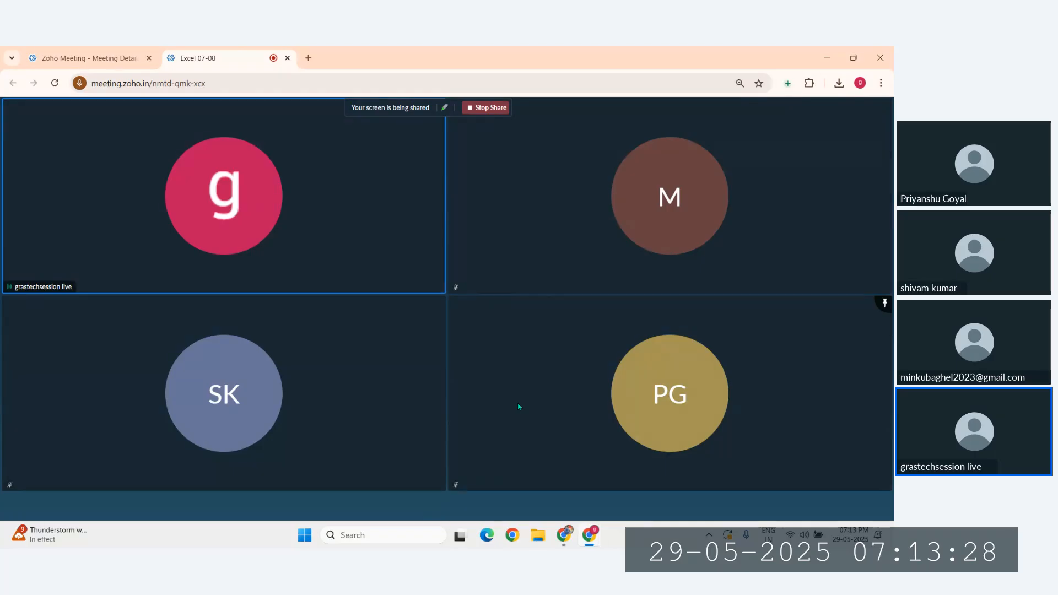
mouse_move(496, 401)
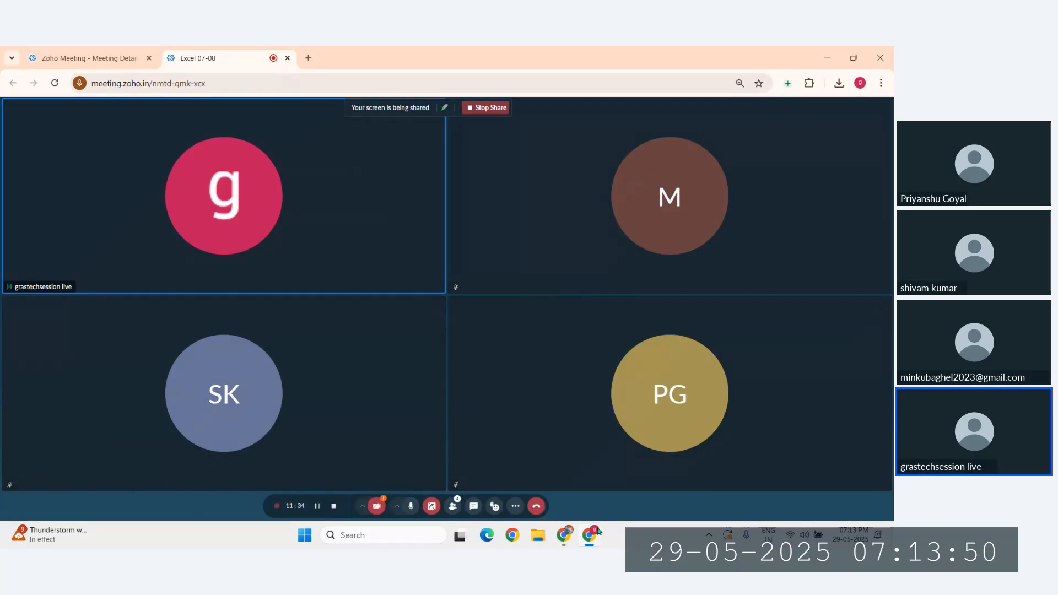
mouse_move(590, 535)
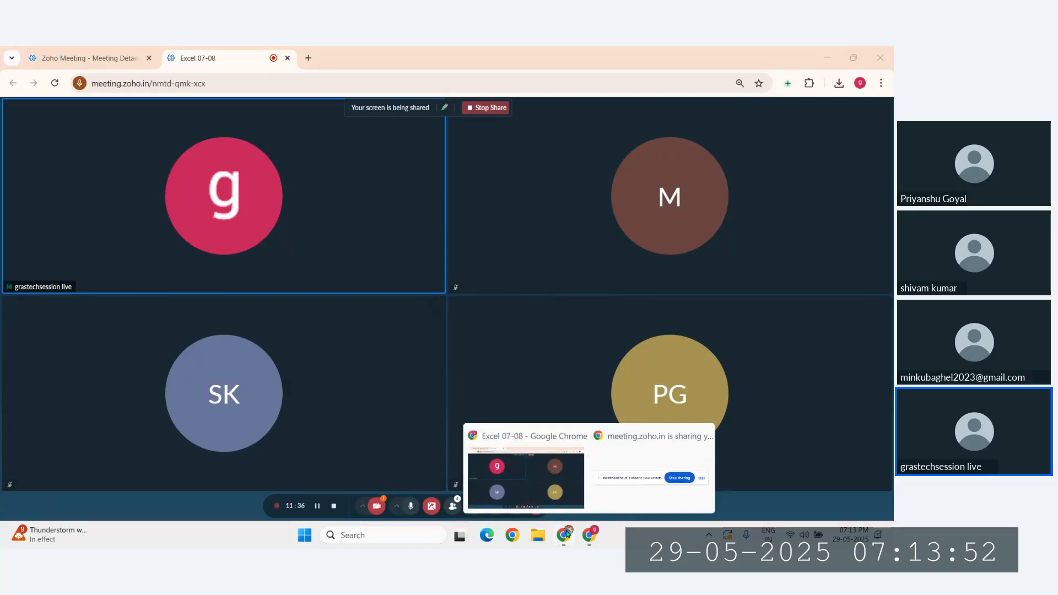
left_click(67, 55)
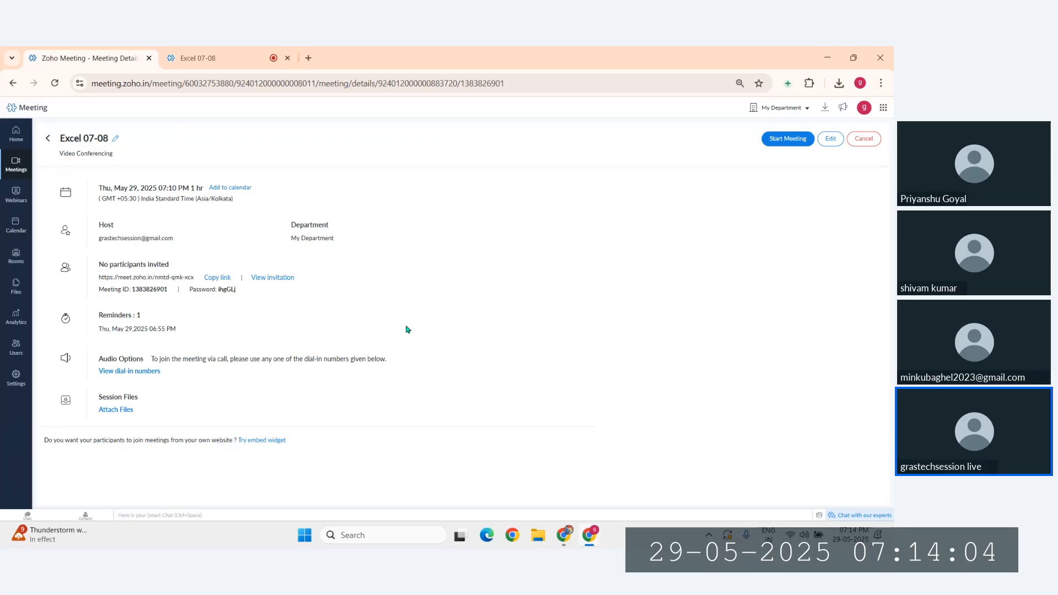
mouse_move(589, 535)
left_click(510, 453)
left_click(239, 50)
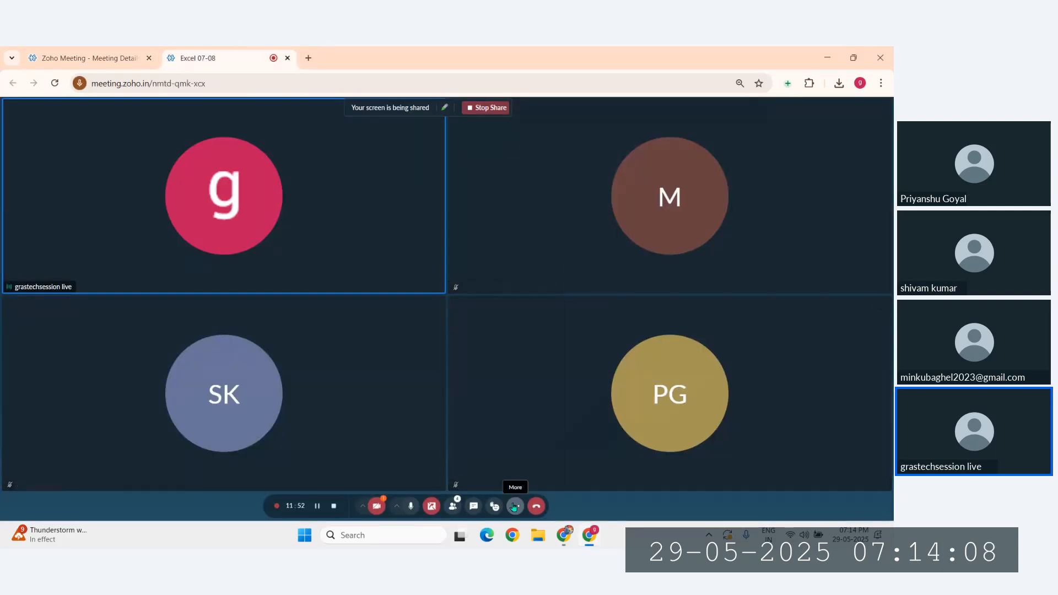
left_click(516, 507)
left_click(587, 336)
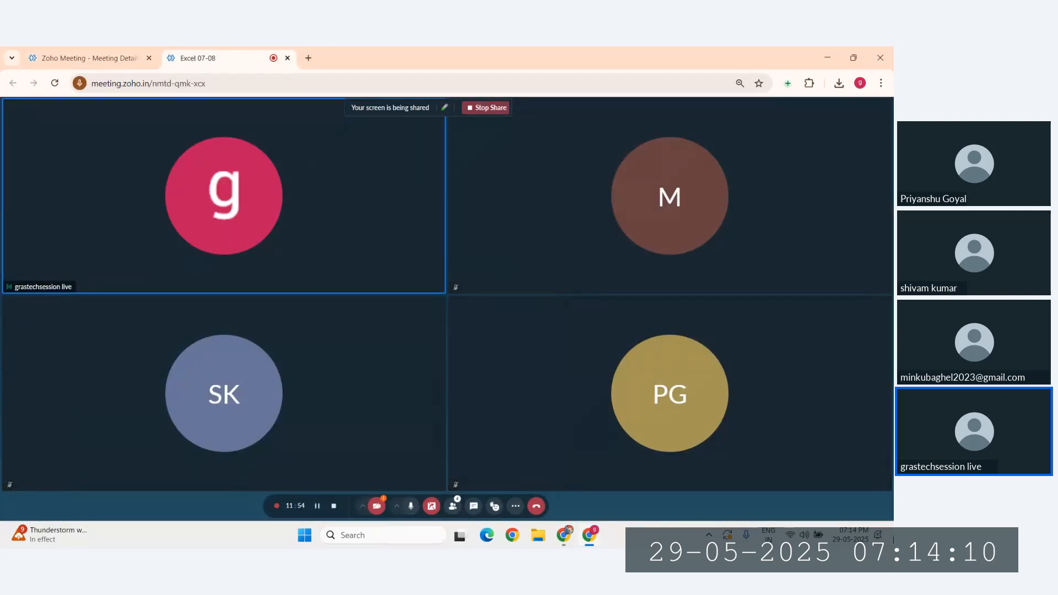
Switch to File Explorer and open the VL workbook from the Downloads folder
key("super+d")
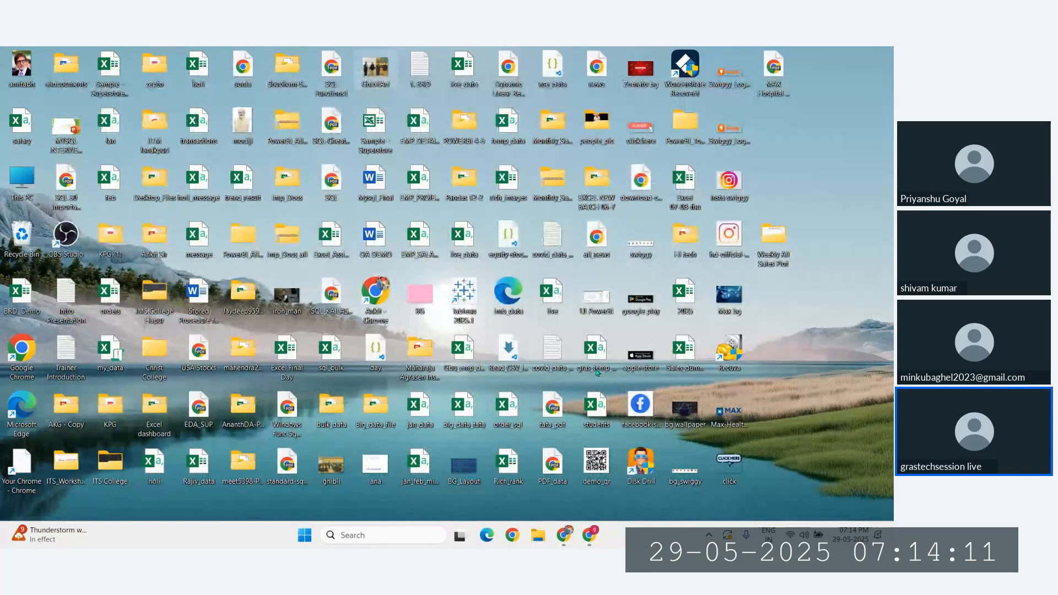
left_click(538, 535)
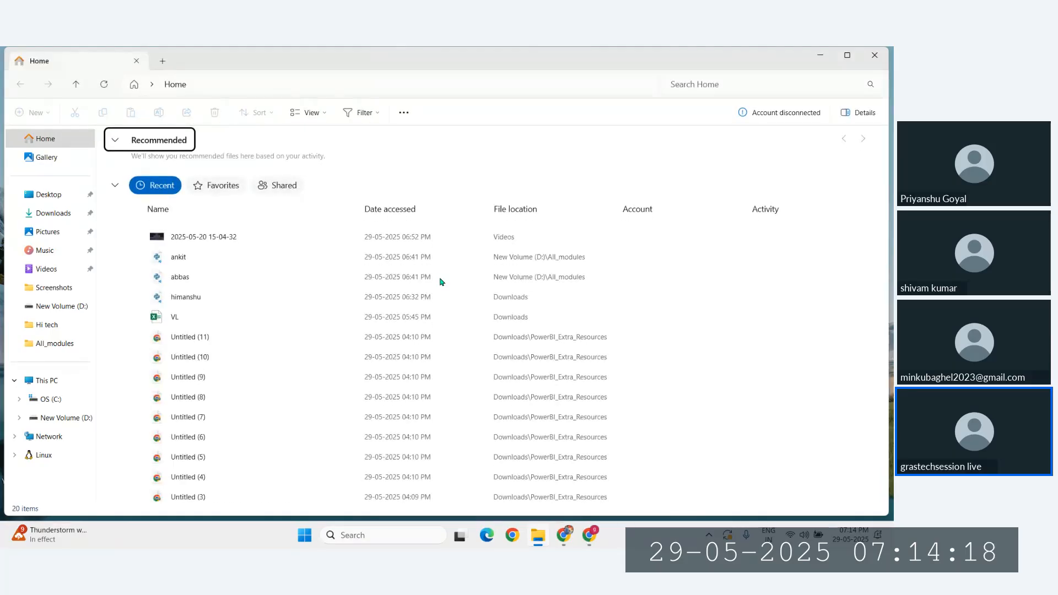
left_click(59, 214)
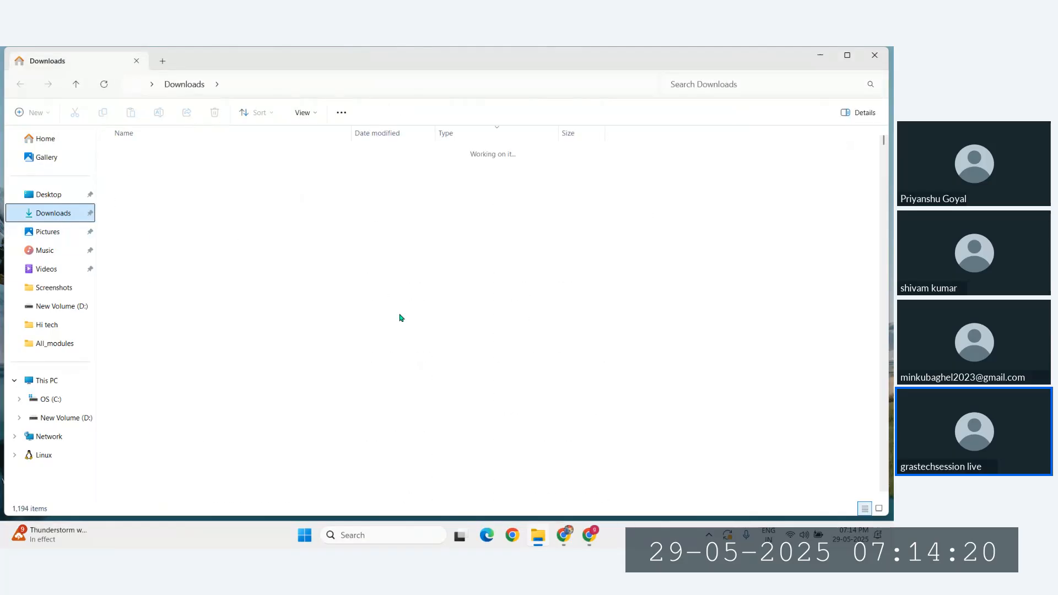
left_click(135, 250)
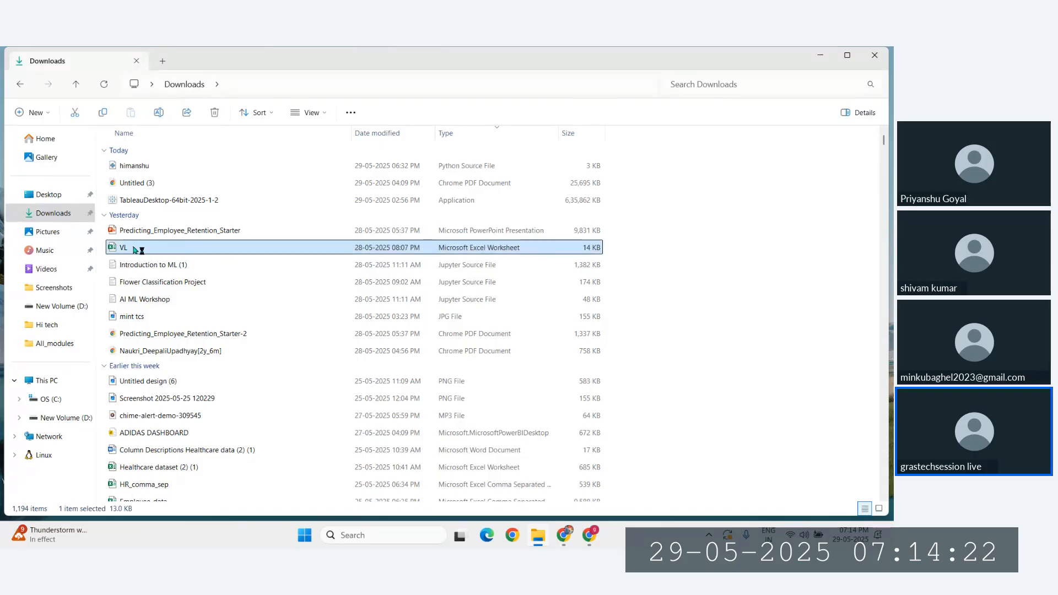
double_click(365, 247)
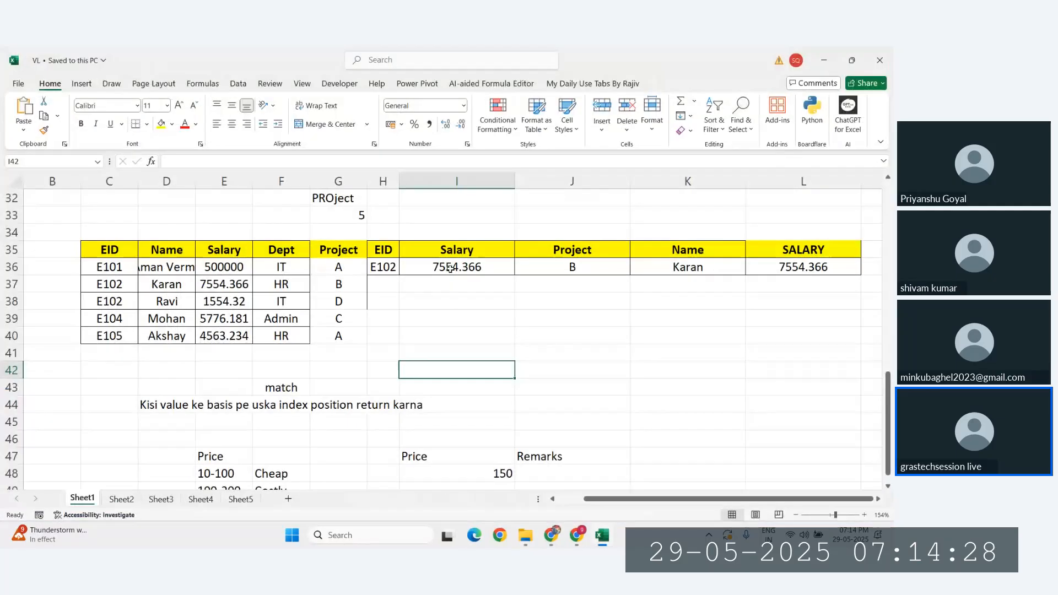
Review the employee lookup tables on Sheet1, including the one starting in row 35
left_click(382, 304)
scroll(380, 304, "down", 5)
scroll(377, 305, "up", 12)
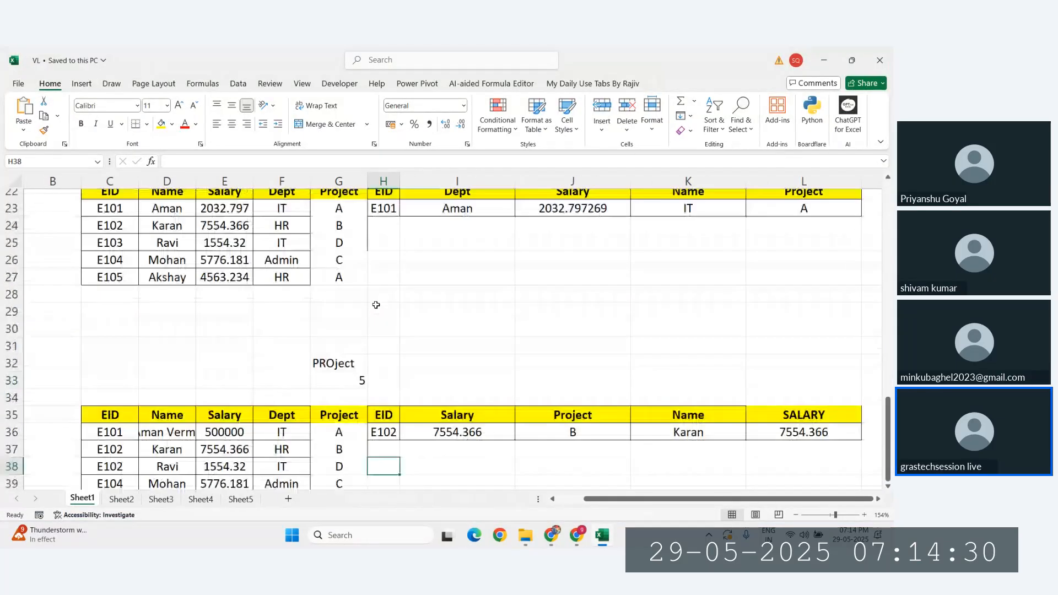
scroll(376, 305, "down", 1)
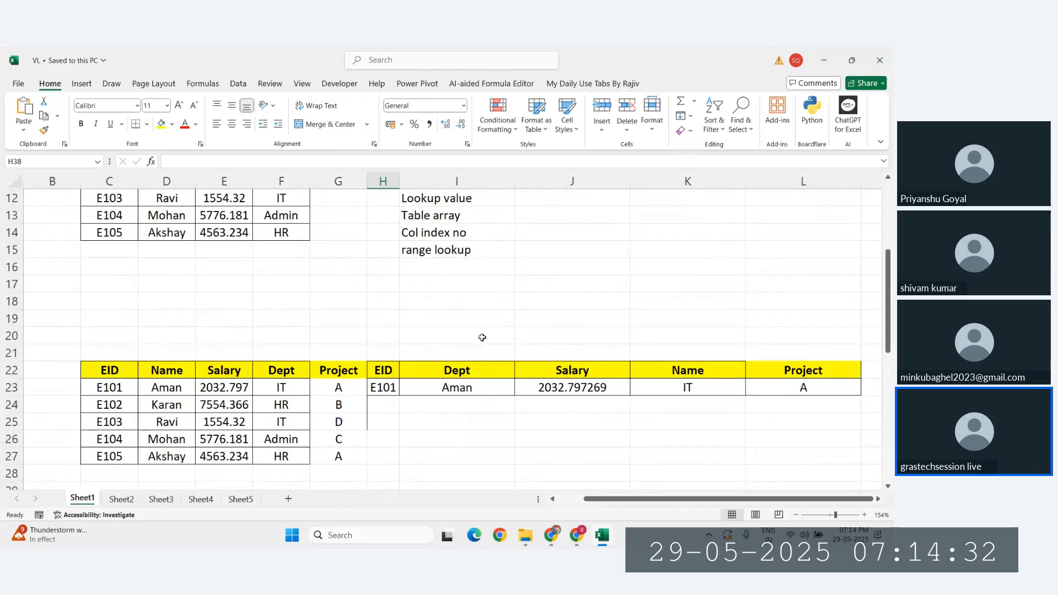
scroll(444, 337, "down", 3)
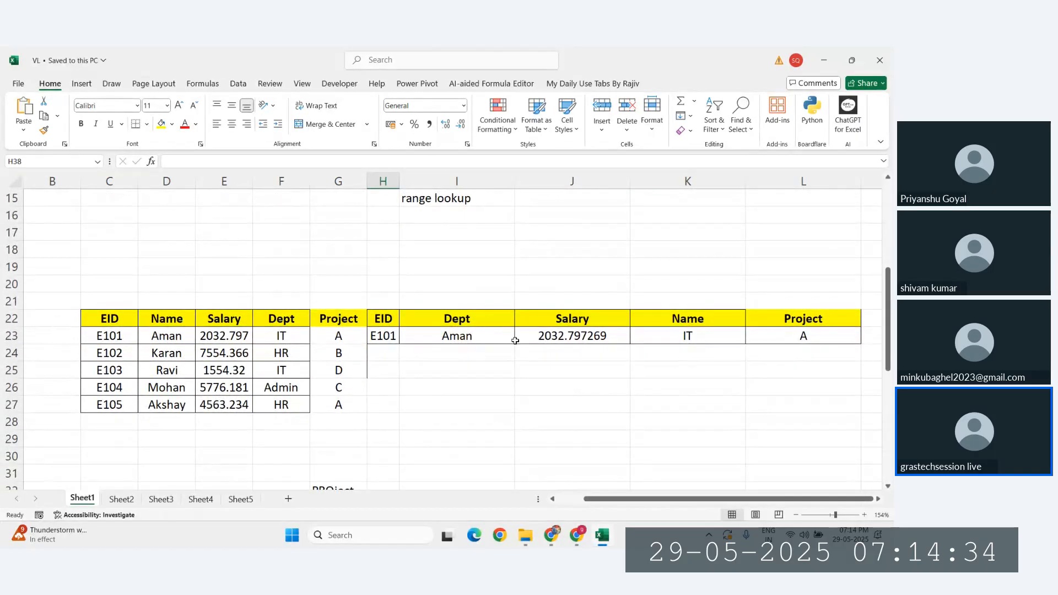
scroll(515, 341, "down", 5)
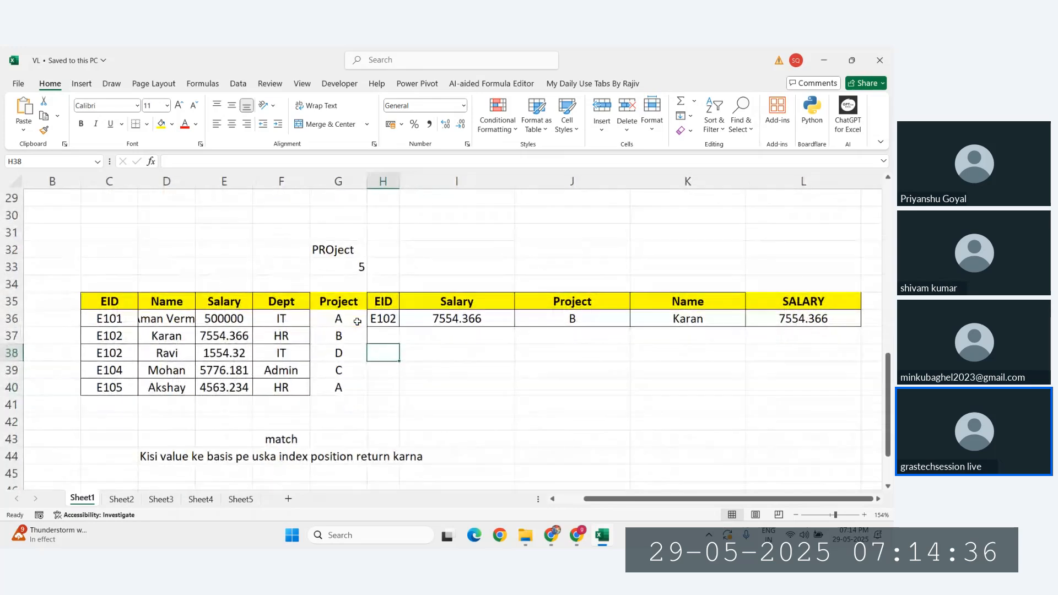
scroll(358, 322, "down", 3)
scroll(347, 326, "up", 2)
left_click_drag(102, 234, 287, 323)
left_click(577, 535)
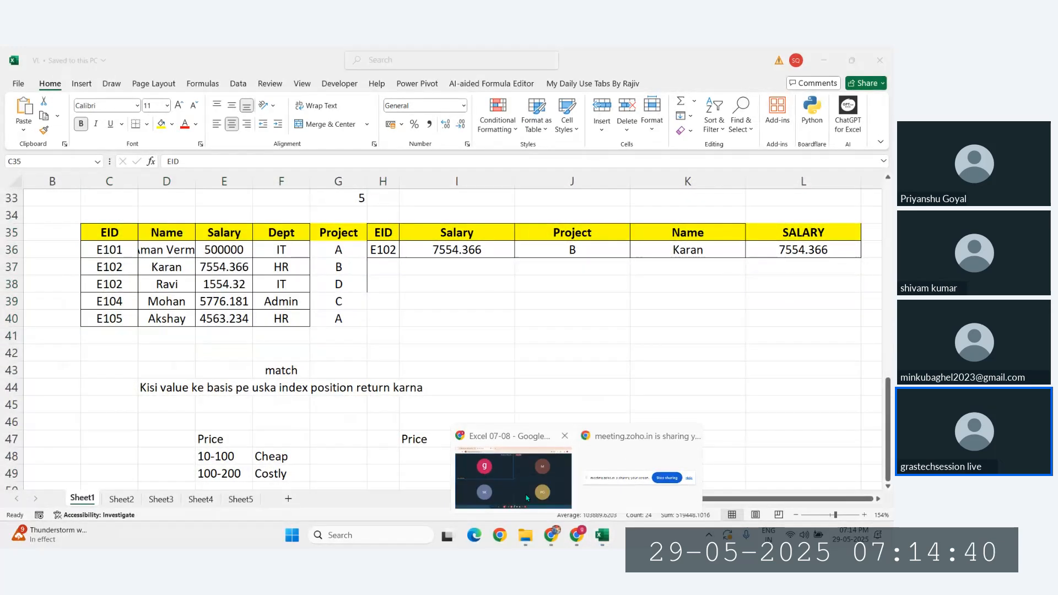
left_click(526, 497)
key("alt+Tab")
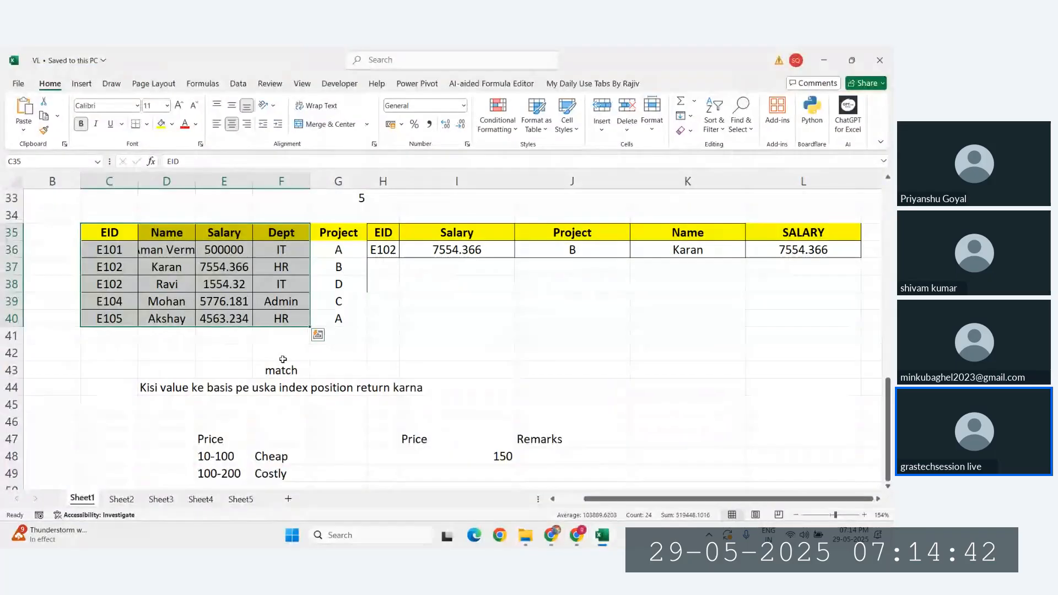
Examine the match note and the price range and remarks example beneath the last employee table
scroll(283, 360, "down", 1)
left_click(165, 352)
scroll(175, 351, "down", 4)
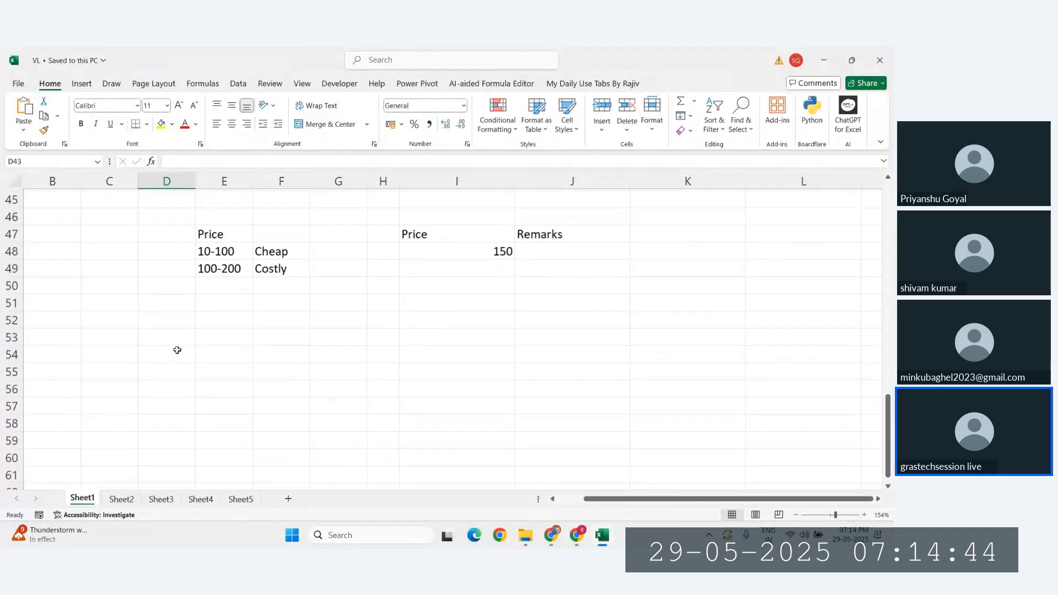
scroll(177, 350, "up", 1)
scroll(276, 333, "up", 3)
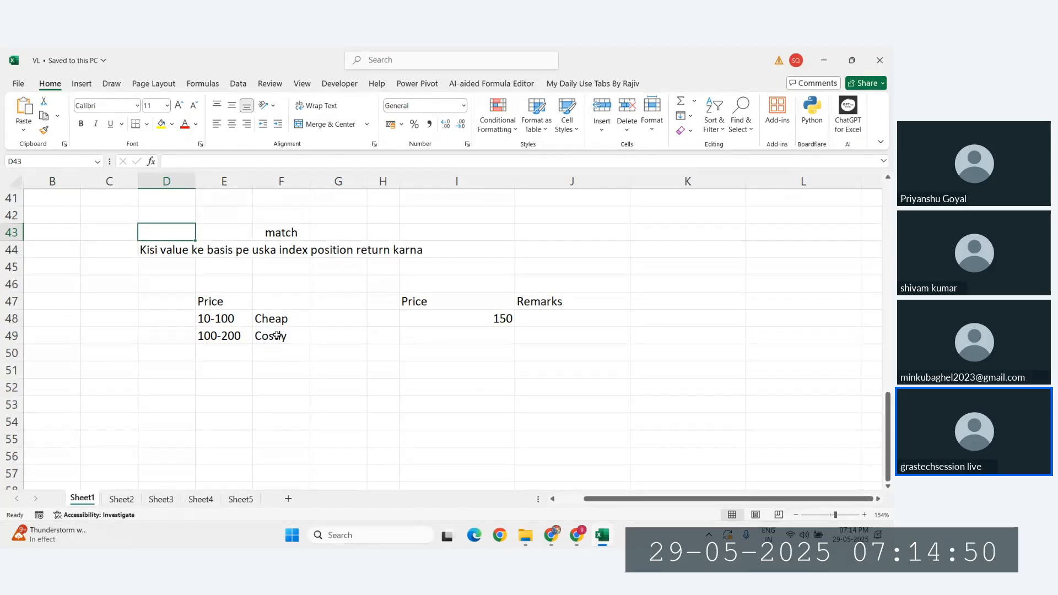
left_click(231, 353)
left_click(219, 388)
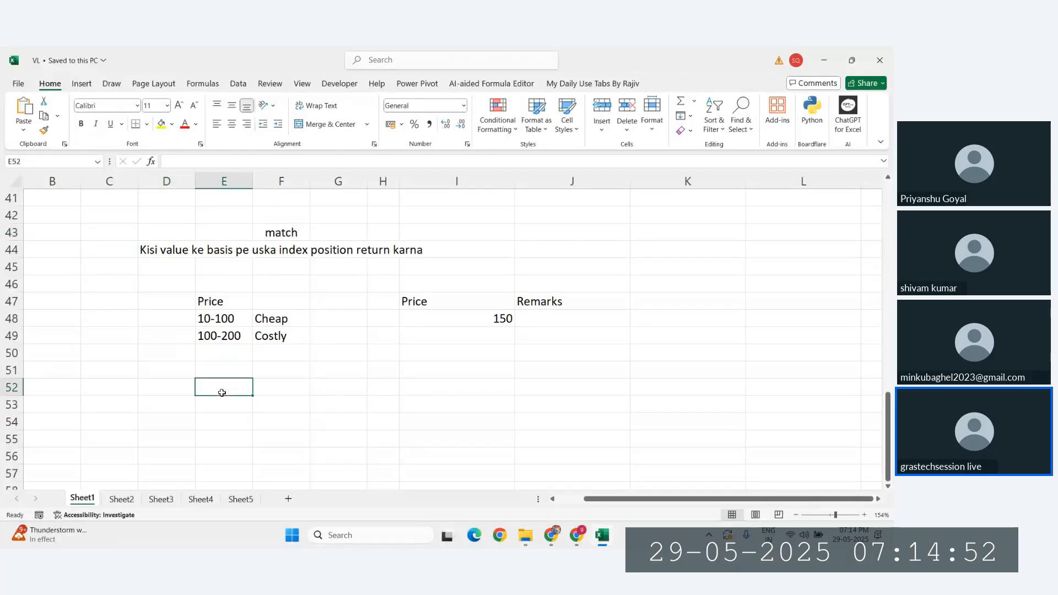
scroll(219, 386, "up", 3)
left_click_drag(107, 233, 287, 319)
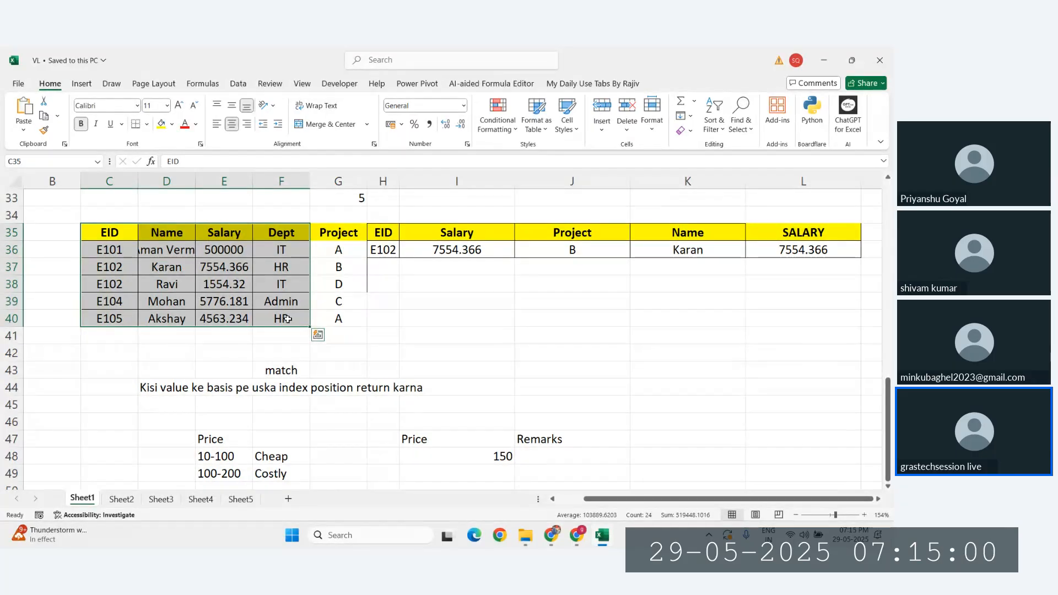
left_click_drag(110, 232, 290, 317)
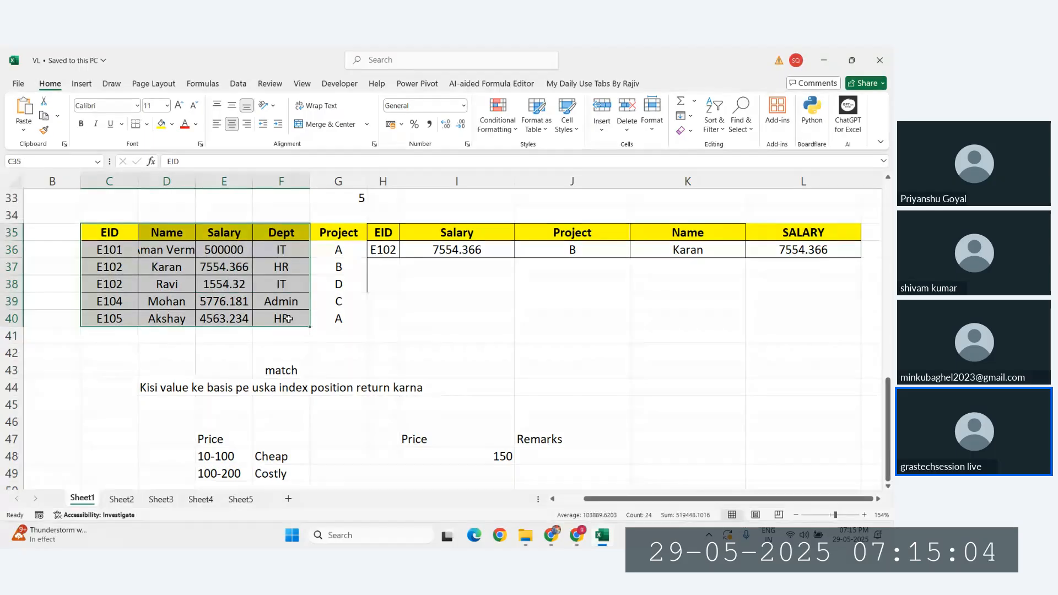
key("ctrl+c")
scroll(426, 356, "down", 1)
left_click(425, 355)
key("Escape")
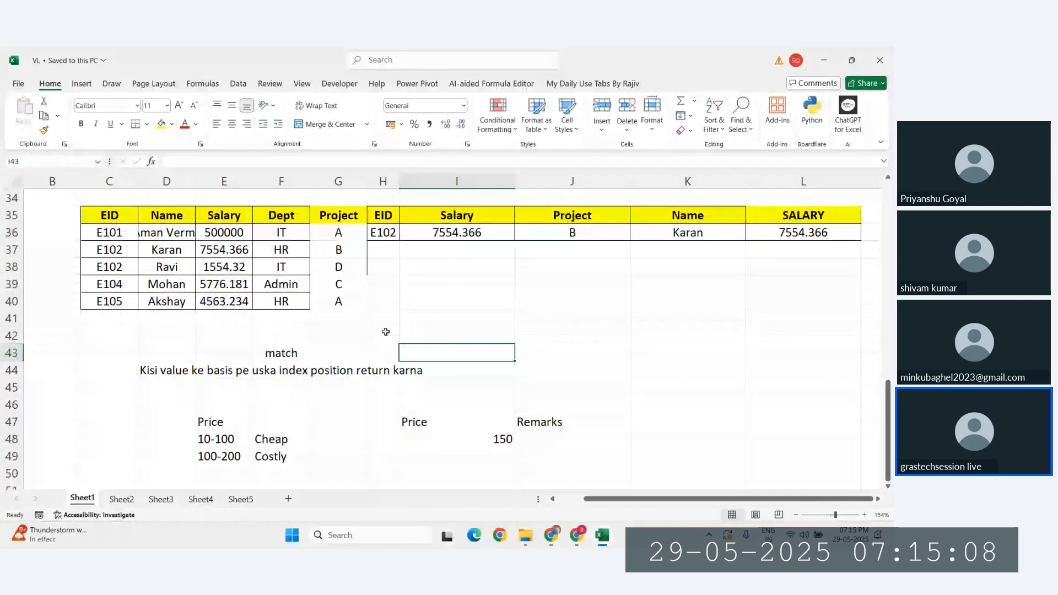
Create a header row in D54:G54 of Sheet1 with the headings Sno, Name, Price and Remarks
scroll(186, 355, "down", 4)
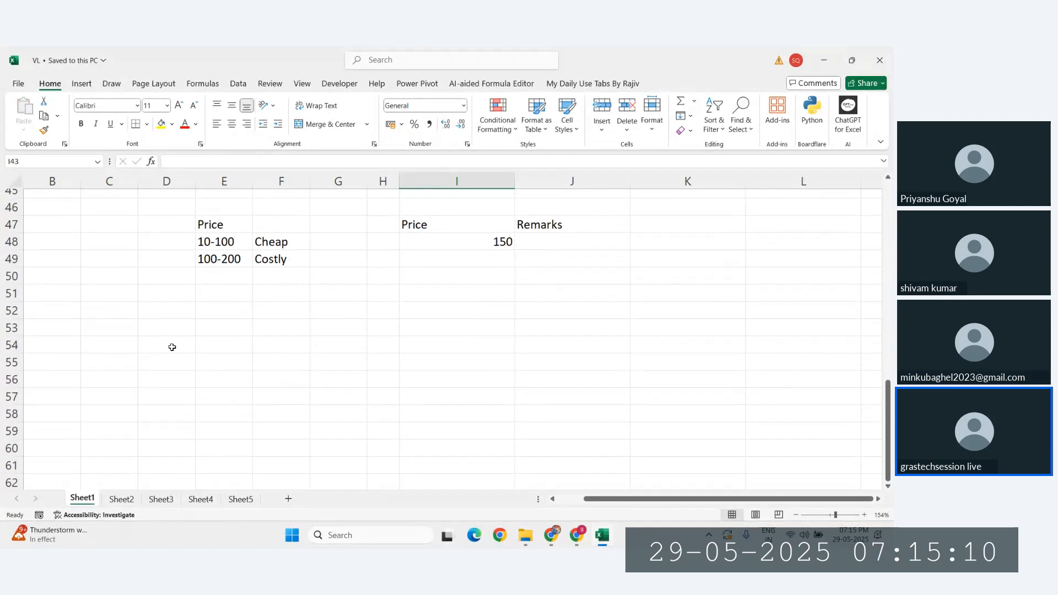
left_click(190, 345)
left_click(222, 345)
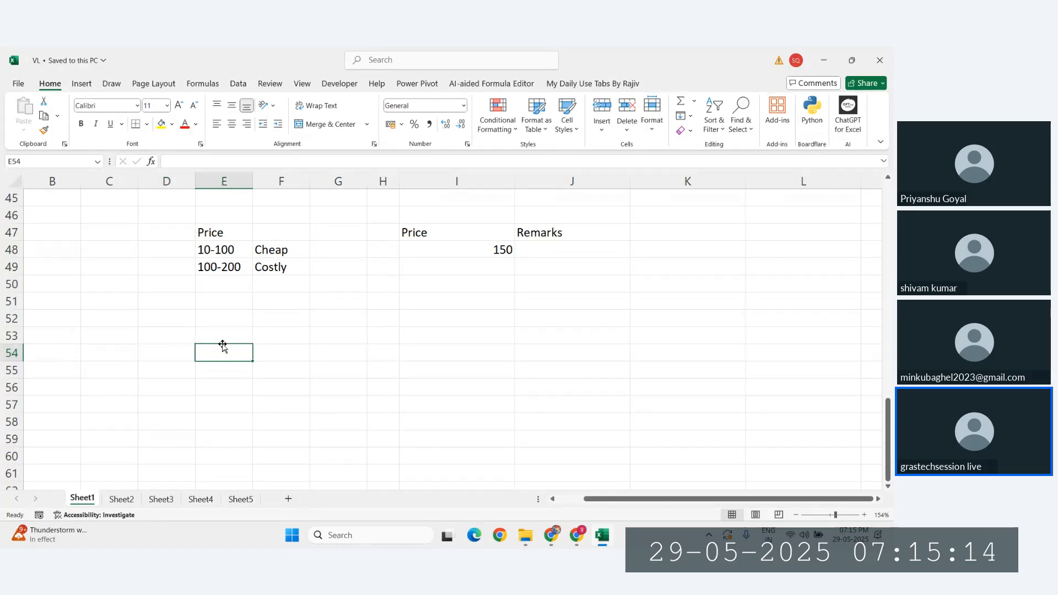
key("Left")
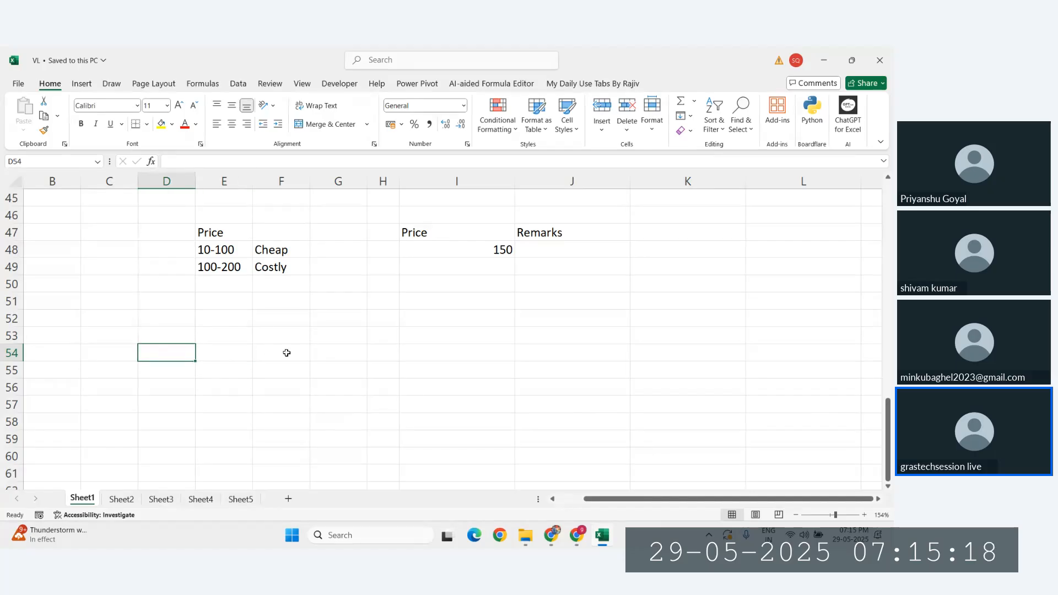
type("Sno")
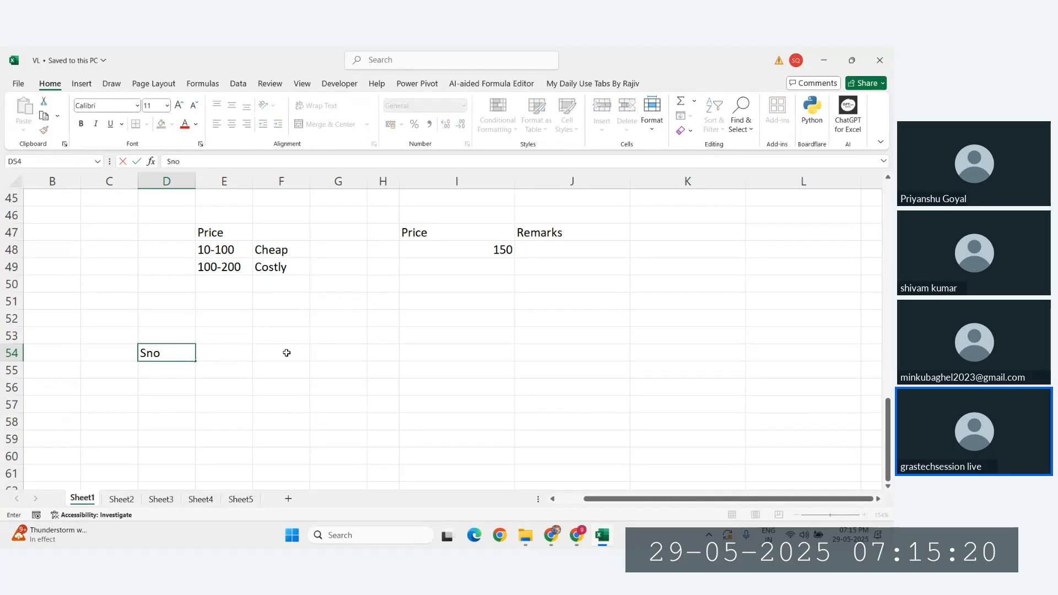
key("Tab")
type("Name")
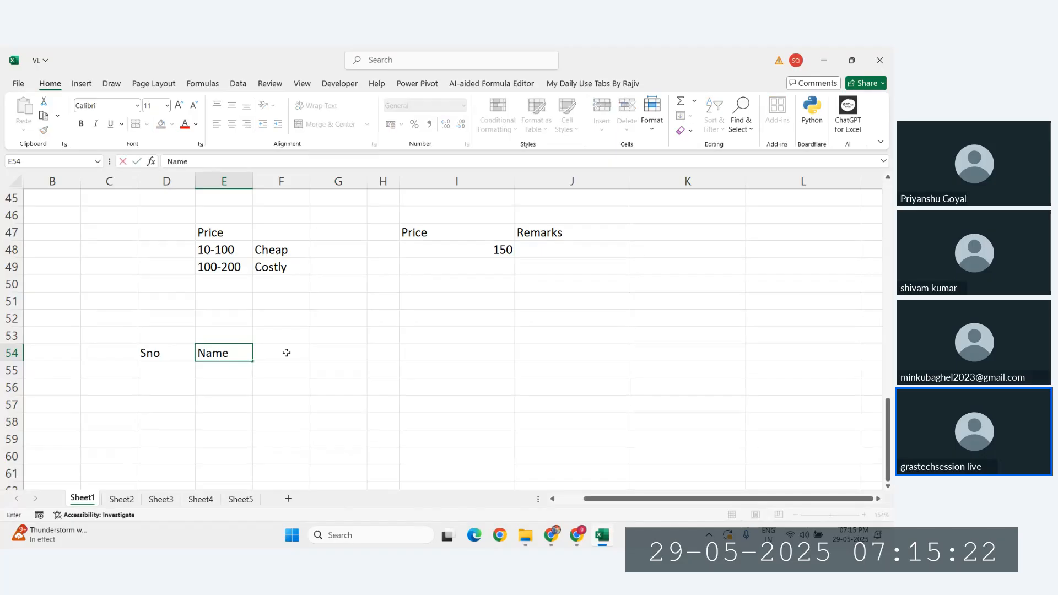
key("Tab")
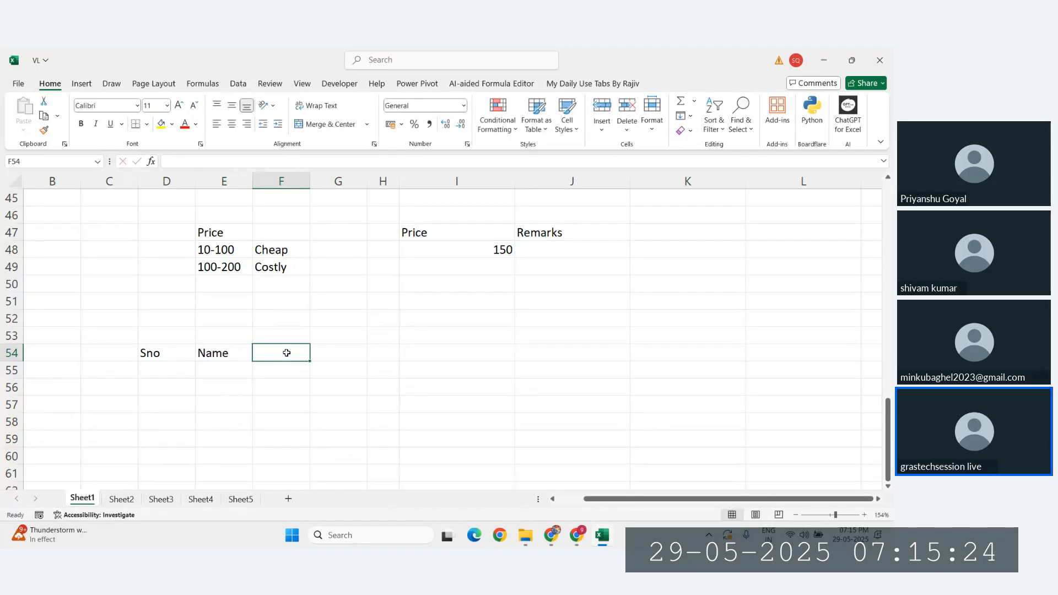
type("Price")
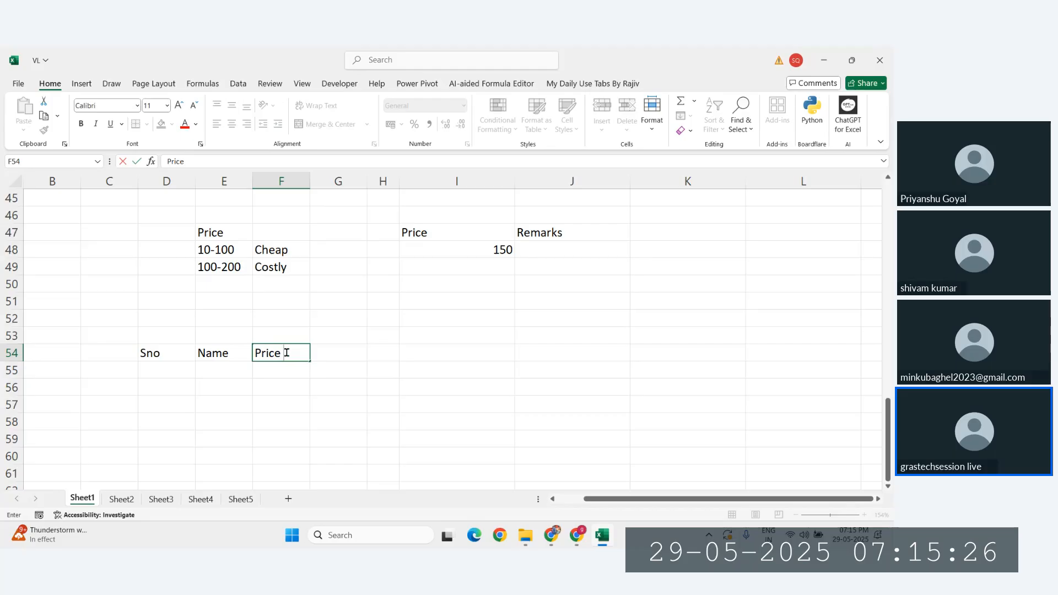
key("Tab")
type("Rem")
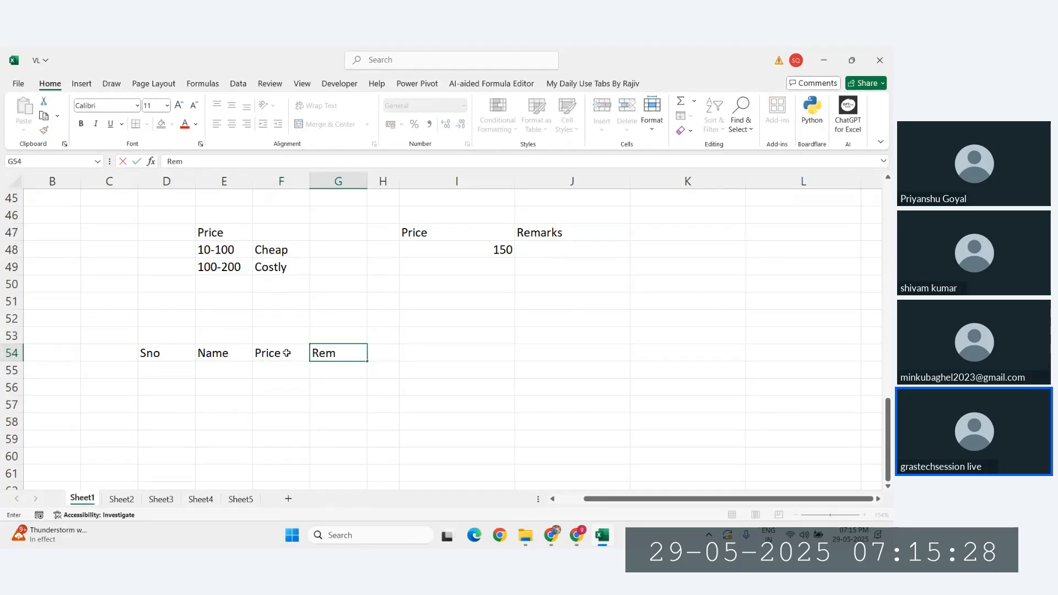
type("arks")
key("Return")
Fill the Sno column with the serial numbers 1 to 10 in D55:D64
left_click(155, 371)
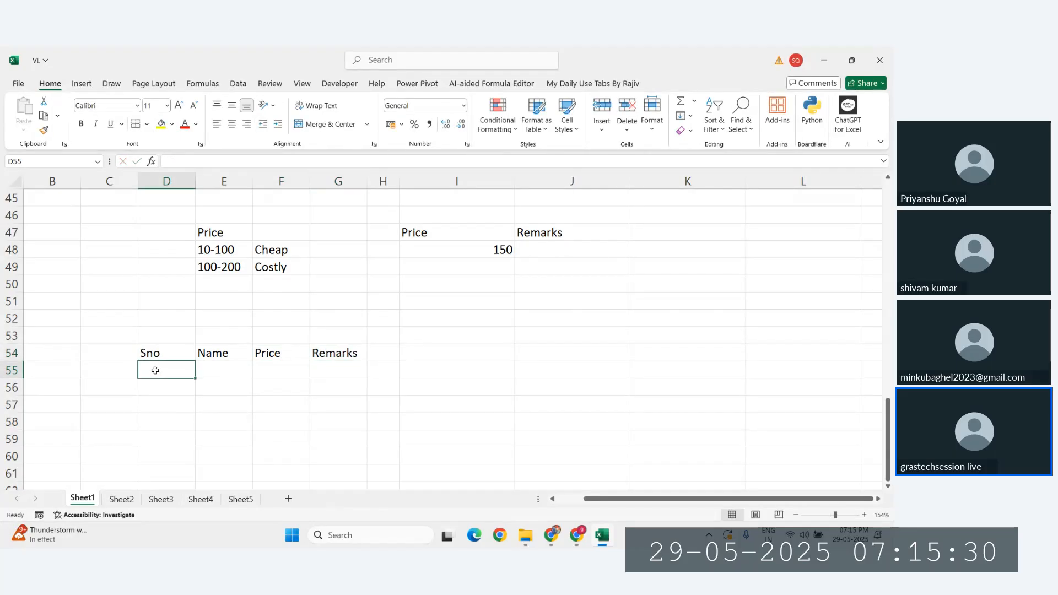
type("1 2 3 4 5 6 ")
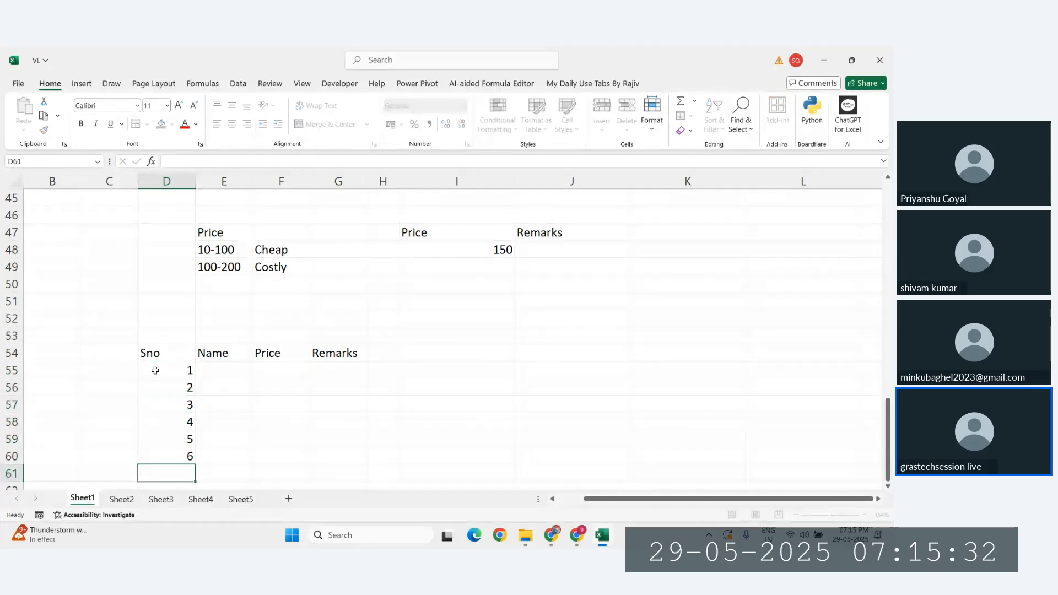
type("7 8 9 10")
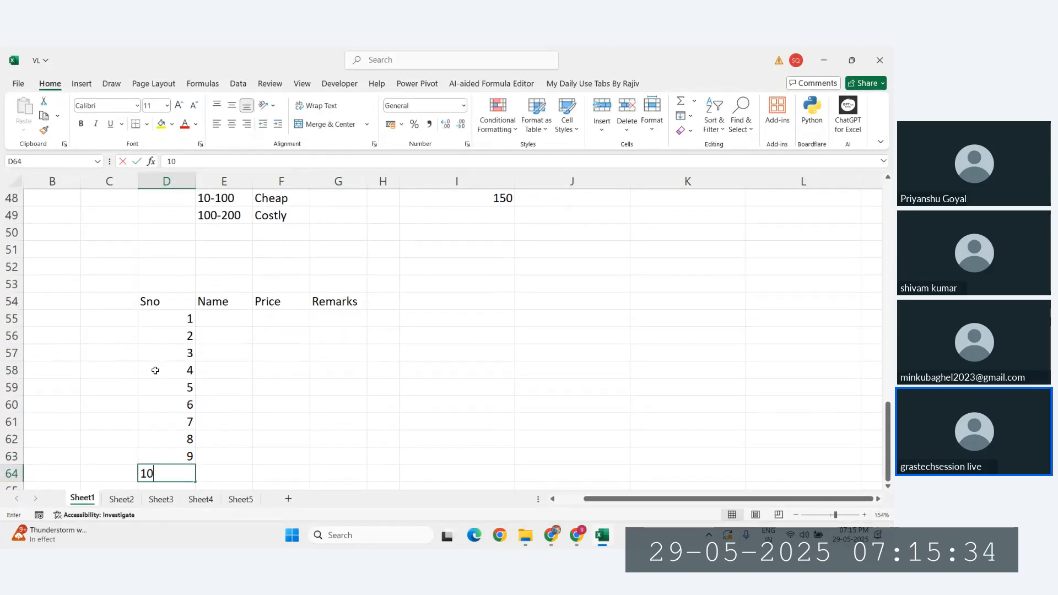
Fill E55:E59 of the Name column with Orange, Apple, TV, Remote and Pineapple
left_click(231, 296)
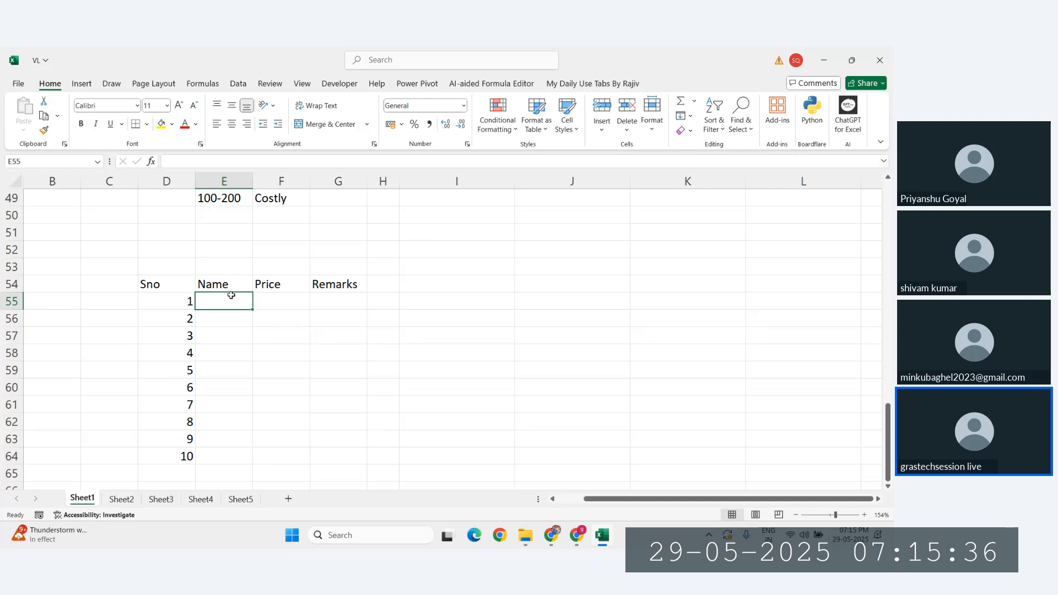
type("Orange")
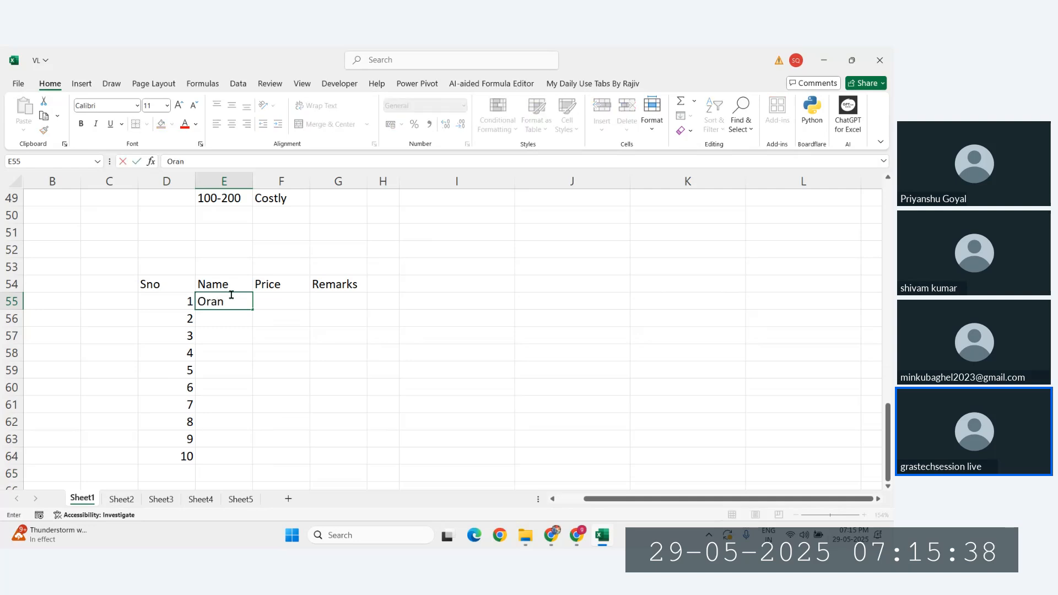
key("Return")
type("Apple")
key("Return")
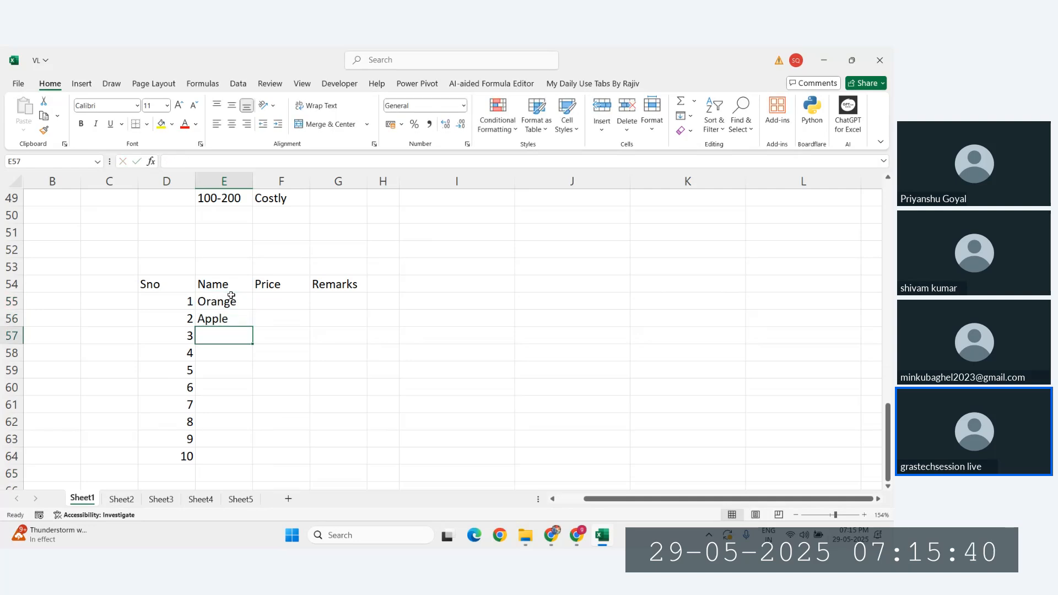
type("TV")
key("Return")
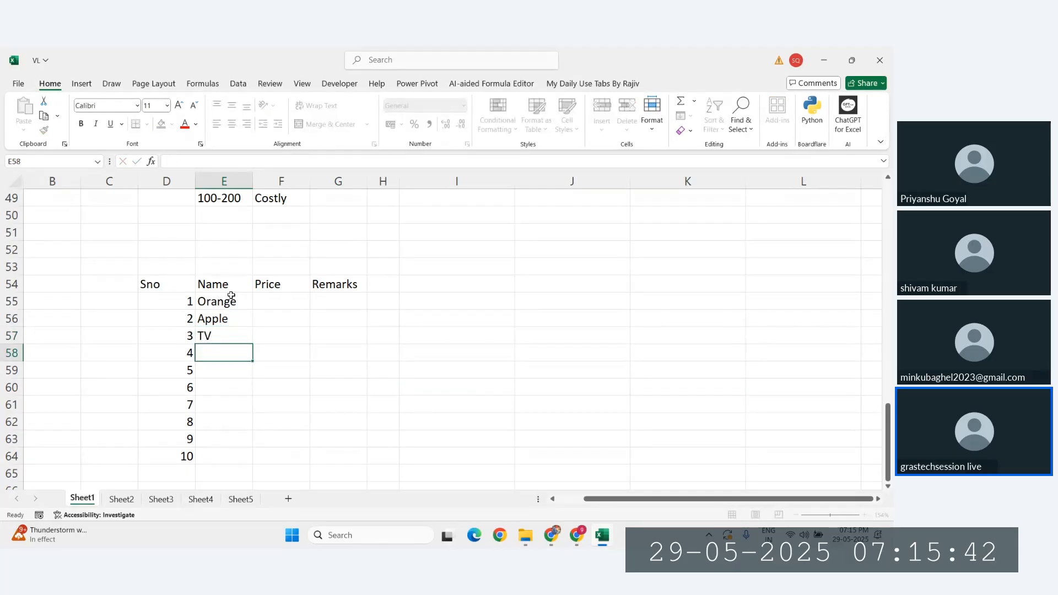
type("Remote")
key("Return")
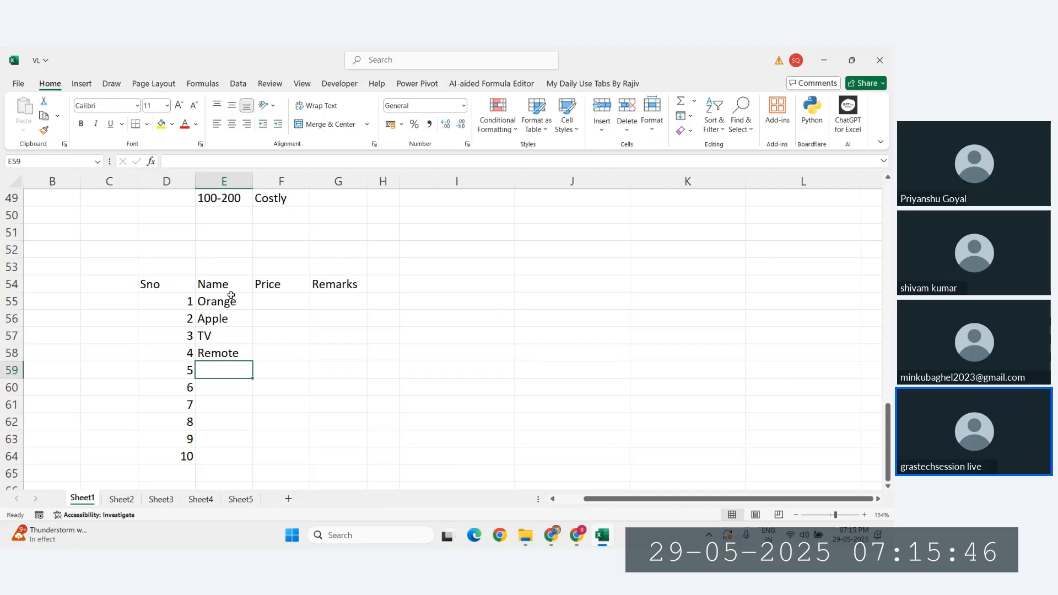
type("Pineappl")
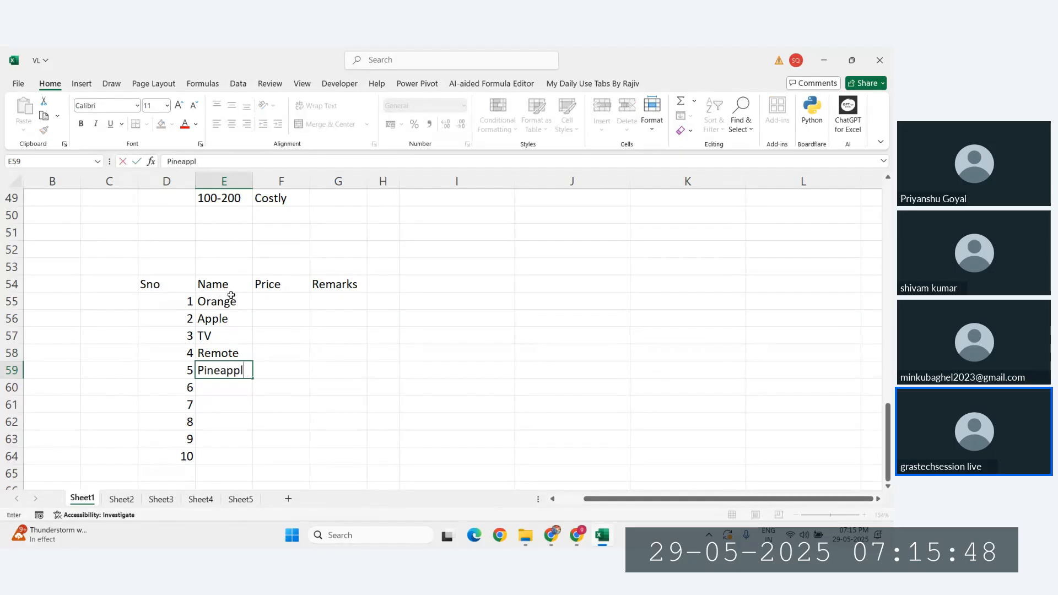
type("e")
key("Return")
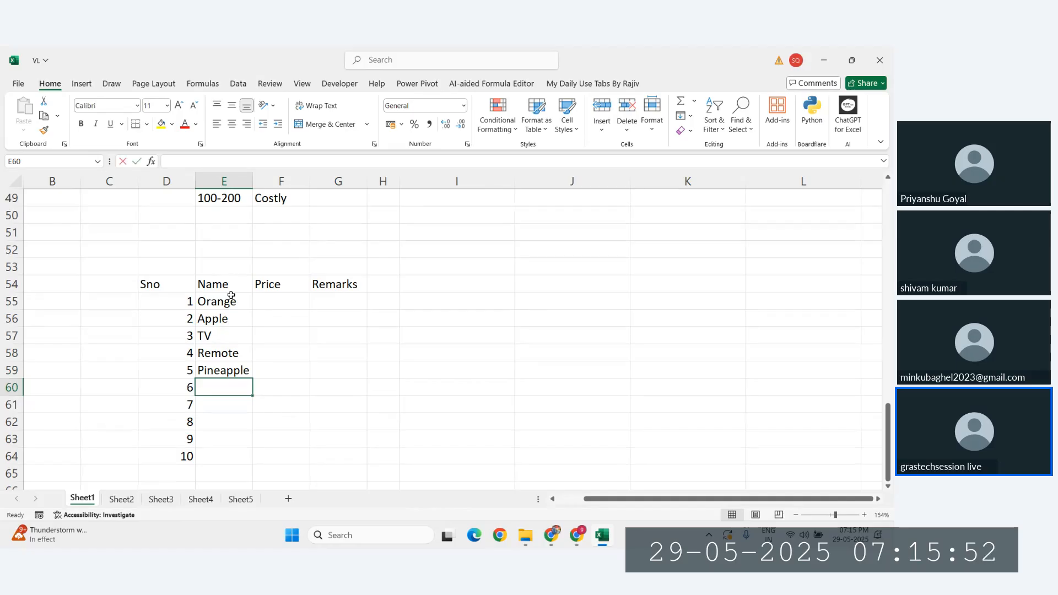
Complete the Name column in E60:E64 with Samsung TV, Specs, Laptop, Bags and Toys, and autofit column E
type("Samsung TV")
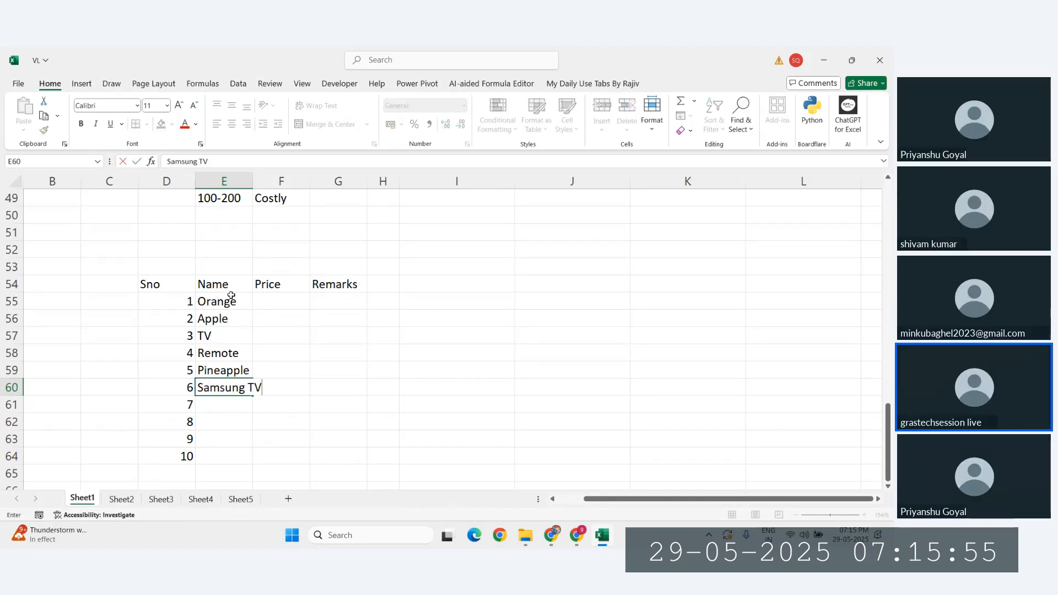
key("Return")
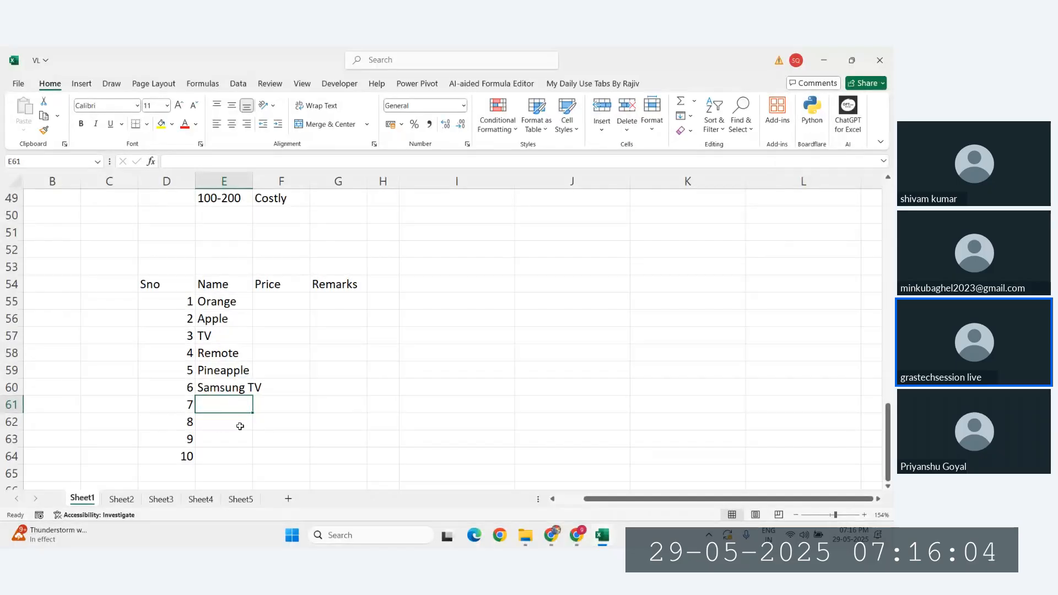
type("cs")
key("Return")
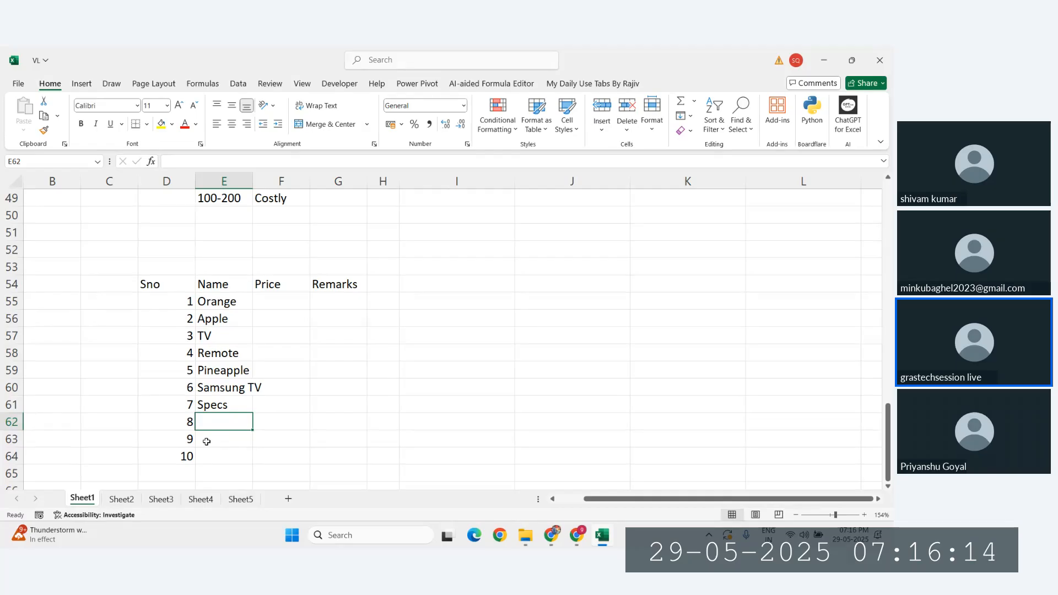
type("Laptop")
key("Return")
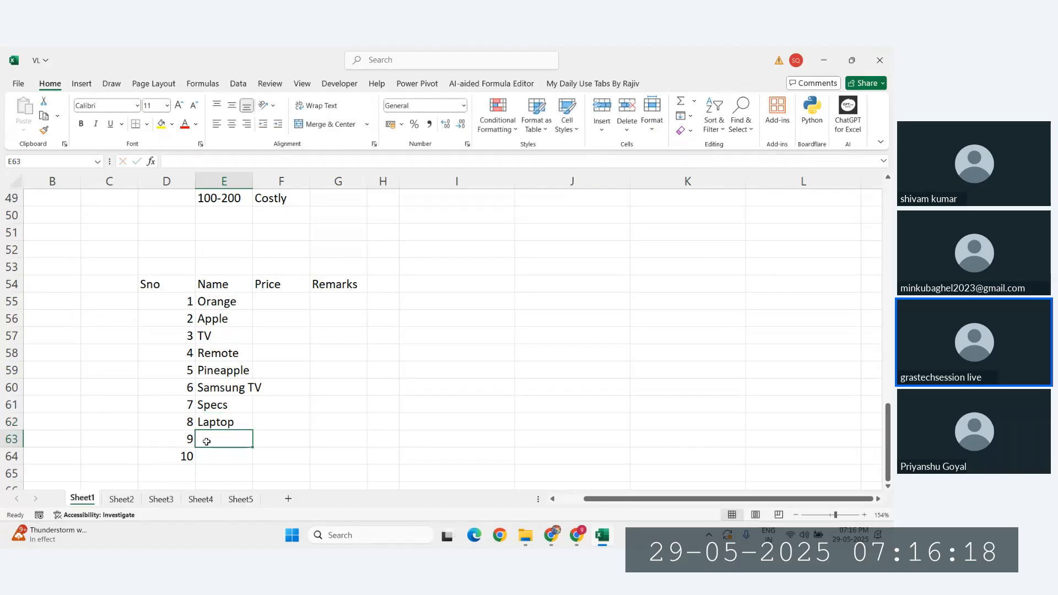
type("Bags")
key("Return")
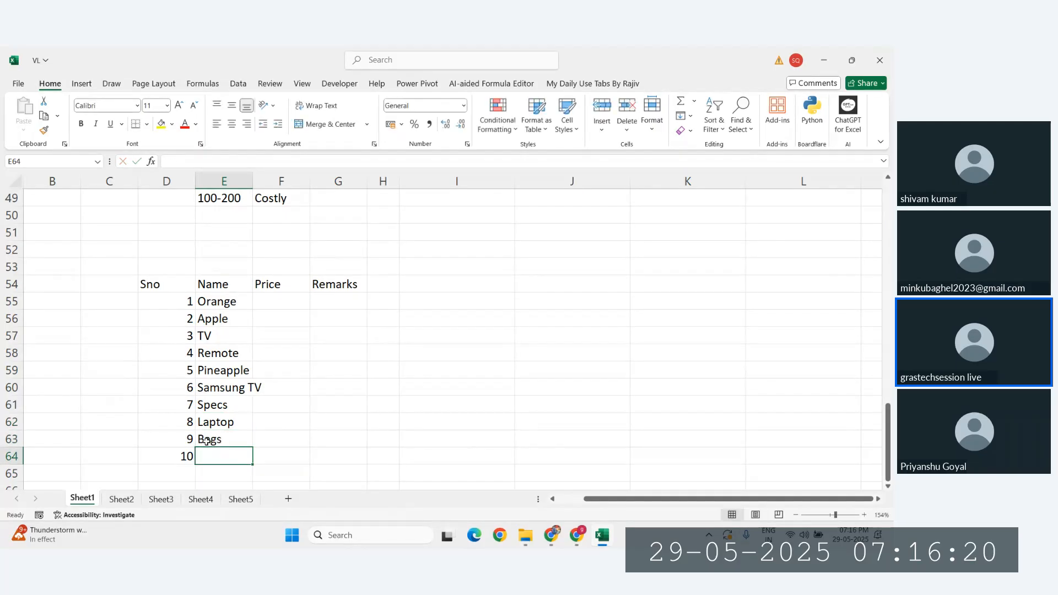
type("Toys")
key("Return")
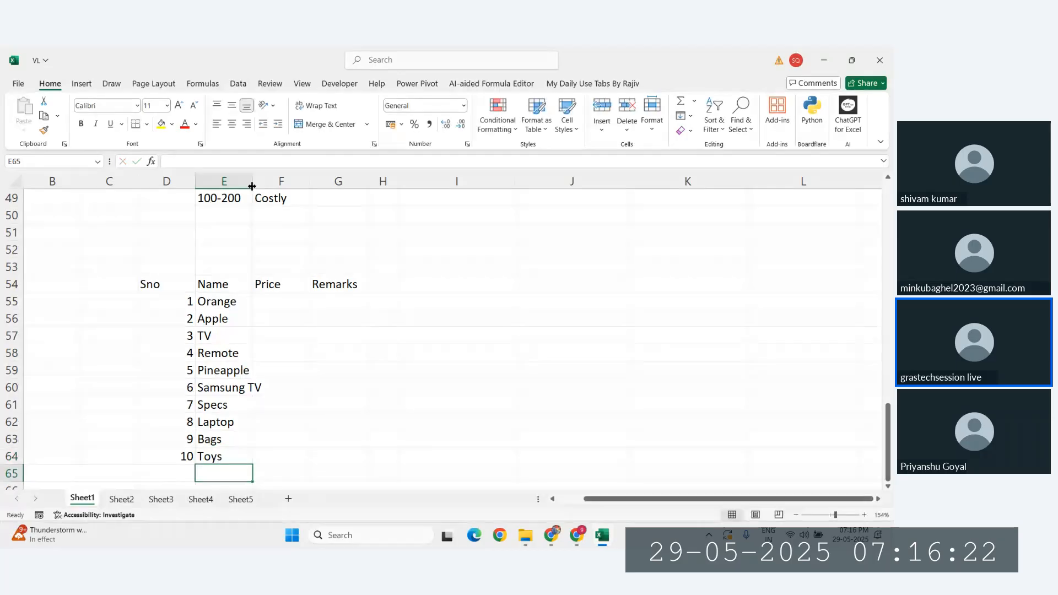
double_click(252, 187)
Fill the Price cells F55:F64 with random prices using =RANDBETWEEN(10,1000)
left_click(305, 302)
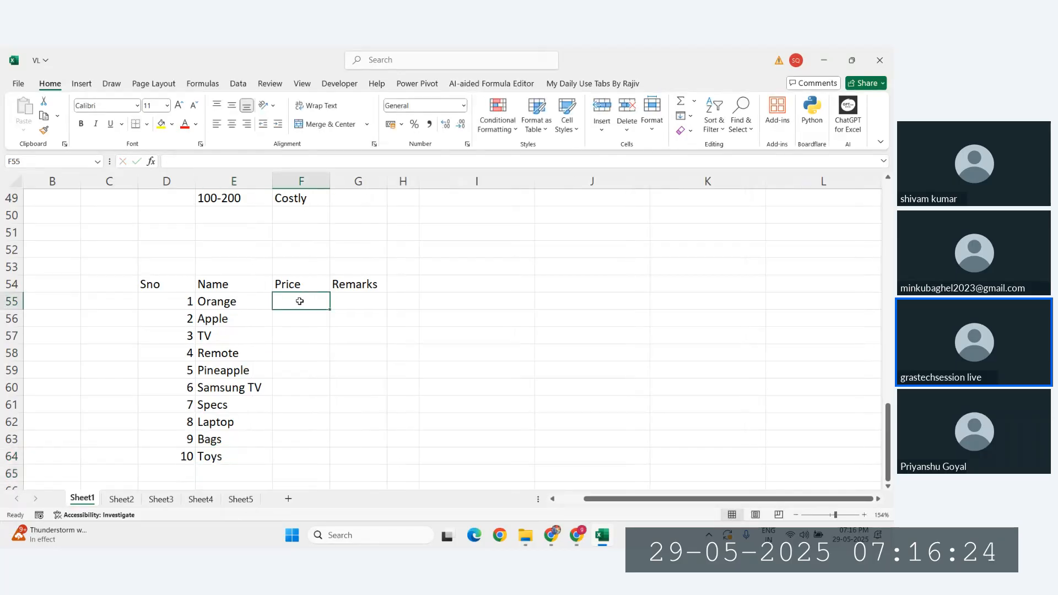
left_click_drag(300, 302, 299, 451)
type("=10")
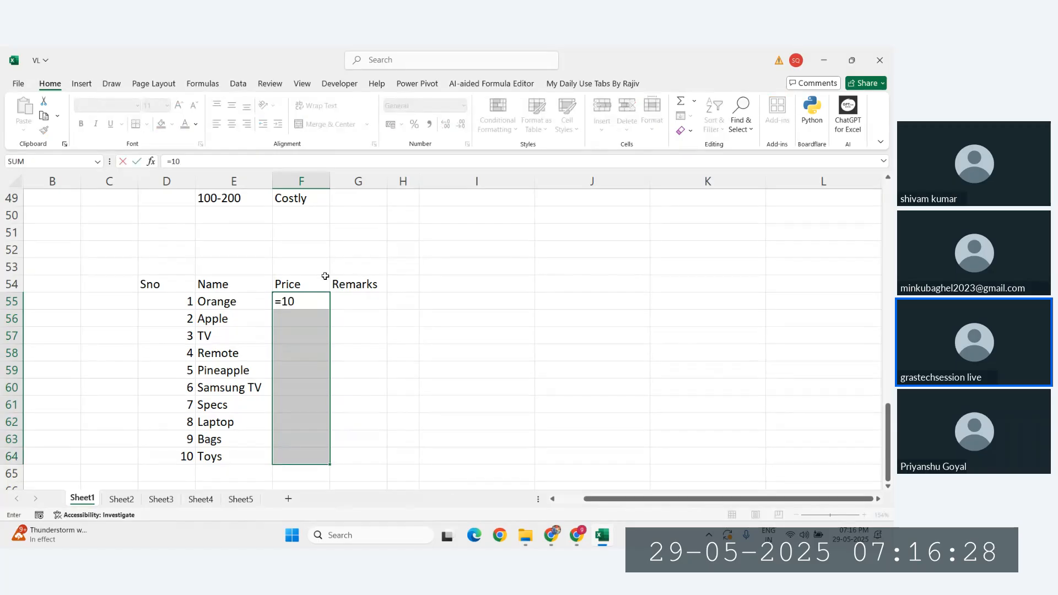
type("rand")
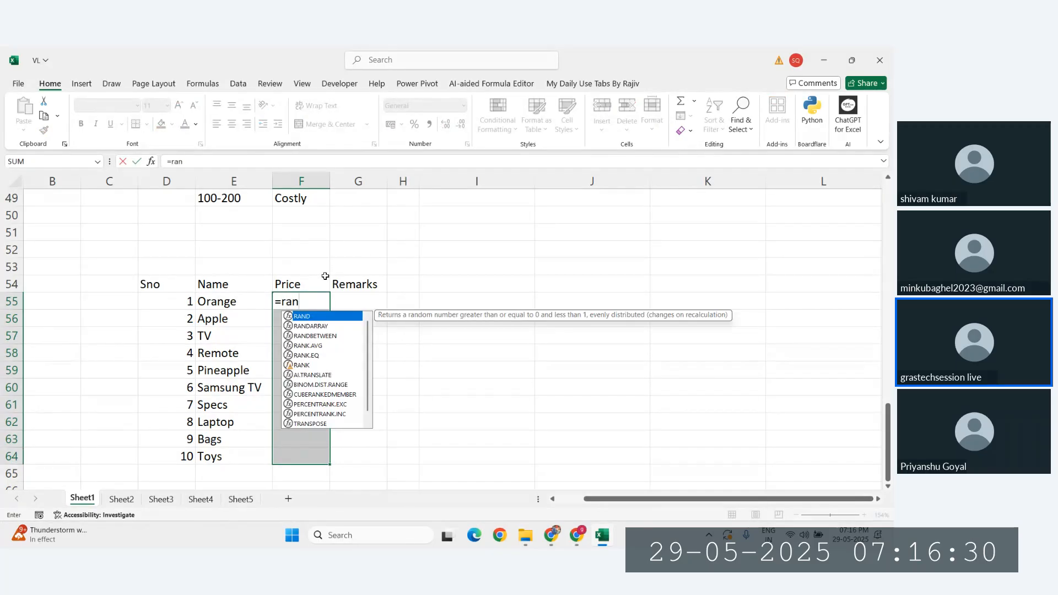
key("Down")
key("Tab")
type("10,")
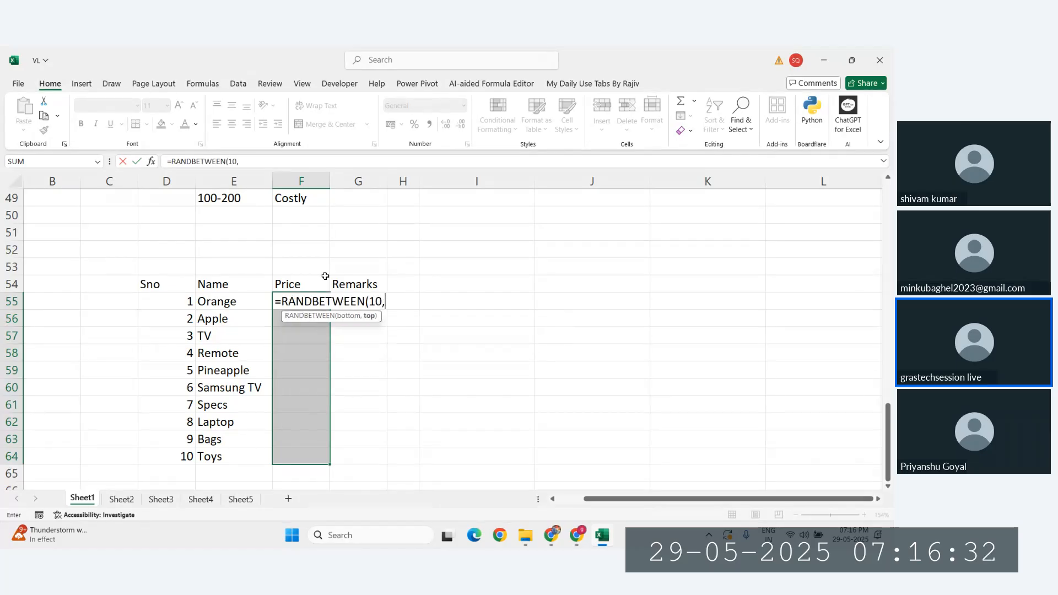
type("1000)")
key("ctrl+Return")
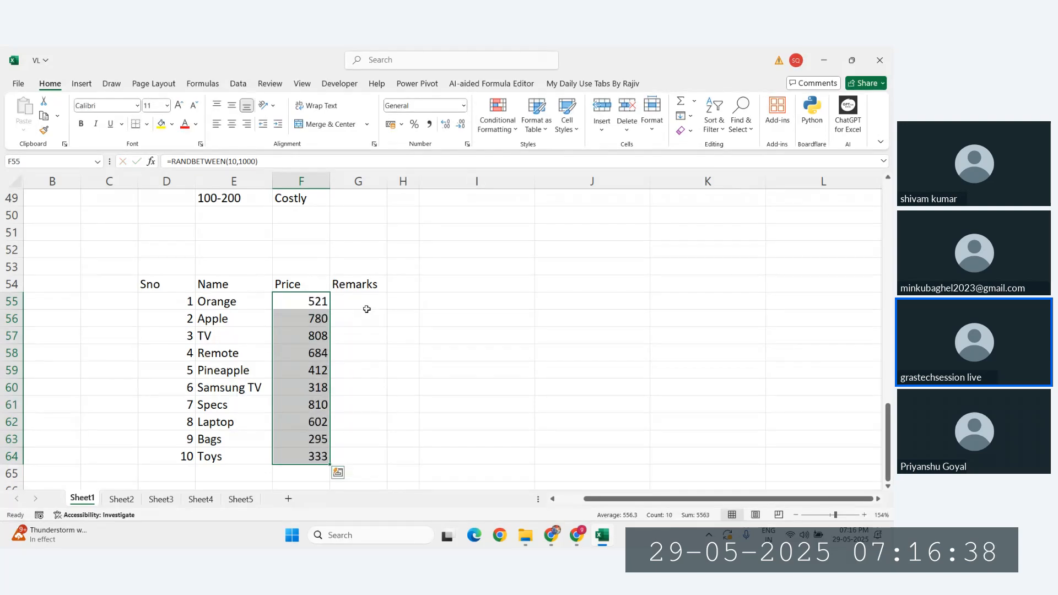
Replace the random price formulas in F55:F64 with their static values
key("ctrl+c")
key("ctrl+alt+v")
key("v")
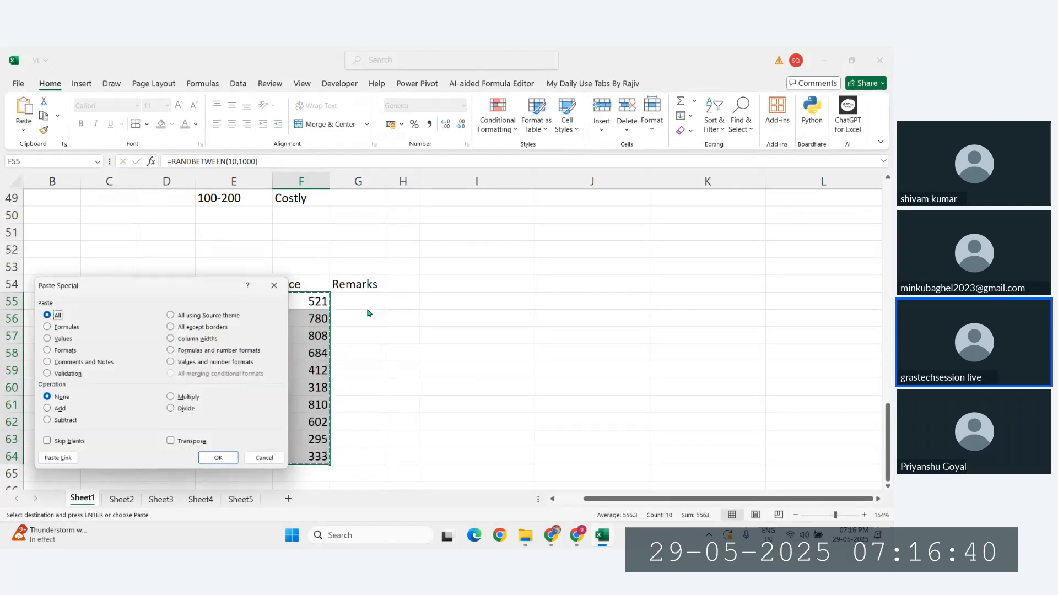
key("Return")
left_click(367, 313)
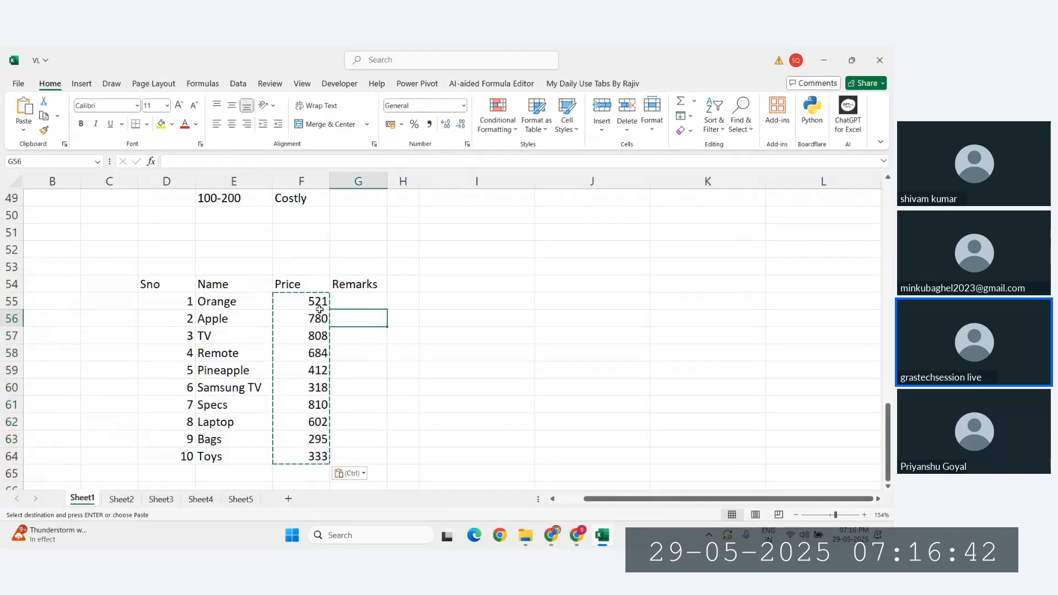
Center the contents of the item table D54:G64 and apply all borders to it
left_click_drag(160, 284, 360, 457)
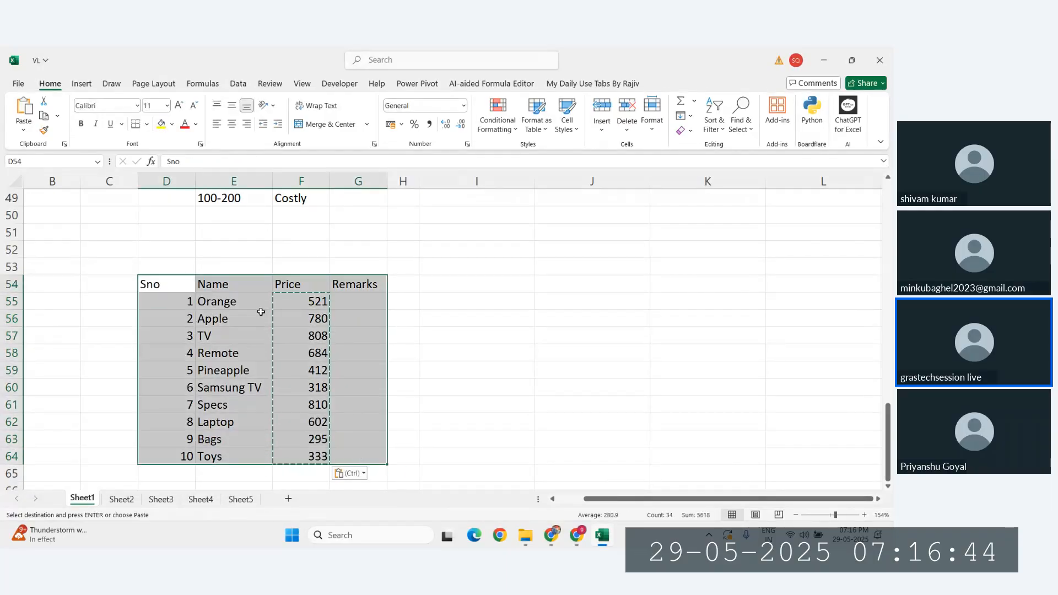
left_click(232, 123)
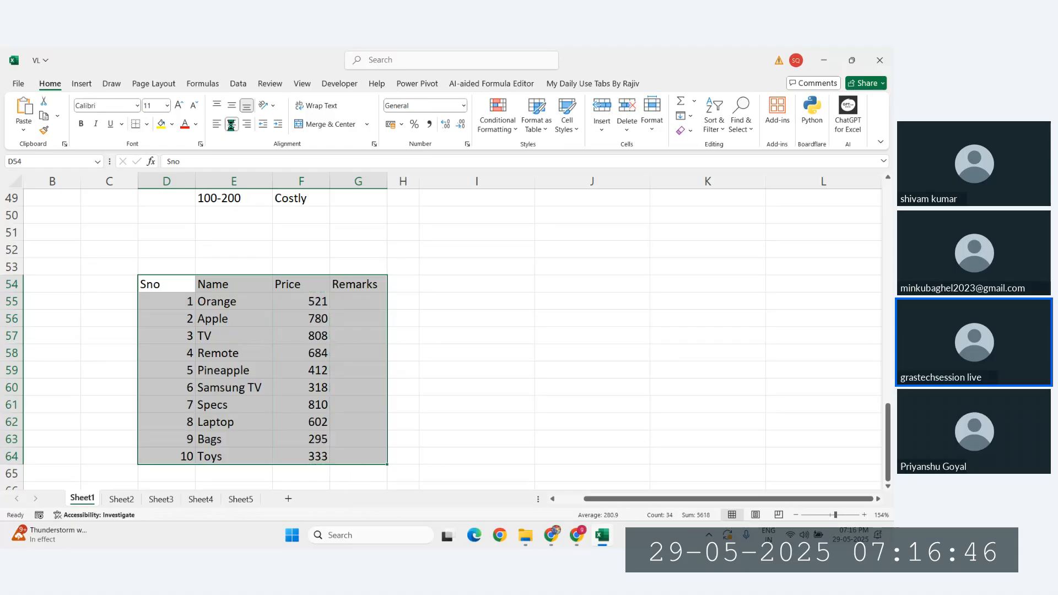
left_click(148, 125)
left_click(163, 242)
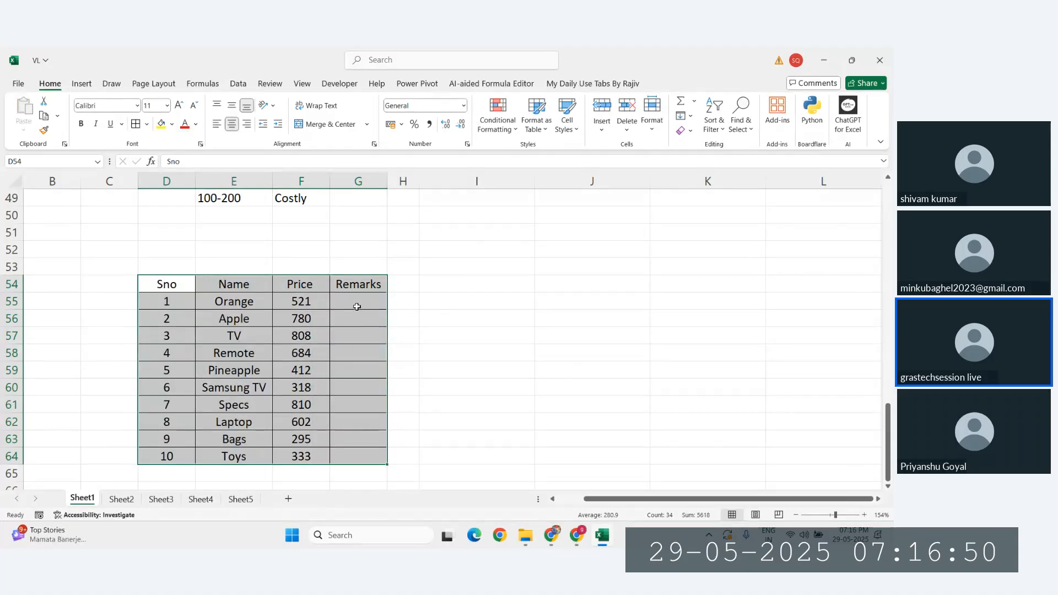
left_click(540, 288)
Format the header row D54:G54 with a yellow fill and bold text
scroll(540, 288, "up", 2)
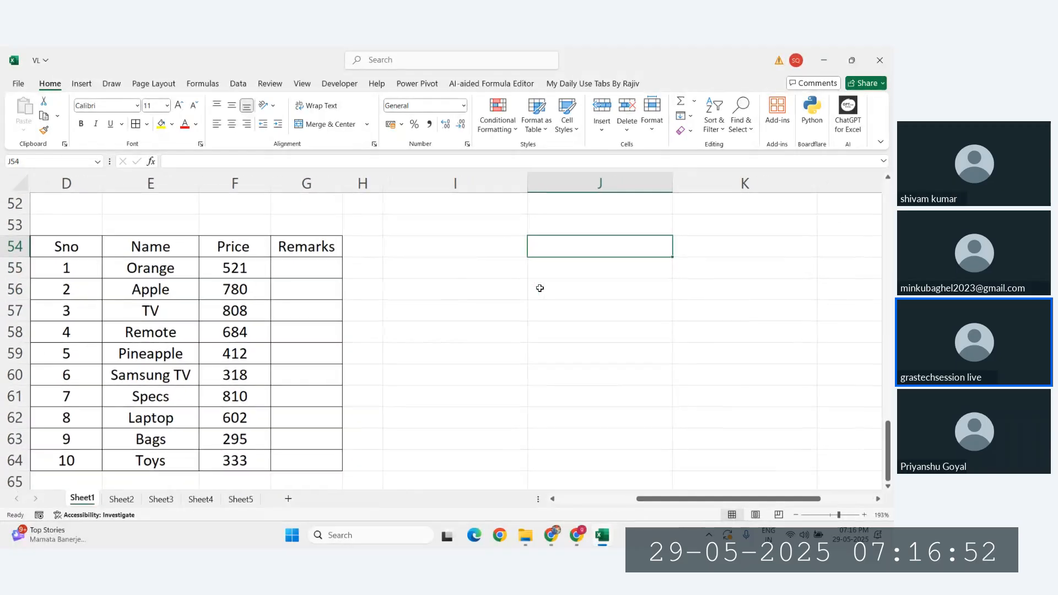
left_click_drag(118, 237, 344, 241)
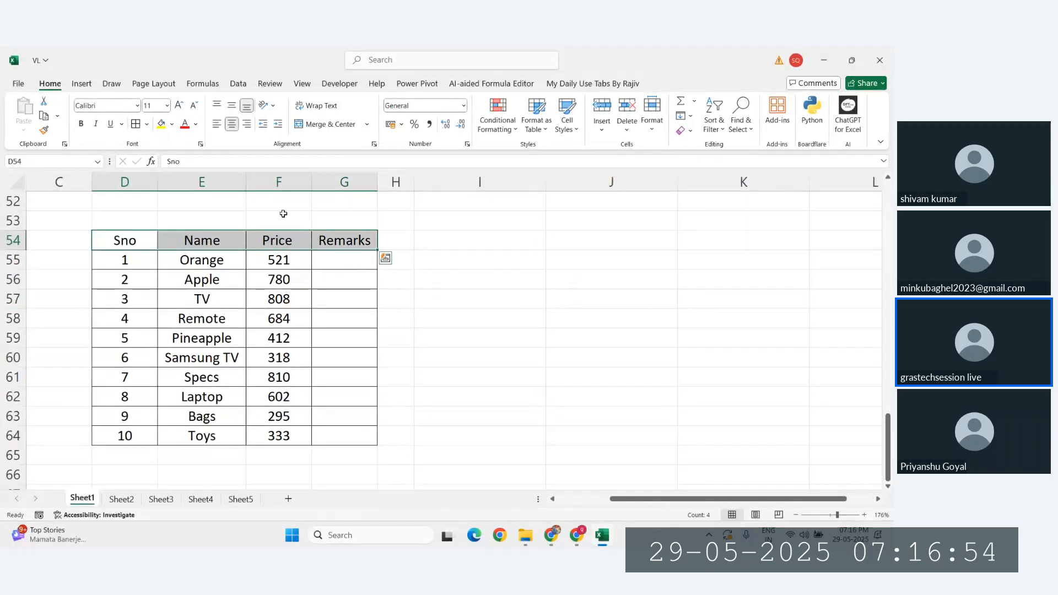
left_click(162, 124)
key("ctrl+b")
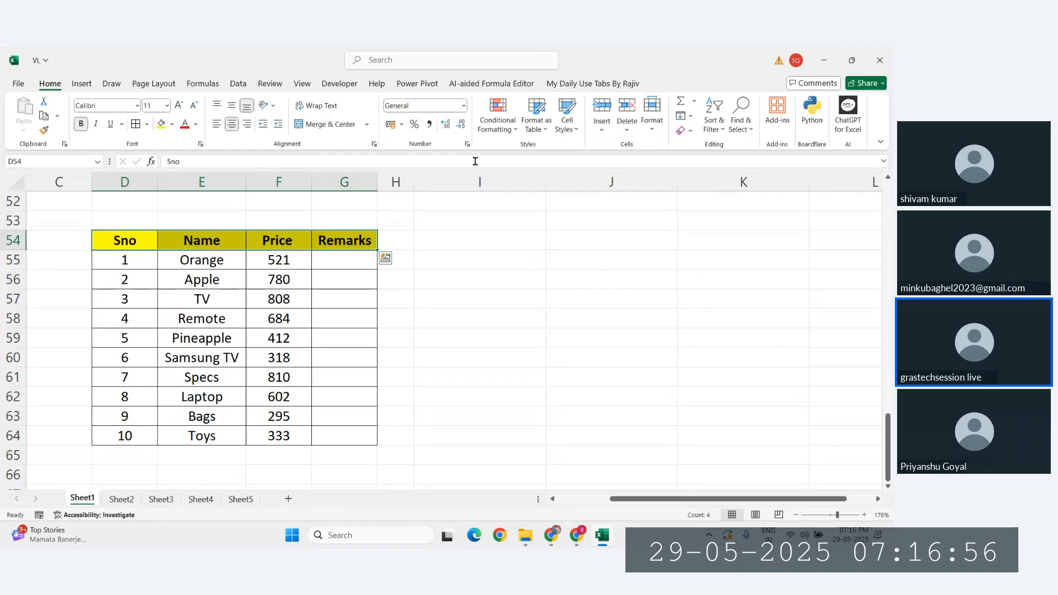
Start a lookup table beside the item table with the headings Price in J54 and Remarks in K54
left_click(584, 241)
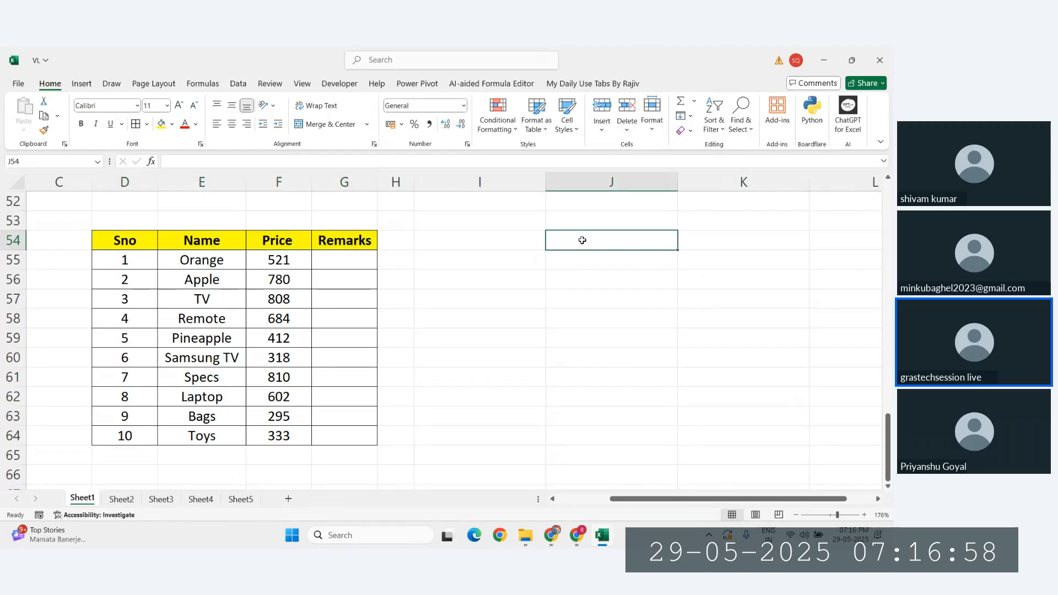
type("Price")
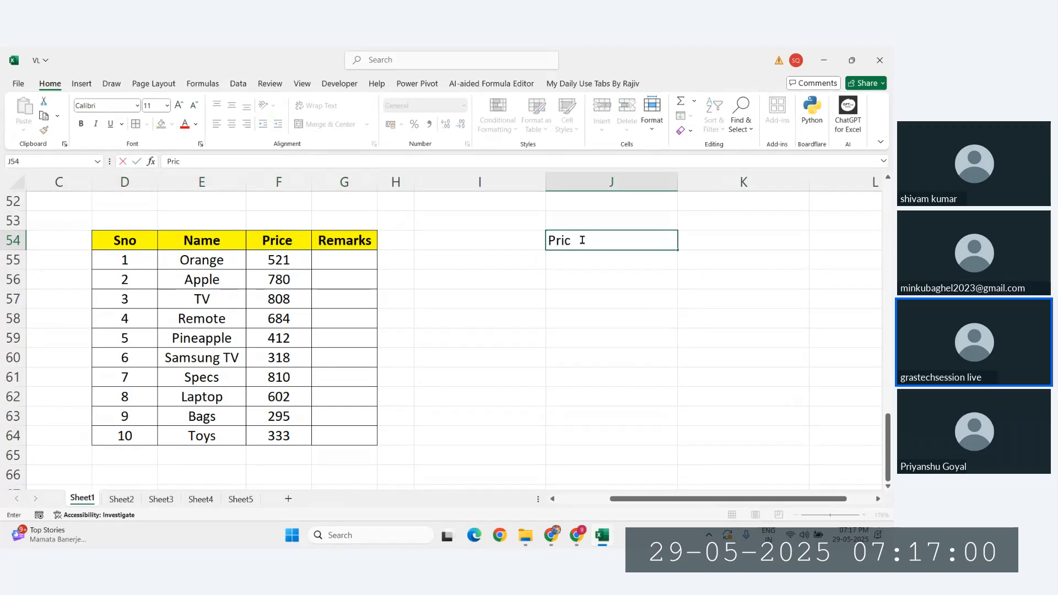
key("Tab")
type("Remarks")
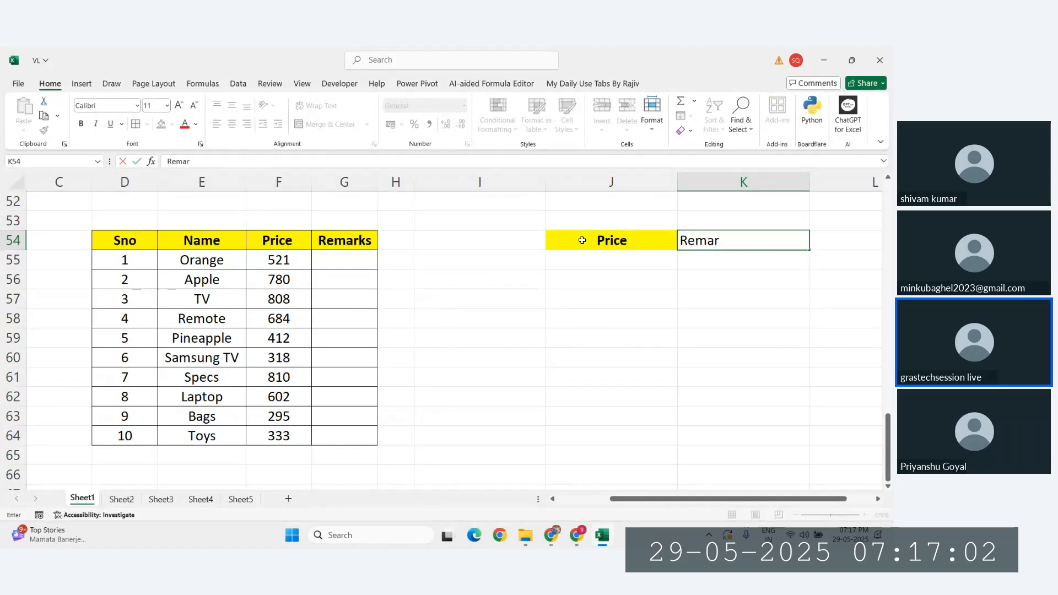
key("Return")
left_click(603, 265)
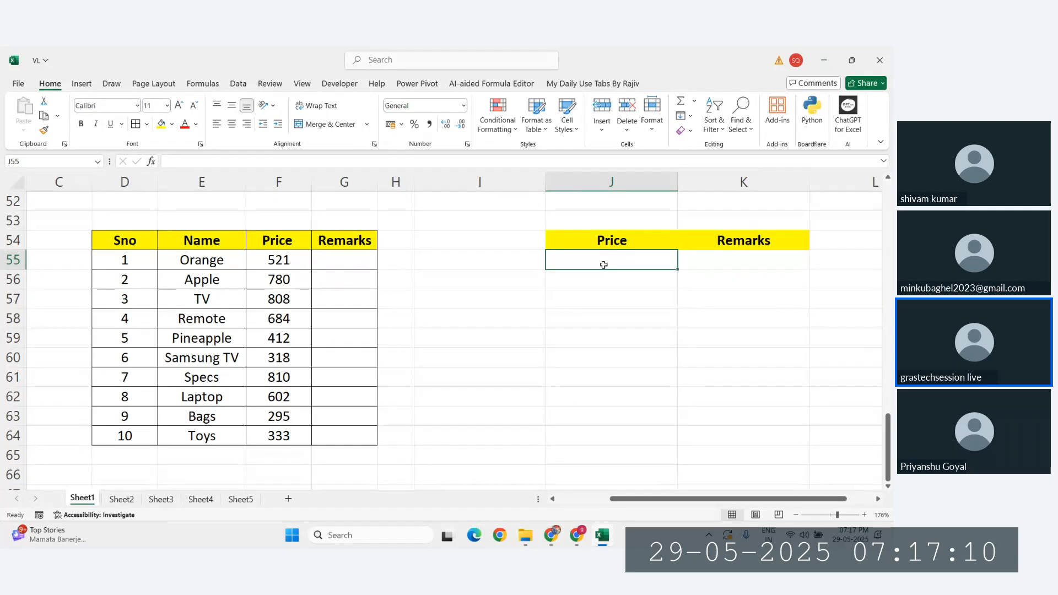
type("10")
key("BackSpace")
key("BackSpace")
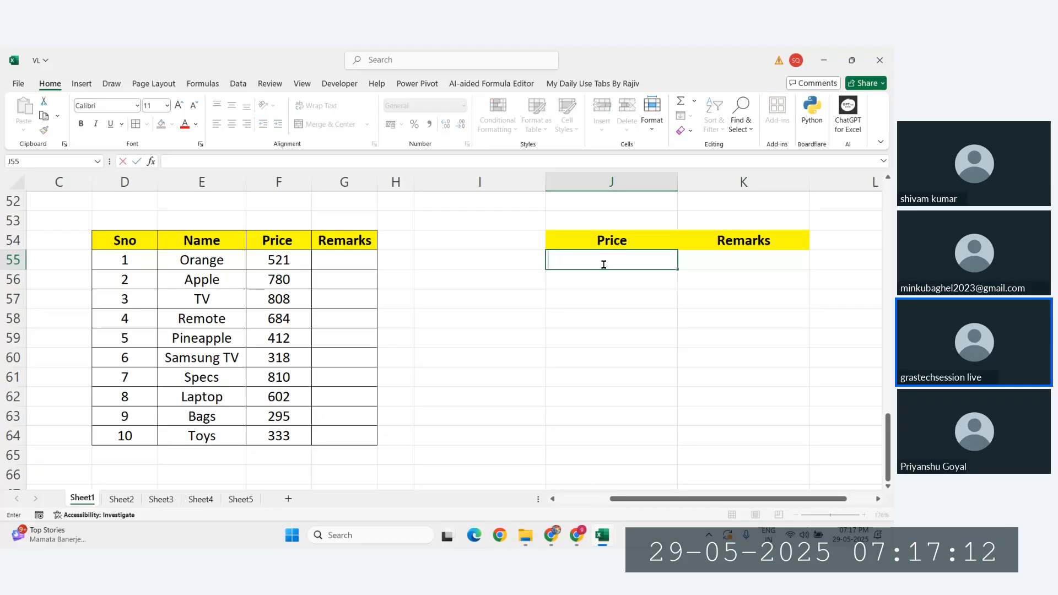
key("Return")
Enter the first lookup row with price 100 in J55 and remark Low Cost product in K55
left_click(604, 265)
type("100")
key("Tab")
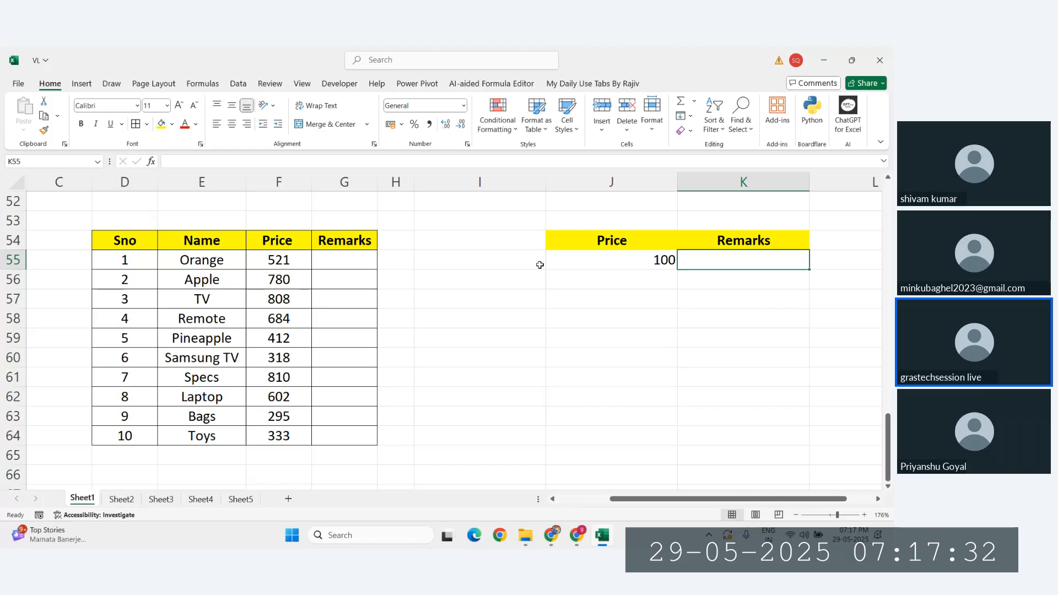
left_click(644, 266)
left_click(727, 266)
type("C")
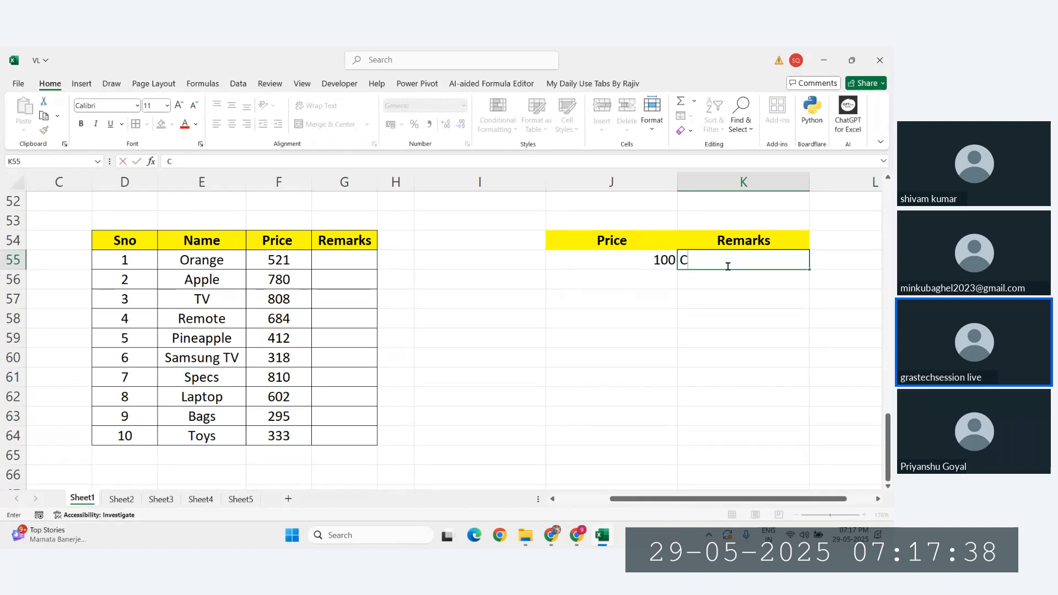
type("Low Co")
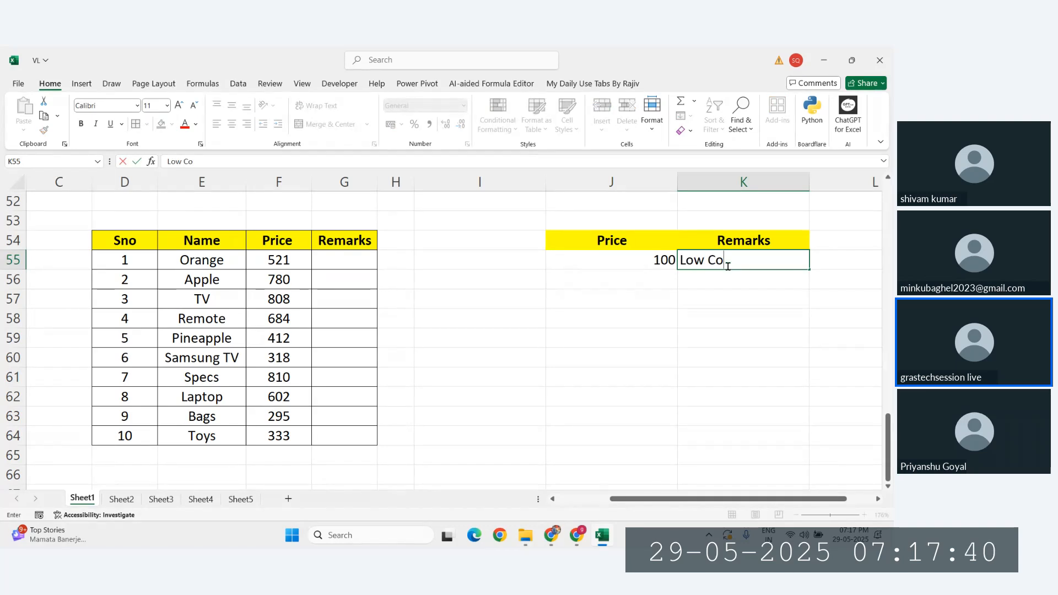
type("st prod")
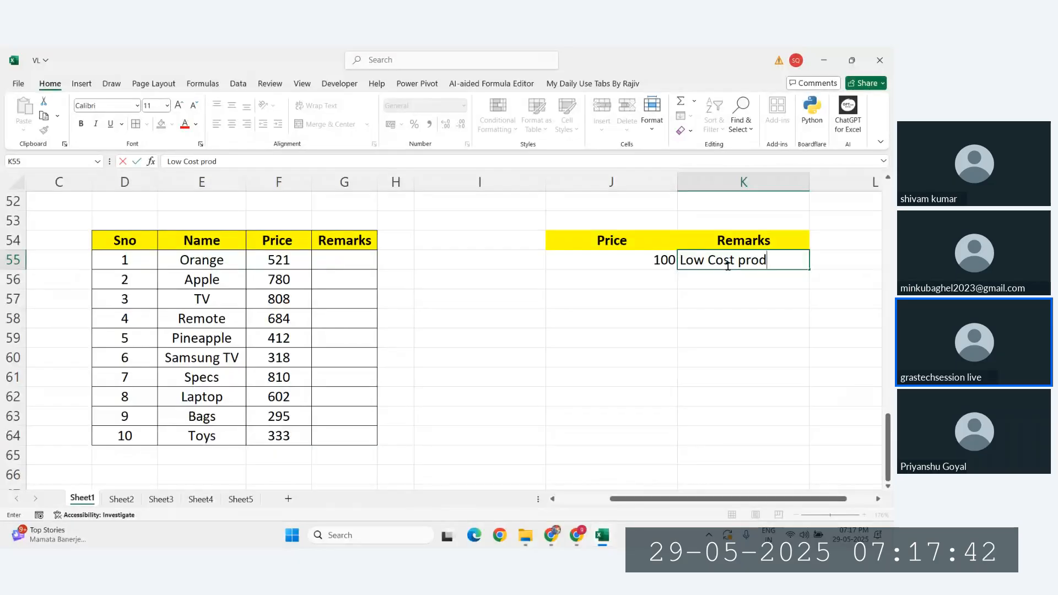
type("uct")
key("Return")
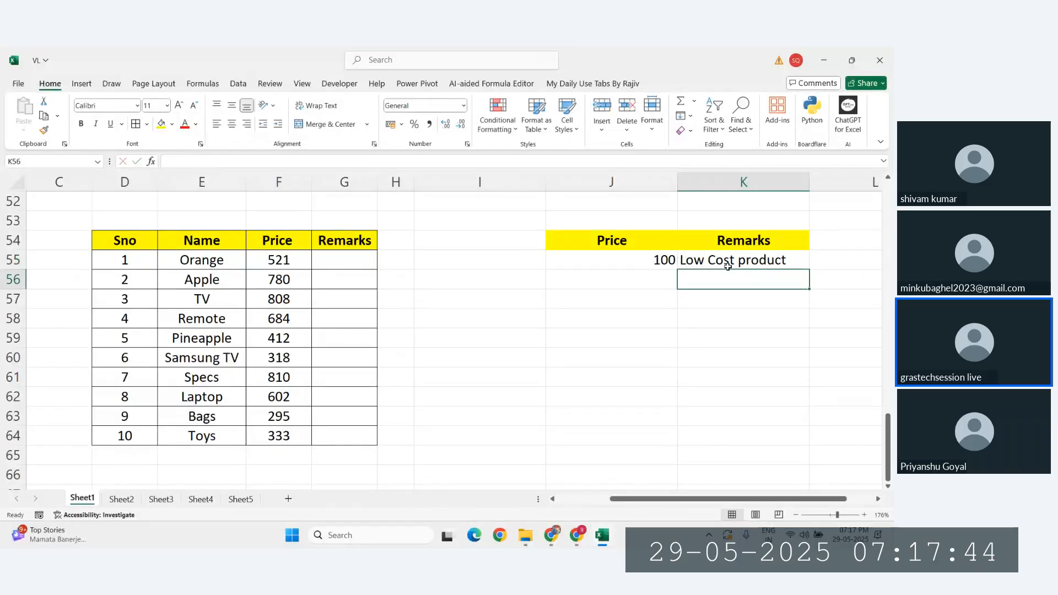
Enter price 300 in J56 and the remark Medium Cost Product in K56
left_click(643, 276)
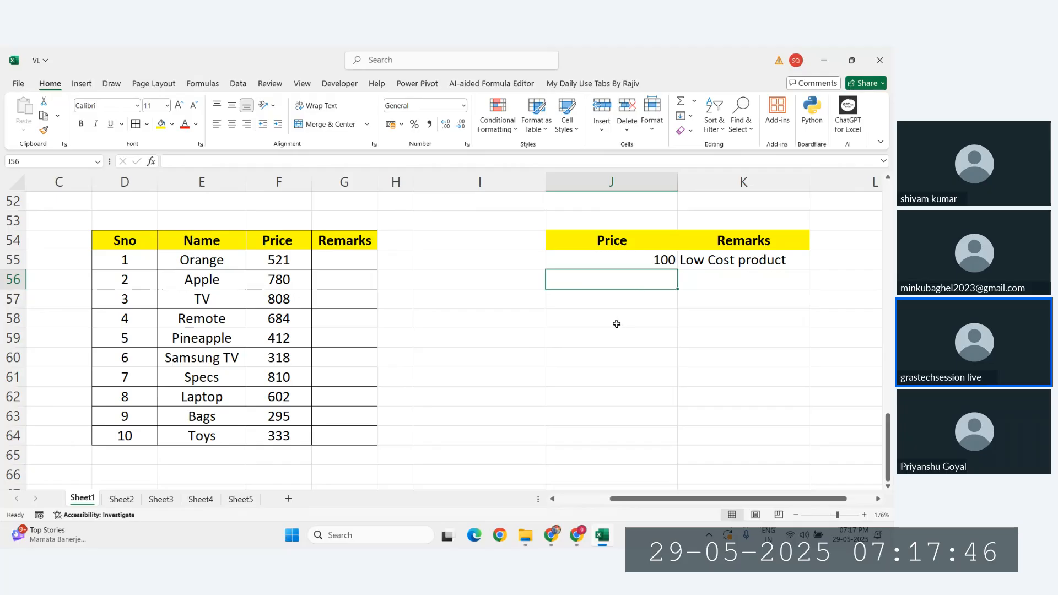
type("300")
key("Tab")
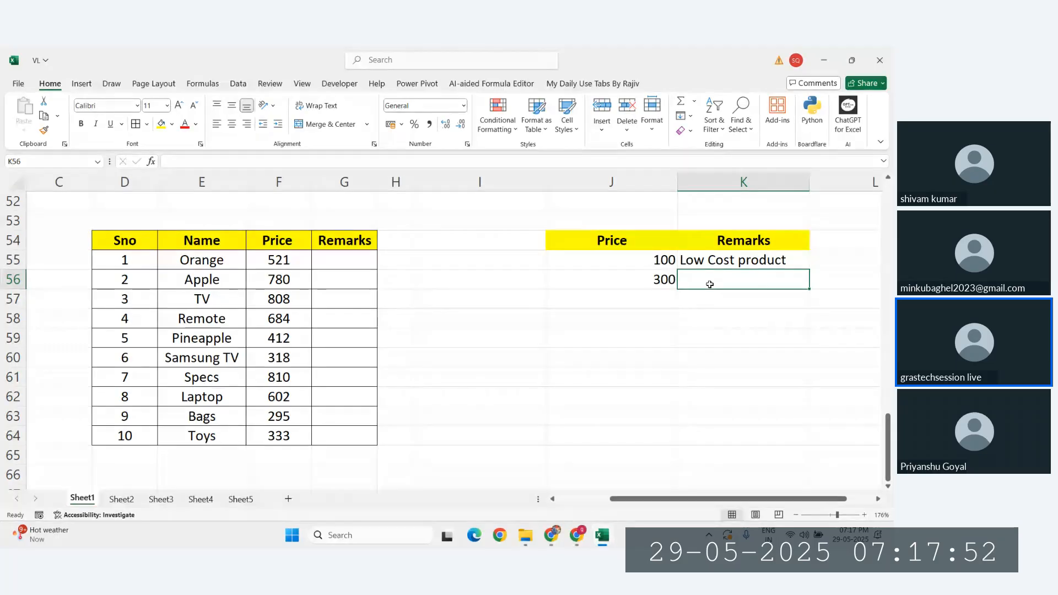
type("Medium")
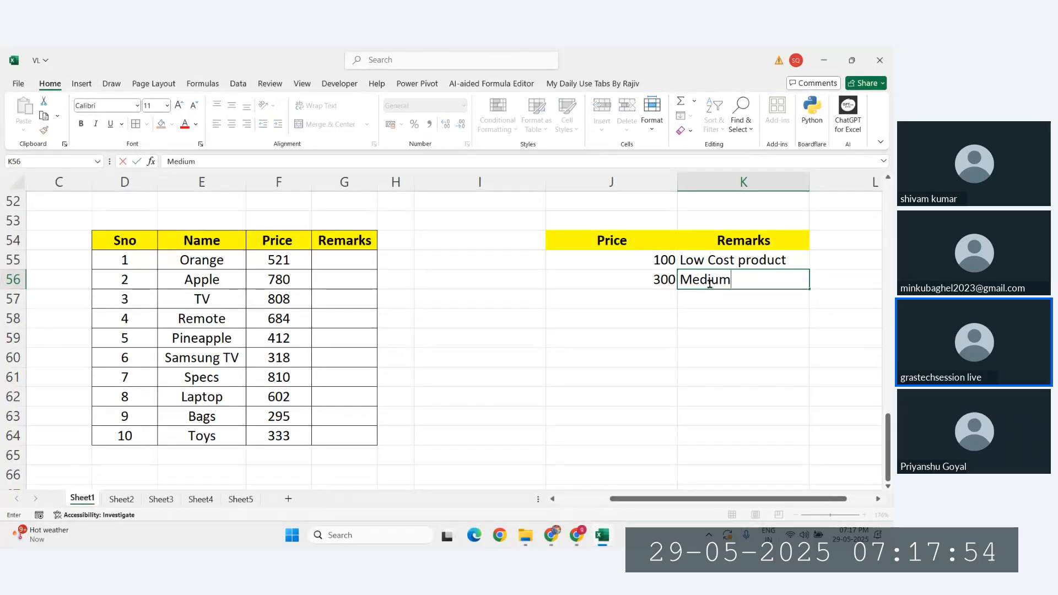
type(" Cost Pr")
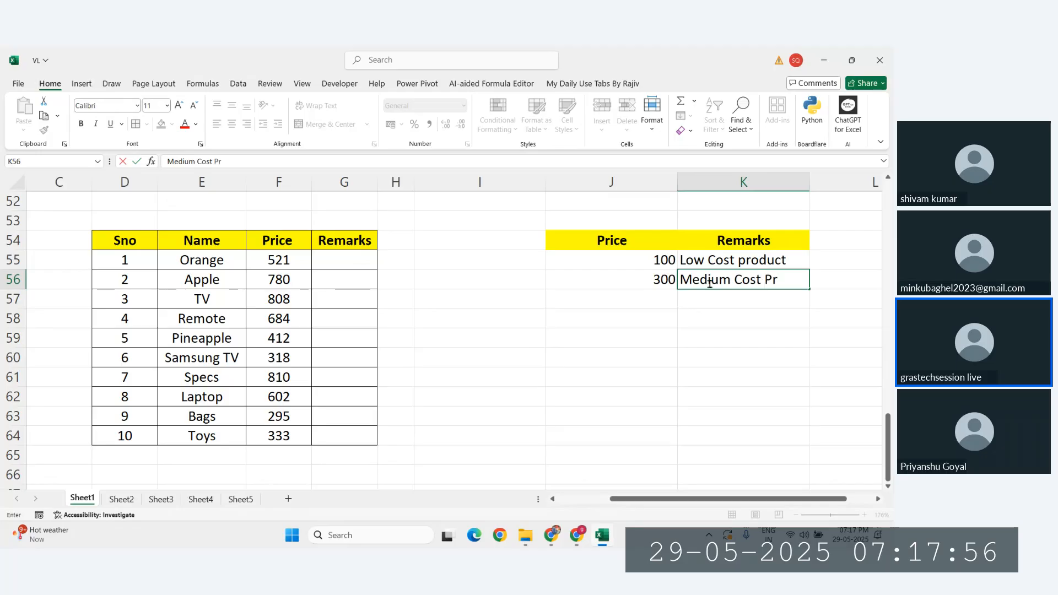
type("oduct")
key("Return")
Enter price 500 in J57 and the remark Medium Premium Product in K57
left_click(661, 300)
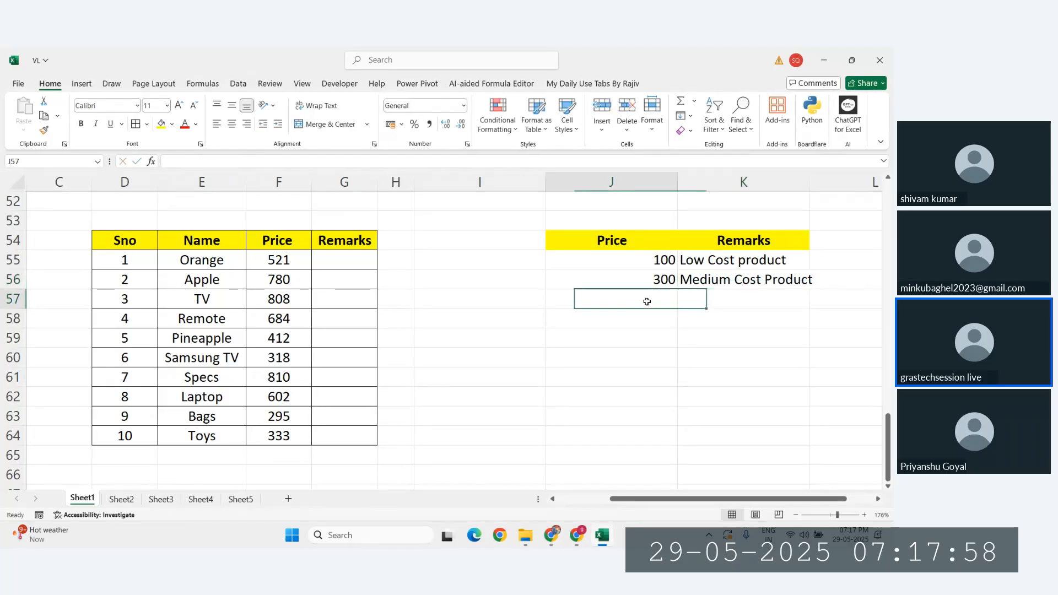
type("500")
key("Tab")
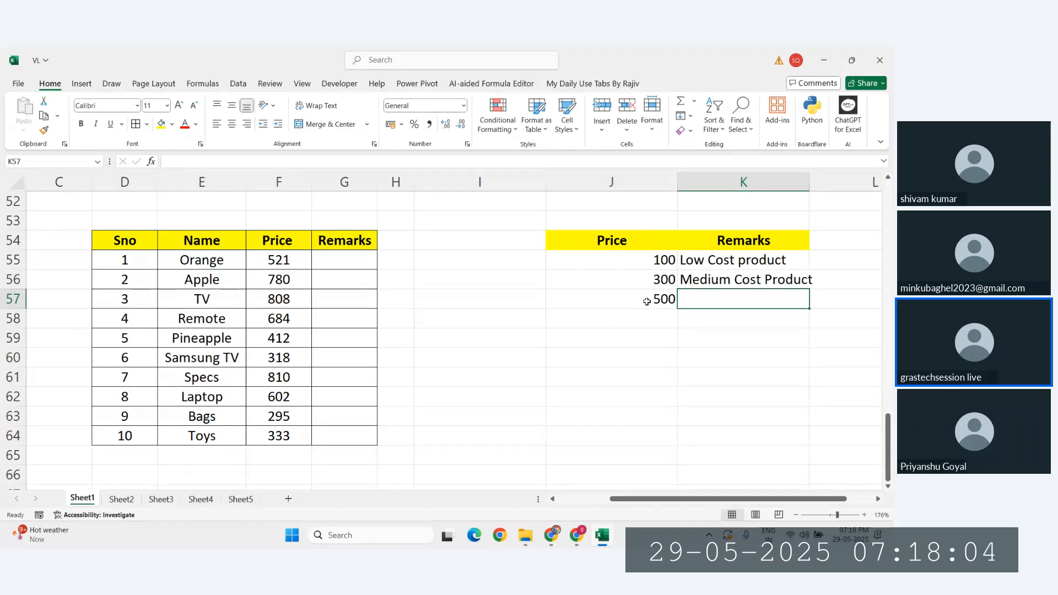
type("Mediu")
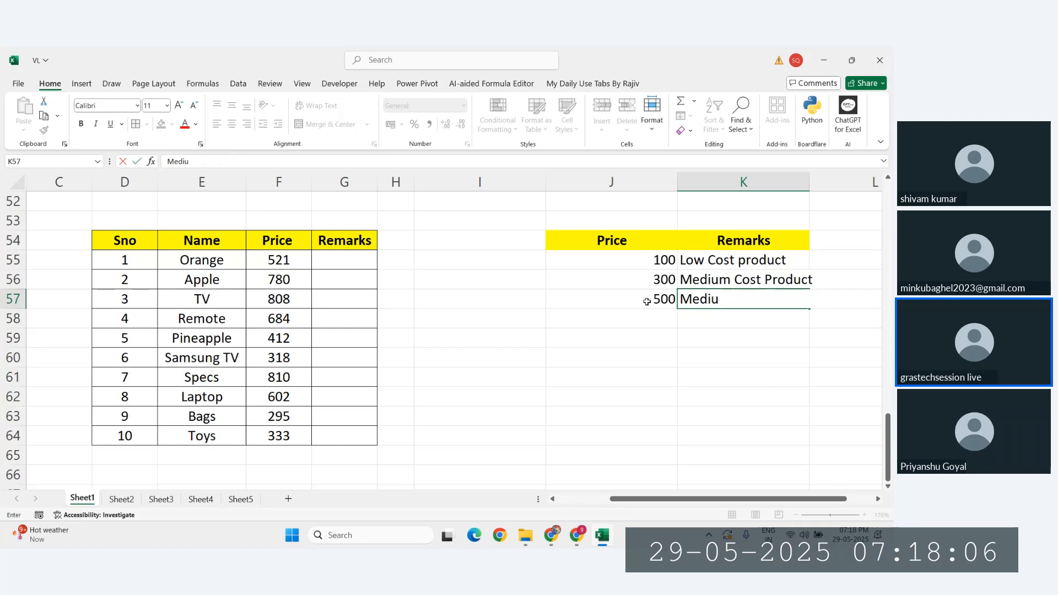
key("BackSpace")
key("BackSpace")
type("ium ")
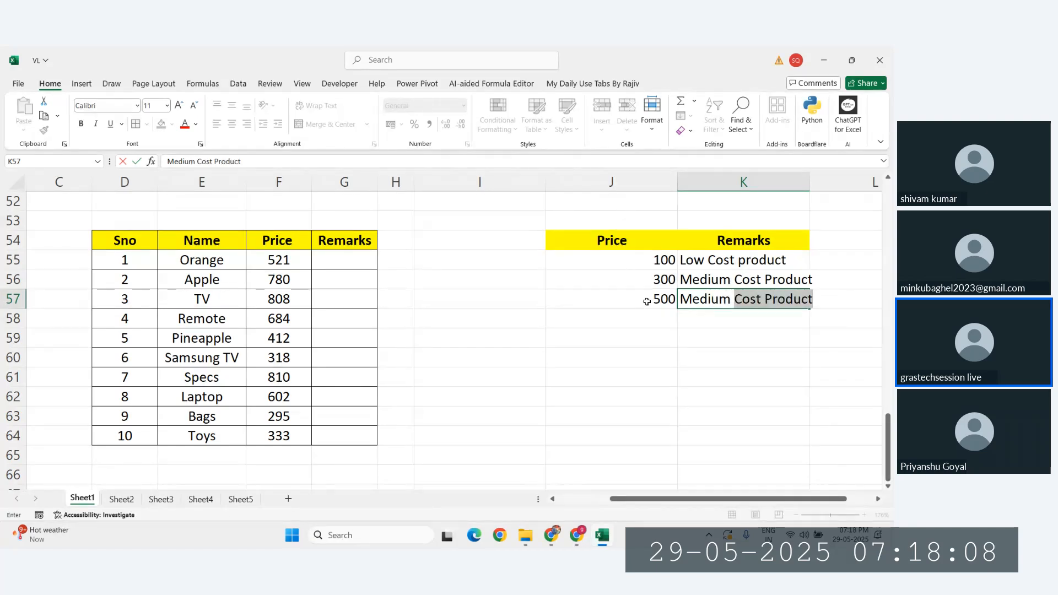
type("Premo")
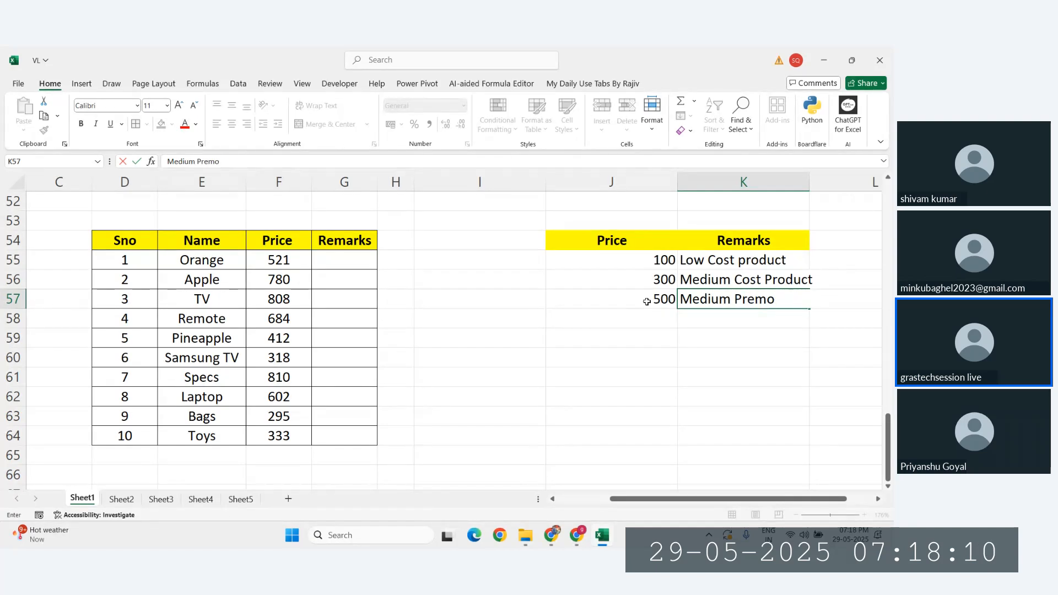
key("BackSpace")
type("ium")
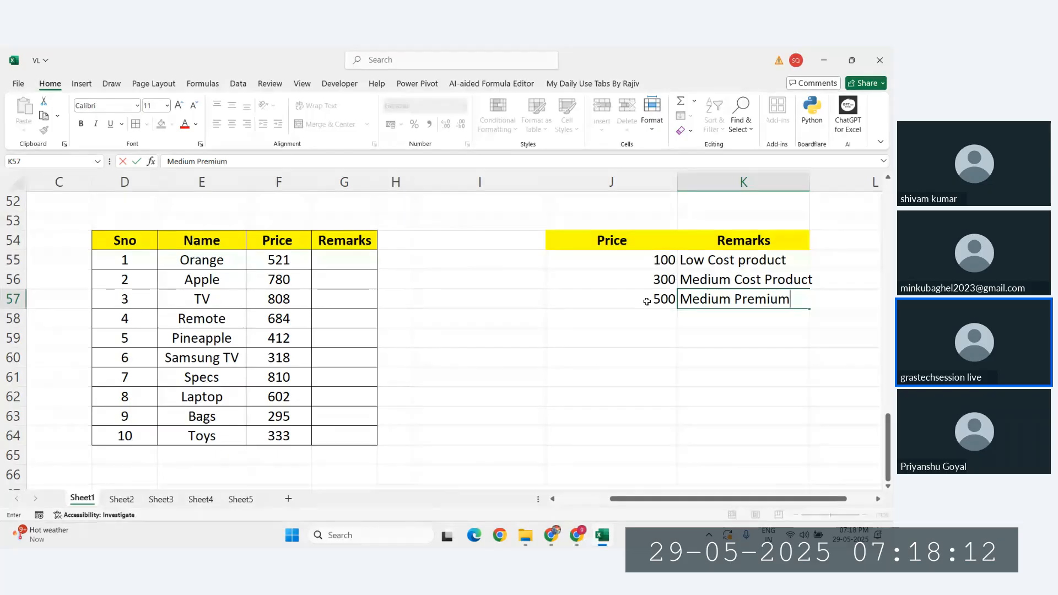
type(" Premium Pr")
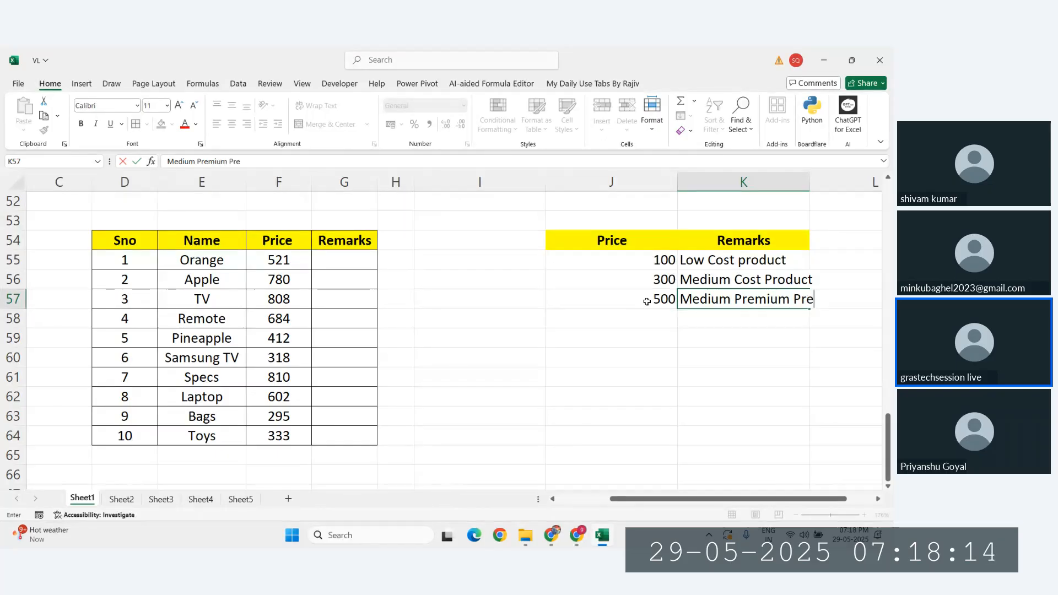
type("oduct")
key("Return")
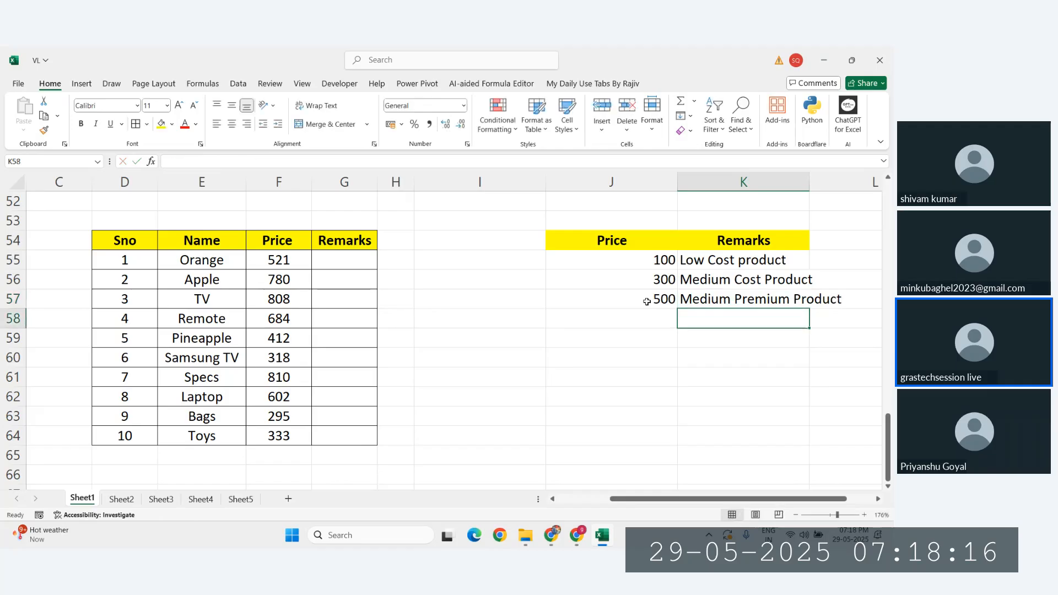
Enter price 700 in J58 and the remark High Cost Product in K58
left_click(648, 316)
type("700")
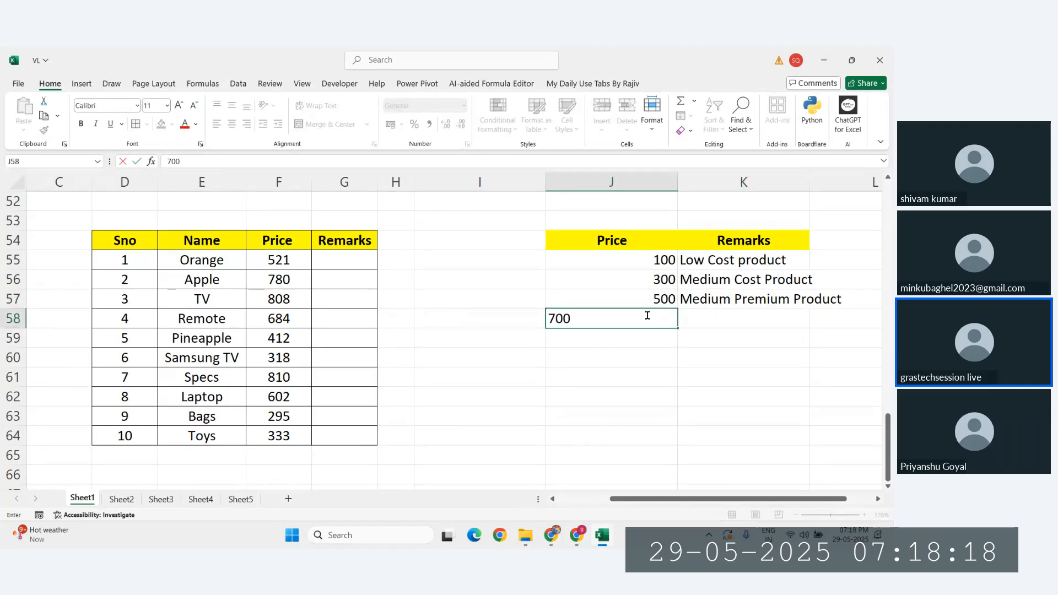
key("Tab")
type("H")
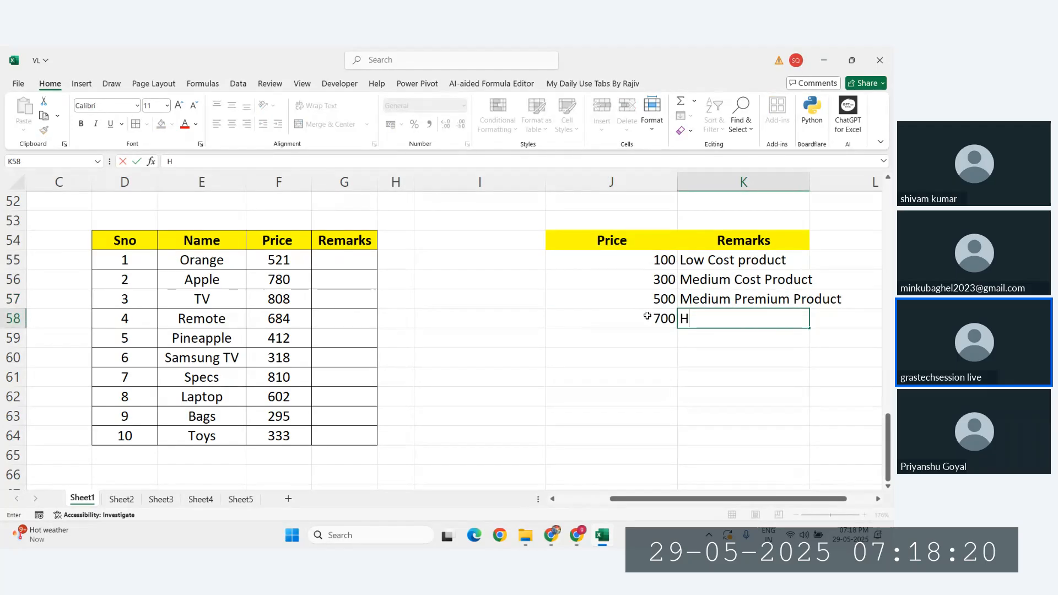
type("igh Cos")
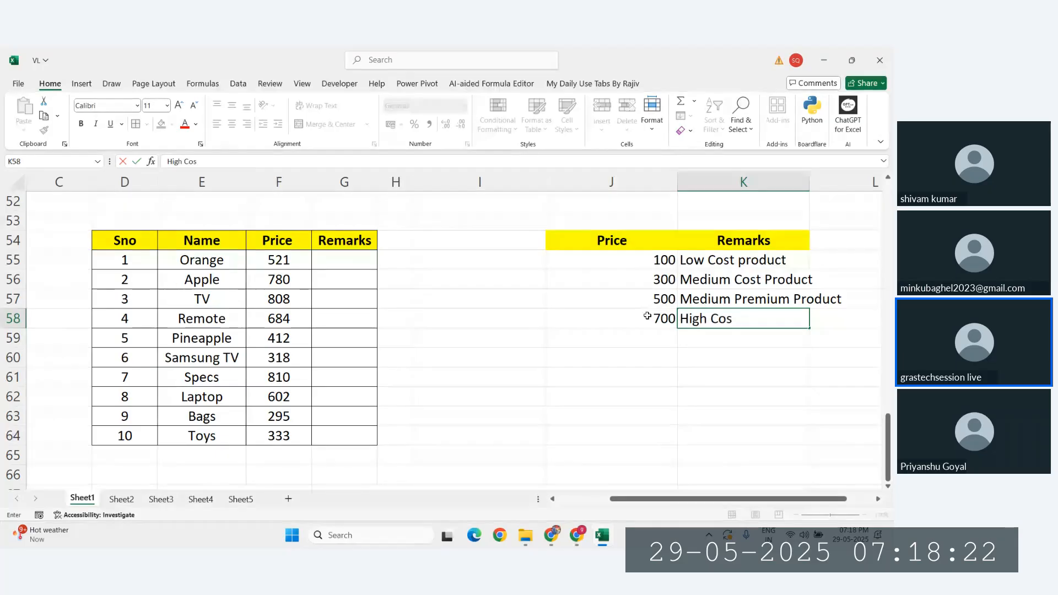
type("t Product")
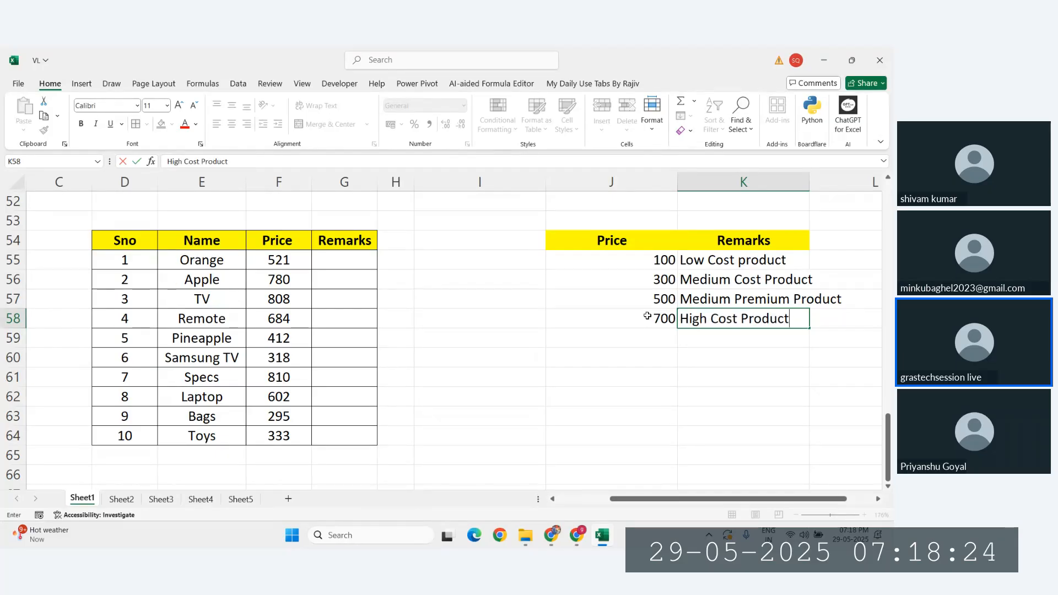
key("Return")
Enter price 1000 in J59 and the remark High Cost Product in K59
type("100")
key("Tab")
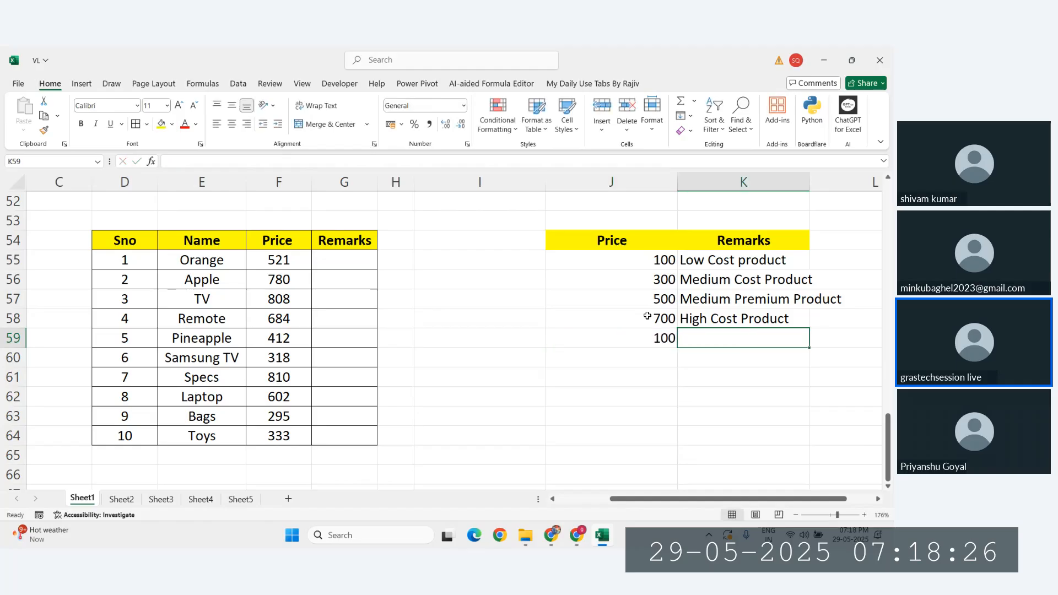
key("shift+Tab")
type("1000")
key("Tab")
type("Hisg")
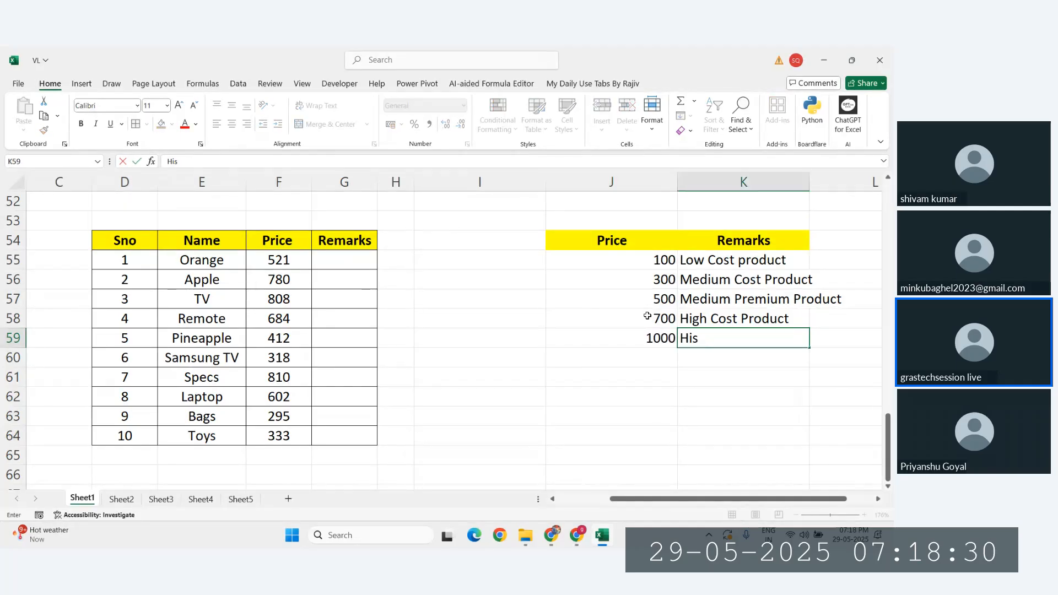
key("BackSpace")
type("gh Pre")
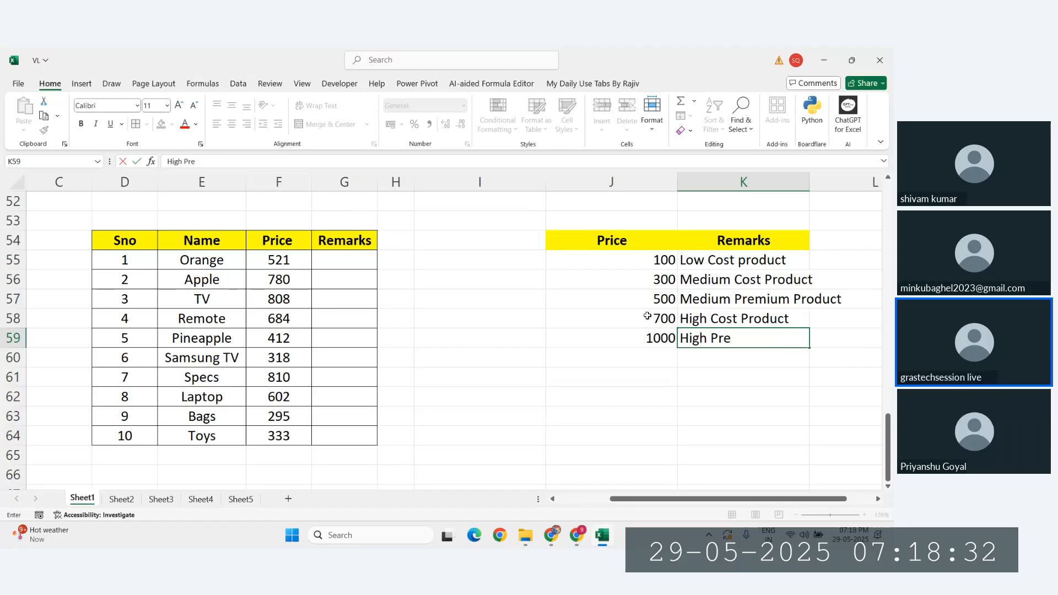
type("mium Cost P")
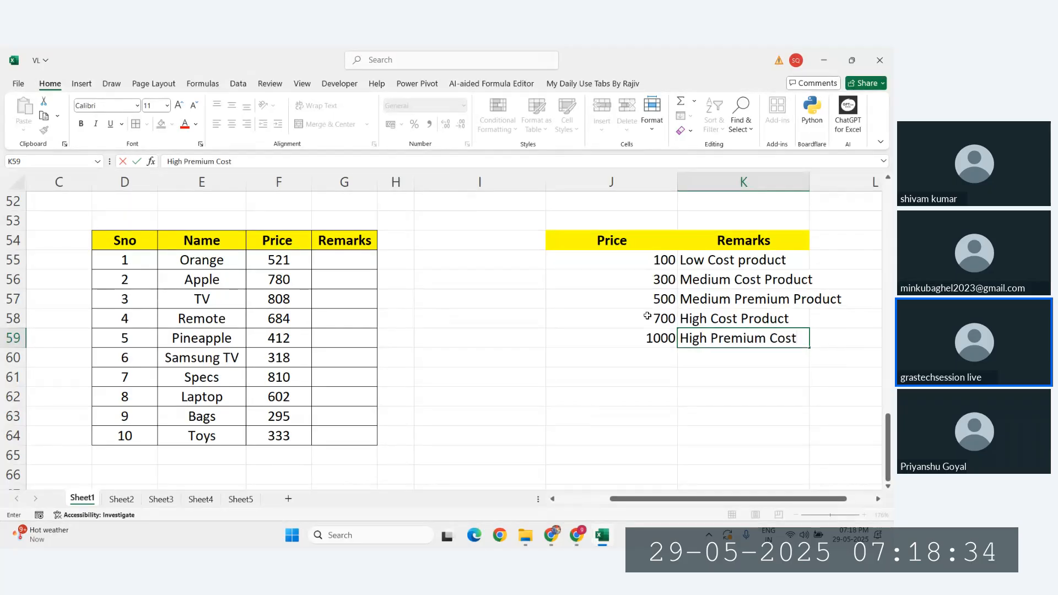
key("BackSpace")
key("BackSpace")
key("BackSpace")
key("BackSpace")
key("BackSpace")
key("BackSpace")
key("BackSpace")
key("BackSpace")
key("BackSpace")
key("BackSpace")
key("BackSpace")
key("BackSpace")
key("BackSpace")
key("BackSpace")
key("BackSpace")
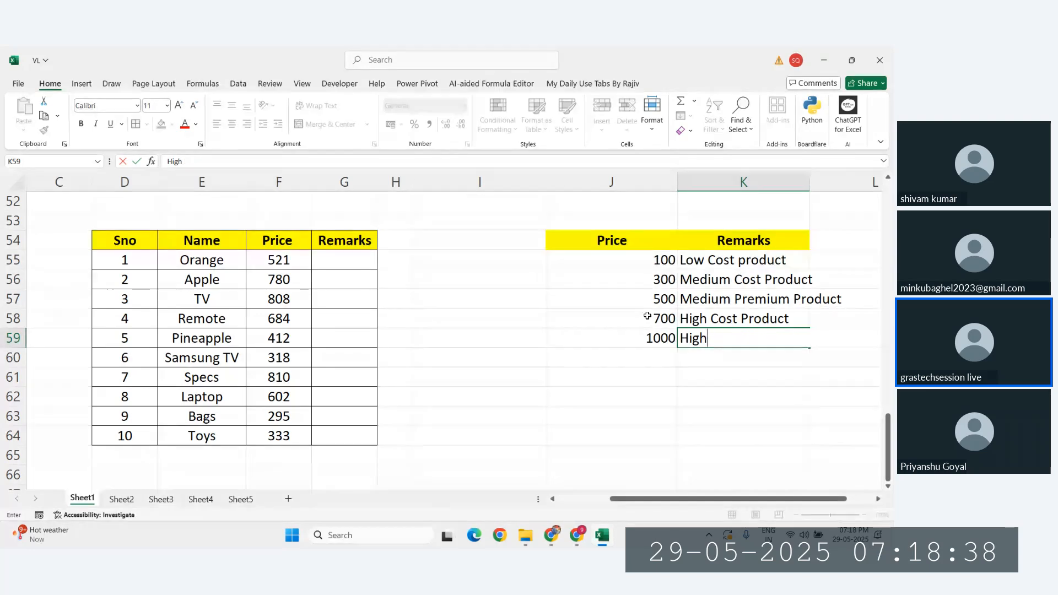
key("Tab")
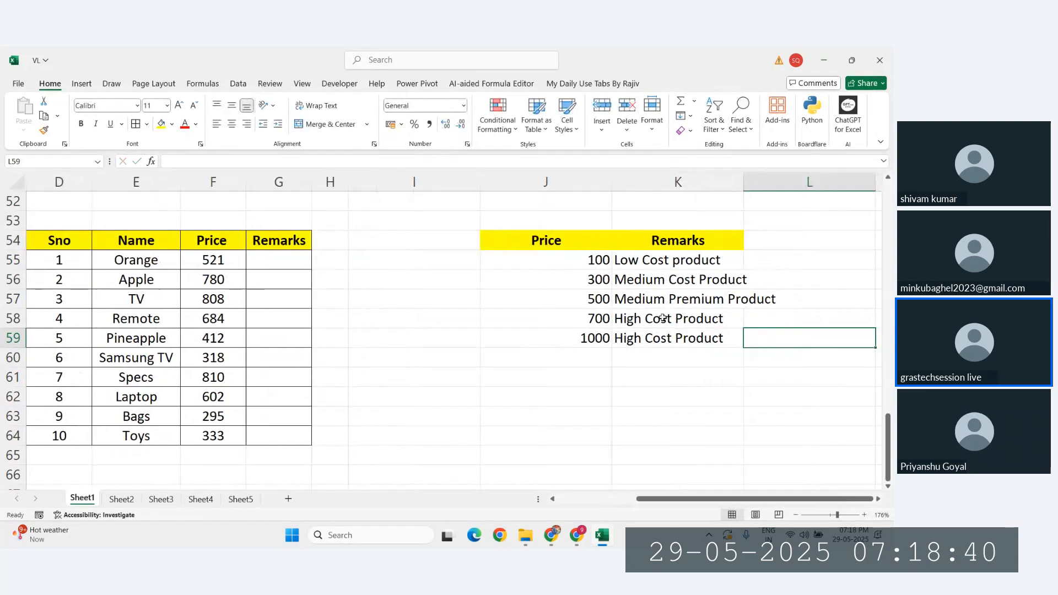
Change the remark for price 1000 in K59 to High Cost Premium Product
double_click(678, 338)
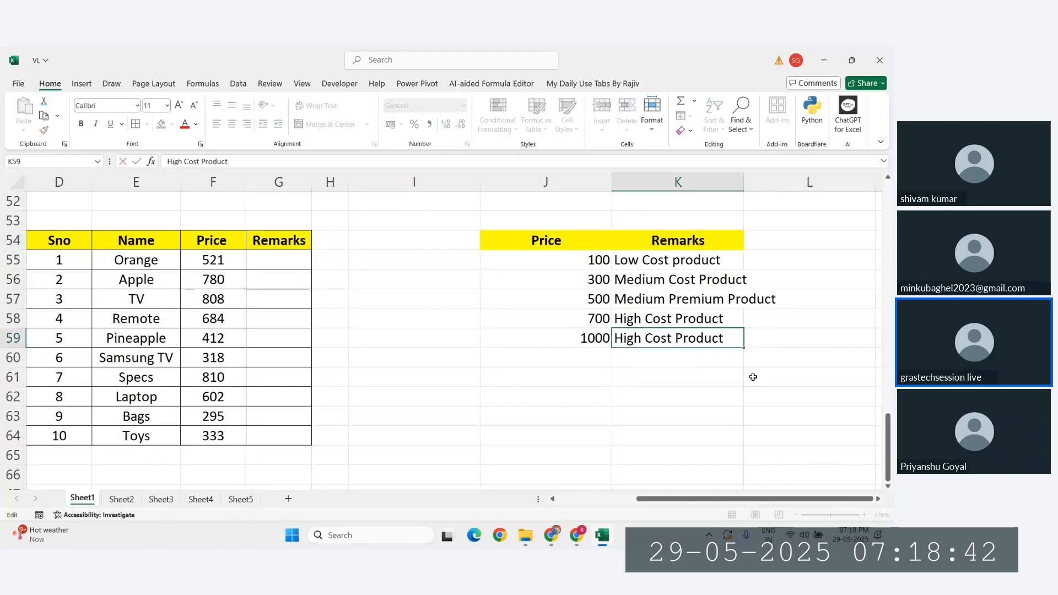
type("Premium")
key("Return")
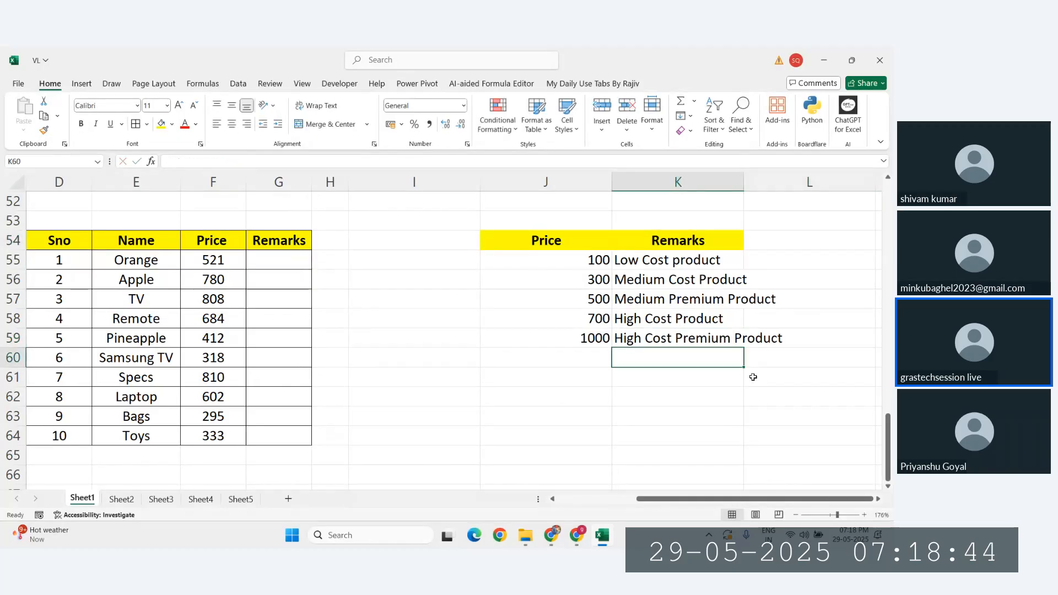
Center the contents of the lookup table J54:K59 and apply all borders to it
left_click_drag(546, 243, 669, 332)
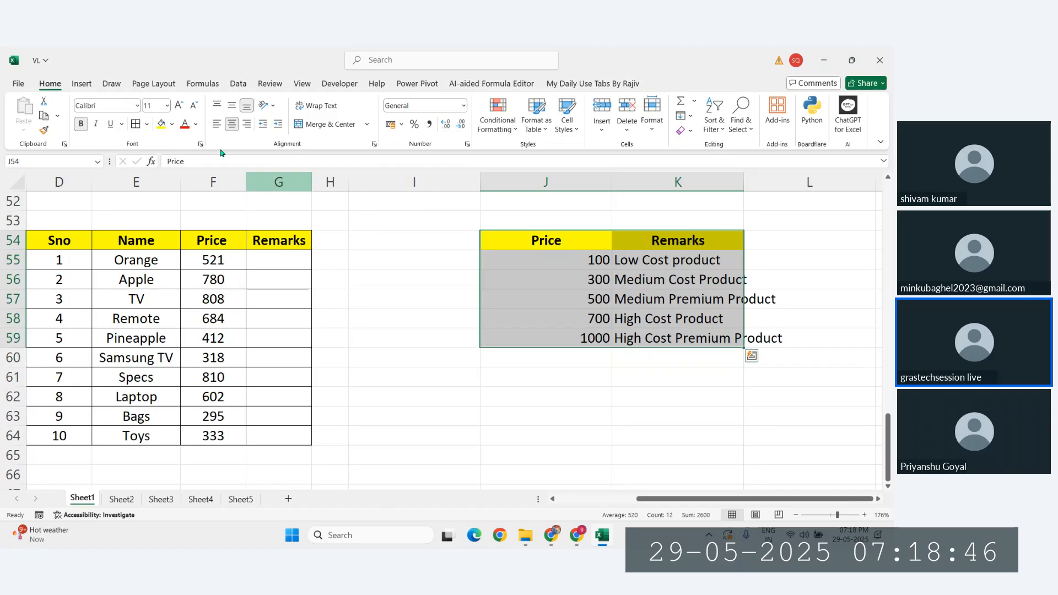
left_click(216, 123)
left_click(232, 124)
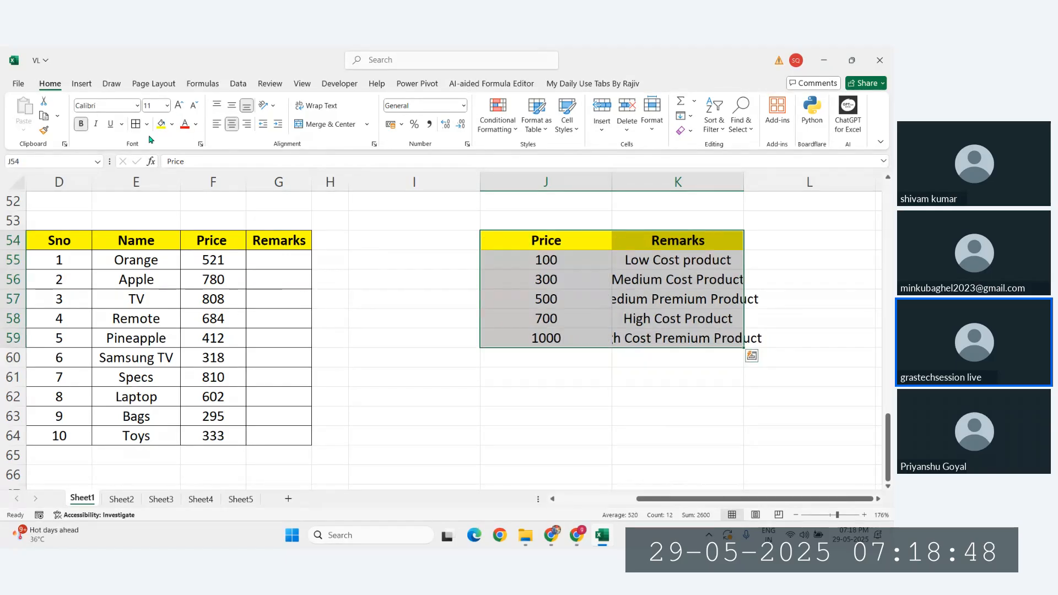
left_click(345, 299)
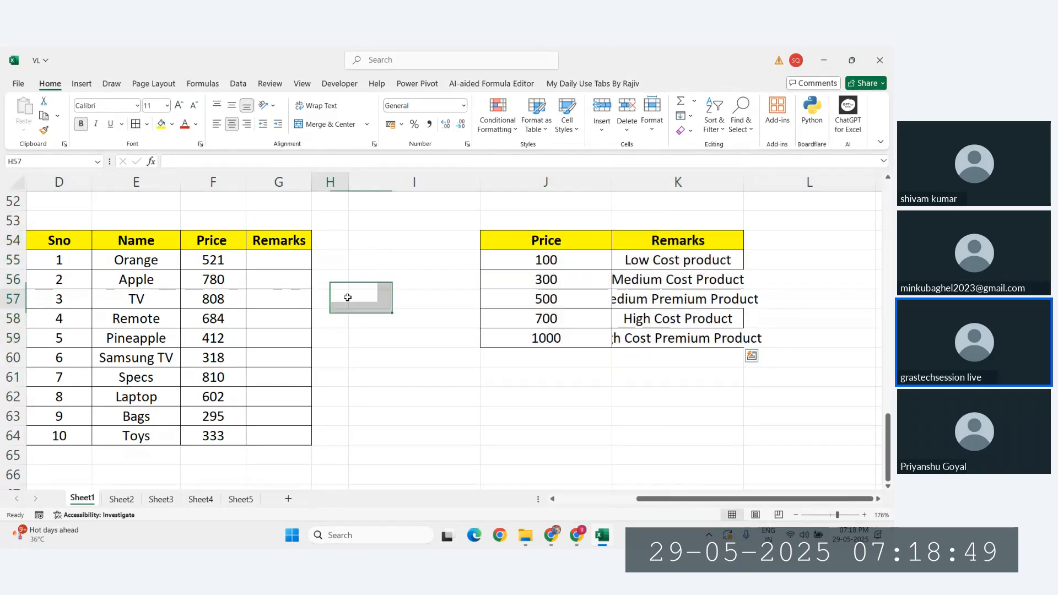
Autofit the width of column K to the lookup table's remarks
double_click(744, 182)
scroll(526, 315, "left", 1)
left_click(520, 356)
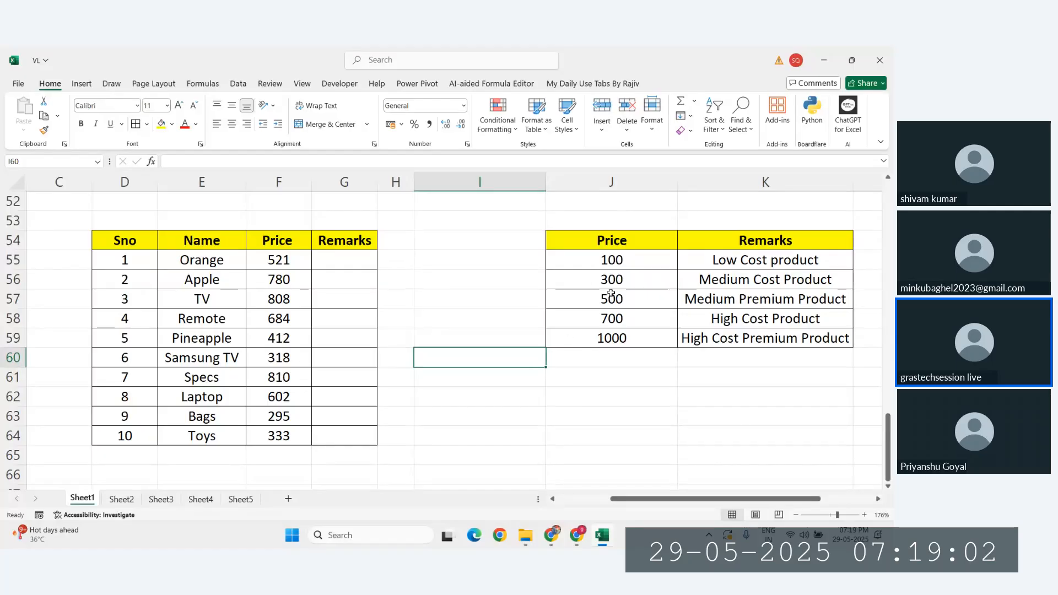
left_click(606, 299)
left_click_drag(351, 260, 366, 431)
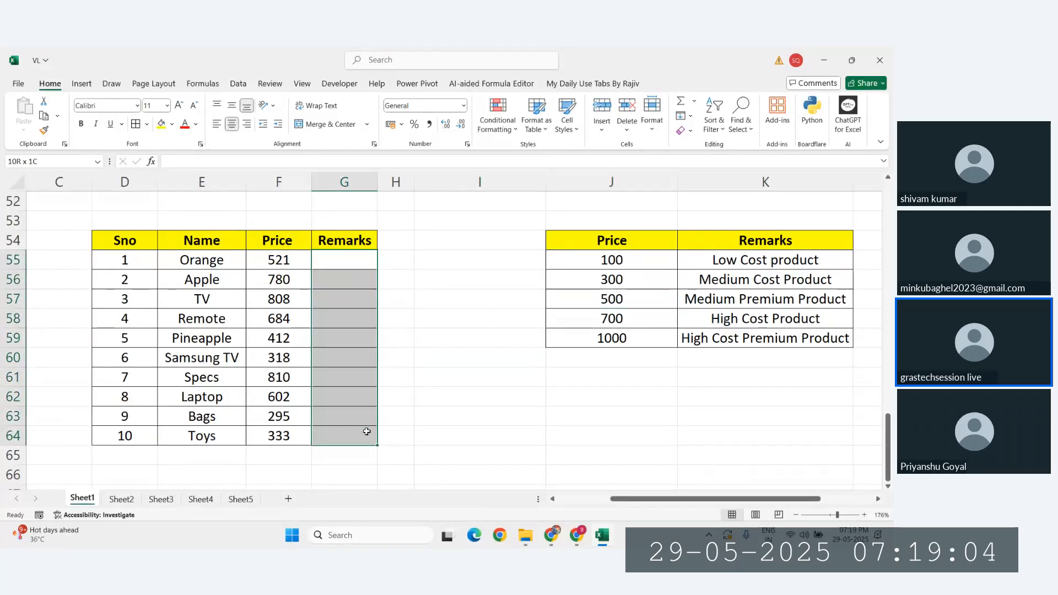
left_click(532, 373)
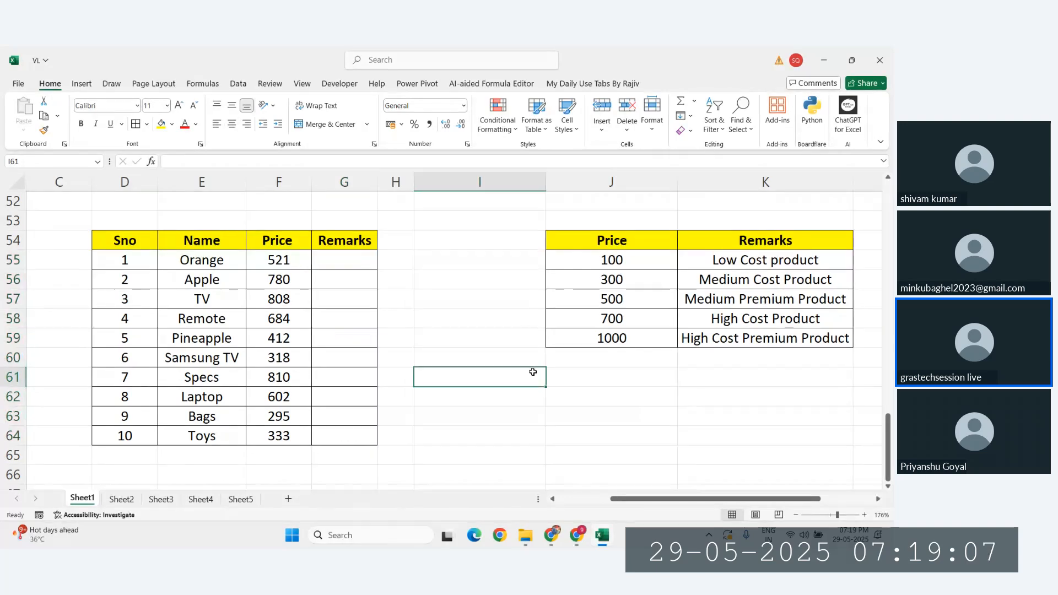
Examine the price bands in J55:J59 and the remark that belongs to each band in K55:K59
left_click(608, 260)
left_click_drag(609, 259, 612, 338)
left_click(617, 301)
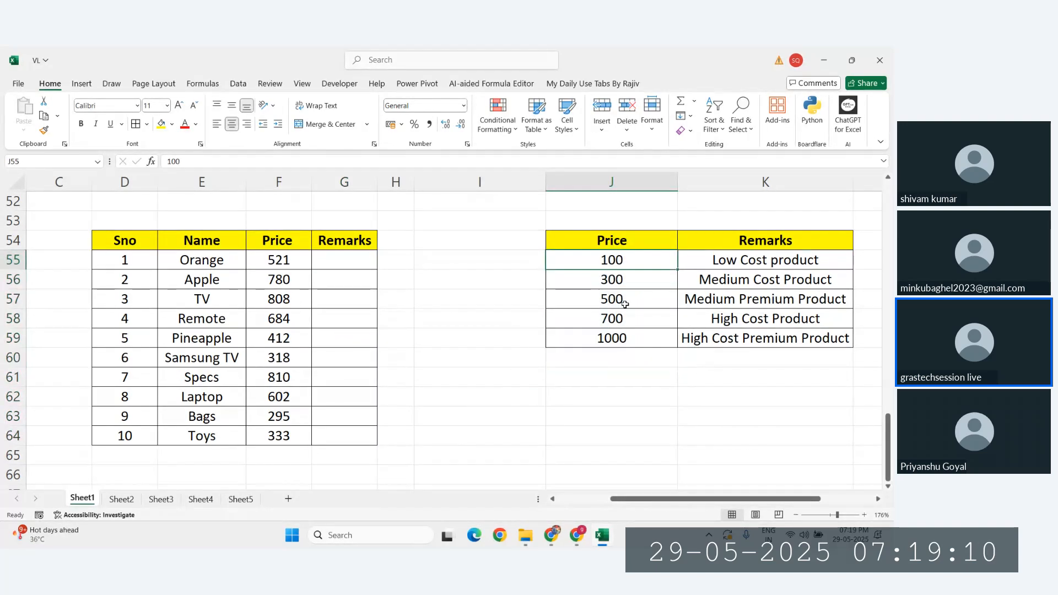
left_click(624, 340)
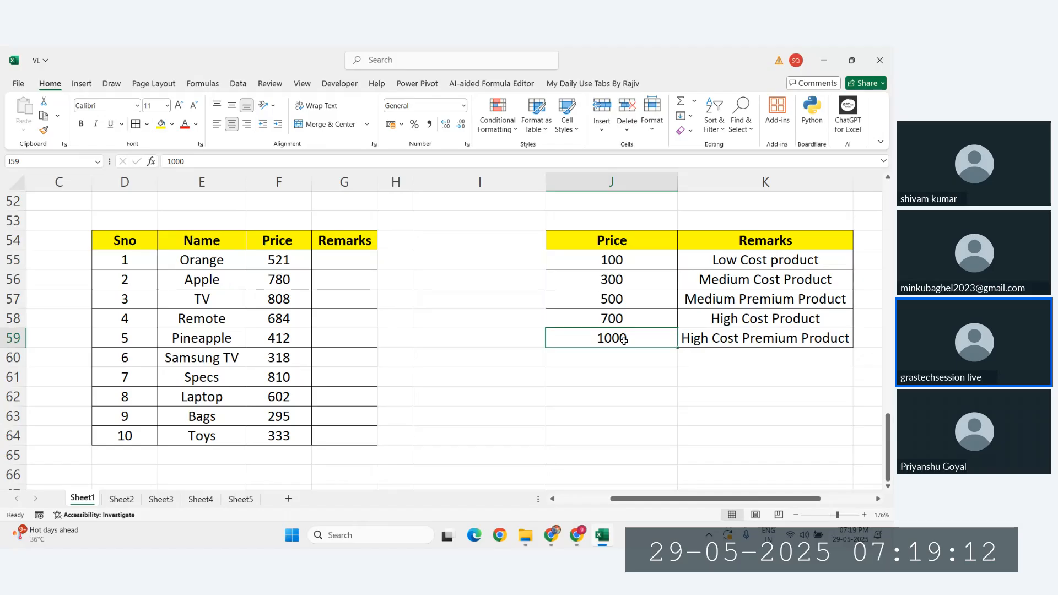
left_click(288, 263)
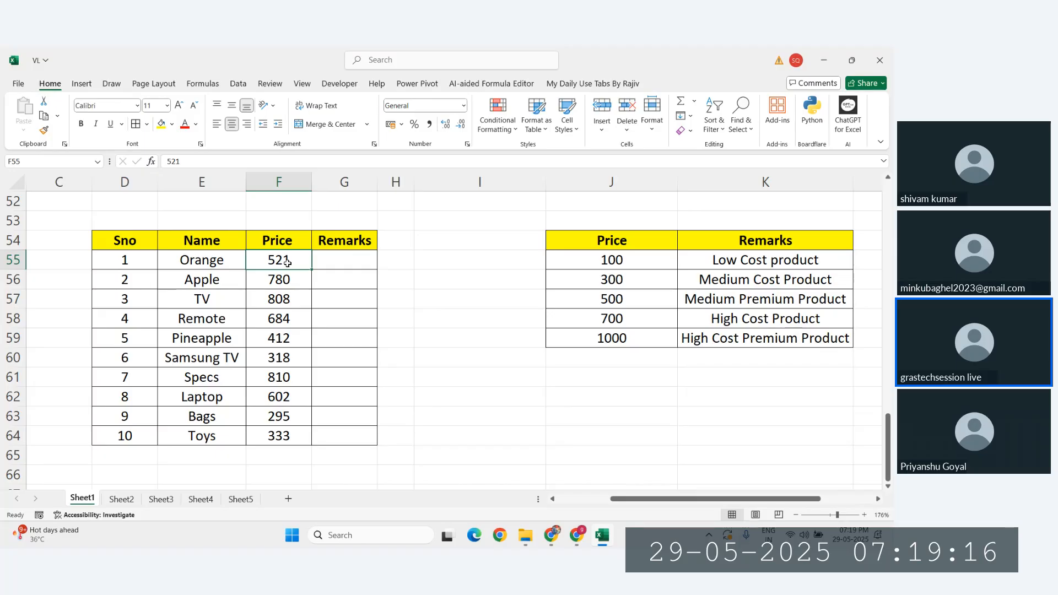
left_click(616, 260)
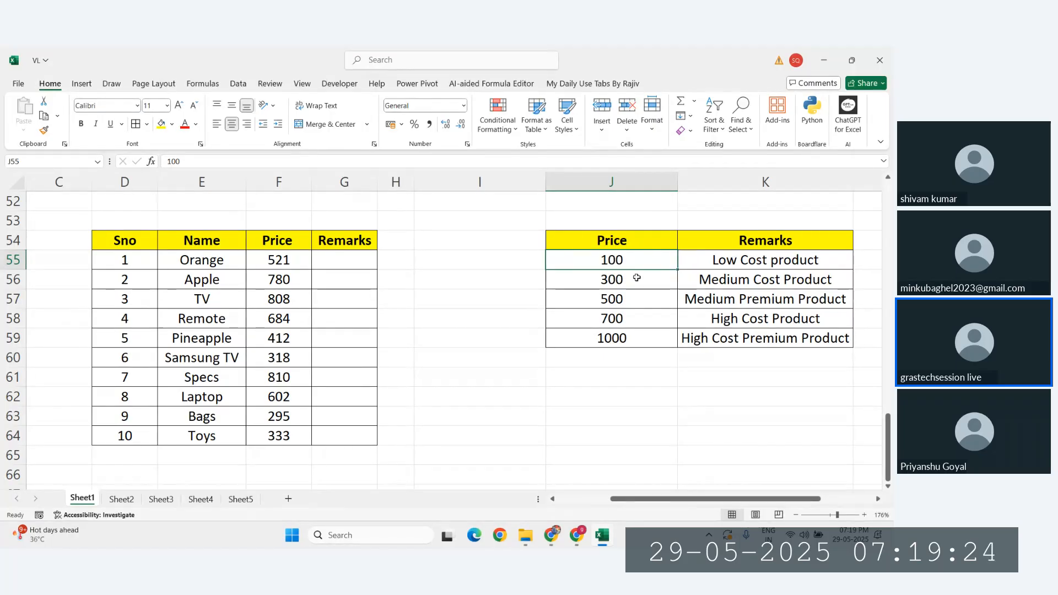
left_click(626, 279, "ctrl")
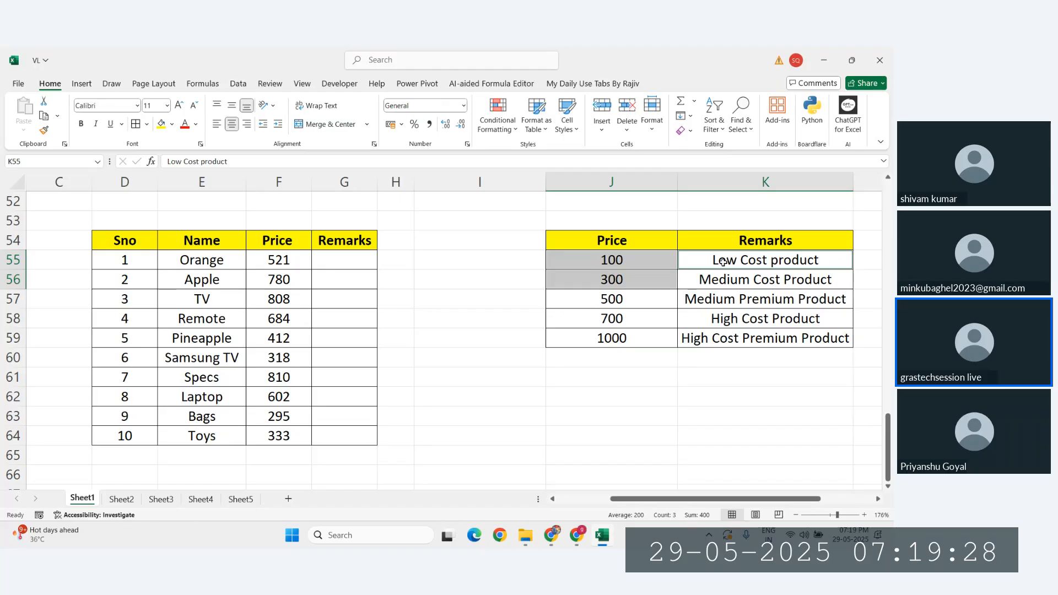
left_click(635, 281)
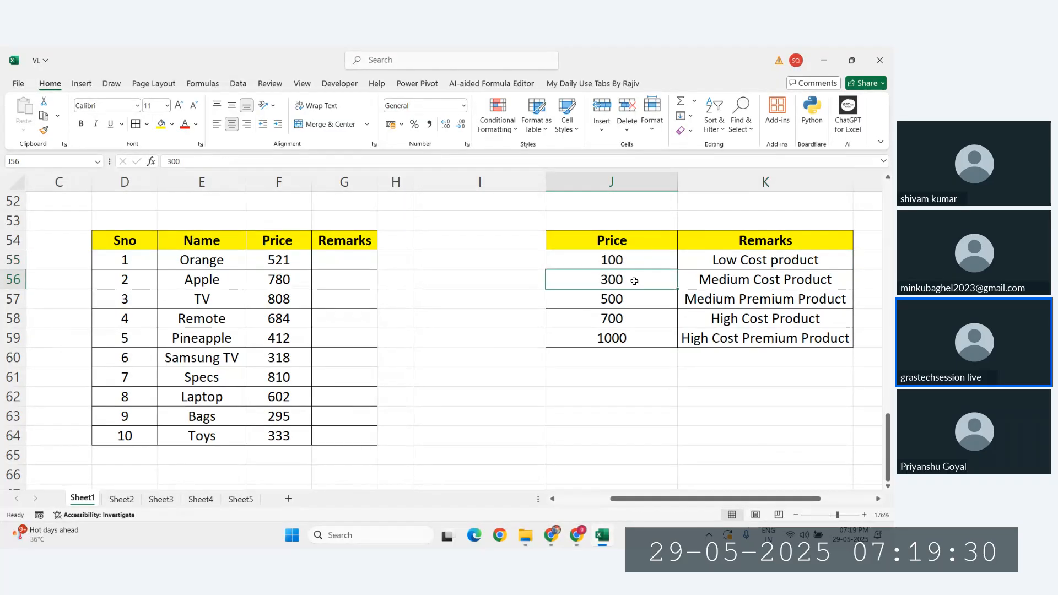
left_click_drag(675, 300, 619, 276)
left_click(747, 282, "ctrl")
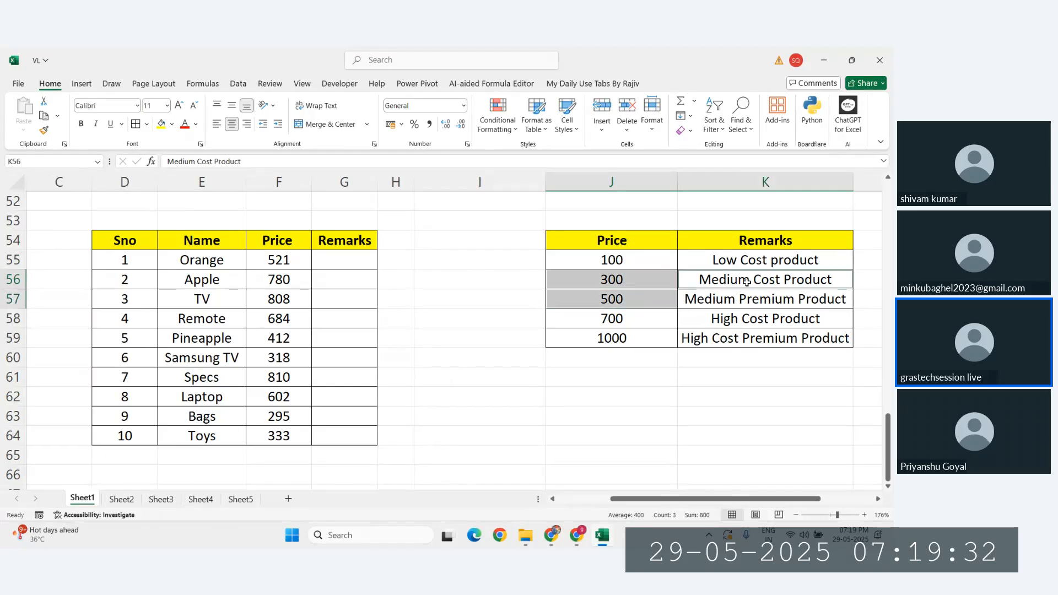
left_click_drag(634, 321, 629, 299)
left_click(707, 307, "ctrl")
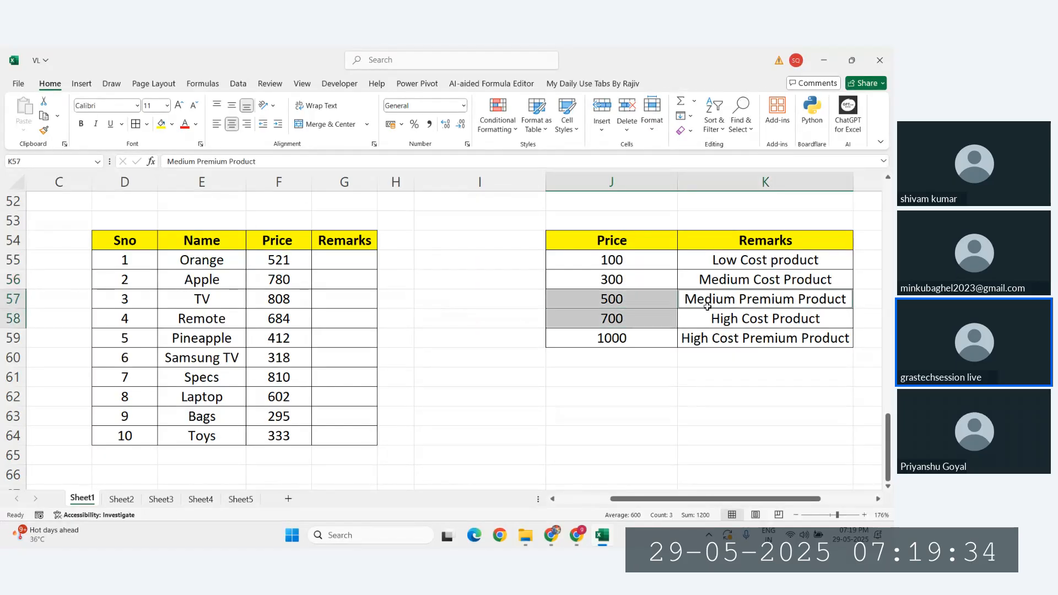
left_click(613, 320)
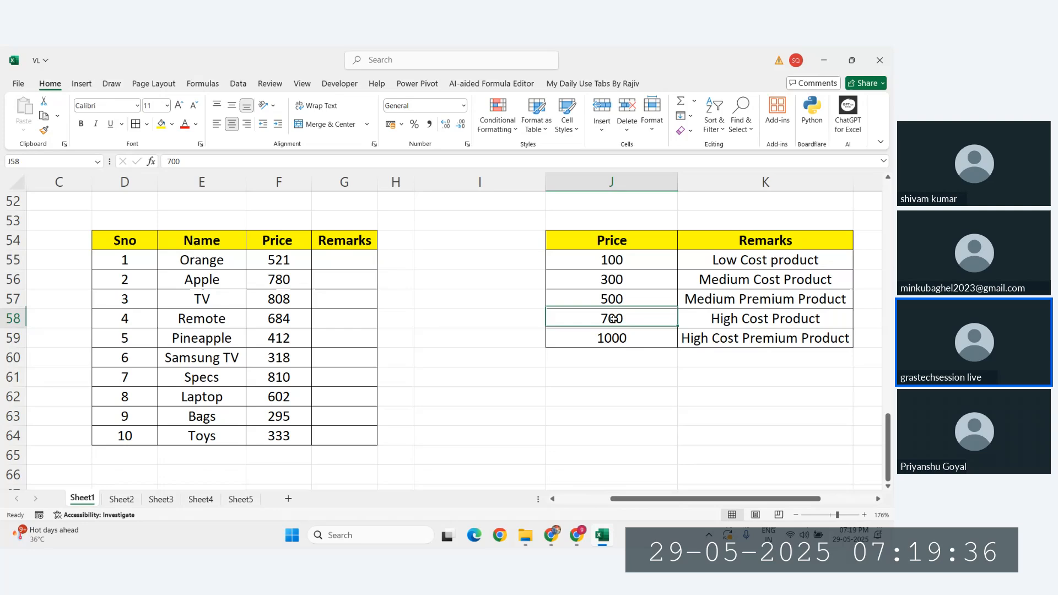
left_click(693, 323, "ctrl")
left_click(627, 344, "ctrl")
left_click(785, 346)
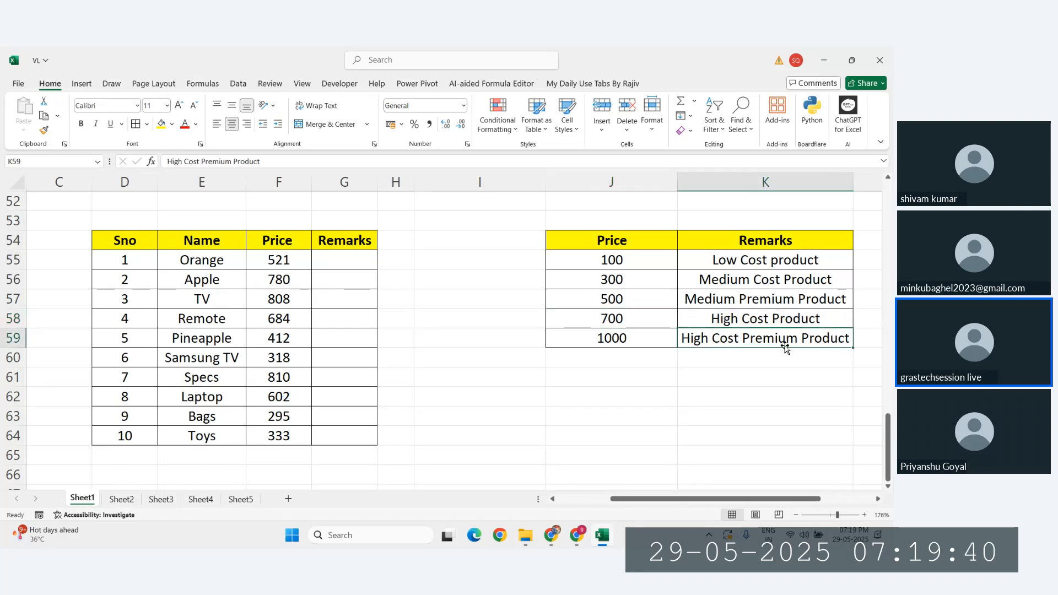
Compare the item prices in F55 and F56 with the lookup prices to see which remarks G55:G64 need
left_click_drag(322, 269, 329, 439)
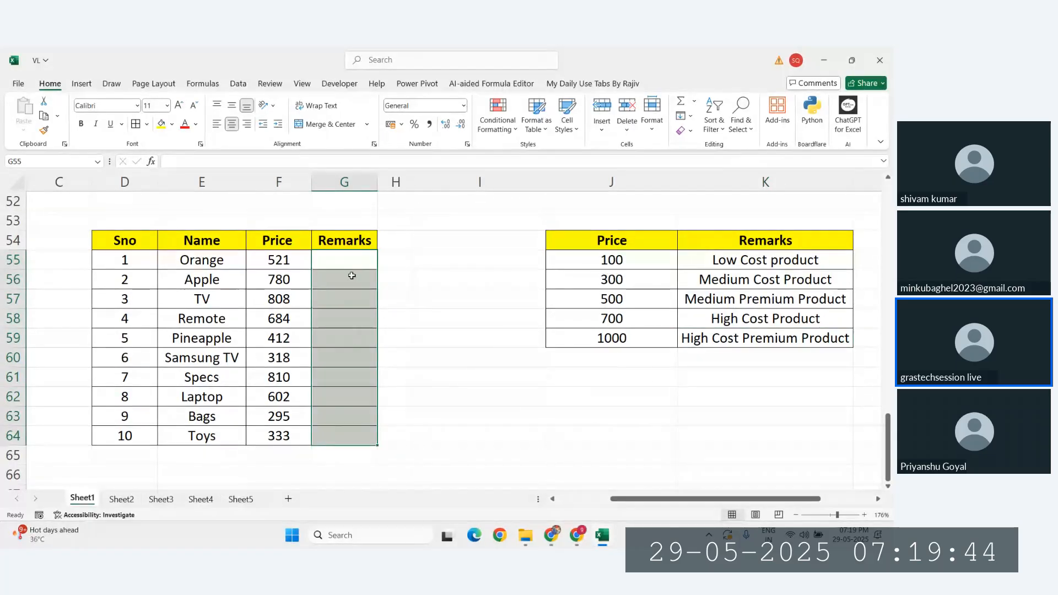
left_click(282, 262)
left_click_drag(607, 264, 618, 336)
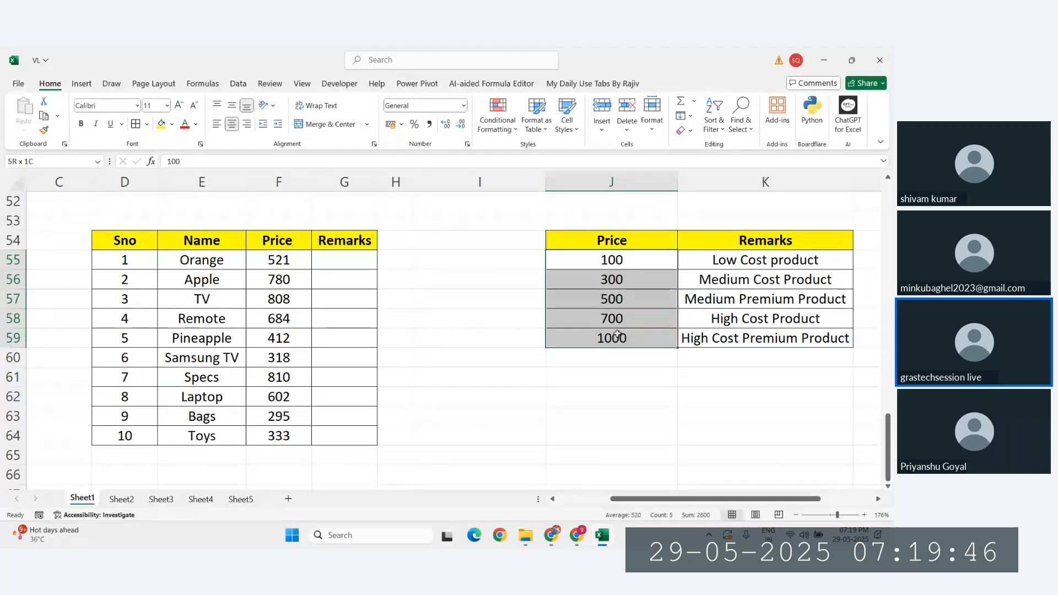
left_click(280, 280)
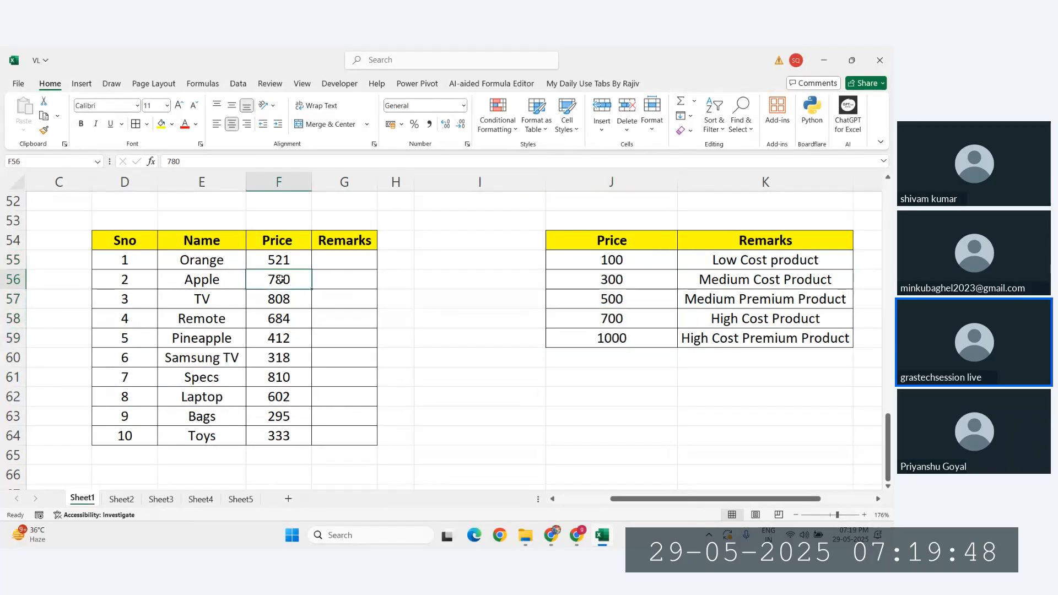
left_click_drag(631, 266, 634, 323)
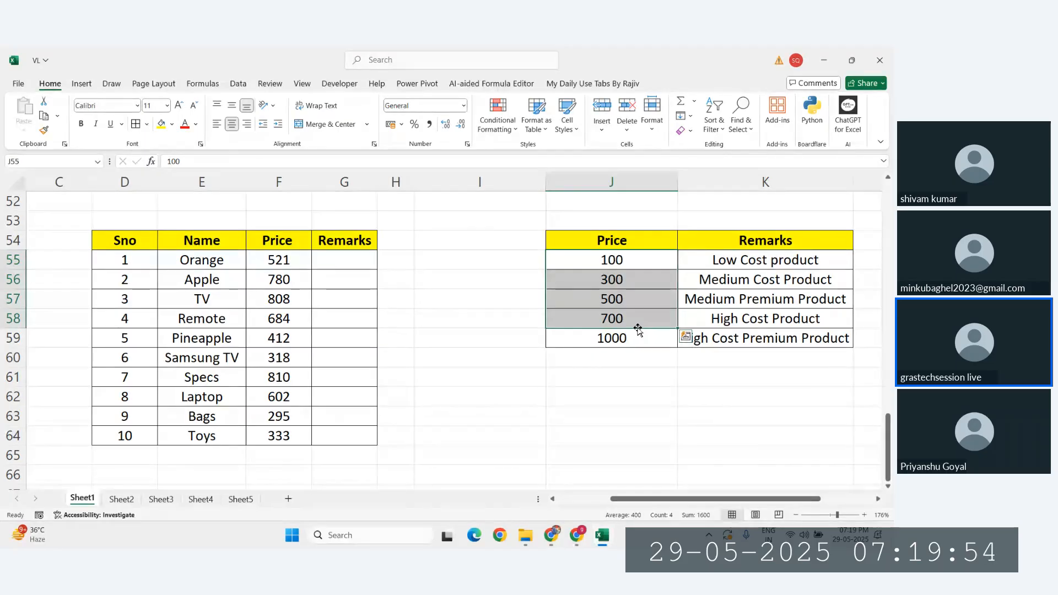
Begin a VLOOKUP formula in G55 with lookup value F55, absolute table range $J$54:$K$59 and column index 2
left_click(345, 259)
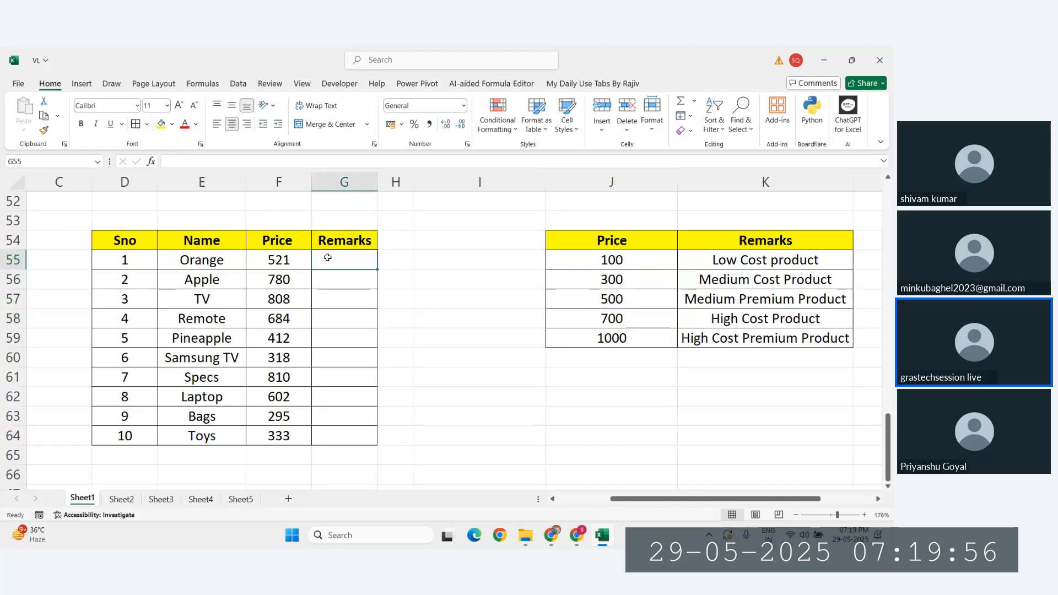
type("=v")
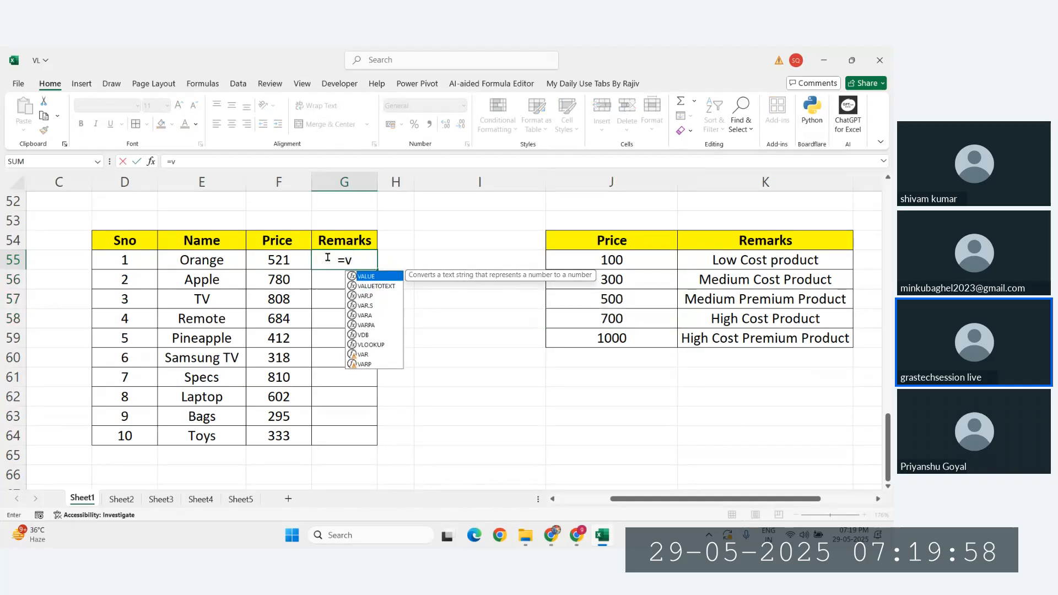
type("l")
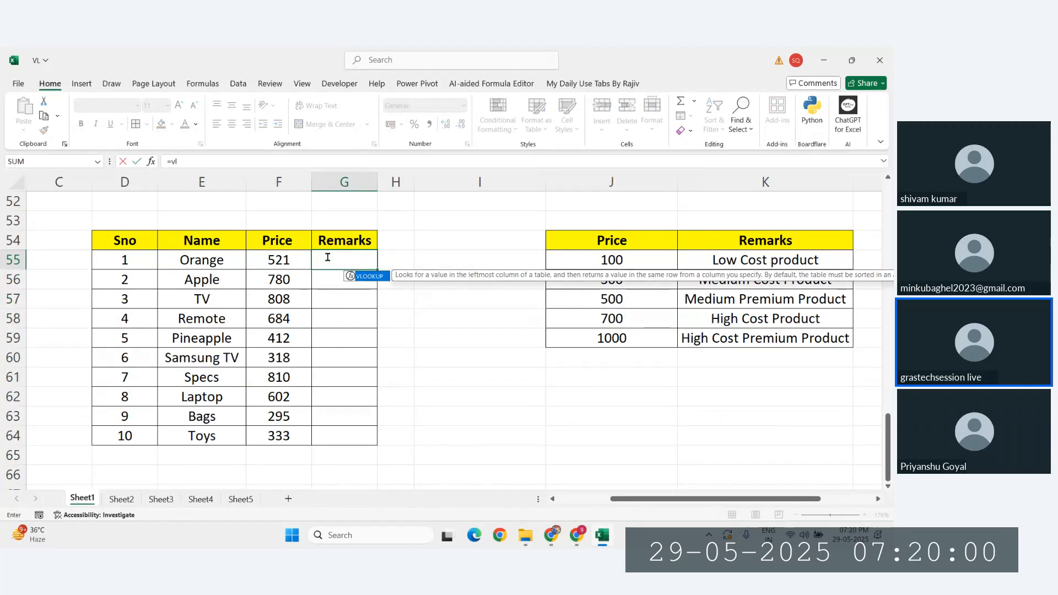
key("Tab")
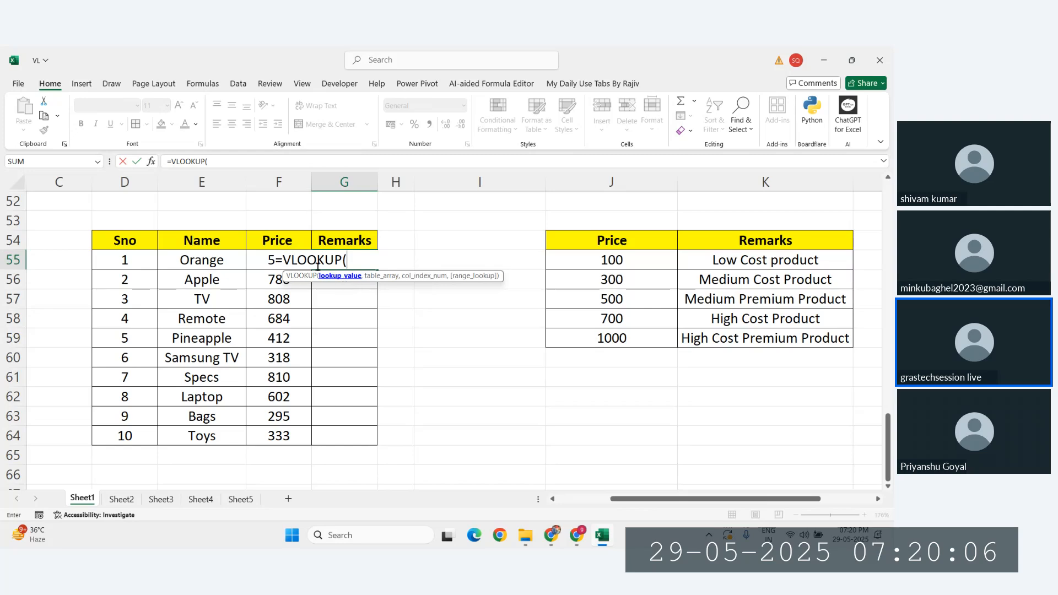
left_click(263, 261)
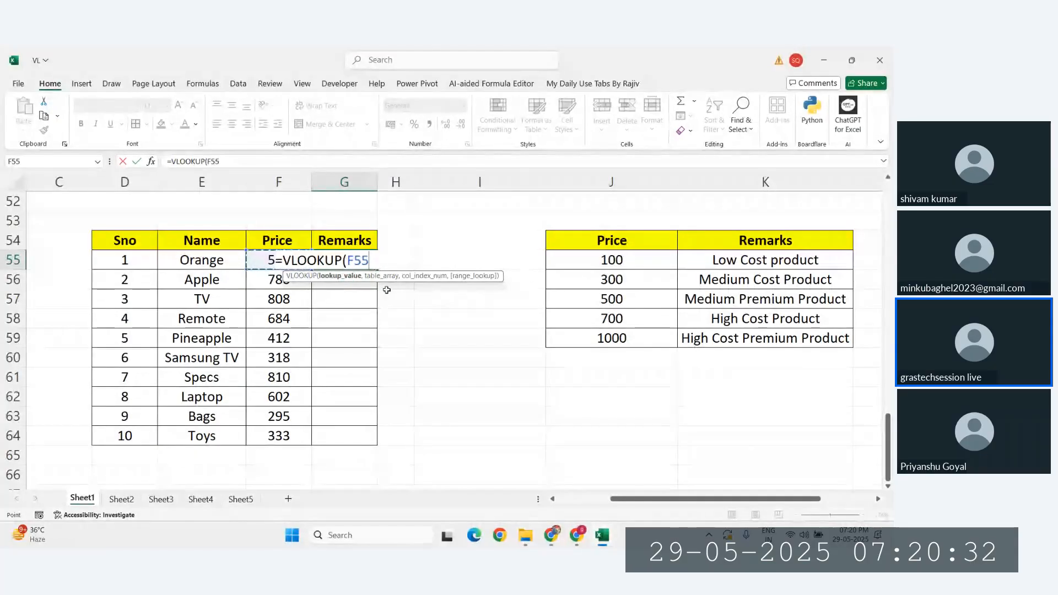
type(",")
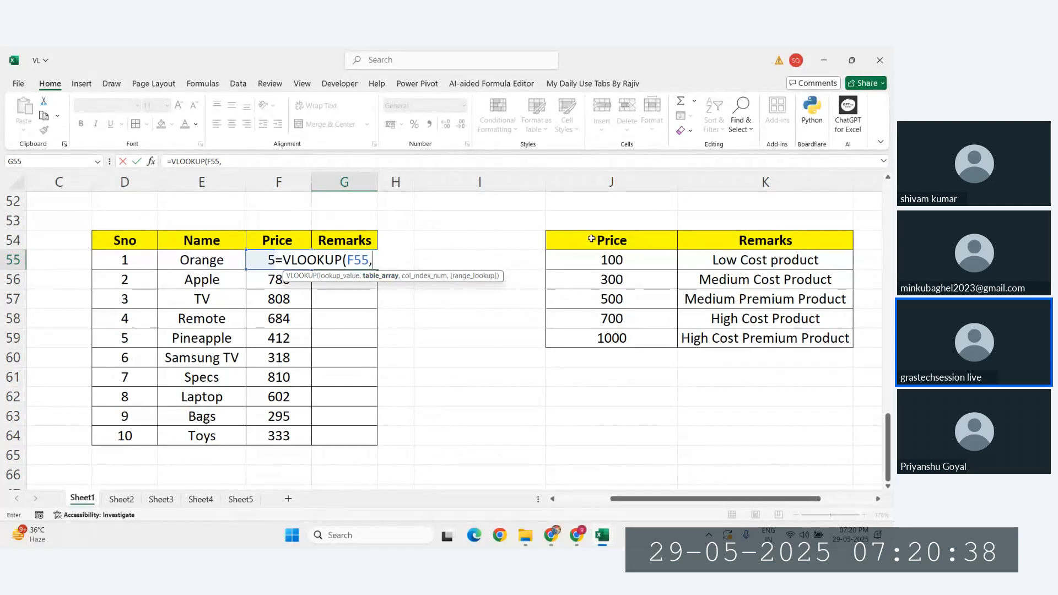
left_click_drag(592, 239, 860, 342)
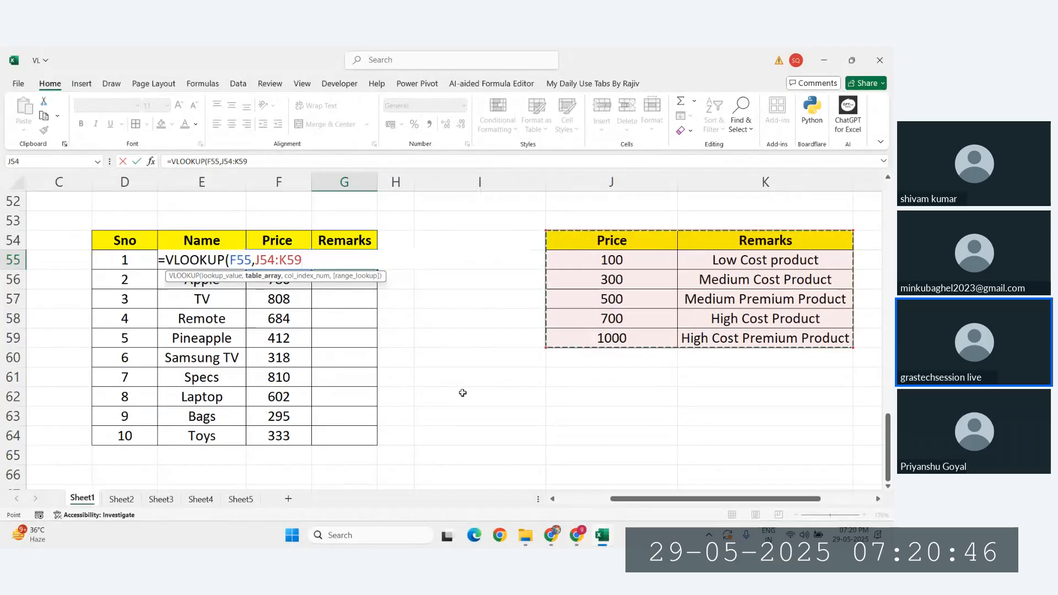
key("F4")
type(",")
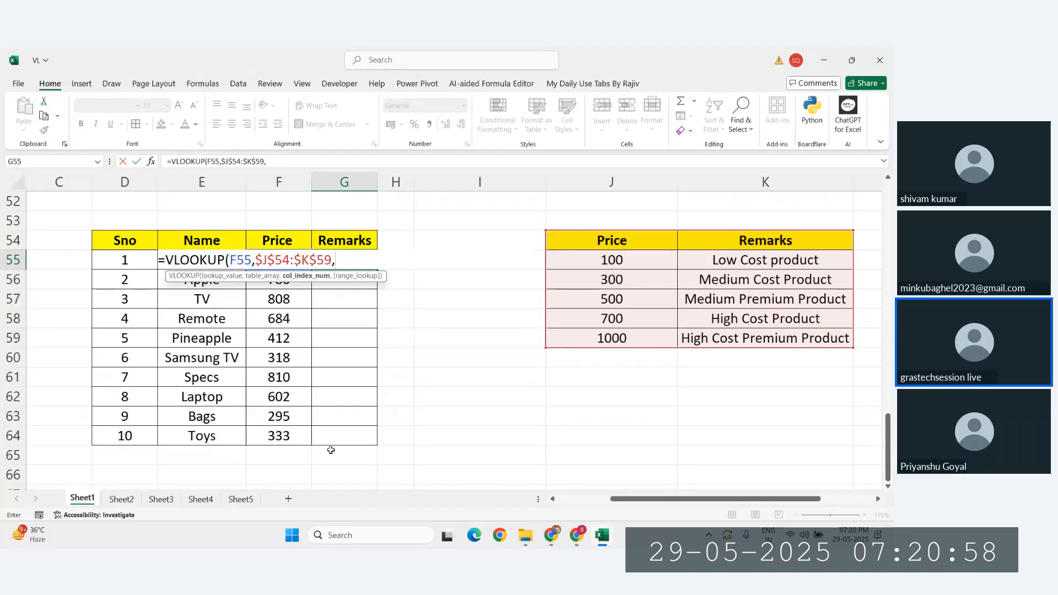
type("2")
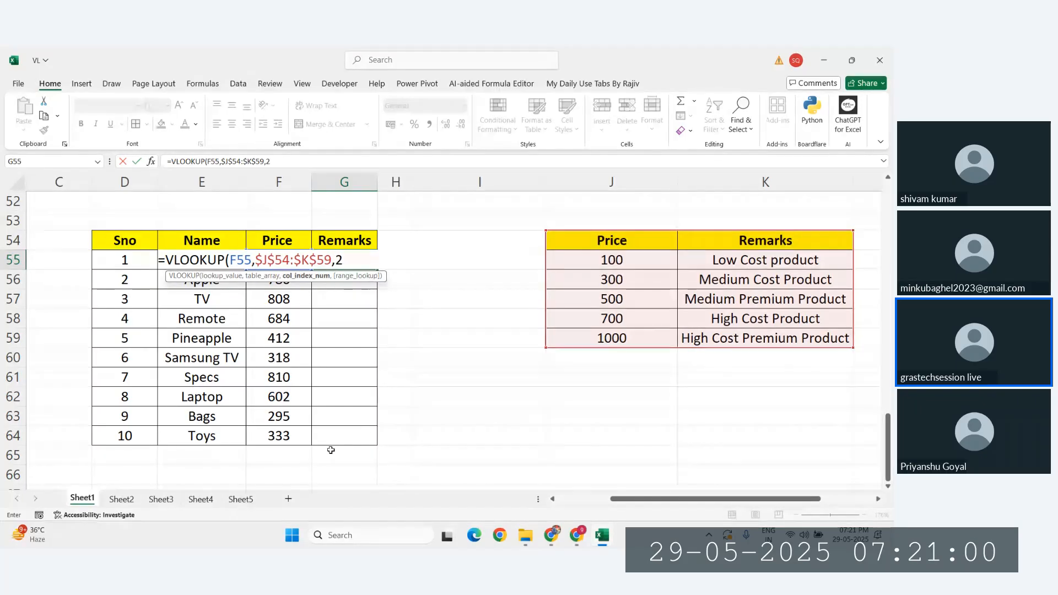
type(",")
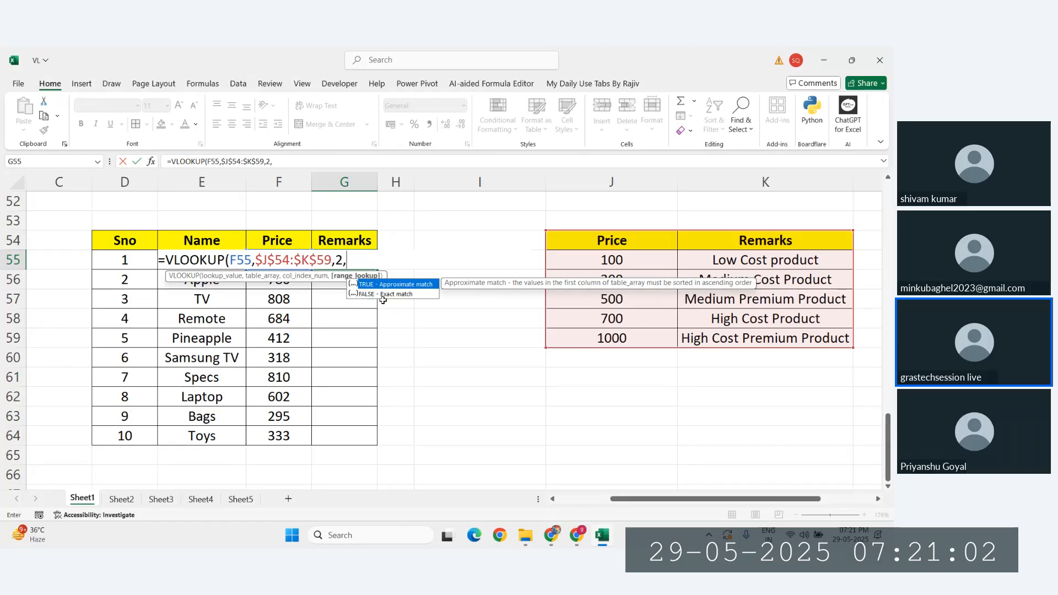
Complete the G55 VLOOKUP with 0 for an exact match and fill the formula down to G64
key("super+plus")
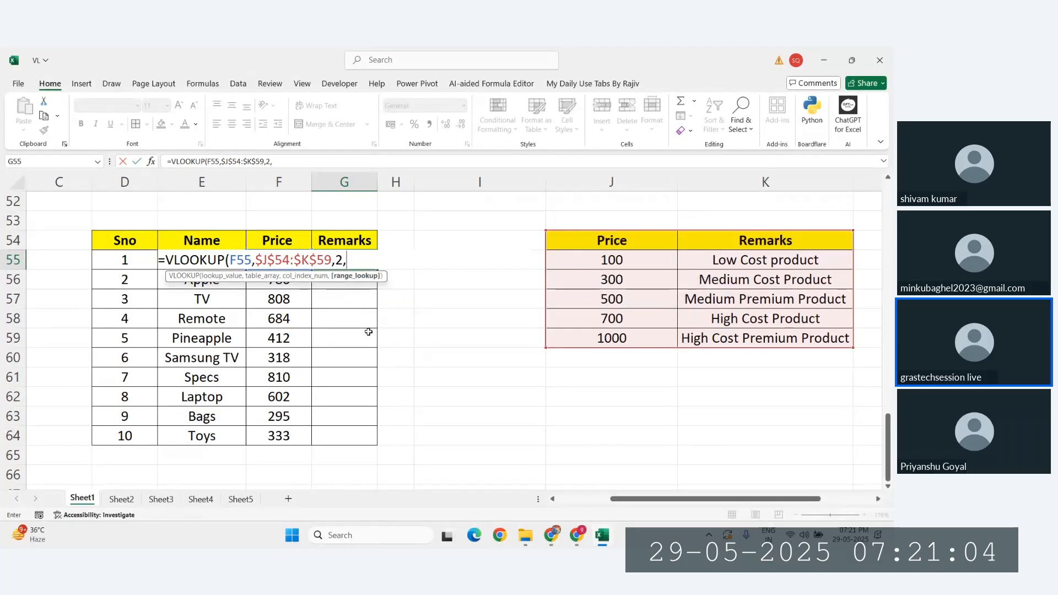
key("BackSpace")
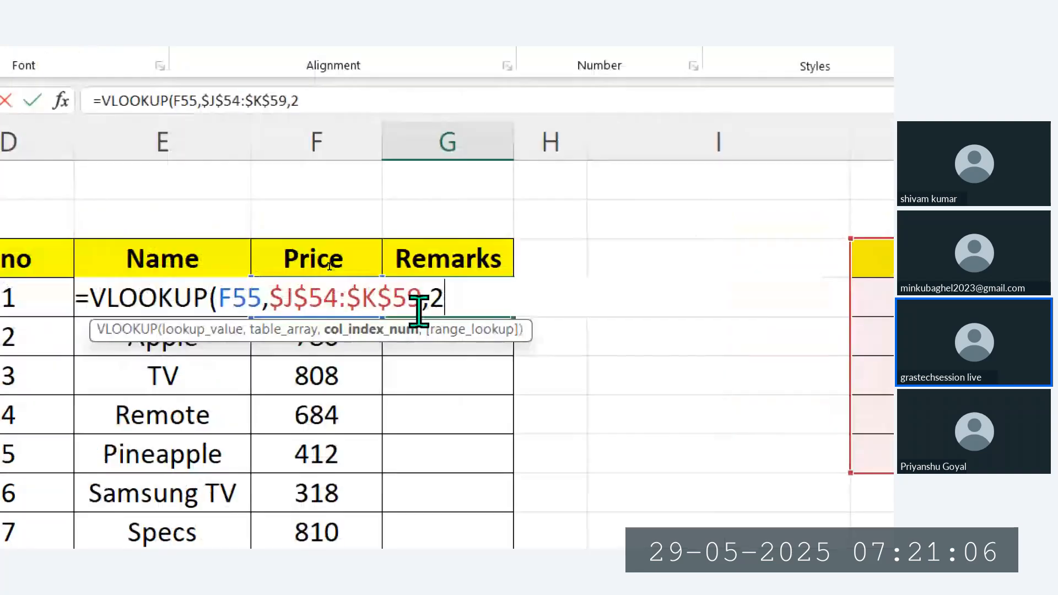
type(",")
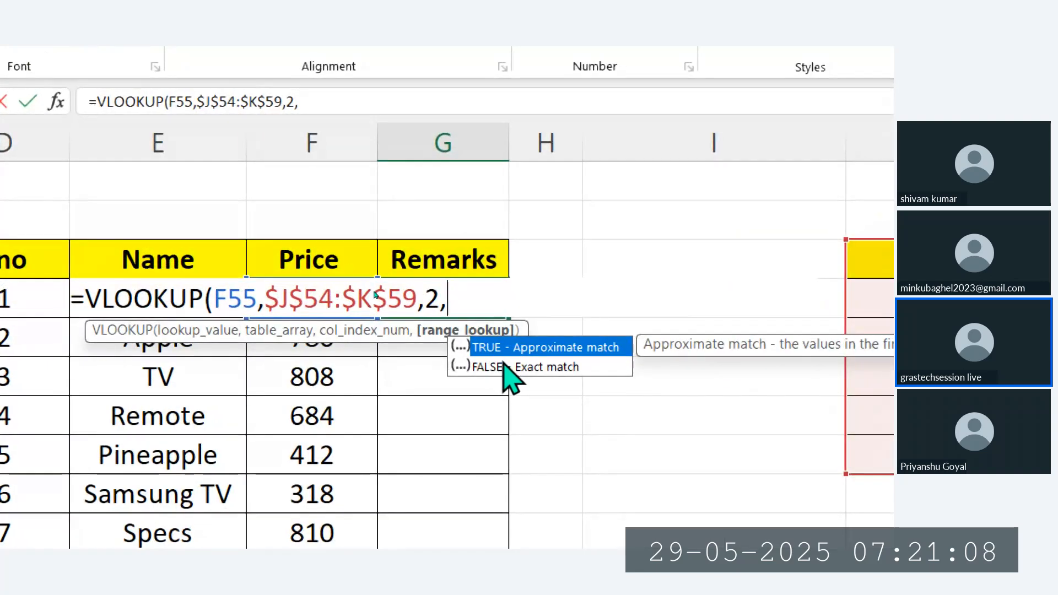
left_click(542, 366)
double_click(542, 366)
key("BackSpace")
key("BackSpace")
key("BackSpace")
key("BackSpace")
key("BackSpace")
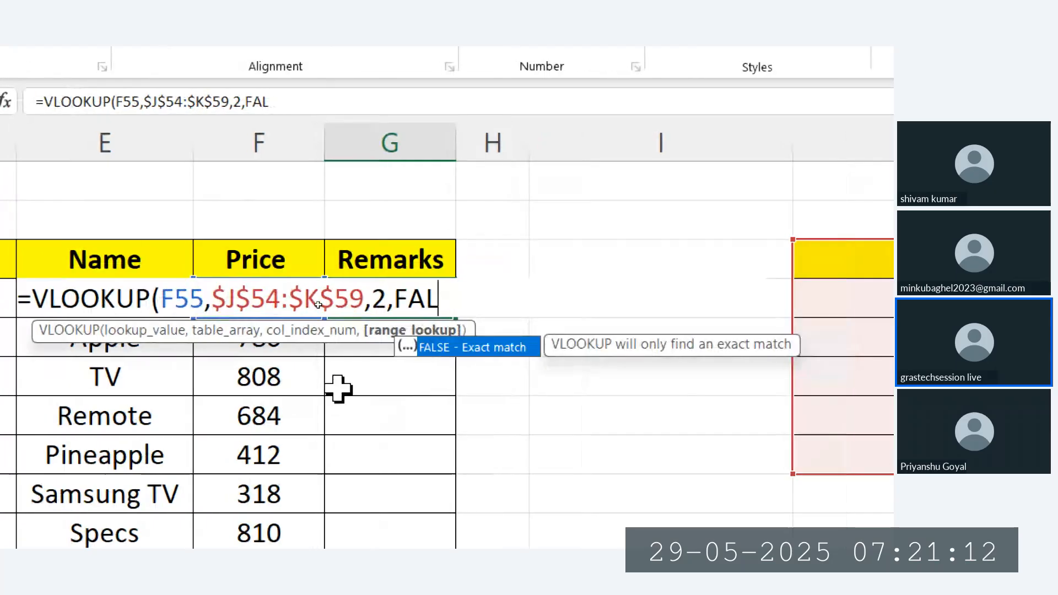
type("0)")
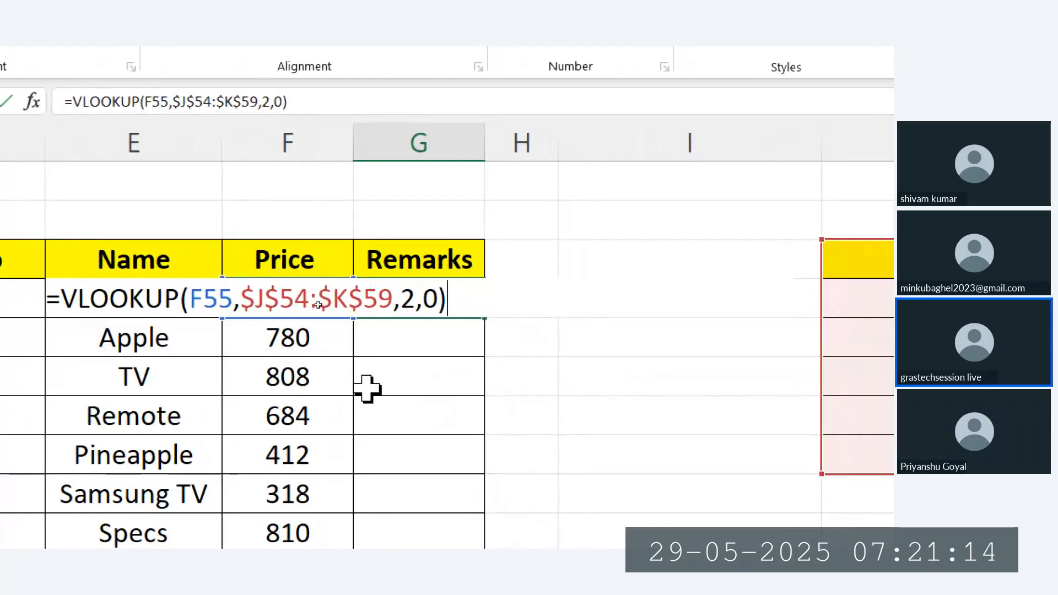
key("Return")
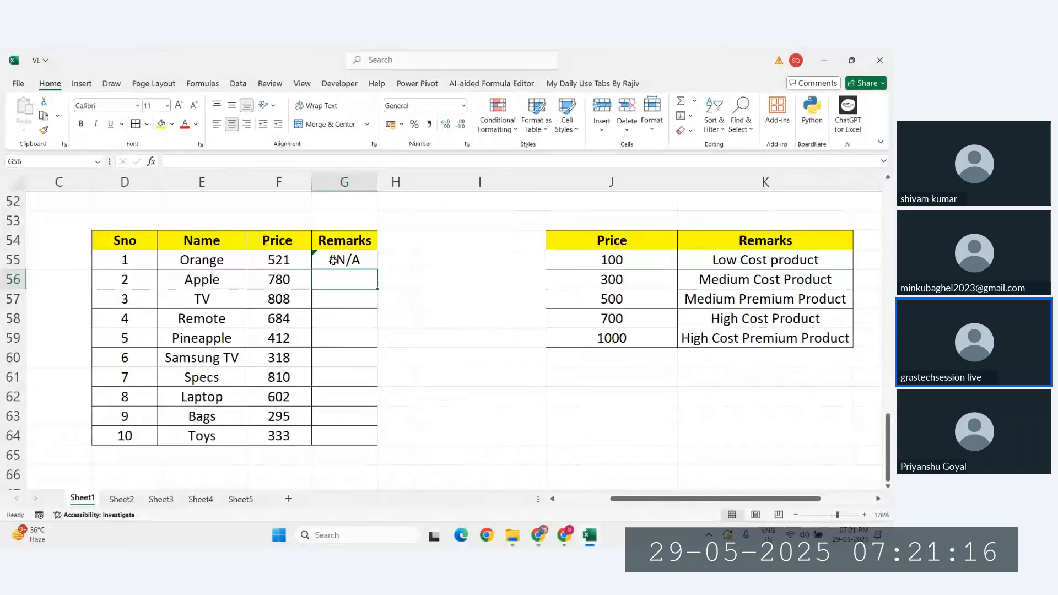
left_click(452, 281)
double_click(378, 270)
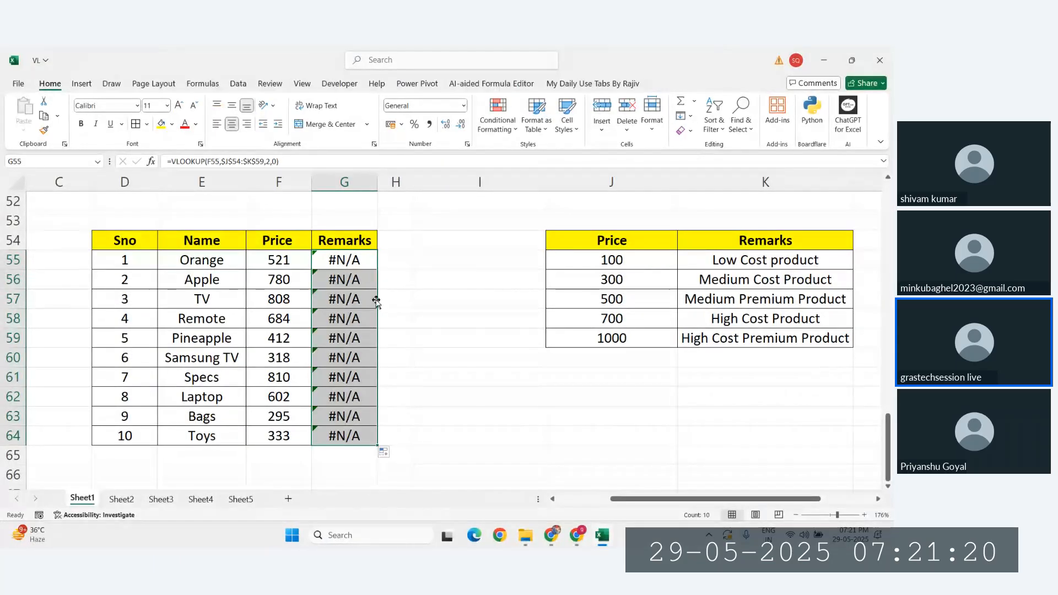
Change the range lookup argument of the VLOOKUP in G55 to 1 for an approximate match
double_click(344, 260)
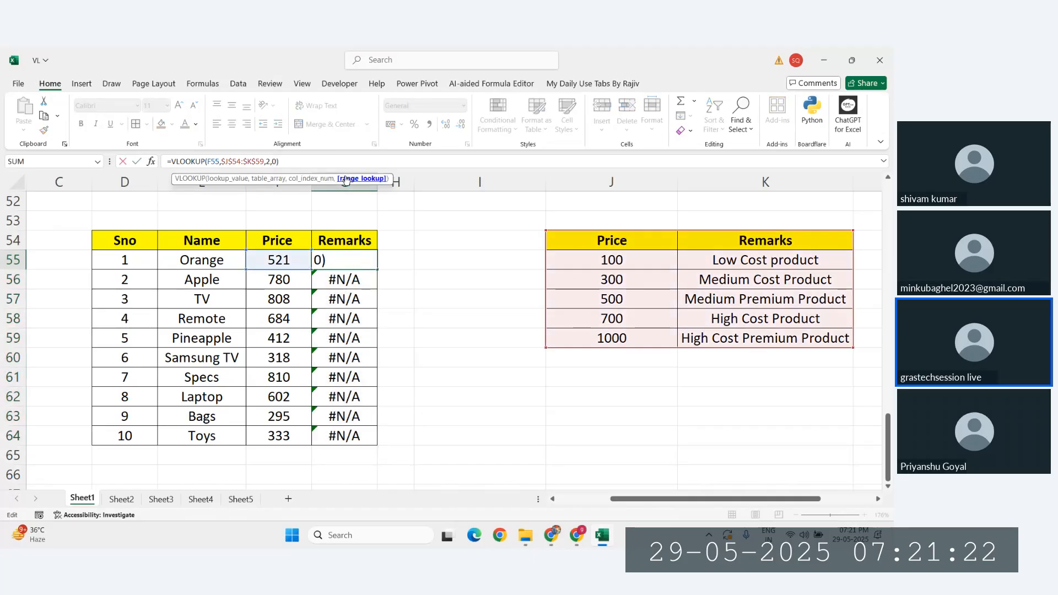
key("BackSpace")
key("BackSpace")
type("1)")
key("Return")
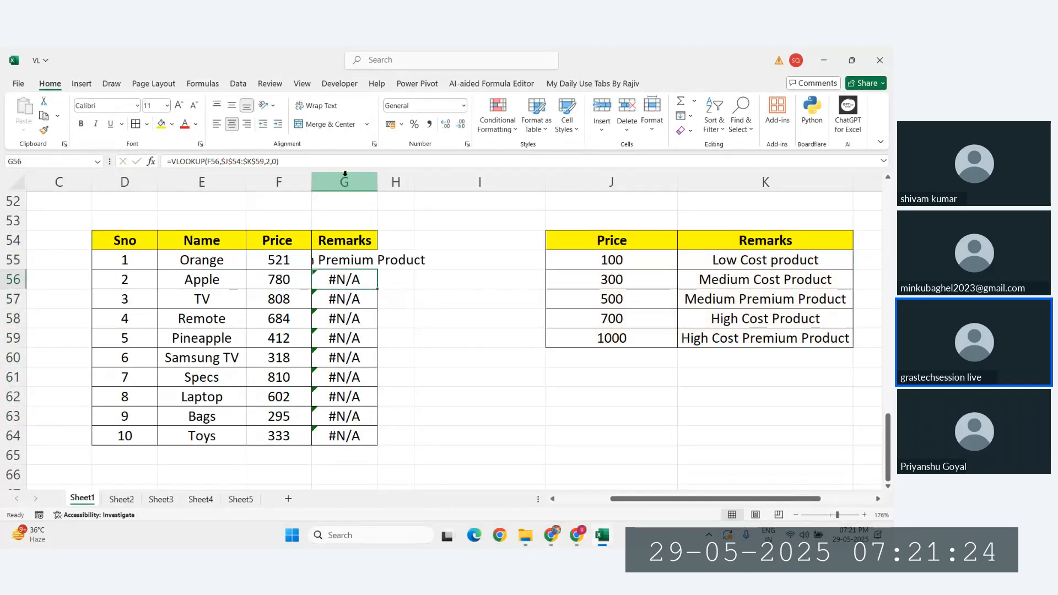
Fill the approximate-match formula from G55 down to G64 and autofit the width of column G
left_click(345, 260)
double_click(378, 270)
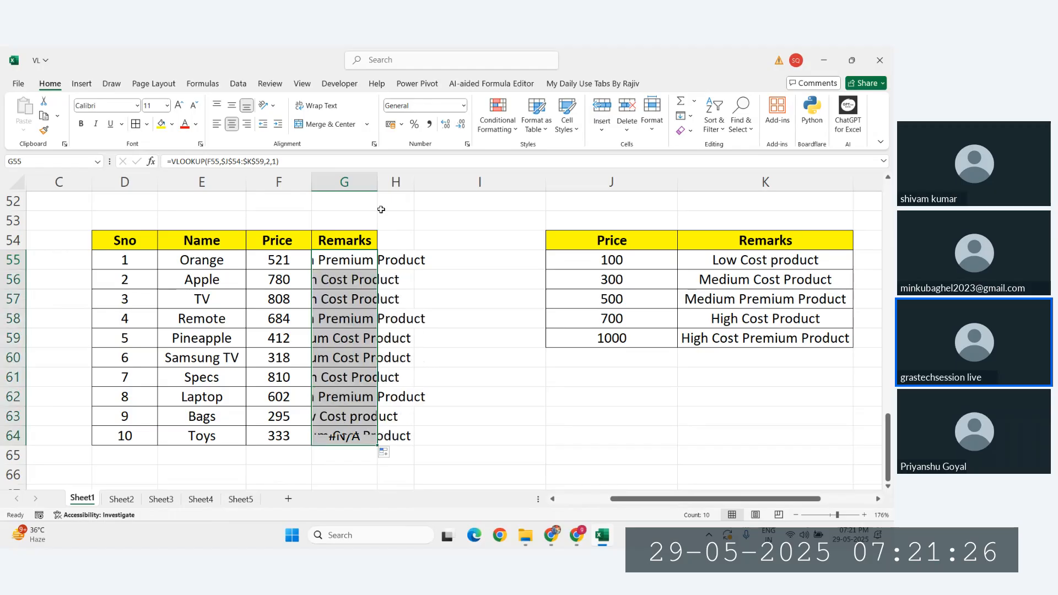
double_click(378, 182)
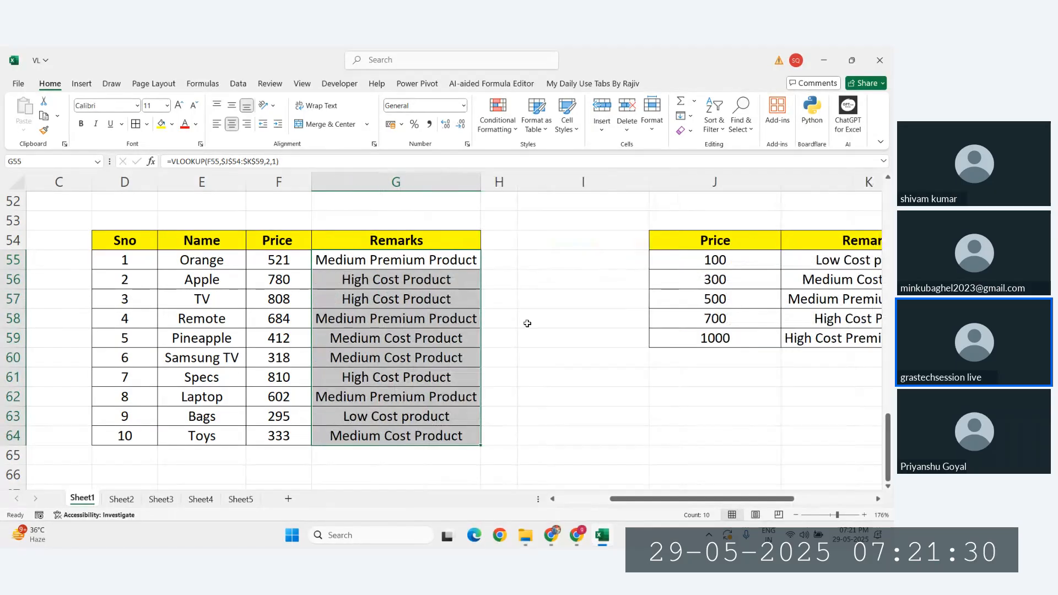
Compare Orange's price in F55 with the 500 and 700 price thresholds and the matching remark in K57
left_click(278, 260)
scroll(552, 316, "right", 1)
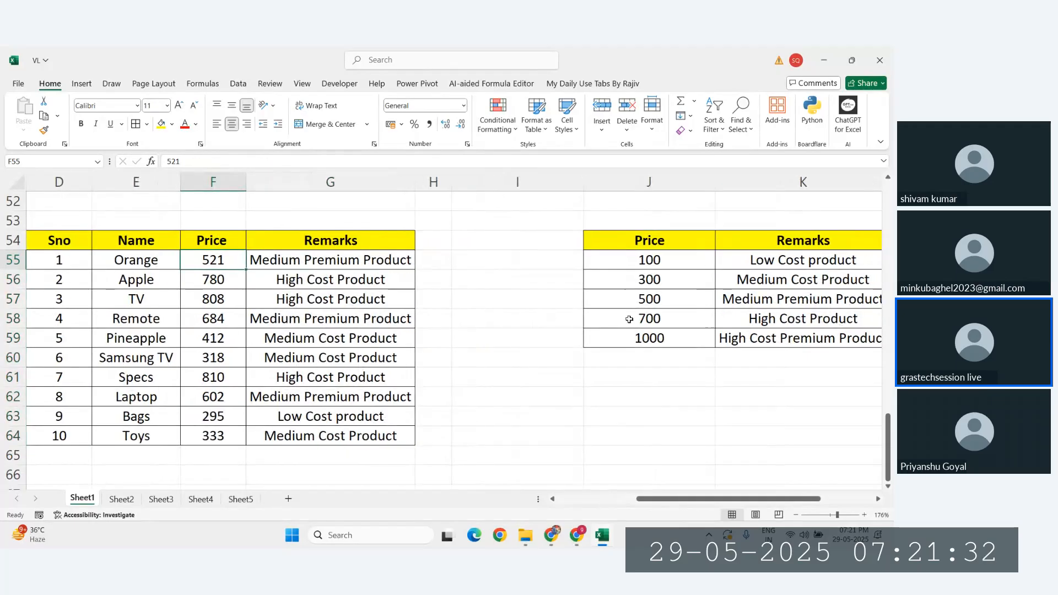
left_click(650, 299)
left_click(653, 320, "ctrl")
left_click(747, 298, "ctrl")
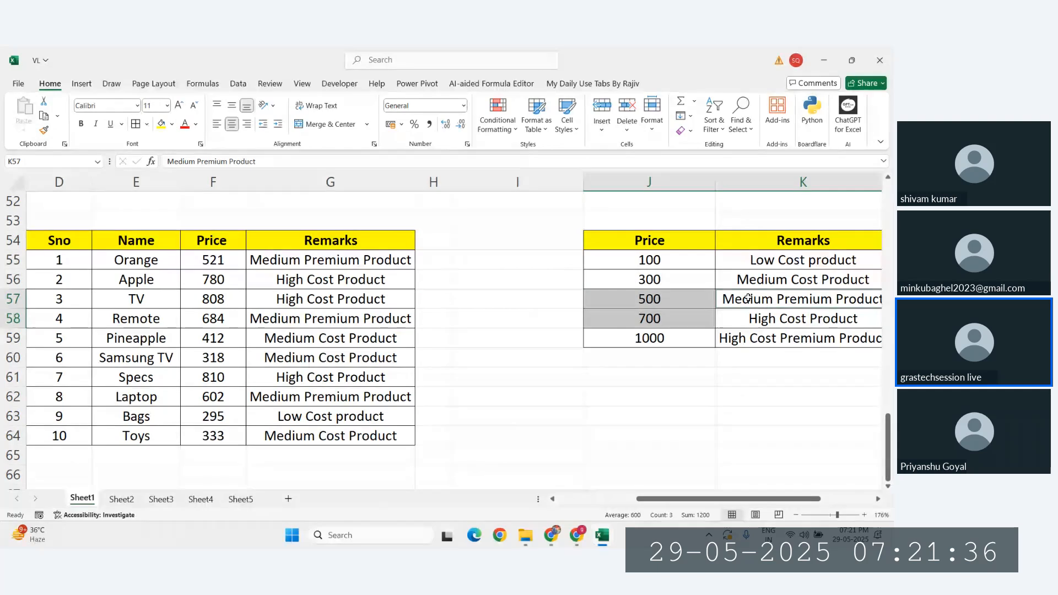
Compare the Apple and TV prices with the 700 and 1000 thresholds and the matching remark in K58
left_click(221, 282)
left_click(654, 318)
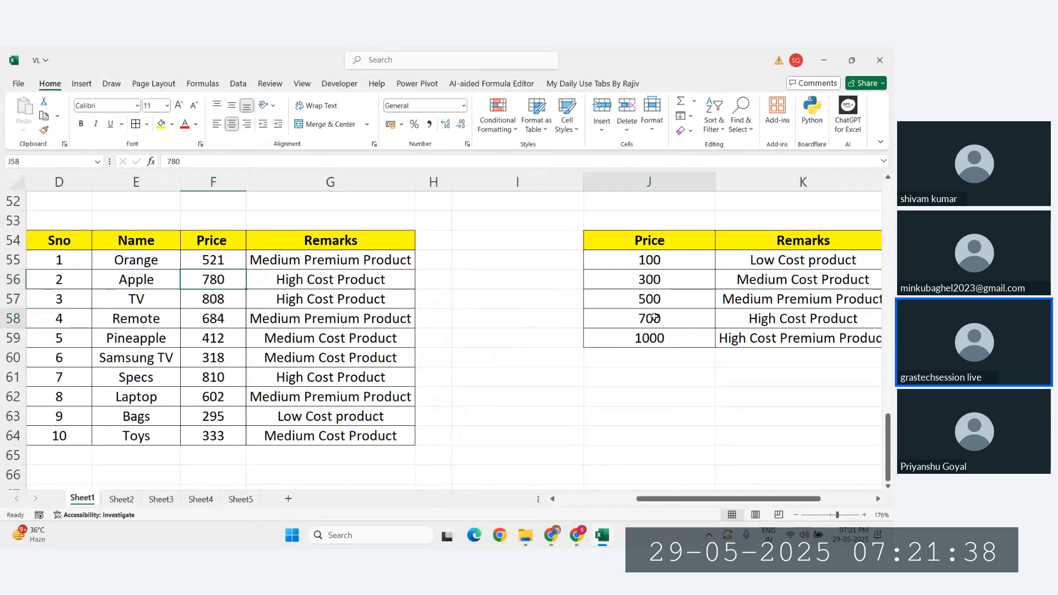
left_click(656, 337, "ctrl")
left_click(749, 320, "ctrl")
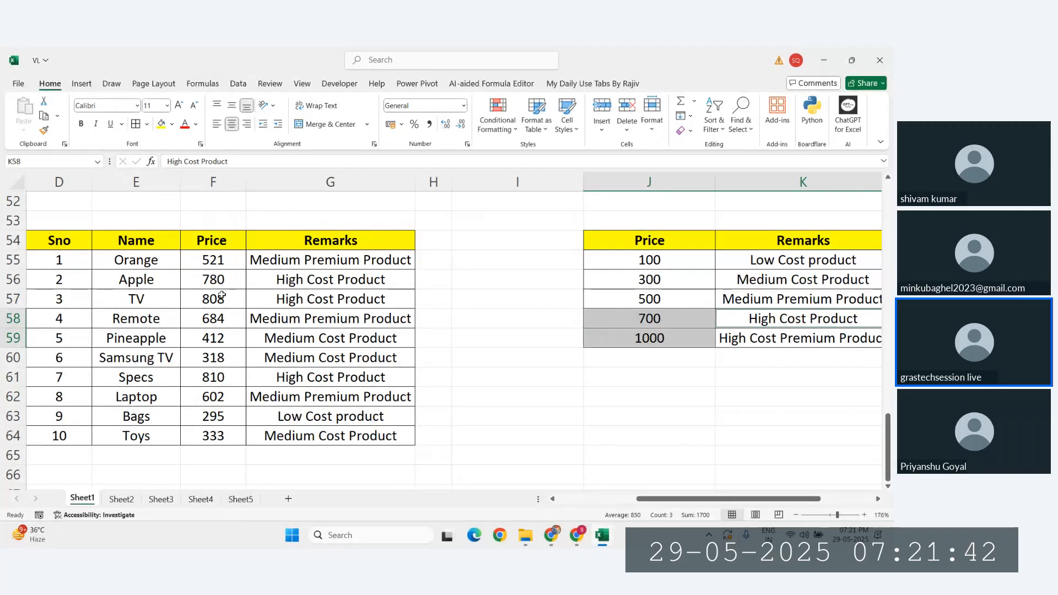
left_click(667, 321)
left_click(671, 338, "ctrl")
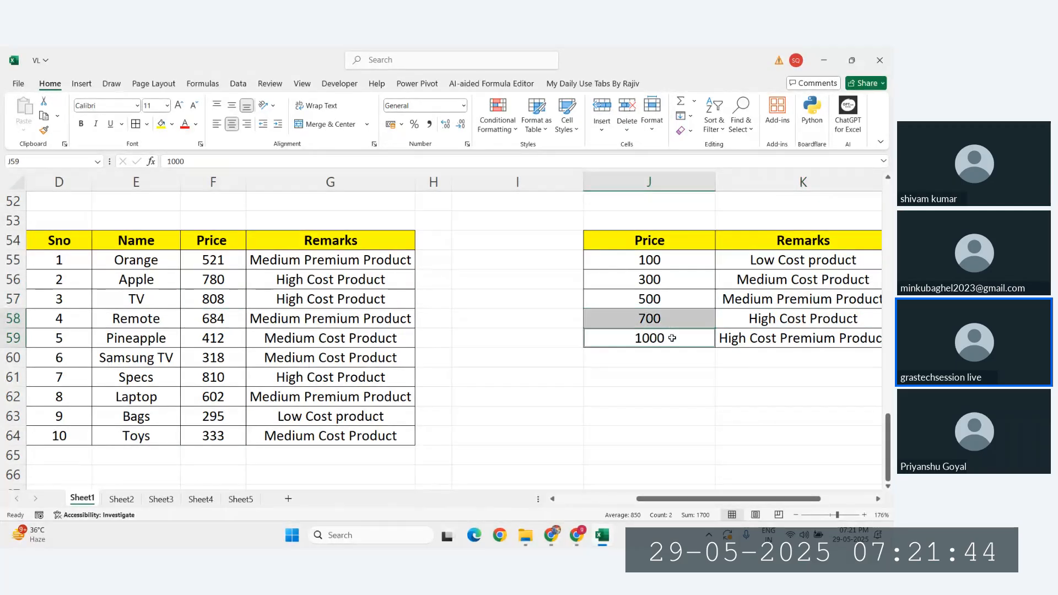
left_click(759, 318, "ctrl")
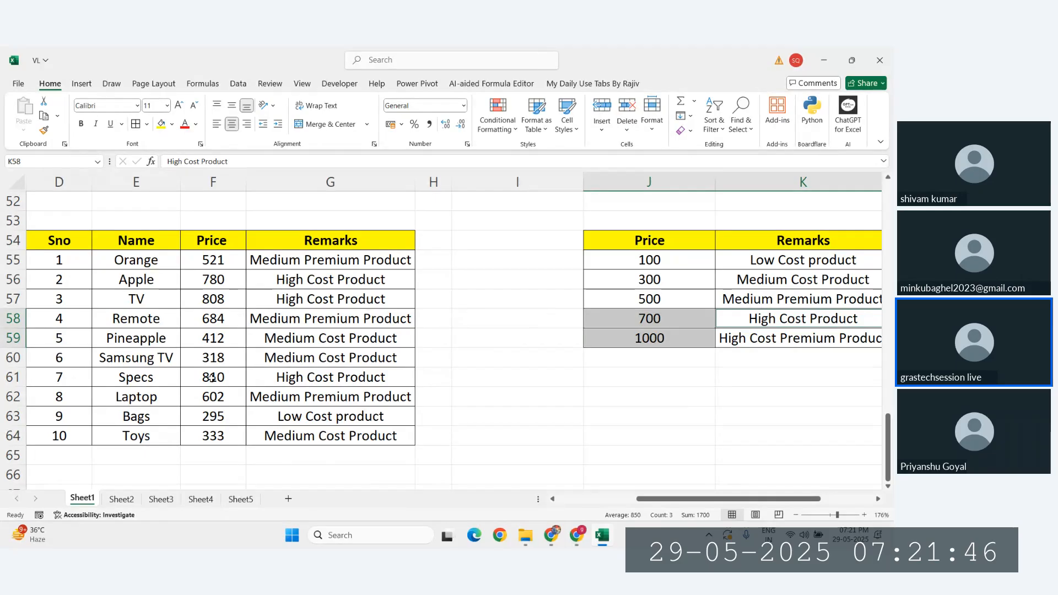
Set the Laptop price in F62 to 1200
left_click(210, 402)
type("1200")
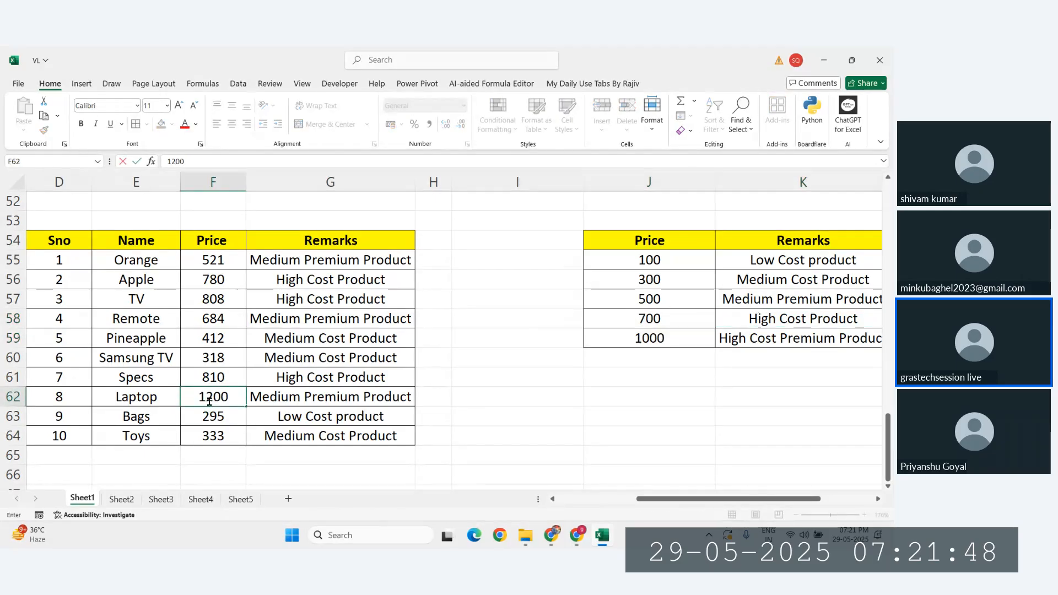
key("Return")
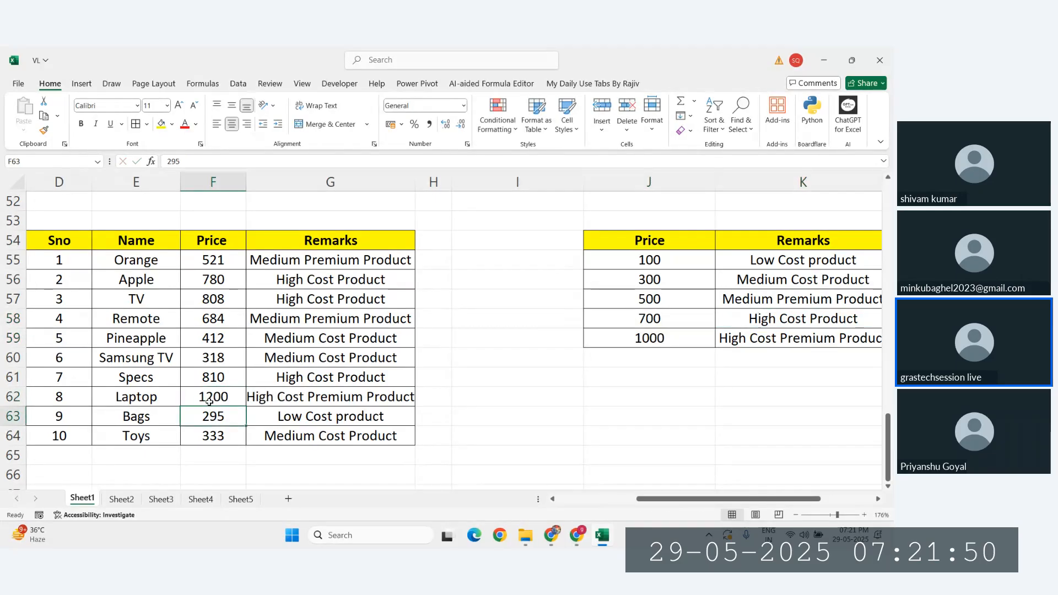
Set Orange's price in F55 to 10 and compare it with the lowest threshold in J55
left_click(209, 263)
type("1")
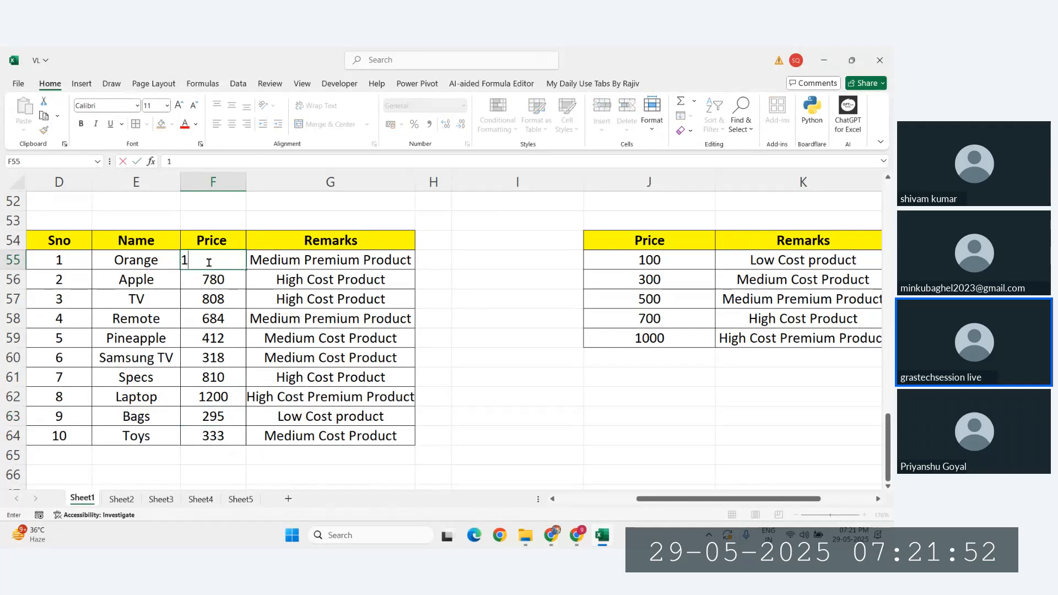
type("0")
key("Return")
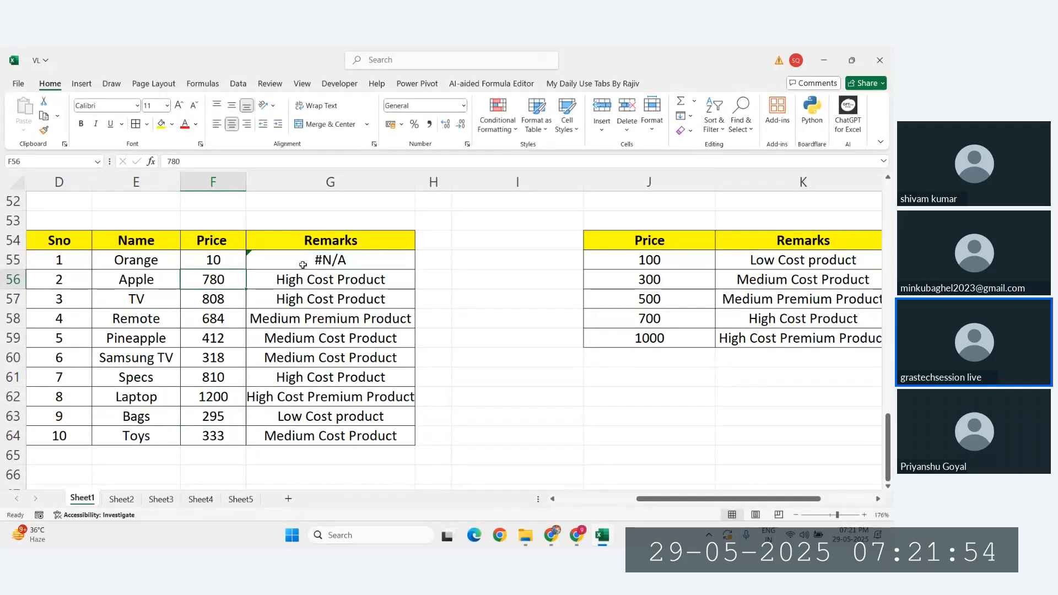
left_click(529, 261)
left_click(650, 260)
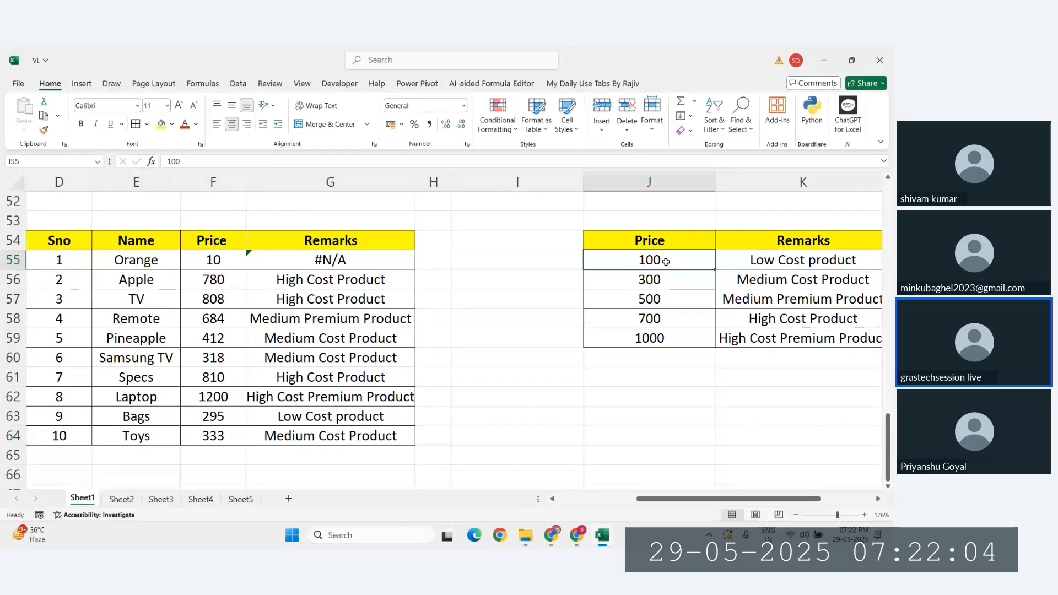
Undo the last price change in F55 and review the VLOOKUP formula and its ranges in G55
left_click(352, 260)
key("ctrl+z")
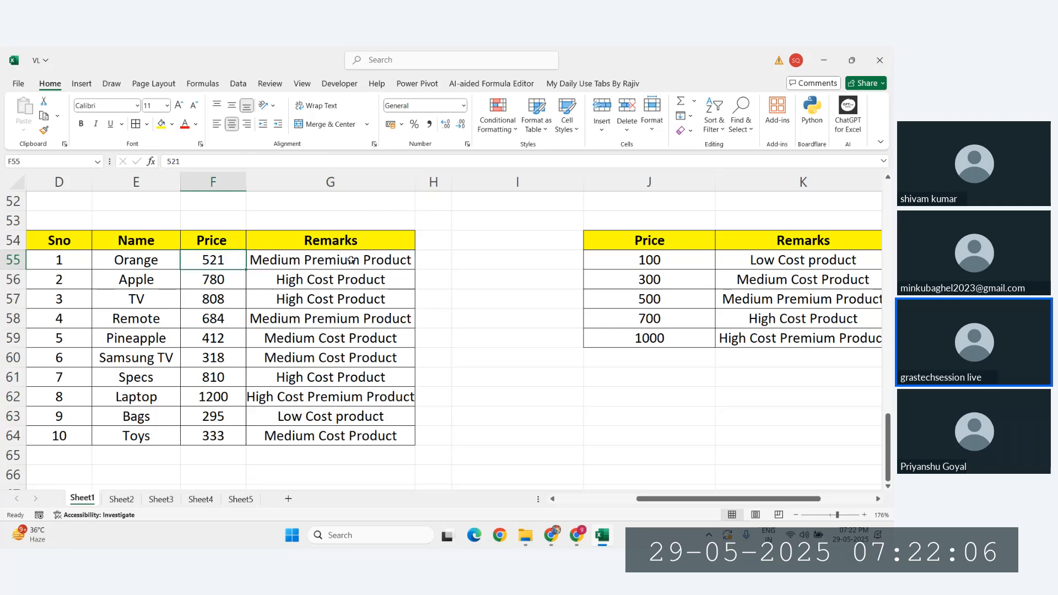
double_click(346, 259)
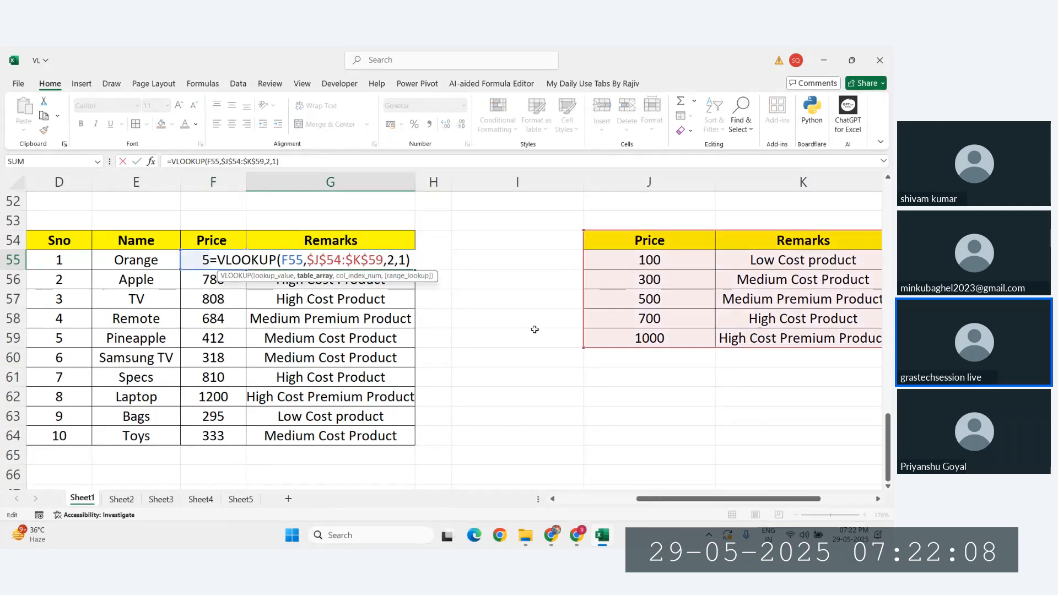
key("Escape")
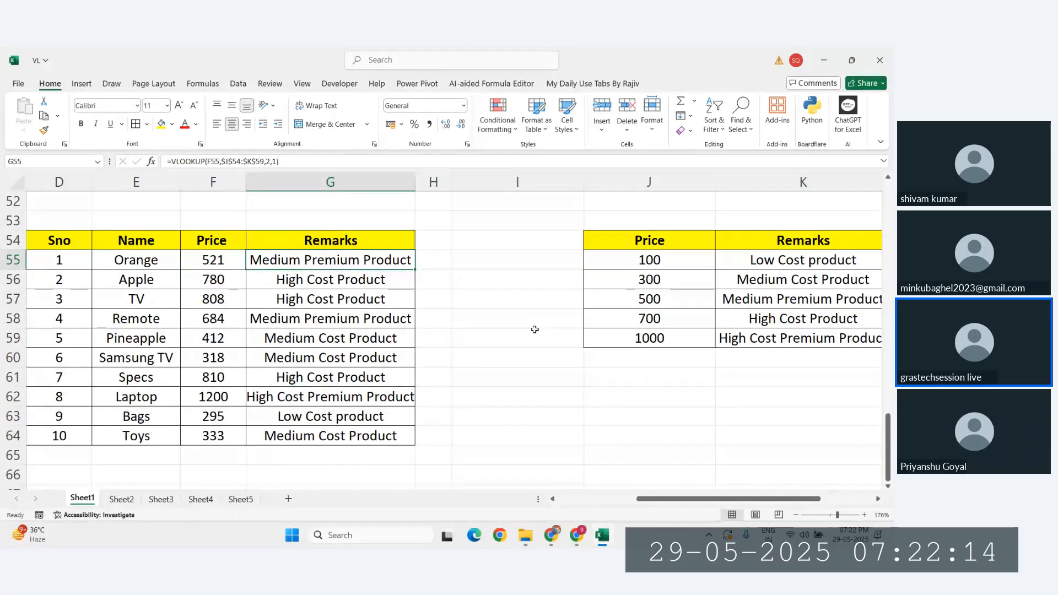
Check the Zoho Meeting window in Chrome and return to the VL workbook in Excel
mouse_move(576, 536)
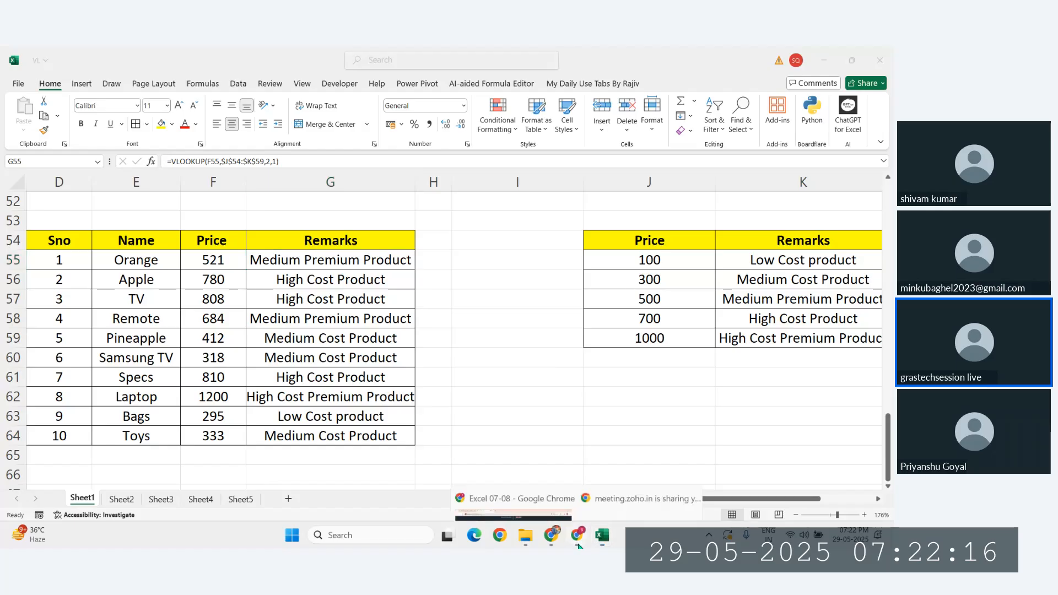
left_click(508, 477)
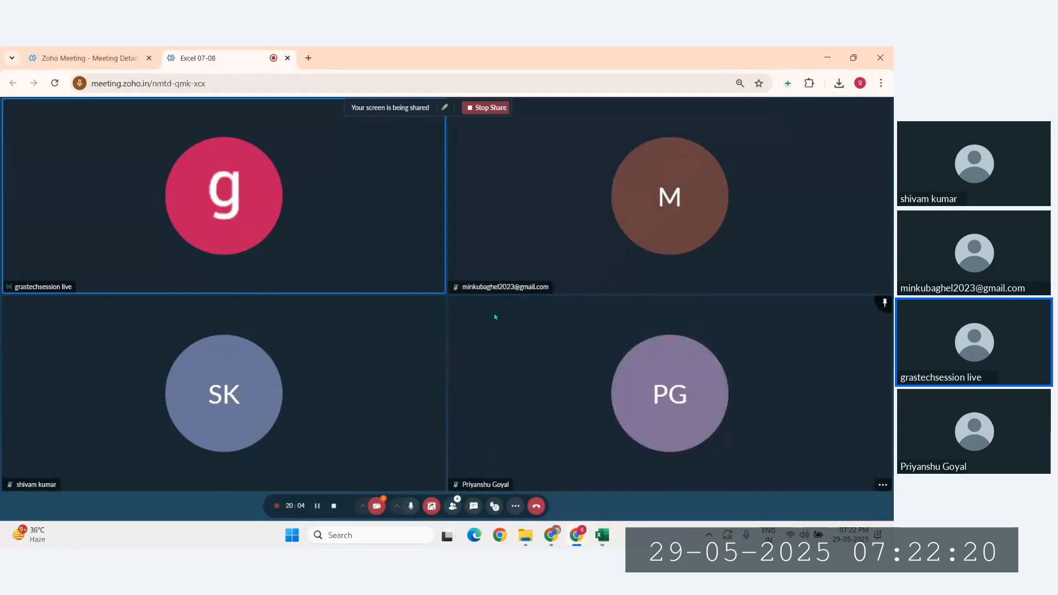
left_click(602, 505)
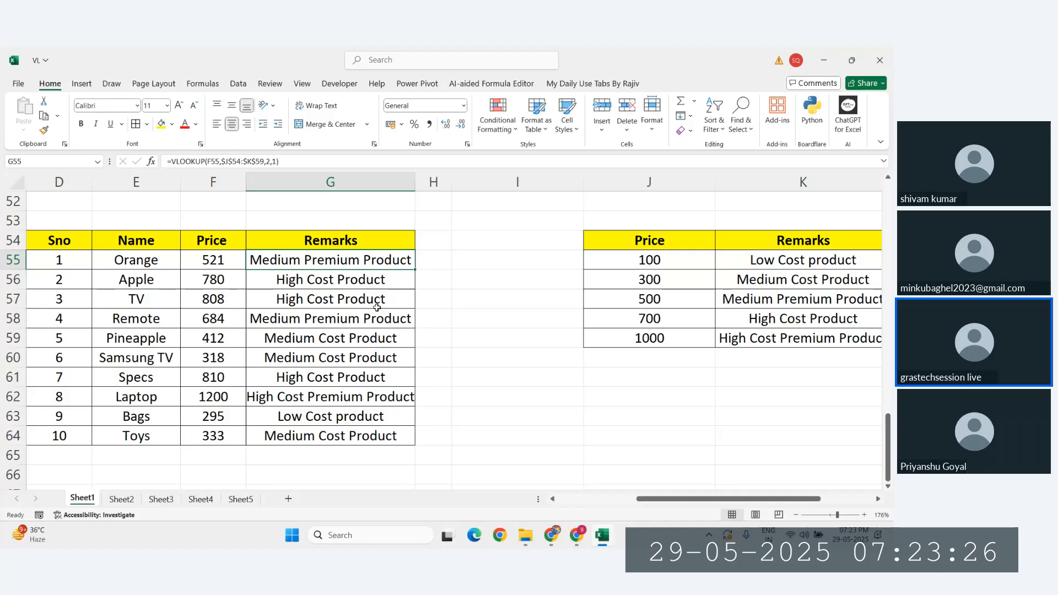
Try a price of 99 for Orange in F55, then undo the entry
left_click(220, 263)
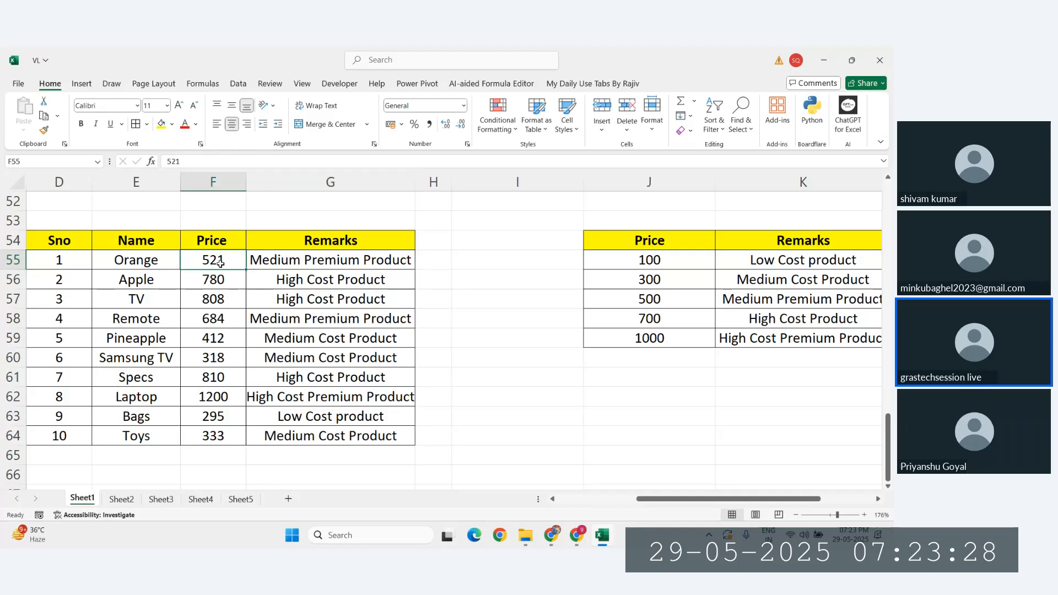
type("99")
key("Return")
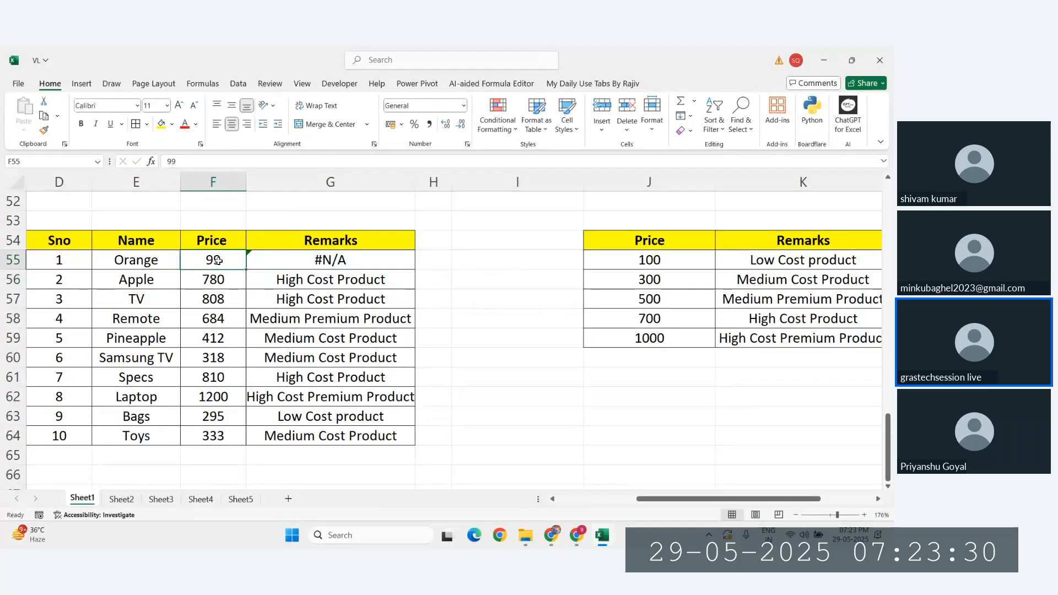
left_click(219, 261)
key("ctrl+z")
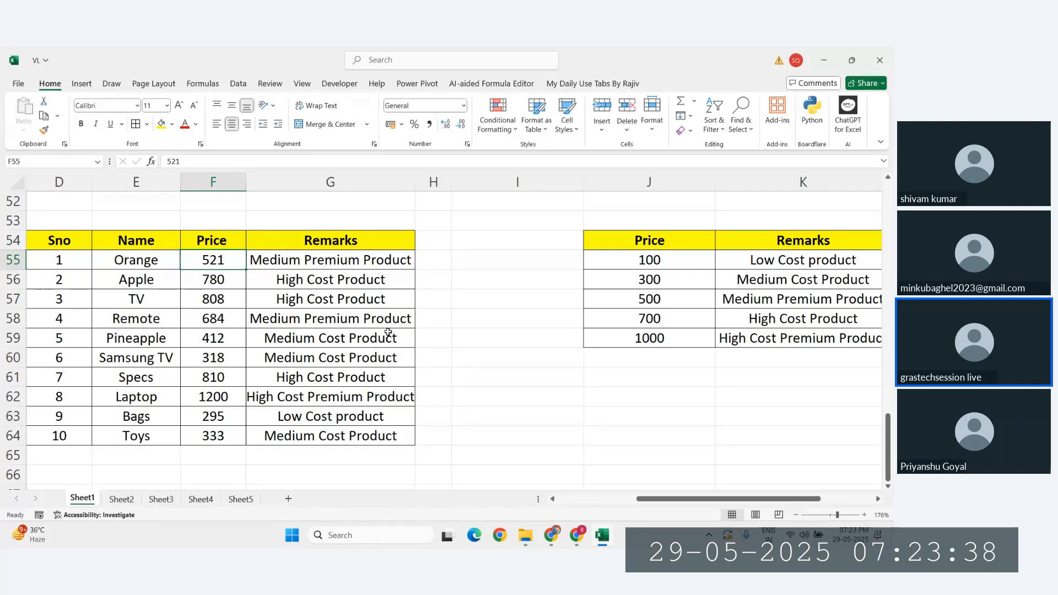
Try the prices -12 and 12 for Orange in F55 to test the approximate match
type("-12")
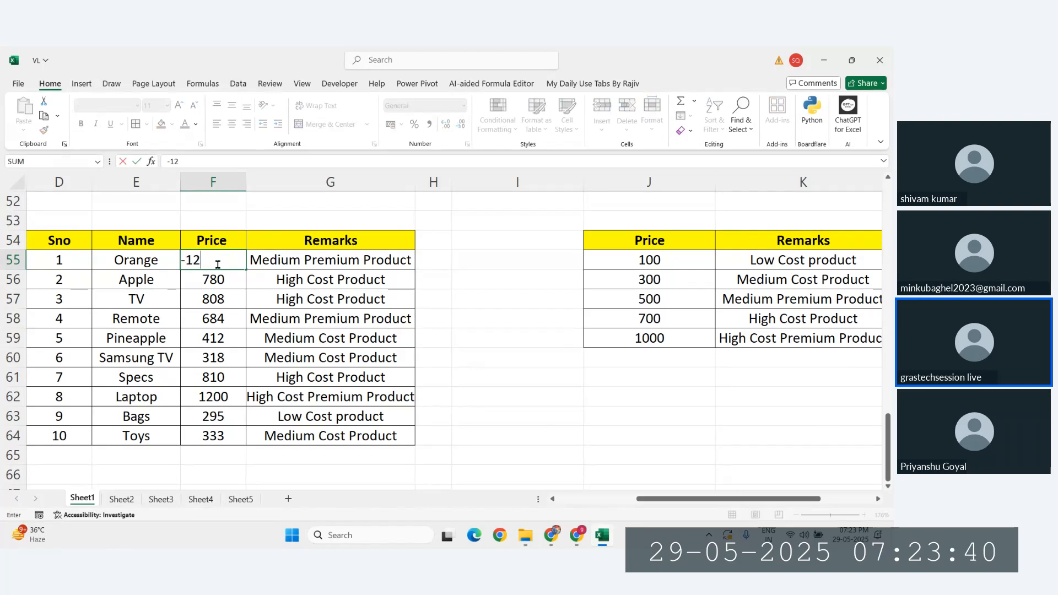
key("Return")
left_click(218, 264)
type("12")
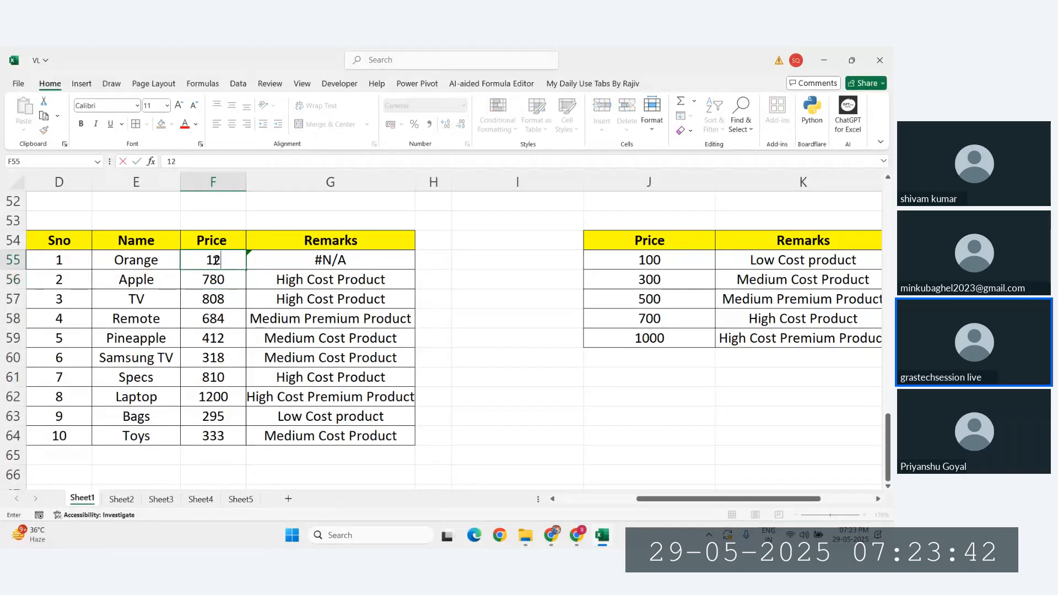
key("Return")
Try the text asdfg as Orange's price in F55
left_click(218, 261)
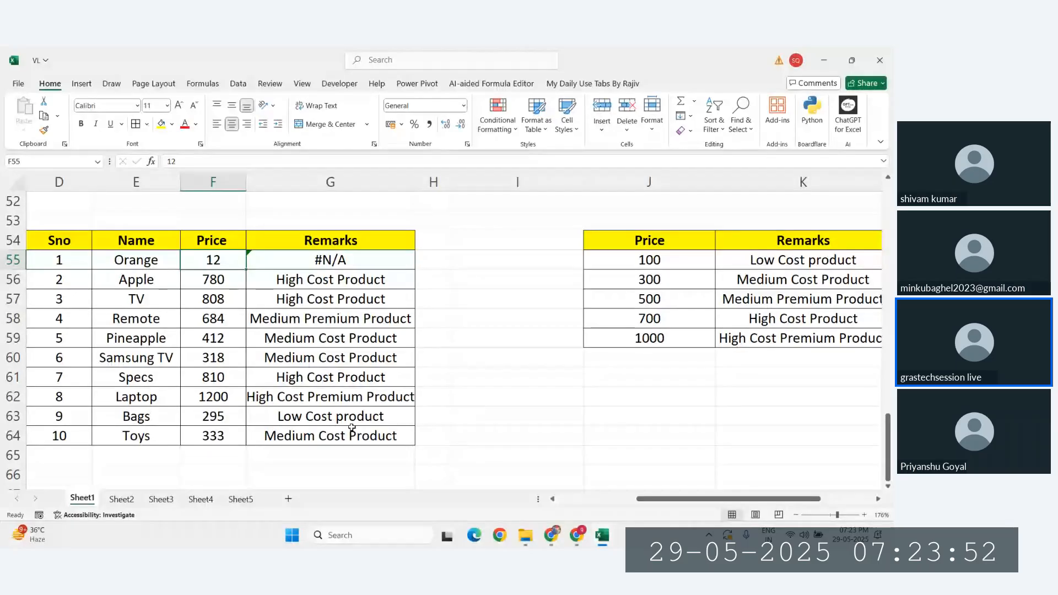
type("asdfg")
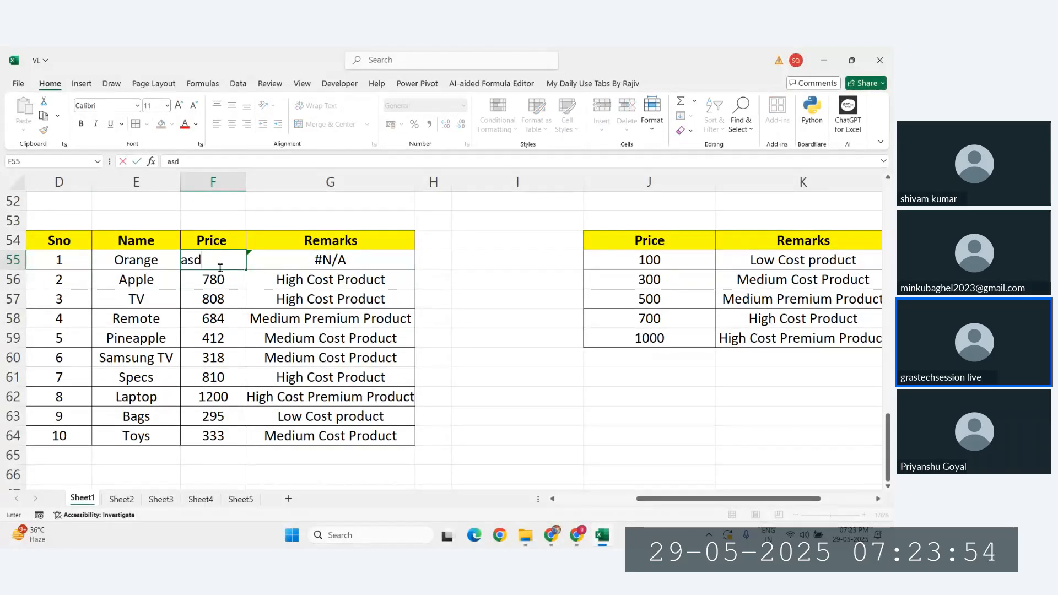
key("Return")
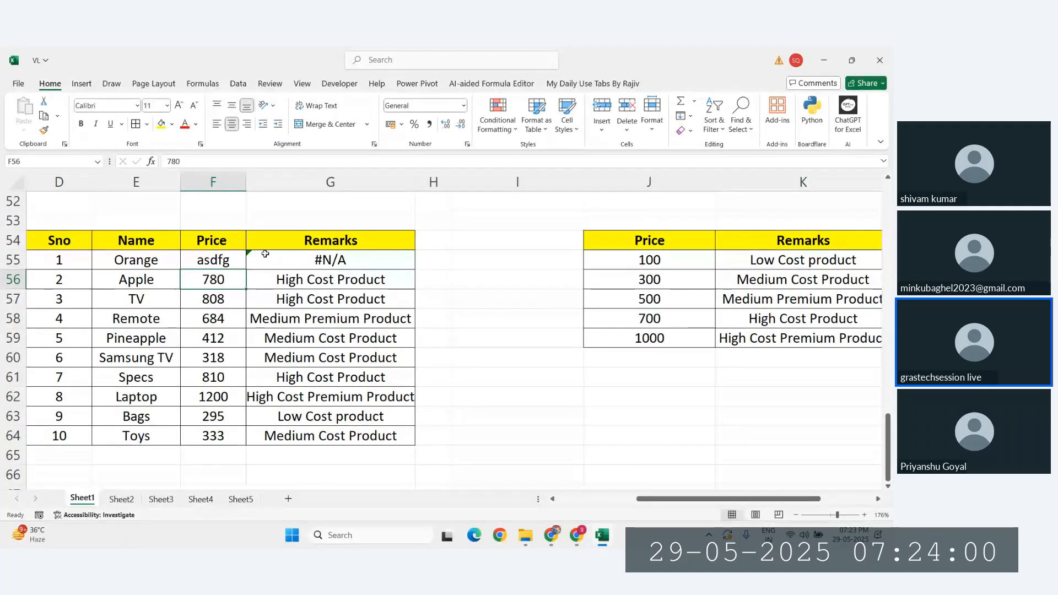
Set Orange's price in F55 to 12 and compare it with the lowest threshold row of the lookup table
left_click(219, 259)
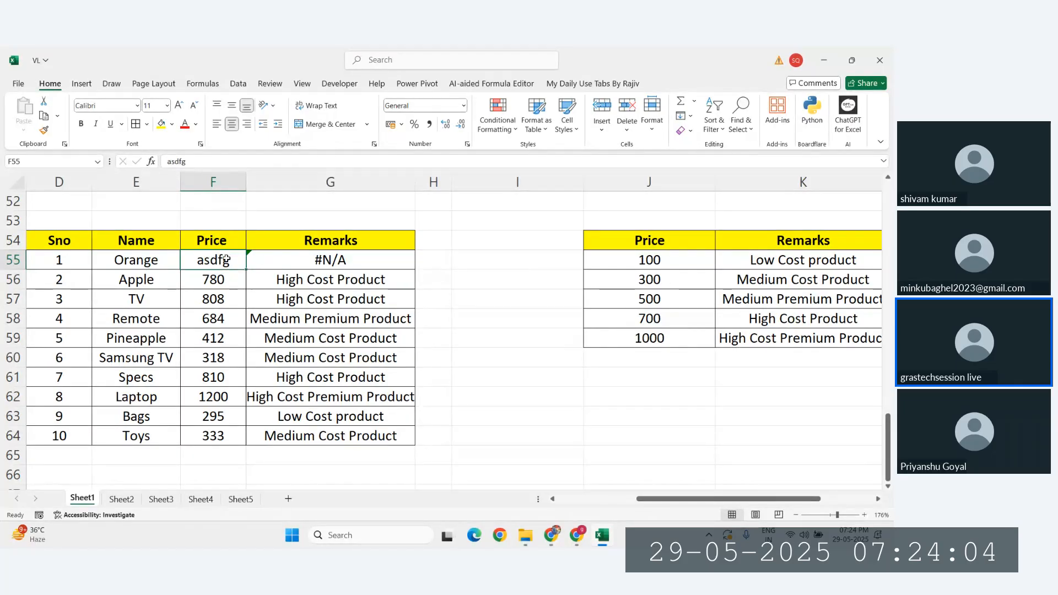
mouse_move(226, 259)
left_mouse_down()
mouse_move(218, 279)
mouse_move(224, 382)
mouse_move(220, 338)
mouse_move(253, 276)
mouse_move(219, 260)
left_mouse_up()
type("12")
key("Return")
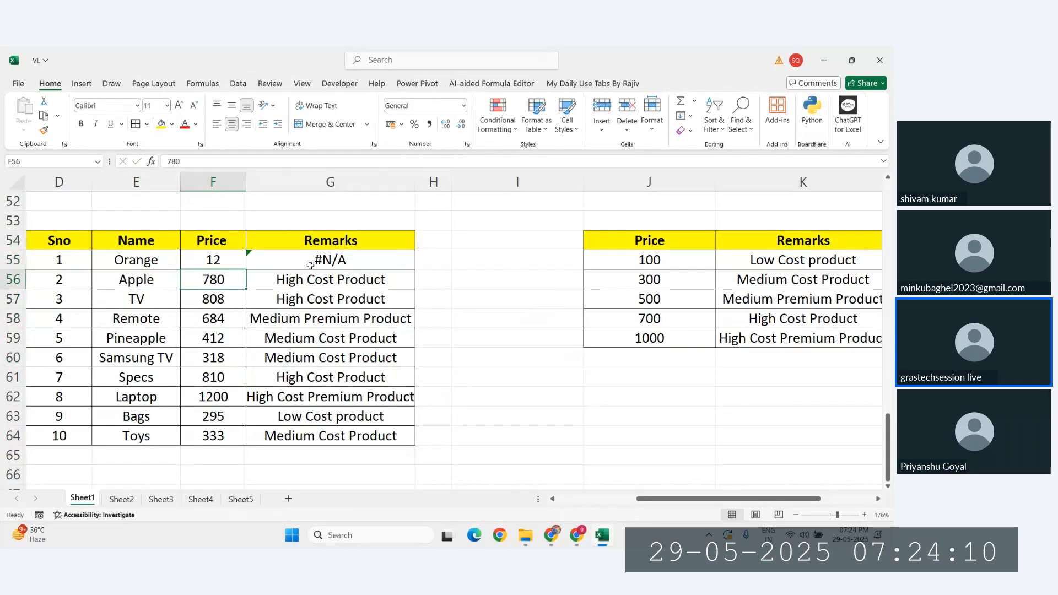
left_click(628, 267)
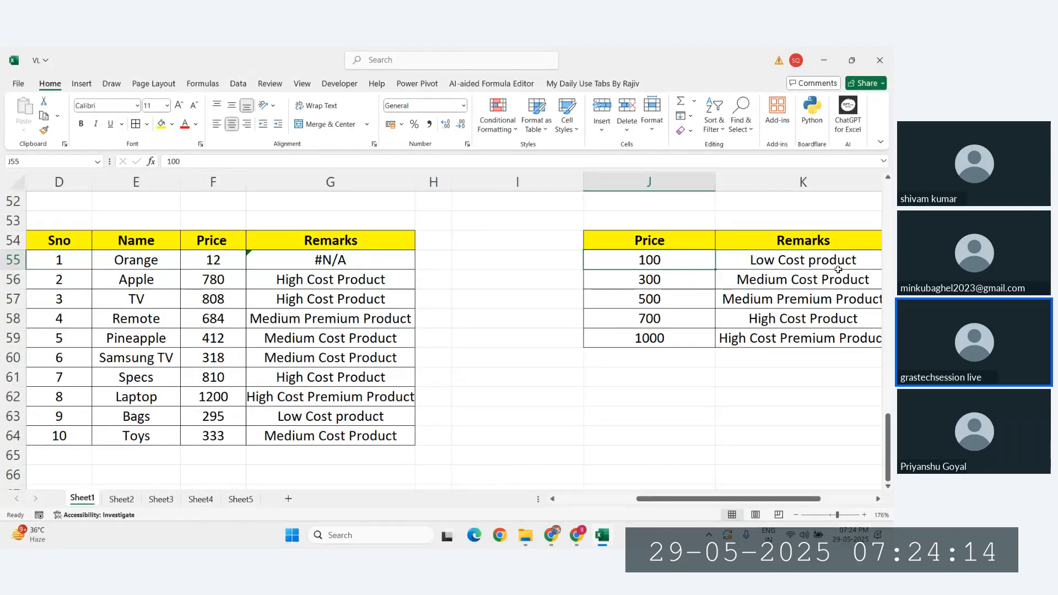
scroll(836, 269, "right", 1)
scroll(309, 287, "left", 1)
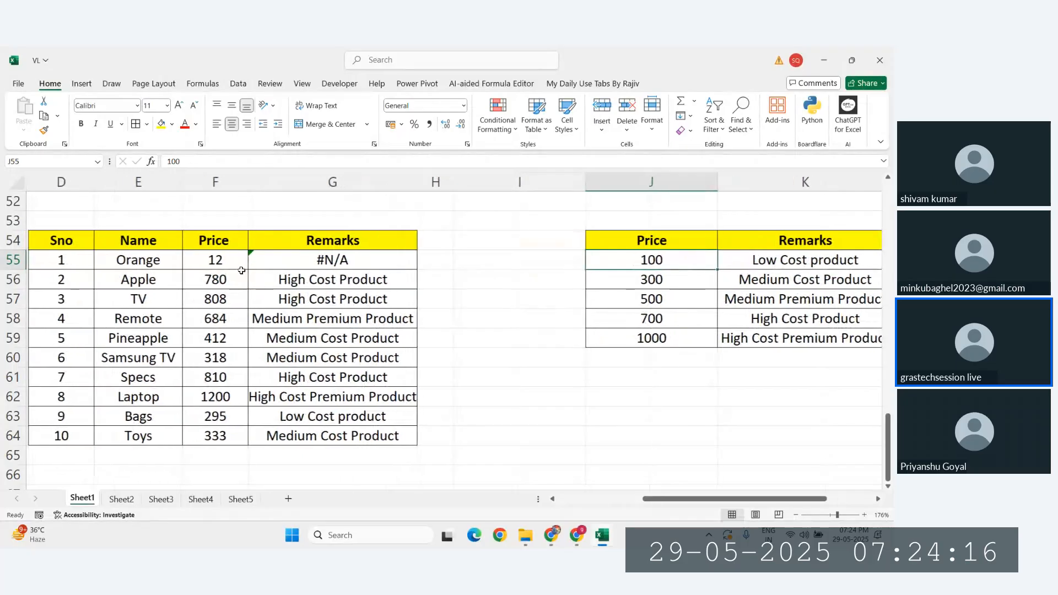
Wrap the existing VLOOKUP formula in G55 with an IFERROR function
left_click(274, 262)
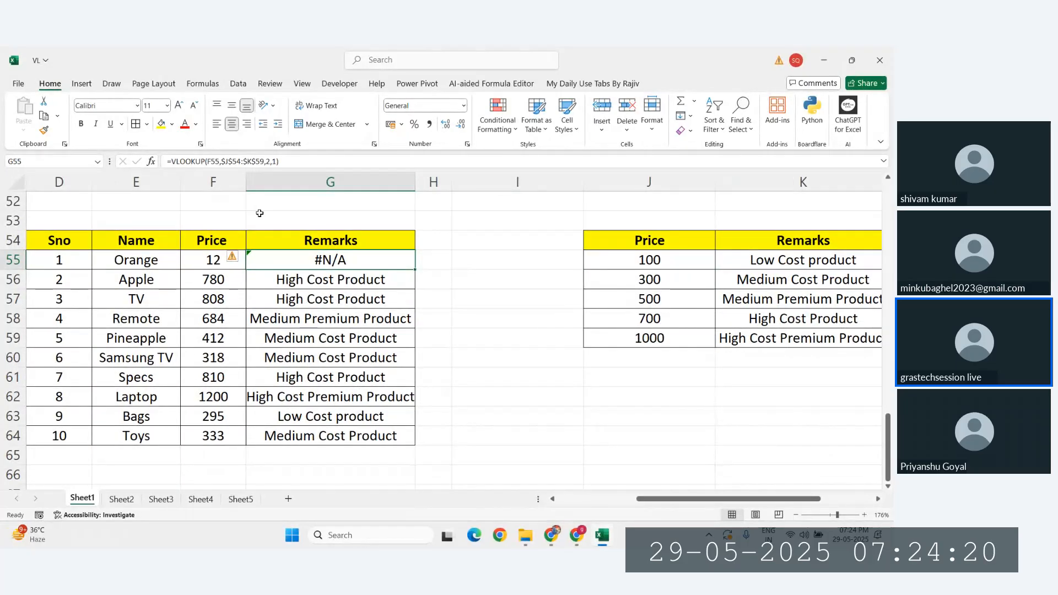
key("super+plus")
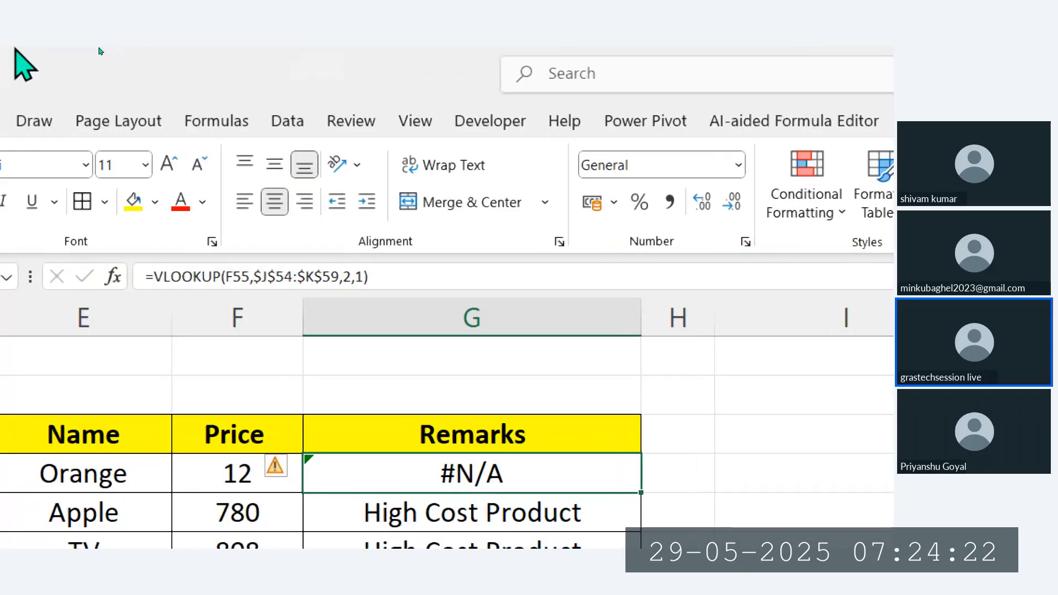
left_click(153, 276)
type("i")
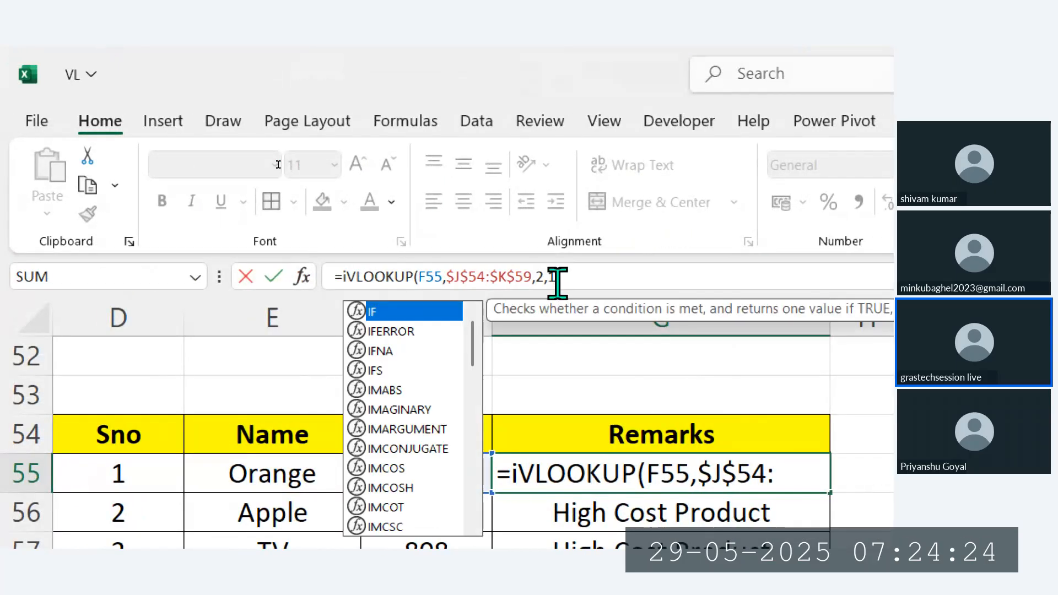
type("f")
key("Down")
key("Tab")
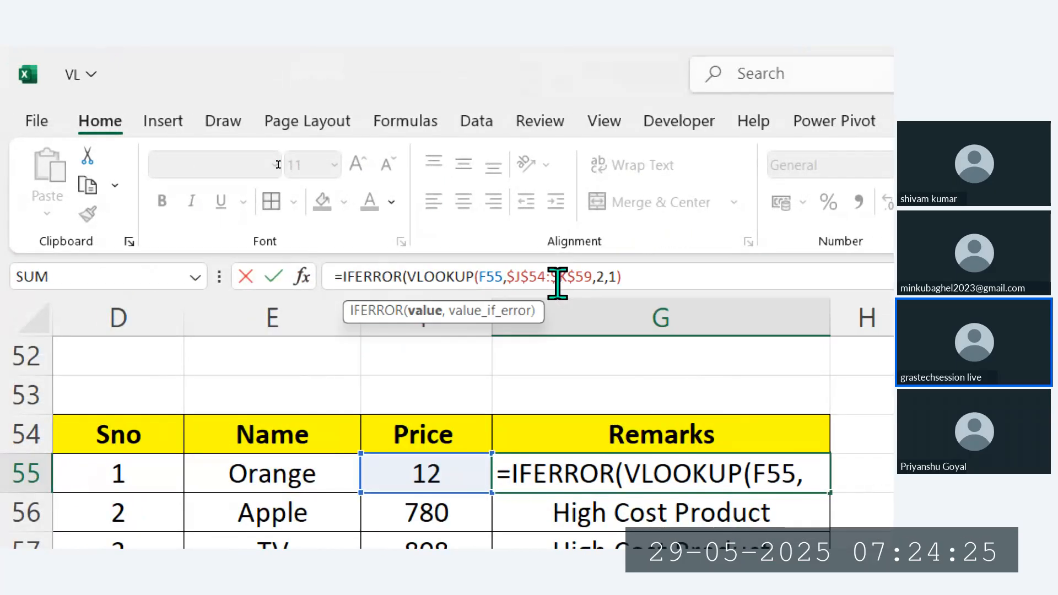
Complete the IFERROR formula in G55 with "Cheap Product" as the value returned on error
left_click(665, 278)
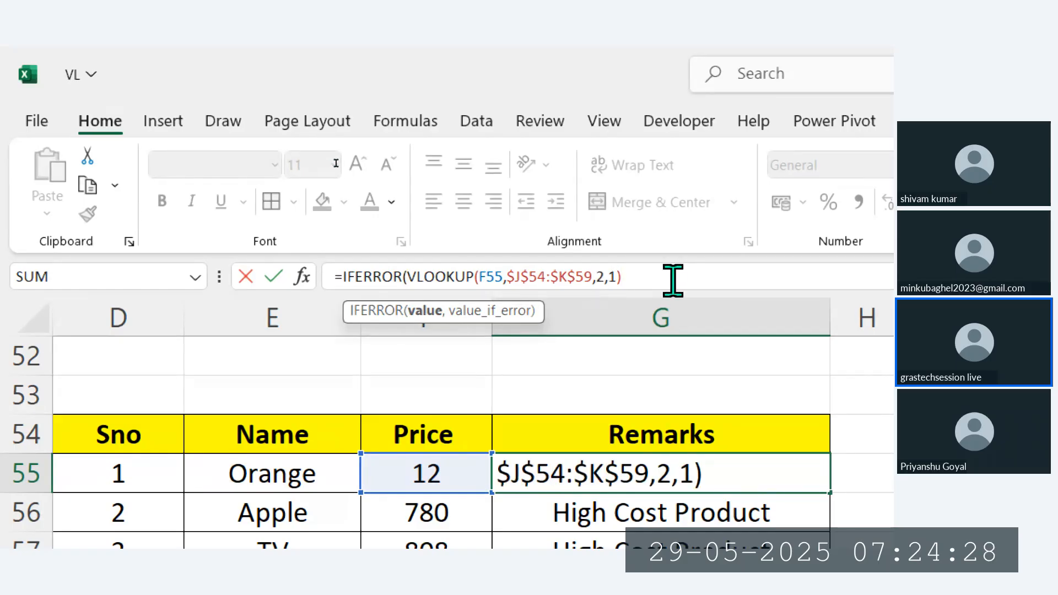
type(",\"")
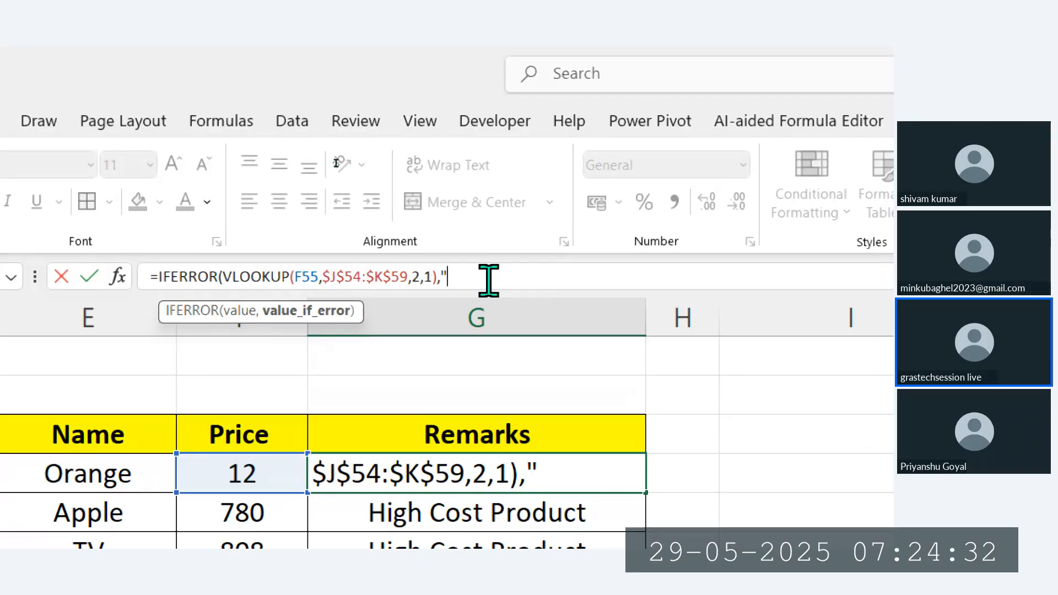
type("Che")
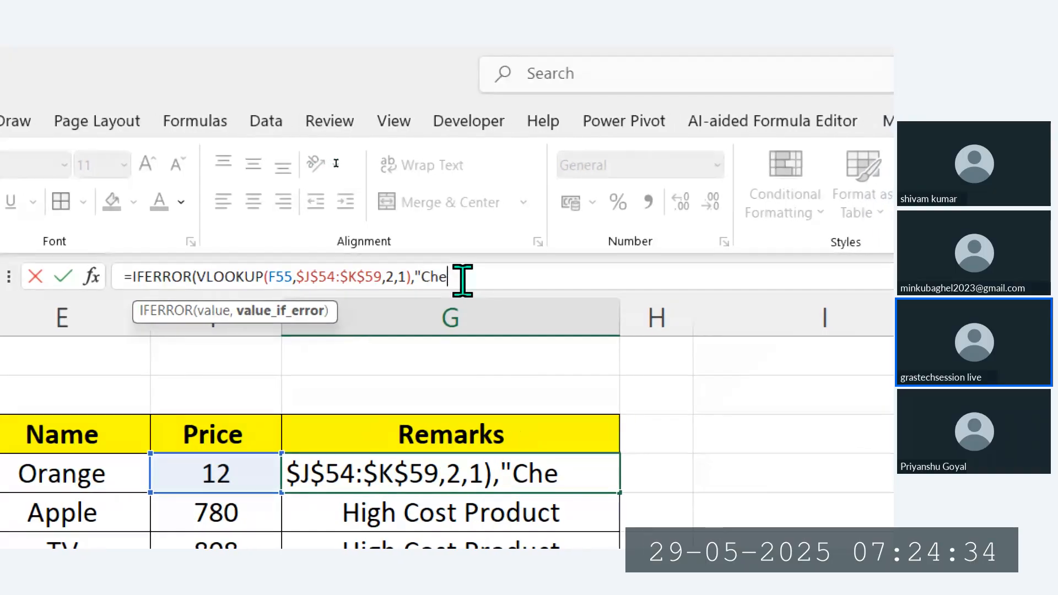
type("ap")
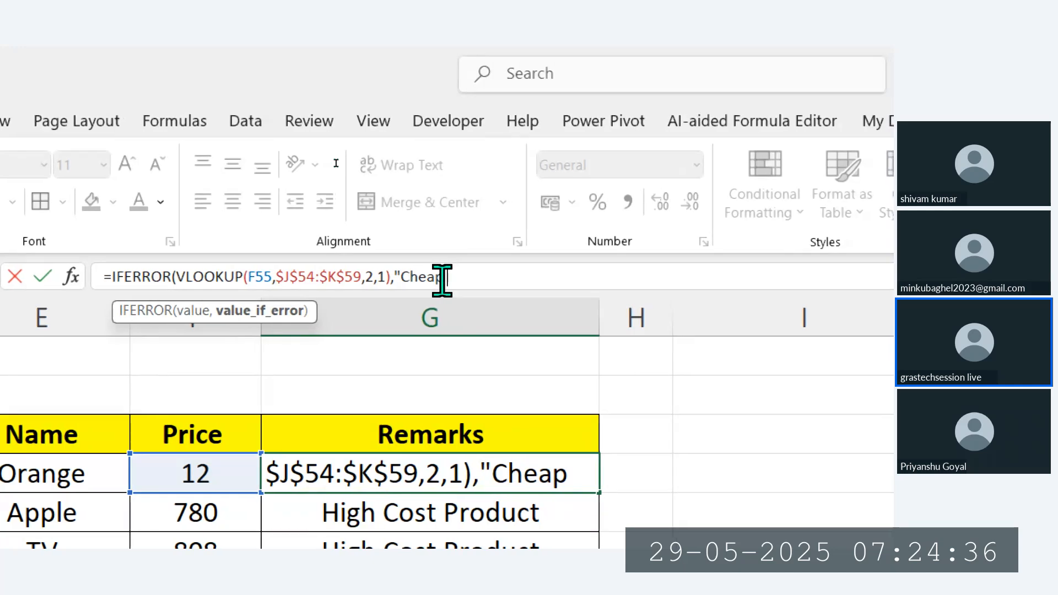
type(" Product")
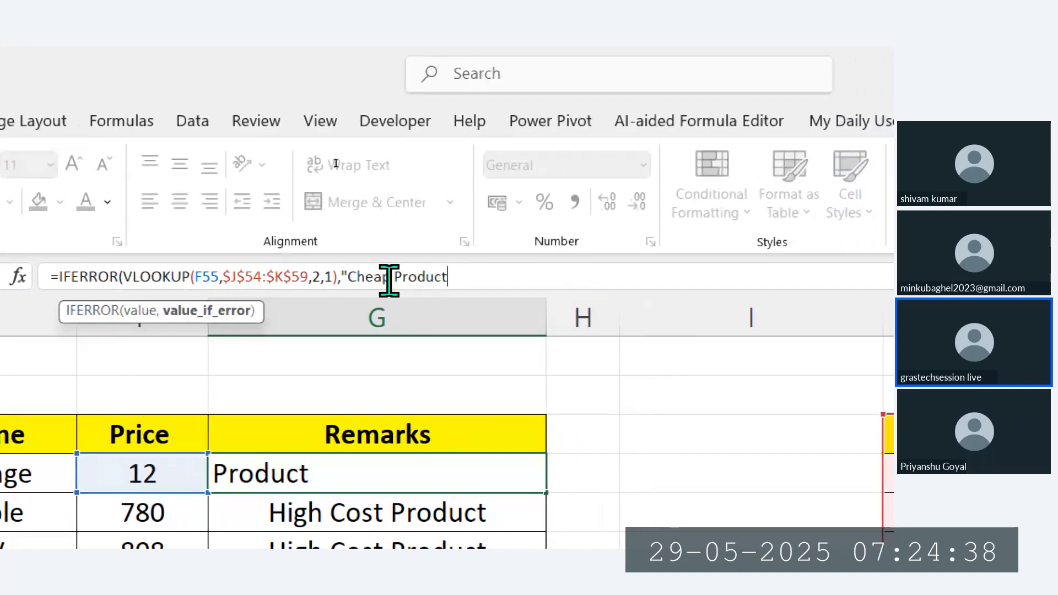
type("\")")
key("Return")
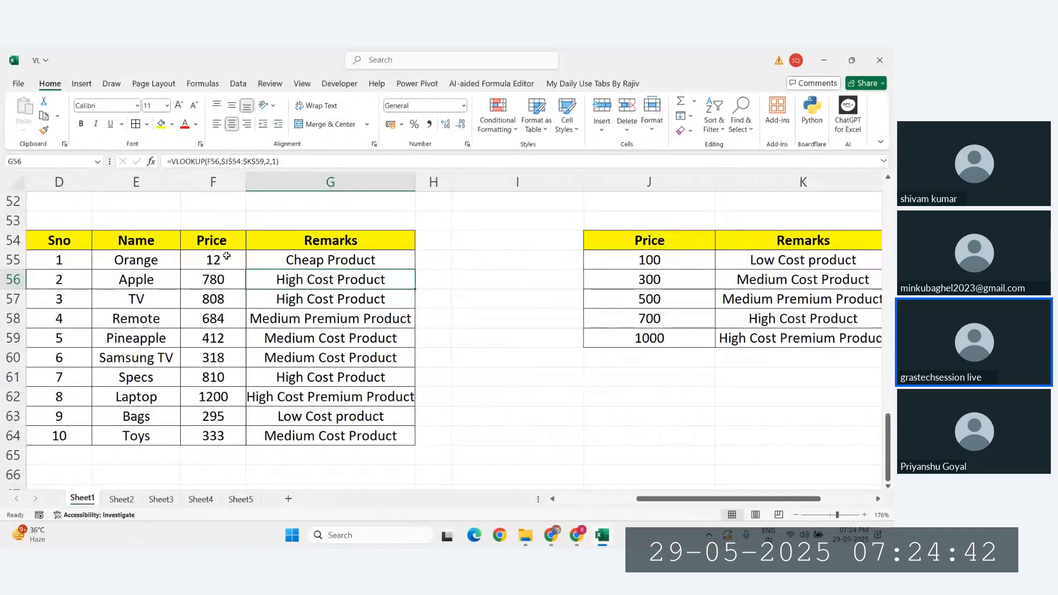
Fill the IFERROR formula from G55 down the Remarks column to G64
left_click(227, 256)
left_click(389, 263)
double_click(413, 268)
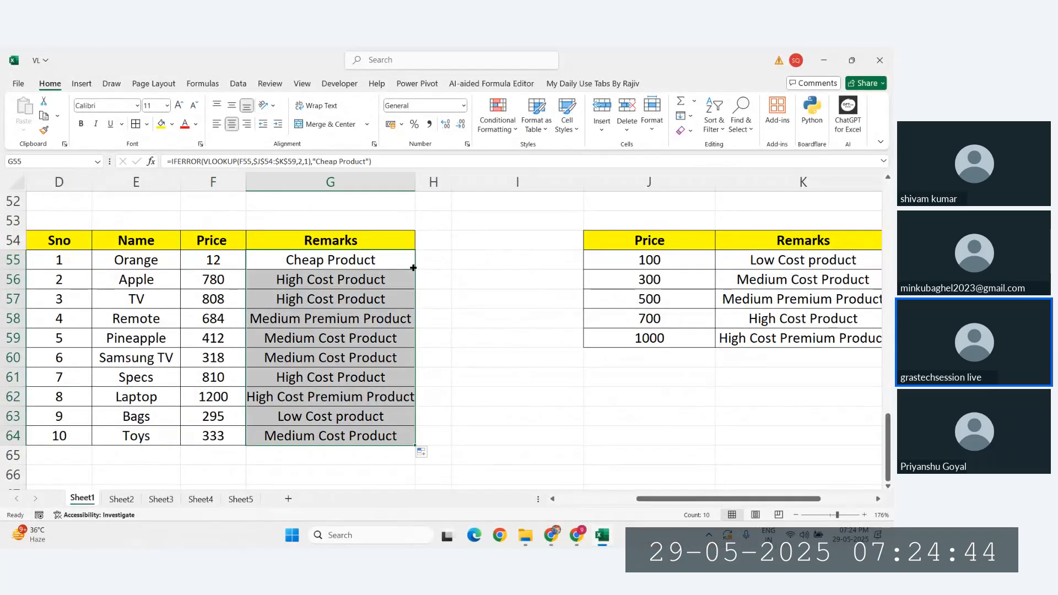
Try a price of -1234 for Orange in F55, then set the price back to 12
left_click(221, 264)
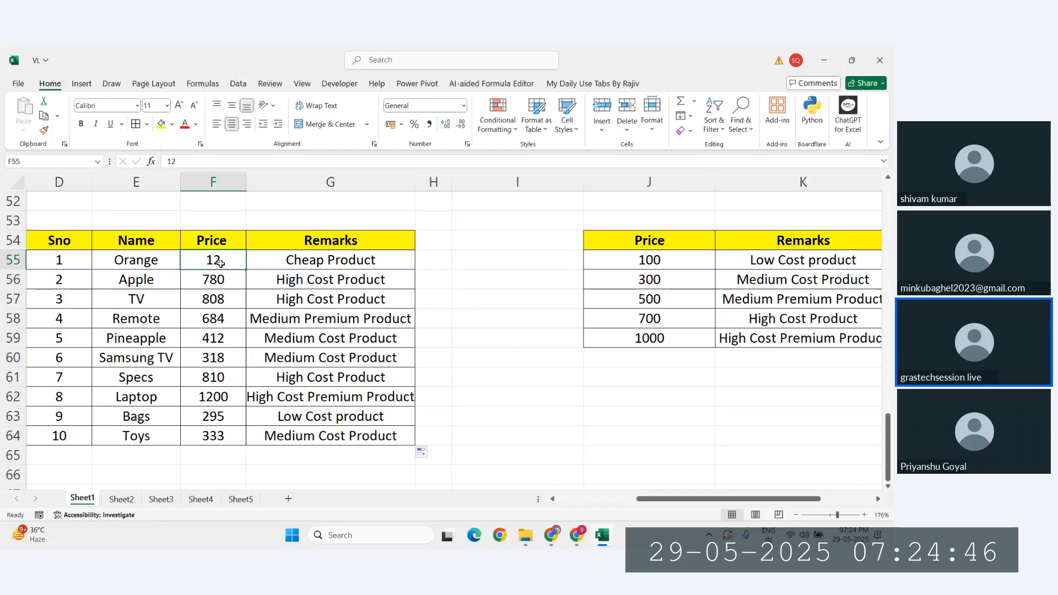
type("-1234")
key("Return")
left_click(221, 263)
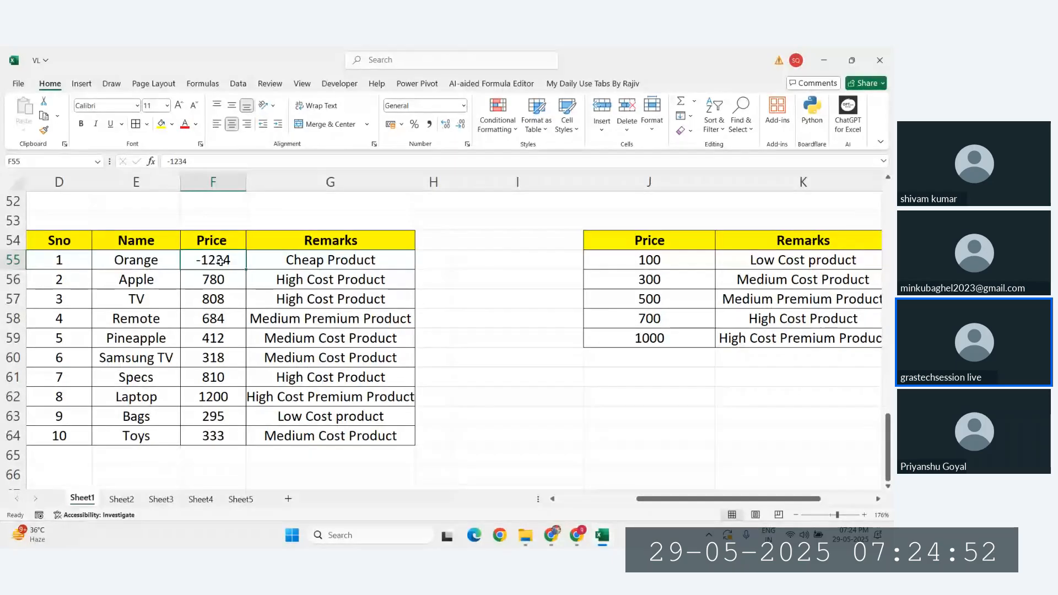
left_click_drag(221, 262, 234, 422)
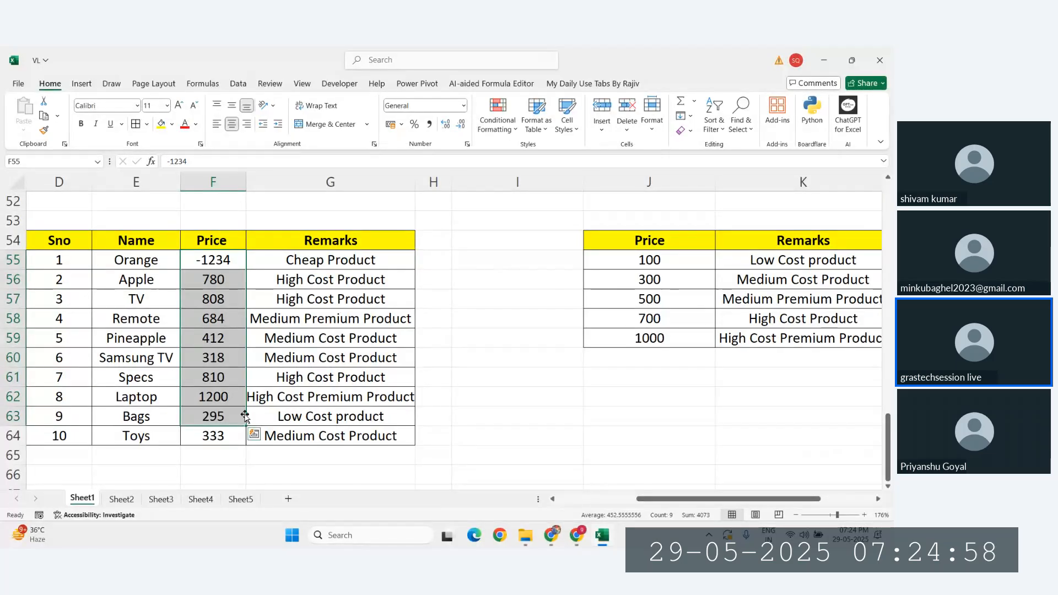
left_click(208, 260)
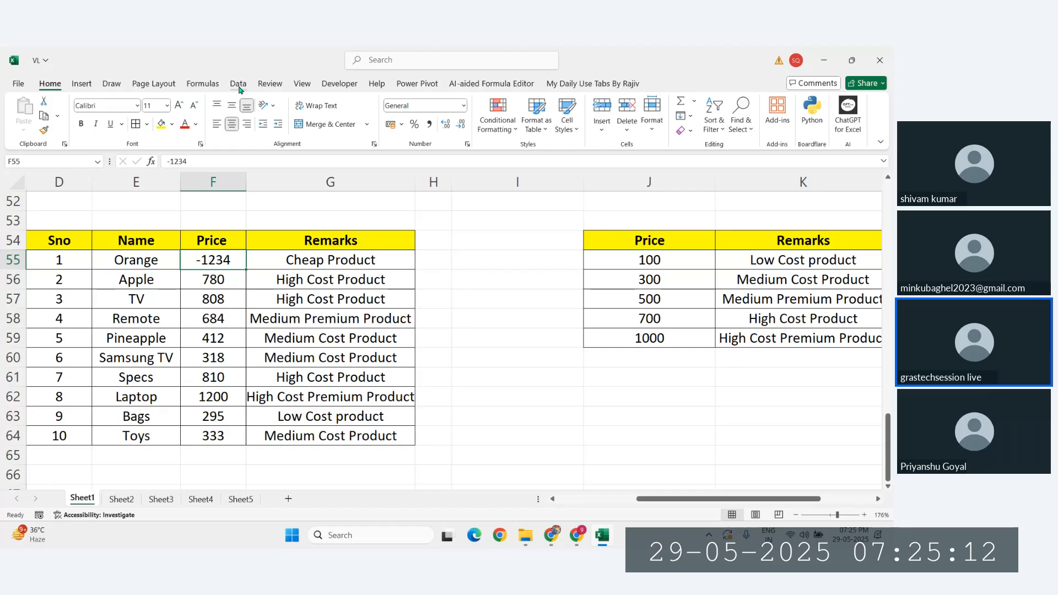
type("12")
key("Return")
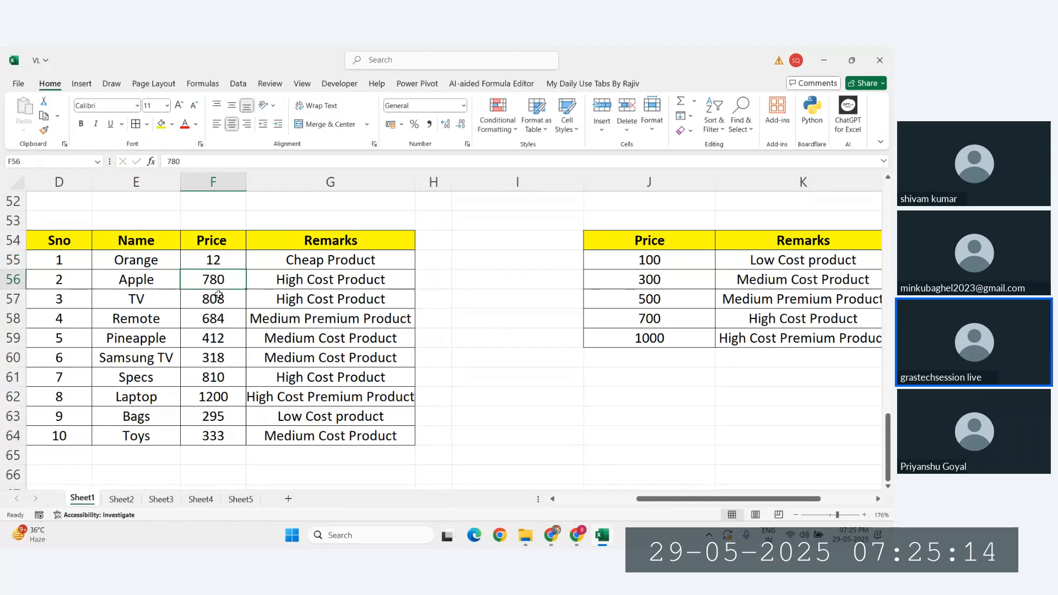
Review the prices in F55:F64 and inspect the IFERROR formulas in G62 and G55 without changing them
left_click_drag(210, 258, 218, 443)
left_click(345, 396)
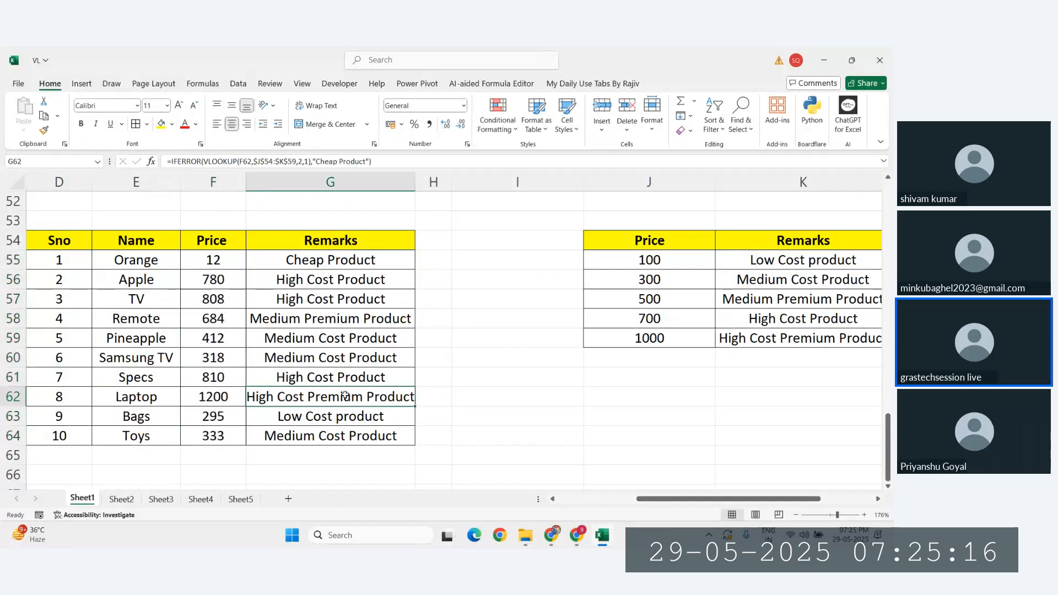
left_click(287, 252)
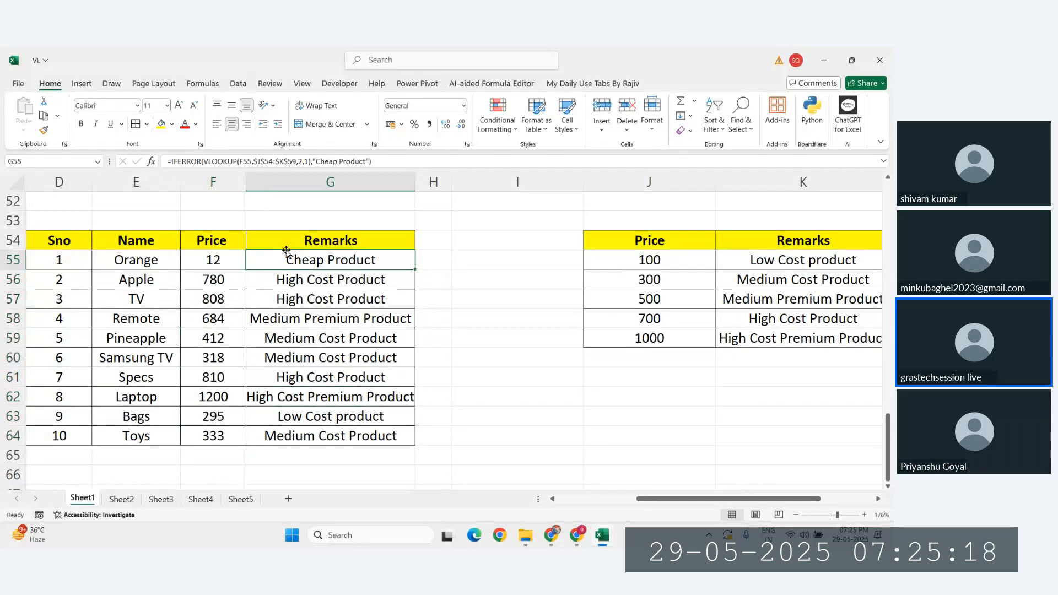
double_click(286, 252)
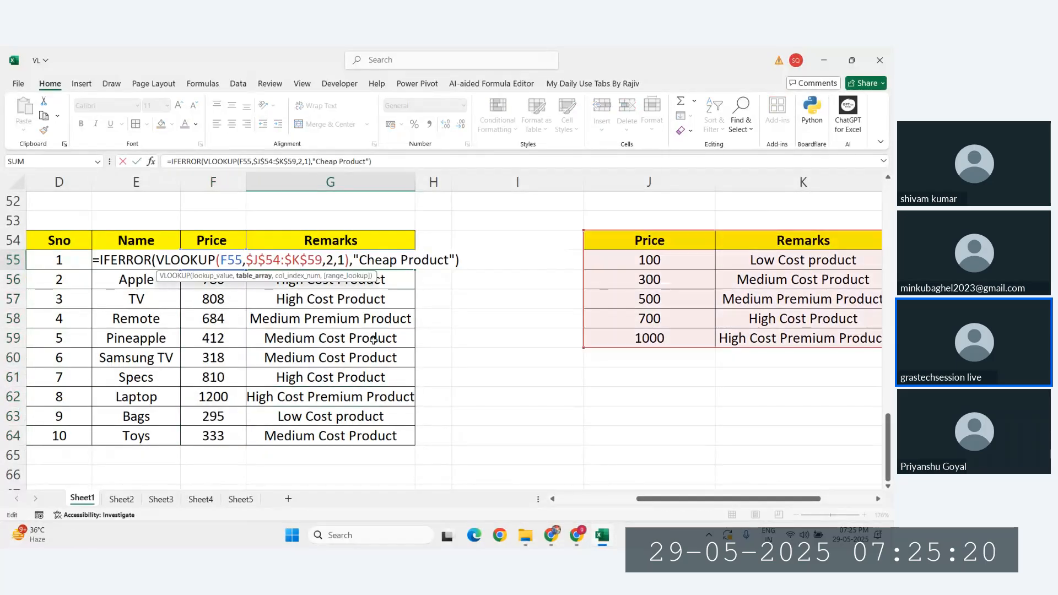
key("Escape")
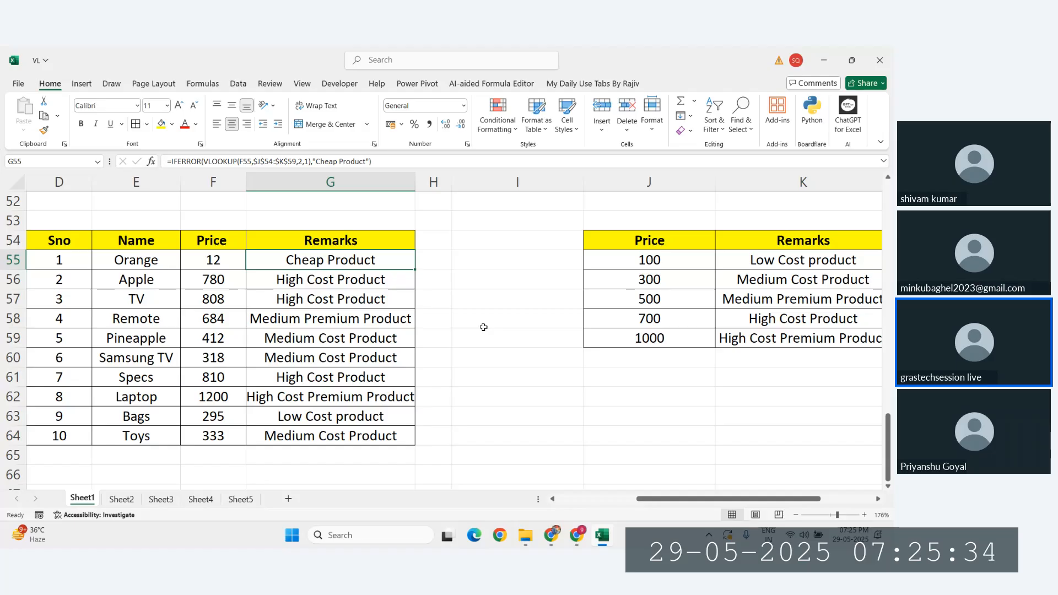
scroll(483, 328, "down", 2, "ctrl")
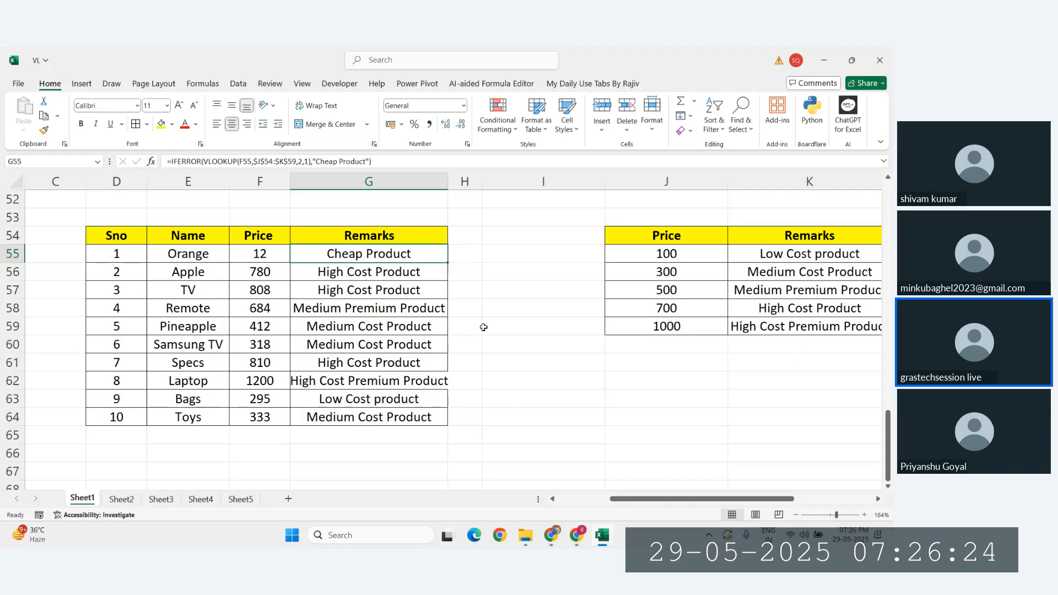
Switch to Chrome, search Google for "quotes" in a new tab, then close that tab and return to the Excel workbook
mouse_move(577, 535)
left_click(499, 474)
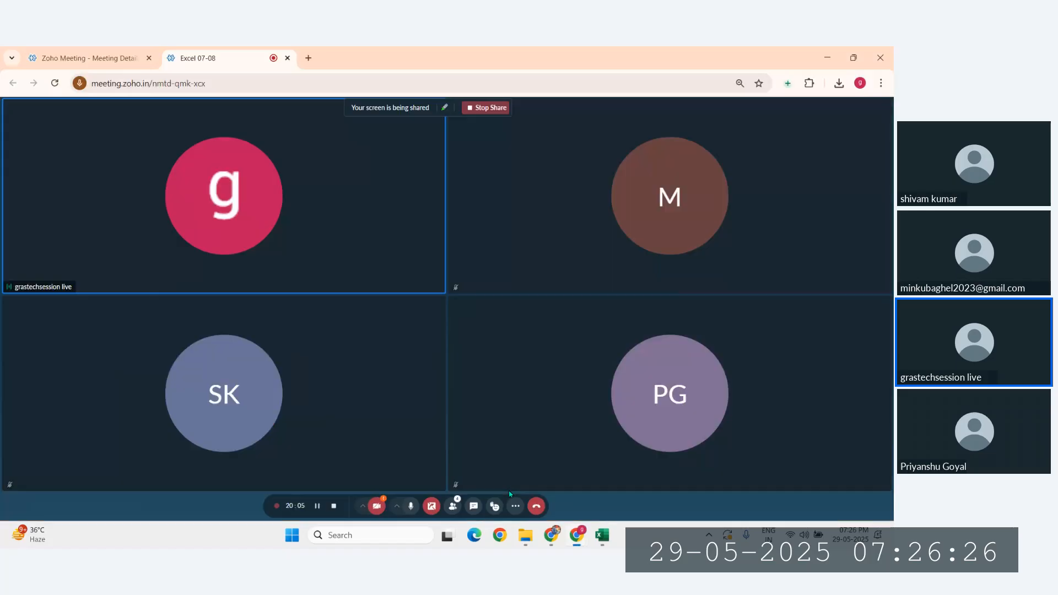
left_click(306, 58)
type("quotes")
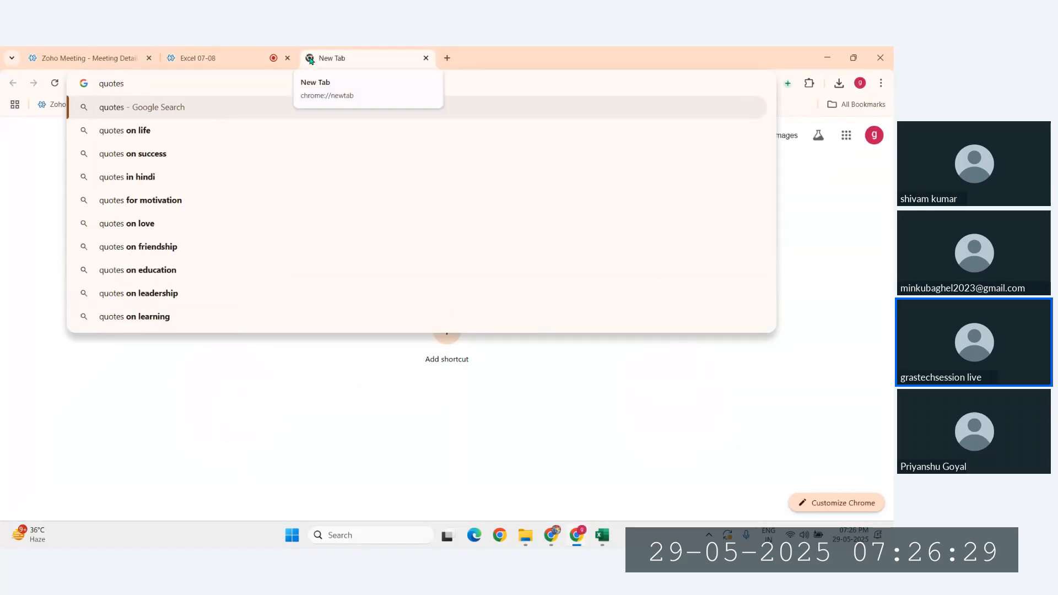
key("Return")
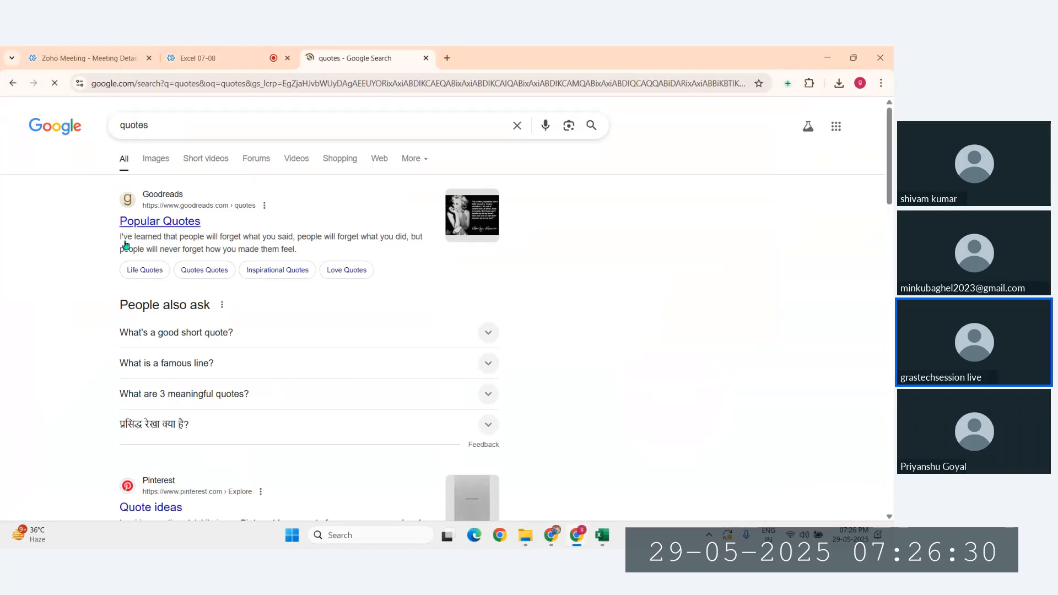
key("ctrl+plus")
key("ctrl+plus")
key("ctrl+plus")
key("ctrl+plus")
key("ctrl+minus")
key("ctrl+minus")
key("ctrl+minus")
key("ctrl+minus")
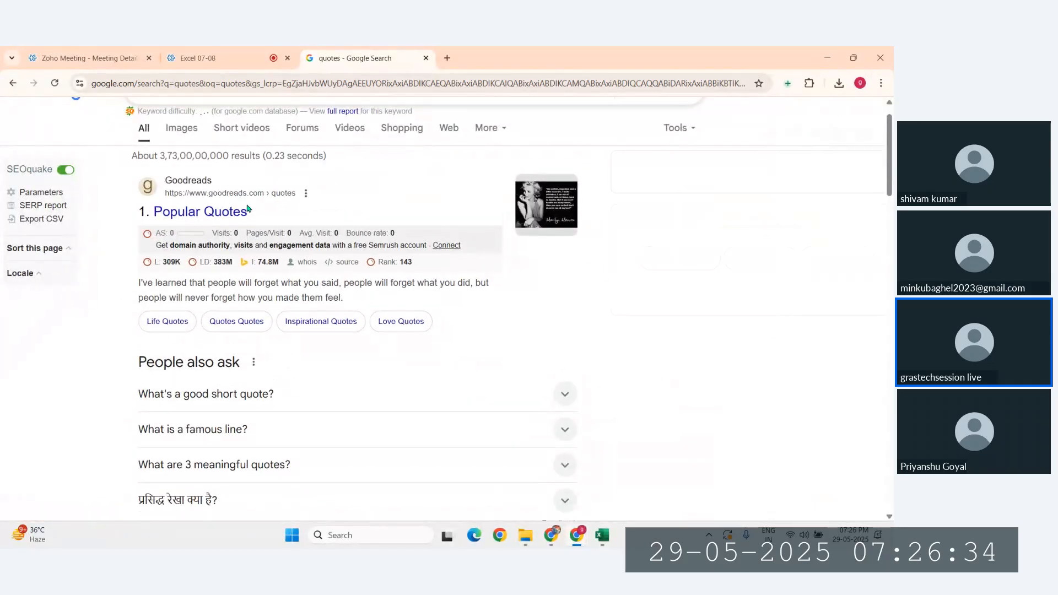
left_click(426, 58)
key("alt+Tab")
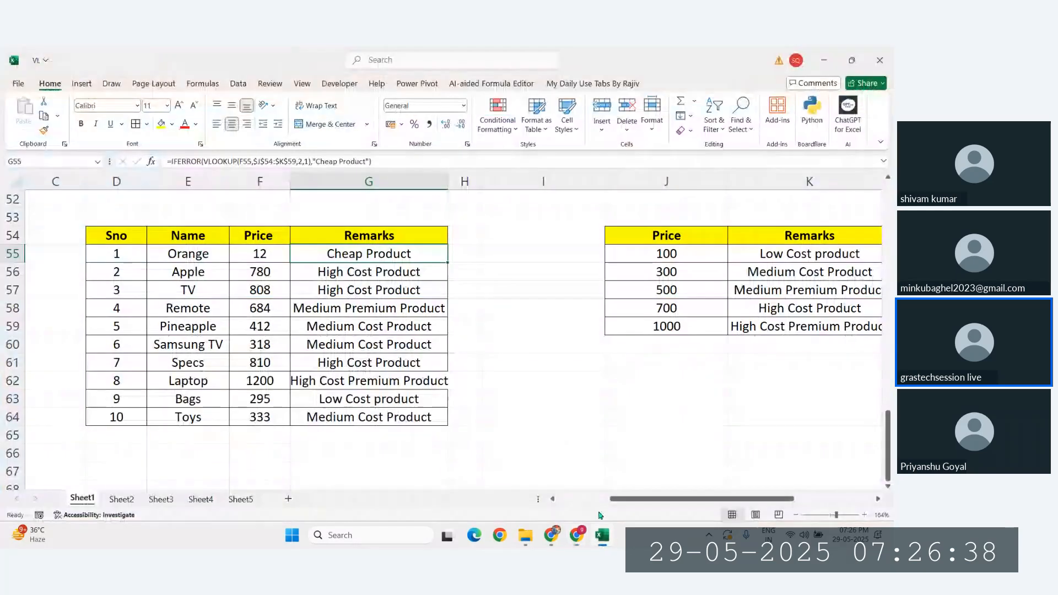
Copy the item table and the price lookup table in D54:K64 and paste them at D76
scroll(513, 383, "down", 2)
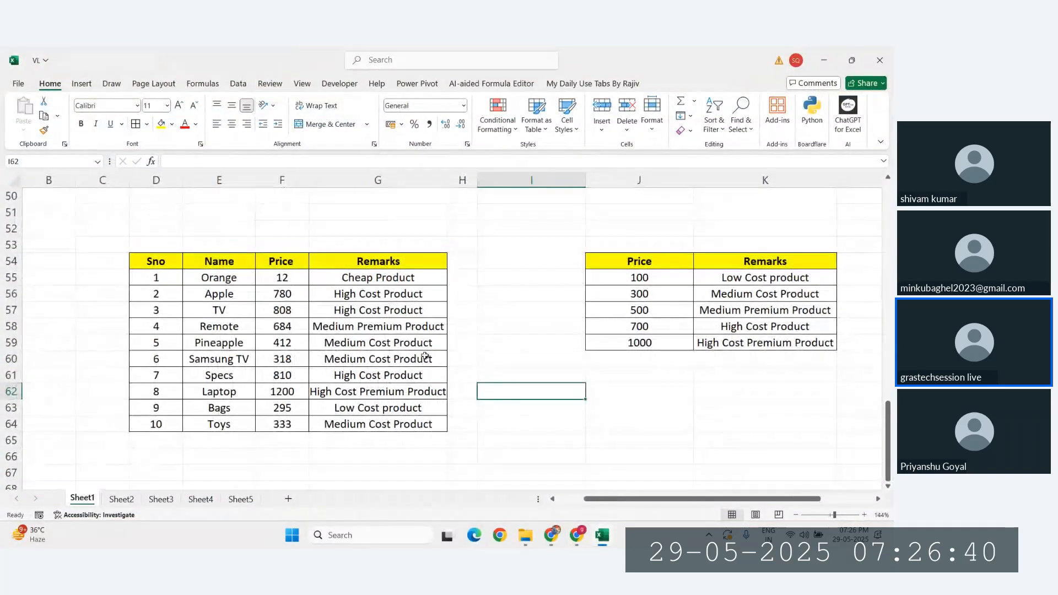
left_click(163, 262)
left_click_drag(163, 262, 772, 419)
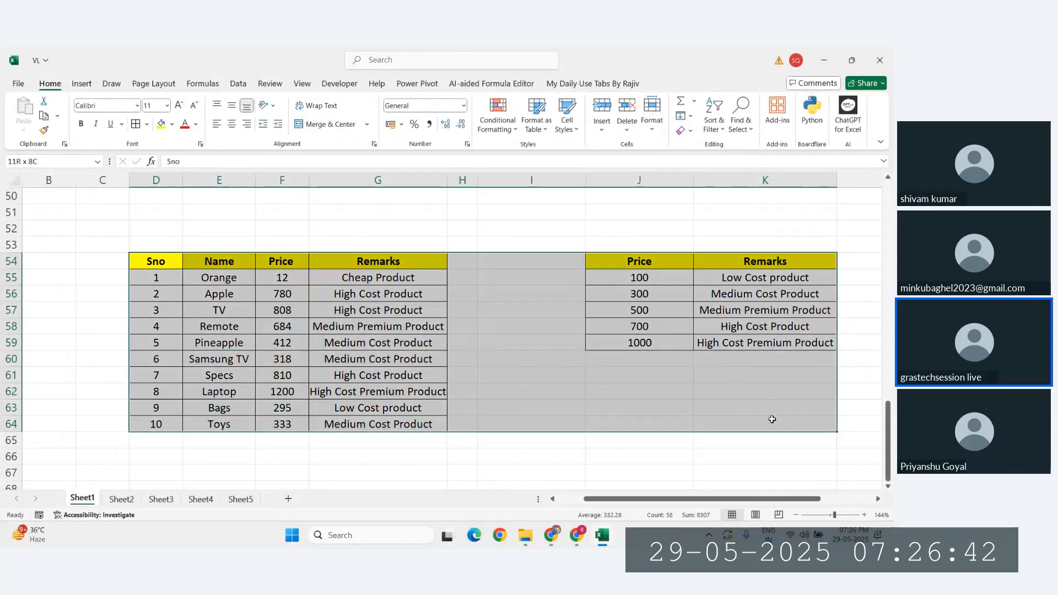
key("ctrl+c")
scroll(534, 393, "down", 6)
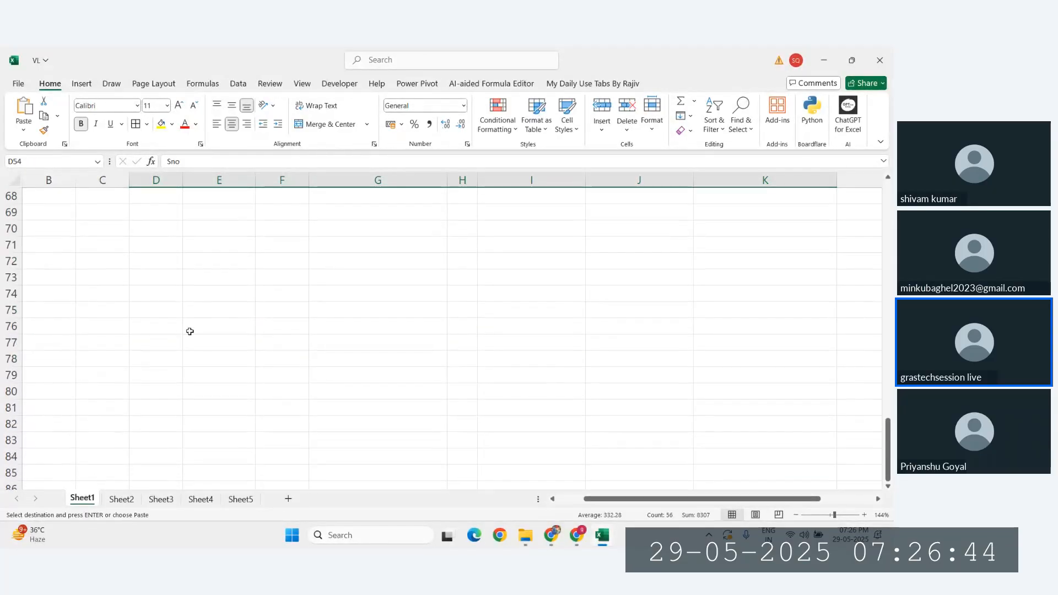
left_click(158, 327)
key("ctrl+v")
scroll(472, 343, "down", 2)
Check the copied formula in G77, then clear the Remarks cells G77:G86 of the pasted item table
left_click(619, 292)
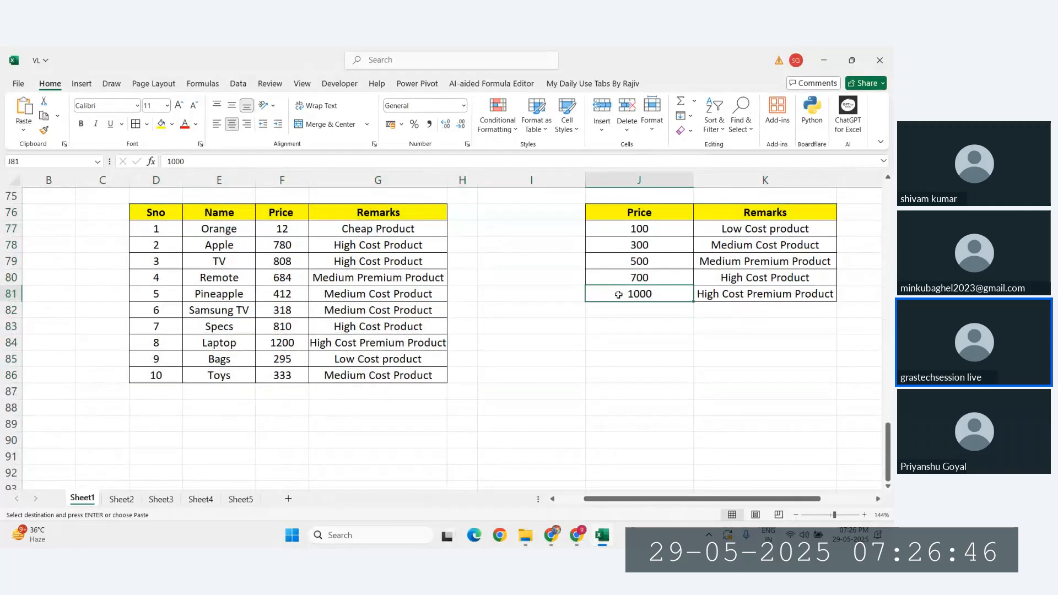
left_click(430, 229)
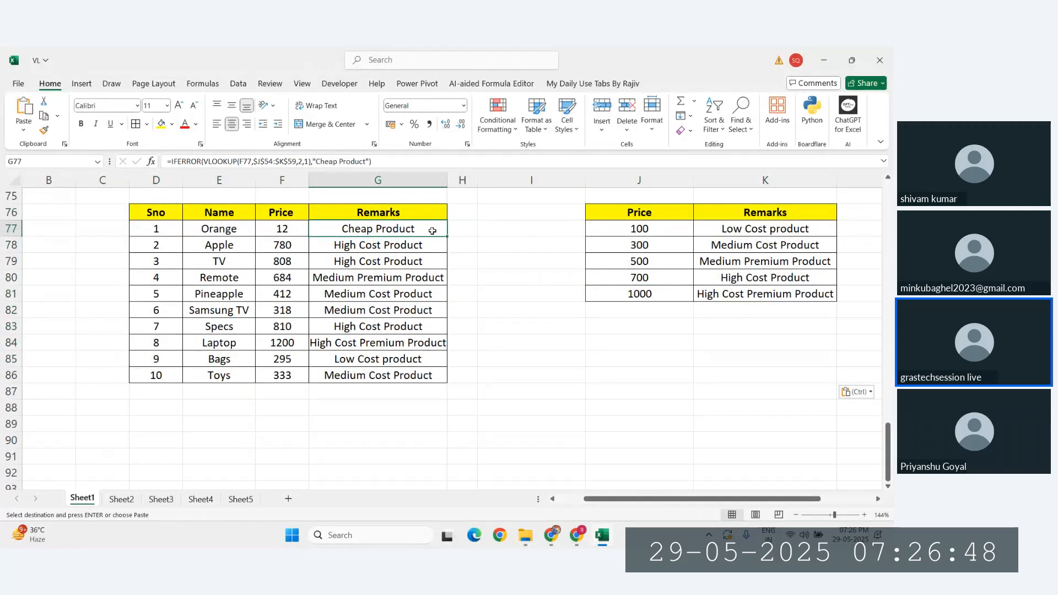
double_click(427, 229)
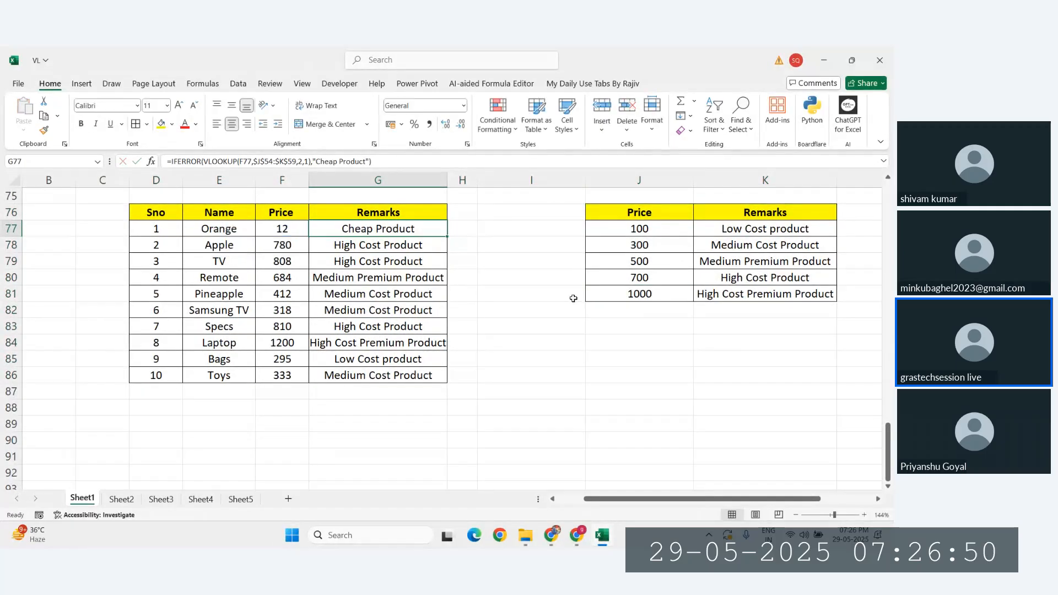
key("Escape")
left_click_drag(384, 229, 399, 375)
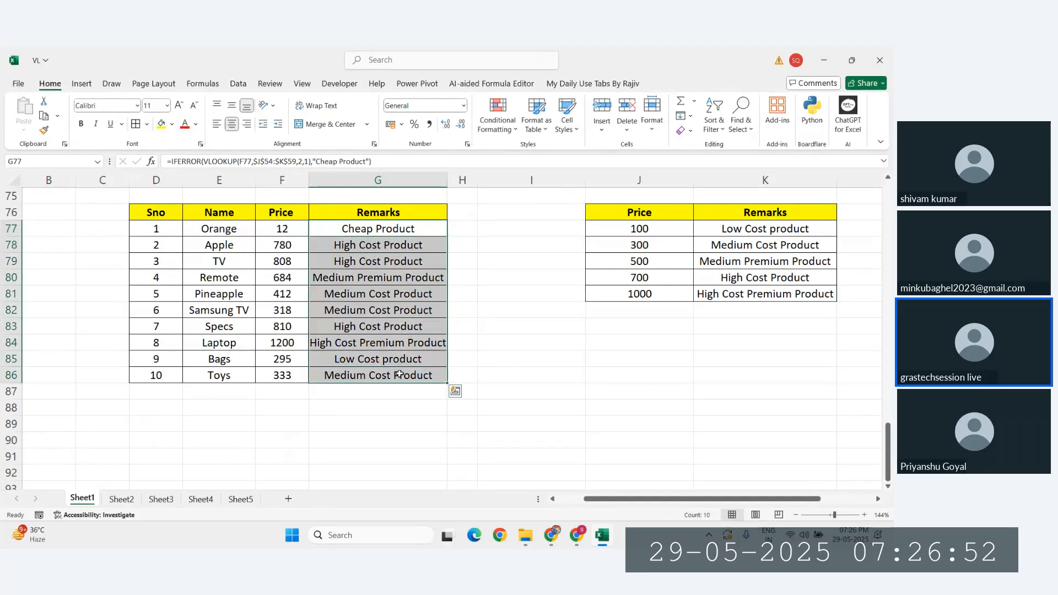
key("Delete")
left_click(512, 341)
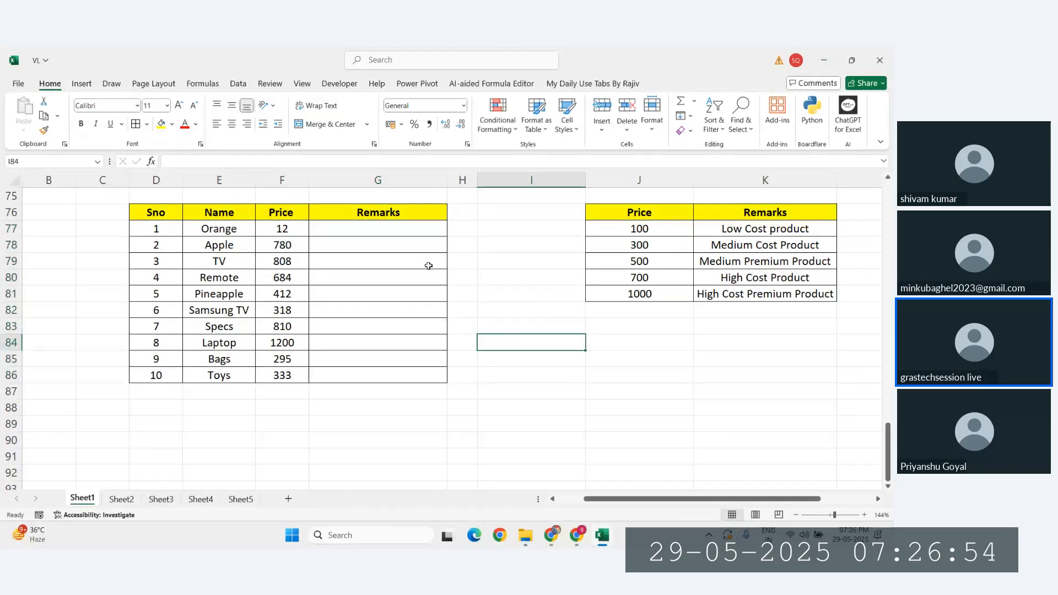
left_click_drag(384, 227, 395, 373)
left_click(513, 359)
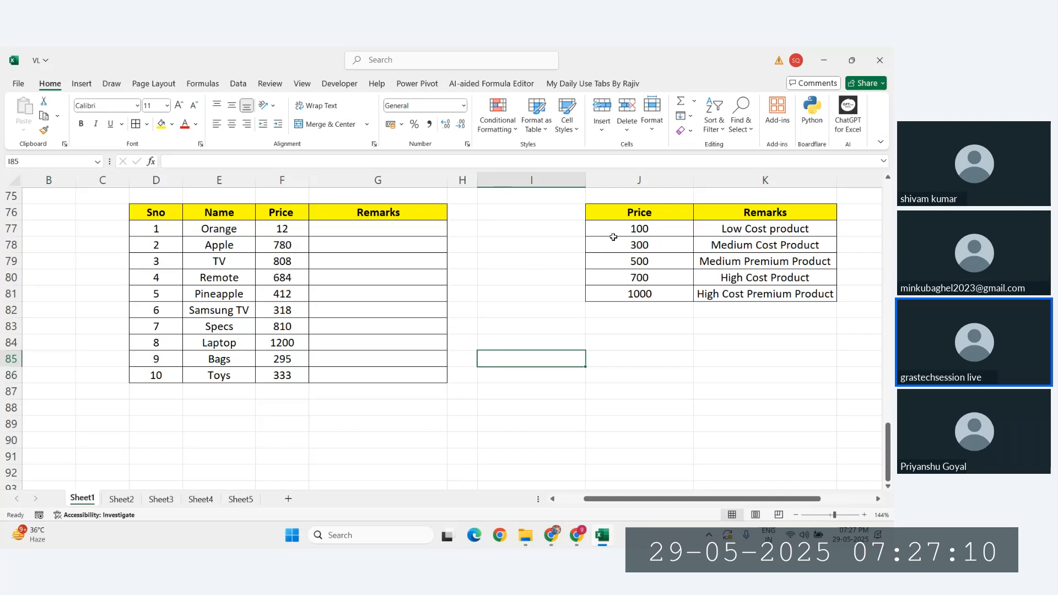
left_click_drag(397, 228, 397, 378)
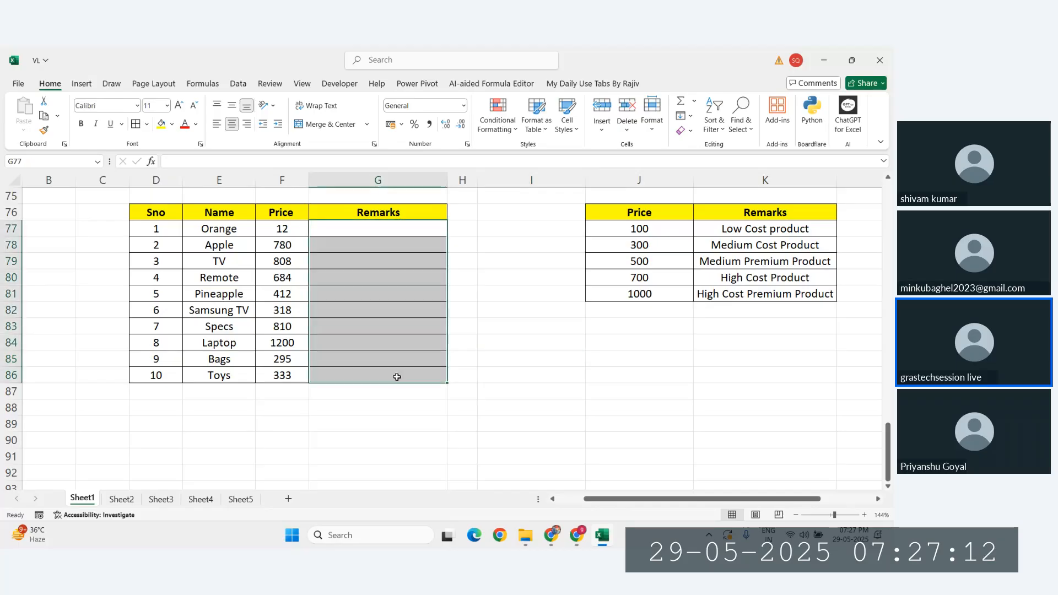
left_click(689, 118)
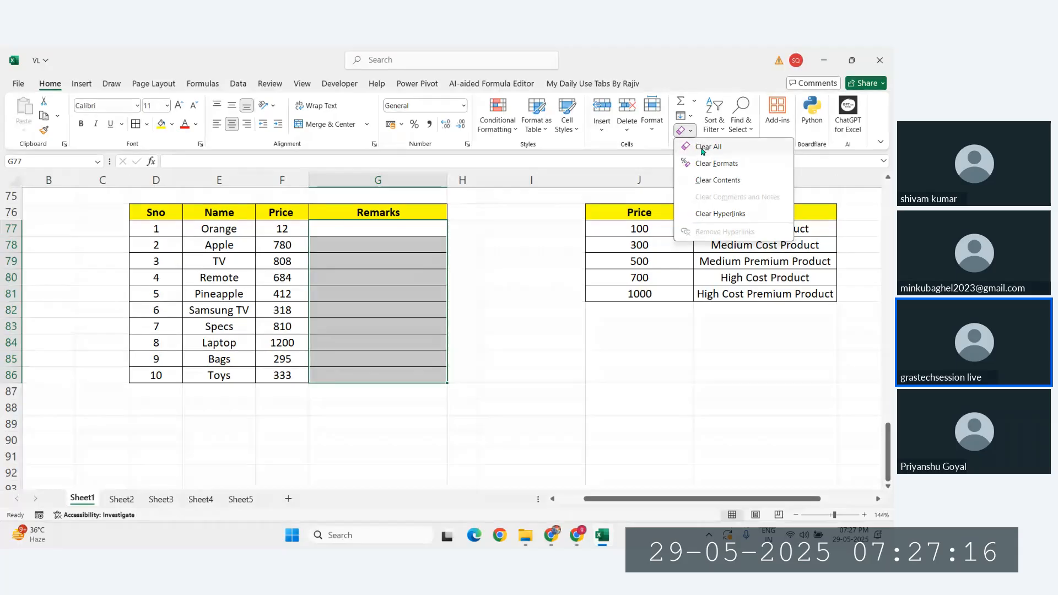
left_click(503, 304)
left_click(504, 304)
left_click_drag(397, 228, 397, 390)
left_click(557, 361)
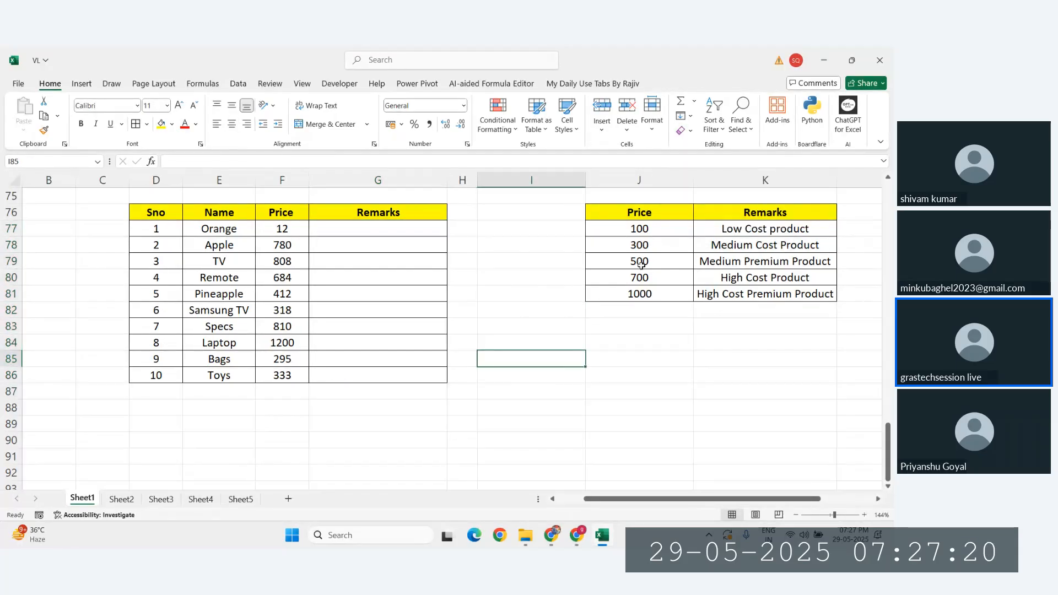
Move the price lookup rows J77:K81 down one row, then enter price 0 with the remark "Cheap products" in J77:K77
left_click_drag(635, 228, 748, 311)
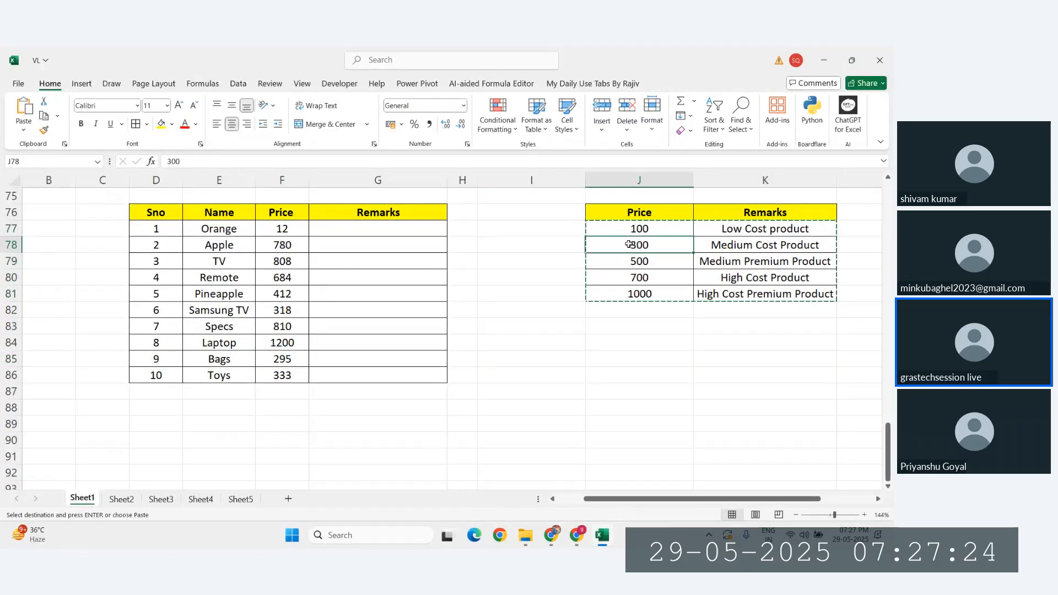
left_click(672, 271)
left_click(635, 228)
type("0")
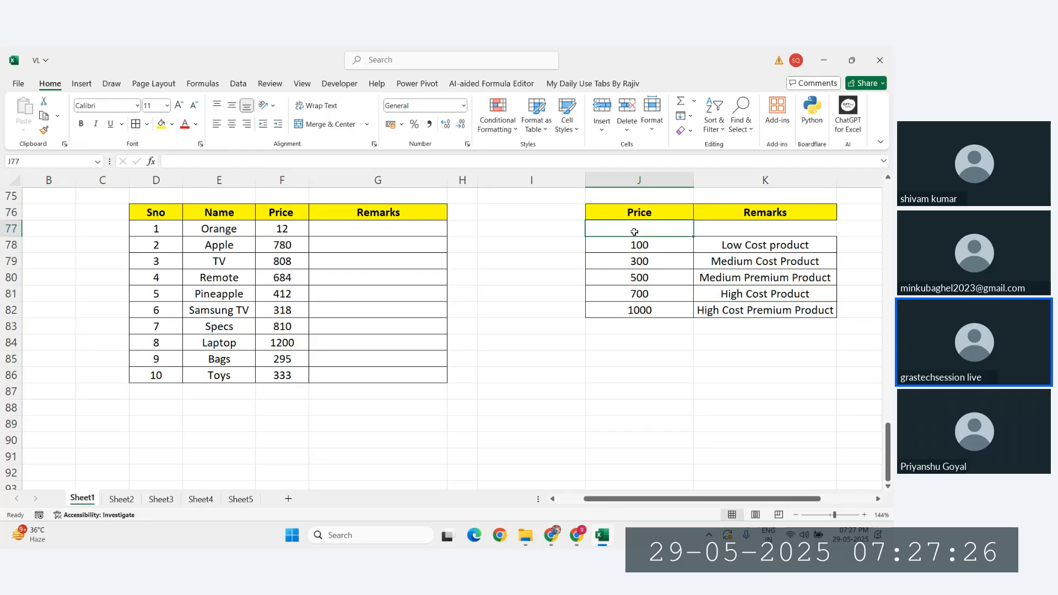
key("Tab")
type("C")
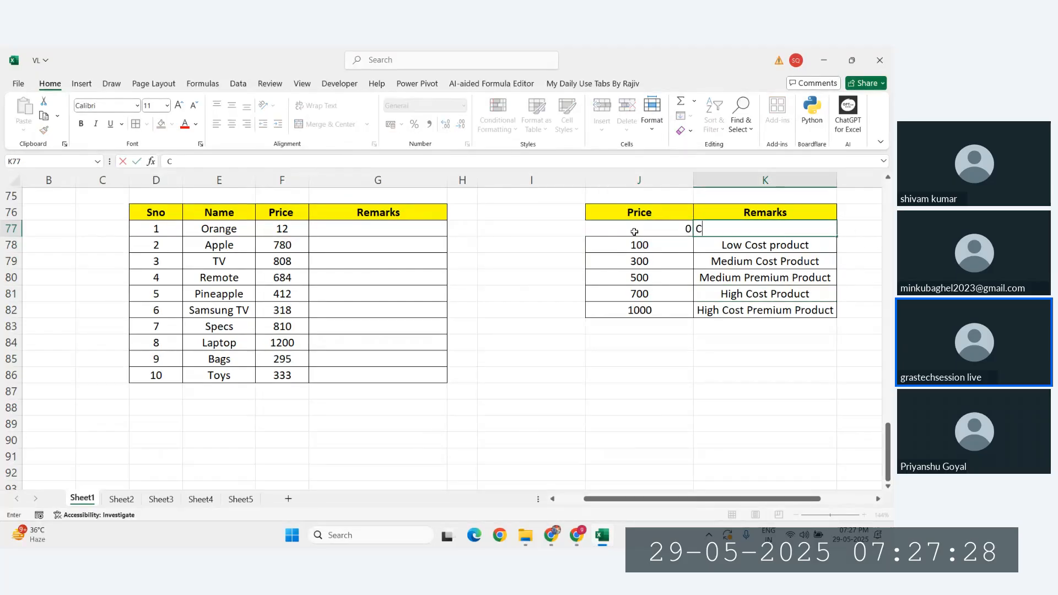
type("heap products")
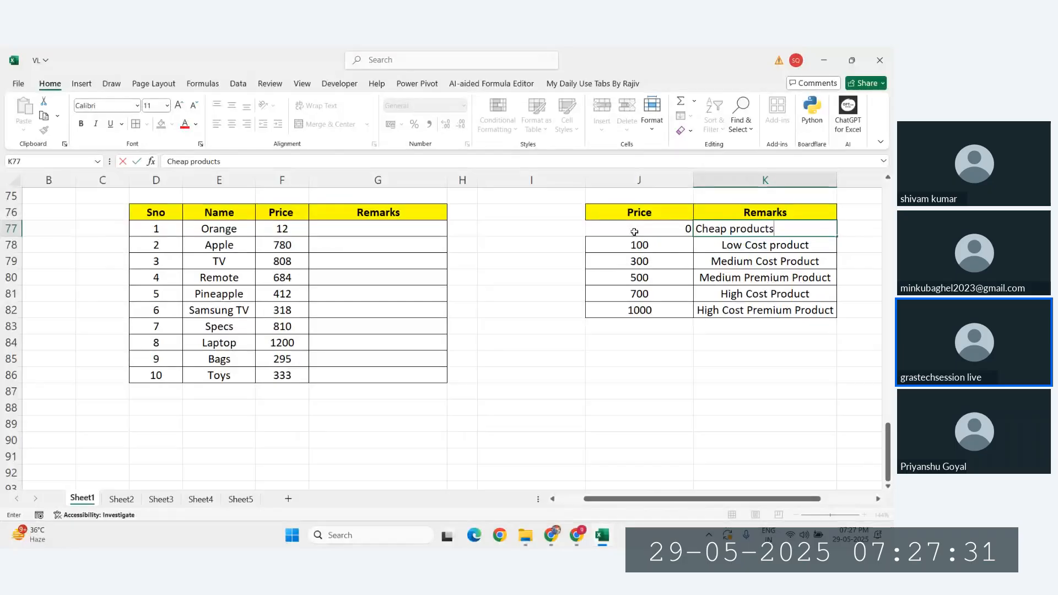
key("Return")
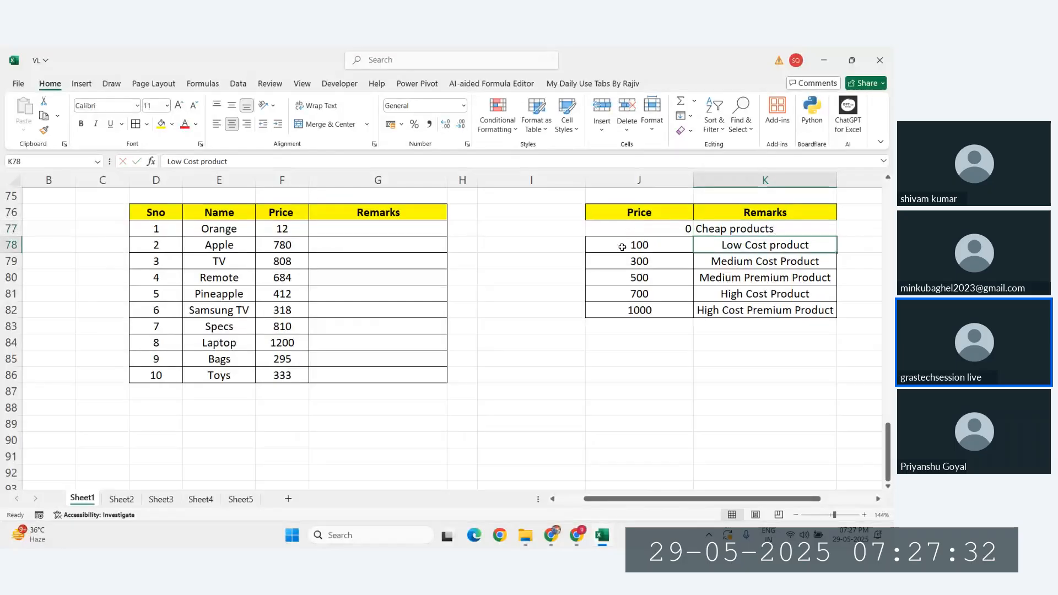
Copy the cell formatting of J78:K78 onto the new lookup row J77:K77 with Format Painter
left_click_drag(623, 244, 716, 245)
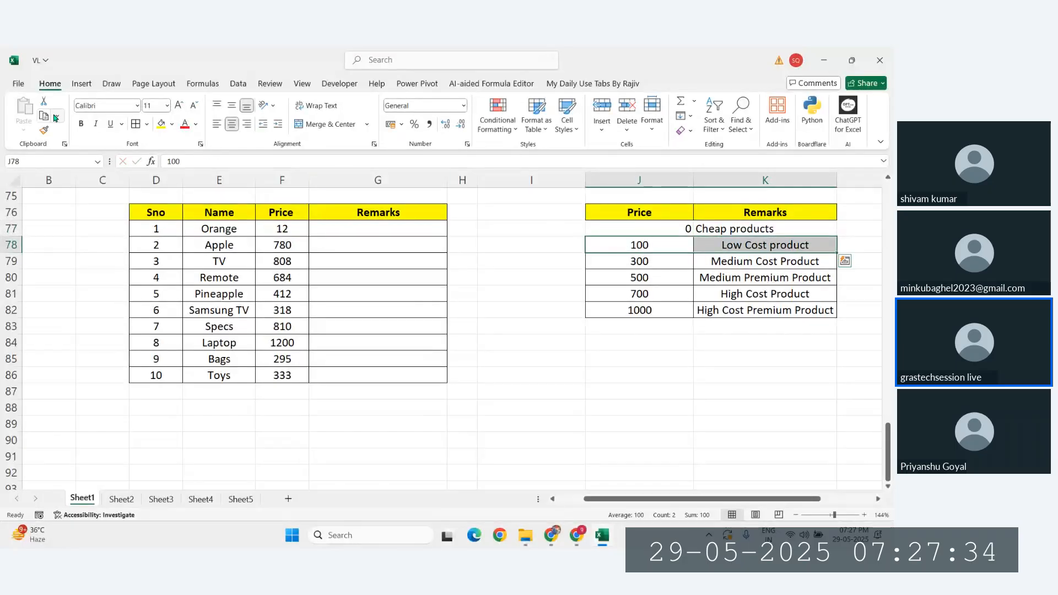
left_click(43, 130)
left_click(607, 226)
left_click(669, 291)
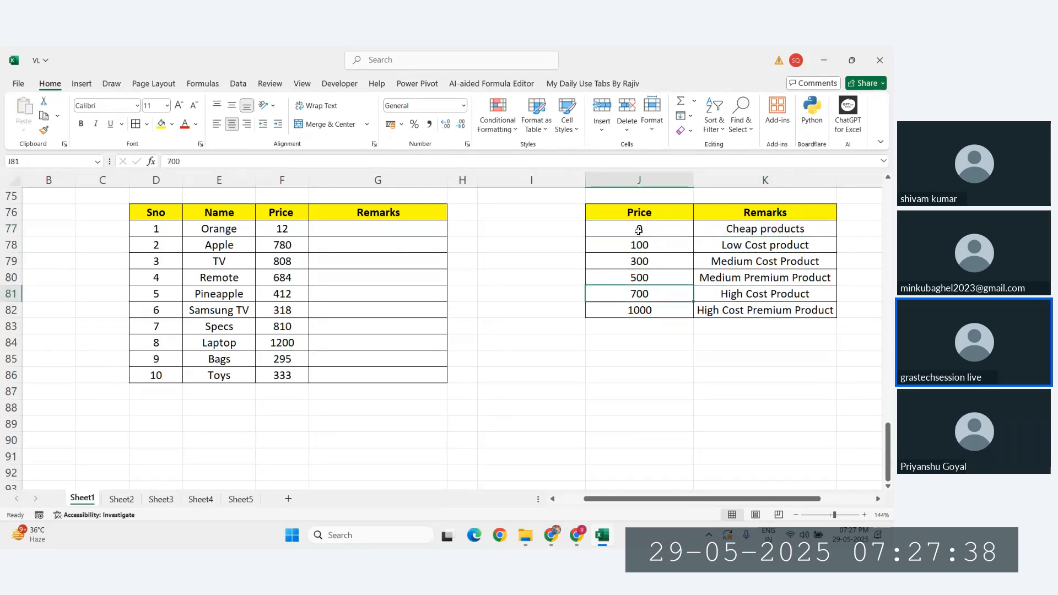
Enter =VLOOKUP(F77,$J$76:$K$82,2,1) in G77 and fill it down through G86
left_click_drag(366, 228, 381, 371)
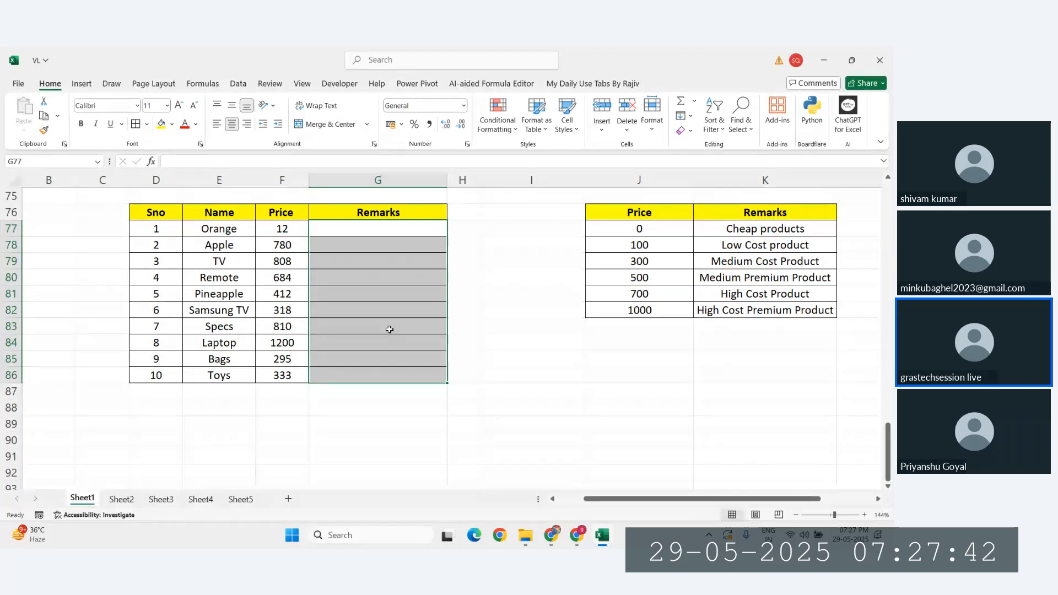
left_click(370, 227)
type("=vl")
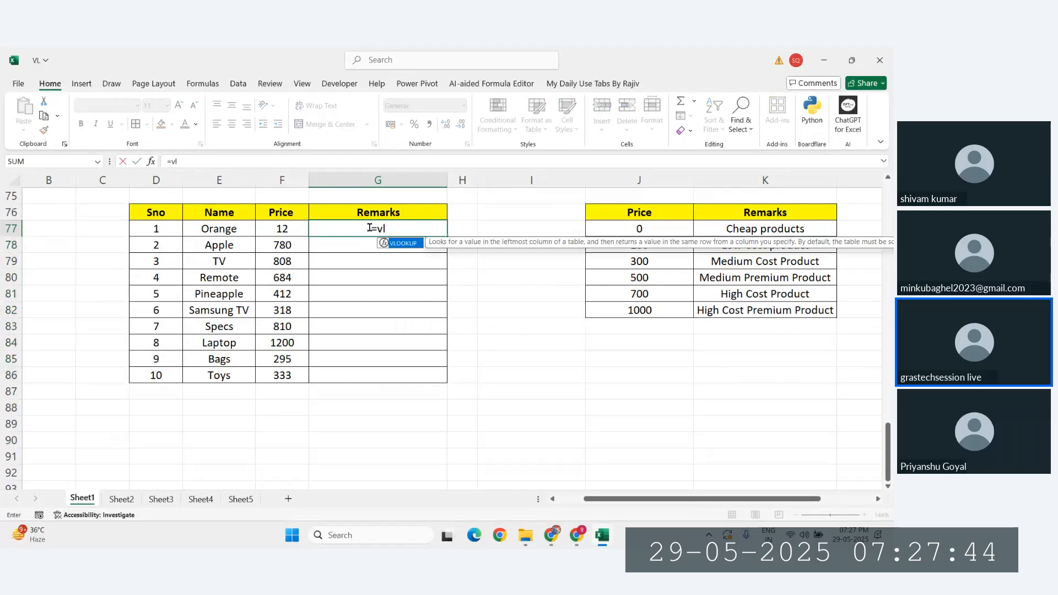
key("Tab")
left_click(282, 229)
type(",")
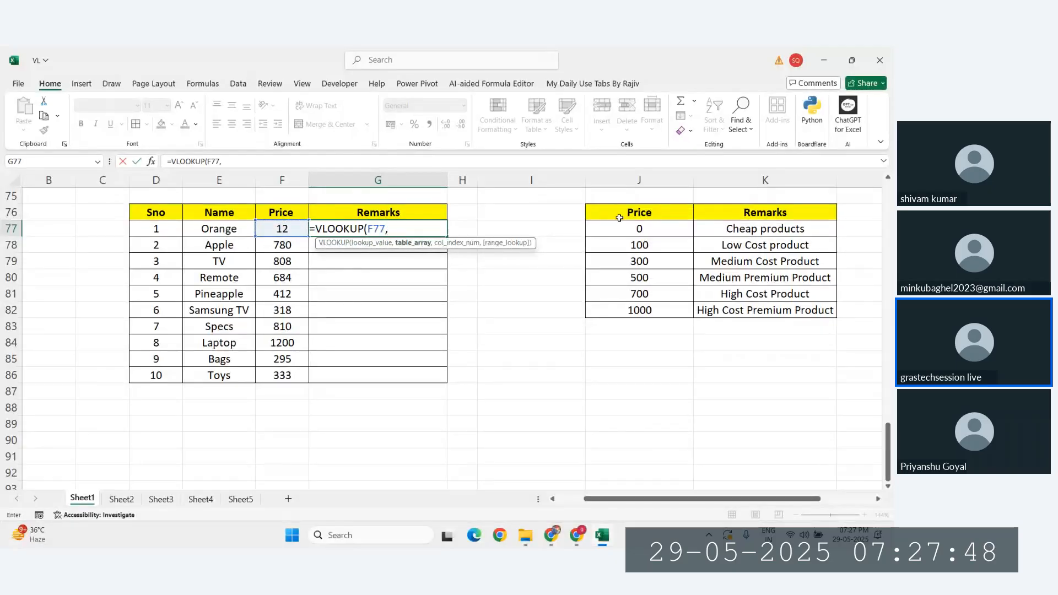
left_click_drag(618, 214, 772, 315)
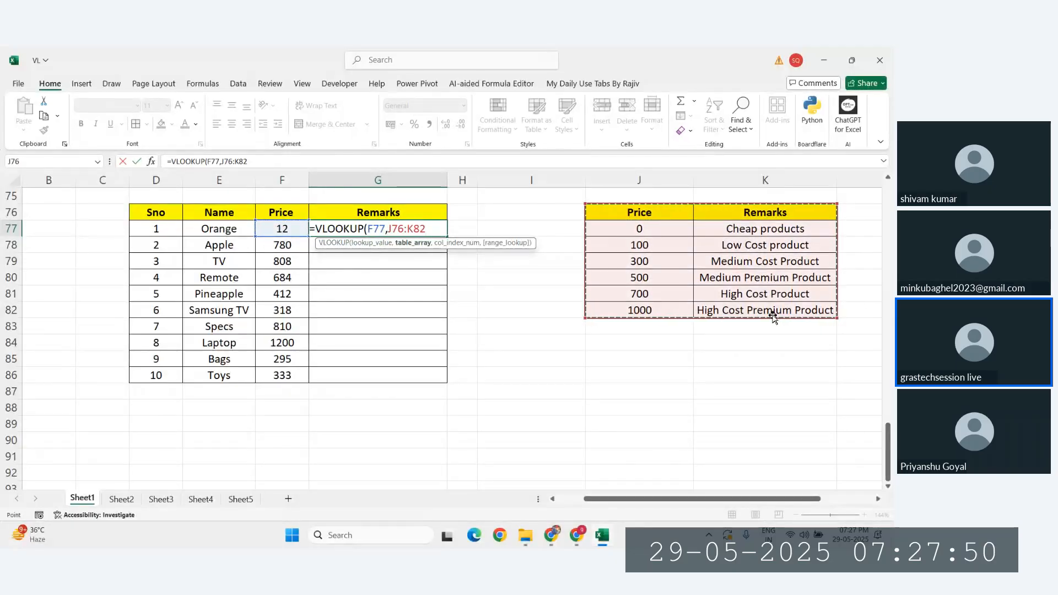
key("F4")
type(",")
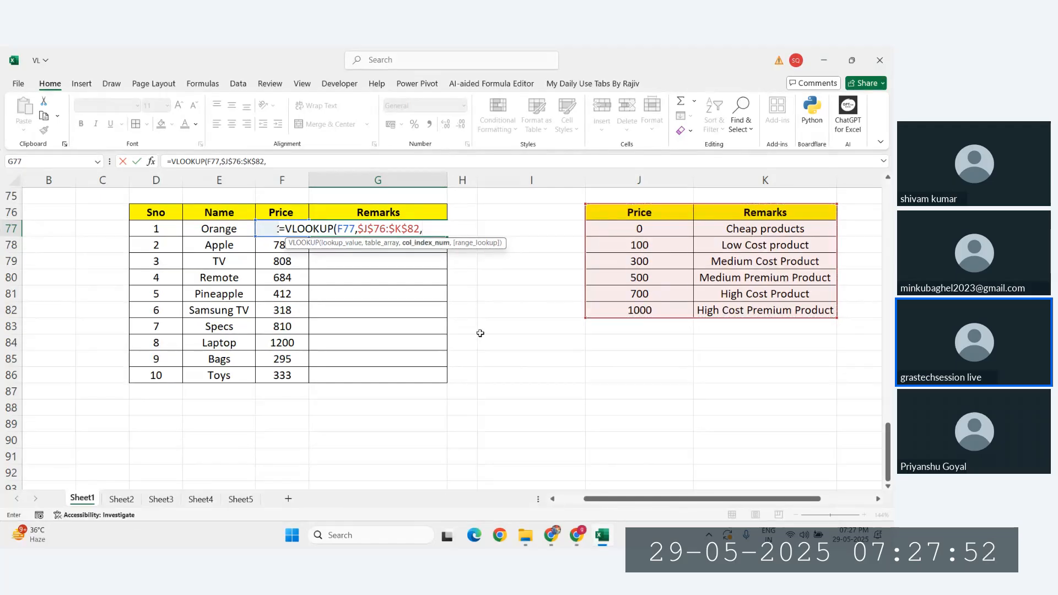
type("2,1")
key("Return")
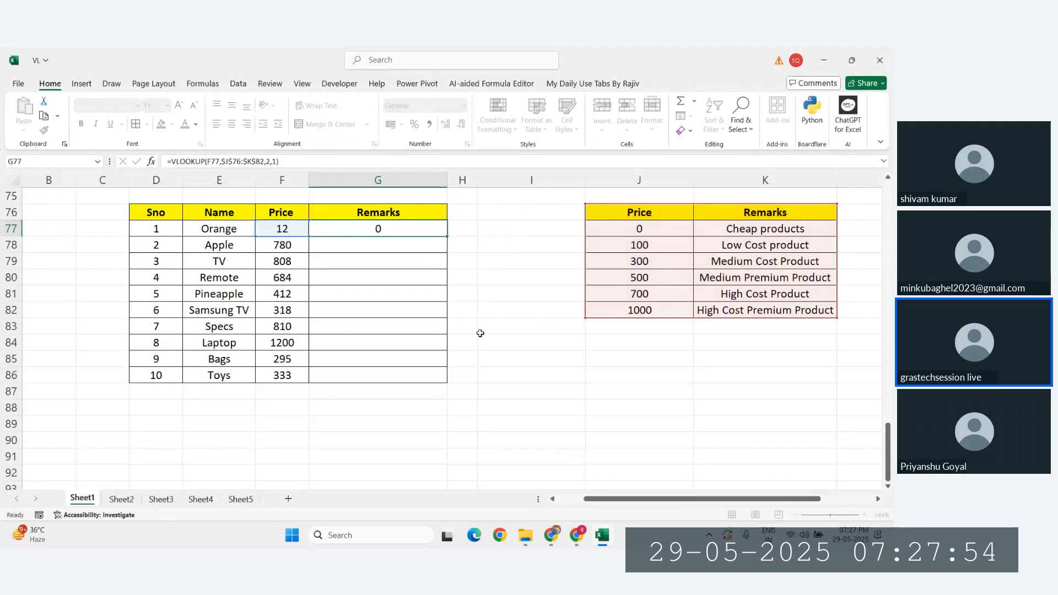
left_click(411, 222)
double_click(447, 236)
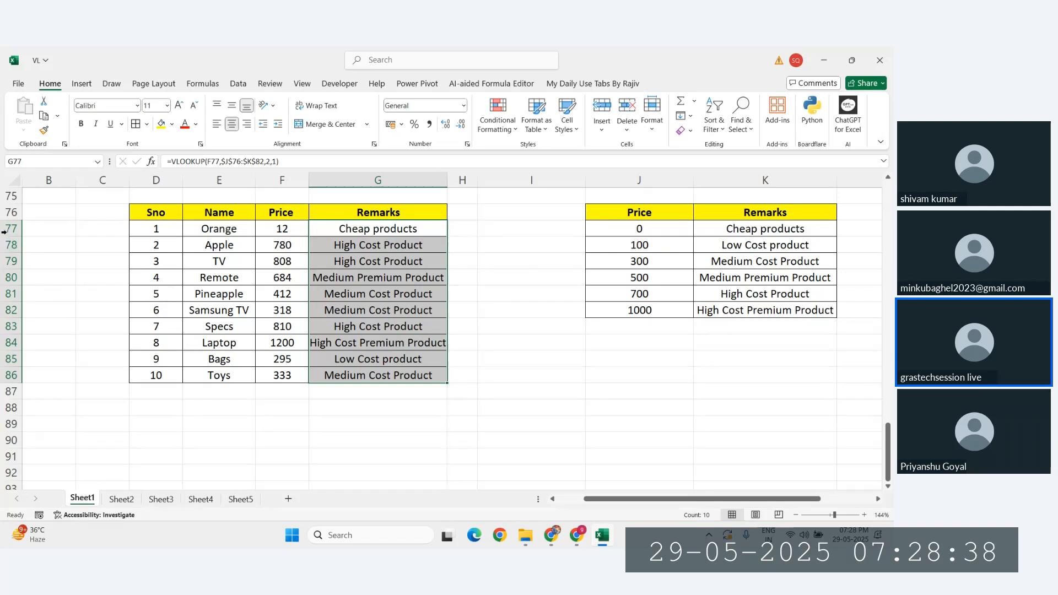
Review row 77 and the price brackets in J78:K82 against the Remarks column of the lower item table
left_click(4, 229)
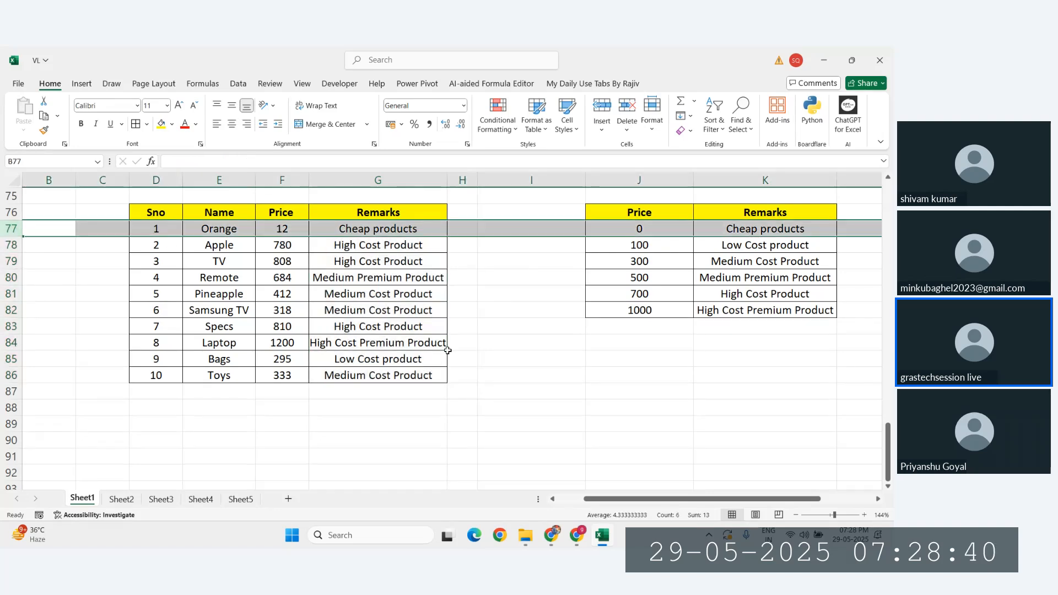
left_click_drag(620, 245, 792, 320)
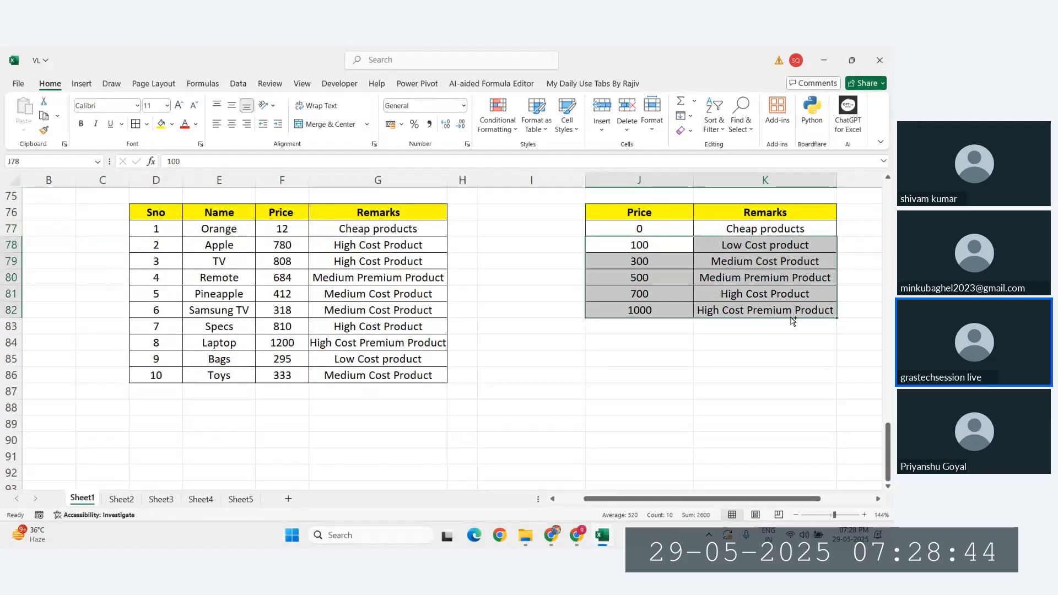
key("ctrl+c")
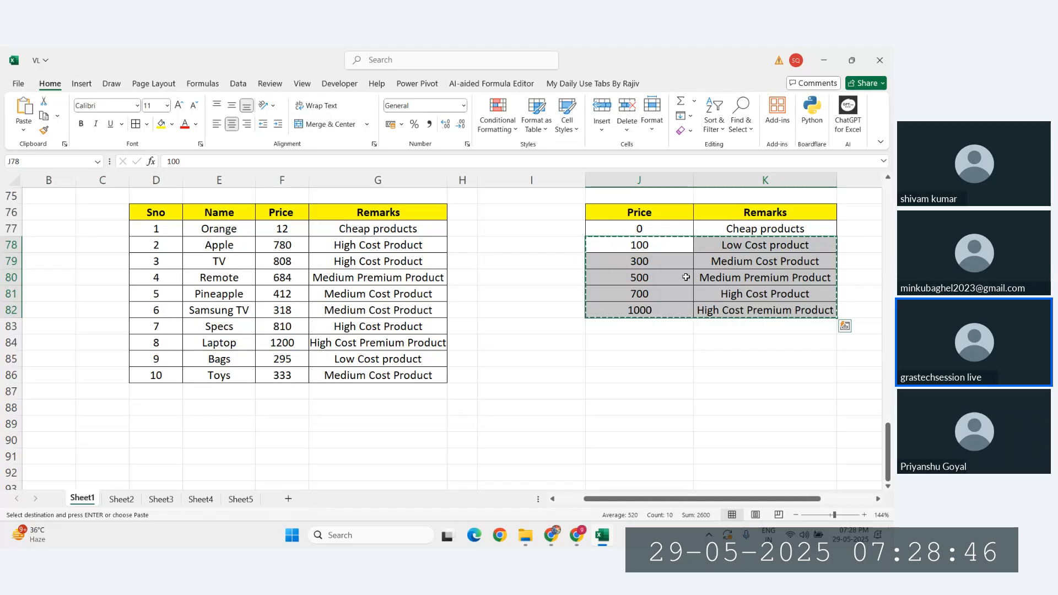
key("Escape")
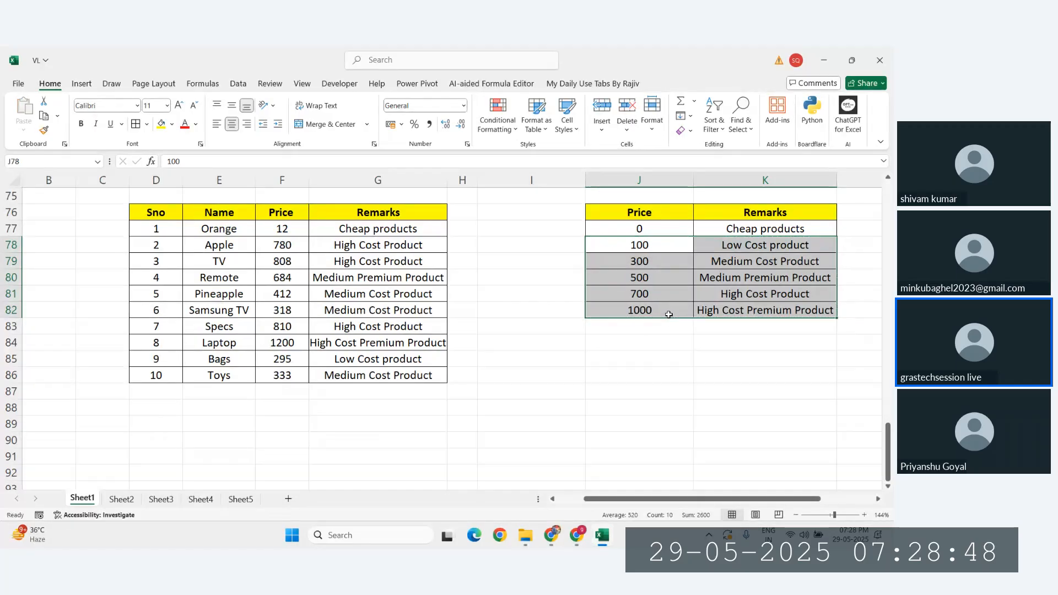
left_click(653, 324)
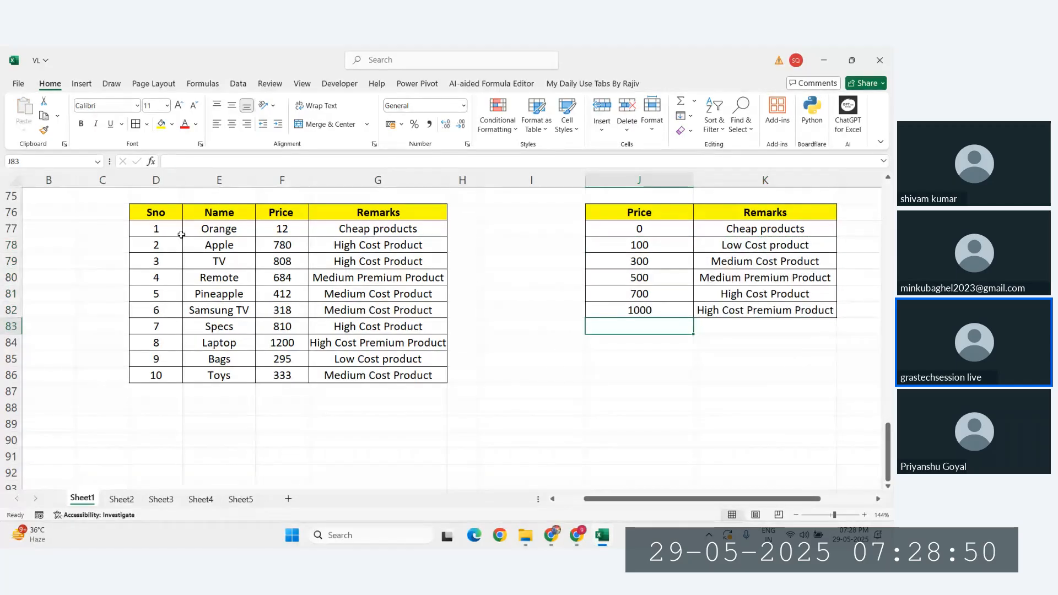
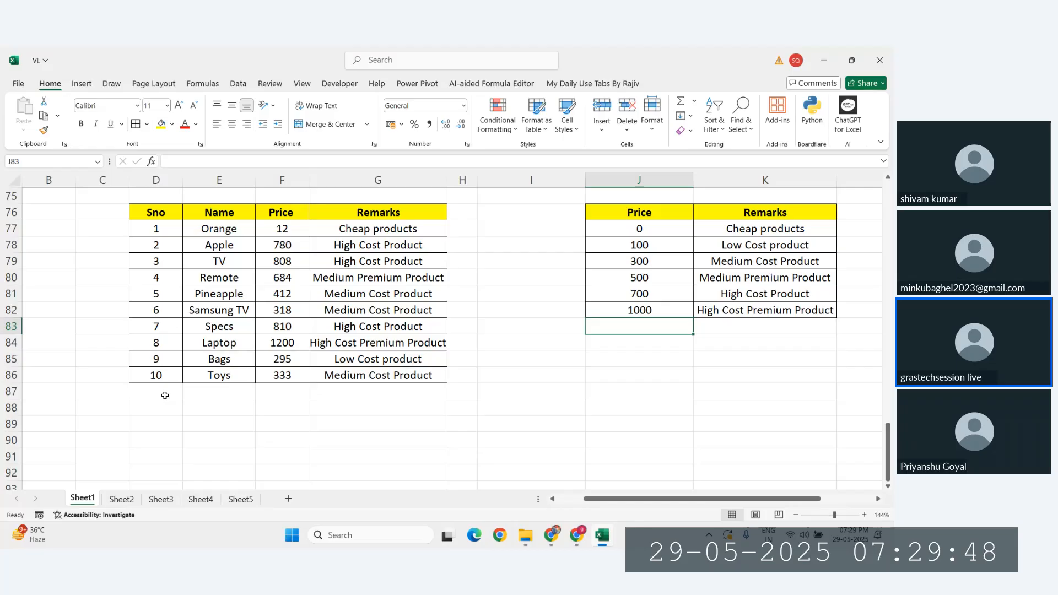
left_click(333, 470)
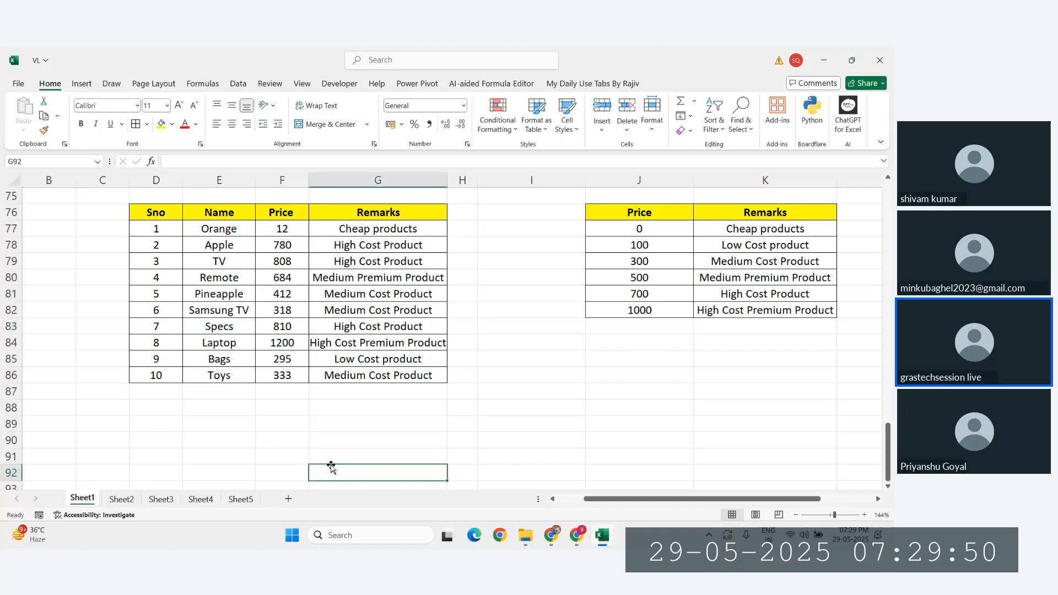
left_click(375, 228)
left_click(408, 213)
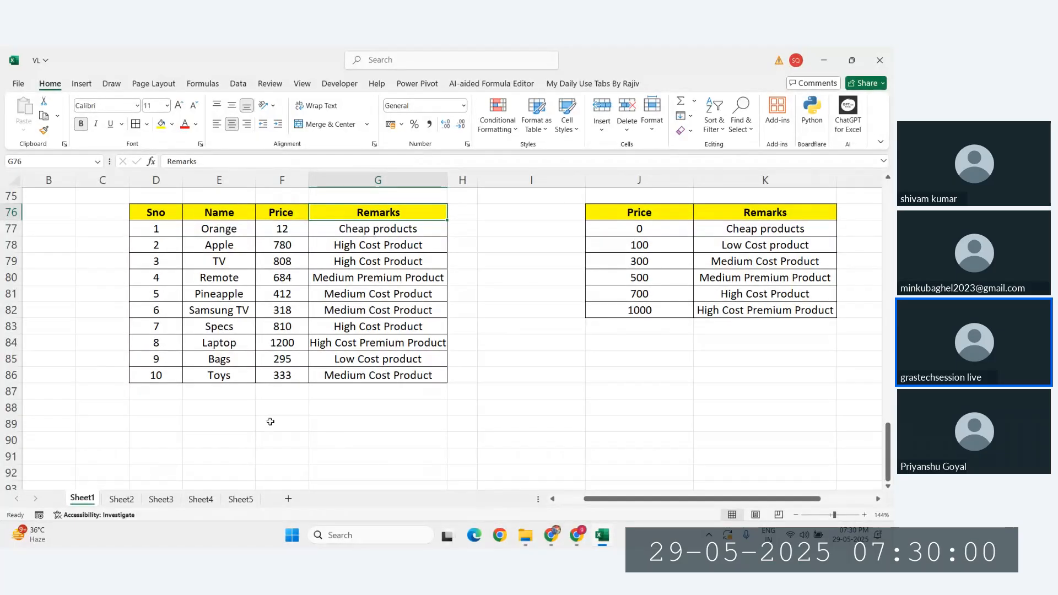
Compare the item tables at D54 and D76, checking the lookup range J77:K82 and the VLOOKUP remarks in column G
scroll(260, 419, "down", 1)
scroll(265, 414, "up", 7)
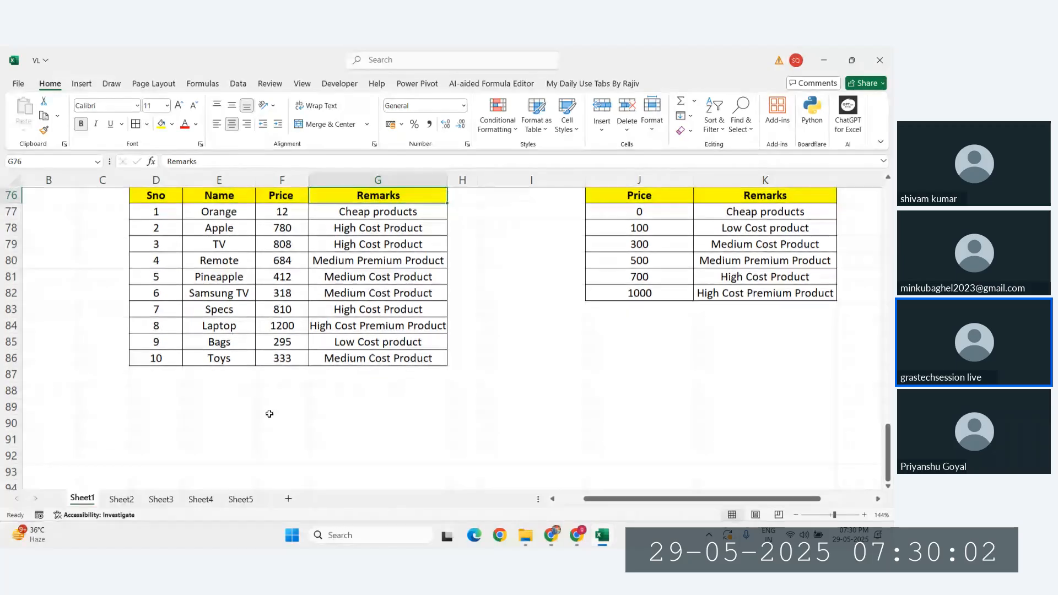
scroll(253, 316, "up", 2)
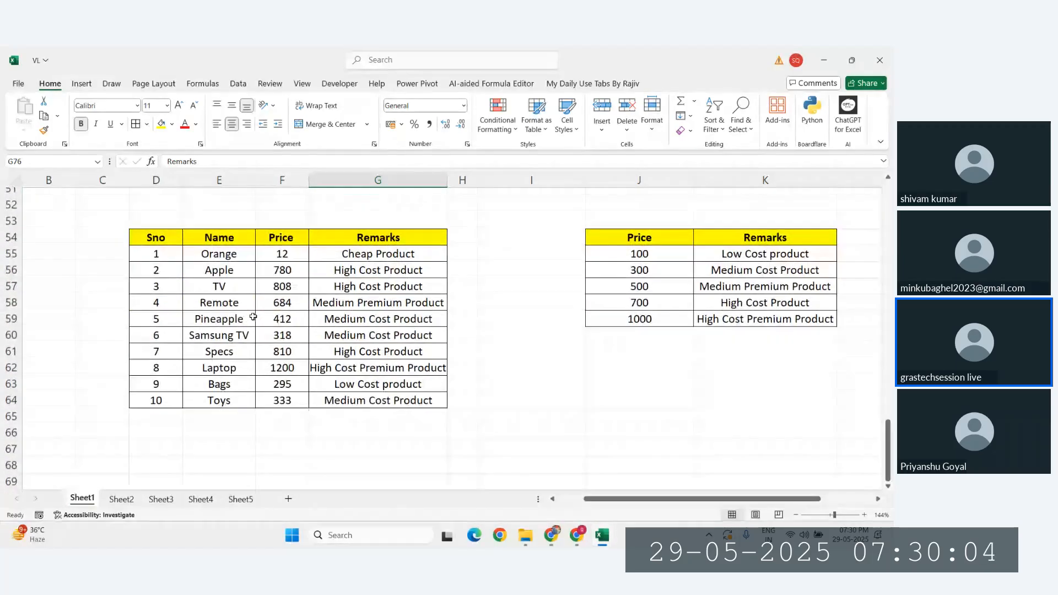
scroll(253, 317, "down", 2)
scroll(253, 316, "down", 5)
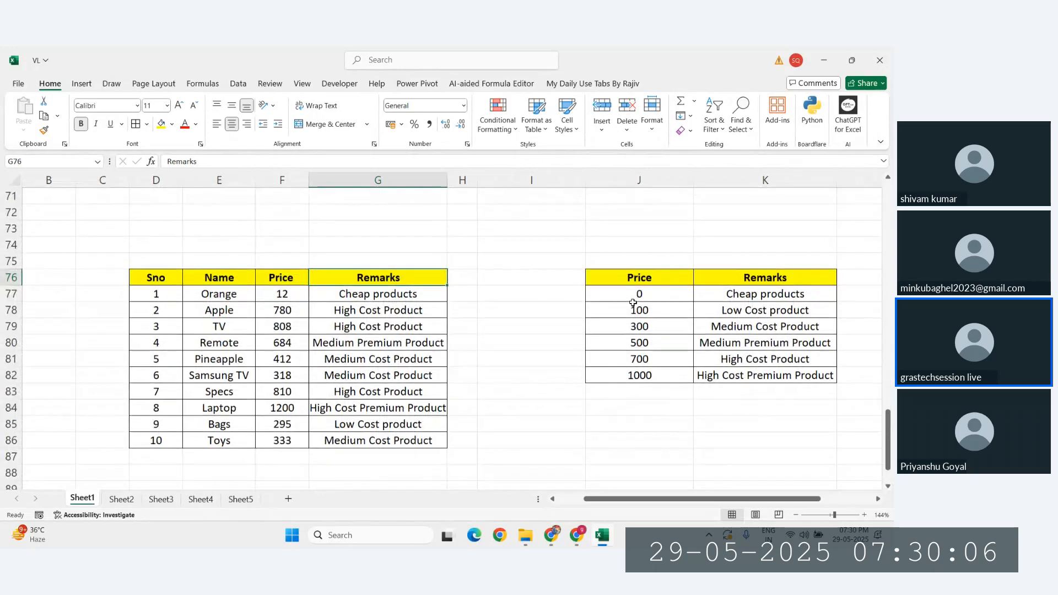
left_click_drag(638, 295, 797, 381)
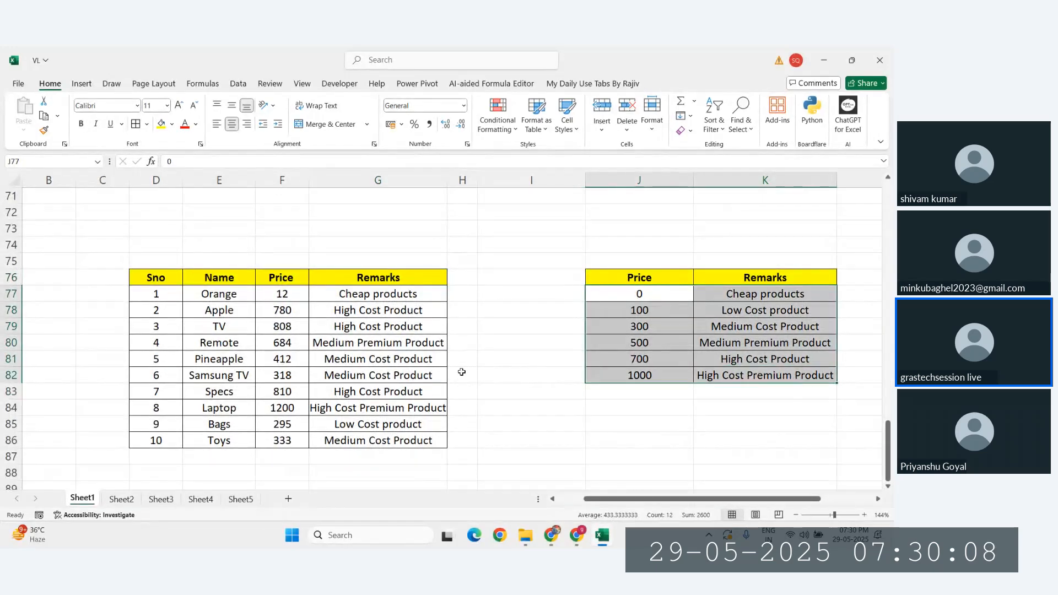
scroll(461, 371, "down", 3)
scroll(270, 325, "up", 1)
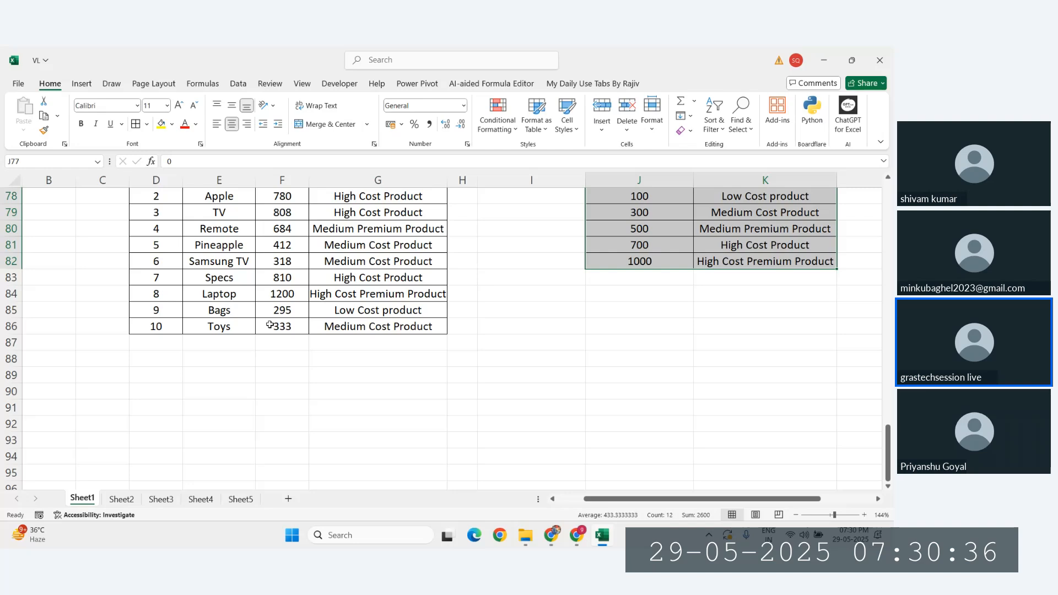
scroll(270, 326, "up", 1)
left_click(344, 314)
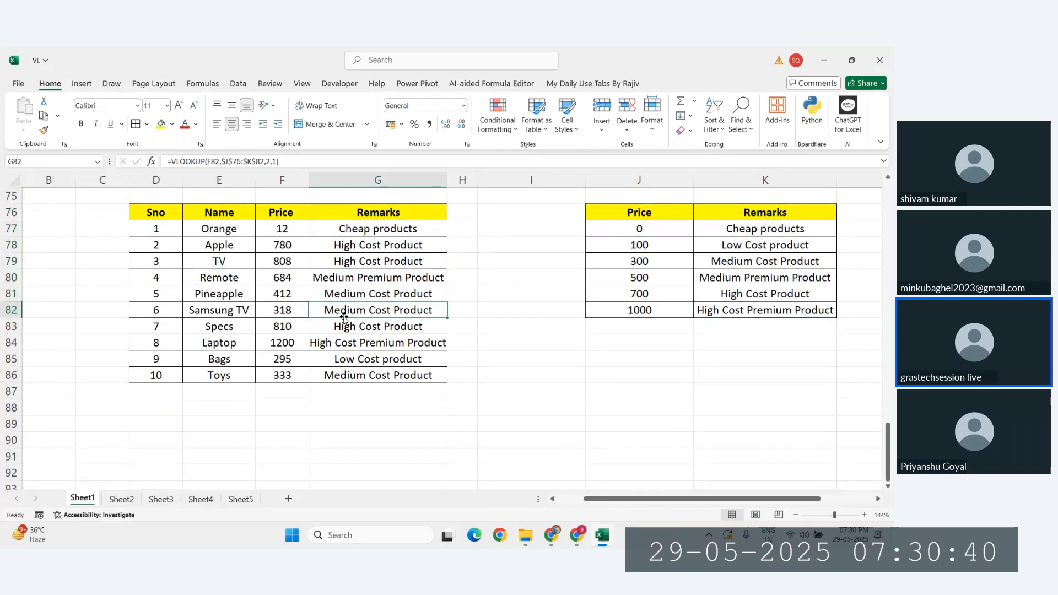
left_click_drag(409, 229, 407, 339)
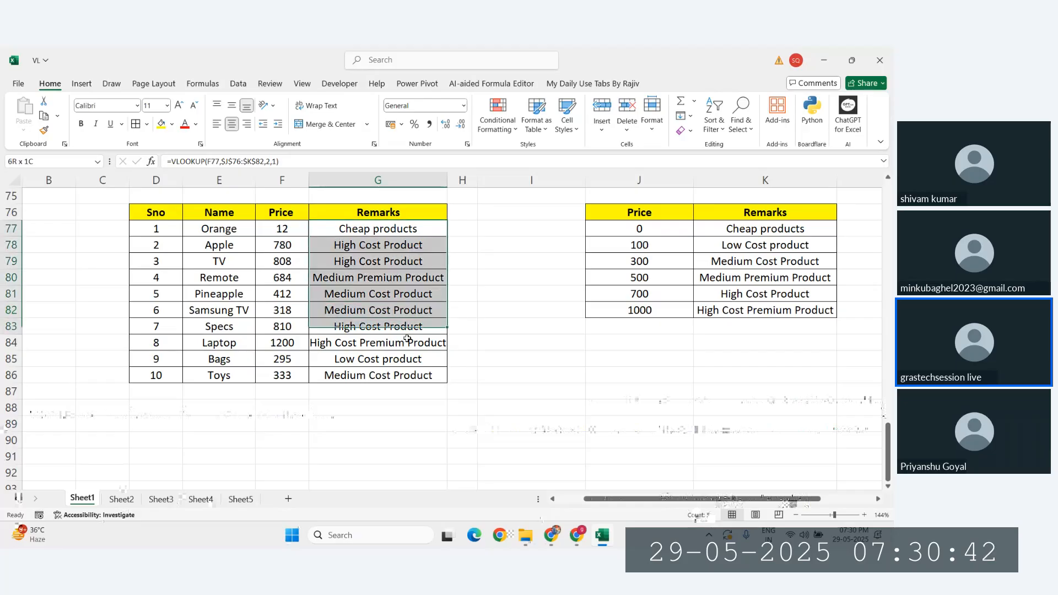
Examine the duplicate EID E102 in the employee table at C35:G40 and the single-record lookup beside it
scroll(408, 342, "up", 15)
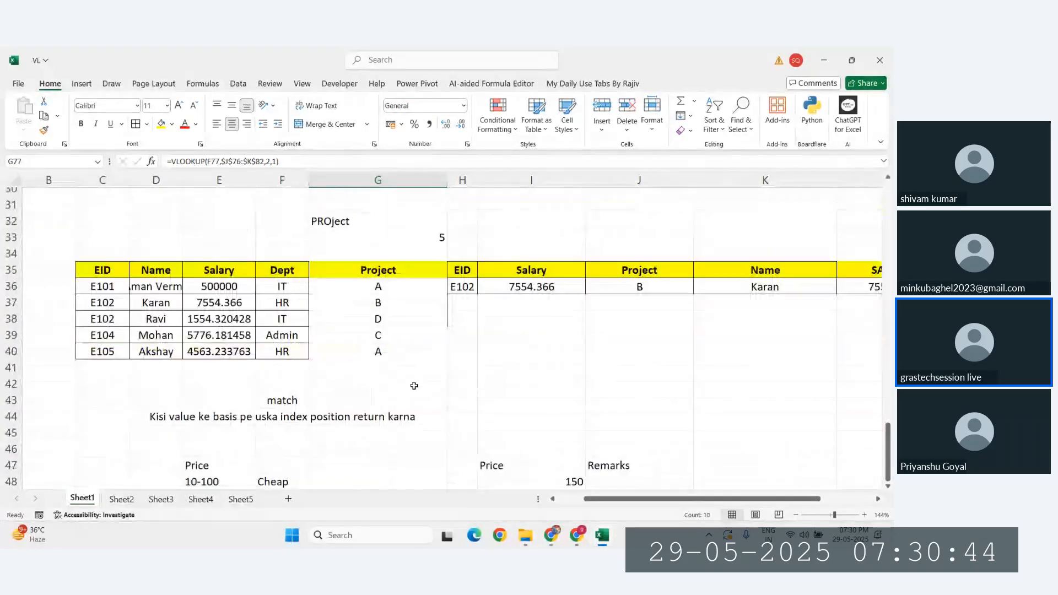
left_click(465, 298)
left_click(107, 323)
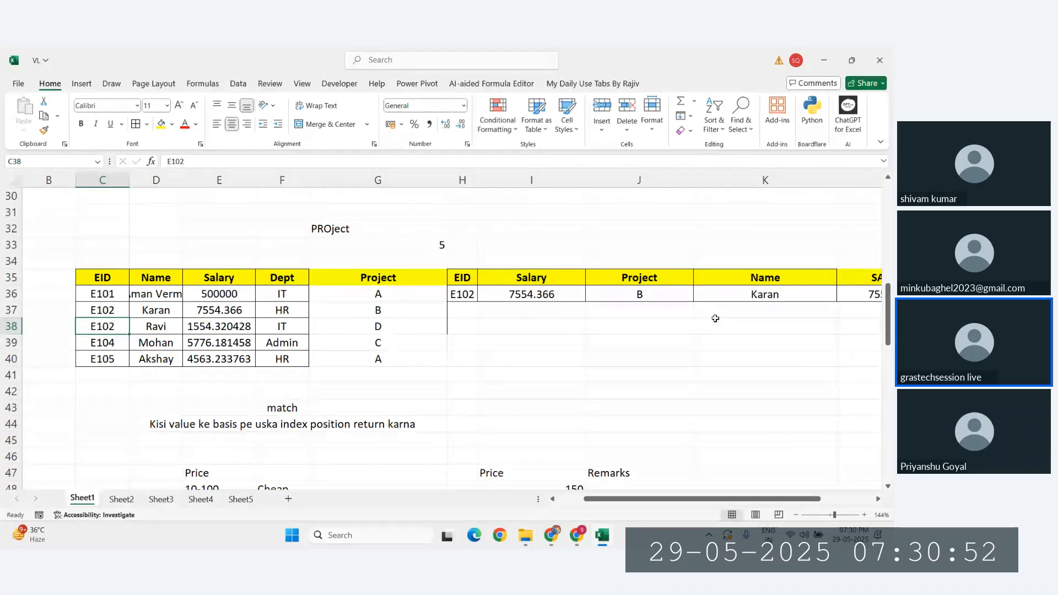
scroll(716, 319, "down", 2)
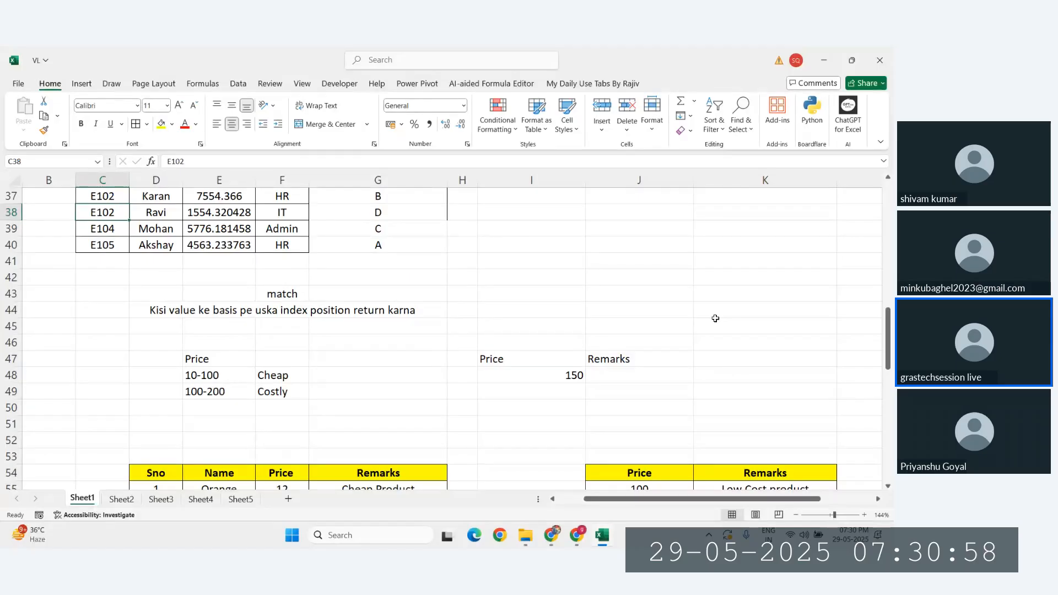
Compare the item prices in the table at D54 with the price brackets in J55:J59 and their Remarks header
scroll(715, 319, "up", 2)
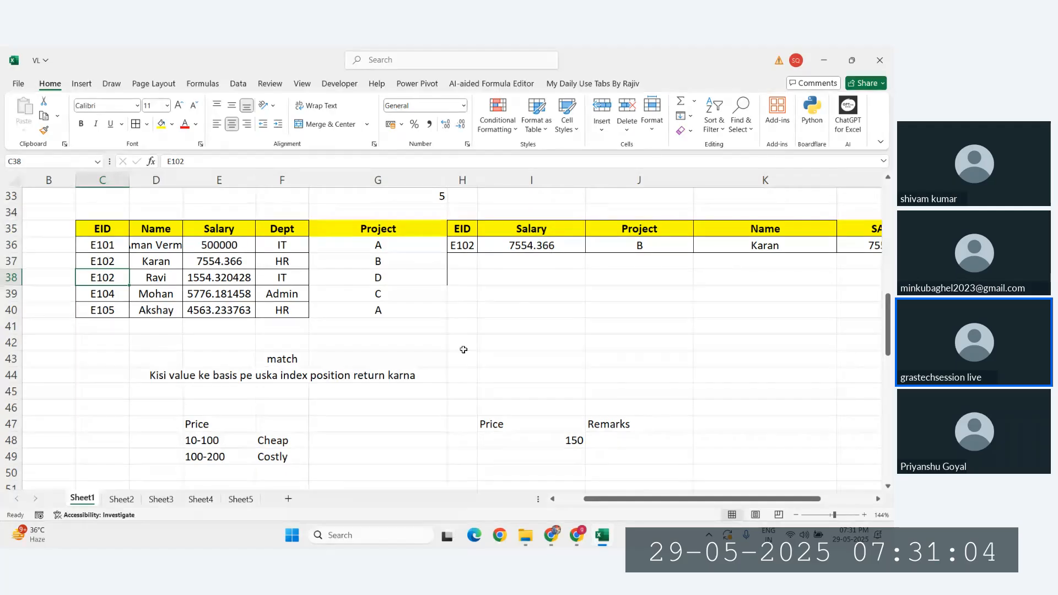
scroll(463, 348, "down", 7)
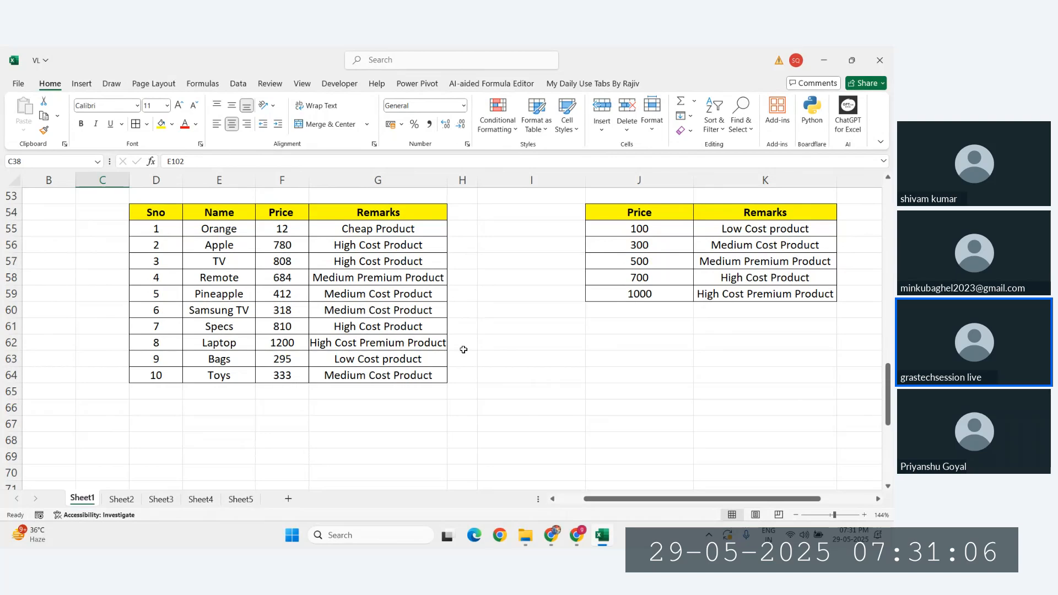
scroll(463, 349, "up", 1)
left_click_drag(281, 245, 284, 378)
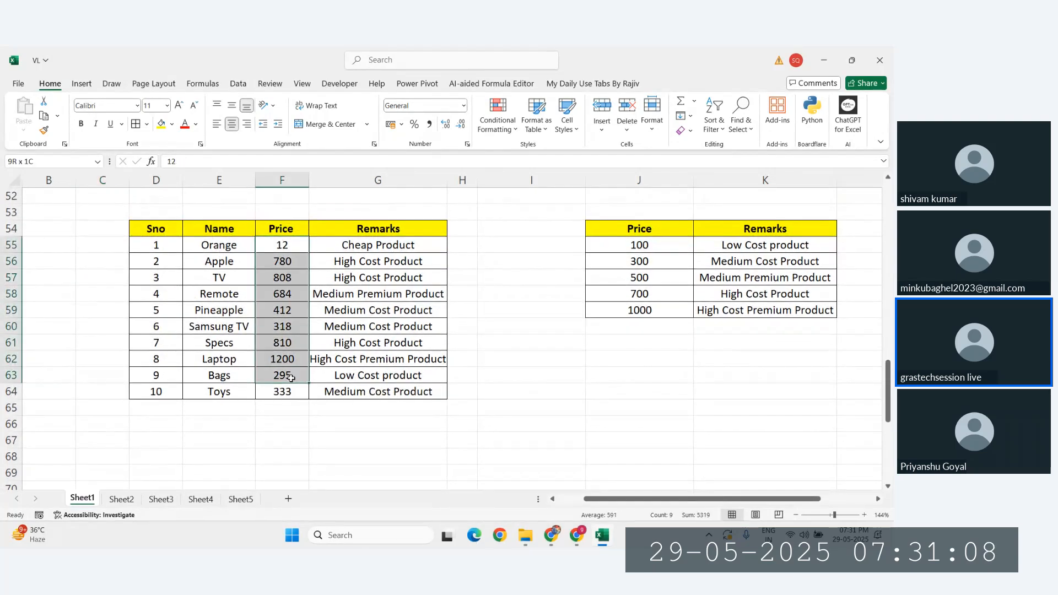
left_click_drag(648, 252, 648, 309)
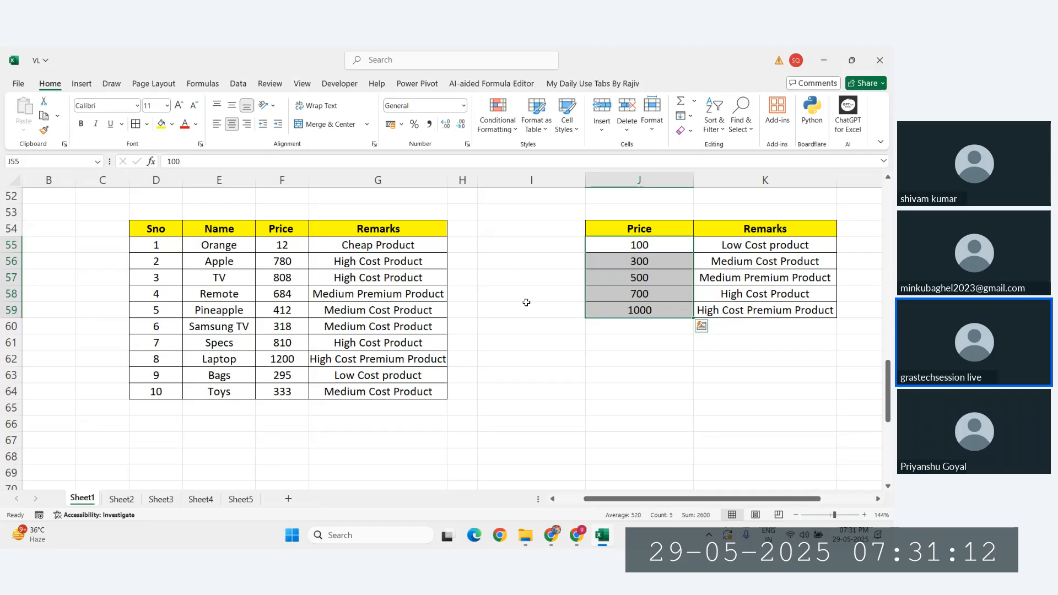
left_click(750, 228)
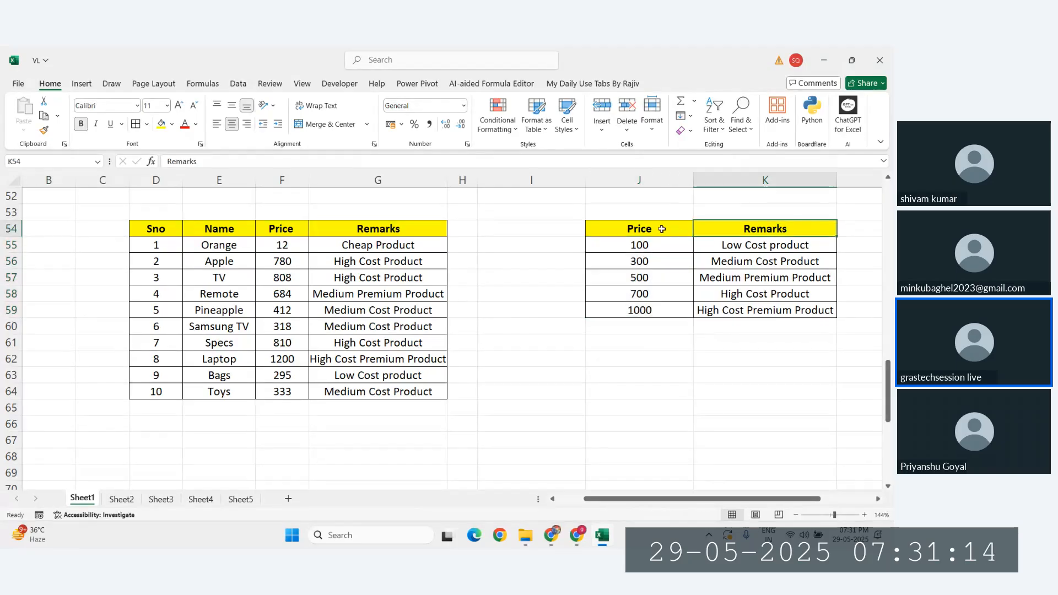
left_click_drag(661, 229, 787, 226)
left_click(355, 243)
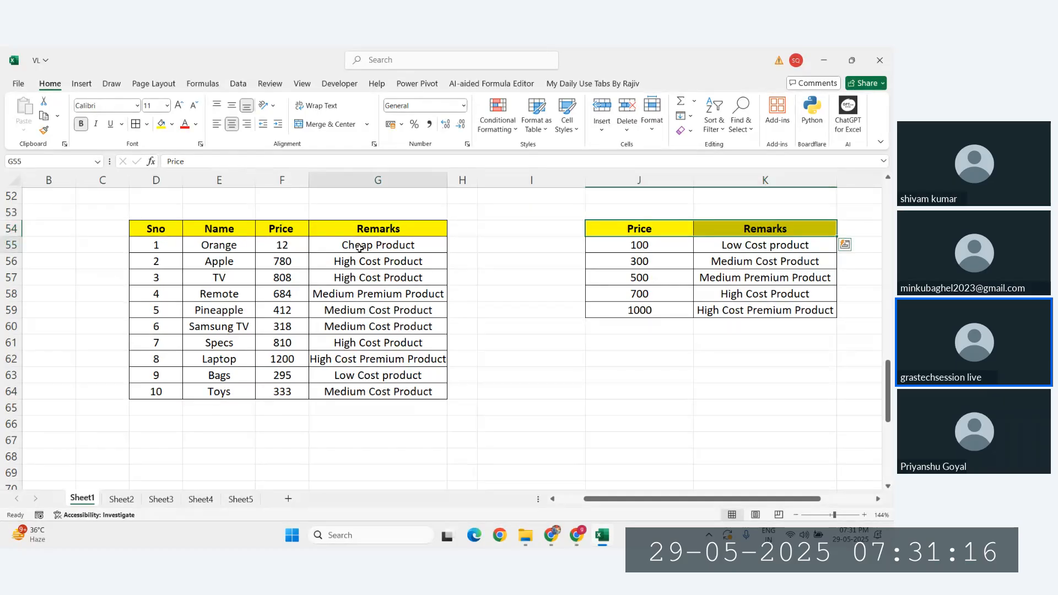
left_click(700, 234)
left_click(297, 246)
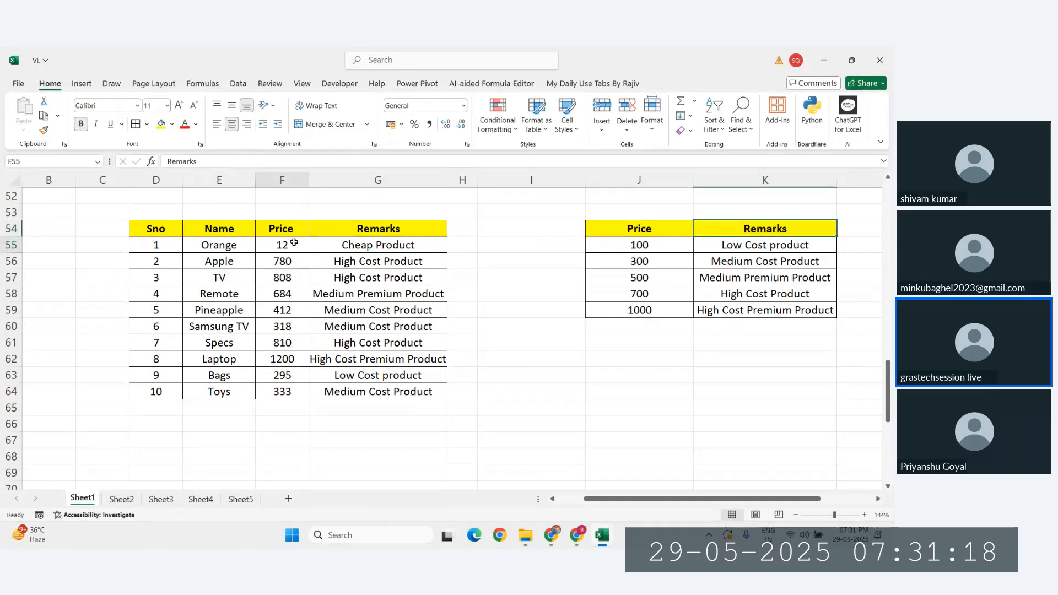
Examine the Price and Remarks columns of the bracket table J54:K59 and the IFERROR VLOOKUP formula in G63
left_click_drag(620, 223, 640, 312)
left_click_drag(740, 227, 775, 313)
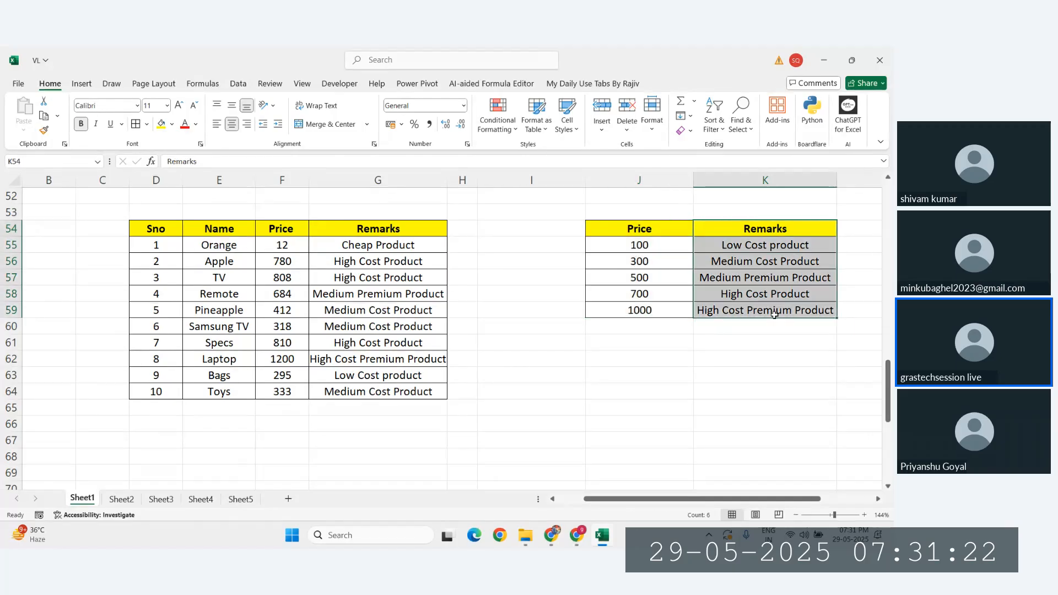
left_click_drag(639, 232, 655, 314)
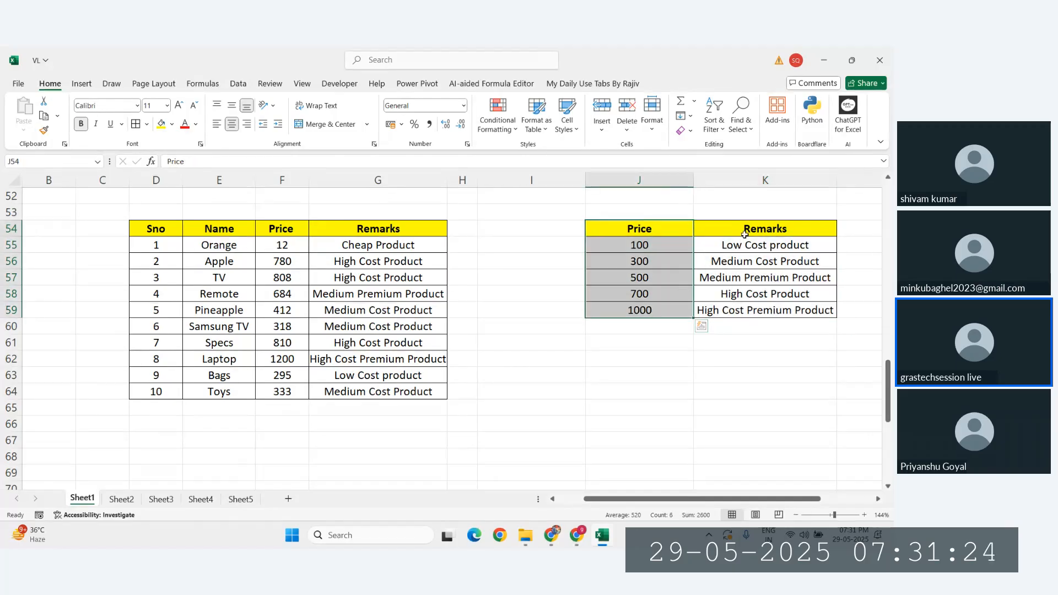
left_click_drag(745, 234, 763, 312)
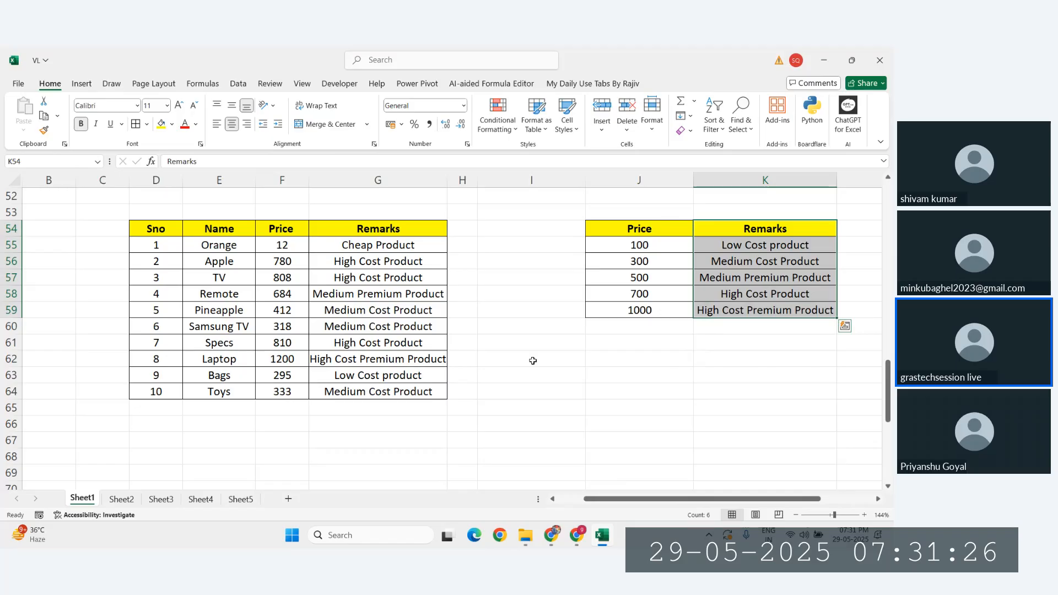
left_click(437, 375)
scroll(436, 377, "down", 1)
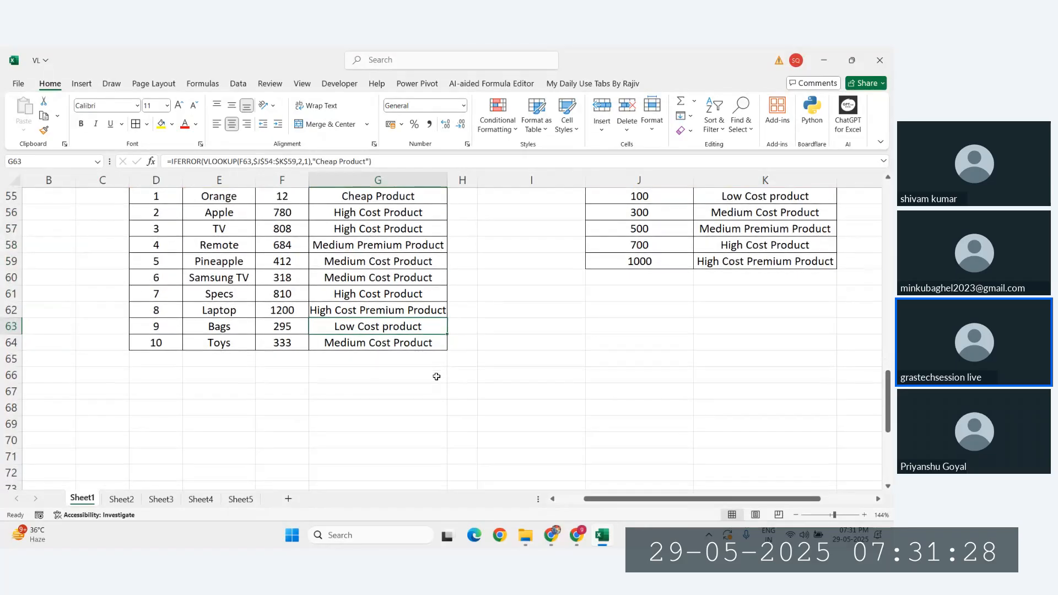
scroll(436, 377, "up", 1)
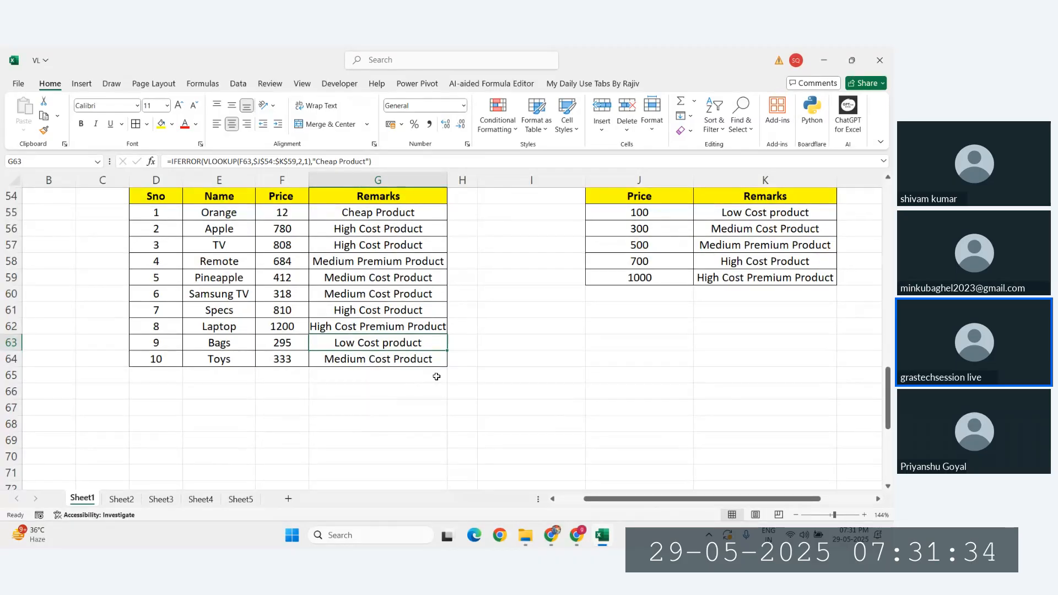
Review the function list in B3:B6 and the employee table at C9:F14 near the start of Sheet1
scroll(437, 377, "up", 12)
scroll(436, 376, "up", 6)
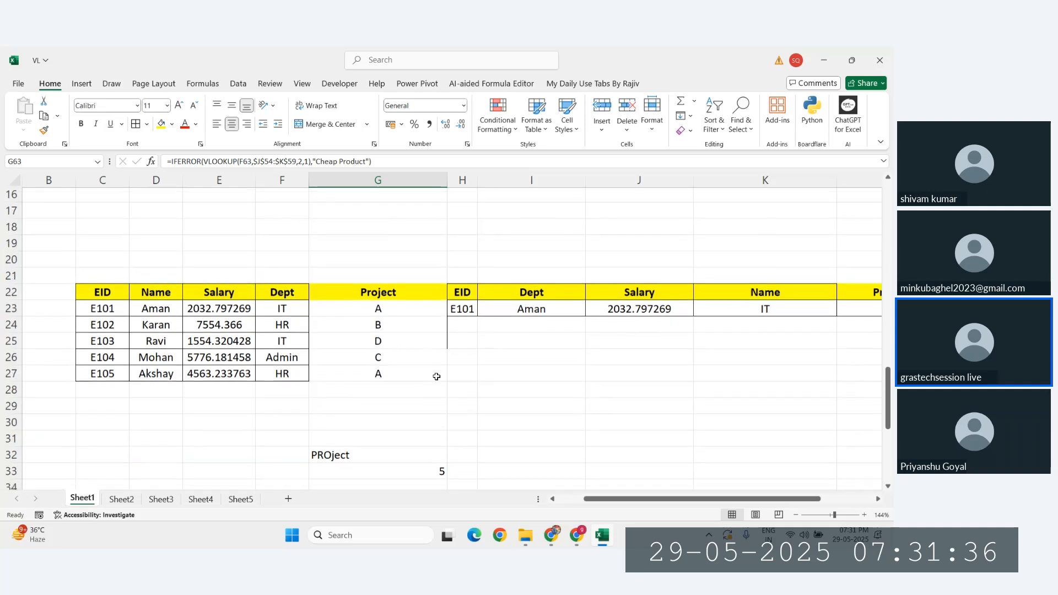
scroll(486, 395, "left", 1)
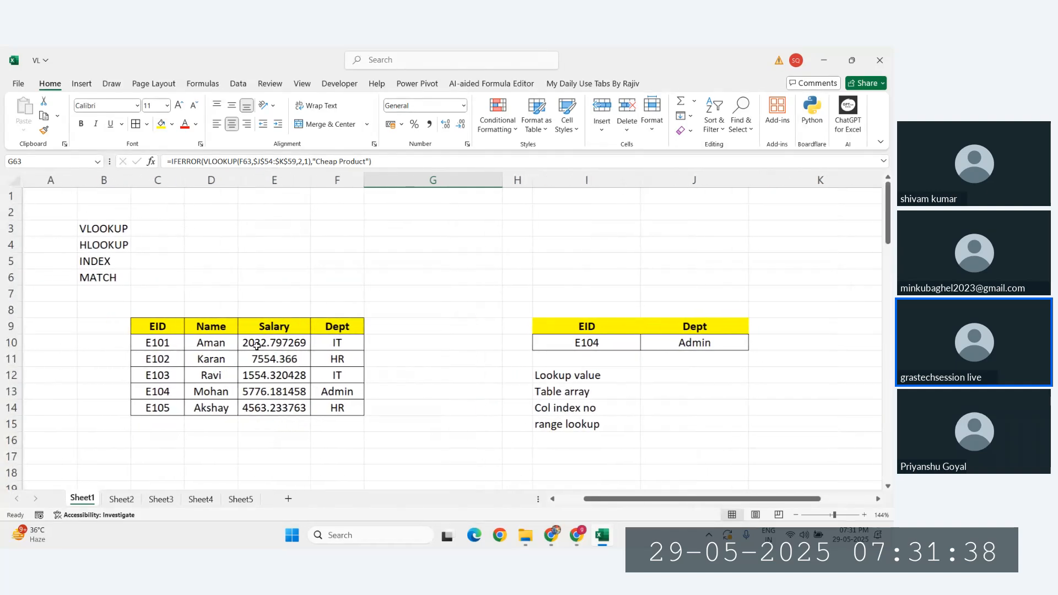
left_click_drag(138, 327, 323, 414)
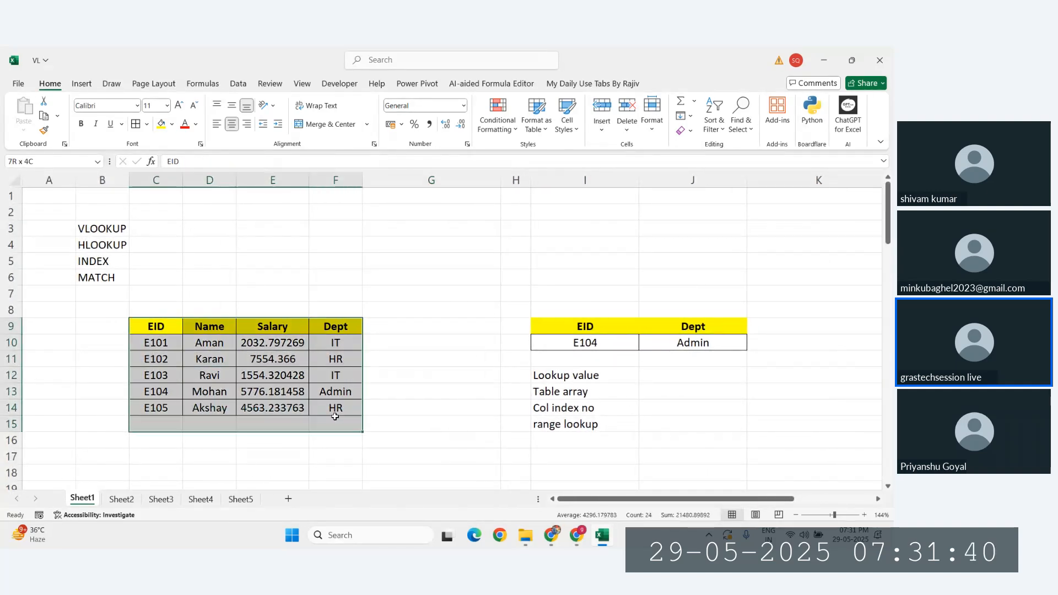
left_click(154, 259)
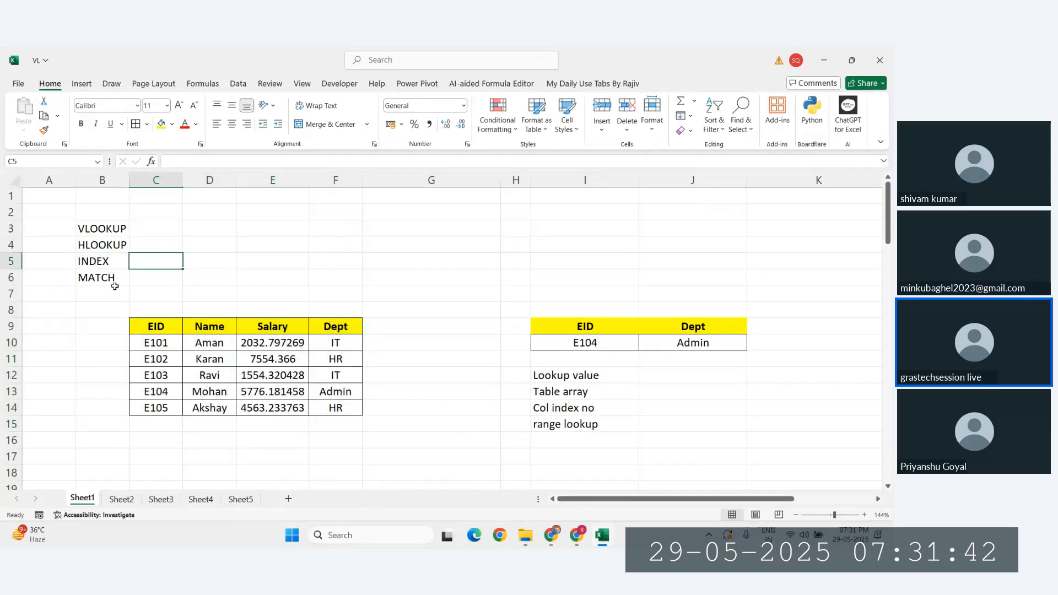
left_click_drag(97, 265, 98, 279)
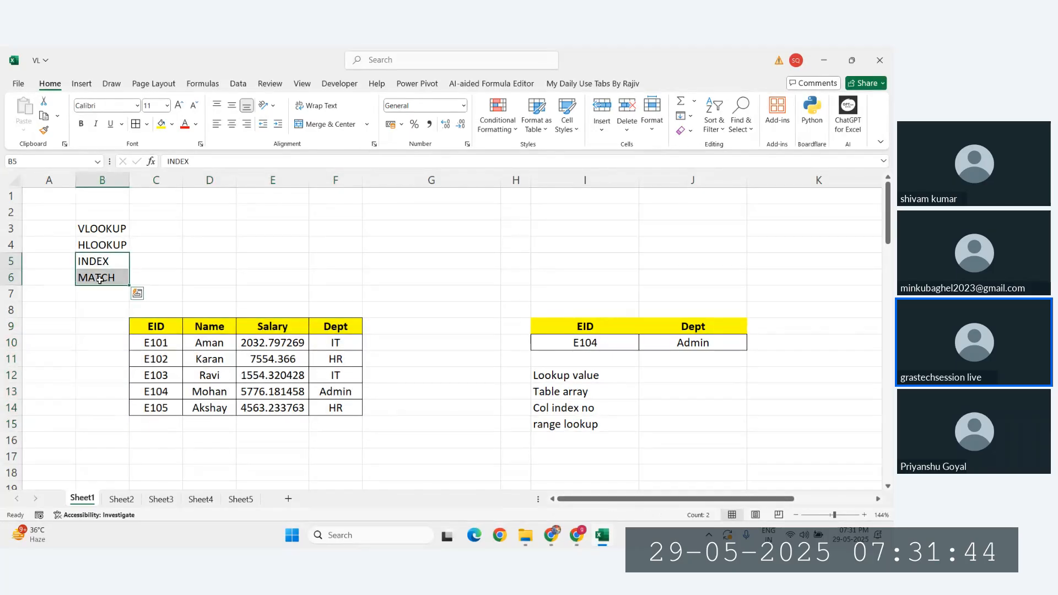
key("ctrl+c")
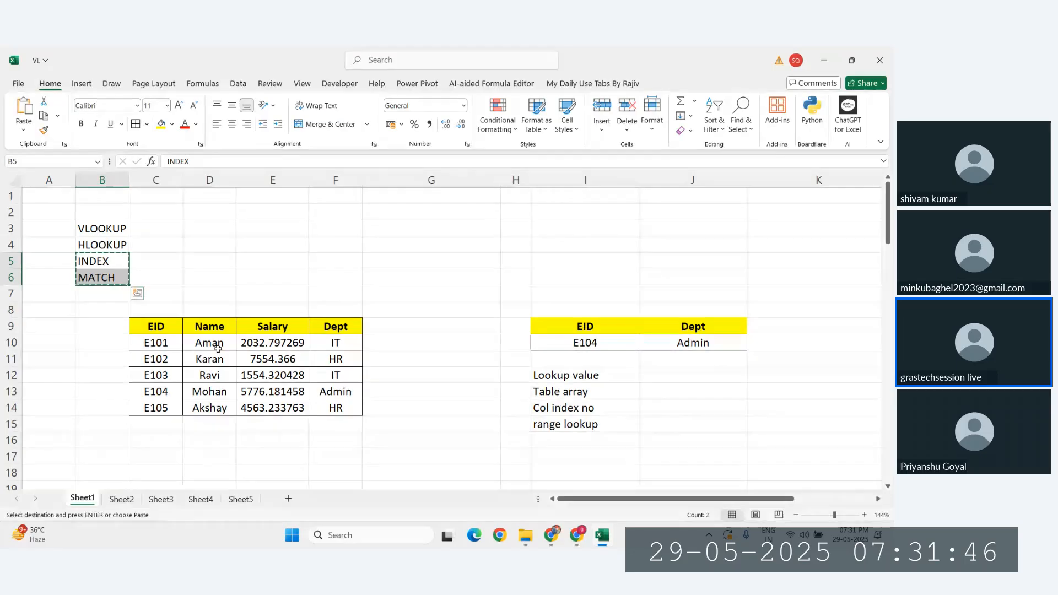
scroll(218, 349, "down", 4)
scroll(219, 348, "down", 20)
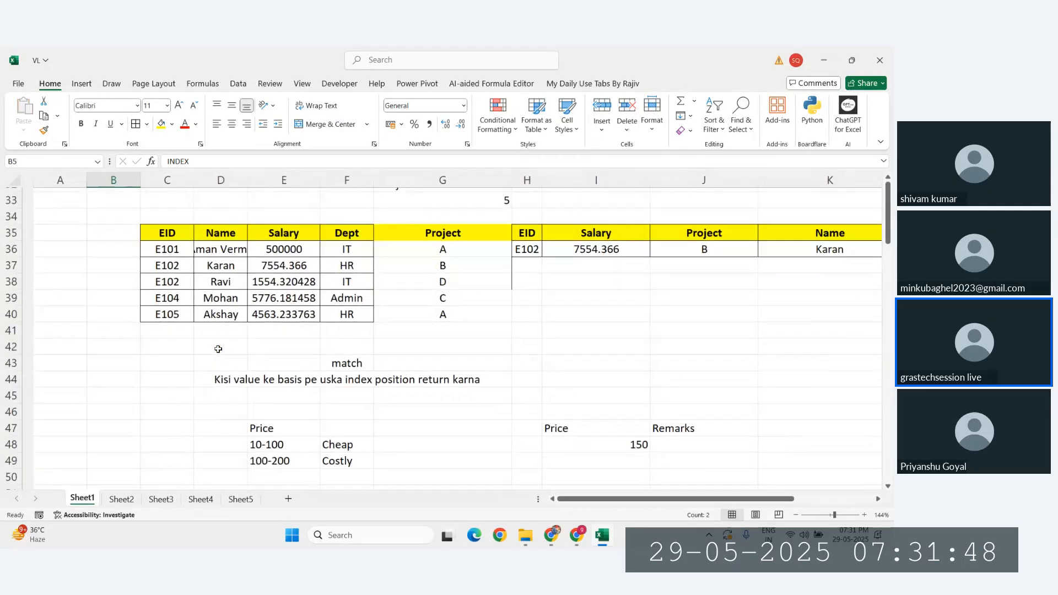
key("Escape")
Enter the labels Index in D96 and Match in D97, in the empty area below the existing tables
left_click(230, 257)
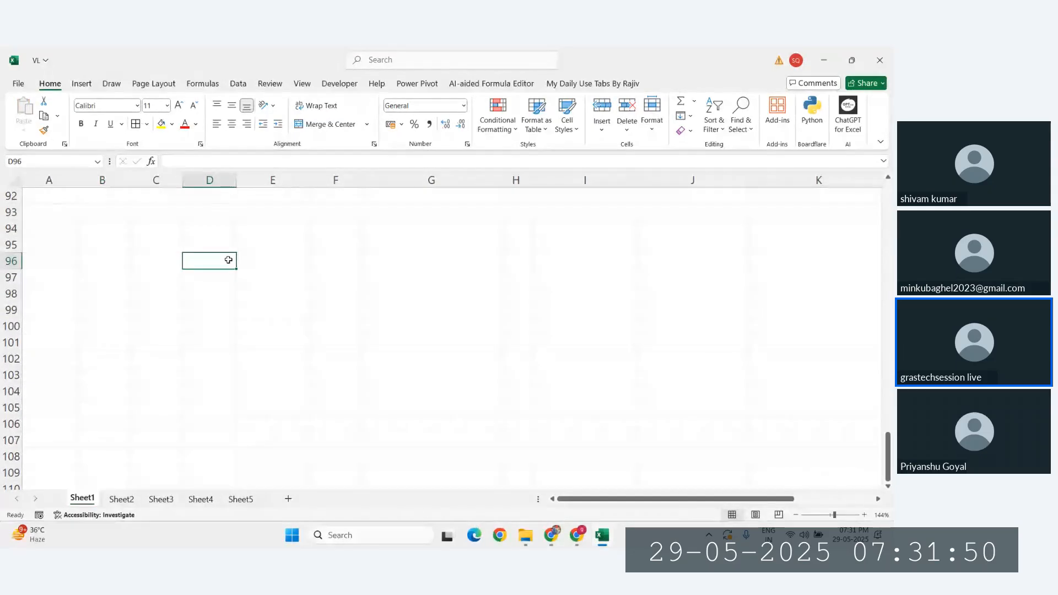
type("Ind")
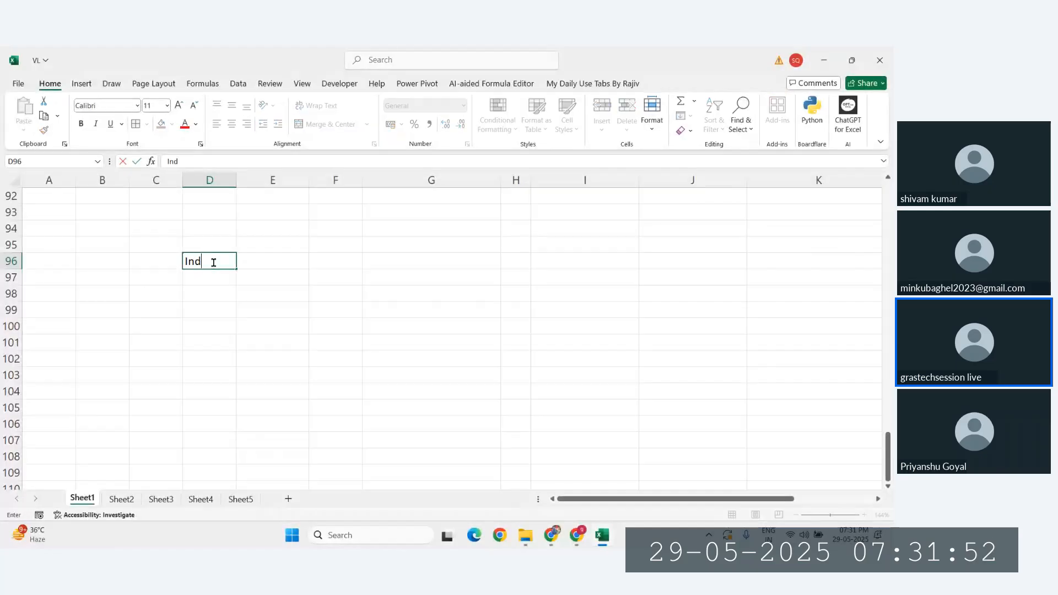
type("ex")
key("Return")
type("Match")
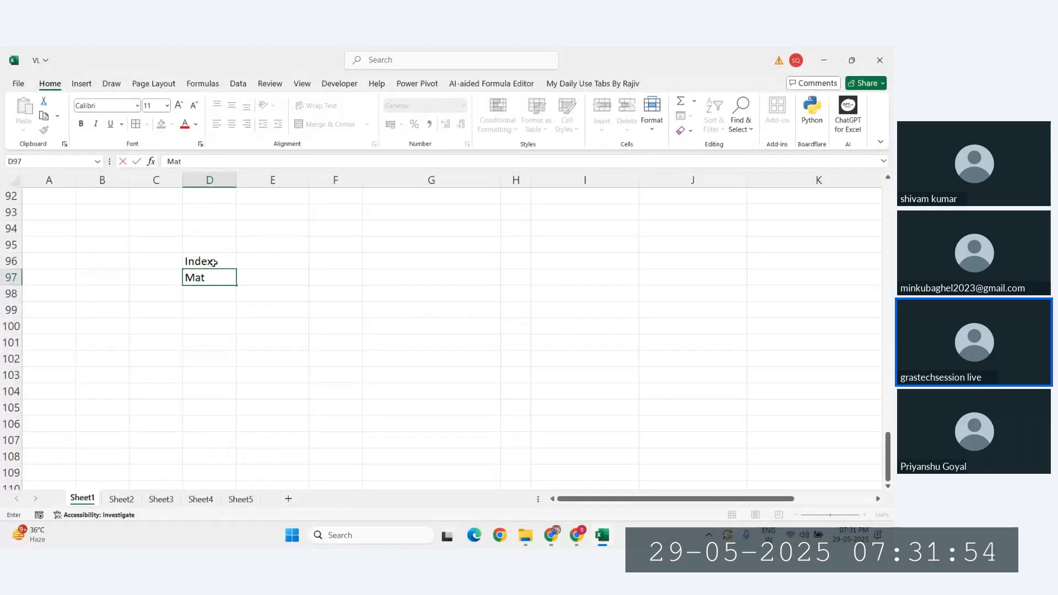
key("ctrl+Return")
key("Return")
Enter the heading Brand Name in E100 and merge and center it across E100:I100
scroll(217, 289, "up", 2)
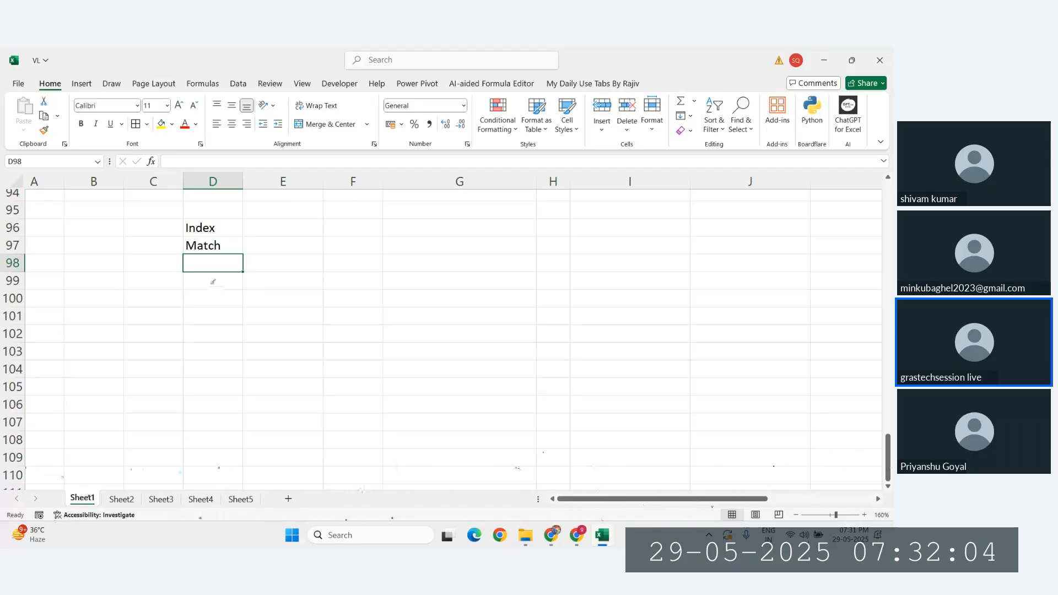
left_click(258, 326)
left_click(269, 291)
left_click(273, 301)
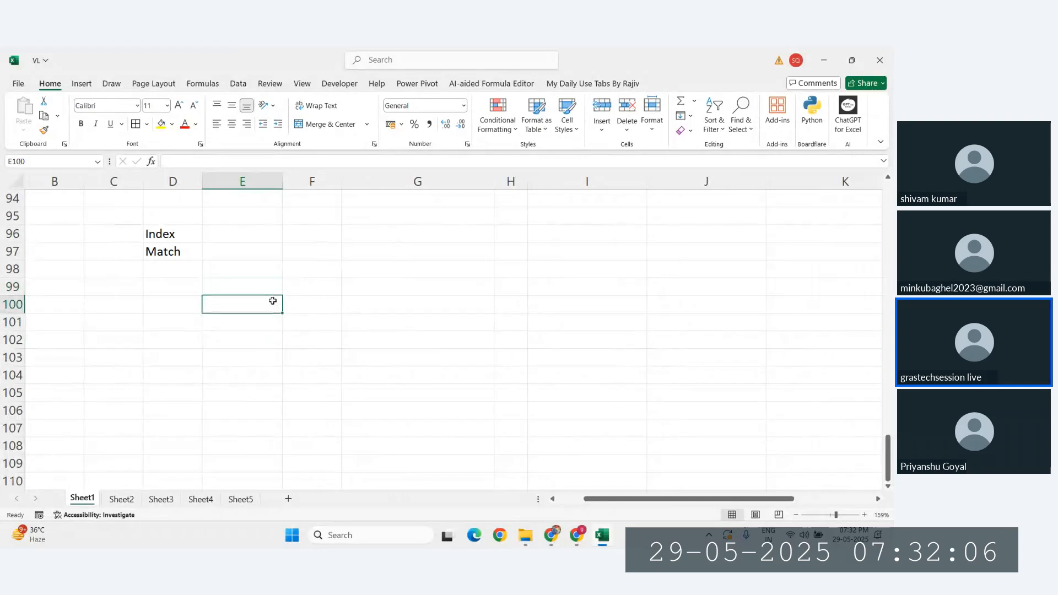
type("B")
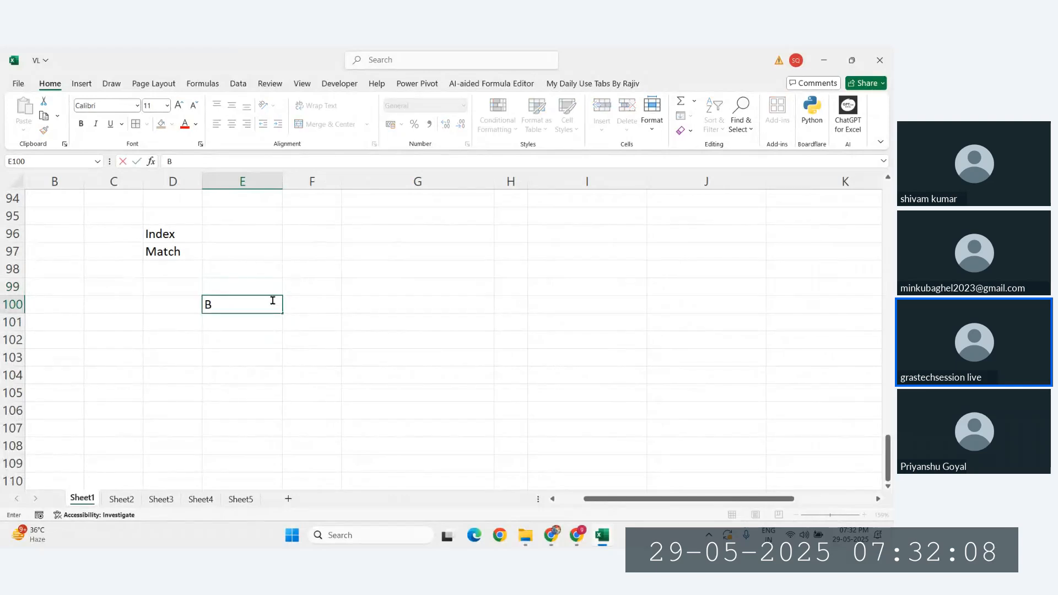
type("rand Name")
key("Return")
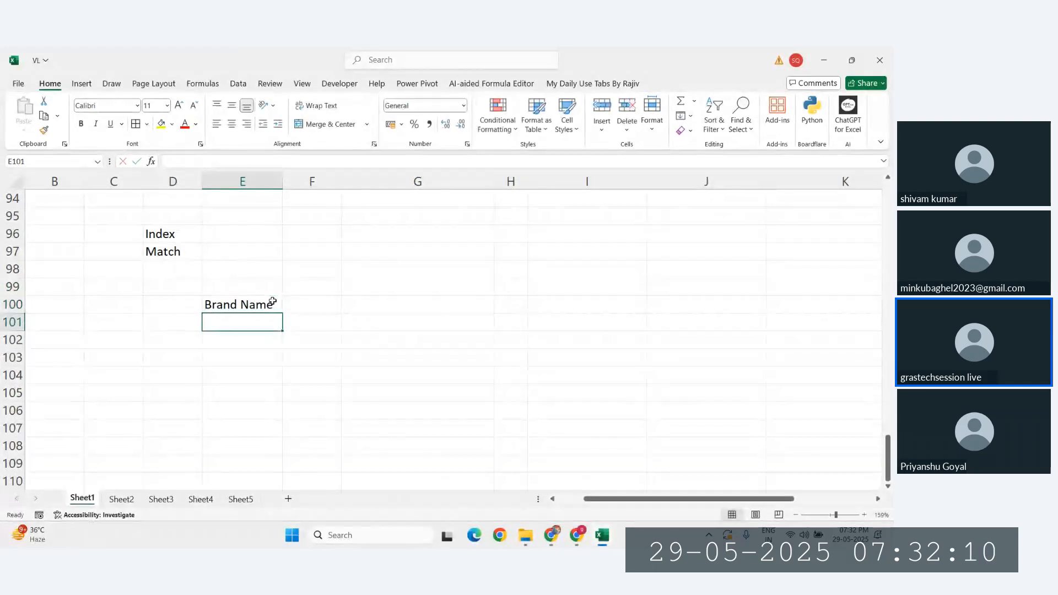
left_click_drag(239, 324, 484, 317)
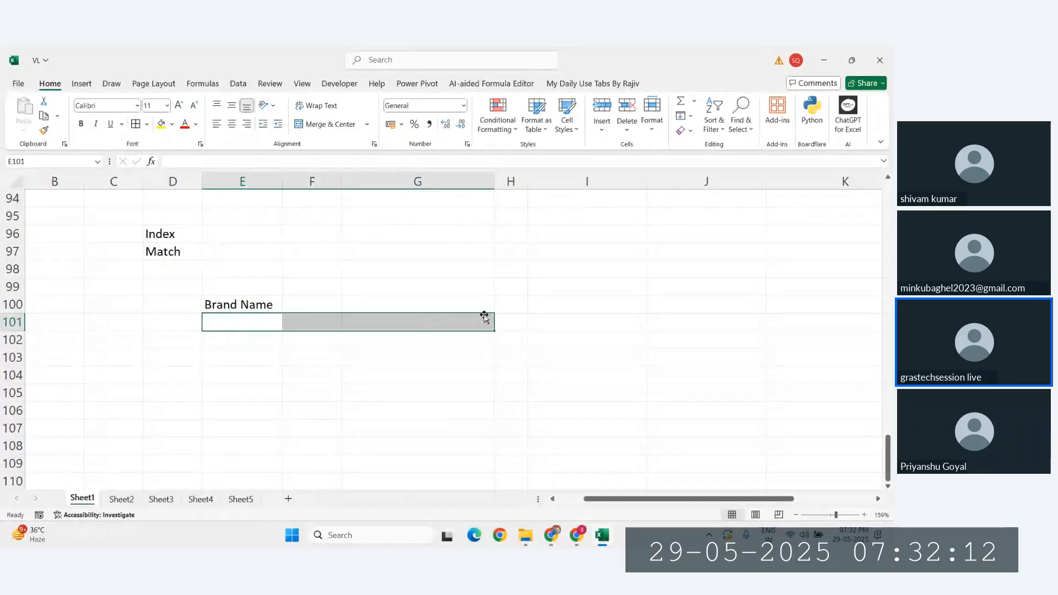
left_click_drag(279, 304, 534, 303)
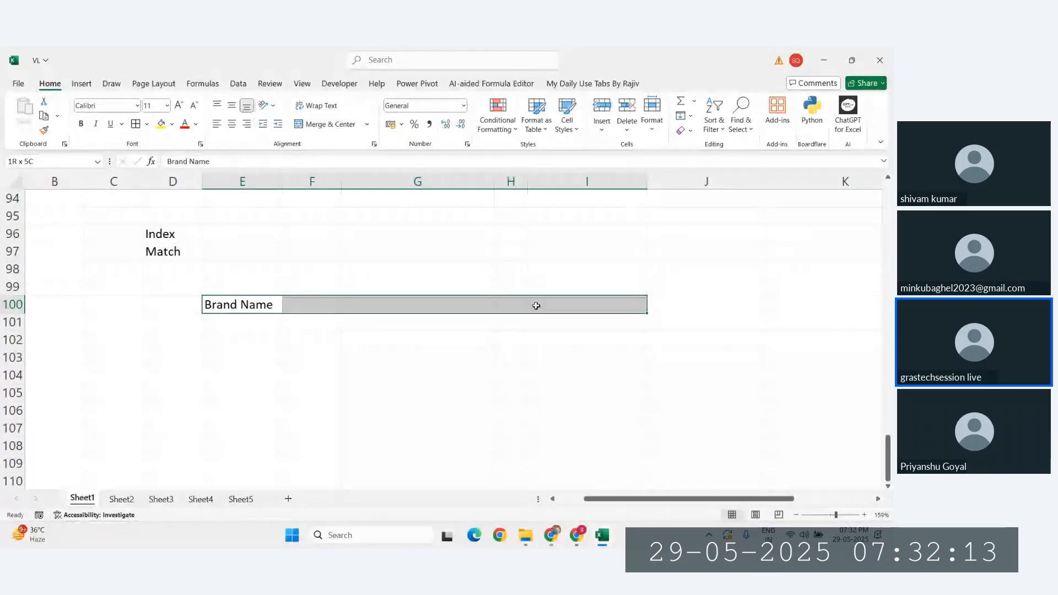
left_click(327, 123)
Fill E101:I101 under the Brand Name heading with Apple, Asus, LG, Dell and Samsung
left_click(252, 320)
type("Ap")
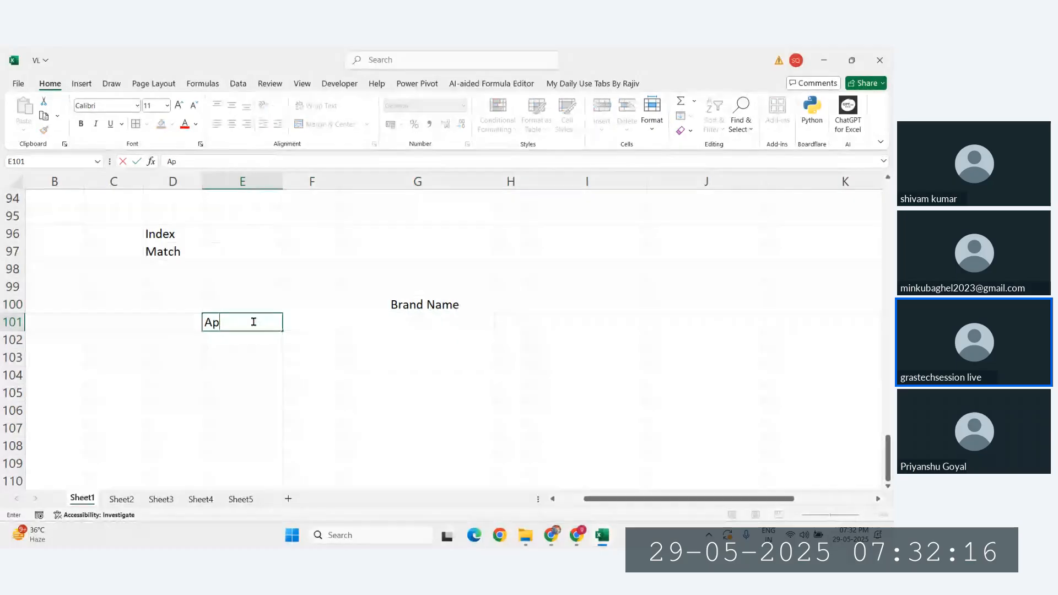
type("ple")
key("Tab")
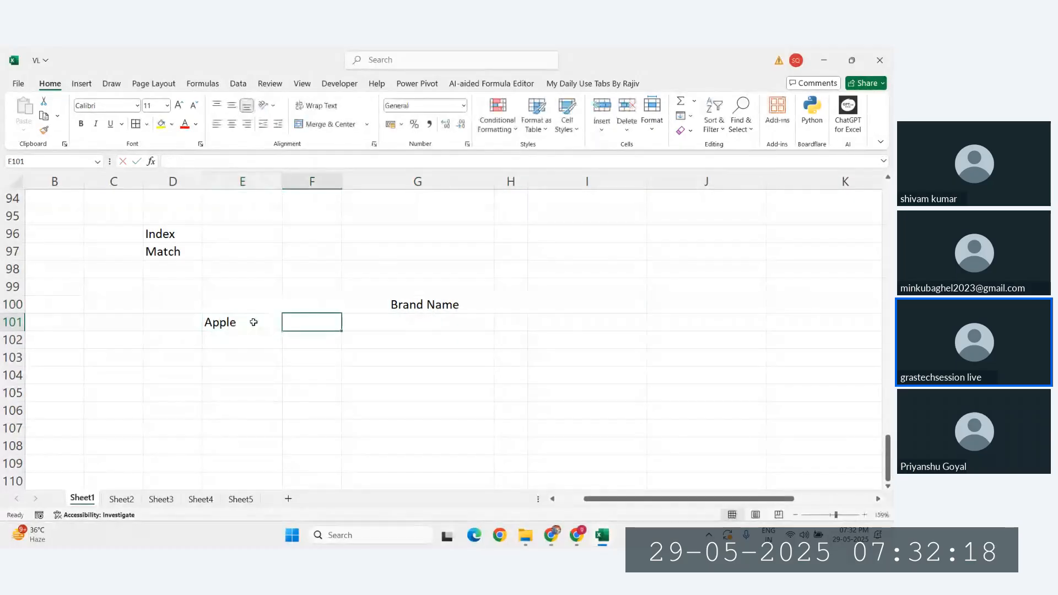
type("Asus")
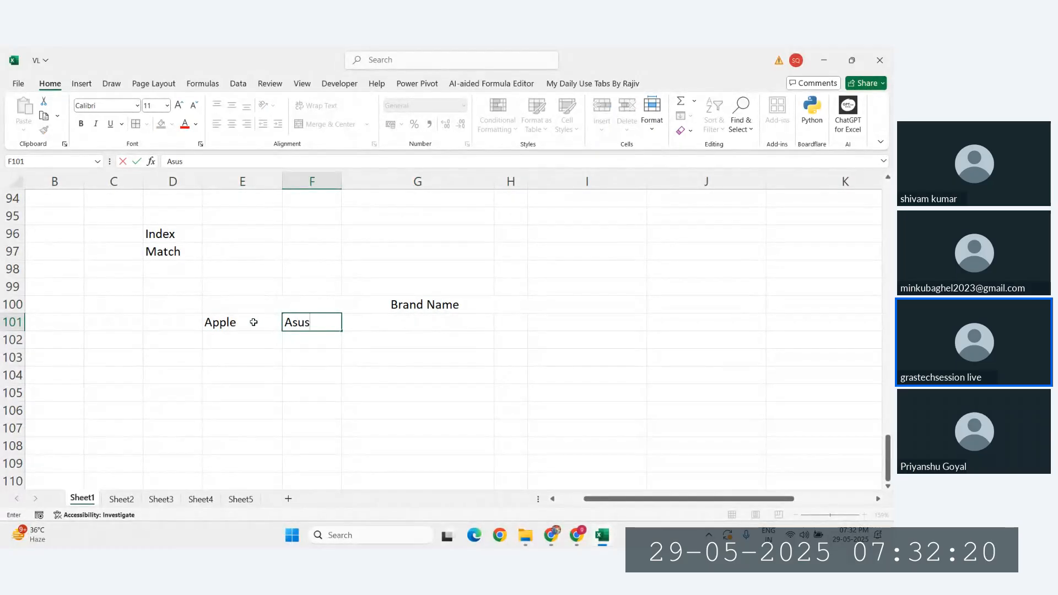
key("Tab")
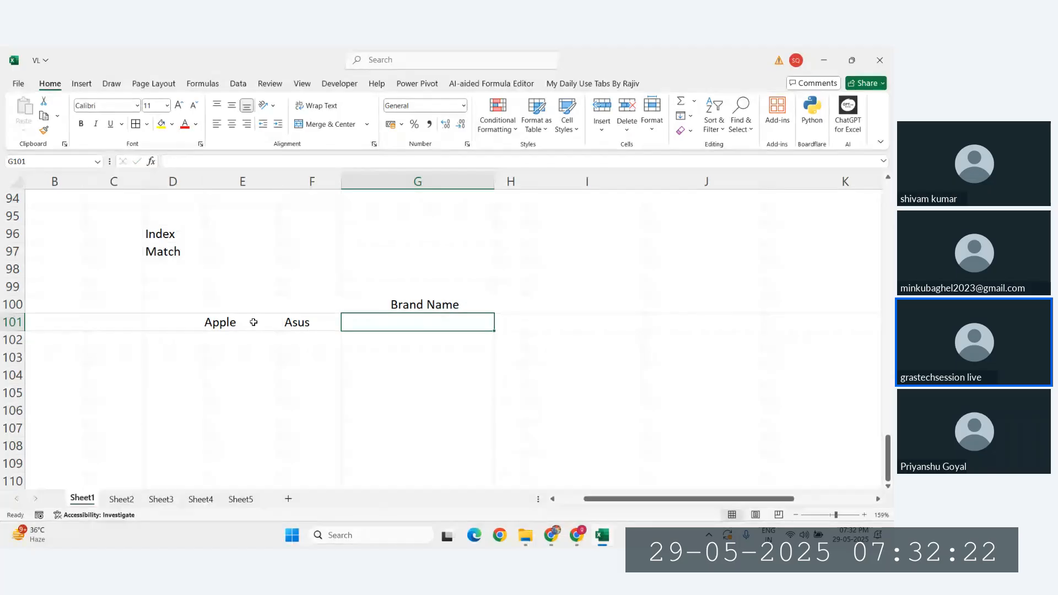
type("LG")
key("Tab")
type("Dell")
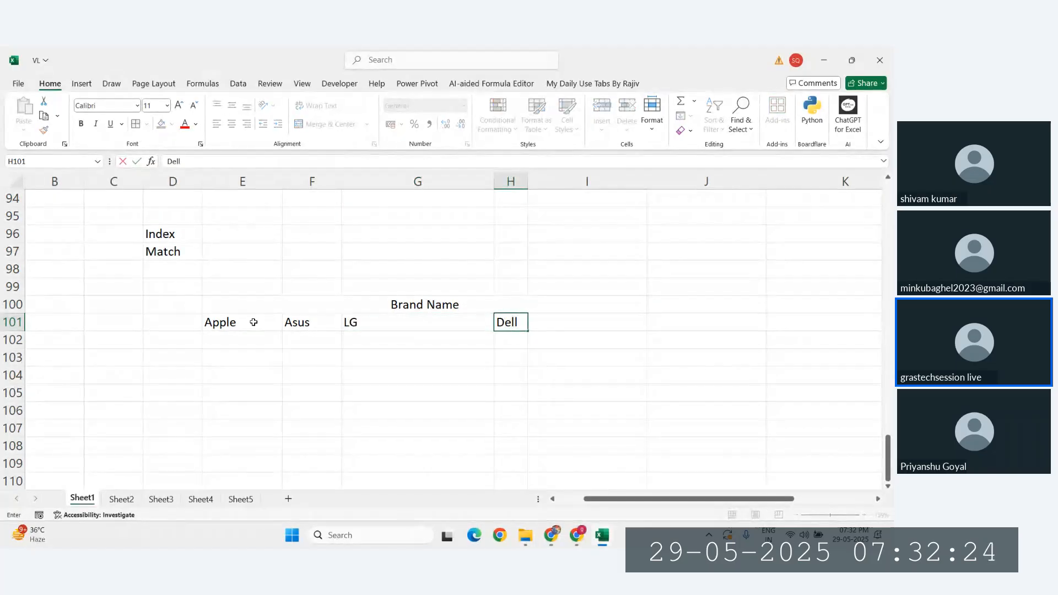
key("Tab")
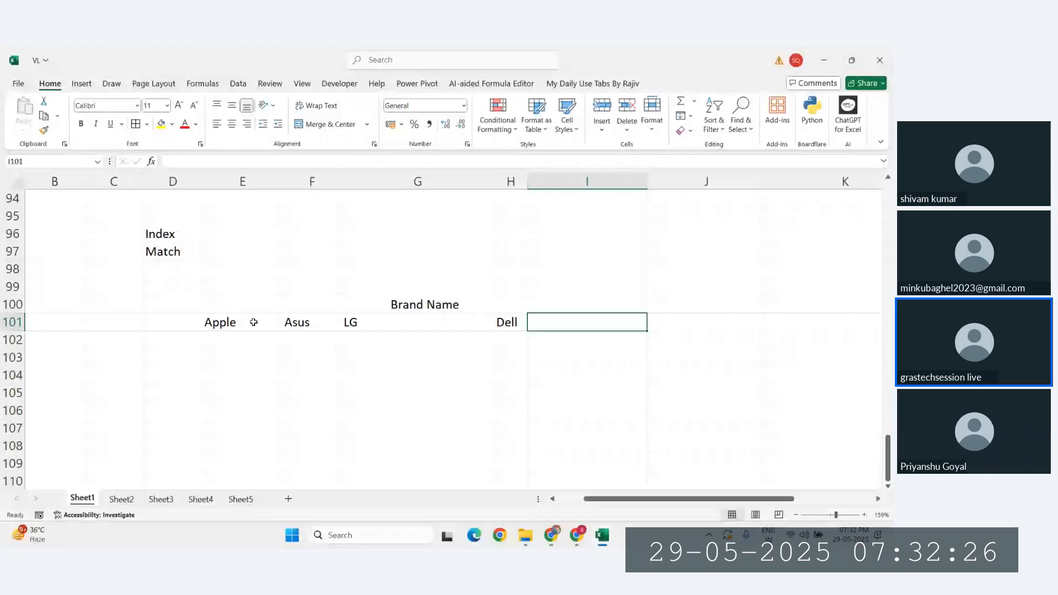
type("Samsung")
key("Return")
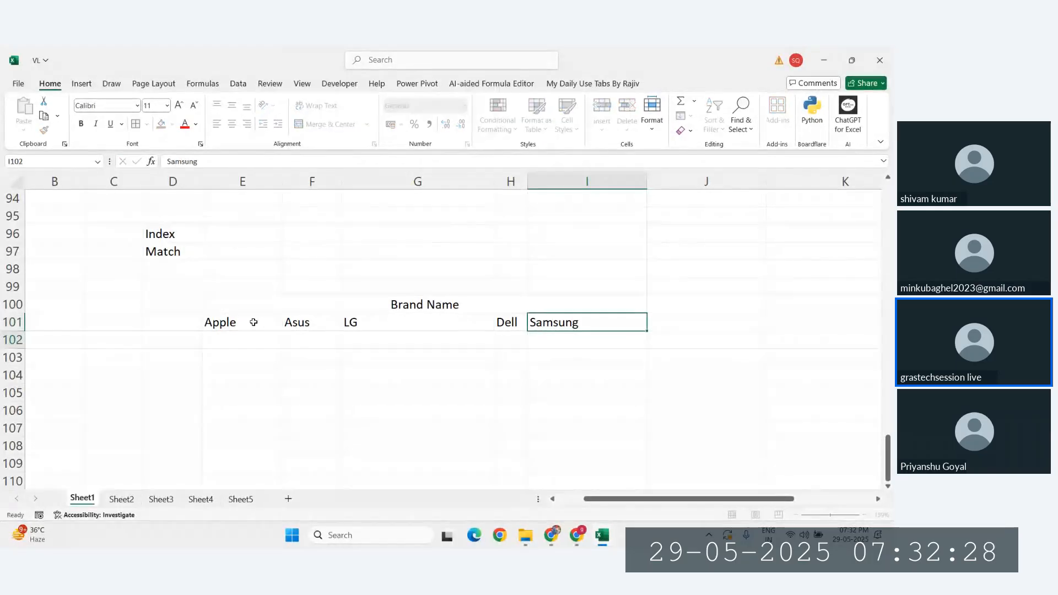
Center the brand names horizontally in E101:I101
left_click_drag(214, 324, 557, 322)
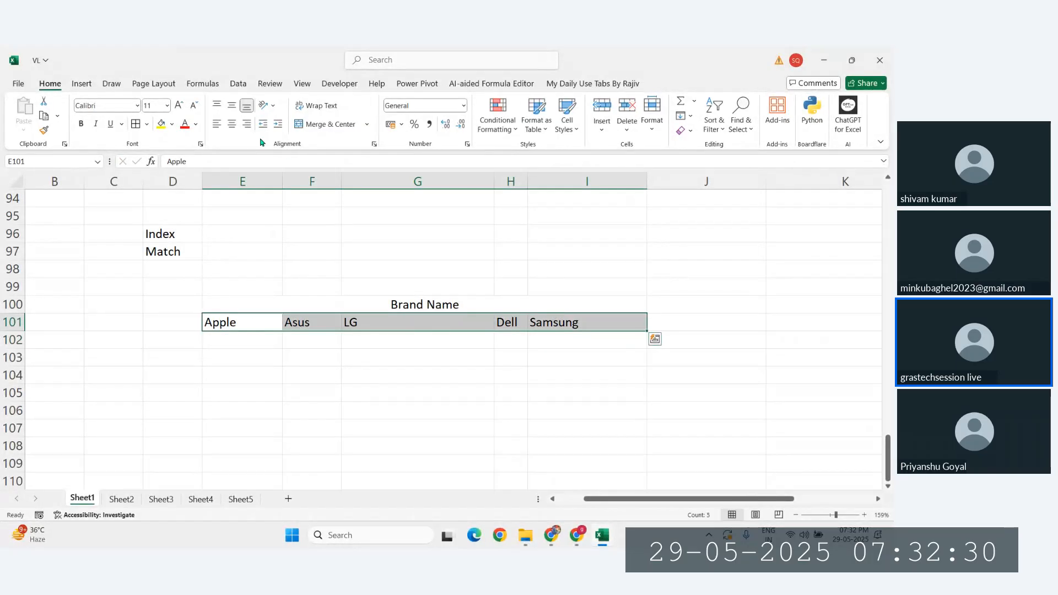
left_click(231, 124)
left_click(185, 343)
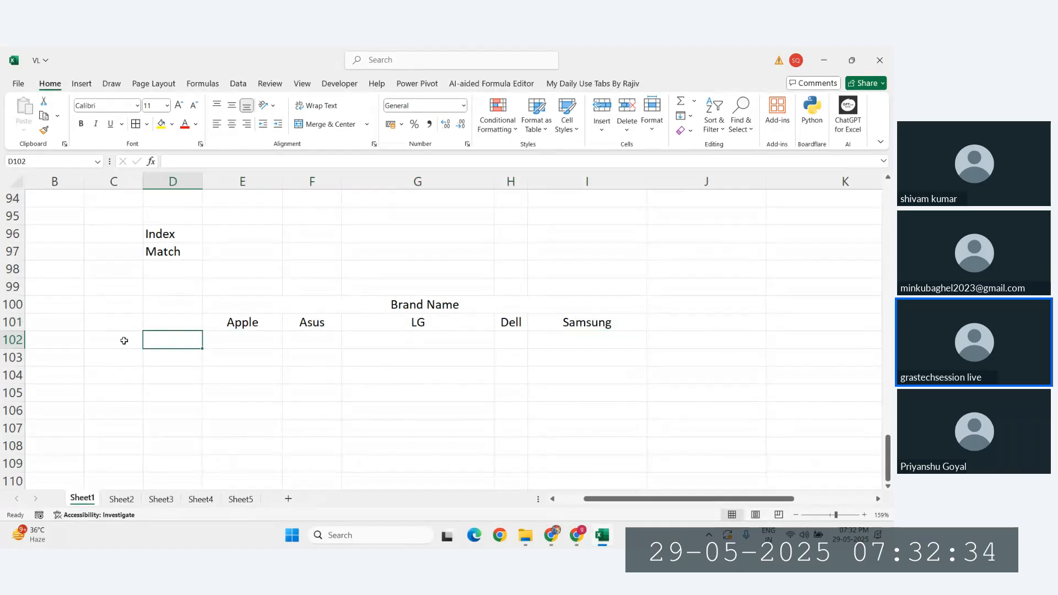
Start the product list below the brand row with Laptop in D102 and Keyboard in D103
left_click_drag(124, 340, 132, 433)
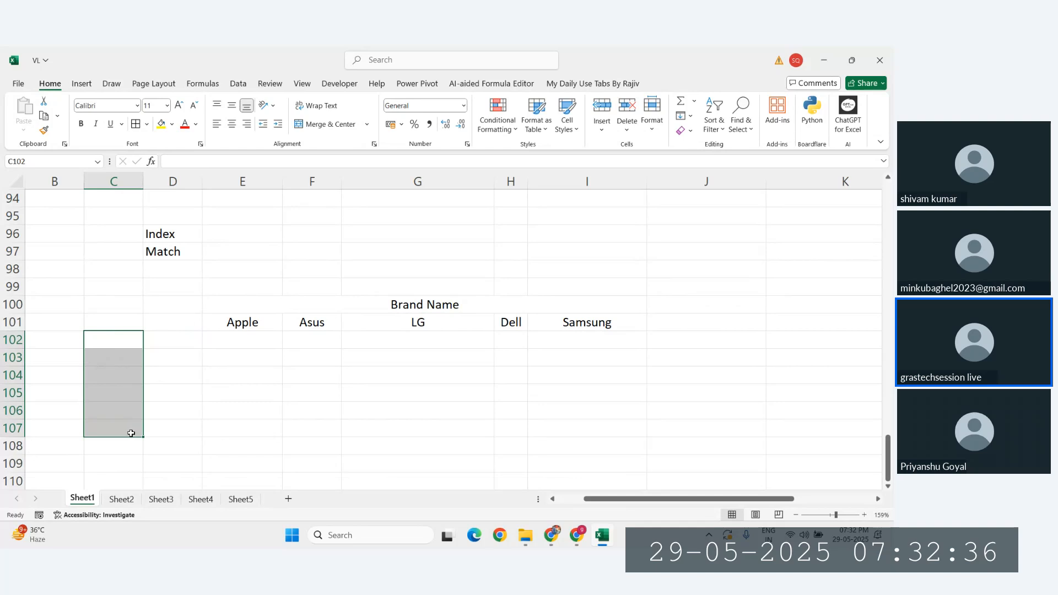
left_click_drag(167, 340, 168, 353)
left_click(167, 340)
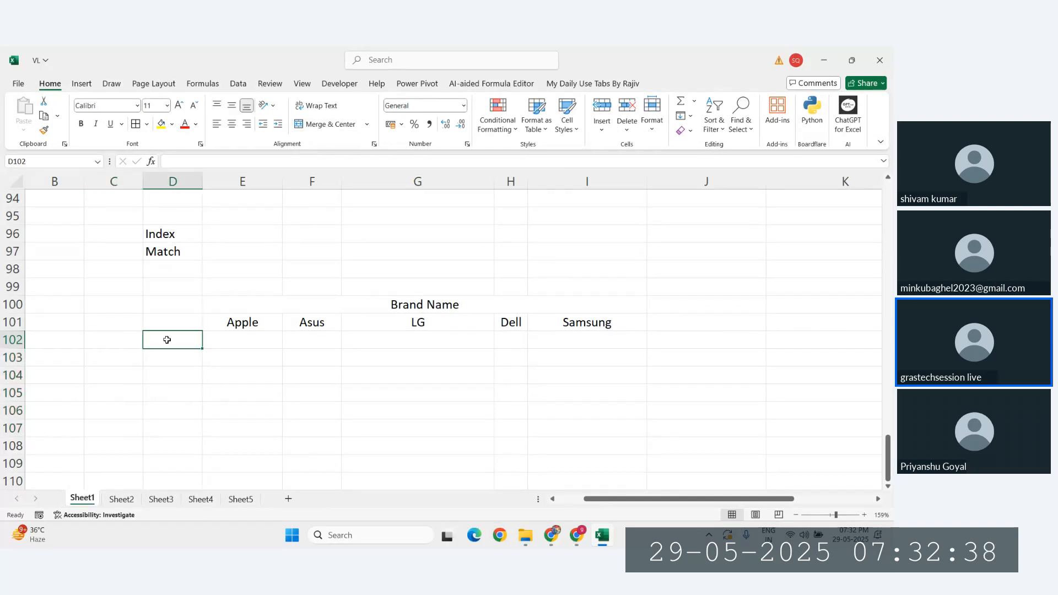
type("Laptop")
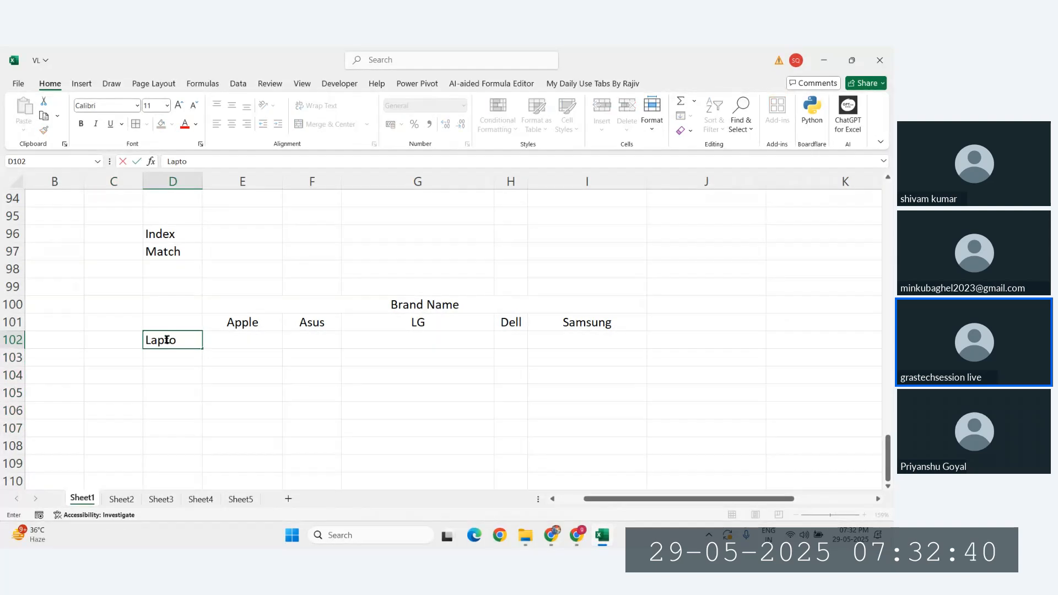
key("Return")
type("Ke")
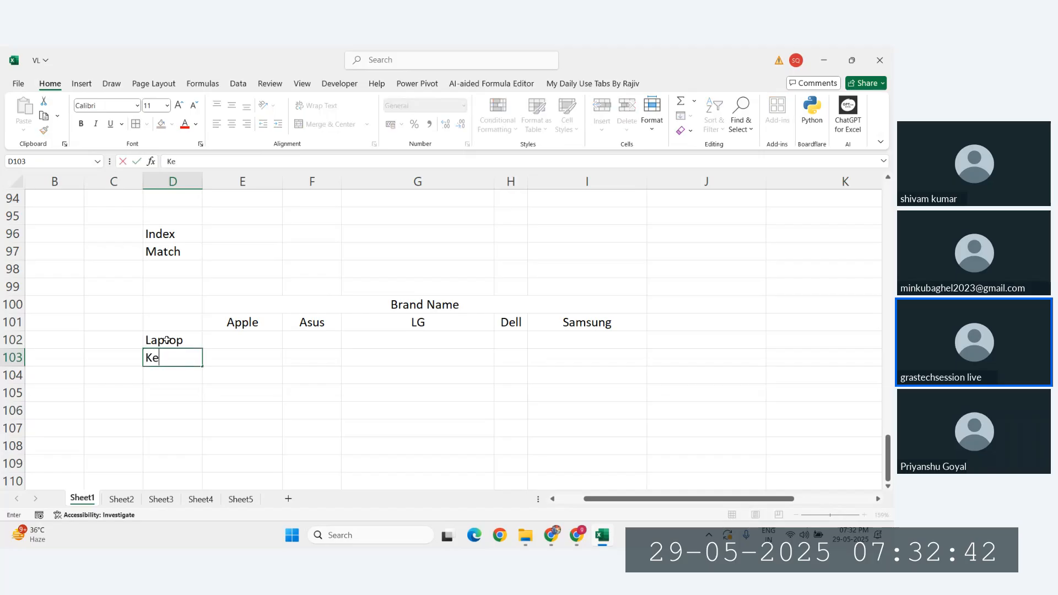
type("yboard")
key("Return")
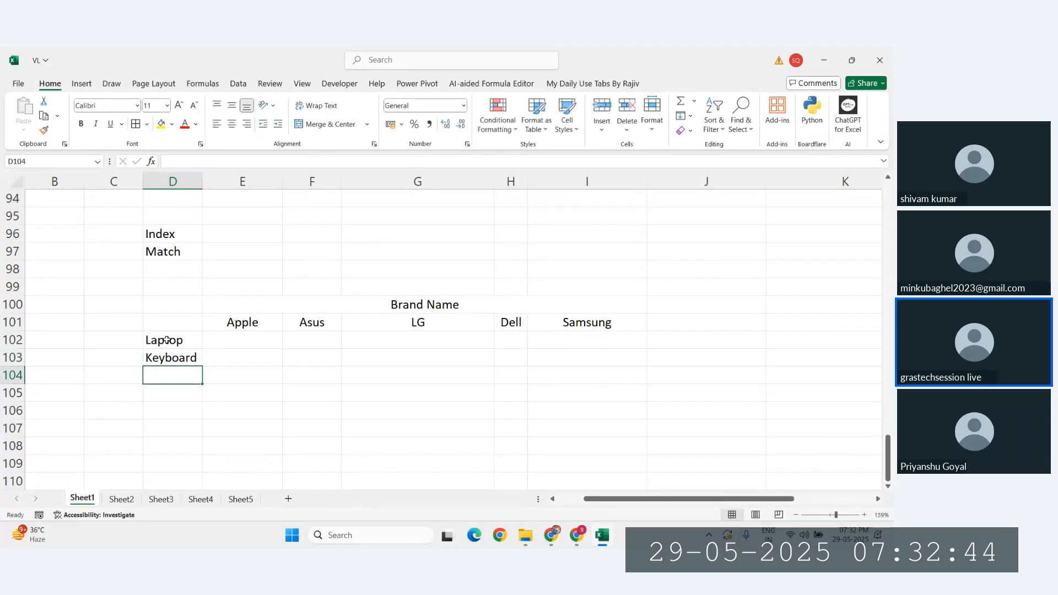
Continue the product list with TV, Phone and Tablet in D104:D106
type("TV")
key("Return")
key("Up")
key("Down")
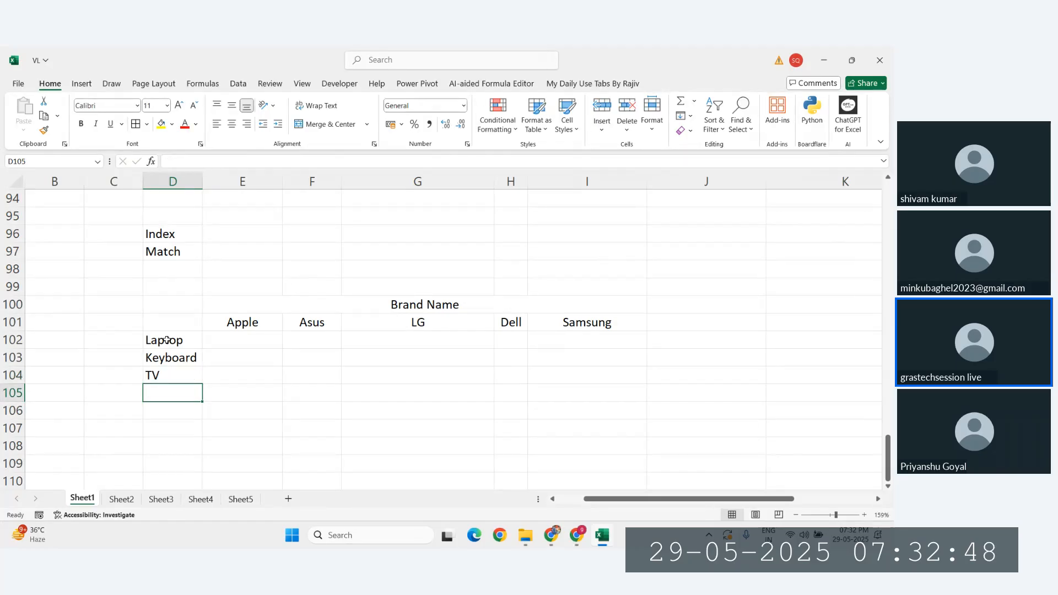
type("Phone")
key("Return")
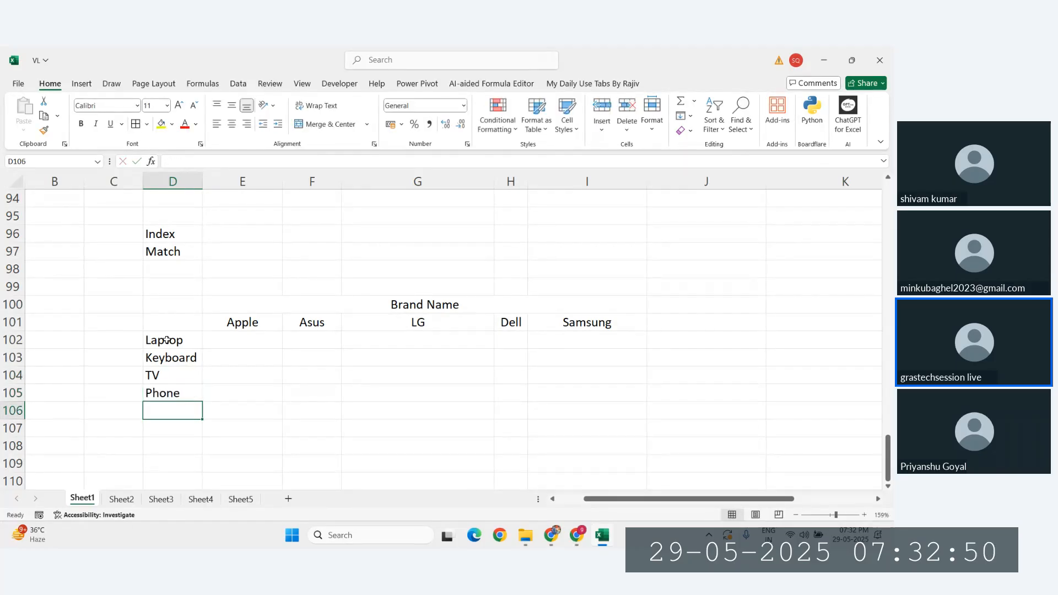
type("Tablet")
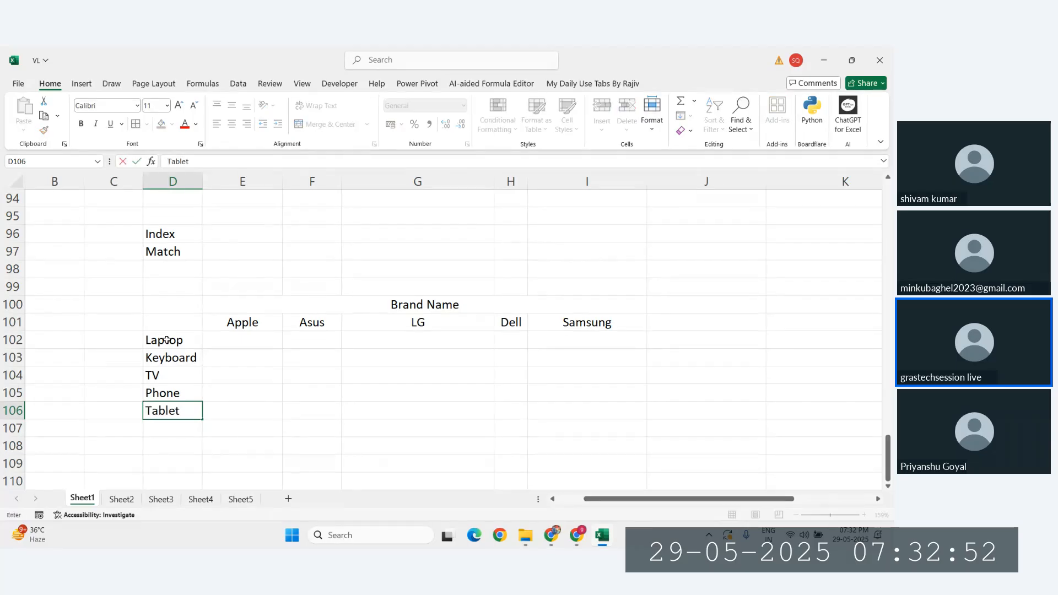
key("Return")
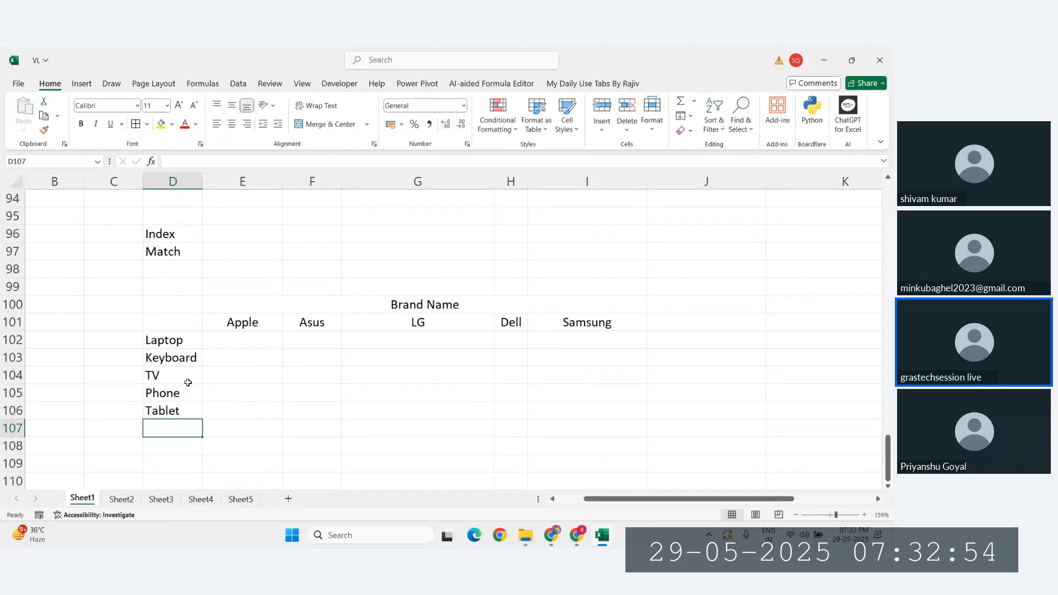
Add Headphones in D107 as the last entry of the product list
left_click_drag(123, 340, 123, 411)
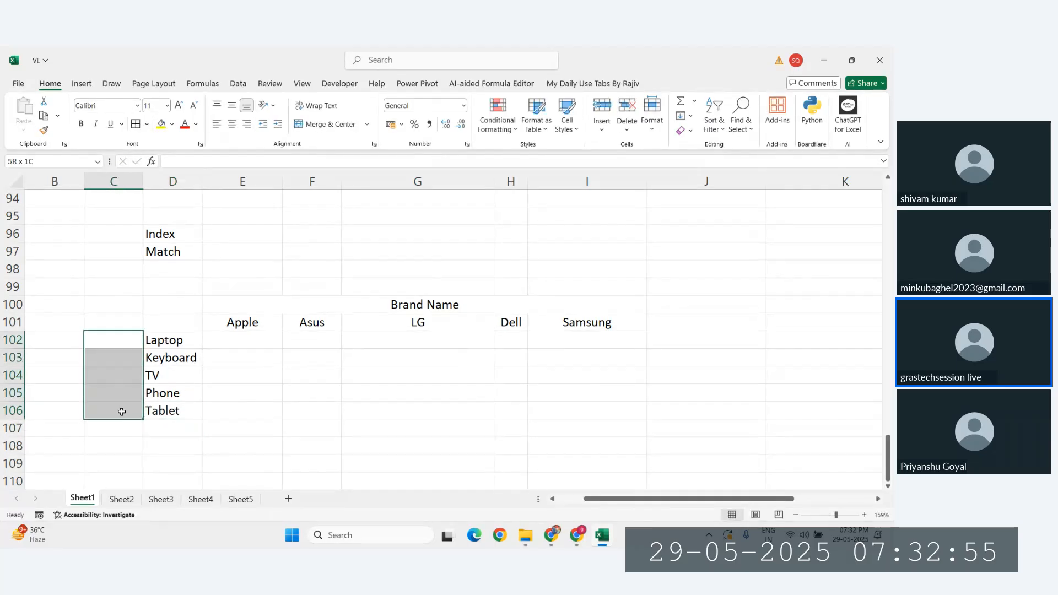
left_click(173, 428)
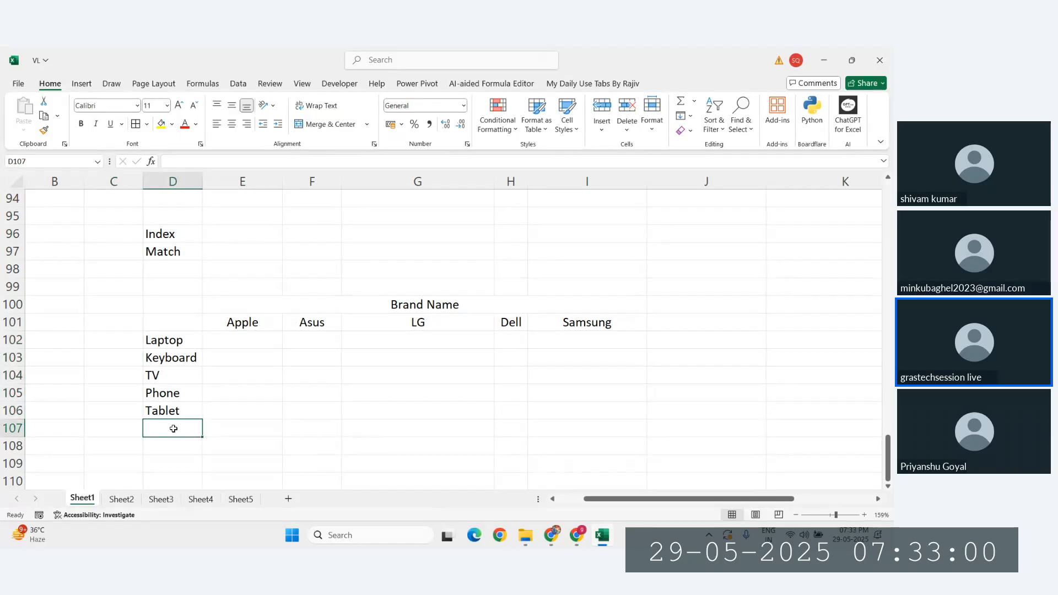
type("Headph")
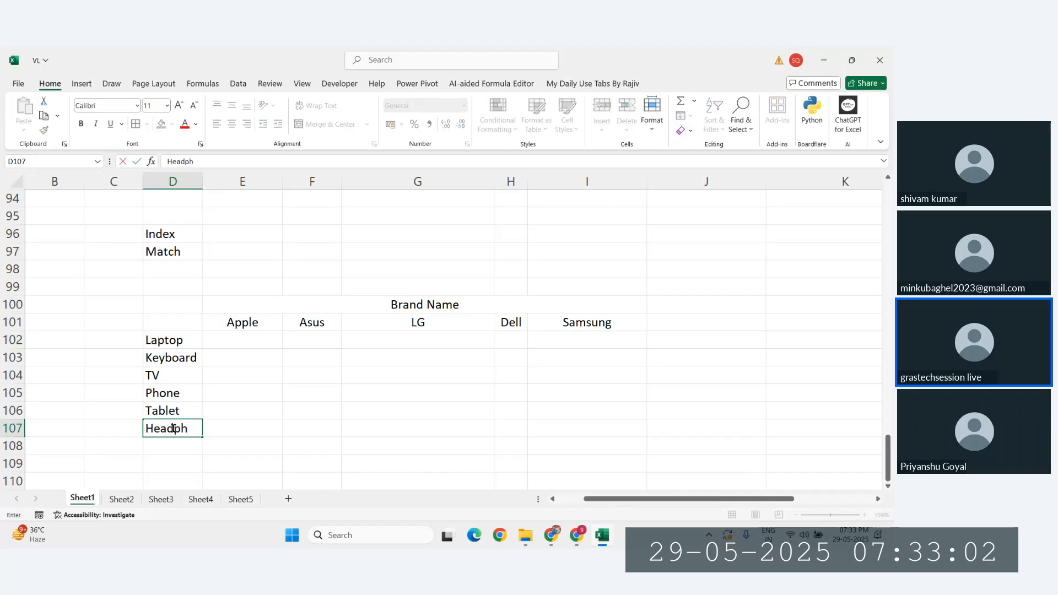
type("ones")
key("Return")
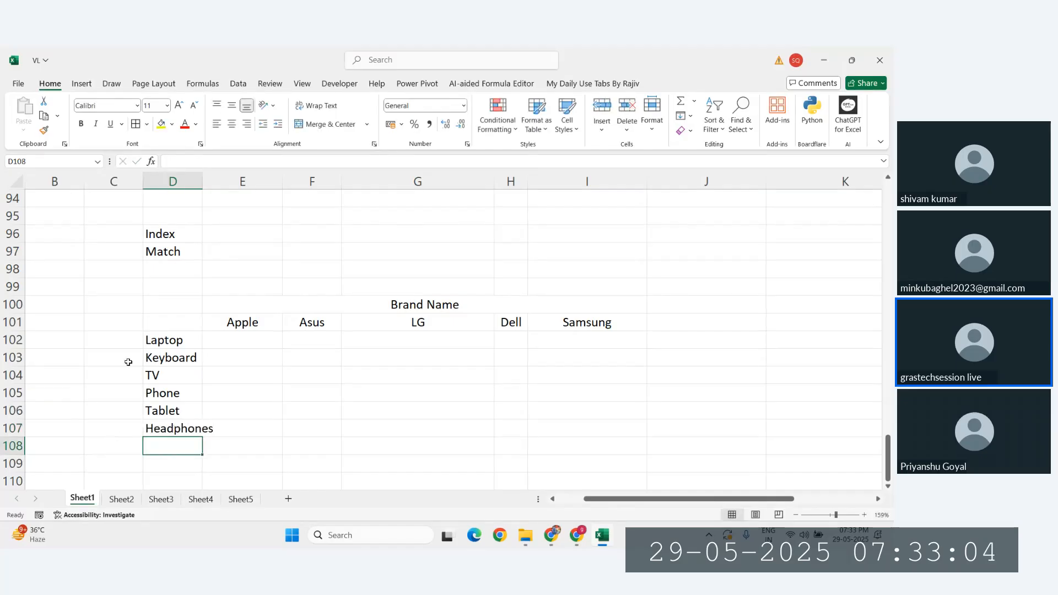
Merge and center C102:C107 beside the product list, label it Products and align the text to the vertical middle
left_click_drag(122, 340, 123, 428)
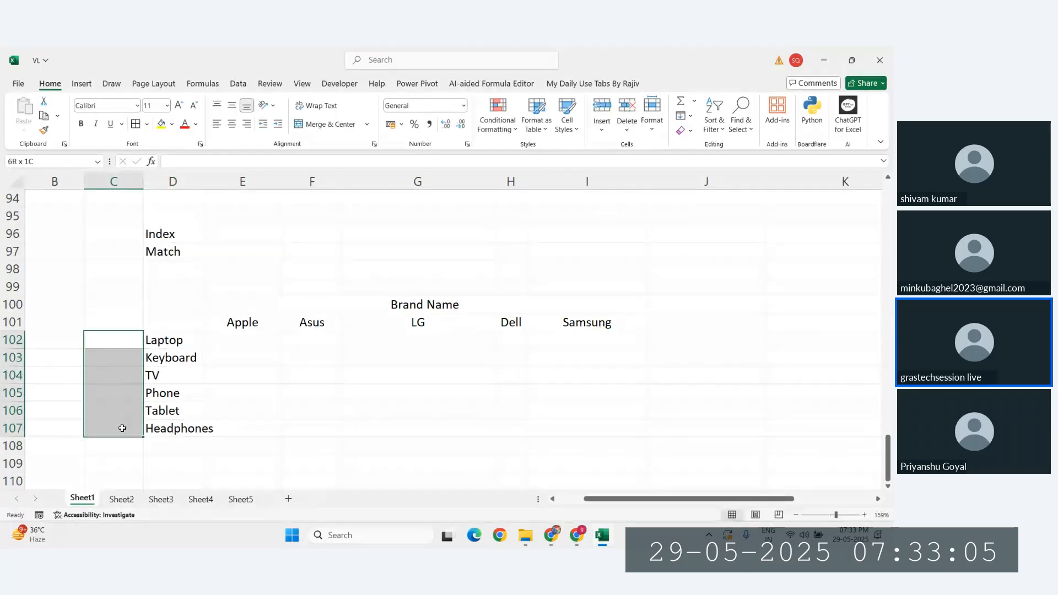
left_click(326, 130)
type("Produc")
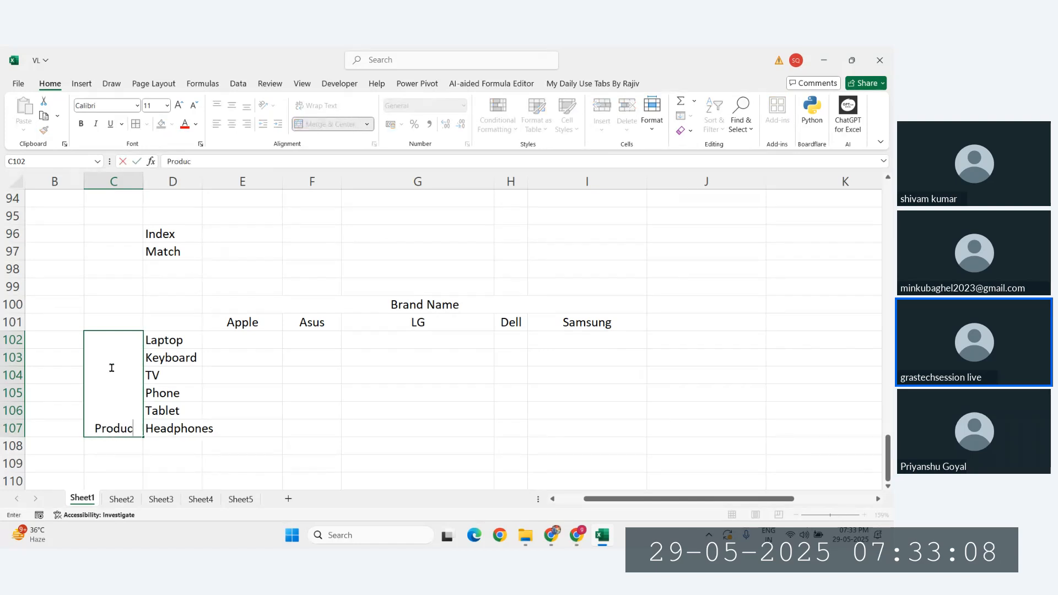
type("ts")
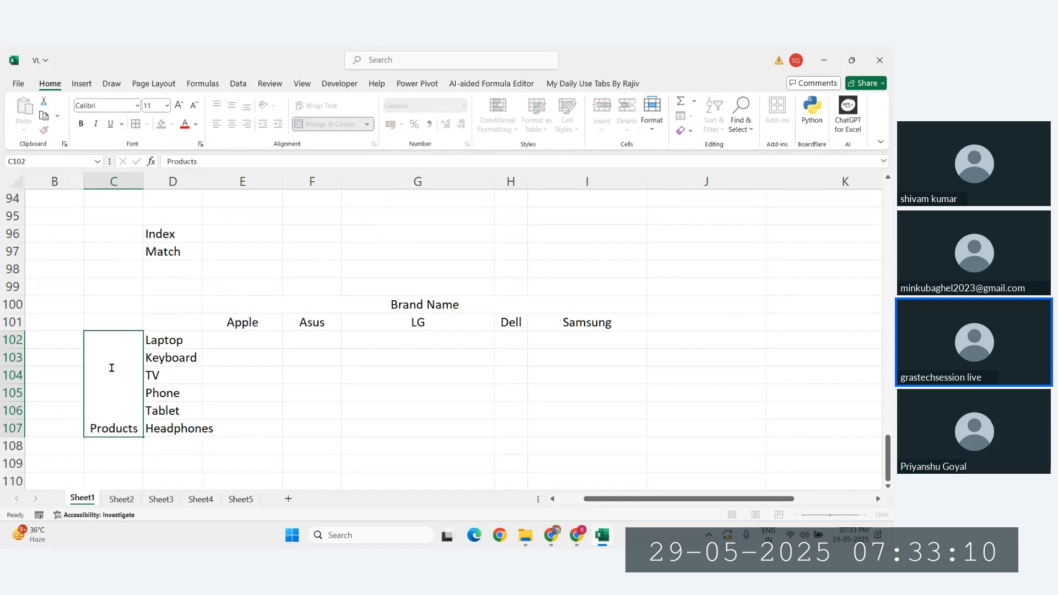
key("ctrl+Return")
key("alt+h")
key("a")
key("m")
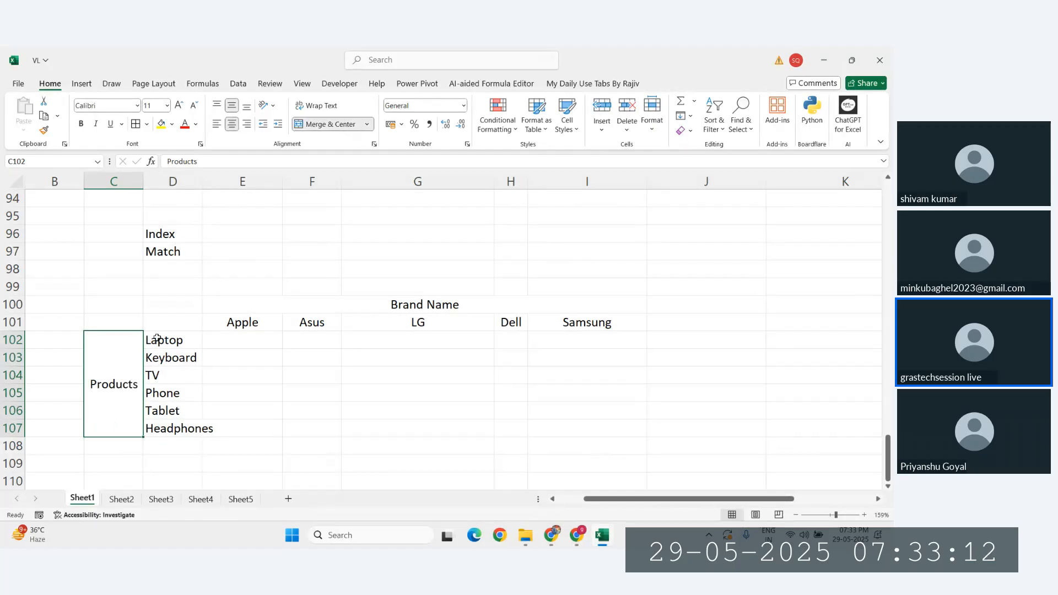
Apply all borders to the brand and product table in C100:I107
left_click(122, 310)
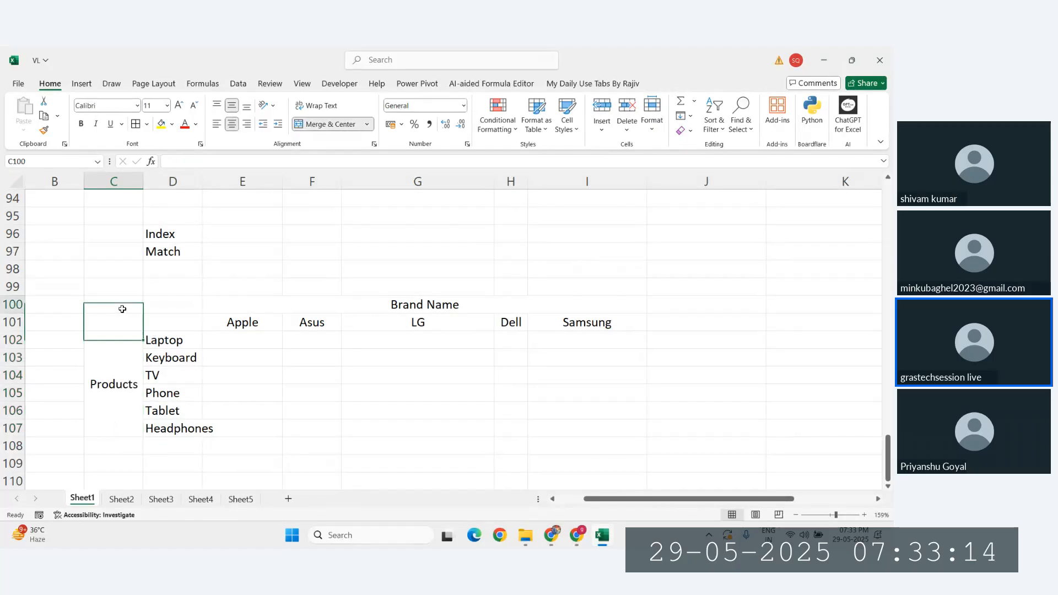
left_click_drag(122, 309, 540, 415)
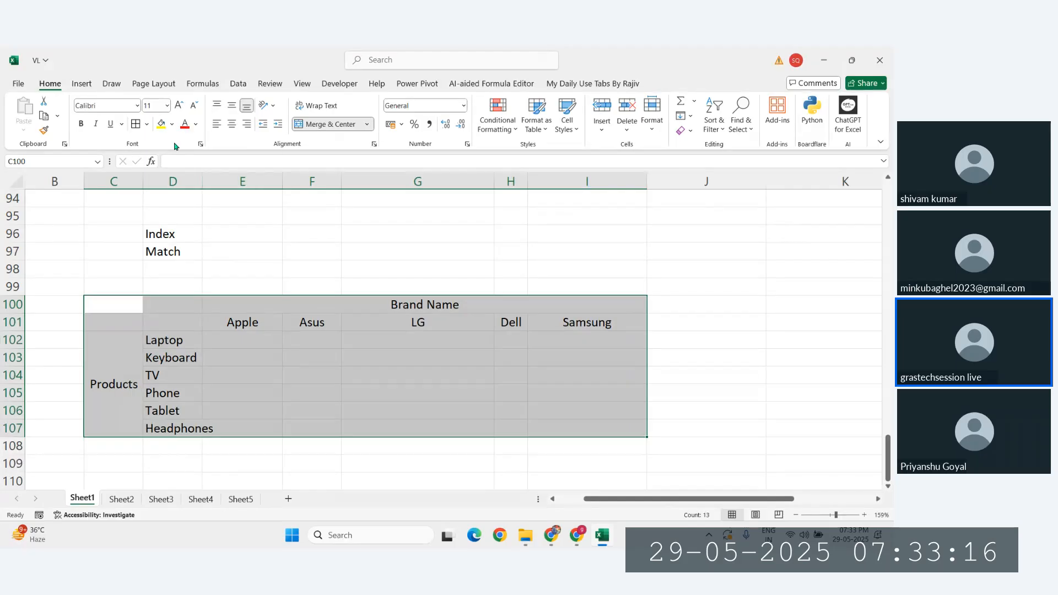
left_click(136, 124)
left_click(346, 312)
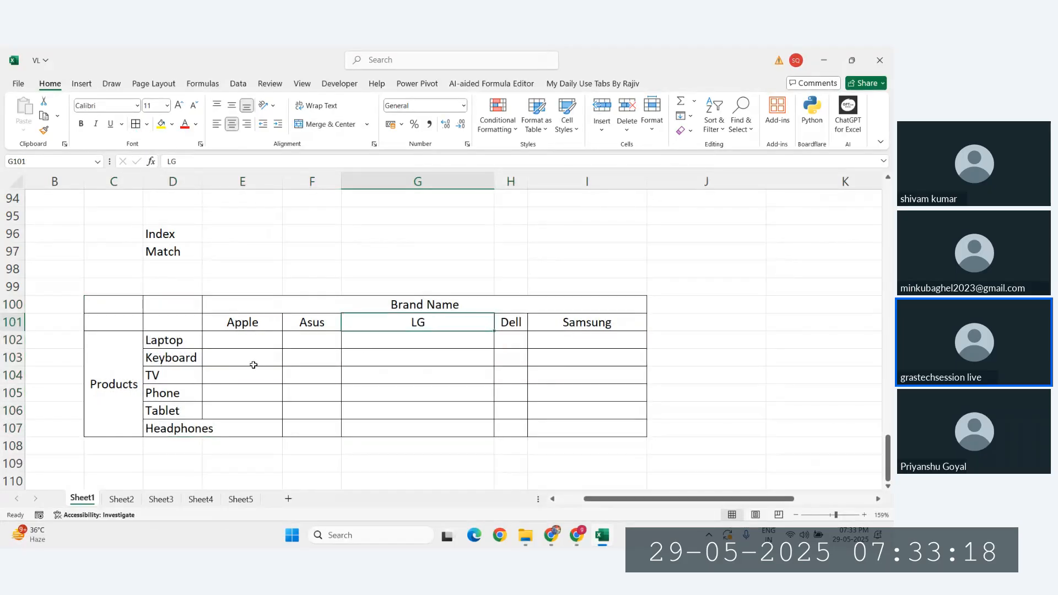
Narrow column G and autofit column D to the product names
left_click(405, 370)
left_click_drag(495, 186, 435, 186)
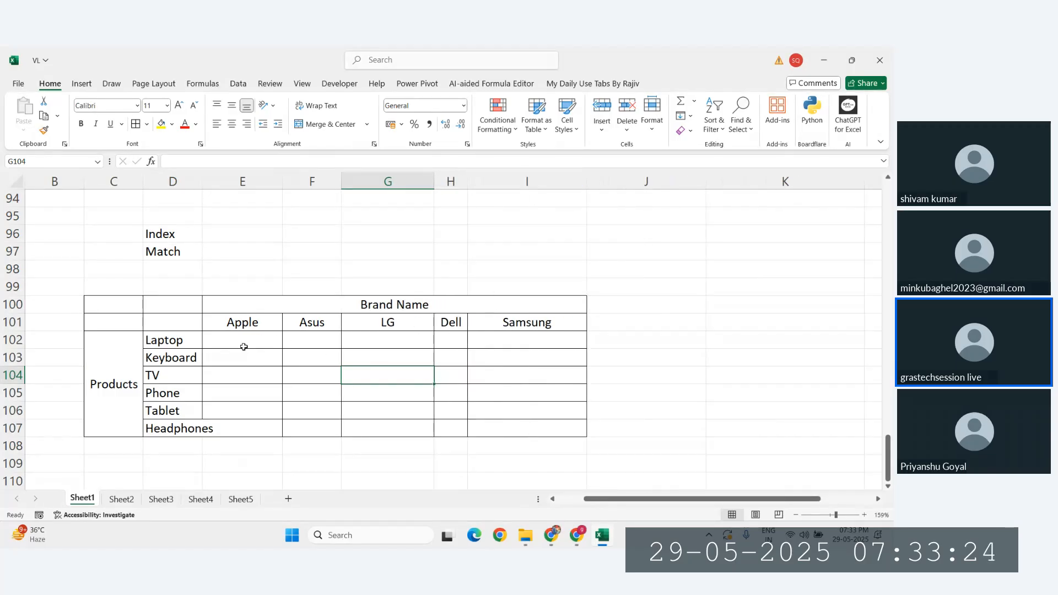
double_click(203, 183)
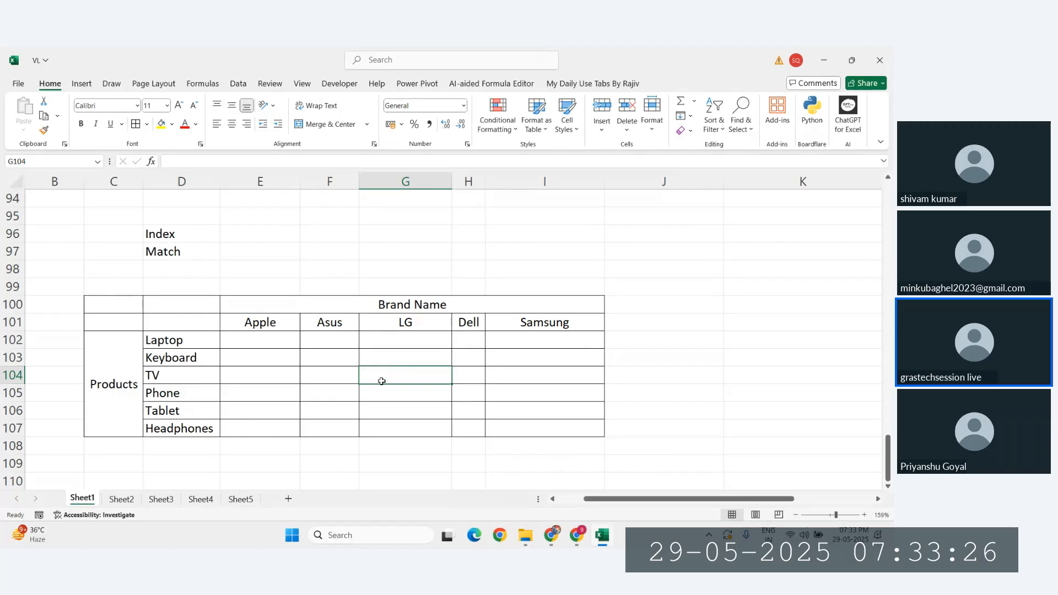
Fill the merged Brand Name heading with yellow and make the brand names in E101:I101 bold
left_click(313, 306)
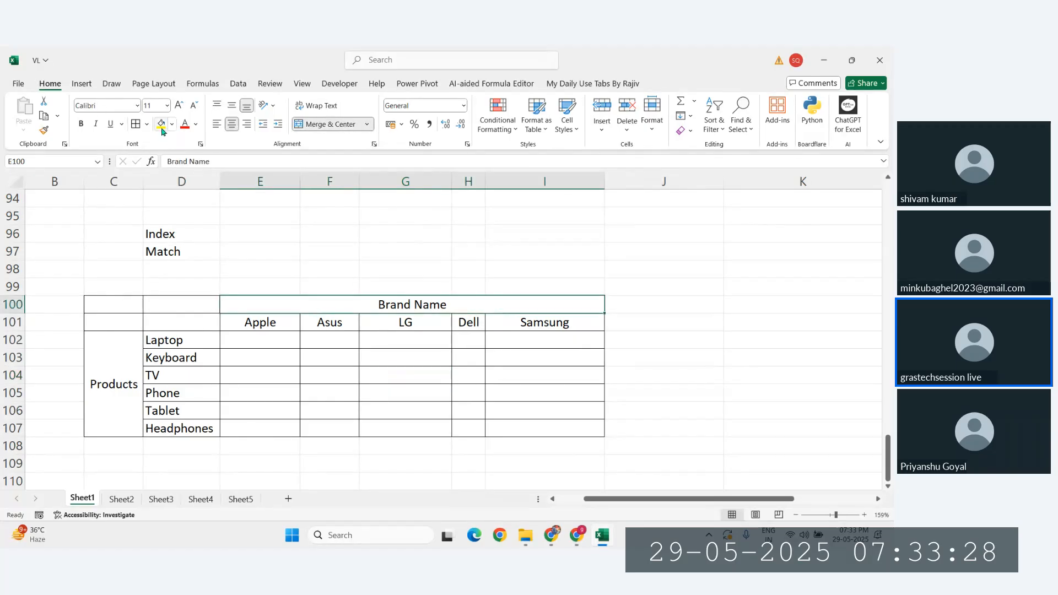
left_click(161, 126)
left_click_drag(245, 323, 515, 328)
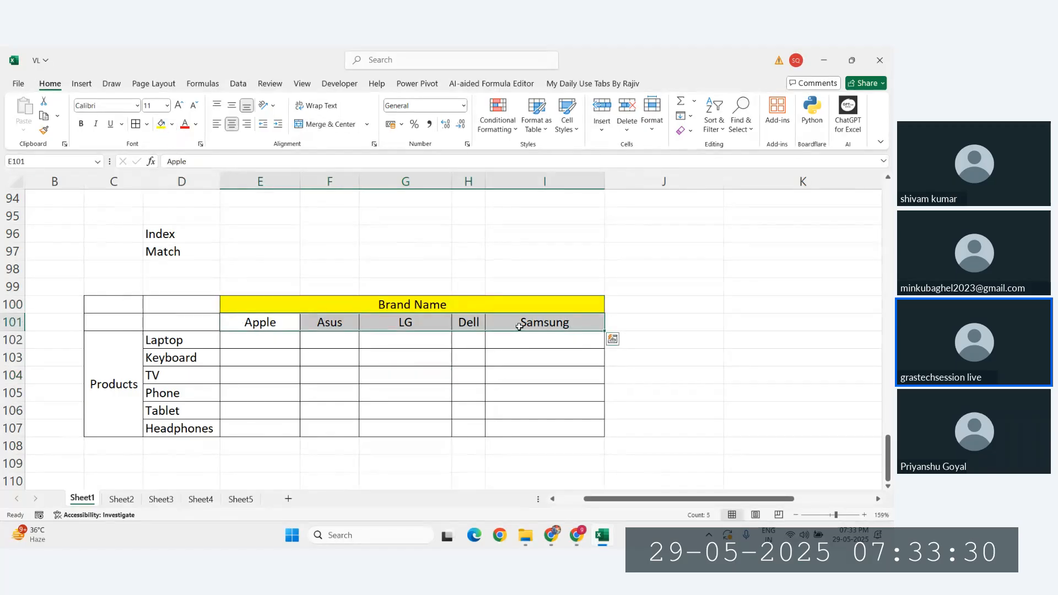
key("ctrl+b")
Make the product names in D102:D107 bold and fill the merged Products cell with yellow
left_click_drag(165, 340, 166, 428)
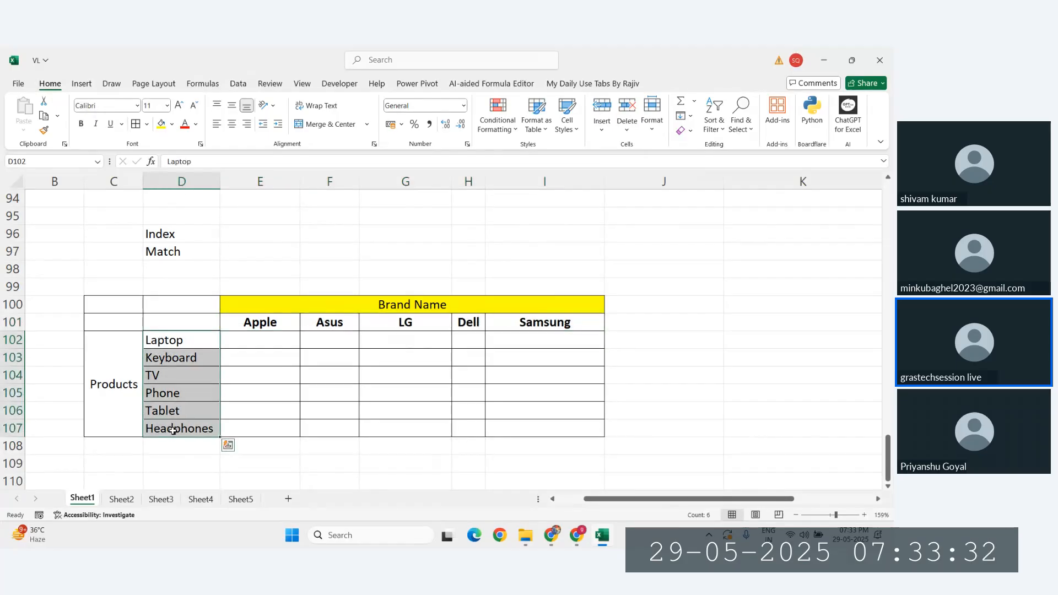
key("ctrl+b")
left_click(123, 381)
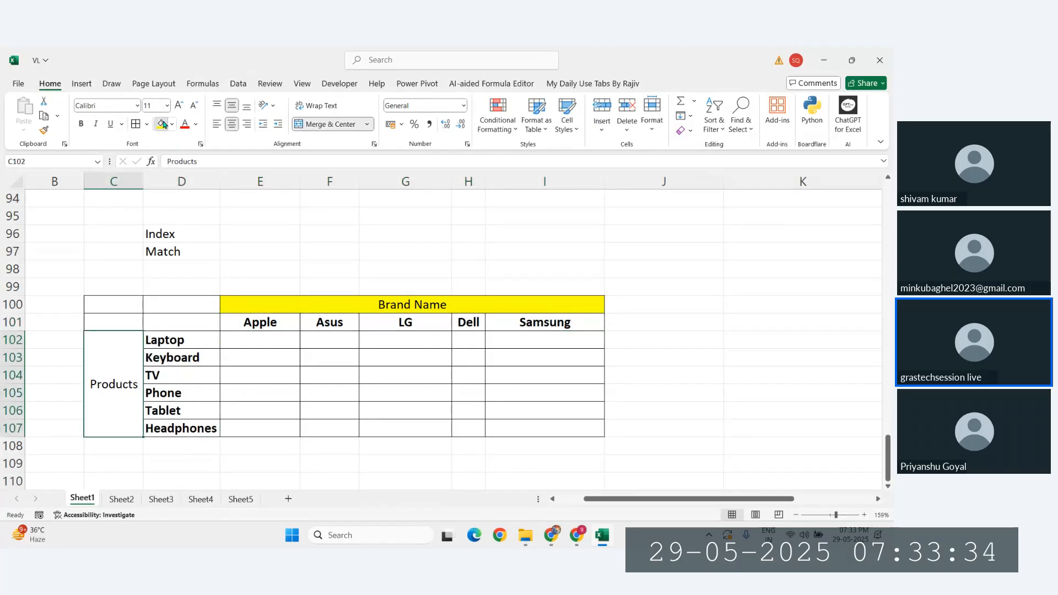
left_click(161, 125)
left_click(398, 372)
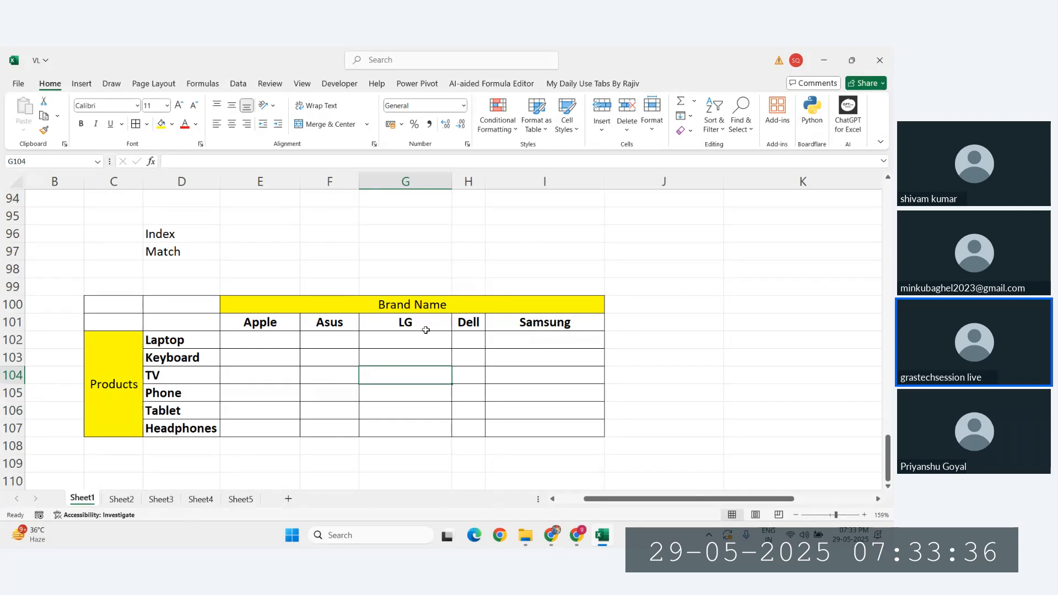
Make the Brand Name heading and the Products label bold
left_click(417, 304)
key("ctrl+b")
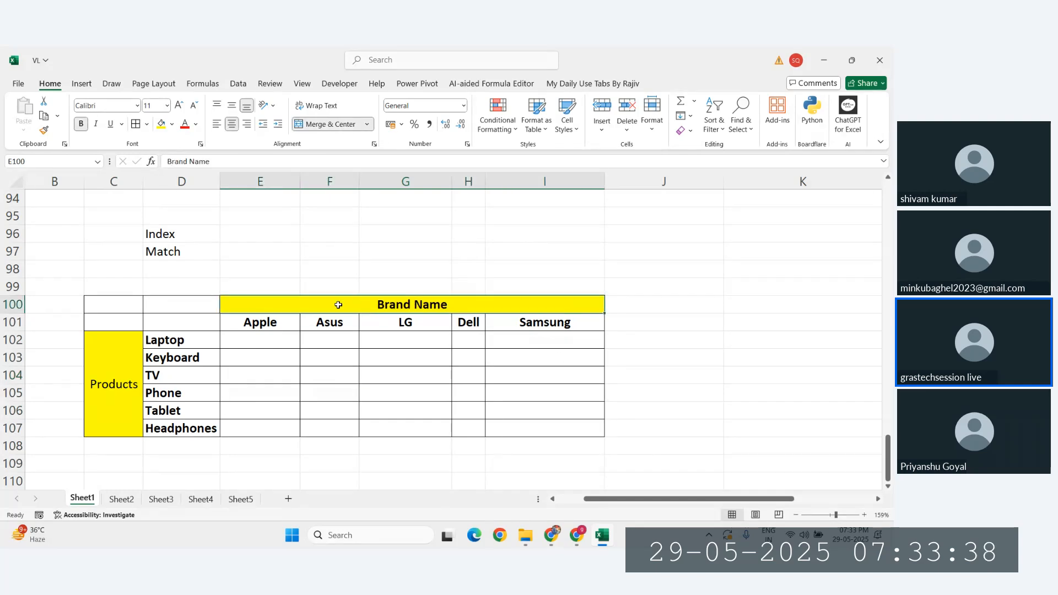
left_click(198, 395)
left_click(112, 396)
key("ctrl+b")
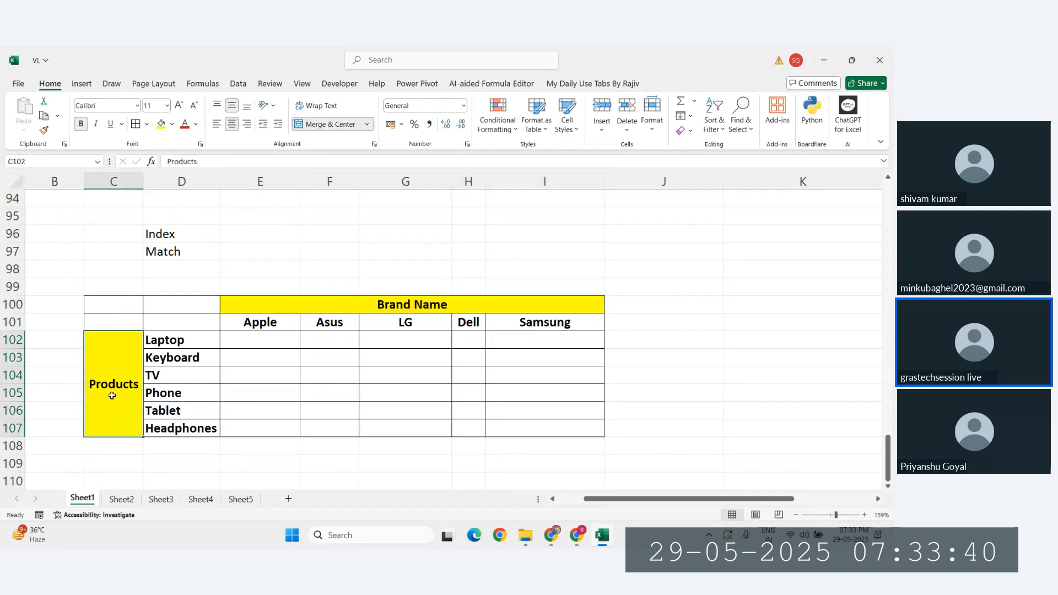
left_click(282, 408)
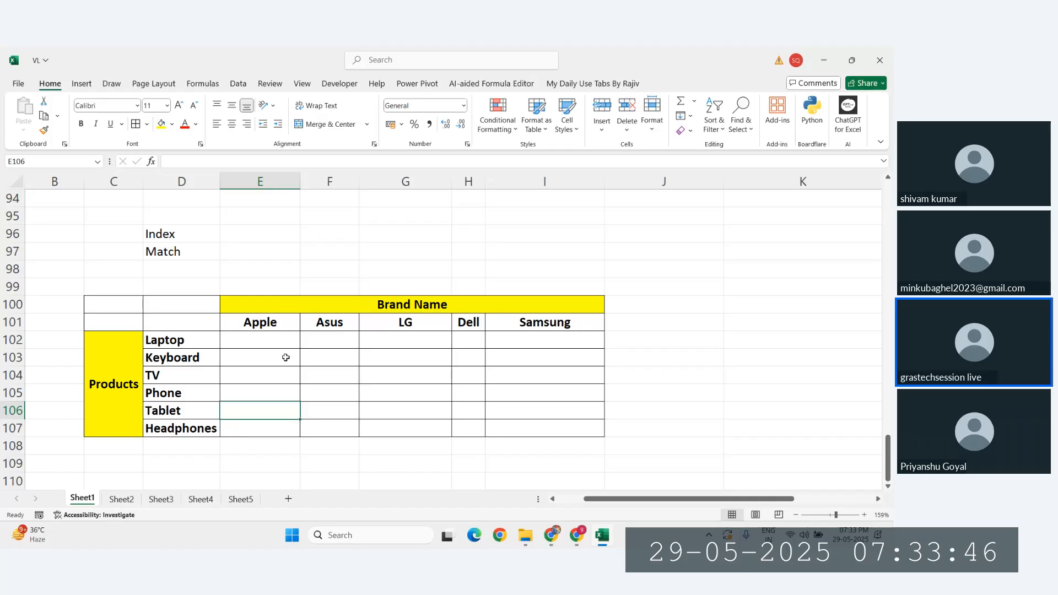
Narrow the LG column G further and widen the Dell column H to even out the table's columns
left_click_drag(255, 340, 515, 432)
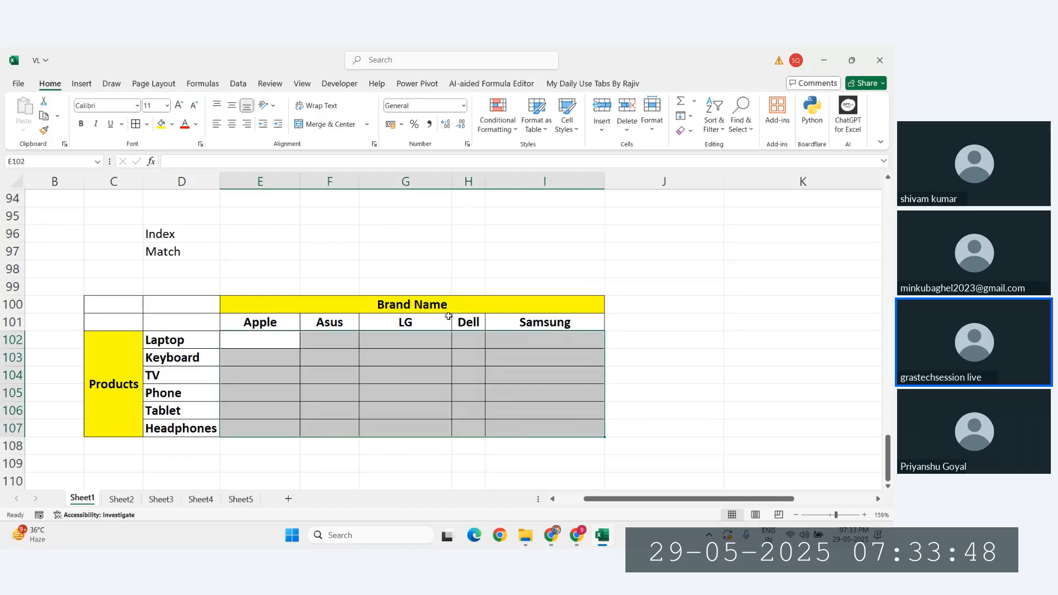
mouse_move(452, 181)
left_mouse_down()
mouse_move(412, 188)
mouse_move(468, 186)
left_mouse_up()
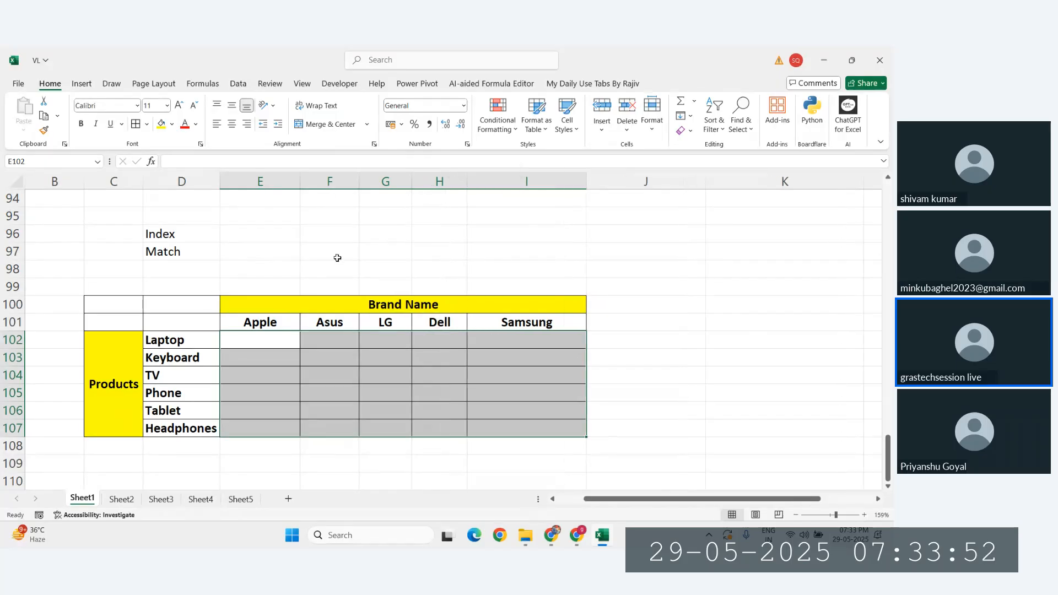
left_click(402, 362)
left_click_drag(267, 341, 526, 424)
left_click(630, 400)
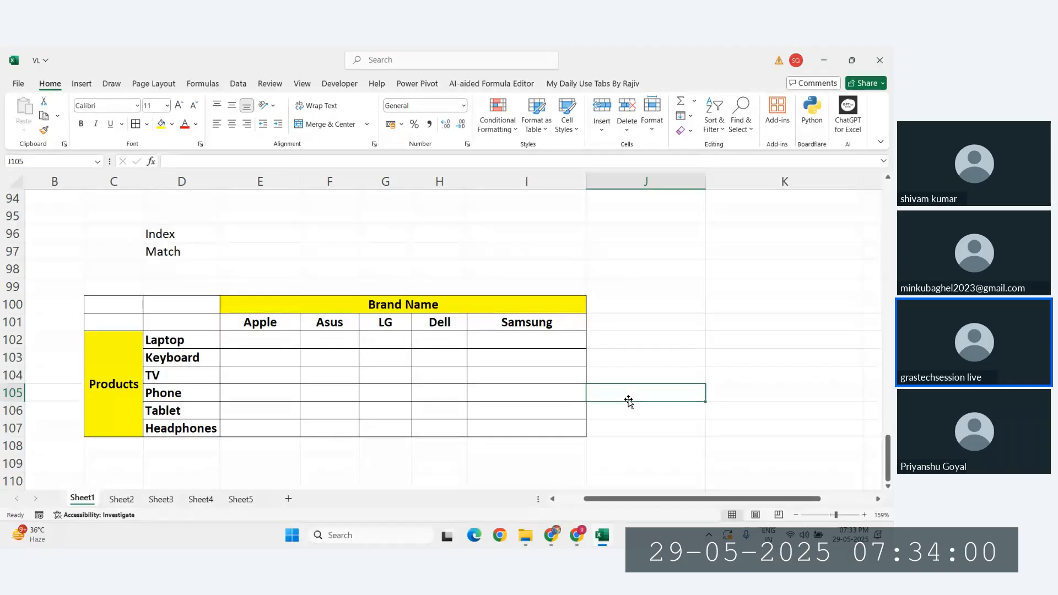
Fill E102:I107 with random stock quantities using the formula =RANDBETWEEN(10,100)
left_click_drag(259, 340, 519, 431)
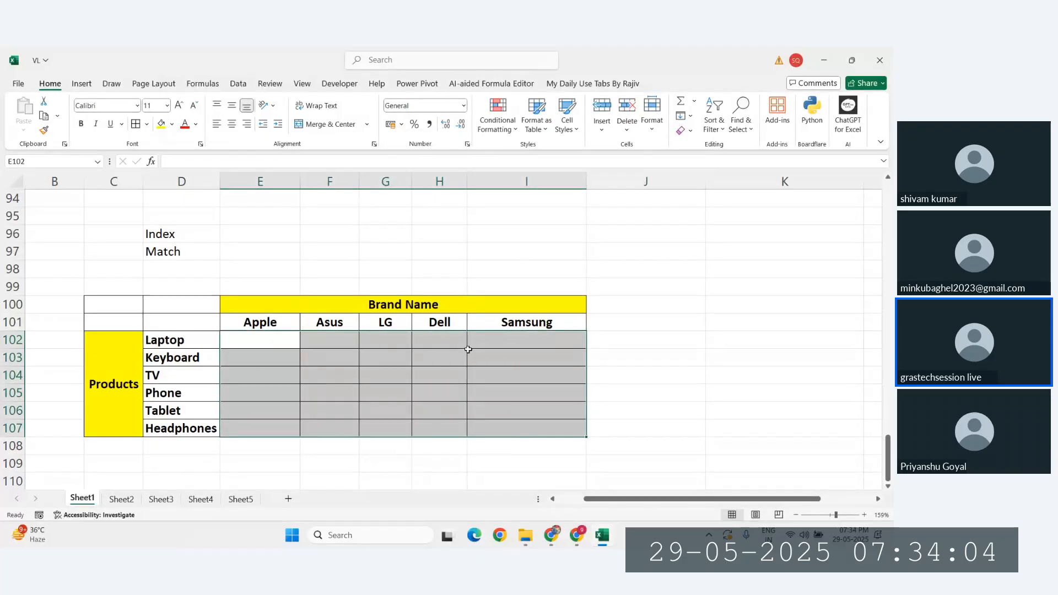
type("=randb")
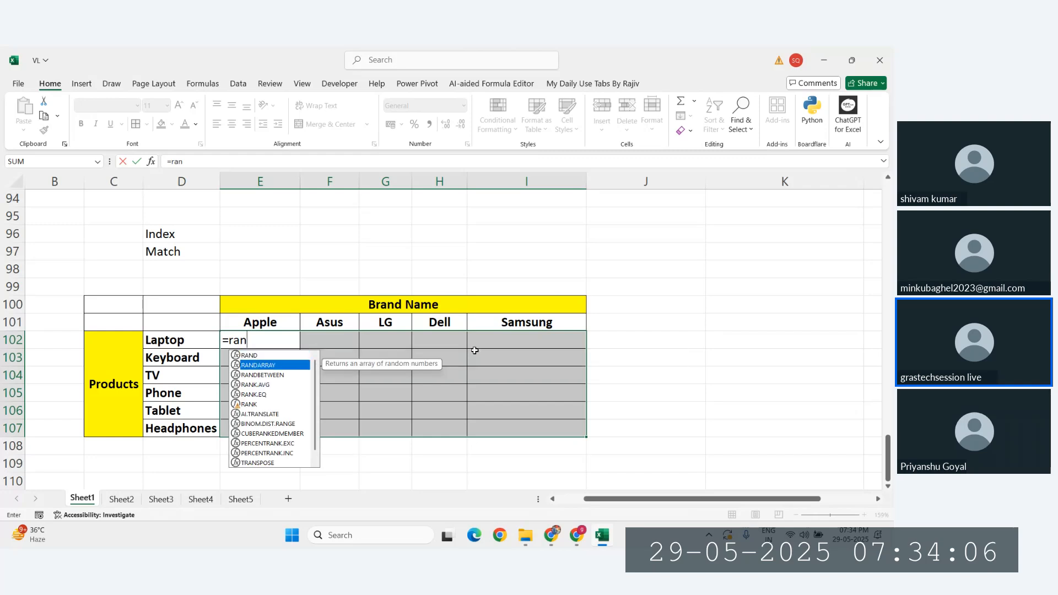
key("Tab")
type("10,100)")
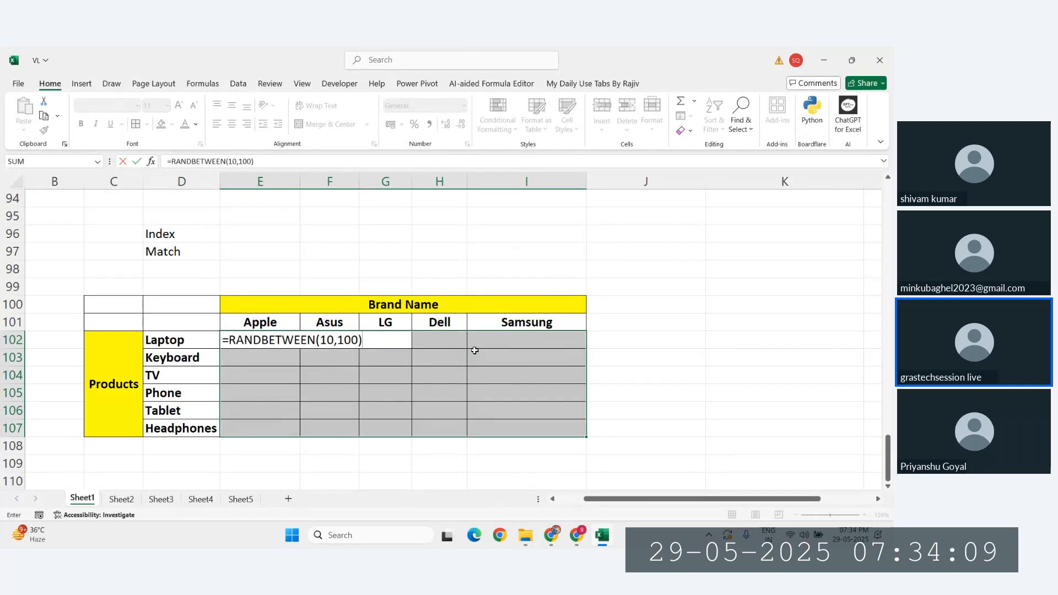
key("ctrl+Return")
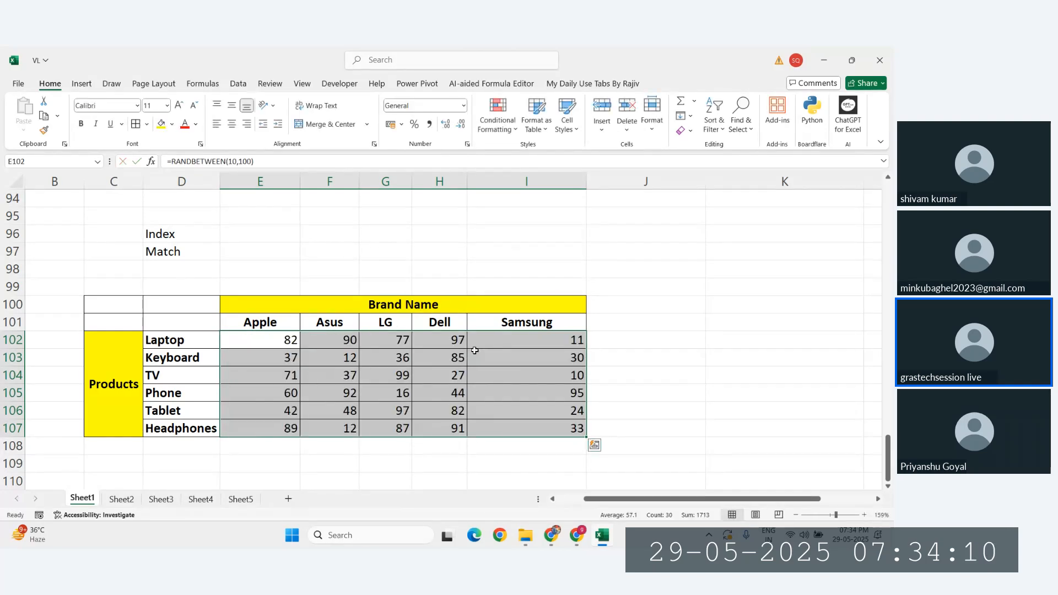
Replace the RANDBETWEEN formulas in E102:I107 with their static values and centre the numbers horizontally
key("ctrl+c")
key("ctrl+alt+v")
key("v")
key("Return")
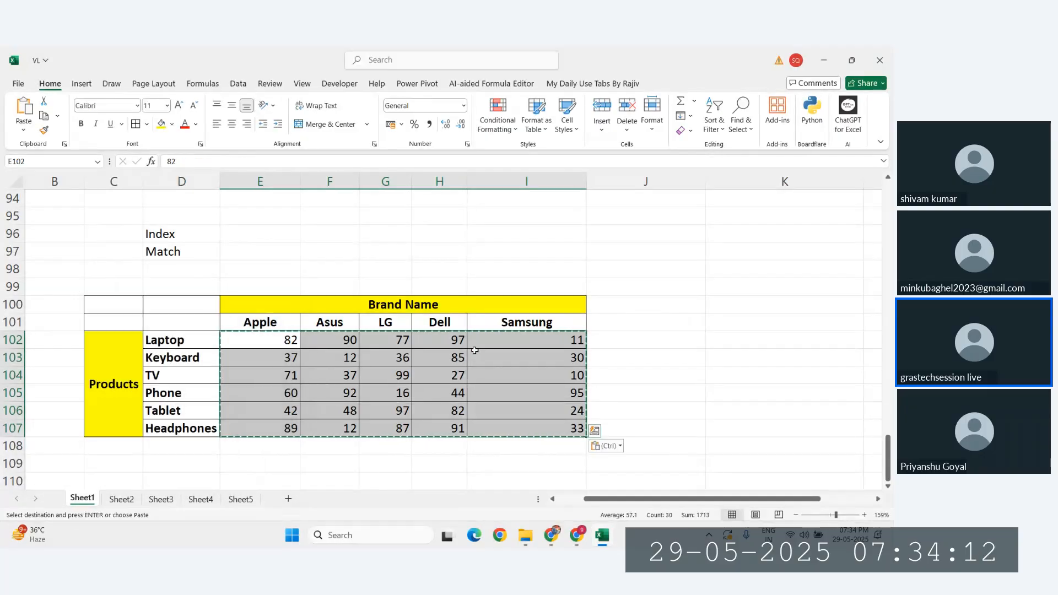
left_click(231, 123)
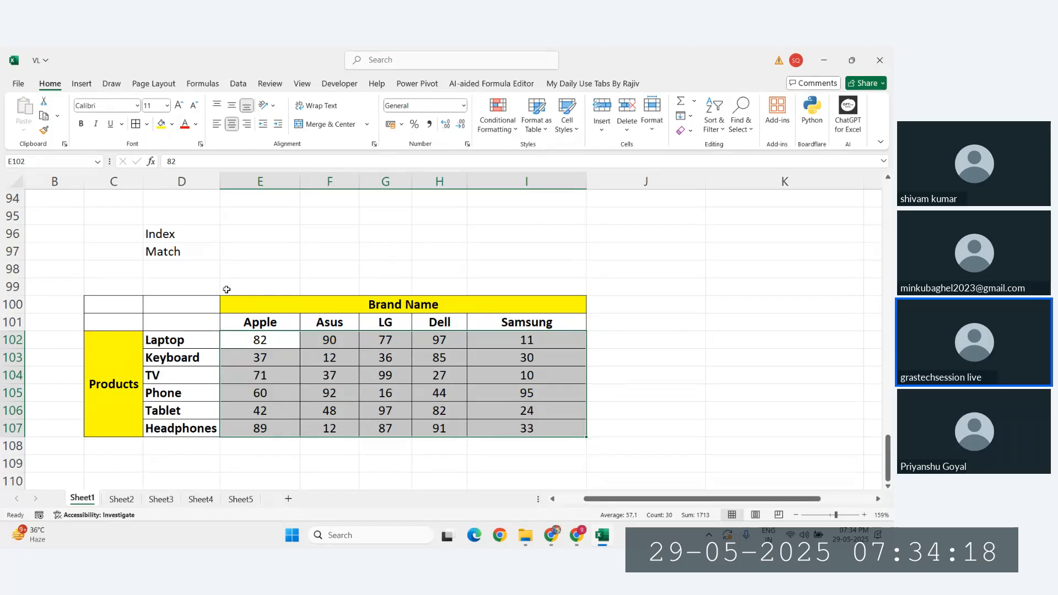
Merge and centre the empty corner cells C100:D101 and enter the title Inventory Stock DataBase
left_click_drag(122, 303, 175, 320)
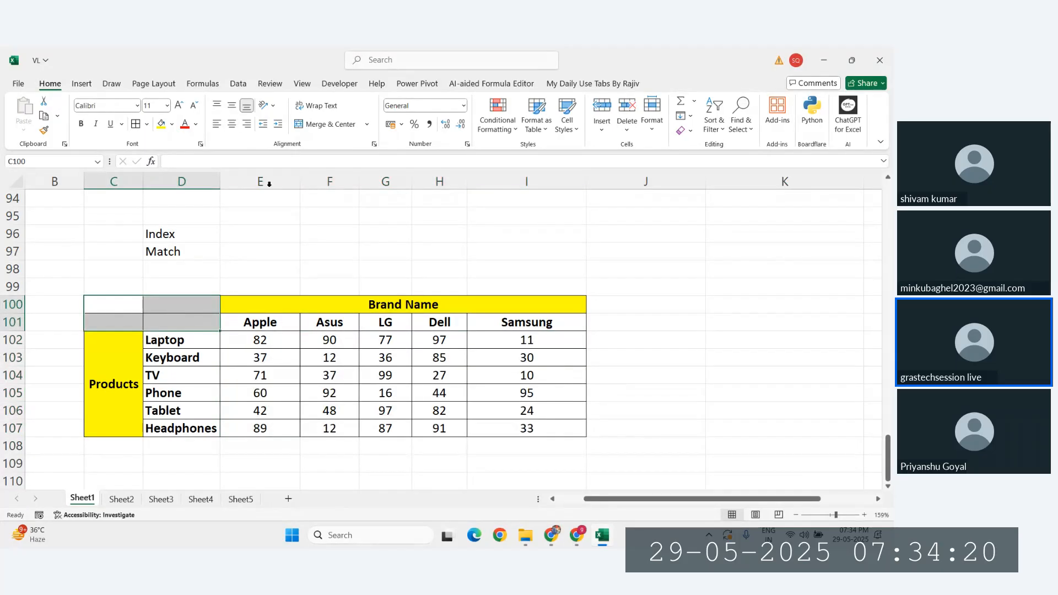
left_click(325, 125)
type("Inventor")
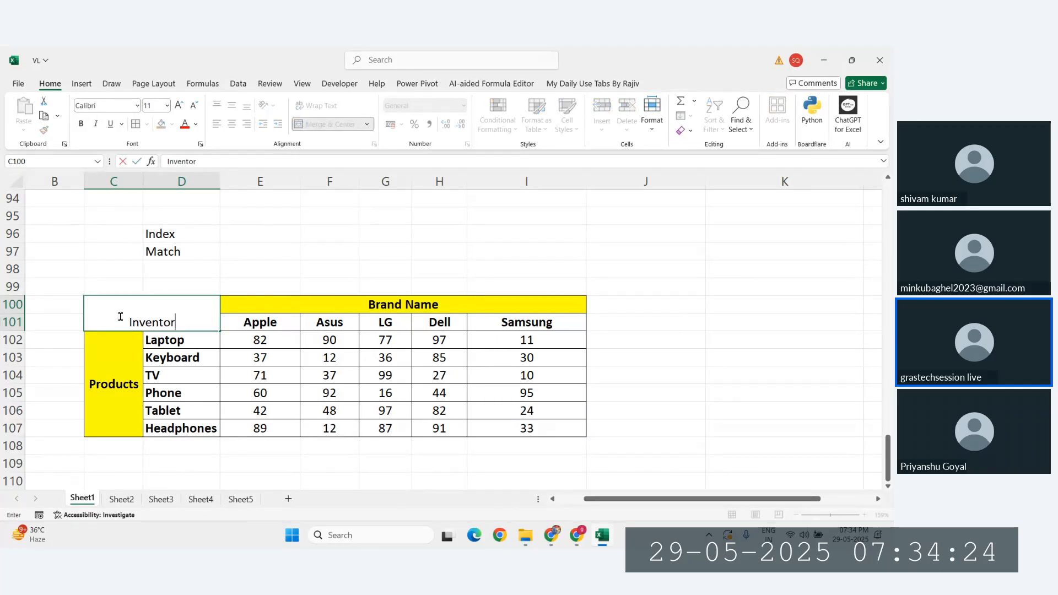
type("y Sto")
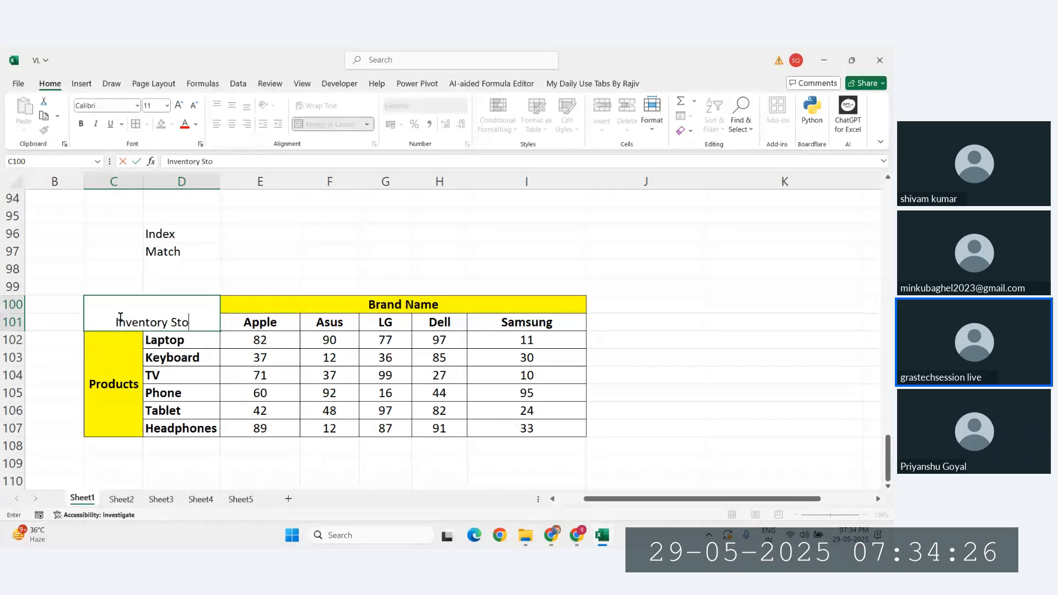
type("cks")
key("BackSpace")
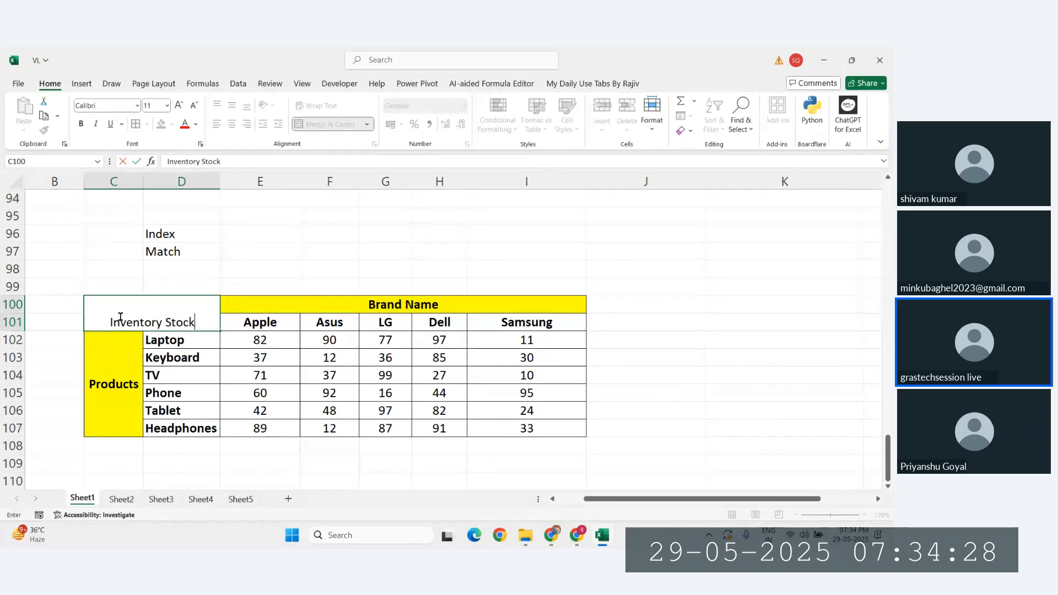
type("Dta")
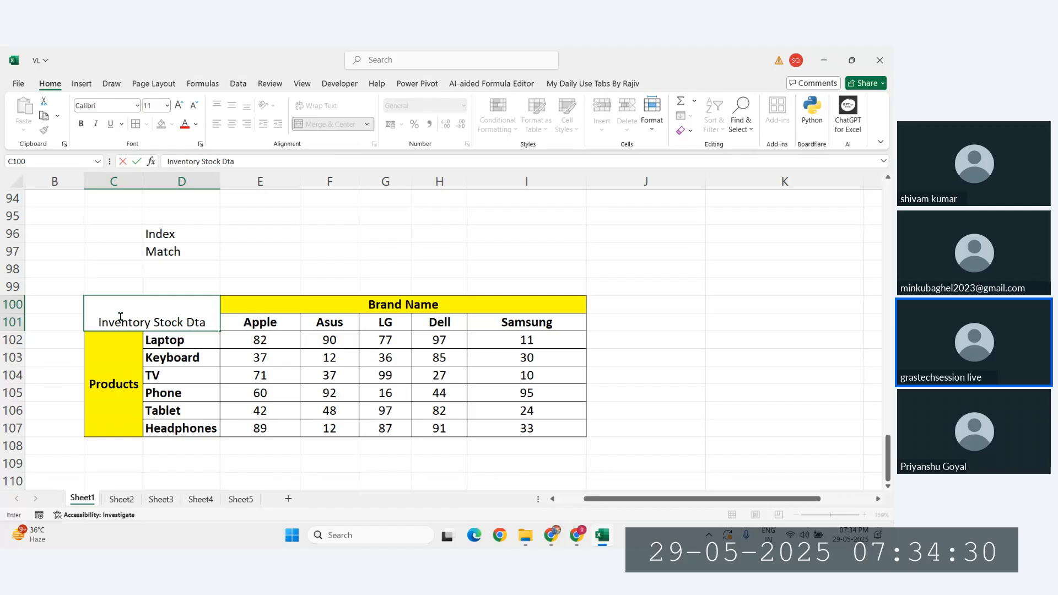
key("BackSpace")
key("BackSpace")
type("a")
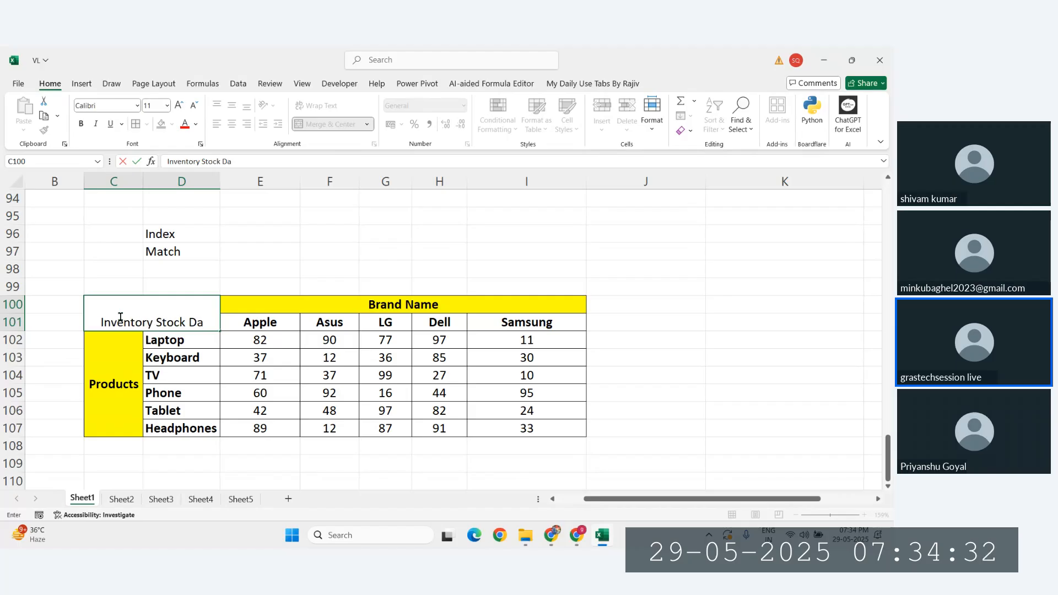
type("taBase")
key("Return")
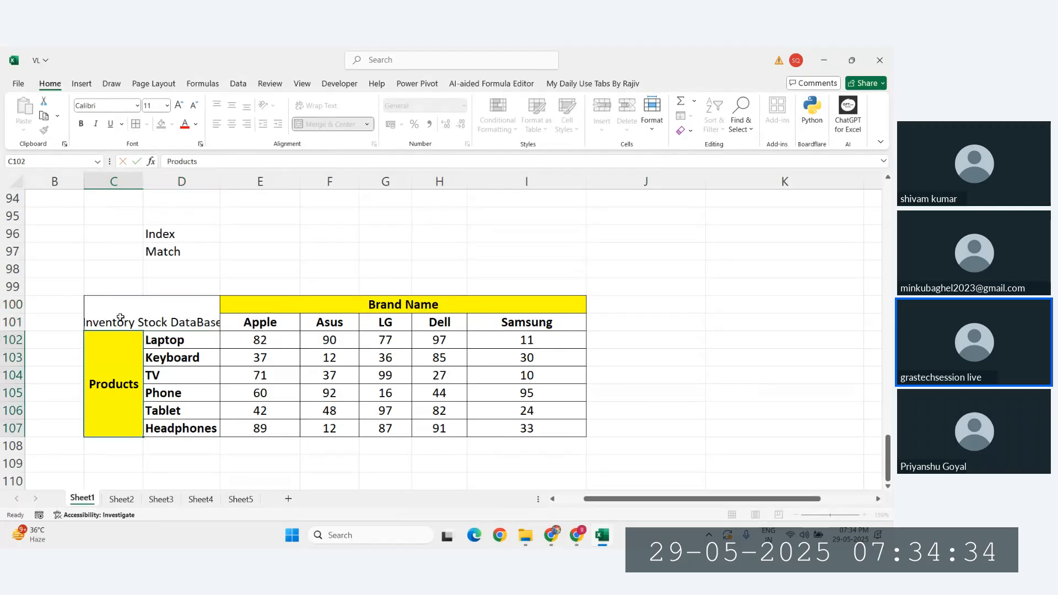
Centre the Inventory Stock DataBase title vertically, make it bold and widen column D to fit it
left_click(121, 310)
left_click(231, 105)
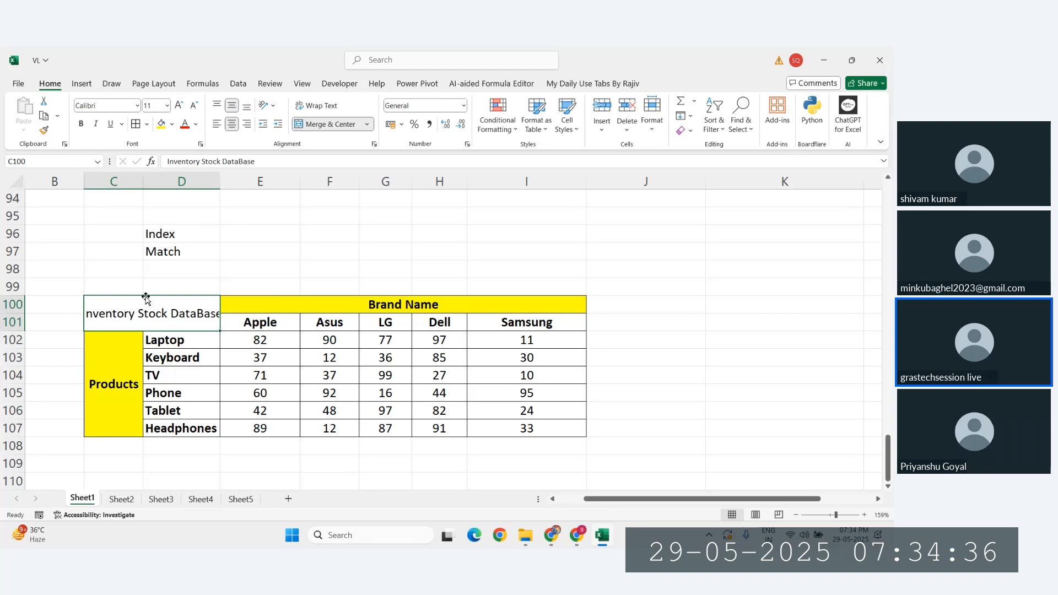
key("ctrl+b")
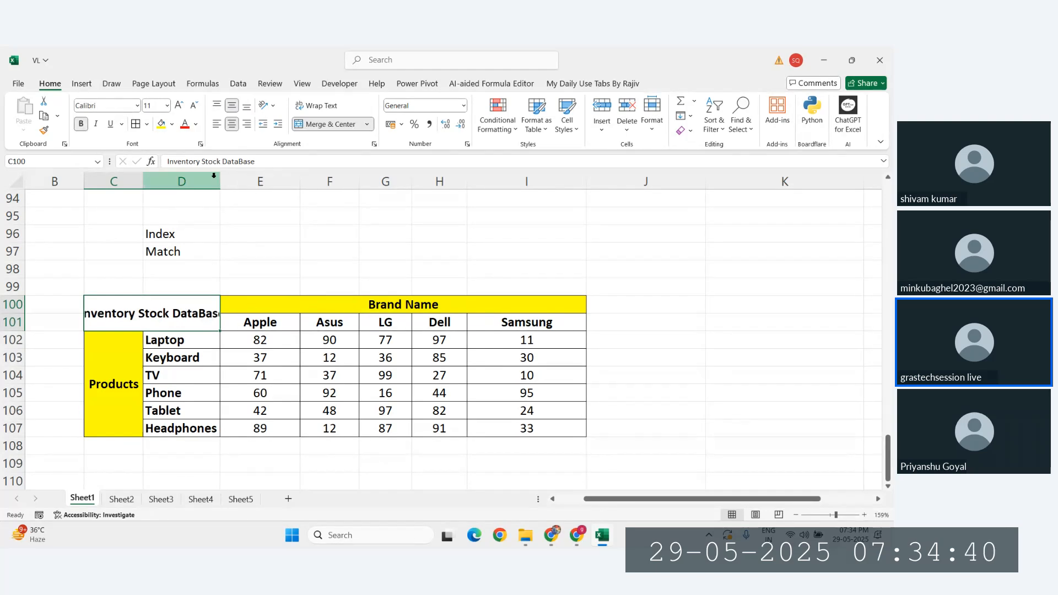
left_click_drag(220, 182, 244, 182)
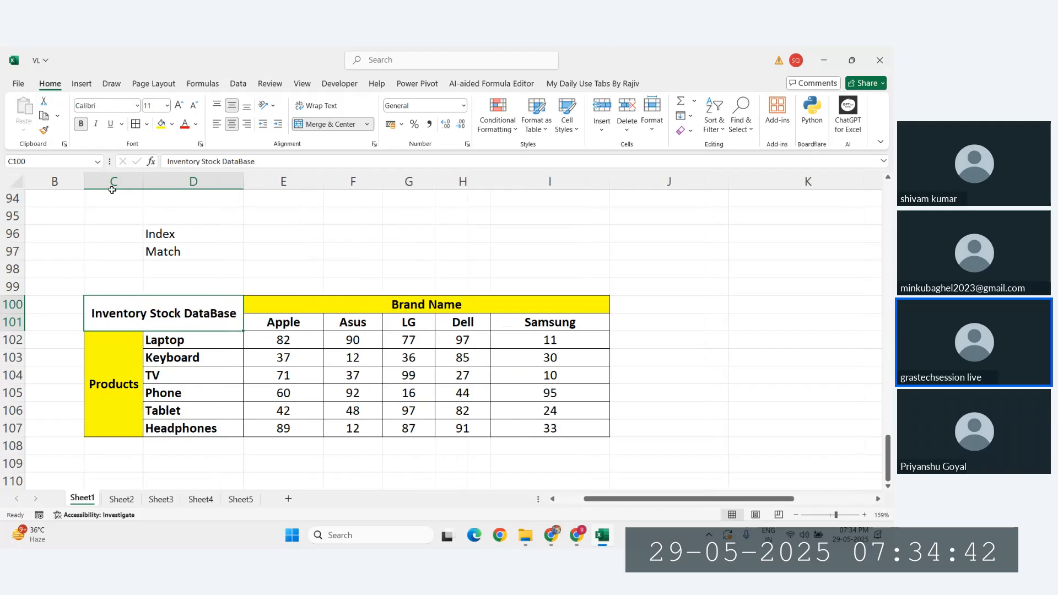
Fill the Inventory Stock DataBase title cell with yellow and set its bold text to red
left_click(161, 124)
key("ctrl+b")
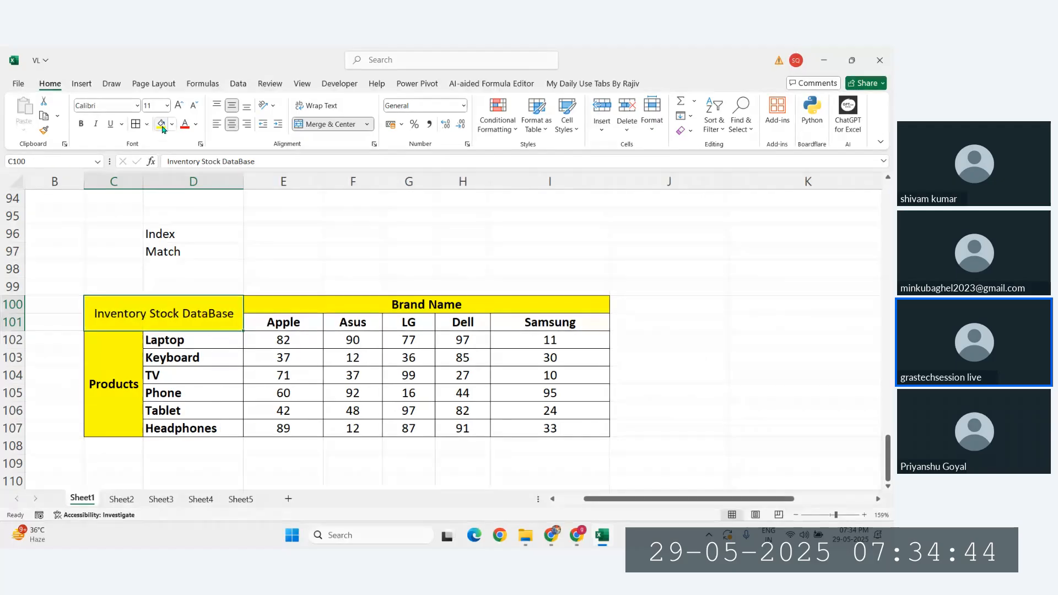
key("ctrl+b")
left_click(185, 124)
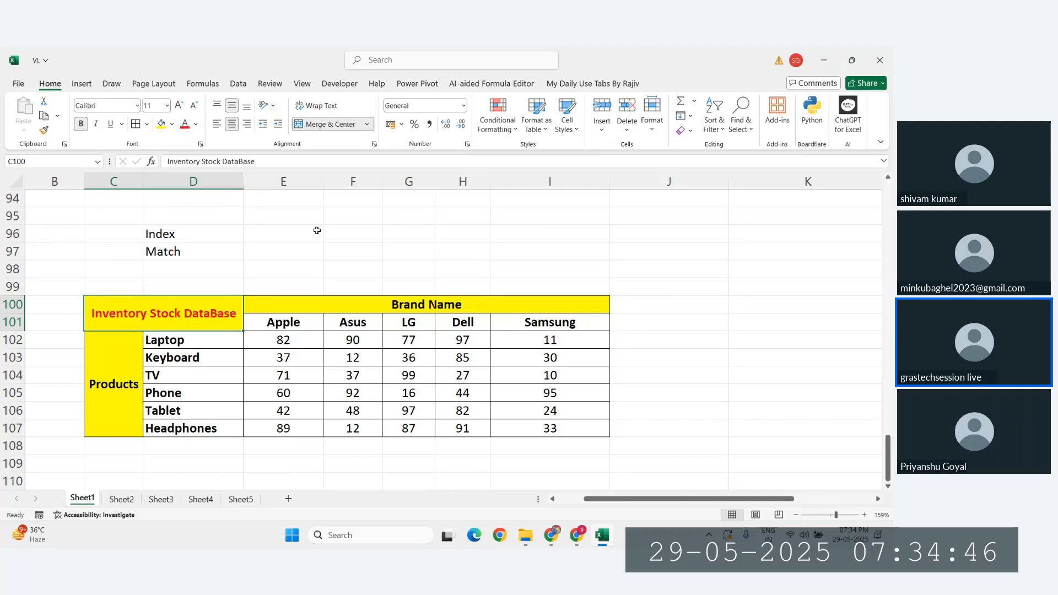
Examine how the inventory table arranges brand names across row 101 and product names down column D
left_click(353, 256)
left_click(204, 322)
left_click(406, 378)
left_click(562, 392)
left_click(680, 388)
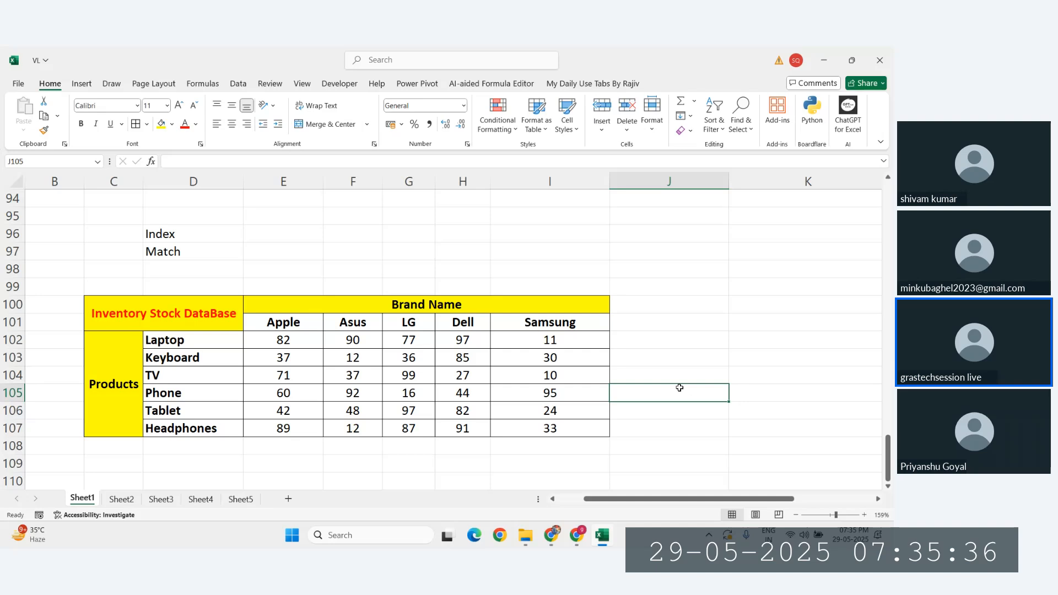
scroll(524, 397, "down", 1)
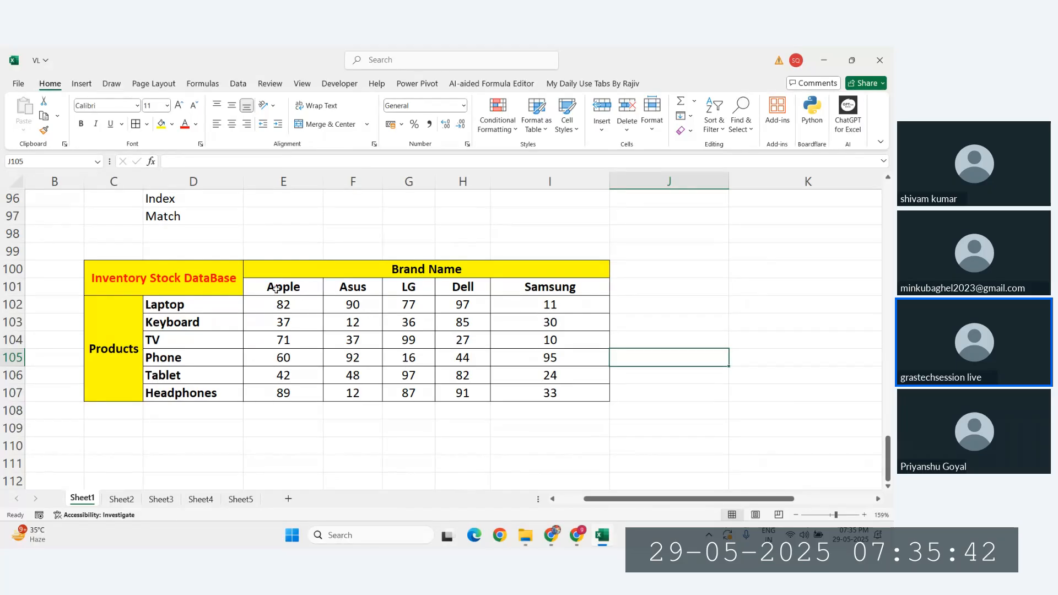
left_click_drag(275, 289, 551, 288)
left_click_drag(166, 305, 182, 408)
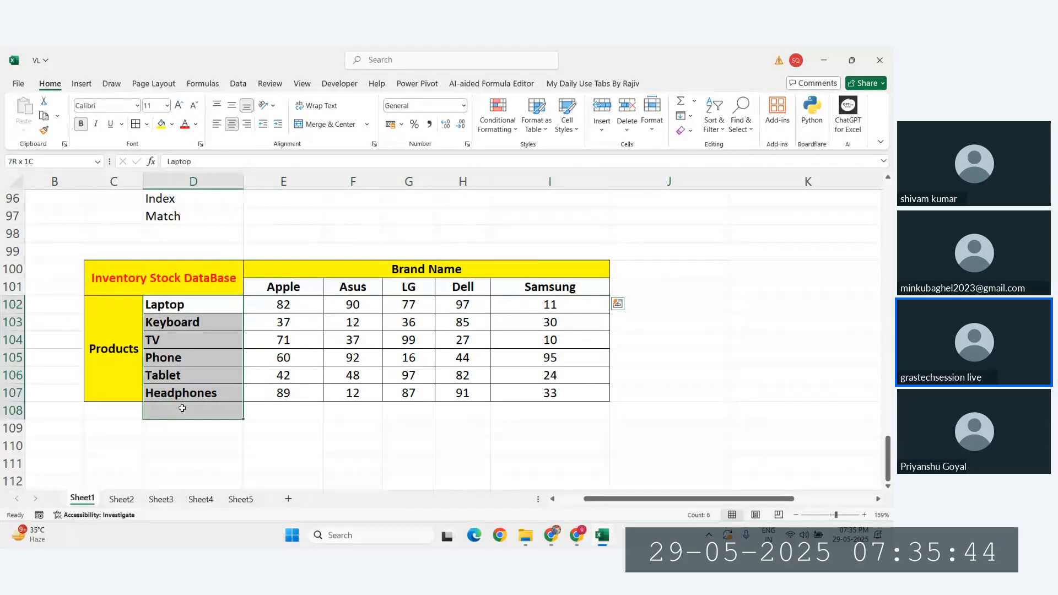
left_click(355, 371)
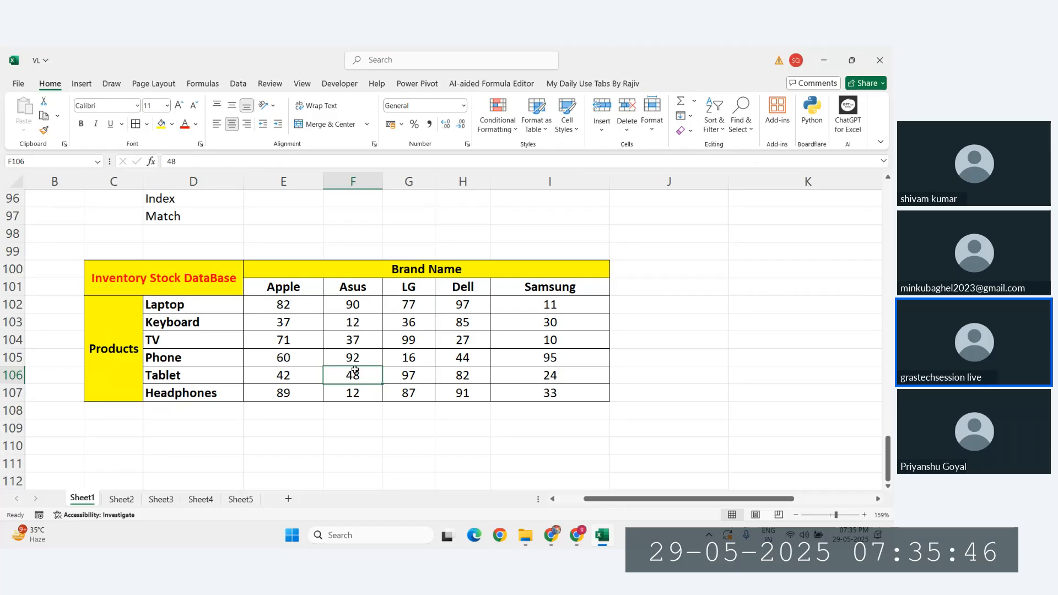
left_click_drag(271, 293, 512, 290)
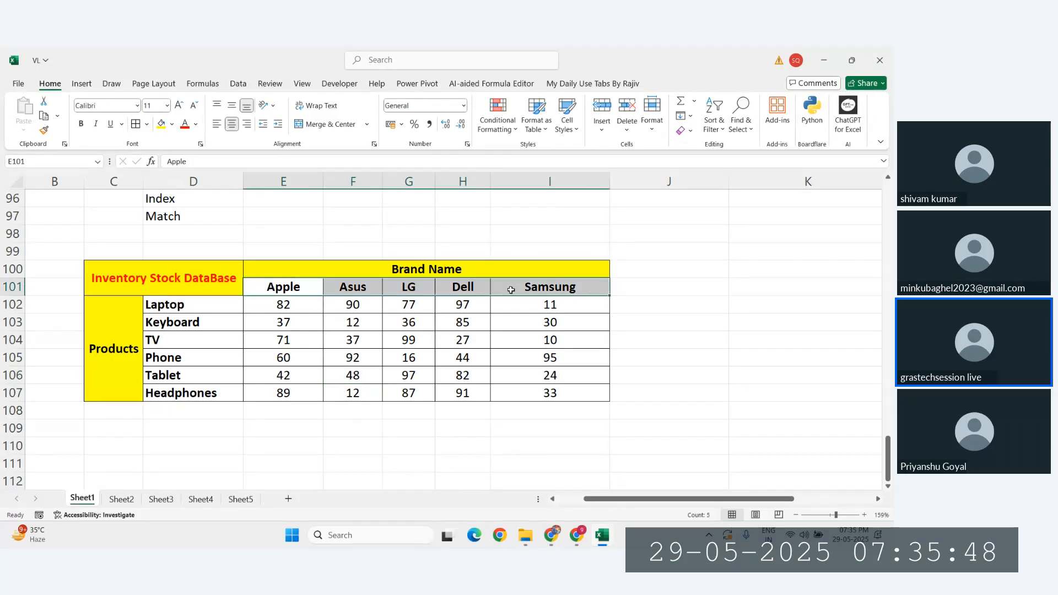
left_click(437, 358)
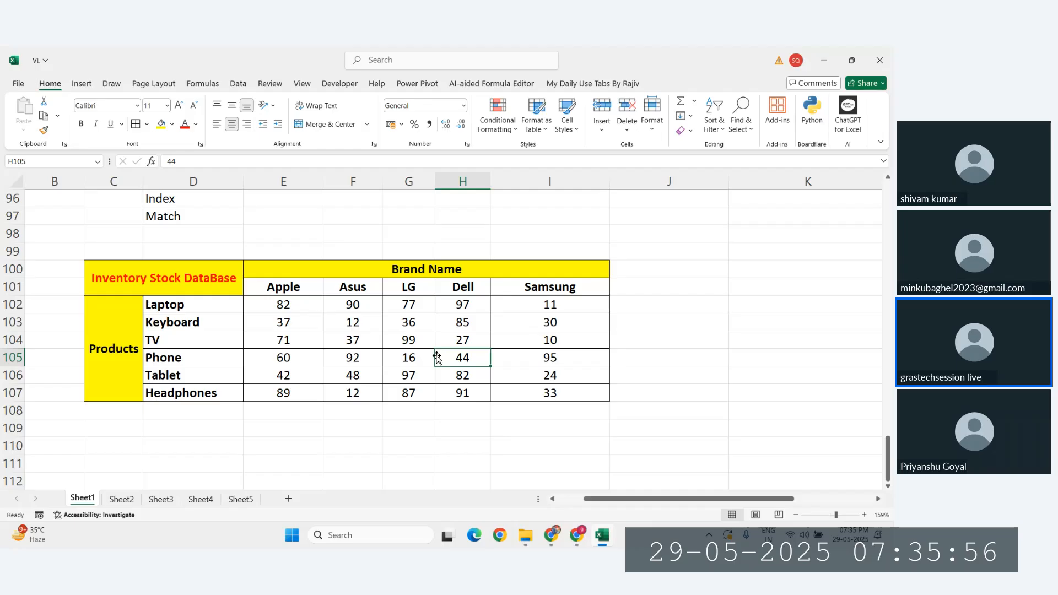
left_click(576, 358)
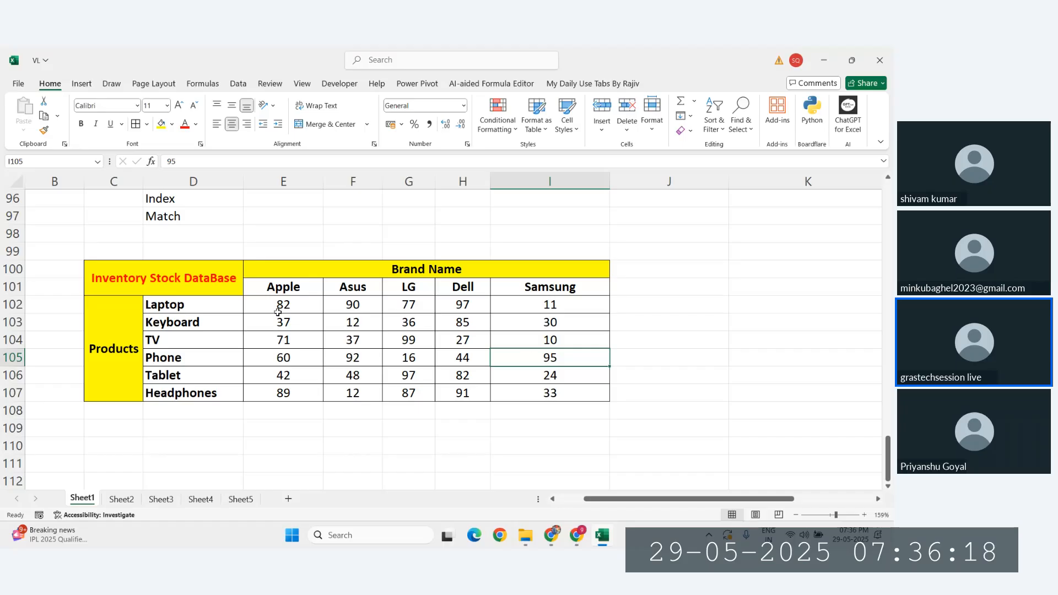
Examine the stock quantities in E102:I107 and the empty area beside the table
mouse_move(283, 306)
left_mouse_down()
mouse_move(552, 394)
mouse_move(542, 384)
left_mouse_up()
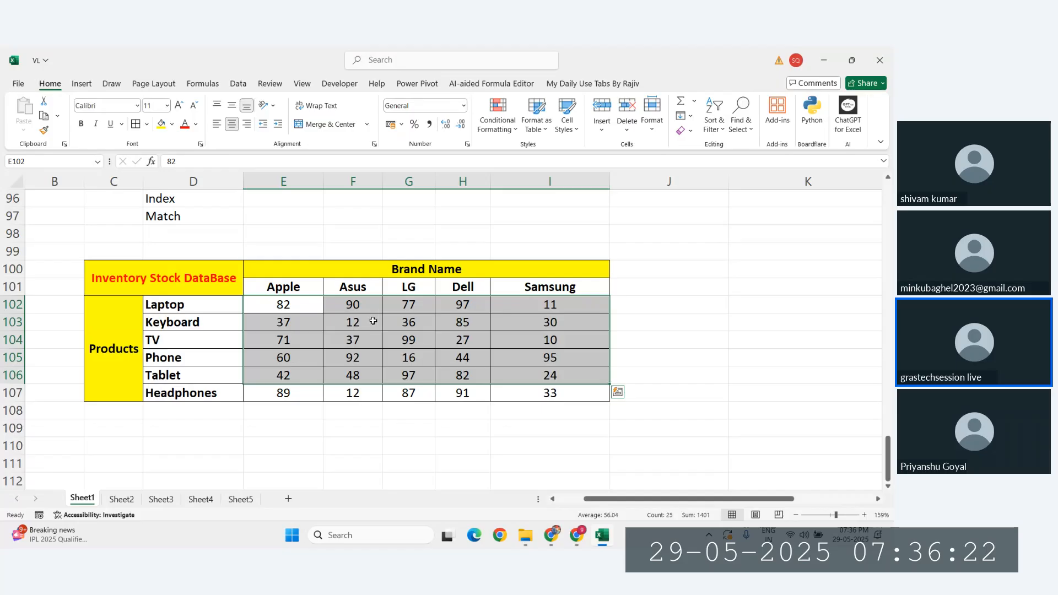
left_click_drag(283, 304, 533, 393)
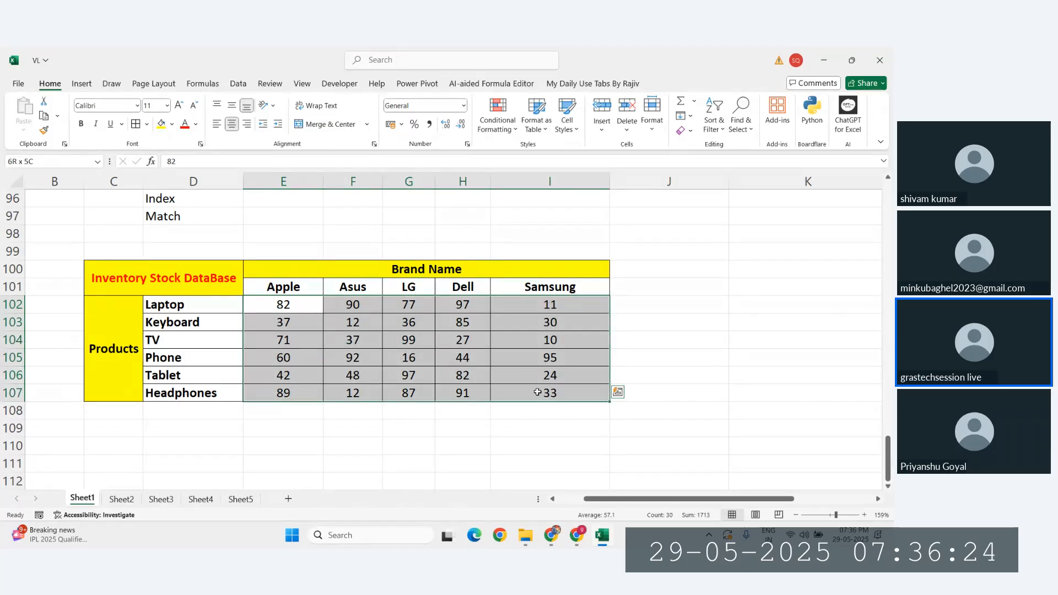
left_click(652, 305)
scroll(653, 306, "right", 1)
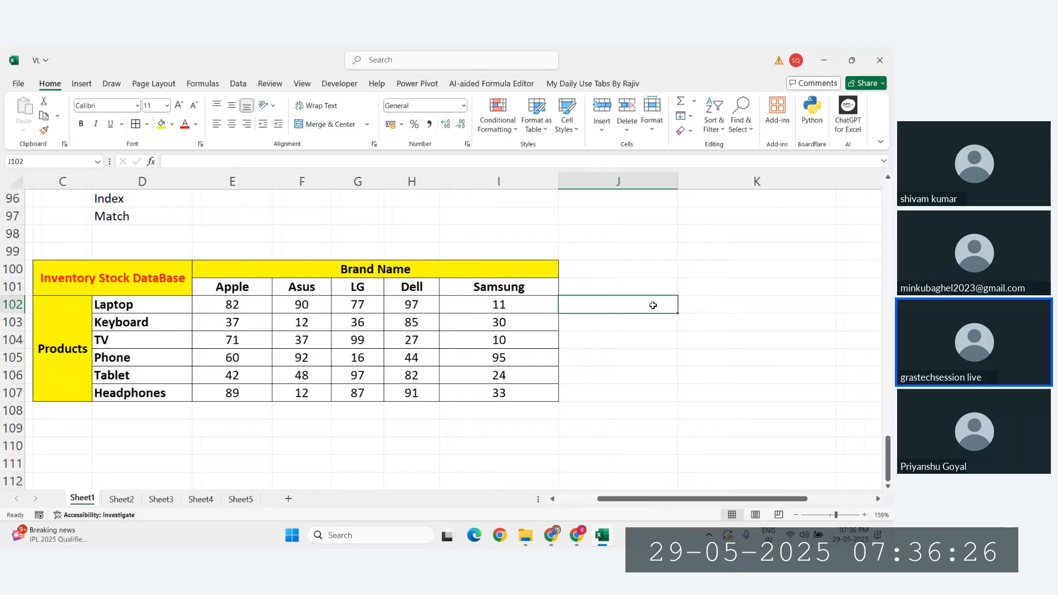
left_click(688, 281)
left_click_drag(657, 281, 698, 281)
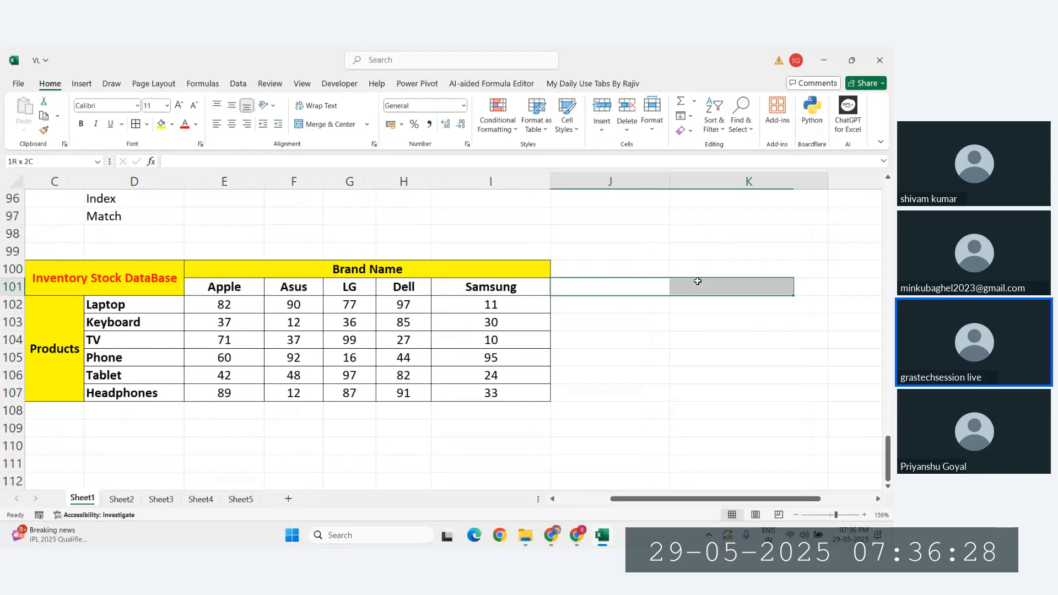
left_click_drag(222, 305, 472, 388)
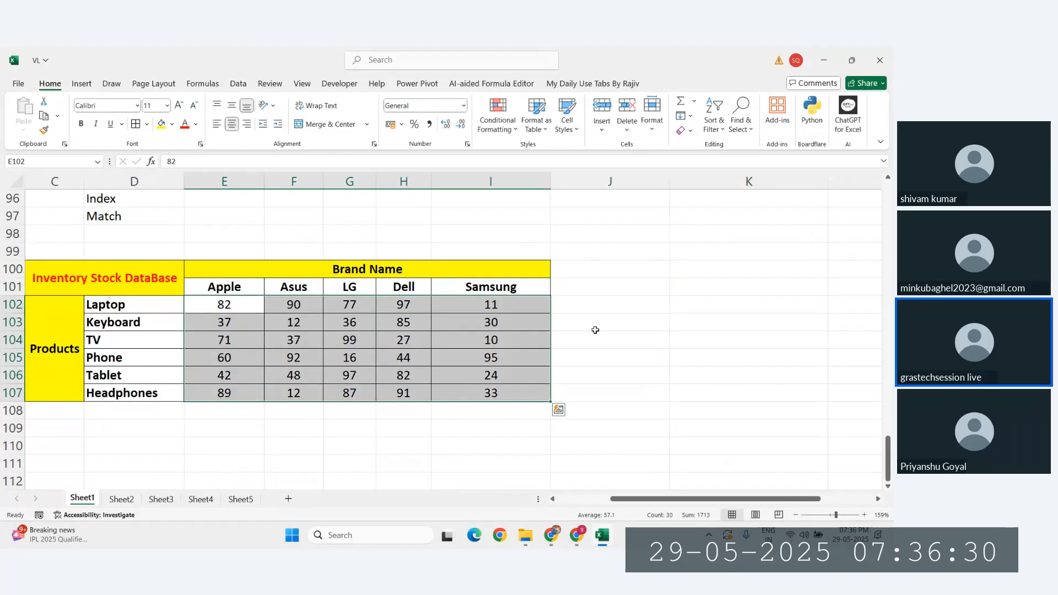
left_click(612, 287)
left_click(158, 359)
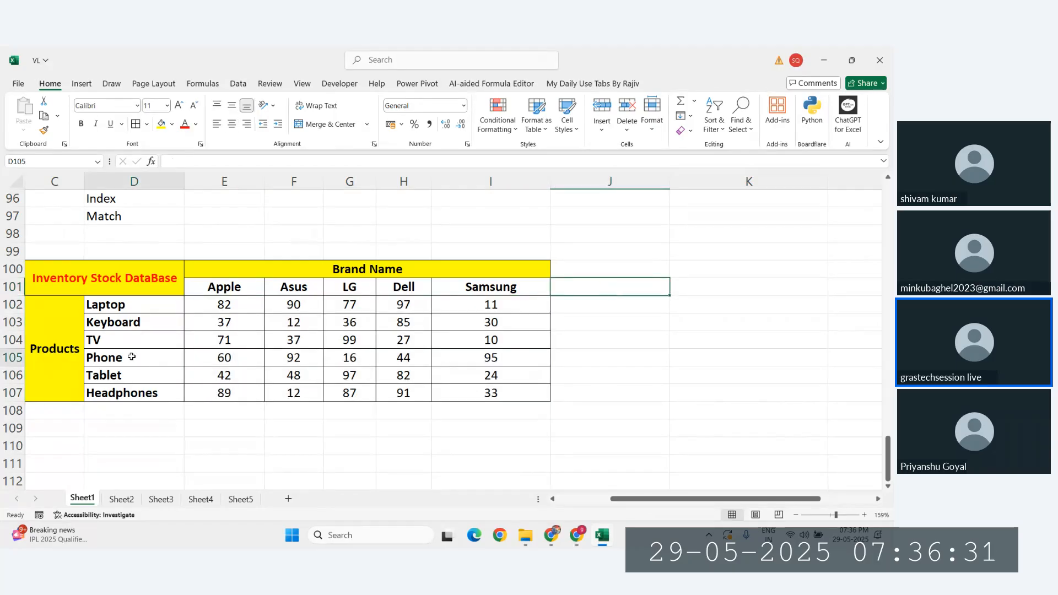
Enter the headings "Brand Name" in K100 and "Product" in L100 beside the inventory table
left_click(728, 279)
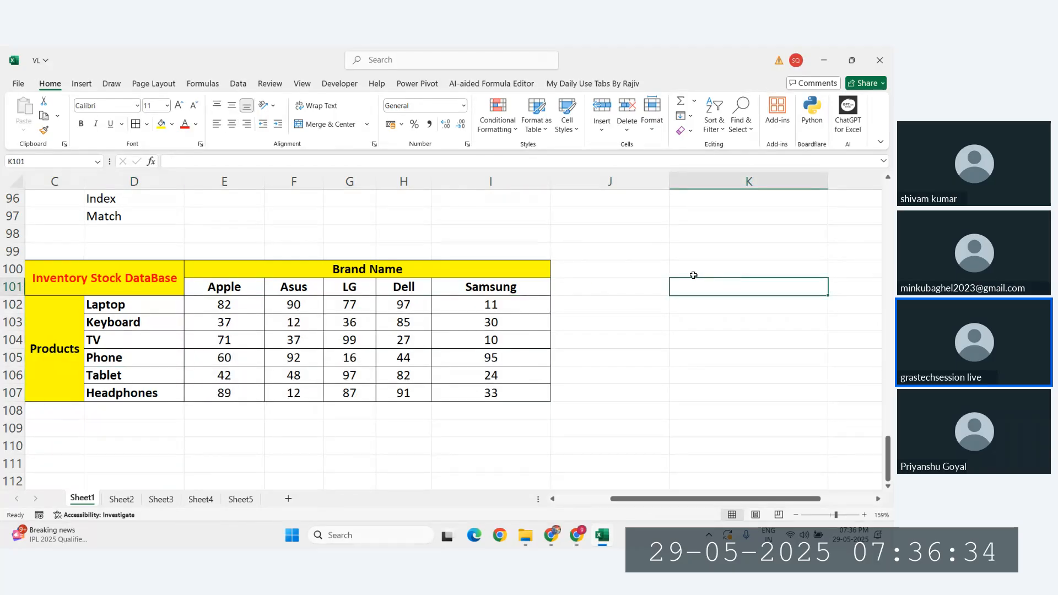
scroll(694, 275, "down", 3)
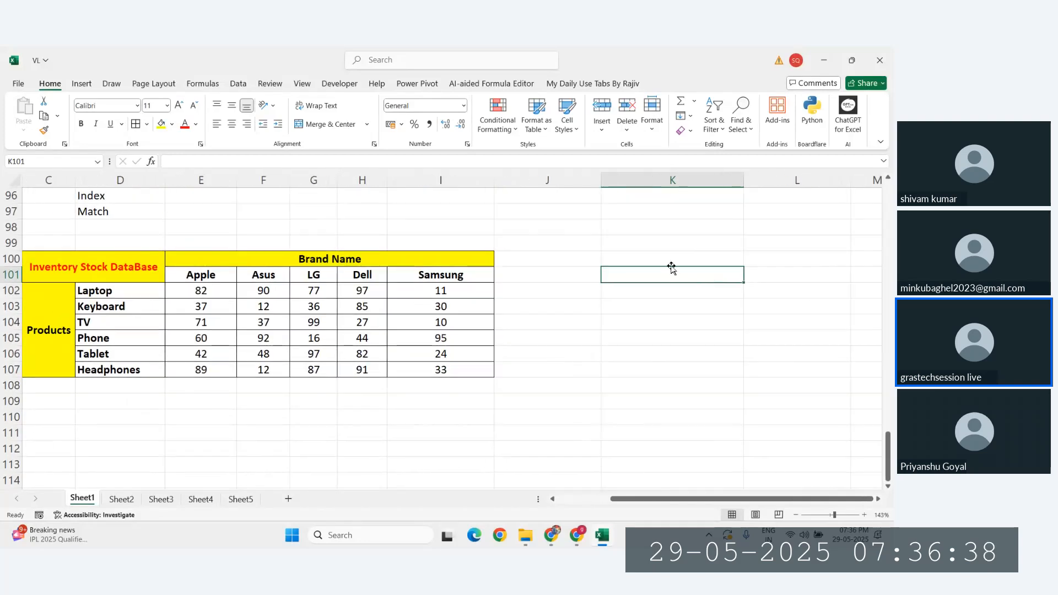
scroll(558, 277, "down", 1)
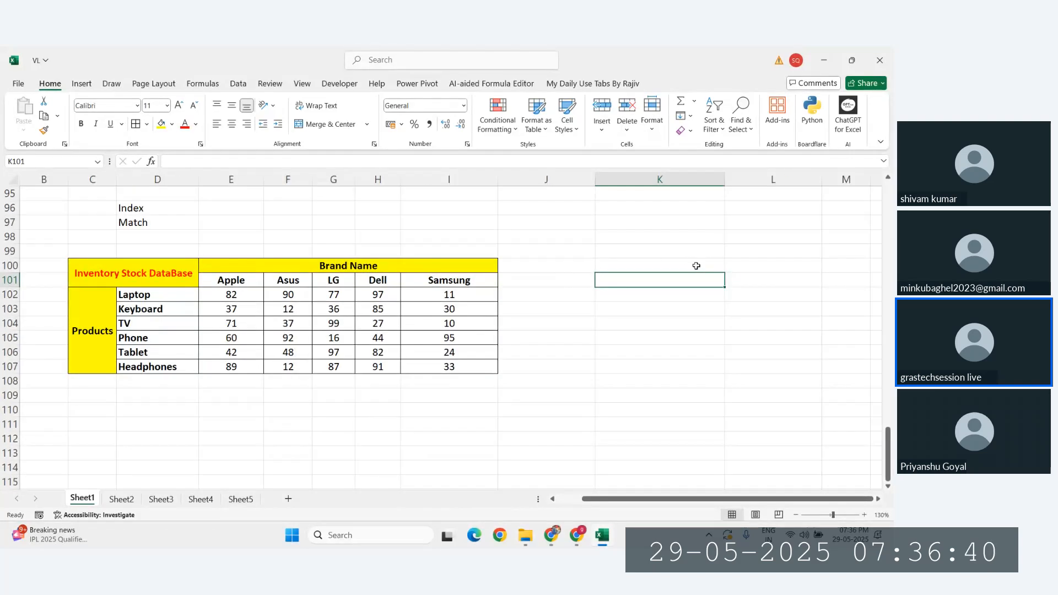
left_click_drag(697, 264, 736, 265)
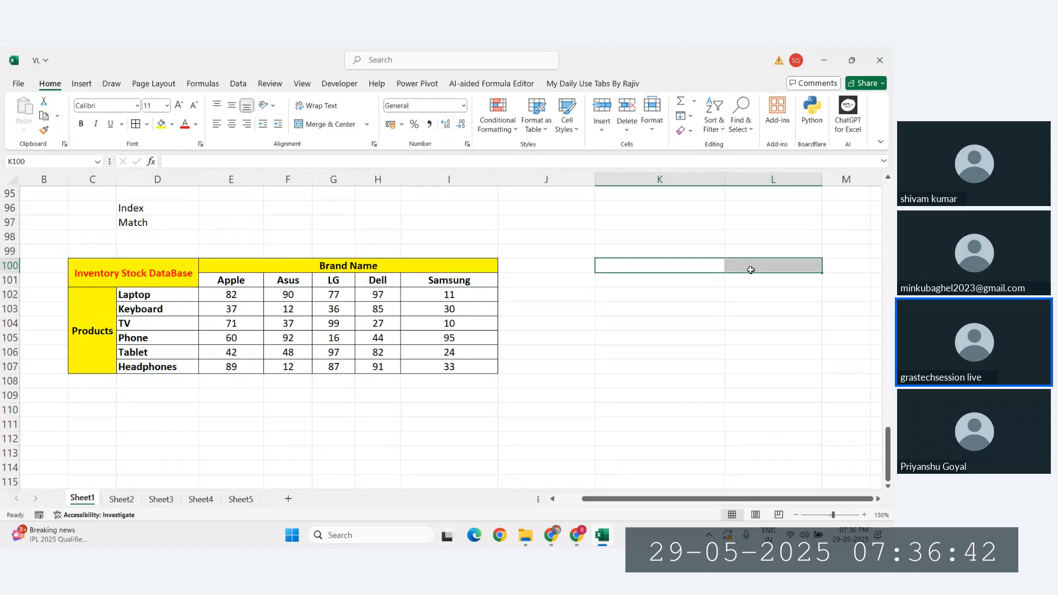
left_click(651, 268)
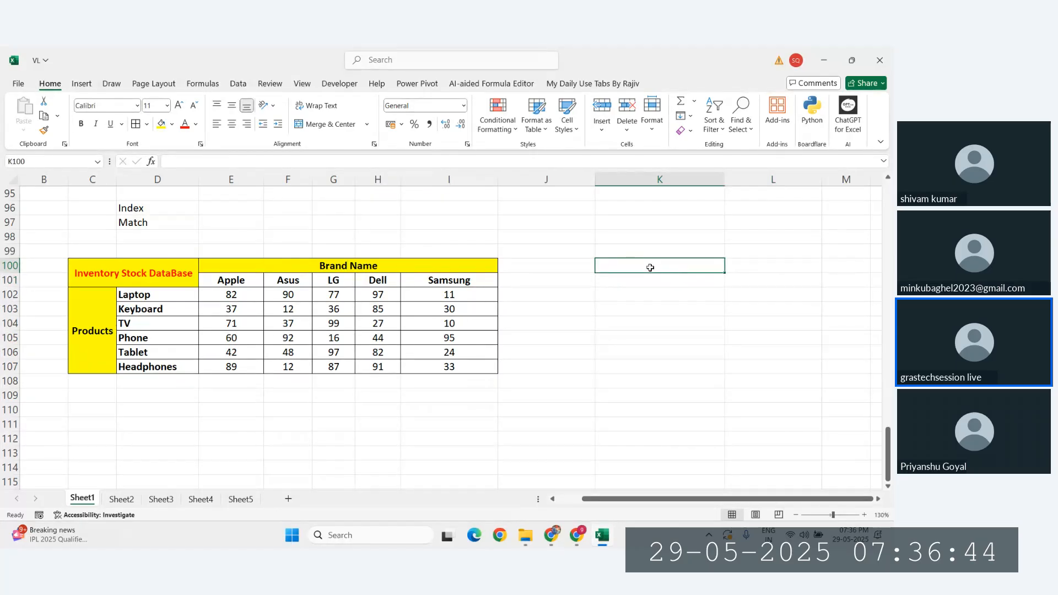
type("Brand Name")
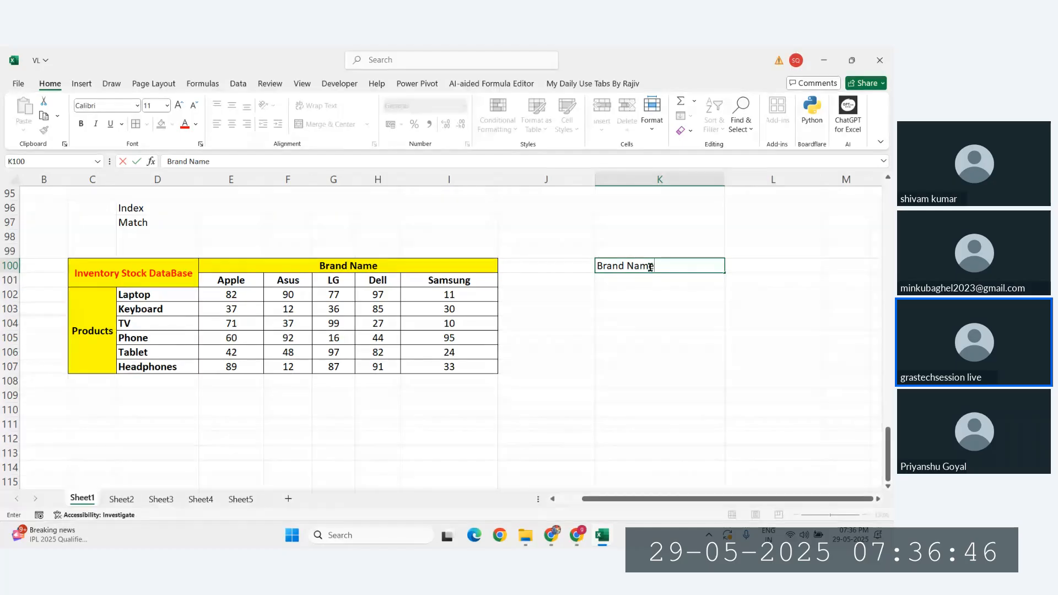
key("Tab")
type("Products")
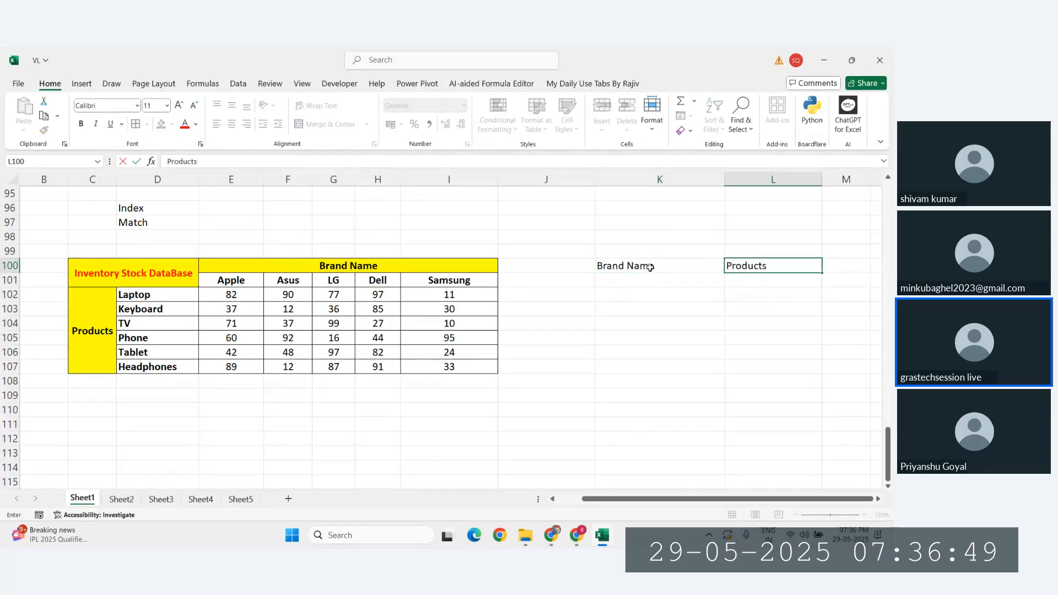
key("BackSpace")
key("Return")
Apply all borders to K100:L103 and centre its contents horizontally
left_click_drag(650, 268, 751, 313)
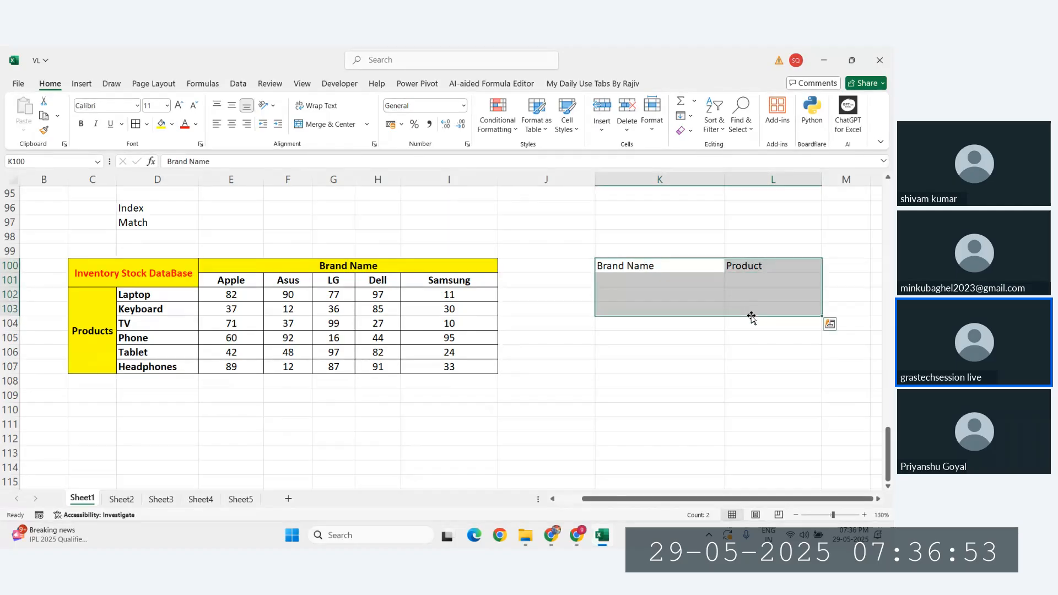
left_click(135, 123)
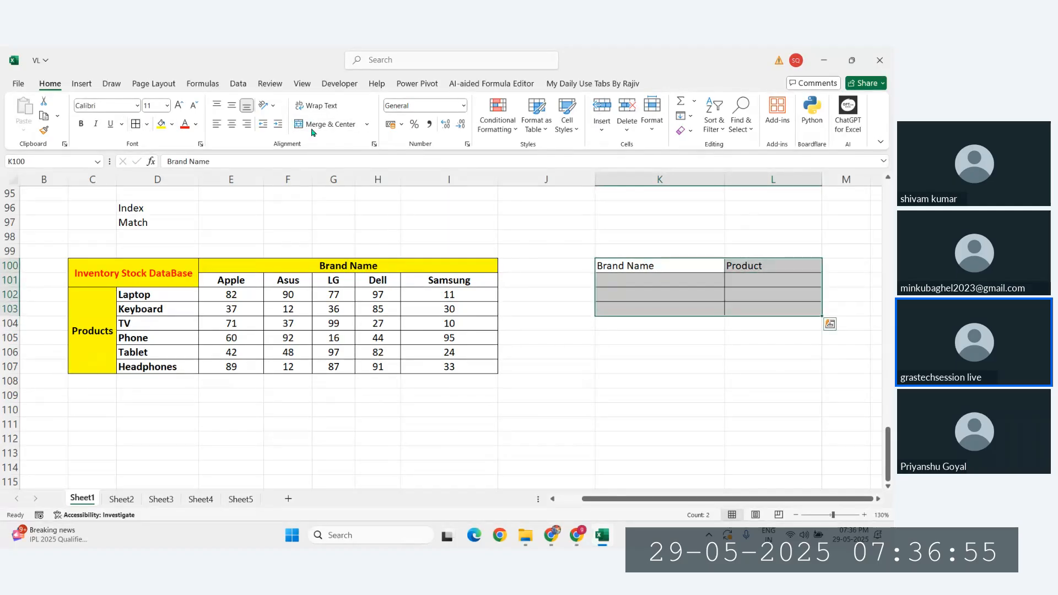
left_click(232, 124)
Merge K100:K101, make the Brand Name heading bold and vertically centred, and copy its formatting to the Product heading
left_click_drag(642, 269, 737, 278)
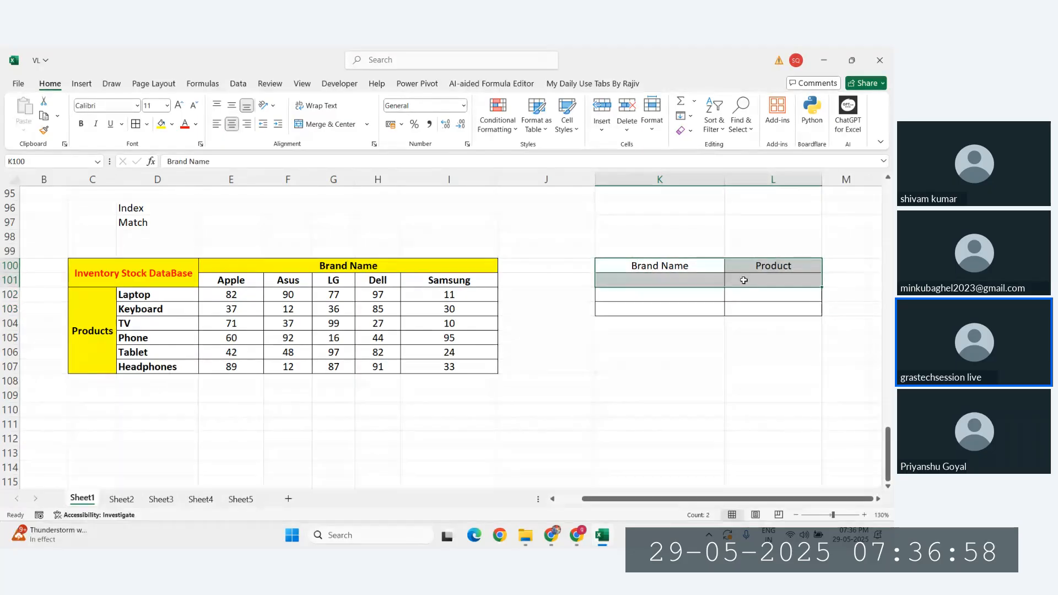
left_click_drag(645, 263, 645, 279)
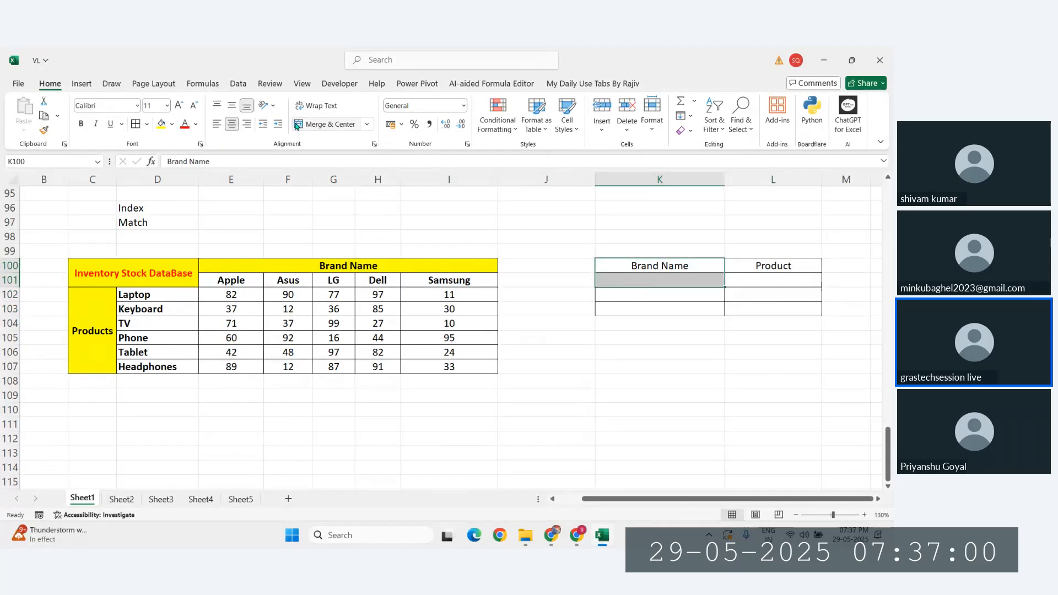
left_click(325, 124)
left_click(79, 126)
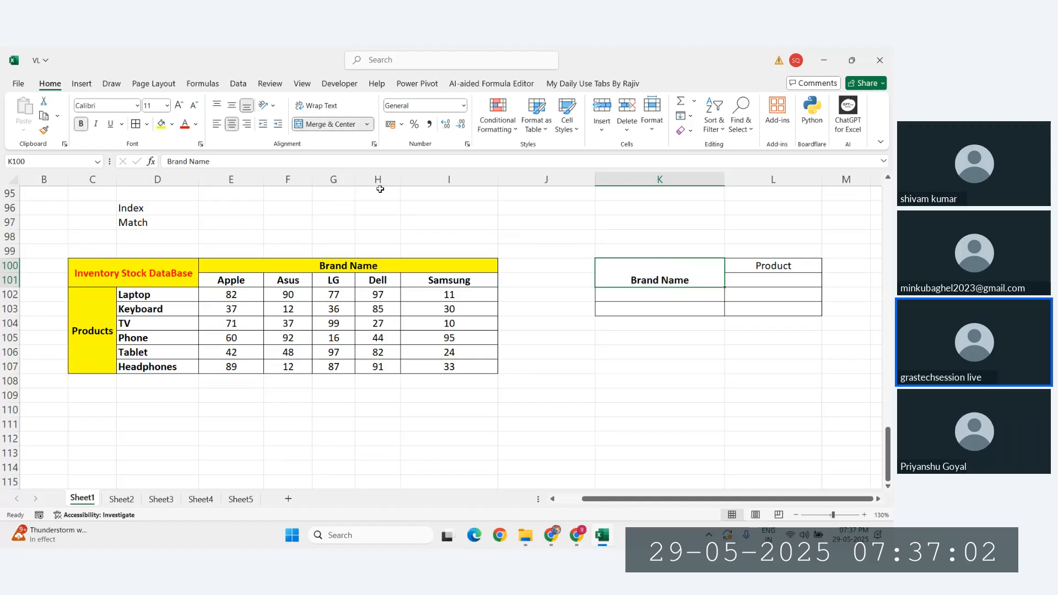
left_click(232, 104)
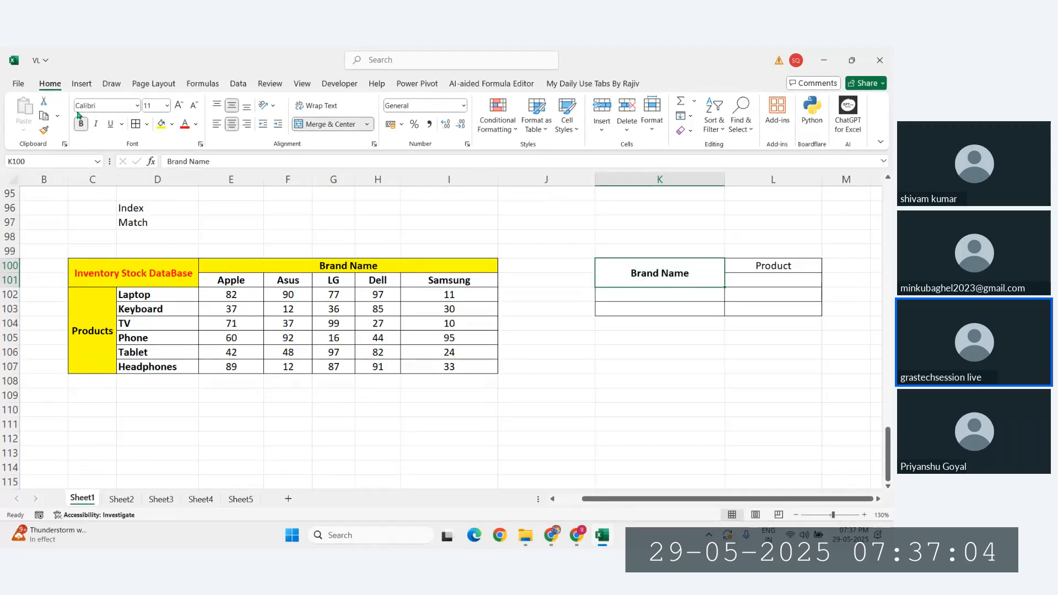
left_click(45, 132)
left_click(755, 268)
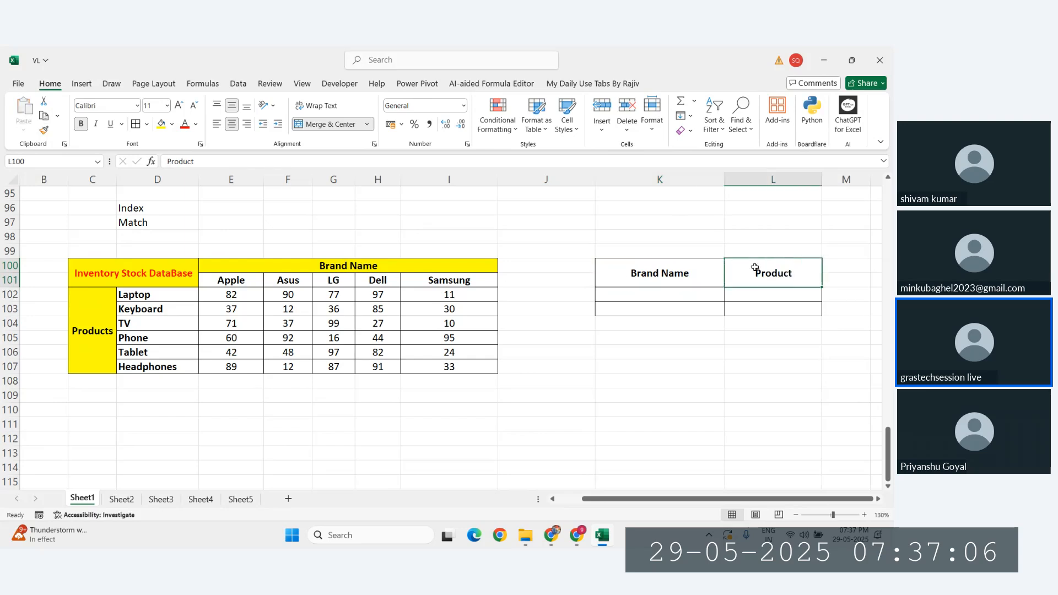
Fill the Brand Name and Product headings with yellow and enlarge their font by one size
left_click_drag(652, 283, 761, 277)
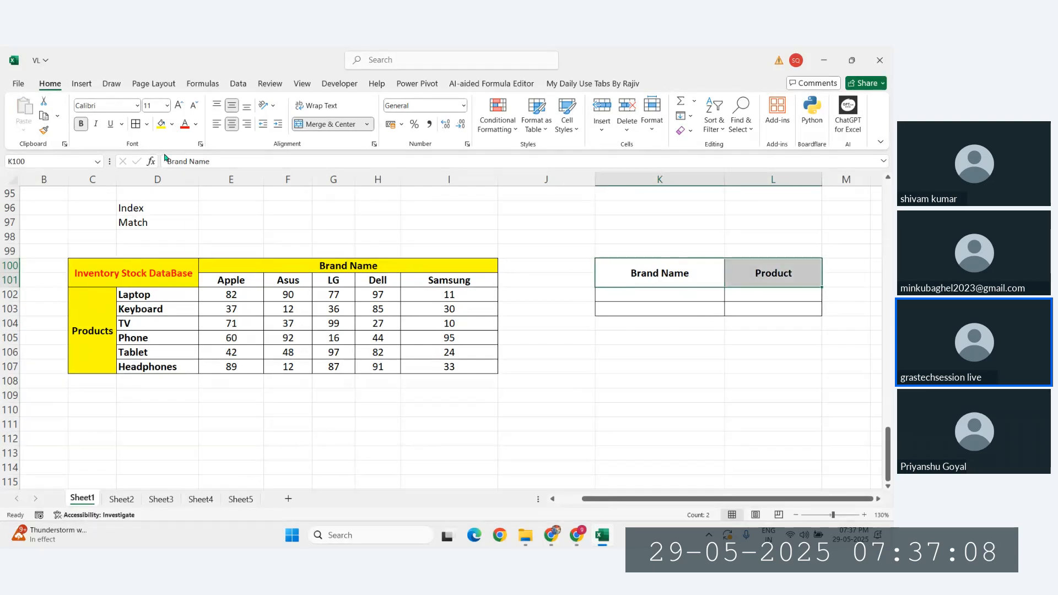
left_click(163, 127)
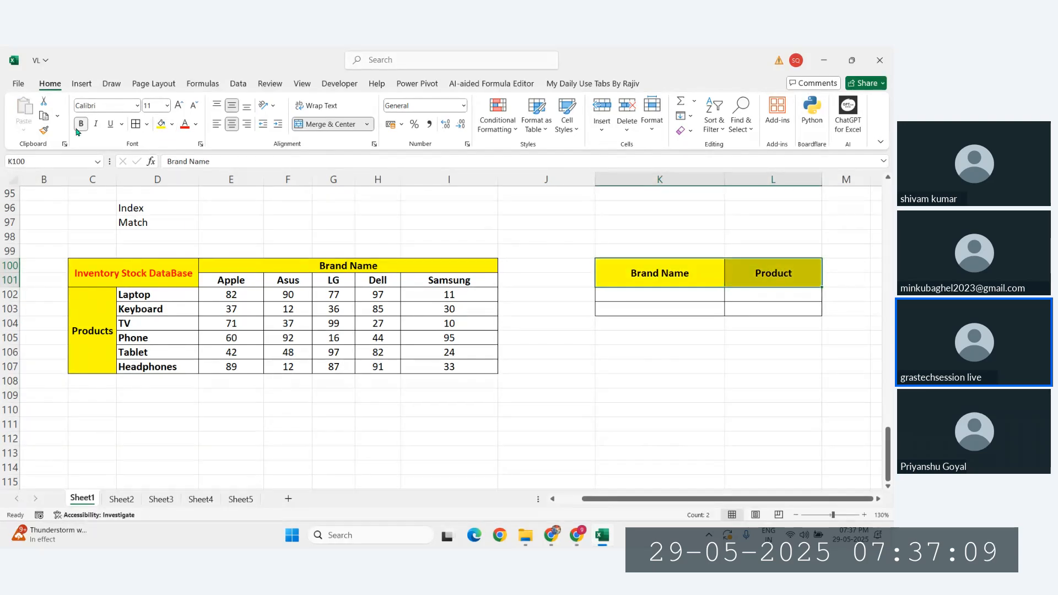
left_click(180, 106)
Merge K103:L104 into one bordered cell beneath the lookup inputs and narrow column K slightly
left_click(662, 296)
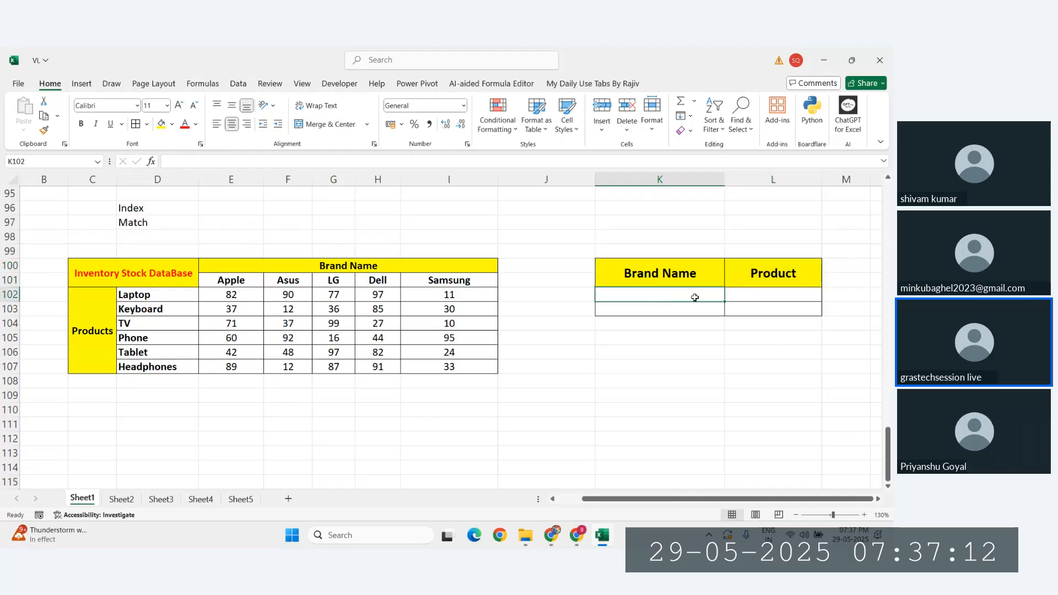
left_click(667, 309)
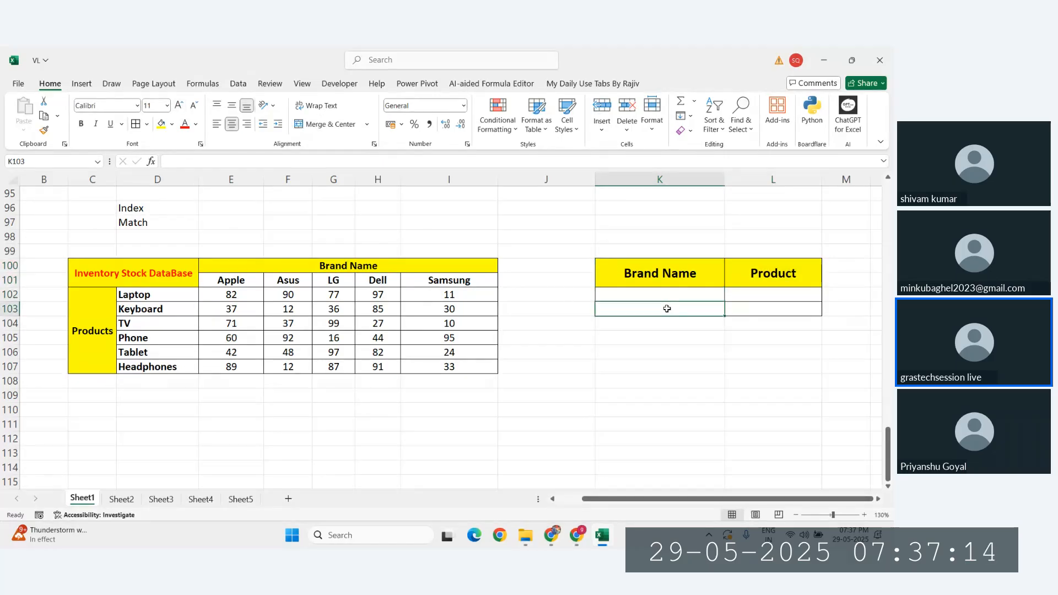
left_click_drag(692, 313, 742, 324)
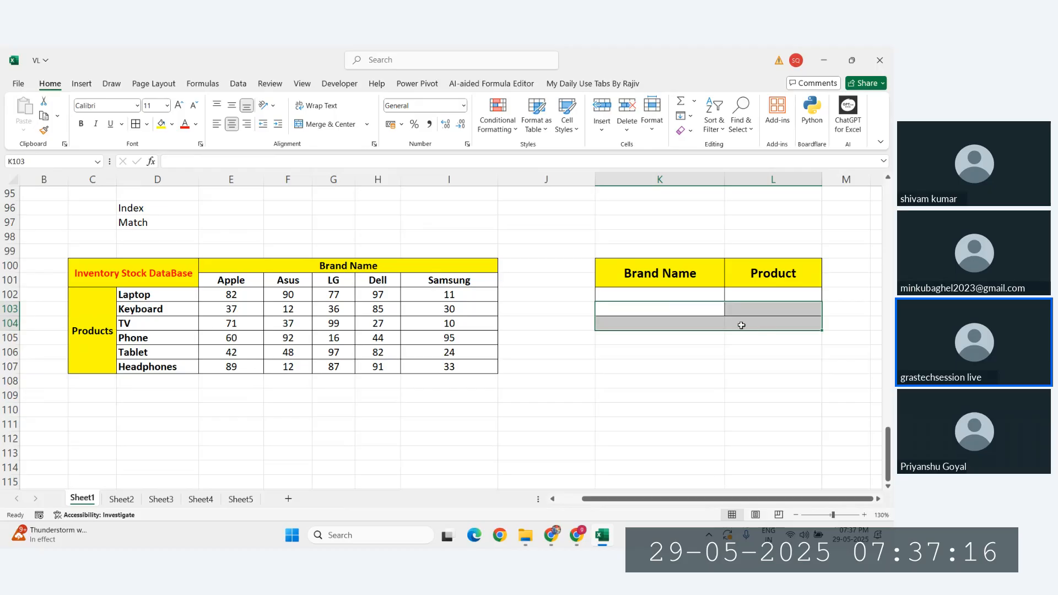
left_click(346, 125)
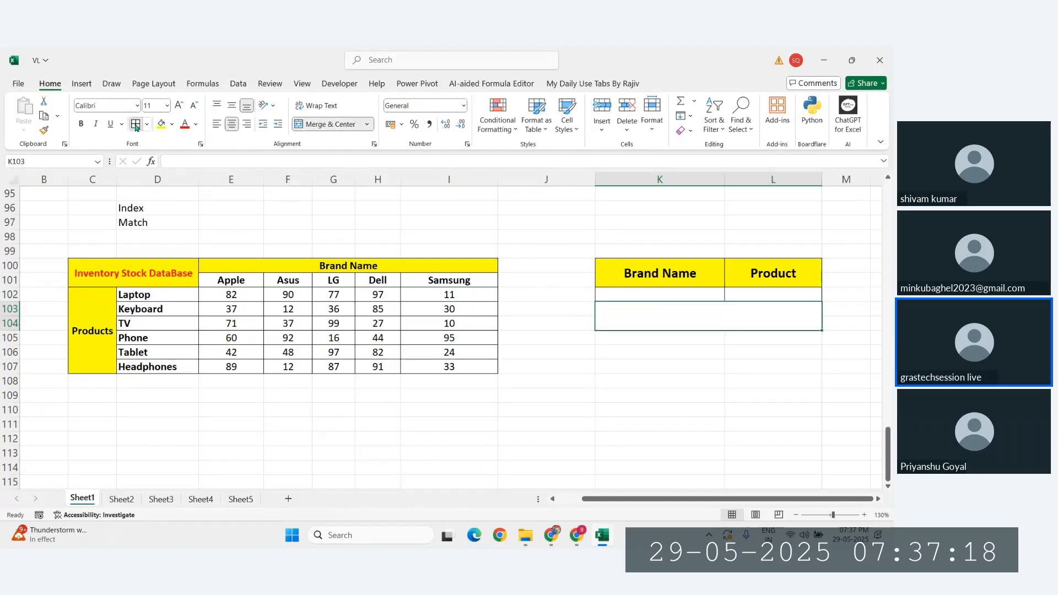
left_click(621, 352)
left_click(705, 320)
left_click_drag(732, 168, 721, 168)
left_click(747, 369)
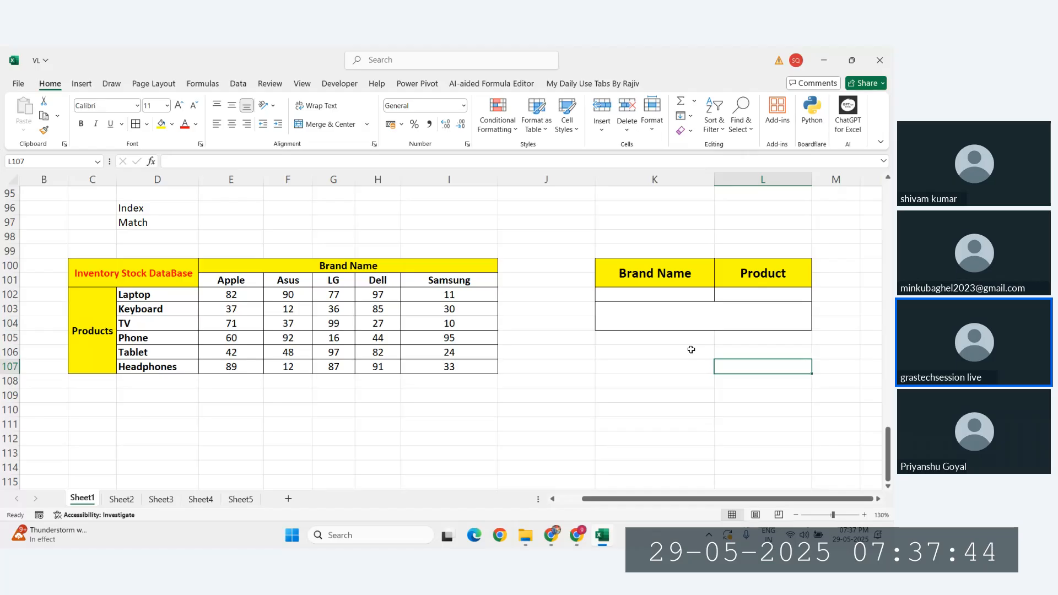
left_click(662, 294)
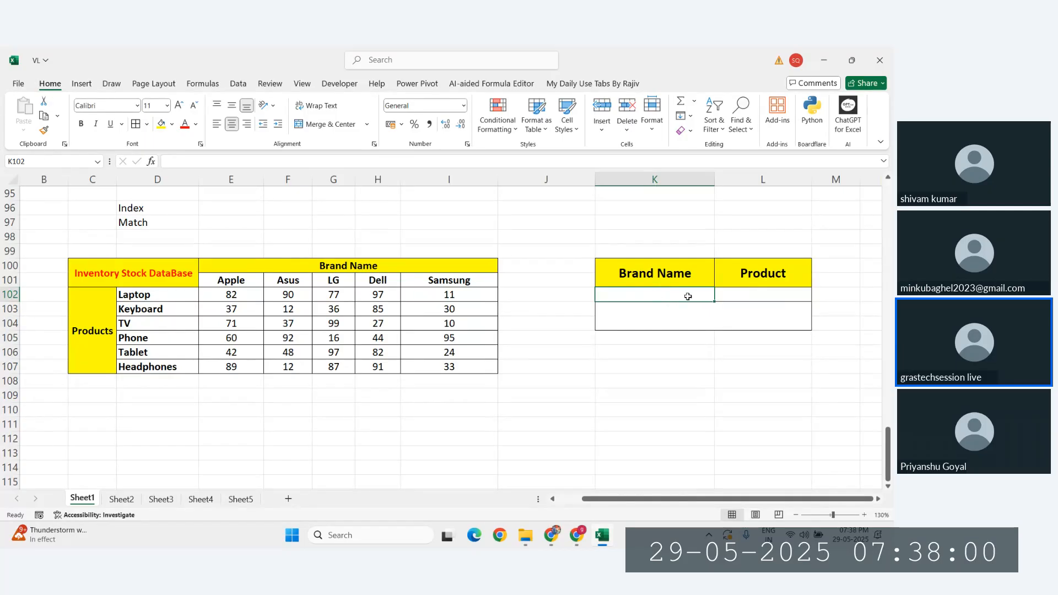
left_click(749, 299)
left_click(716, 318)
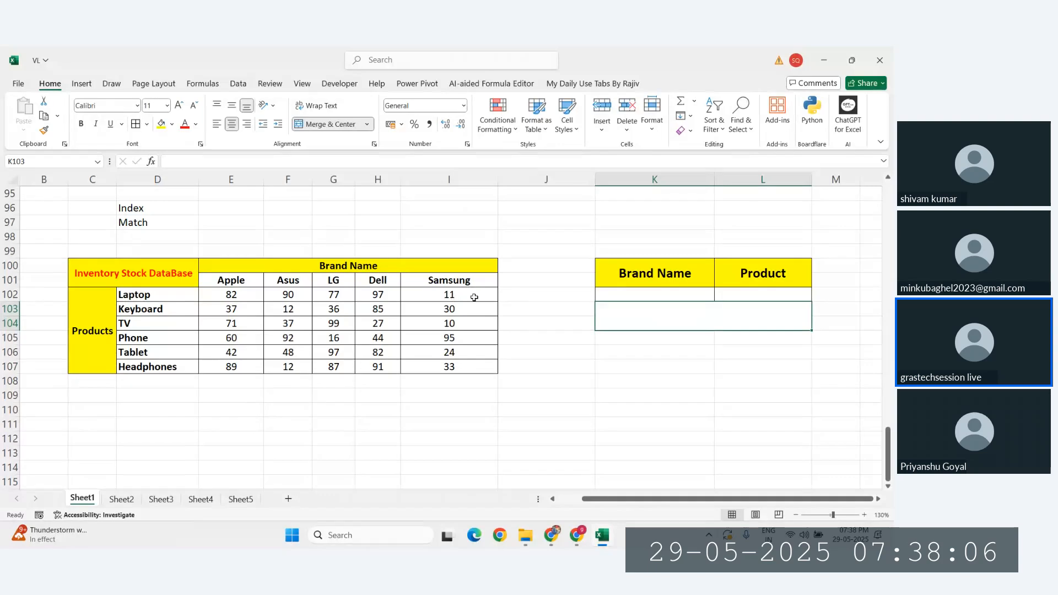
Enter the lookup values "Samsung" under Brand Name in K102 and "Phone" under Product in L102
scroll(474, 298, "right", 5)
scroll(475, 298, "left", 5)
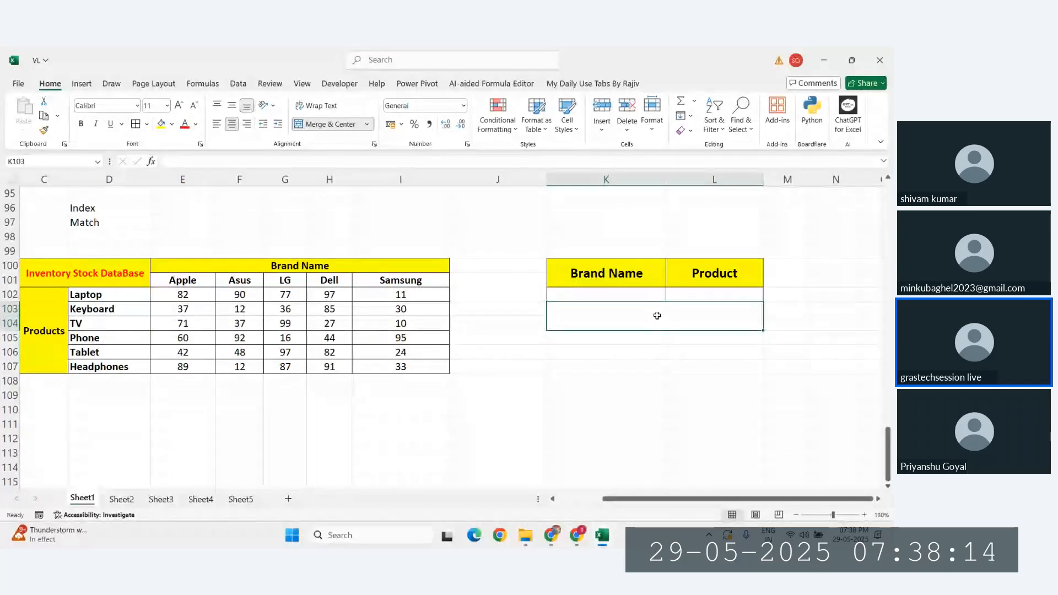
left_click(606, 293)
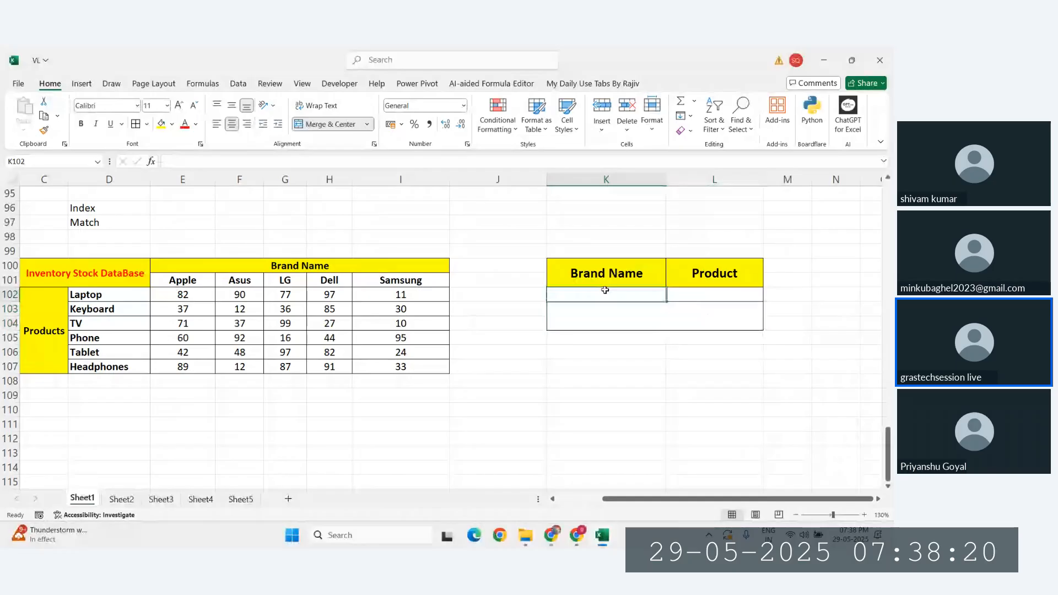
type("Samsung")
key("Tab")
type("Phpne")
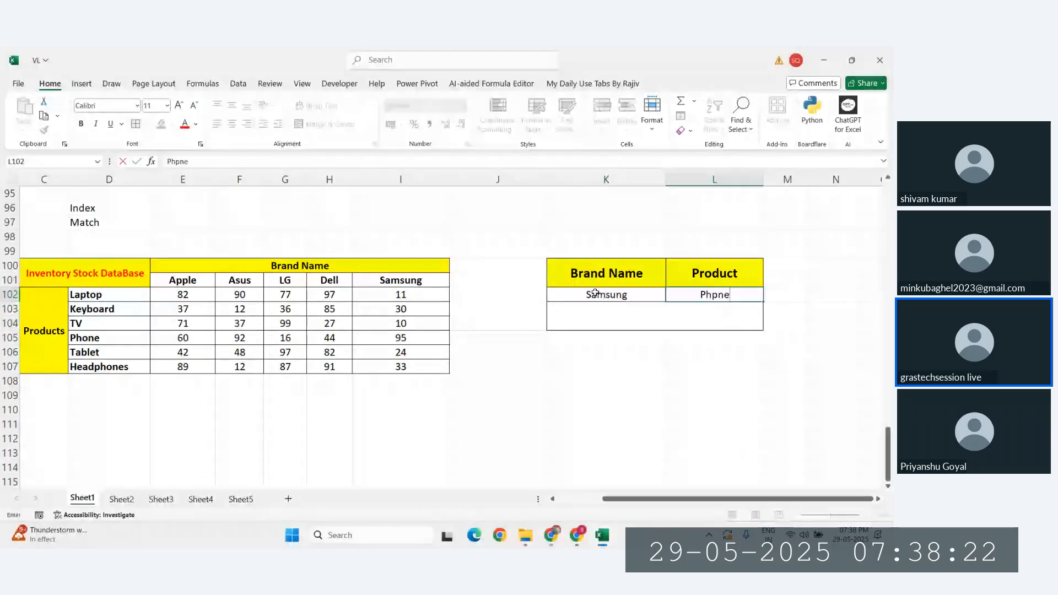
key("Return")
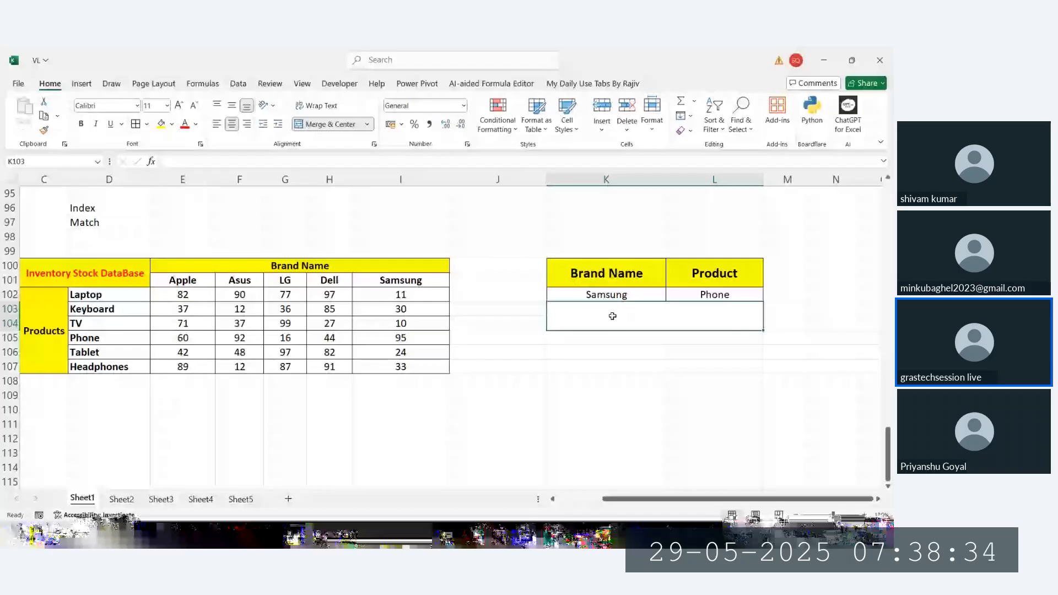
Enter the label "Available" in the merged cell K103:K104 below Samsung and reopen its text for editing
type("Availabl")
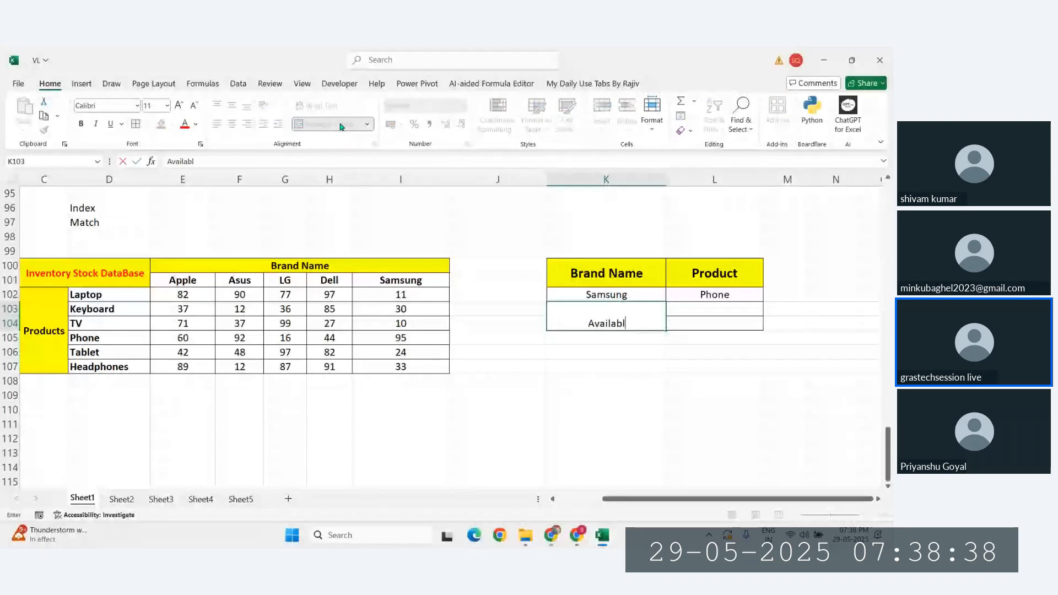
type("e")
key("ctrl+Return")
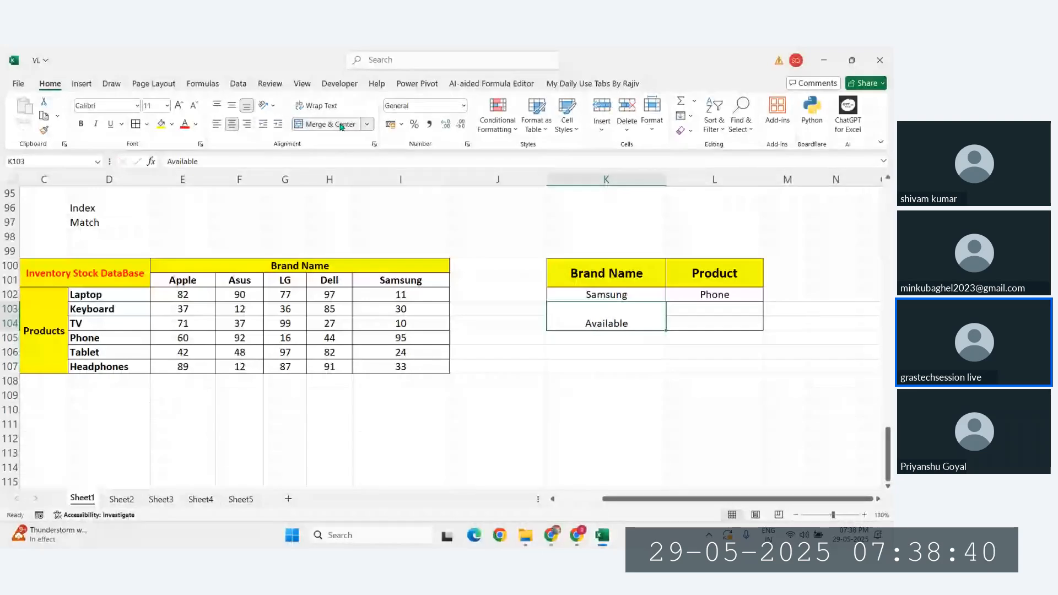
double_click(635, 326)
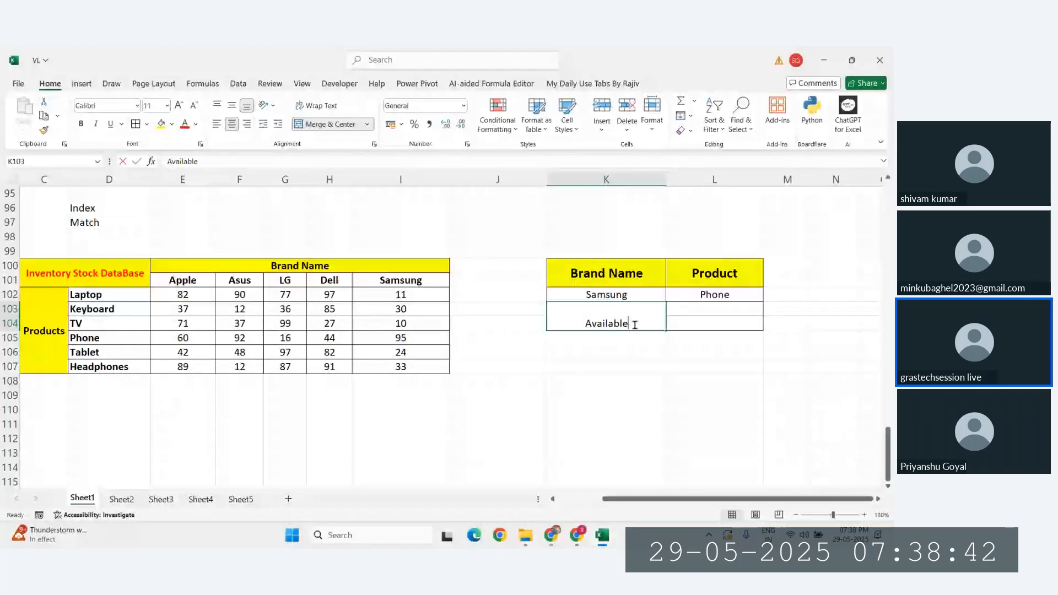
Complete the label in merged cell K103 as "Available Stocks", with "Stocks" on a second line
key("alt+Return")
type("Stocls")
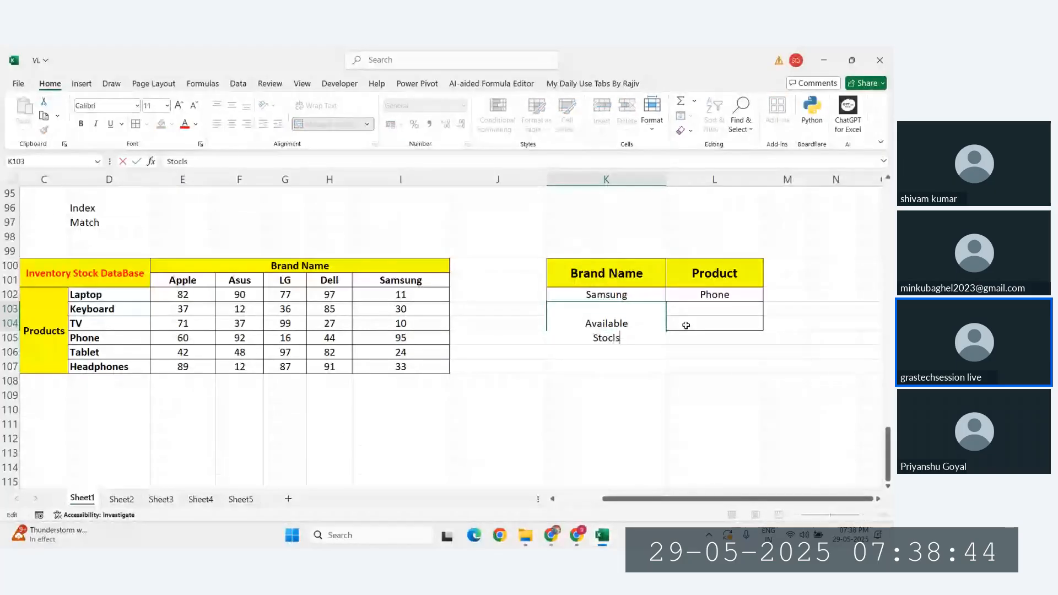
key("BackSpace")
key("BackSpace")
type("k")
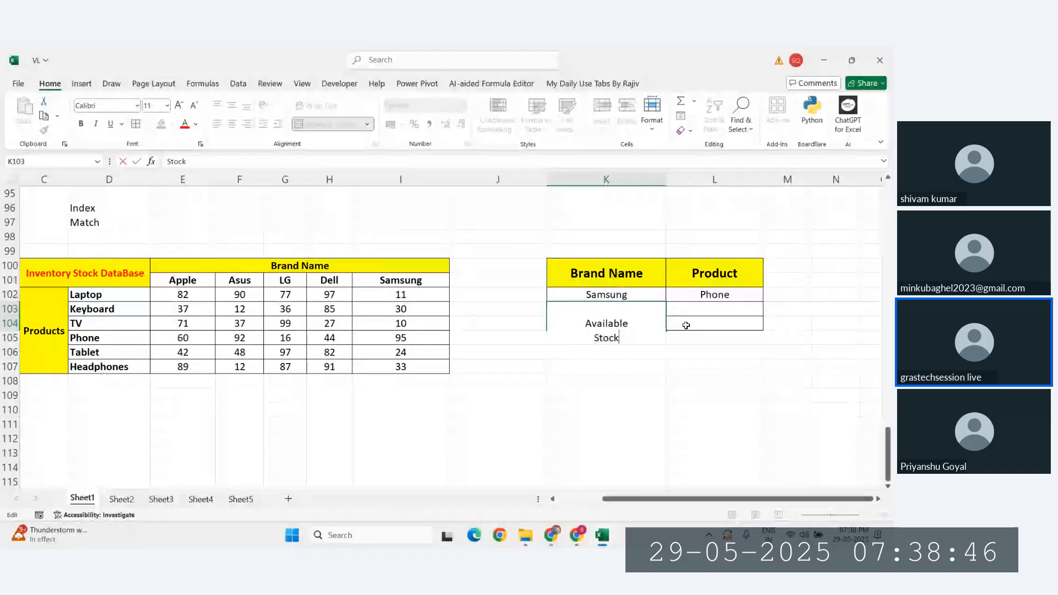
type("s")
key("Return")
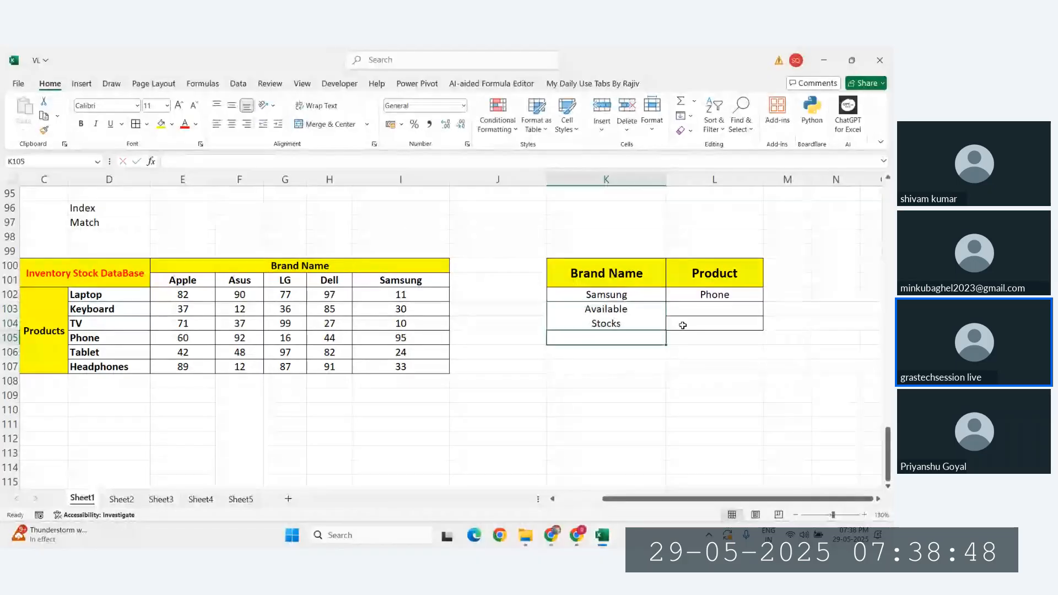
Make row 102 slightly taller and merge and center cells L103:L104 beside the Available Stocks label
left_click(647, 312)
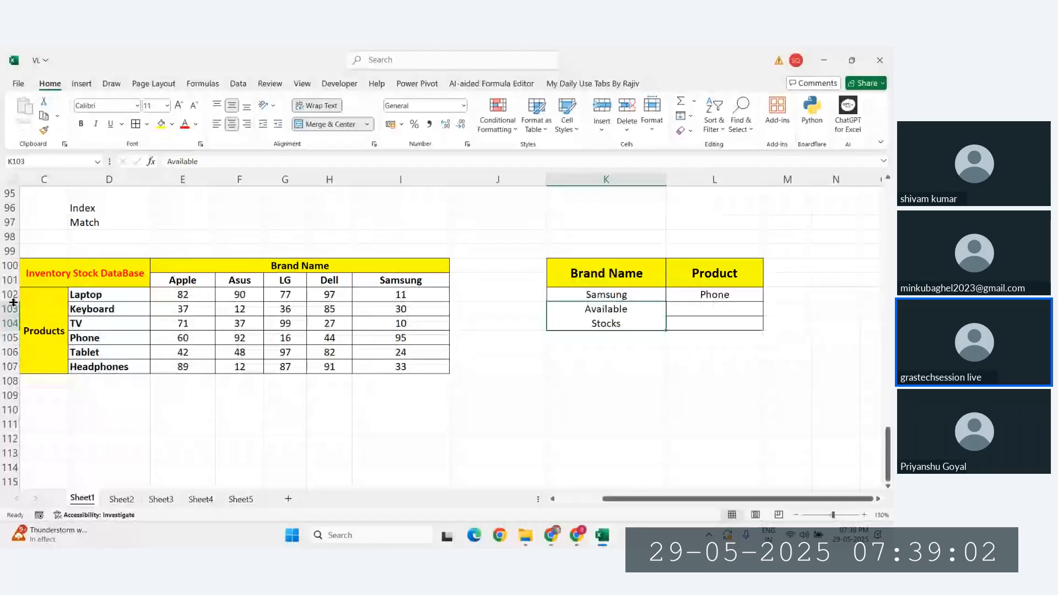
left_click_drag(13, 302, 13, 306)
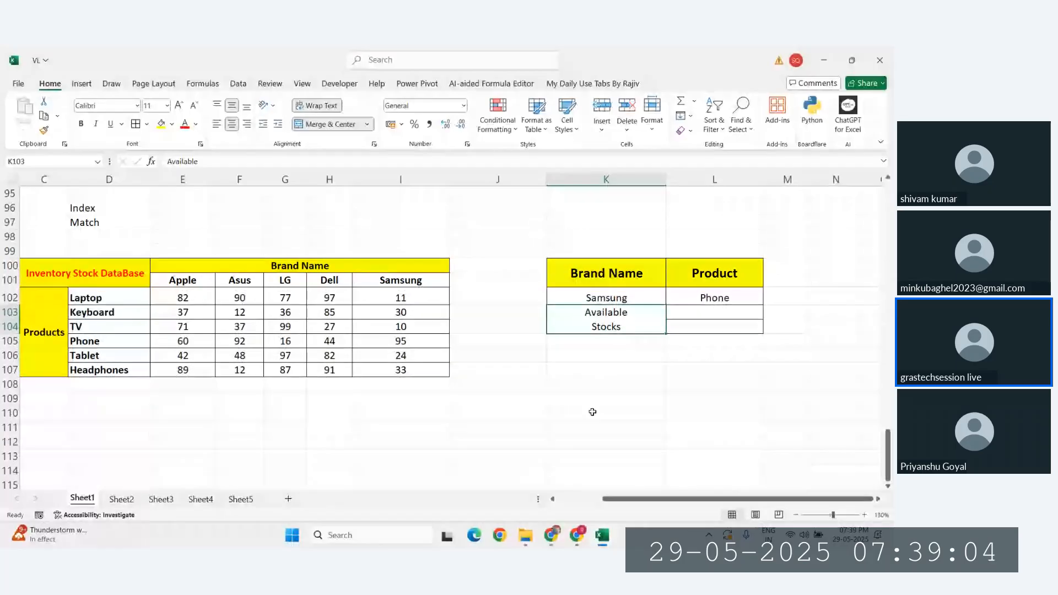
left_click_drag(715, 312, 711, 325)
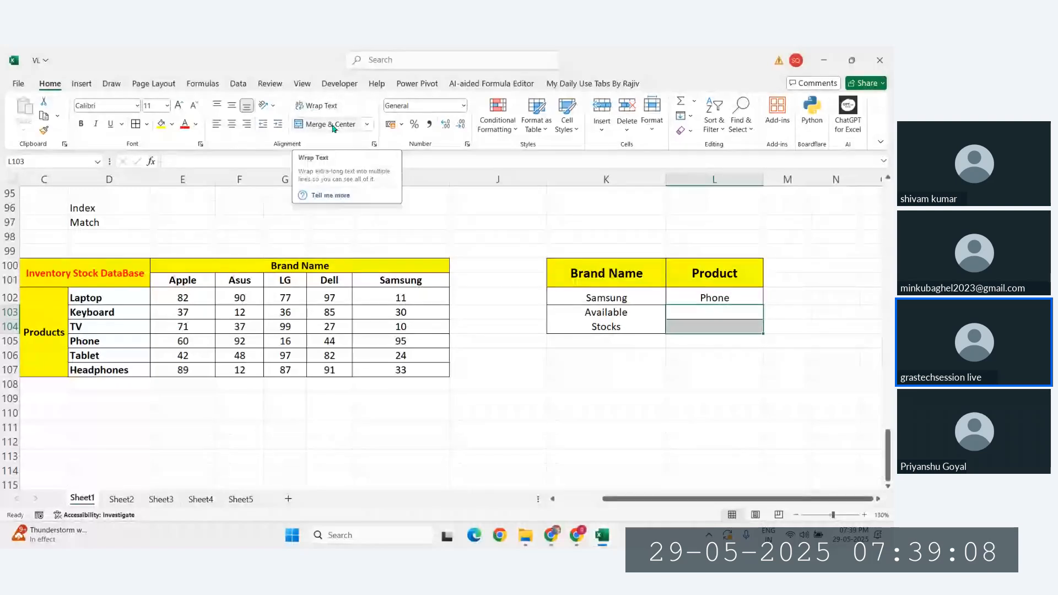
Bold the Available Stocks label and the Samsung and Phone entries in K102:L102
left_click(605, 313)
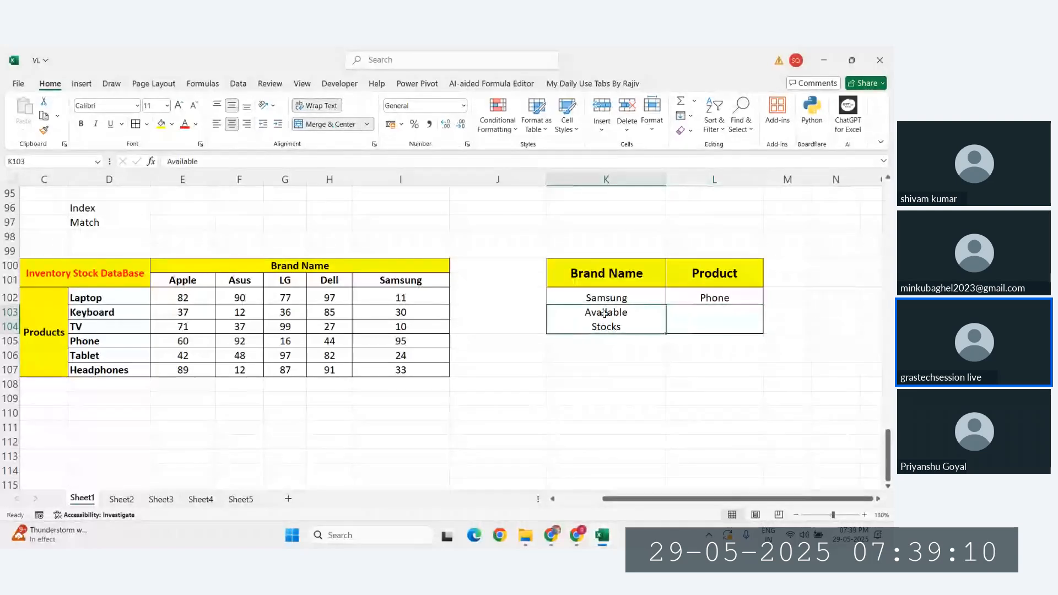
left_click(690, 322)
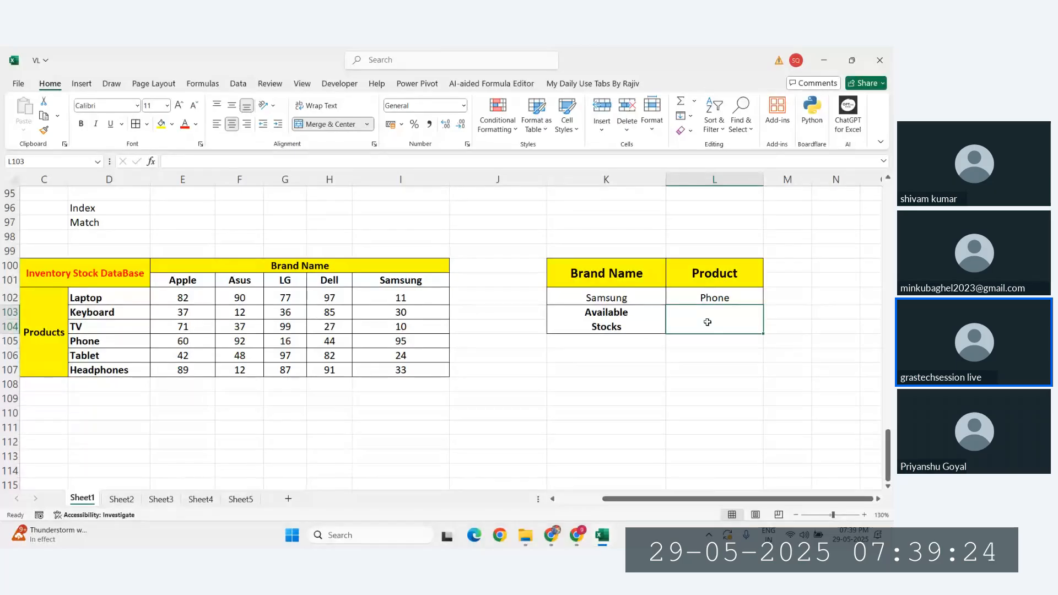
left_click_drag(609, 299, 714, 300)
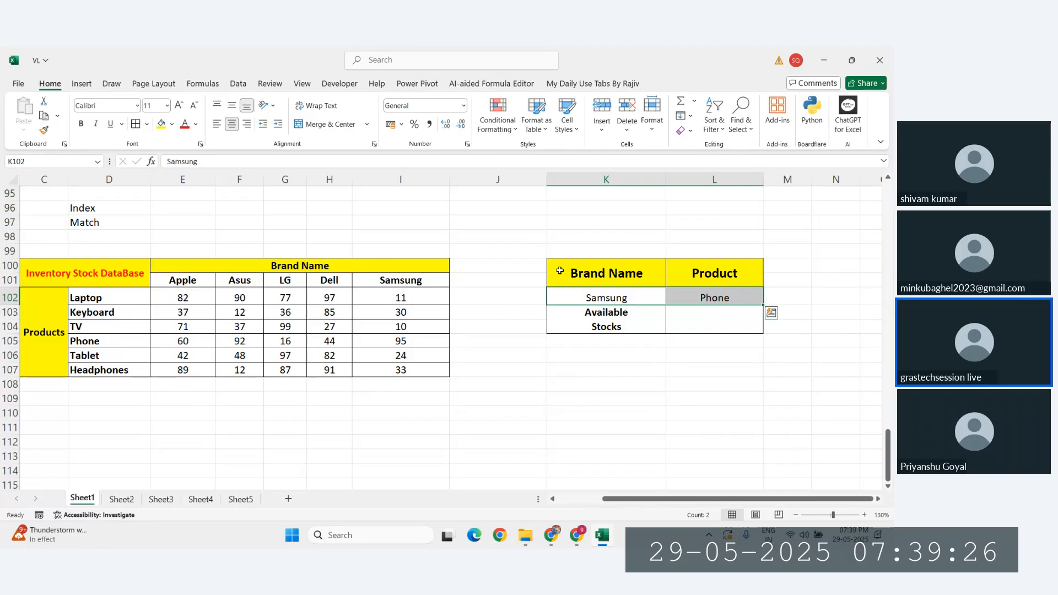
key("ctrl+b")
left_click(694, 325)
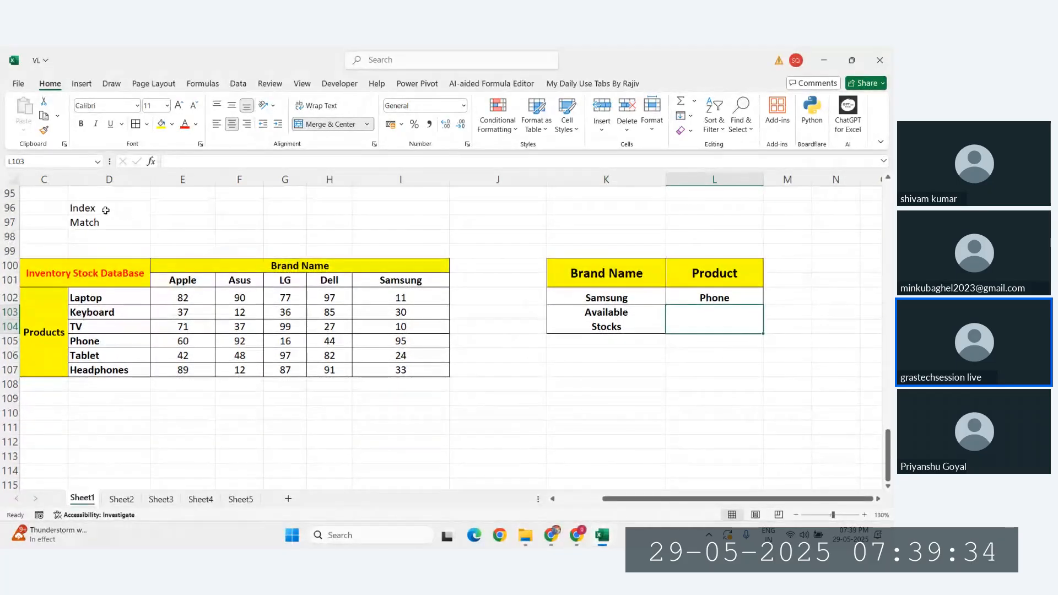
left_click_drag(105, 210, 109, 218)
left_click(225, 235)
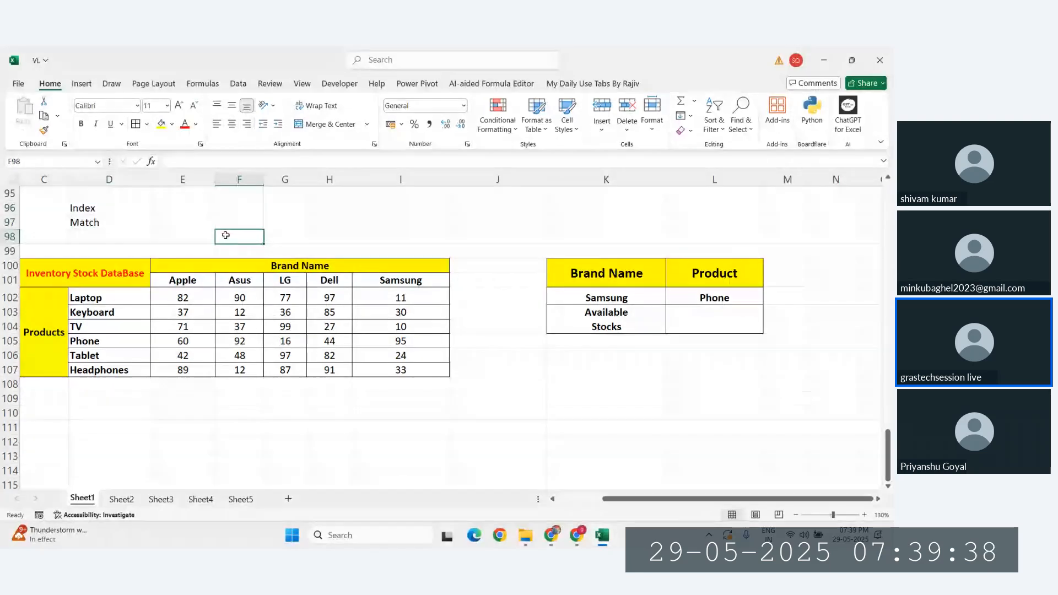
left_click(88, 225)
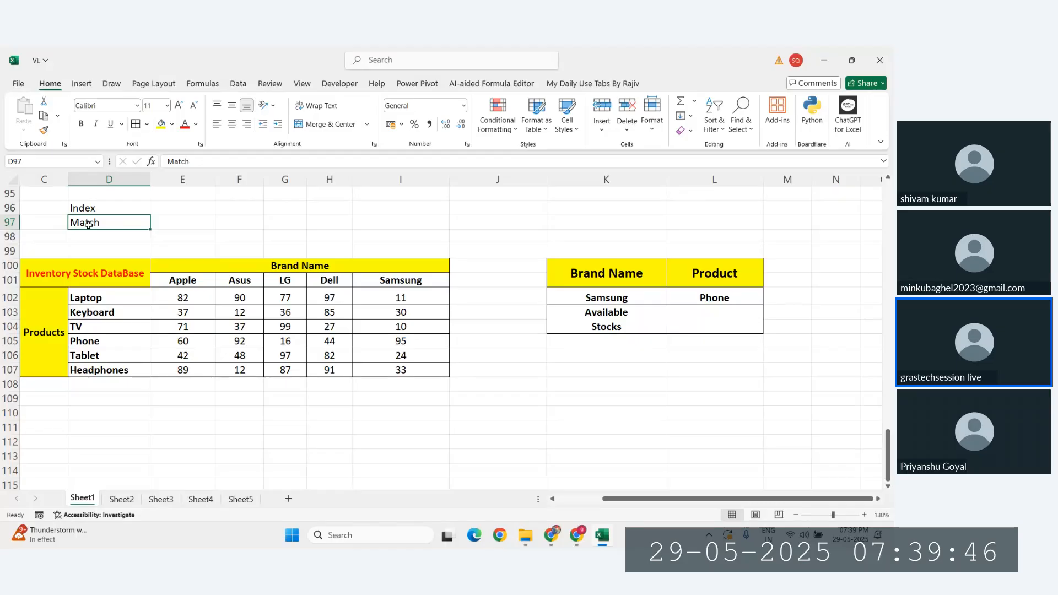
left_click(513, 499)
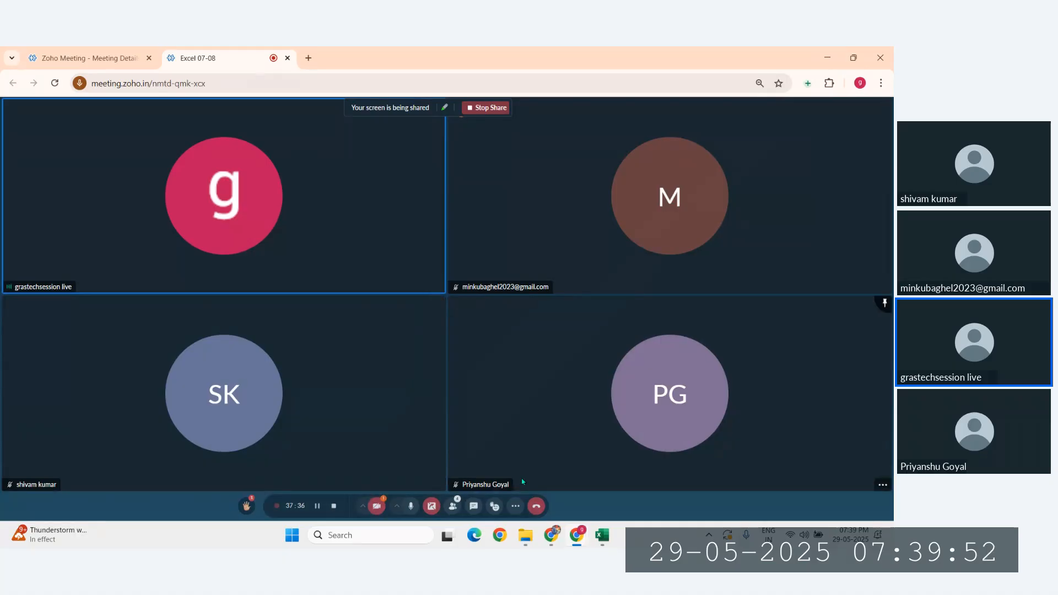
left_click(516, 506)
left_click(576, 359)
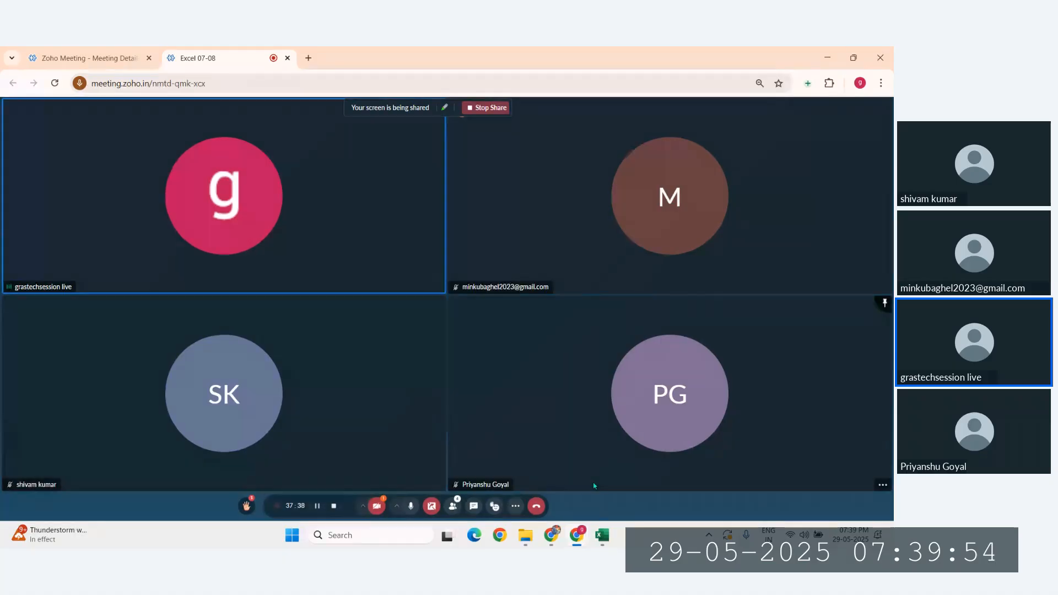
left_click(603, 534)
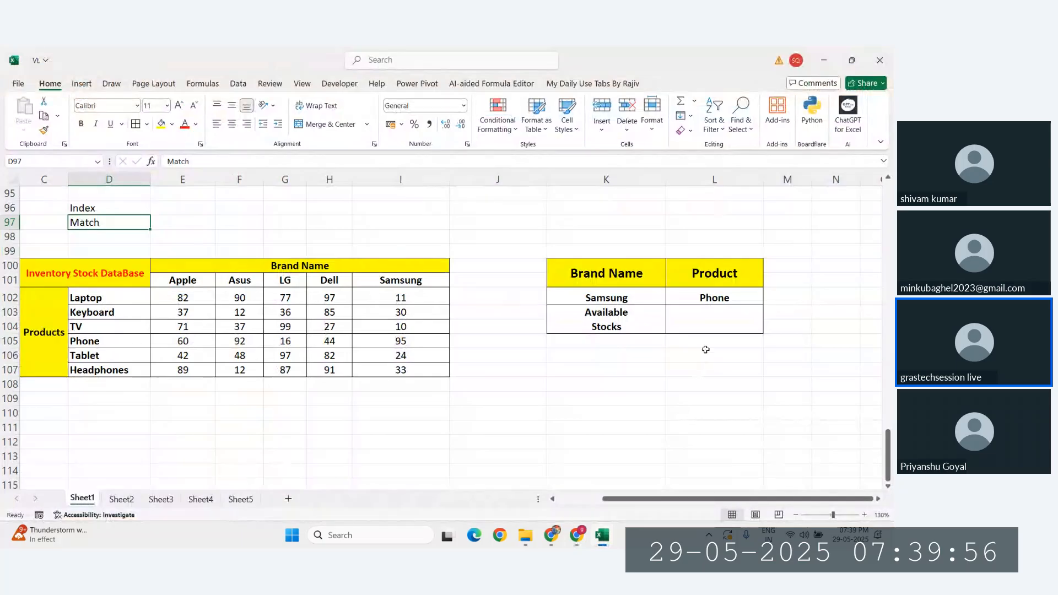
scroll(448, 437, "down", 1)
scroll(447, 437, "down", 1)
left_click(435, 411)
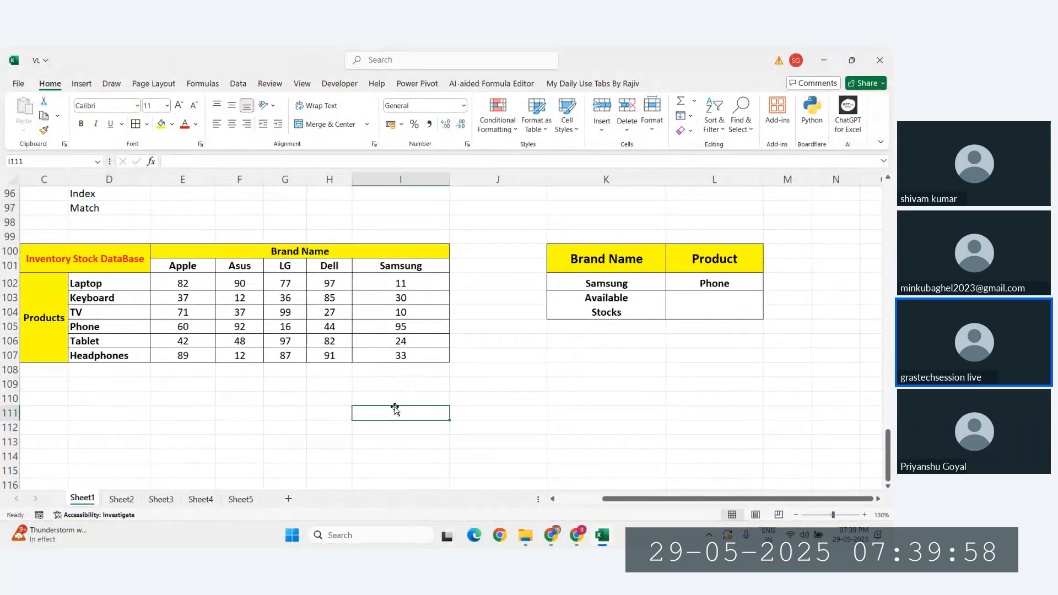
scroll(435, 411, "left", 2)
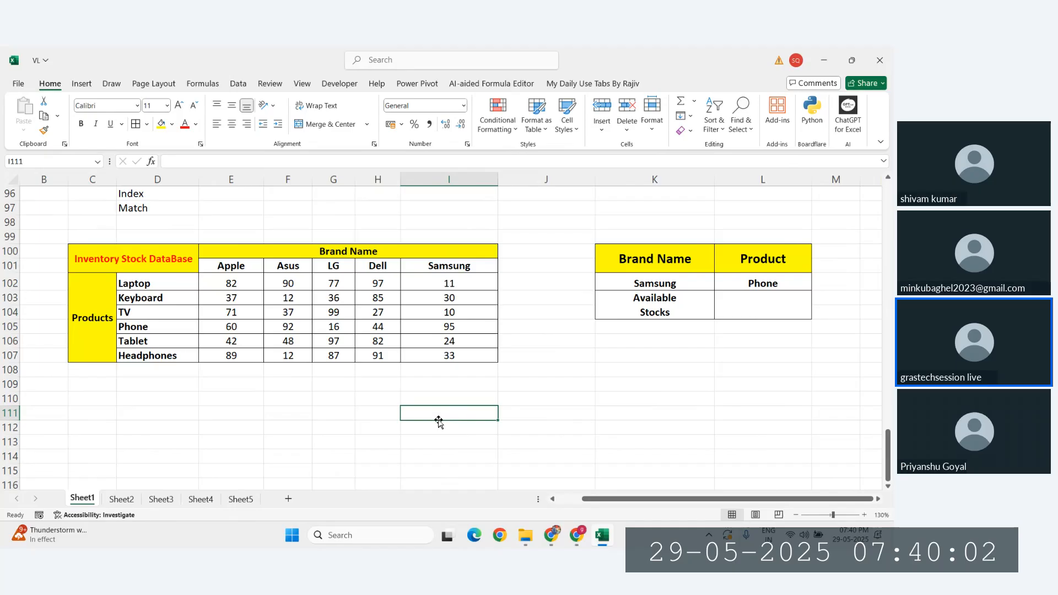
type("=match")
double_click(440, 431)
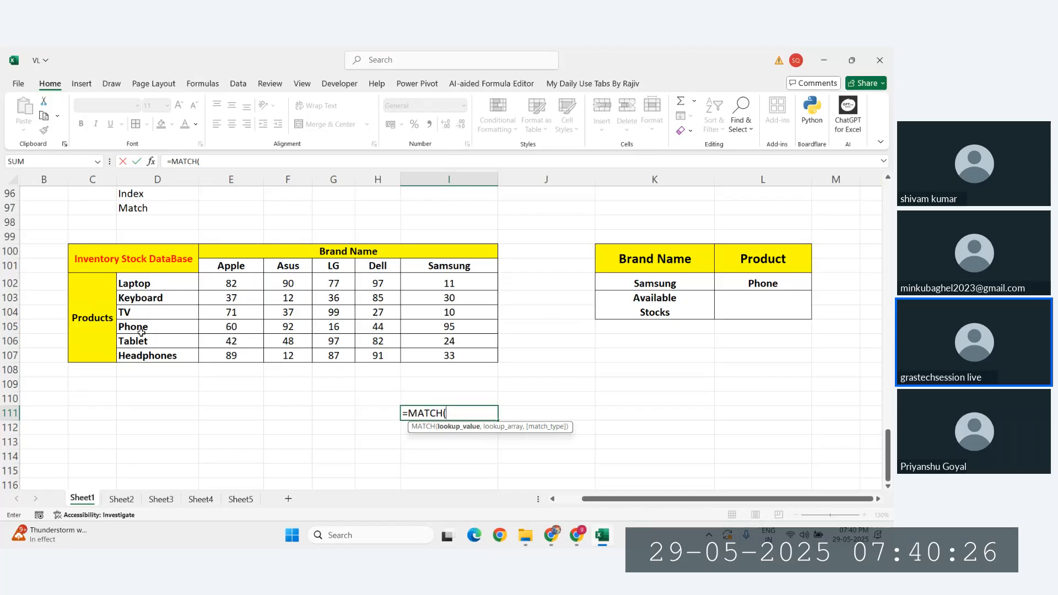
key("Escape")
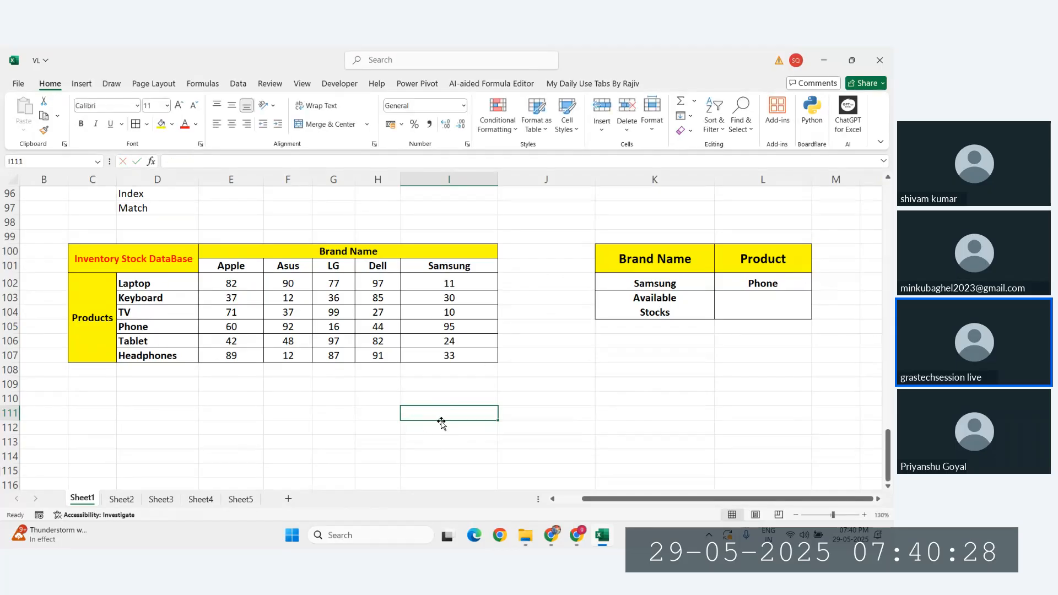
Enter =INDEX(E102:I107,4,5) in K109 to return the Samsung phone stock from row 4, column 5 of the stock values
left_click(659, 285)
left_click(743, 286)
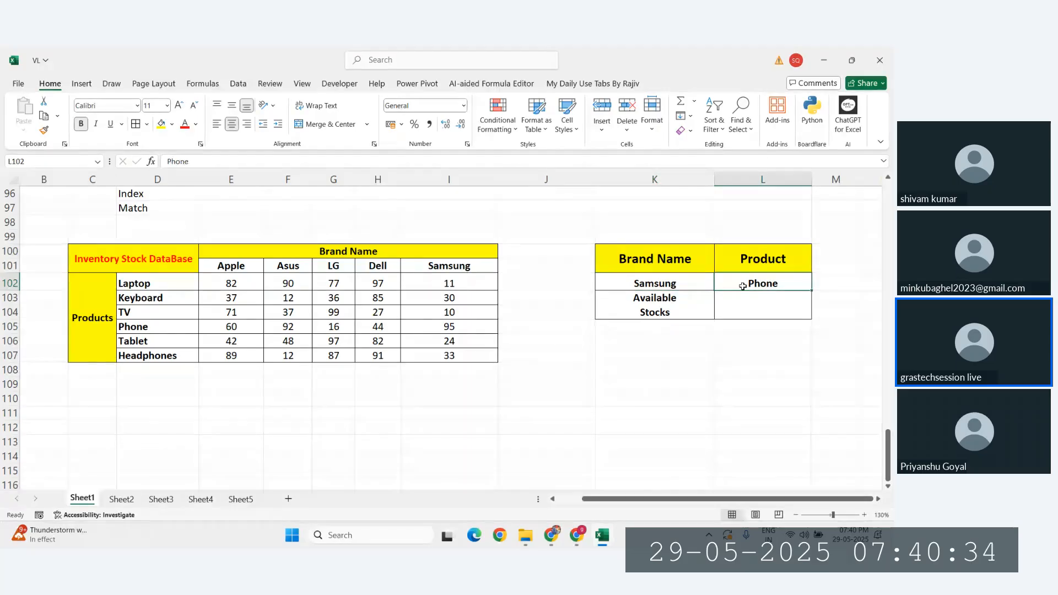
left_click(632, 386)
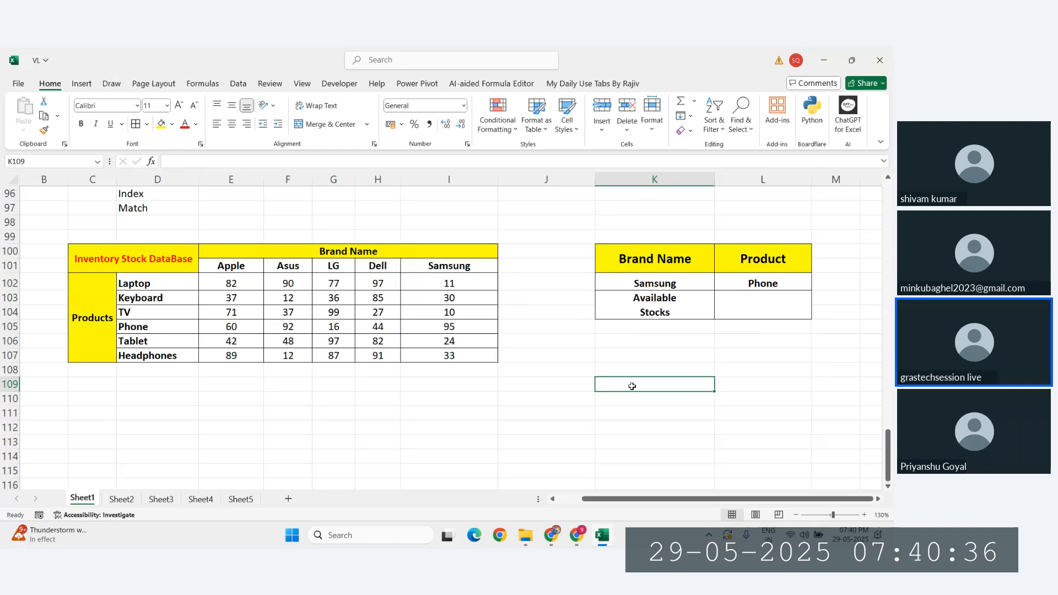
type("=index")
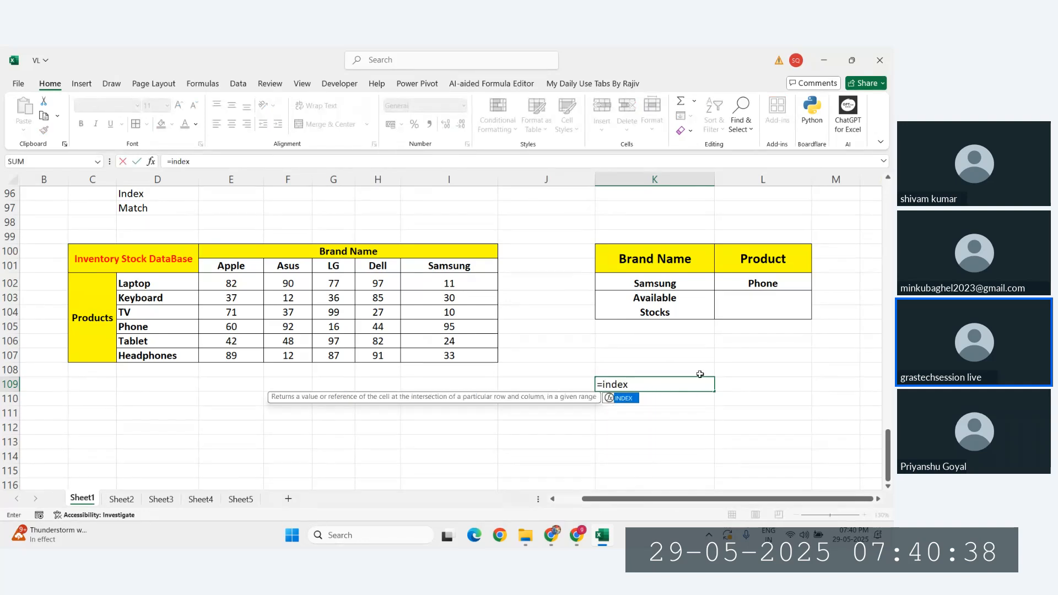
key("Tab")
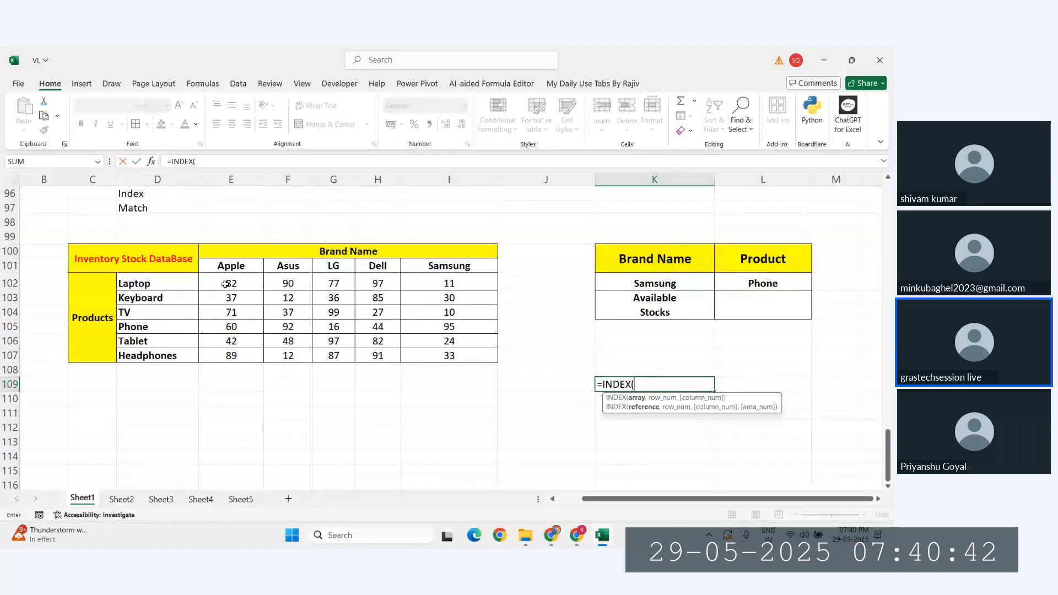
left_click_drag(229, 286, 449, 354)
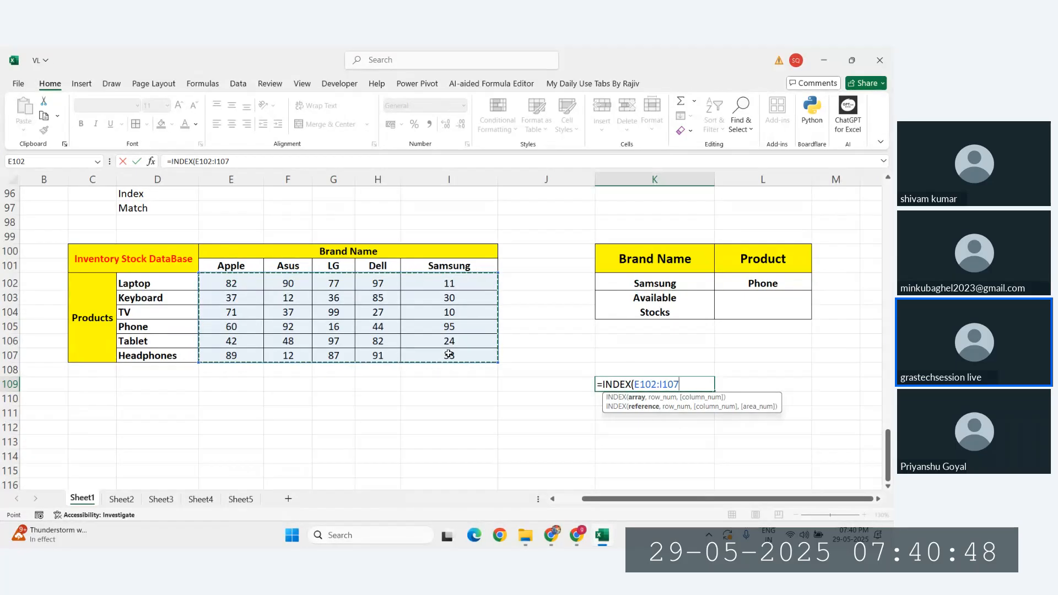
type(",")
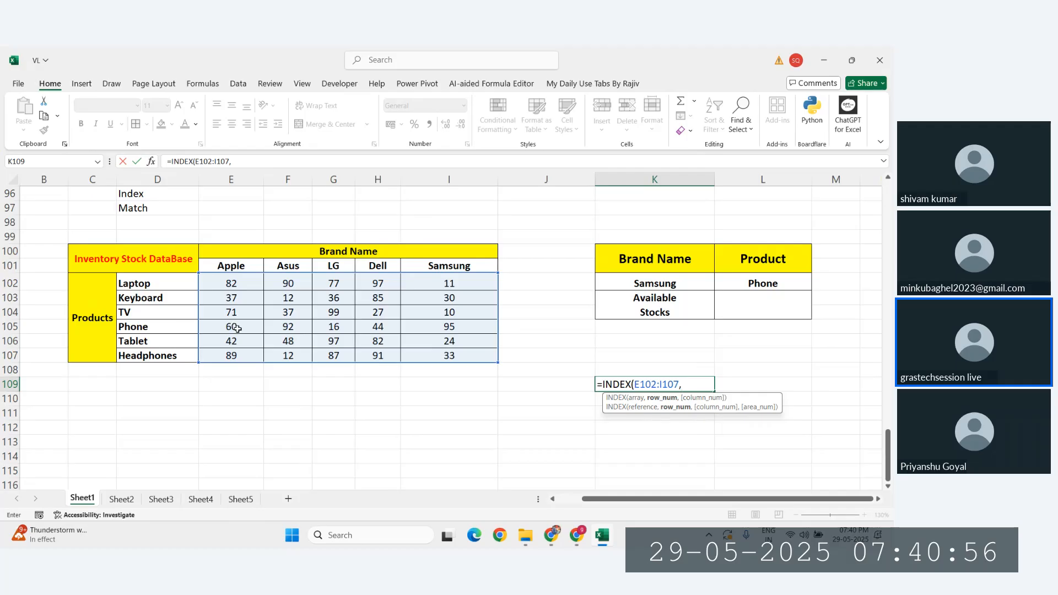
type("4,")
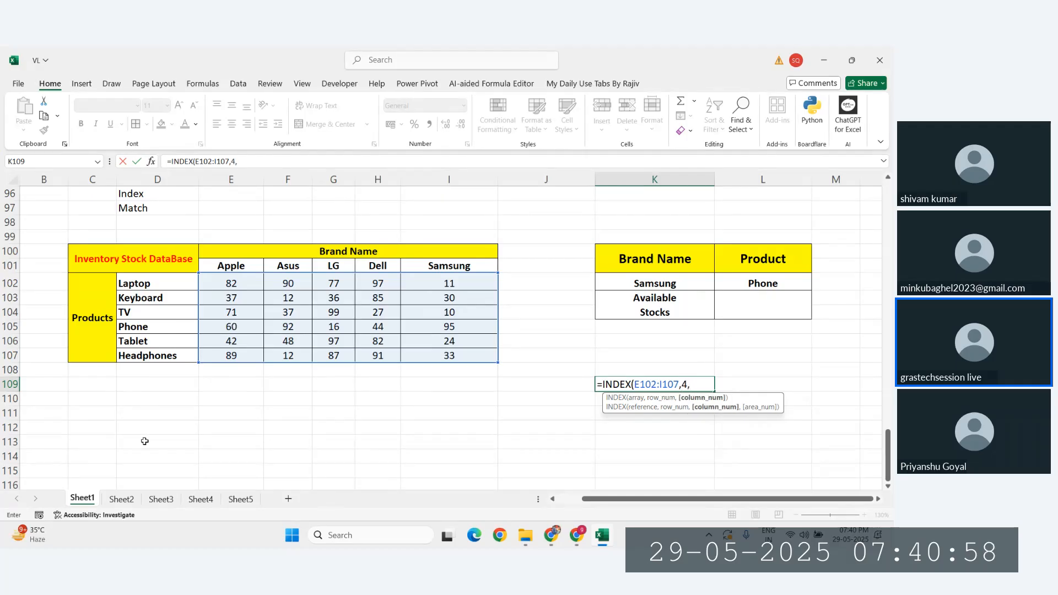
type("5)")
key("Return")
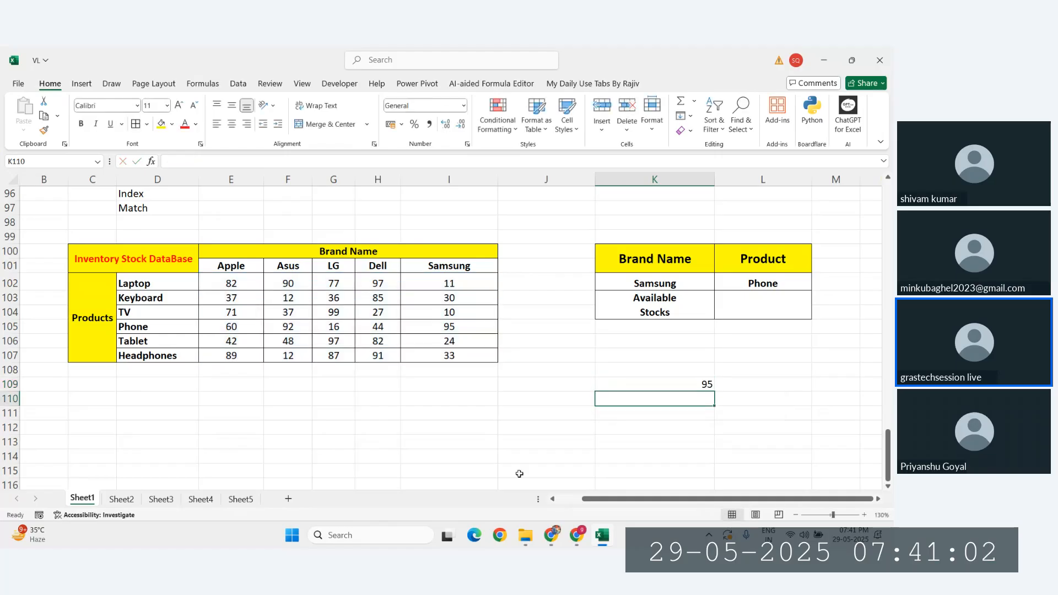
Review the INDEX formula in K109 against the Samsung column, the Phone stock cell and the array E102:I107
left_click(661, 385)
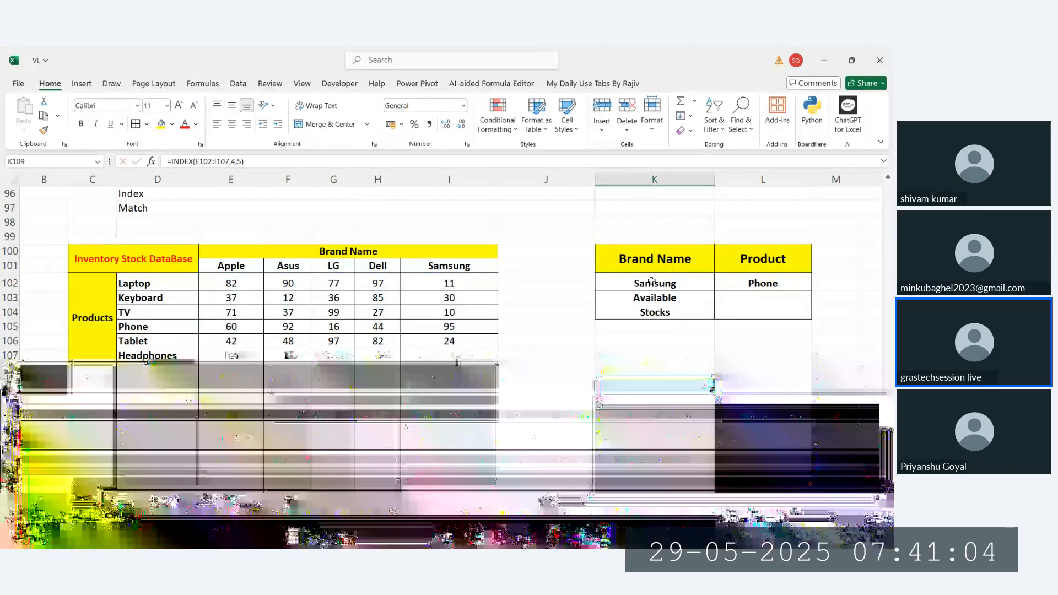
left_click(433, 269)
left_click(445, 327)
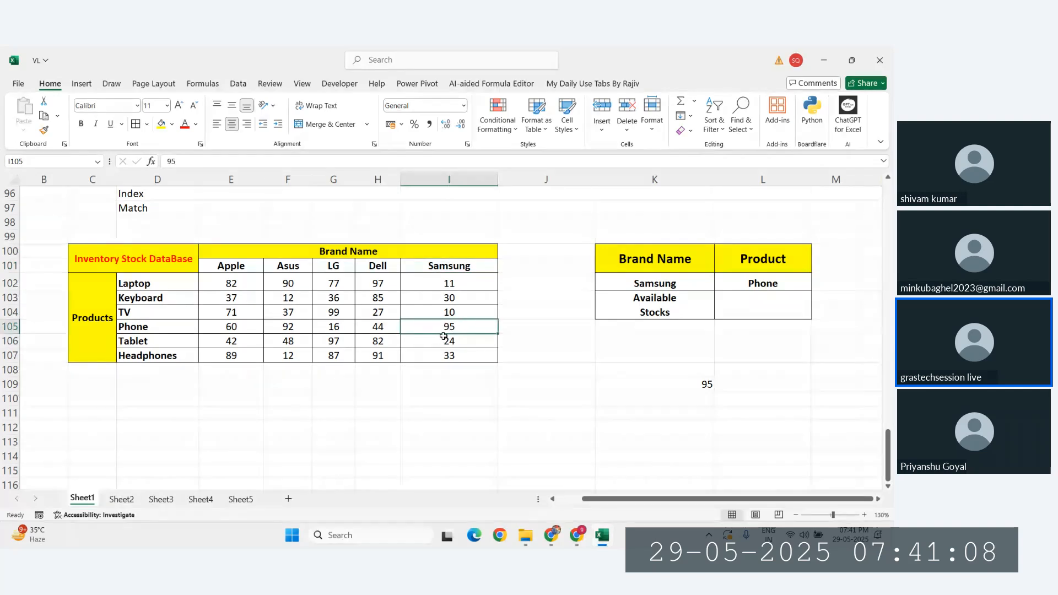
double_click(678, 383)
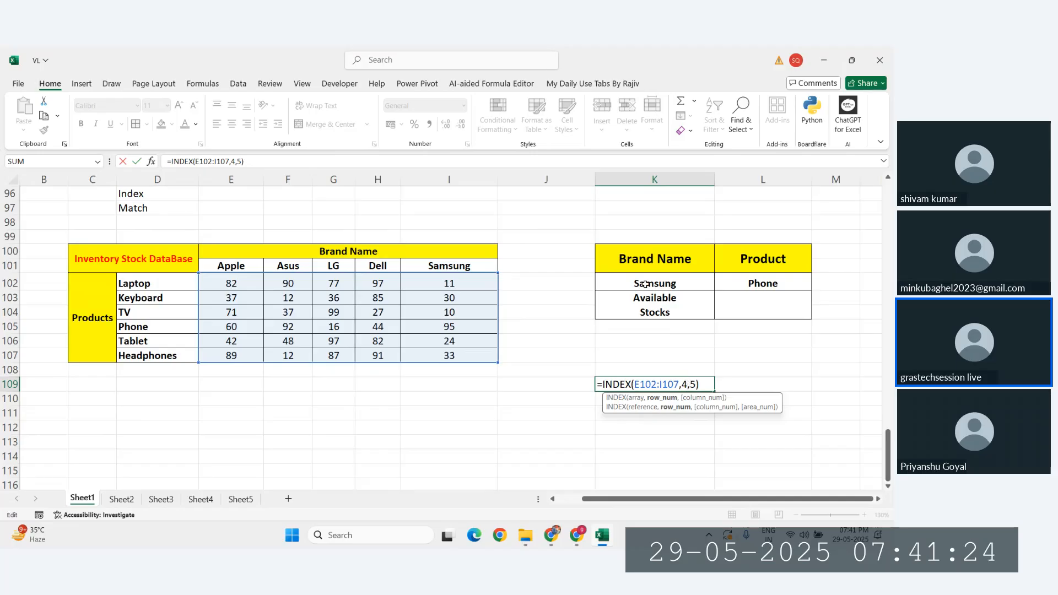
key("ctrl+Return")
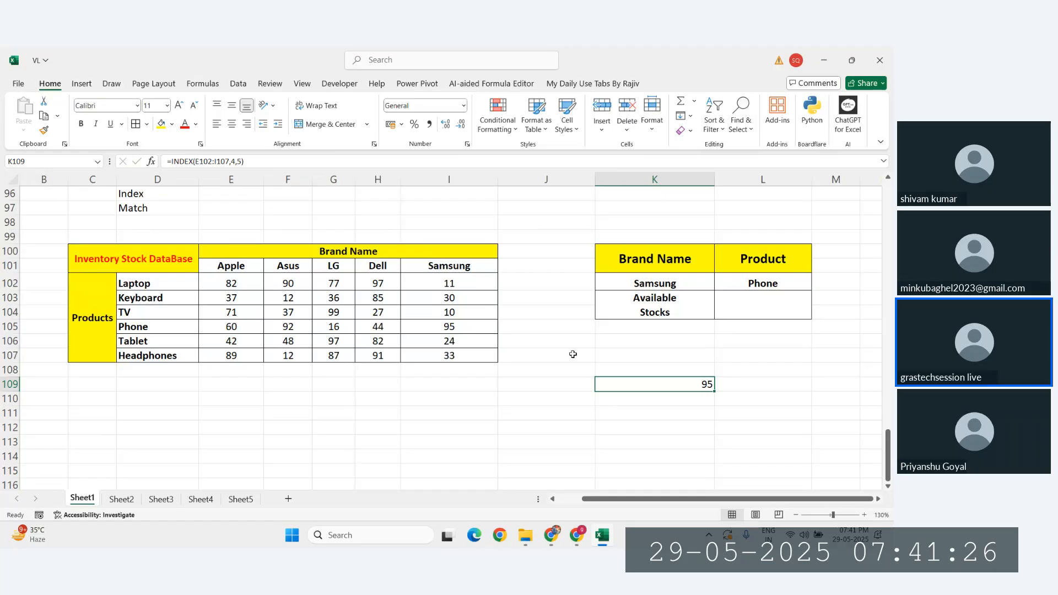
left_click_drag(229, 285, 431, 359)
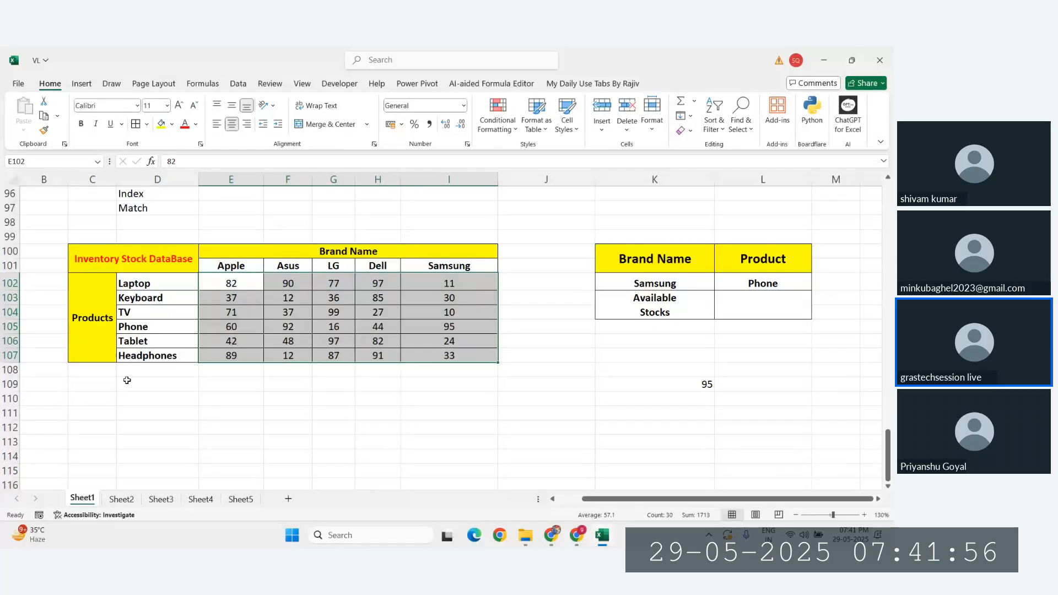
double_click(705, 385)
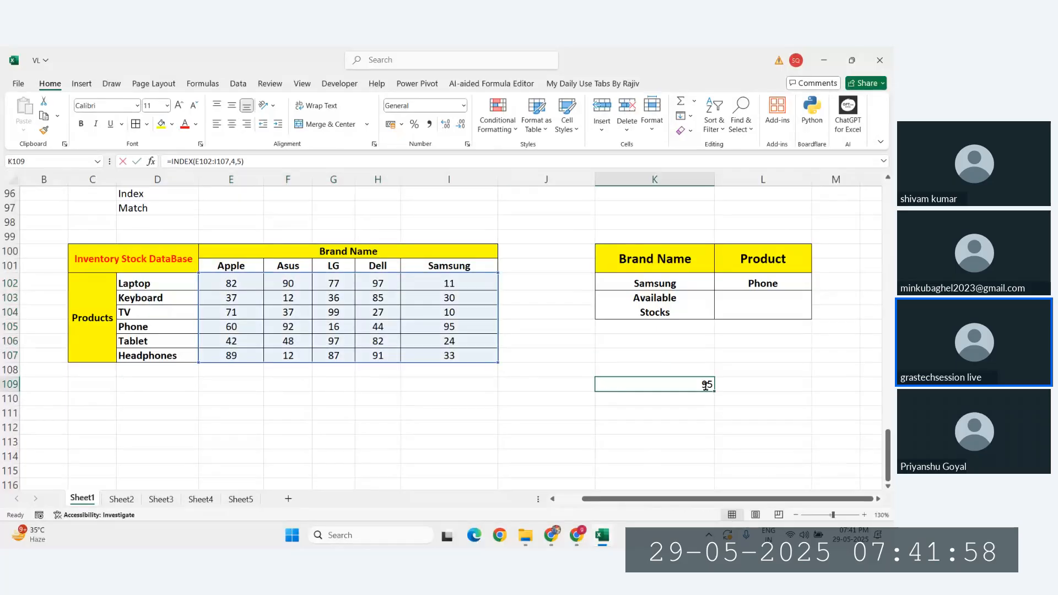
key("ctrl+Return")
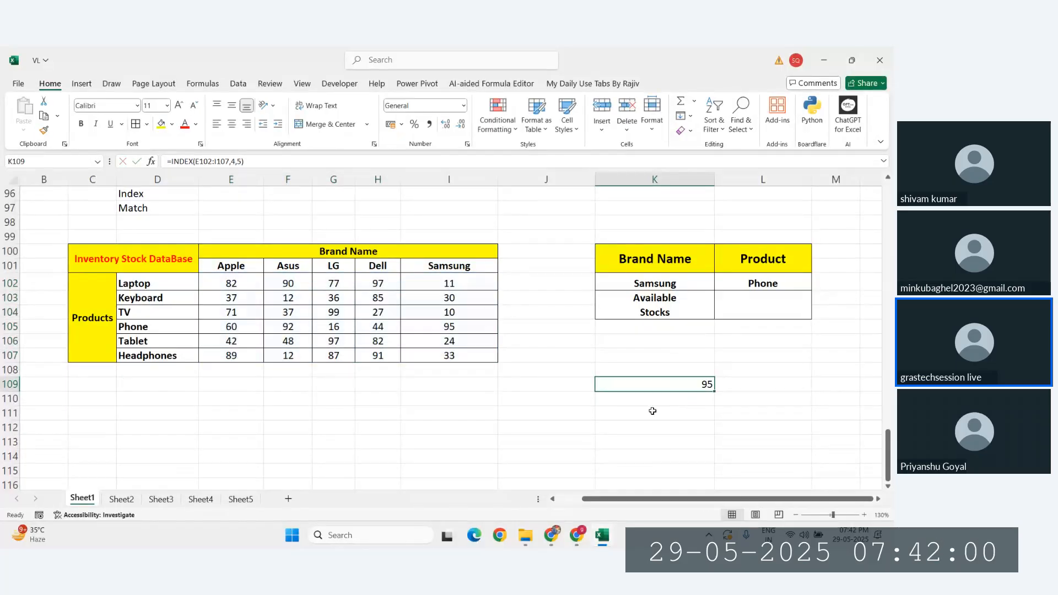
left_click(645, 410)
type("=index")
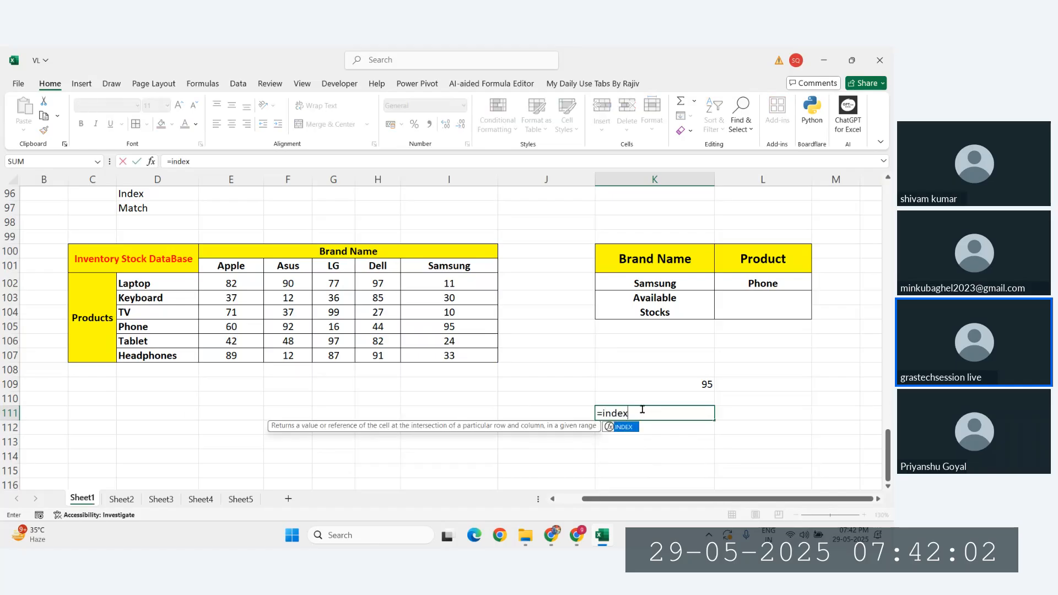
key("Tab")
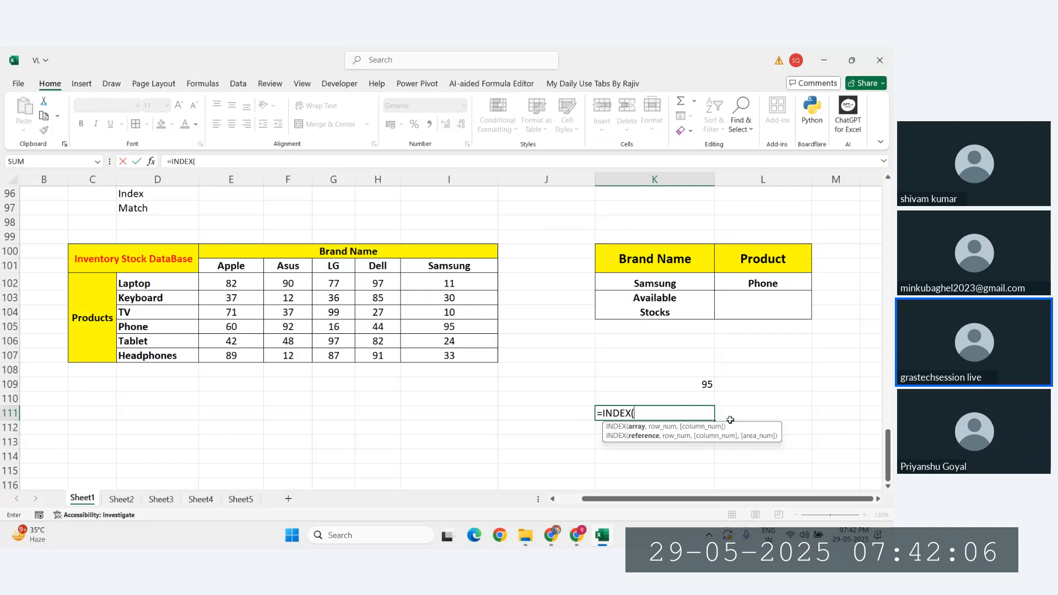
key("Escape")
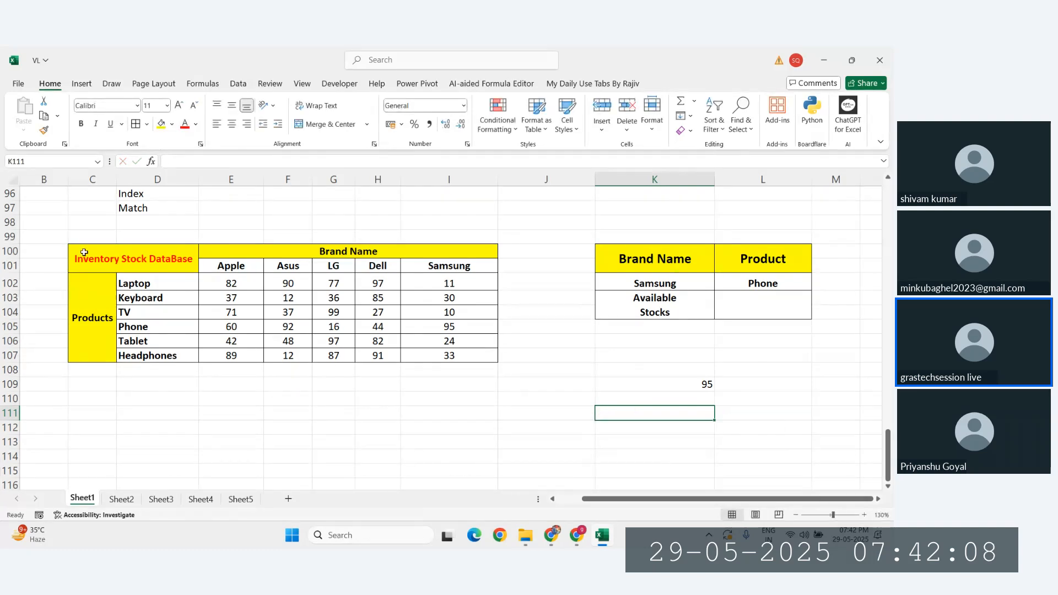
left_click(232, 354)
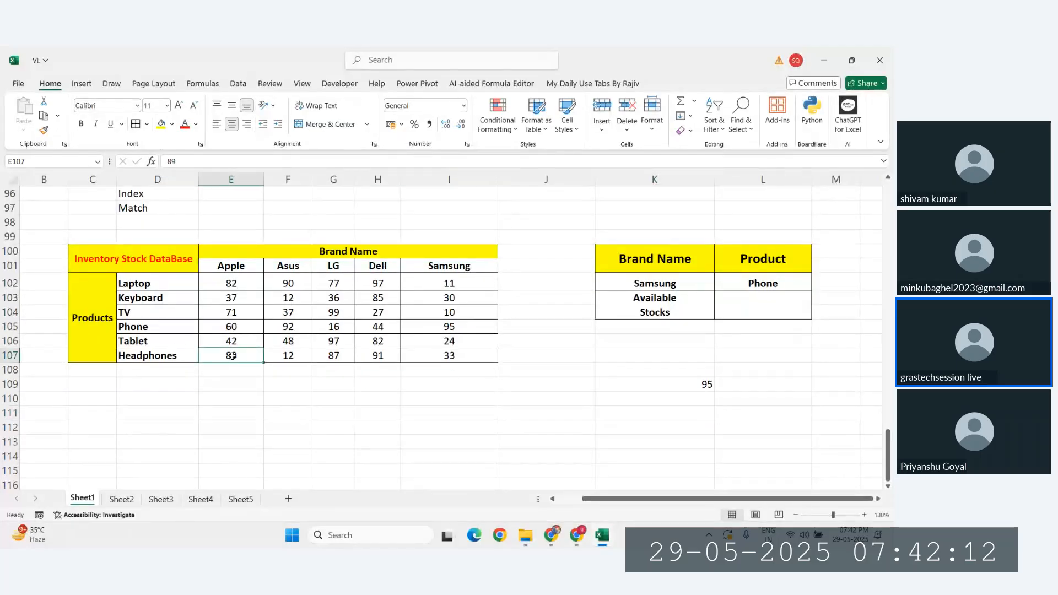
left_click(378, 358)
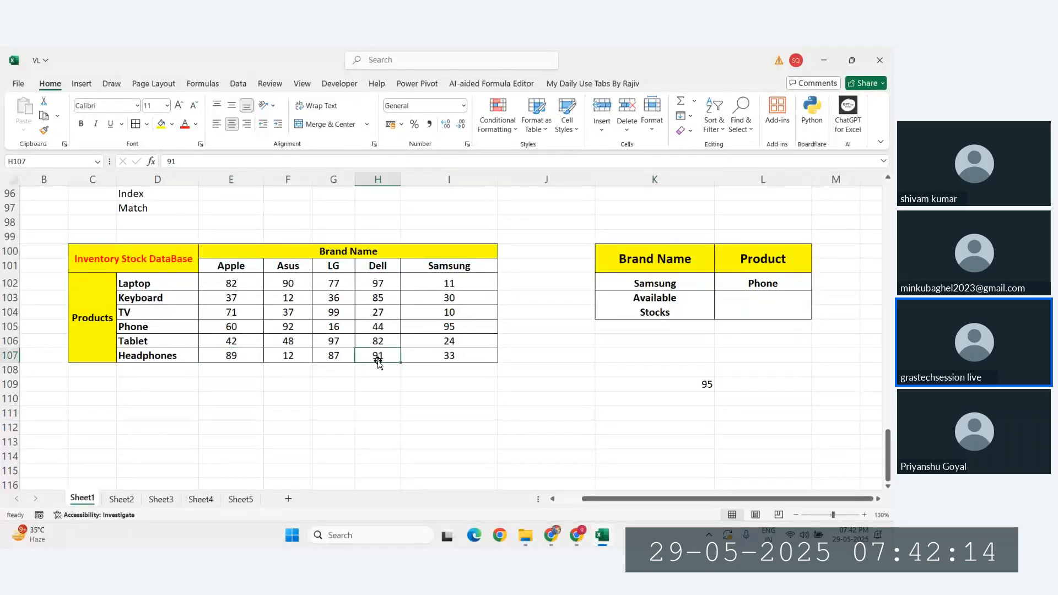
Start an INDEX formula in the empty Available Stocks result cell with the absolute array $E$102:$I$107
left_click(745, 301)
scroll(613, 412, "right", 4)
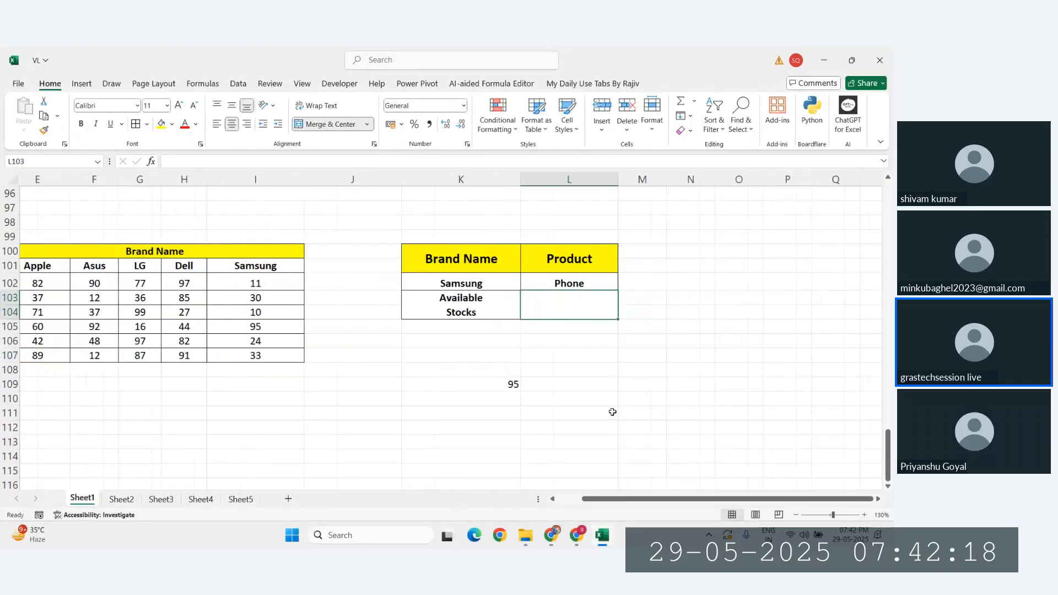
scroll(612, 412, "left", 2)
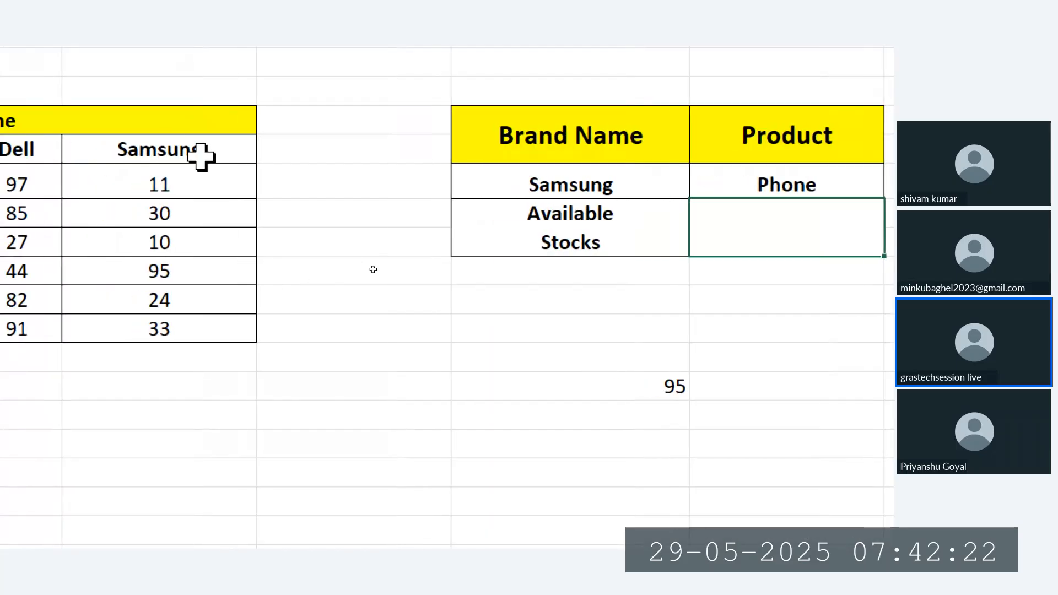
type("=ind")
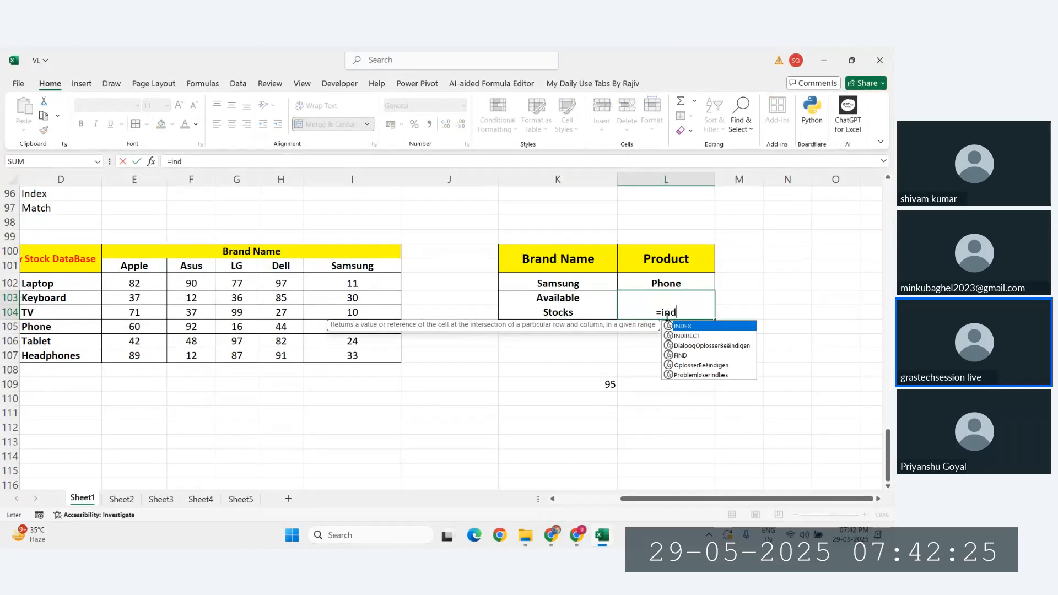
key("Tab")
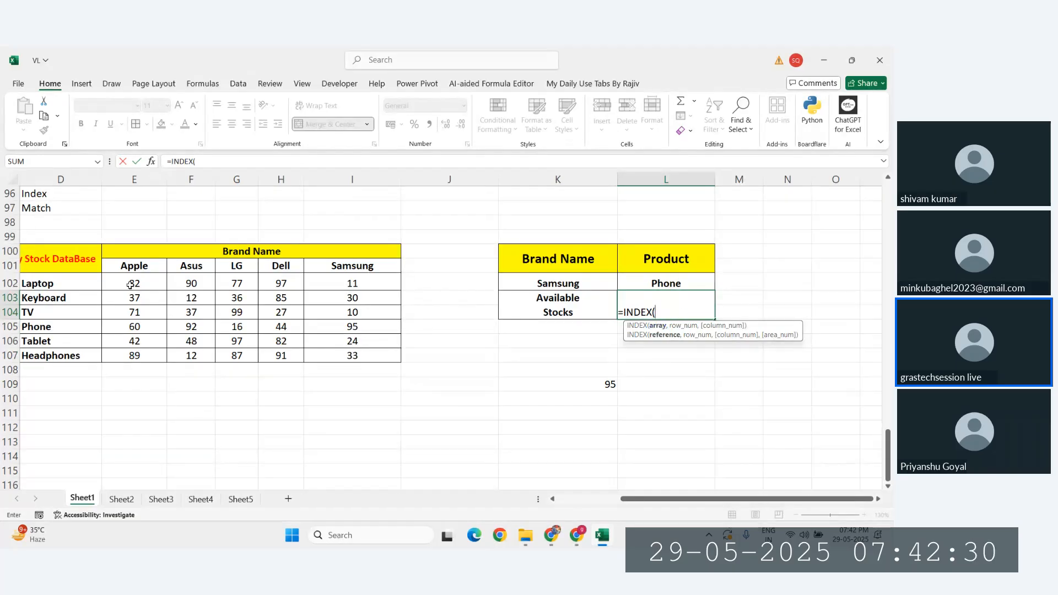
left_click_drag(134, 283, 347, 359)
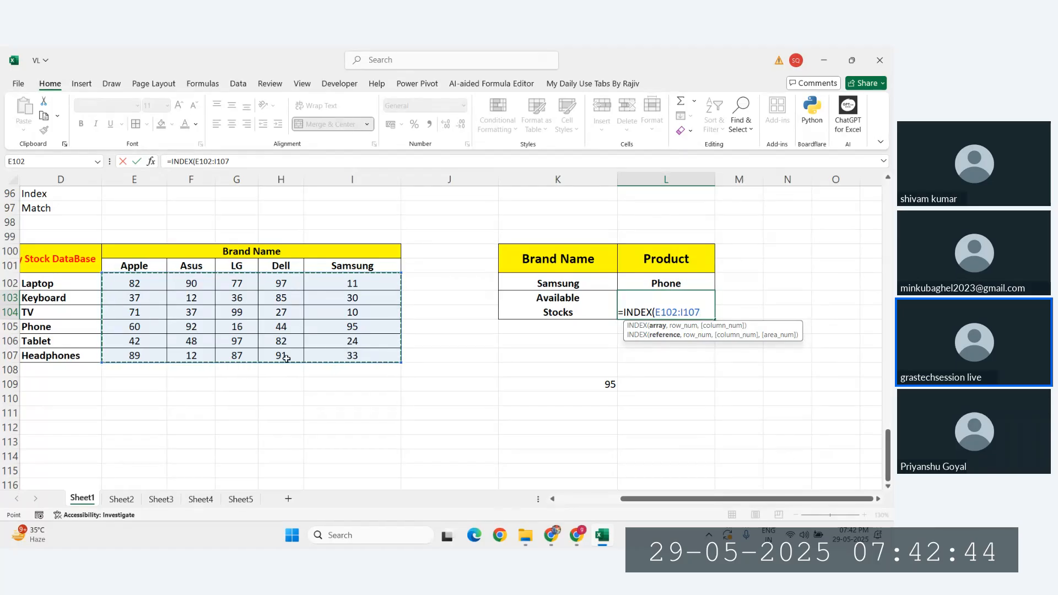
key("F4")
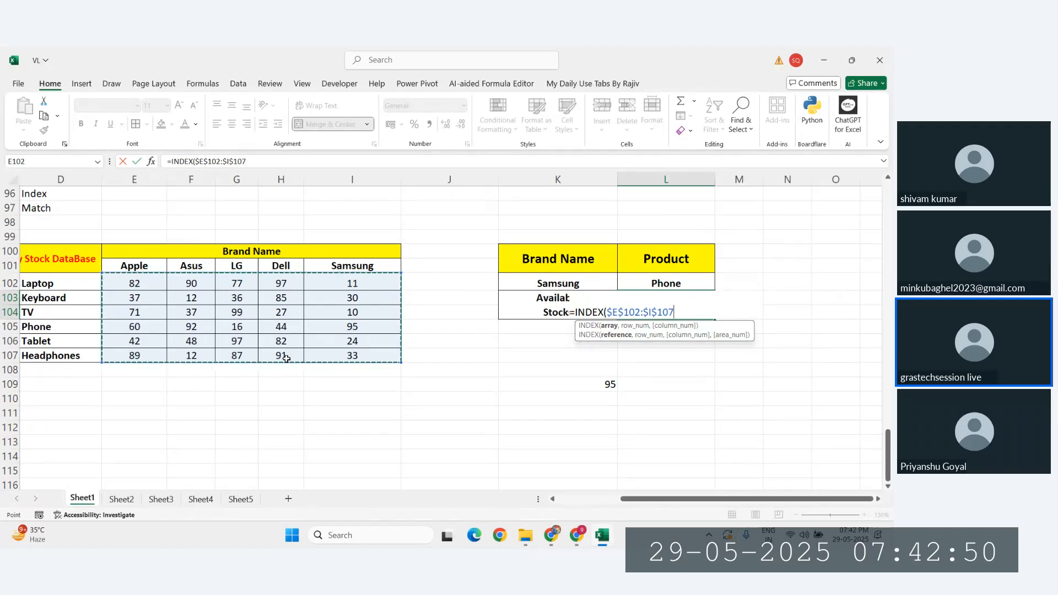
type(",")
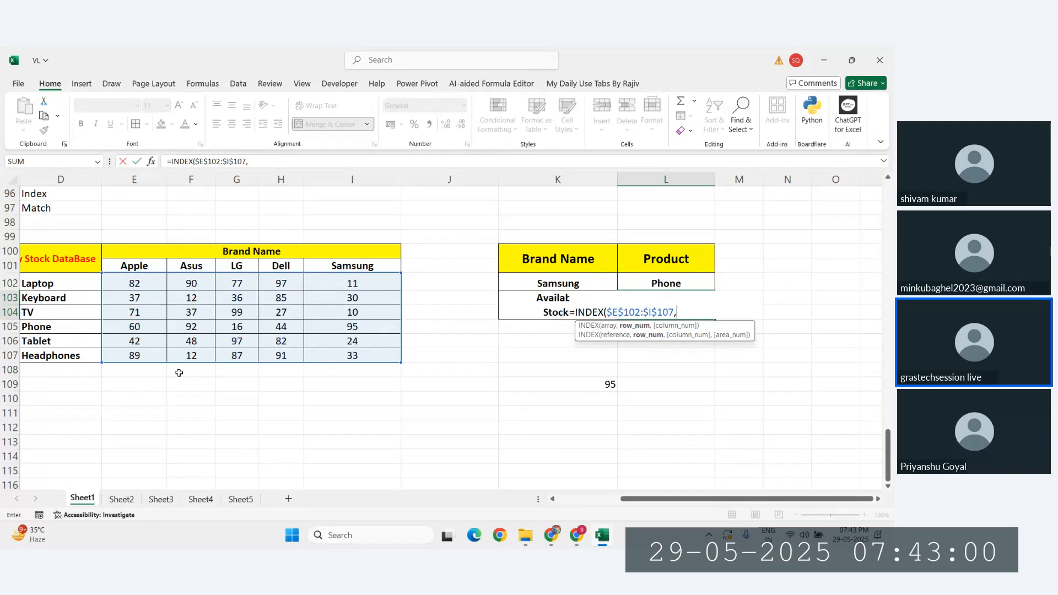
Add MATCH(L102,D102:D107,0) as the INDEX row number to find the chosen product exactly
type("m")
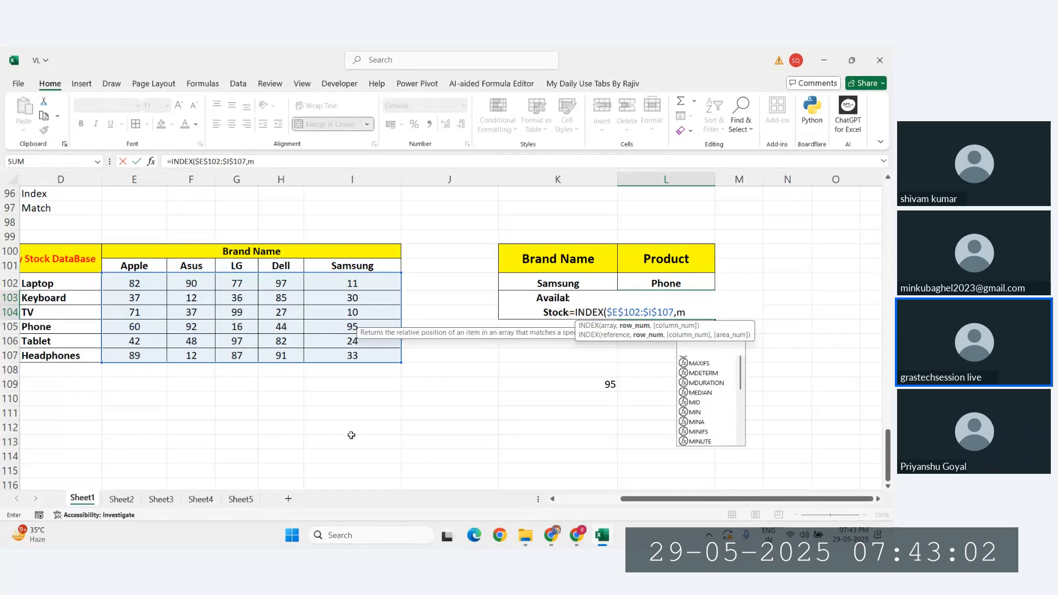
type("atc")
key("Tab")
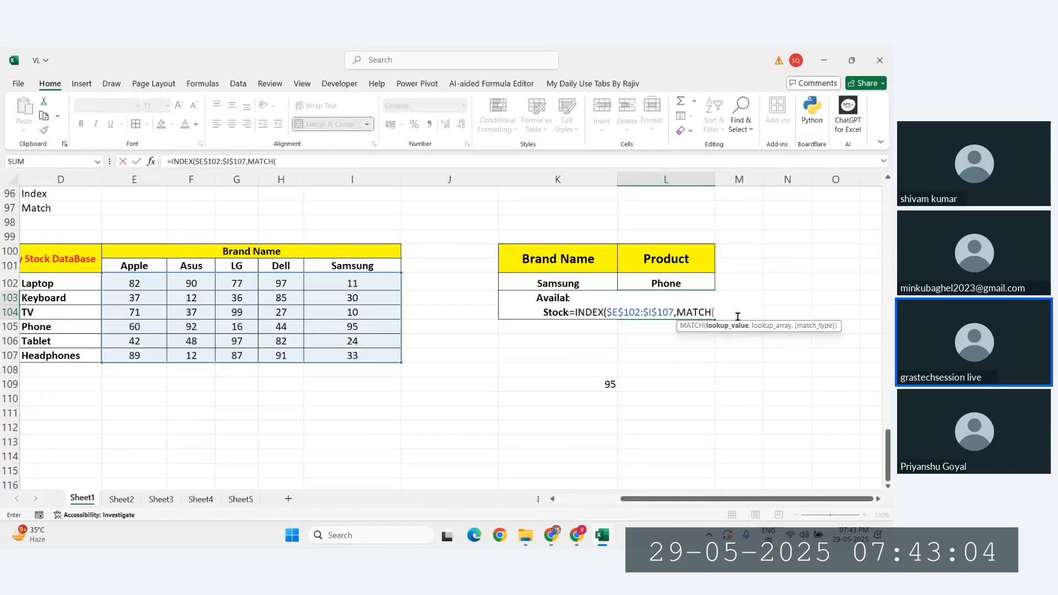
left_click(664, 282)
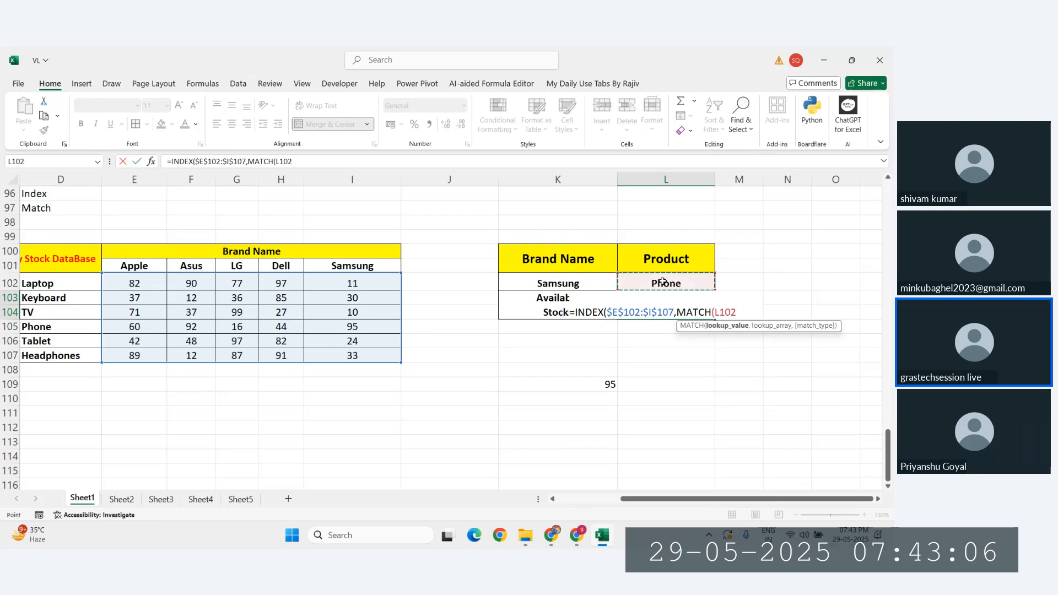
type(",")
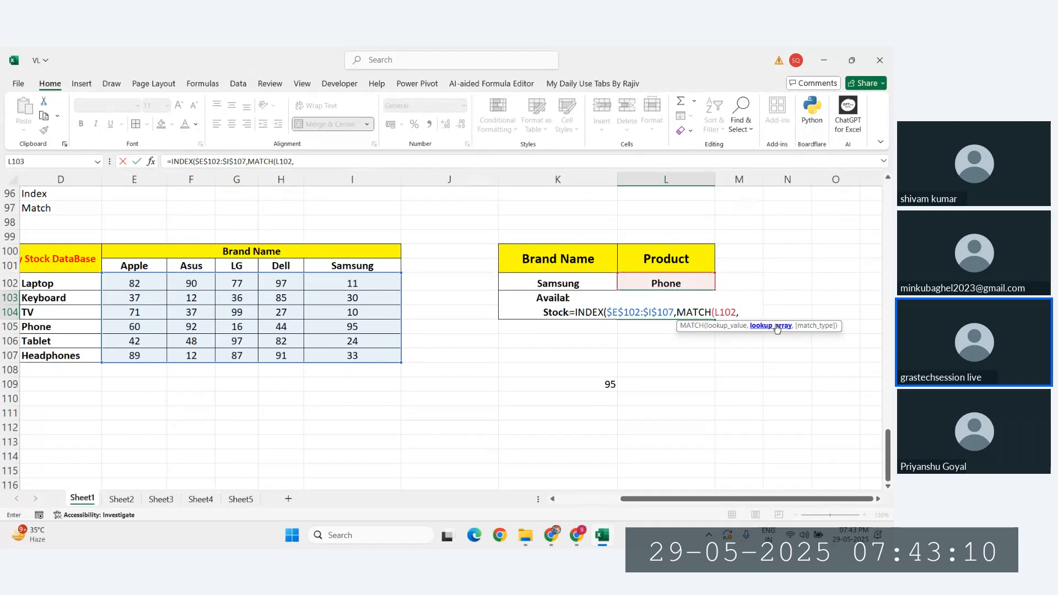
left_click(60, 283)
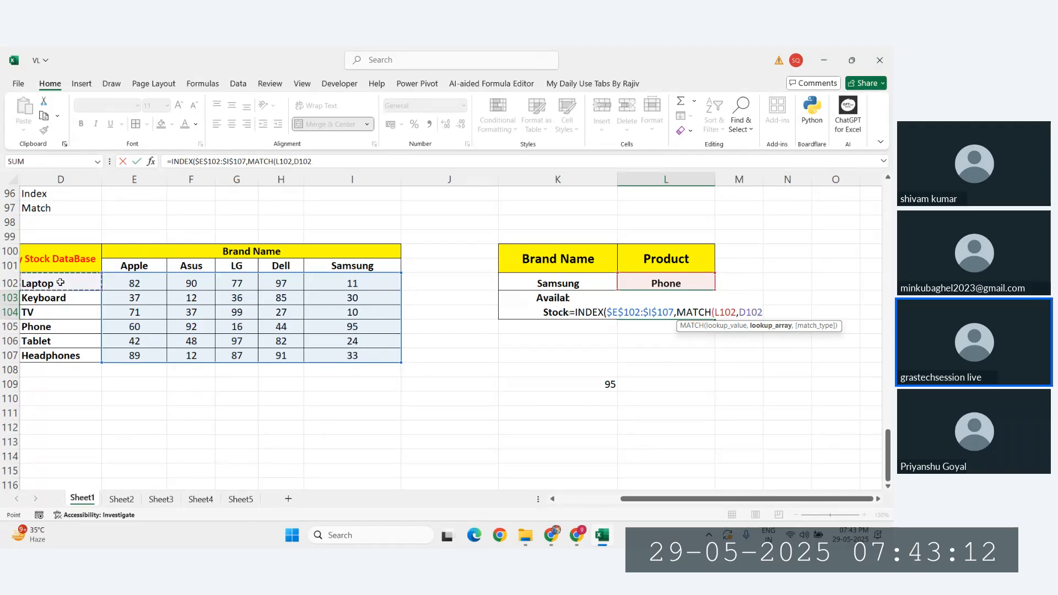
left_click_drag(61, 283, 53, 356)
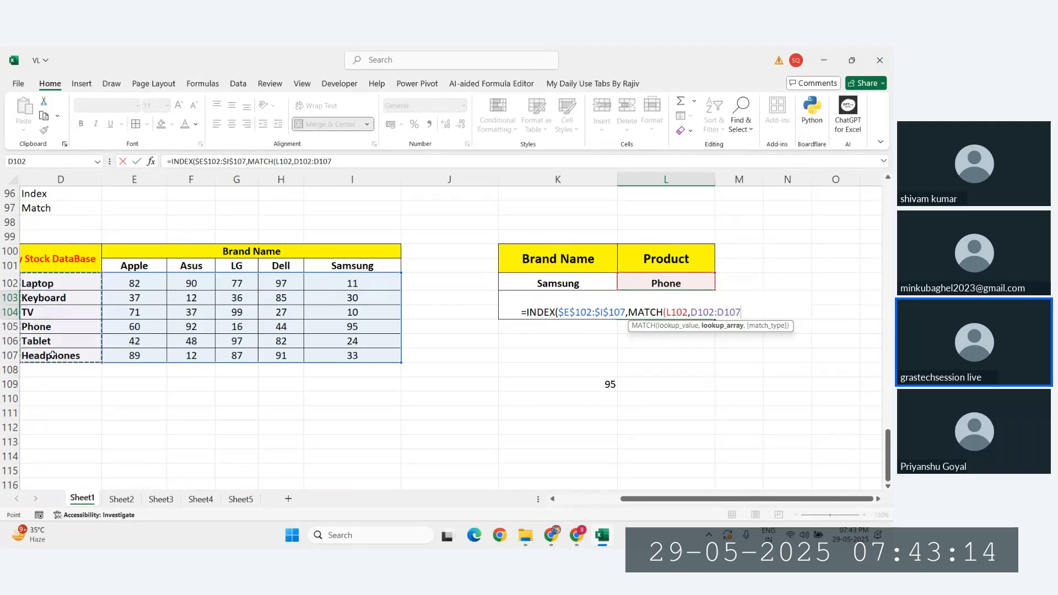
type(",")
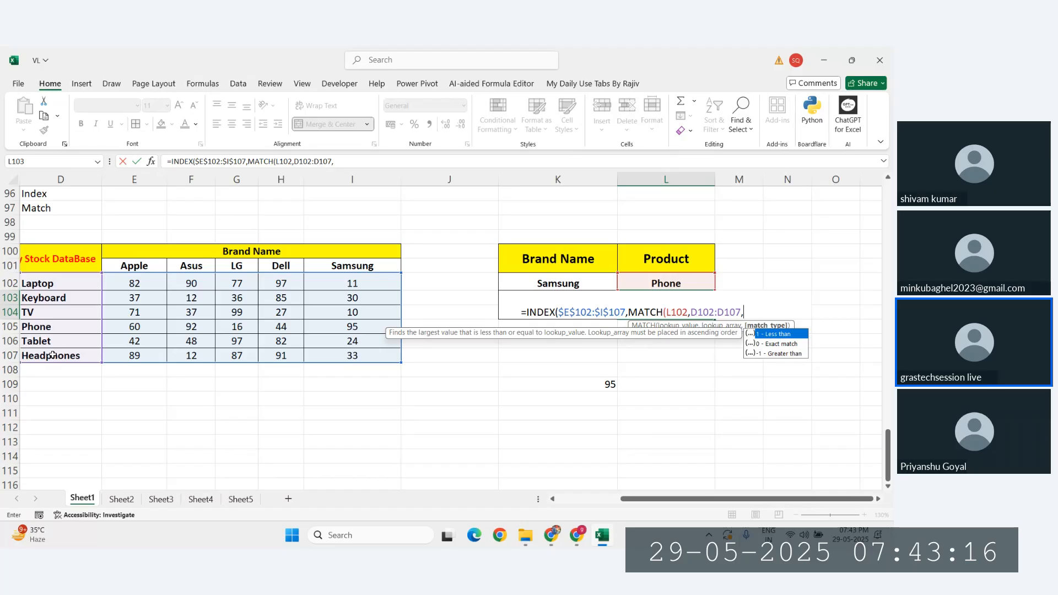
type("0)")
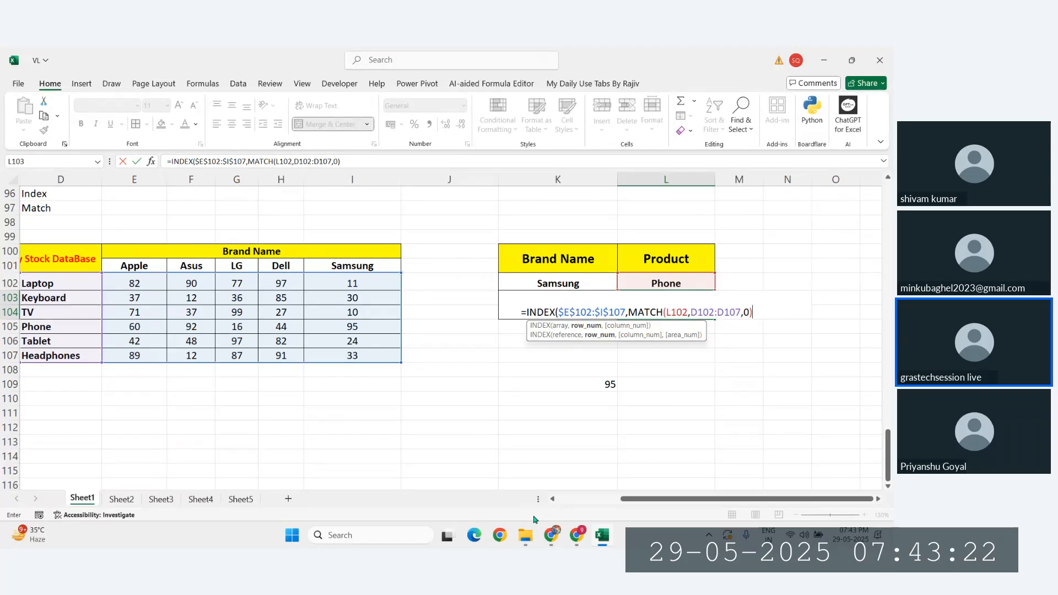
Add MATCH(K102,E101:I101,0) as the INDEX column number and complete the formula with its closing parenthesis
type(",")
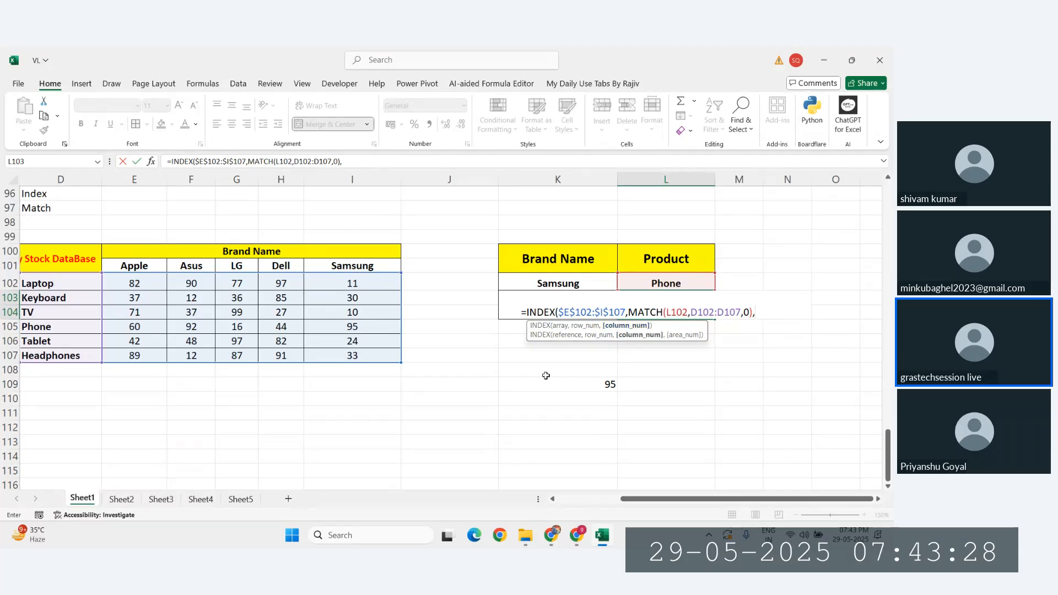
type("matc")
key("Tab")
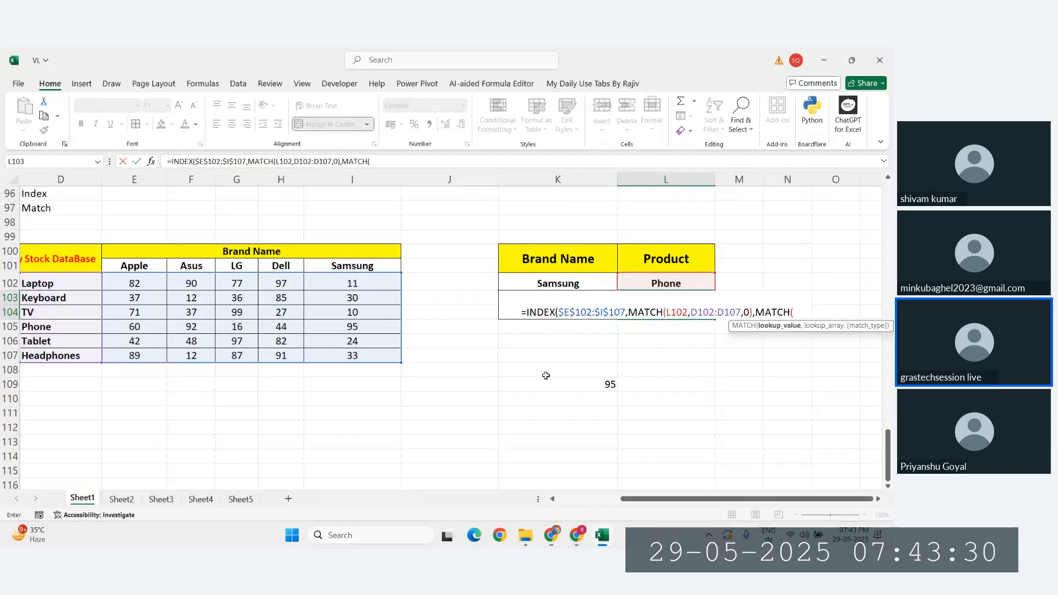
left_click(557, 284)
type(",")
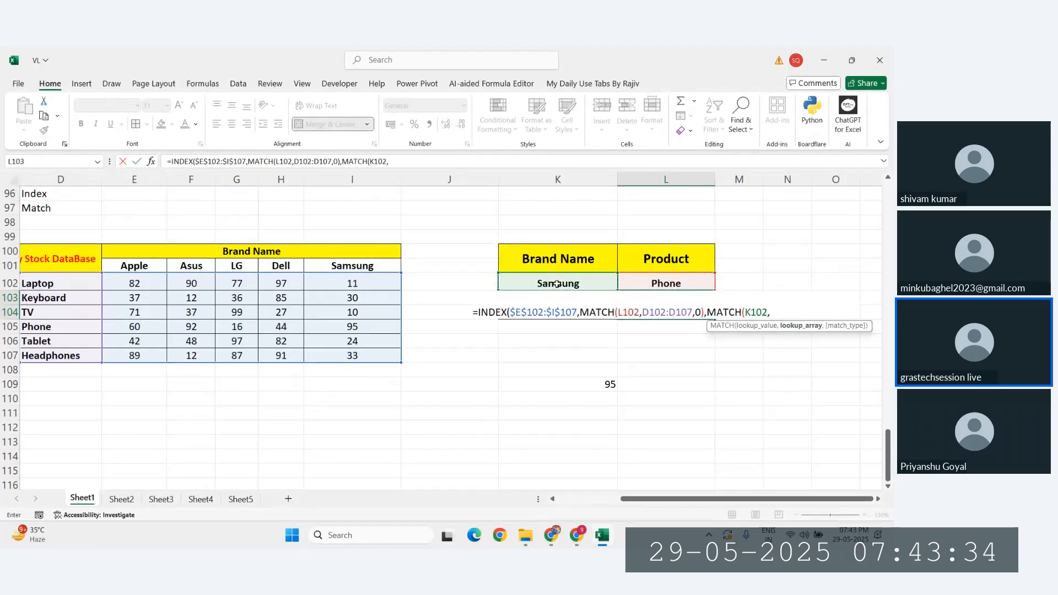
left_click_drag(126, 264, 362, 264)
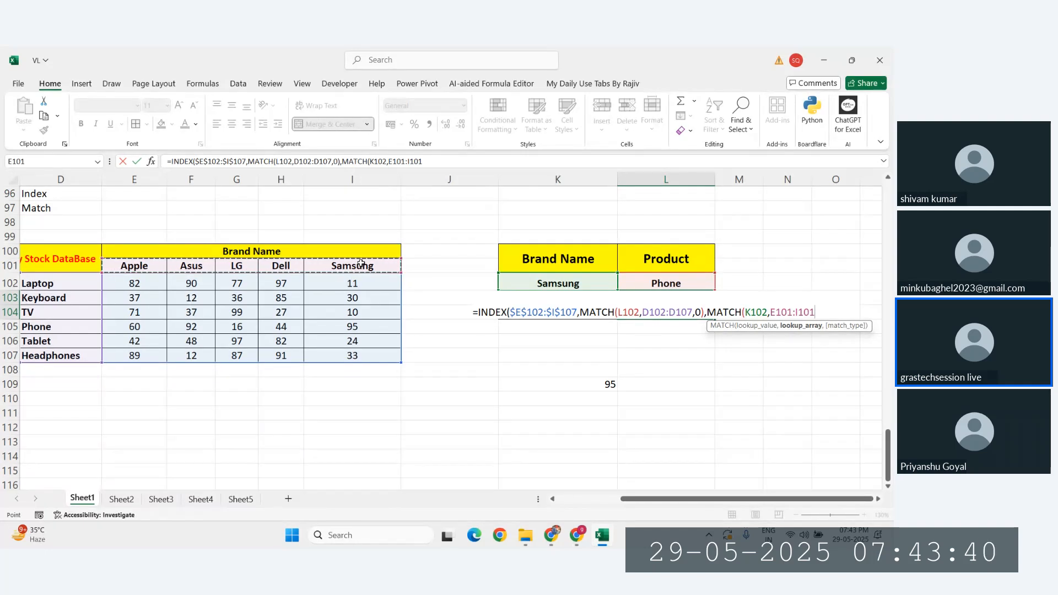
type(",0")
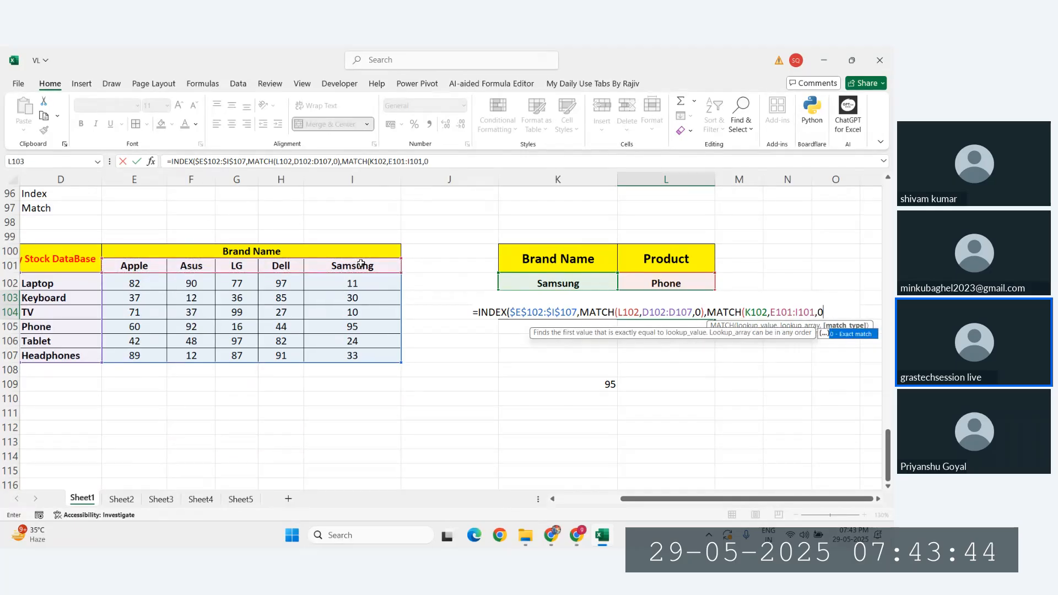
type(")")
key("Return")
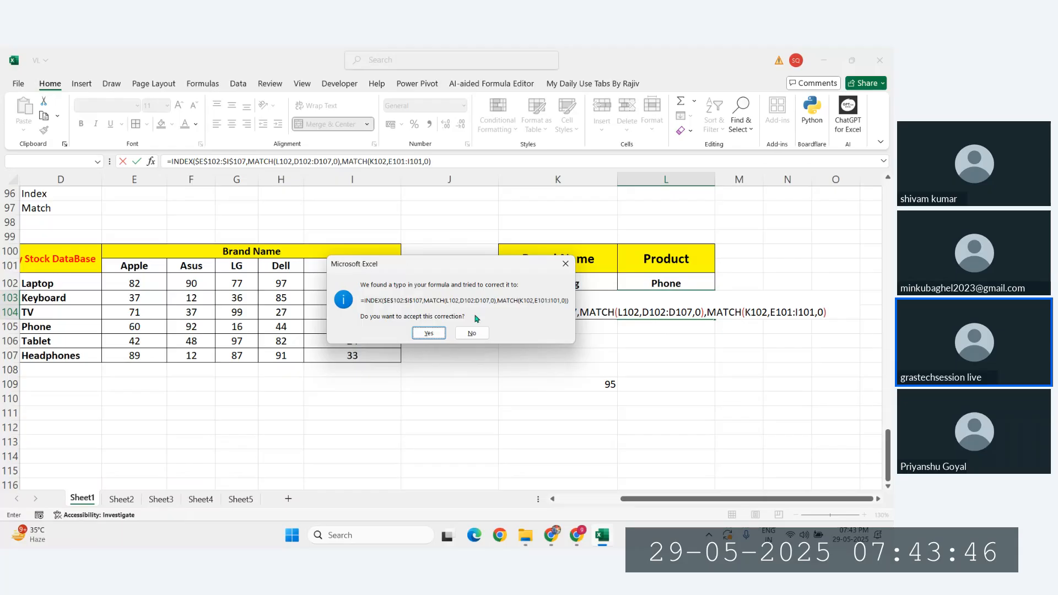
left_click(438, 334)
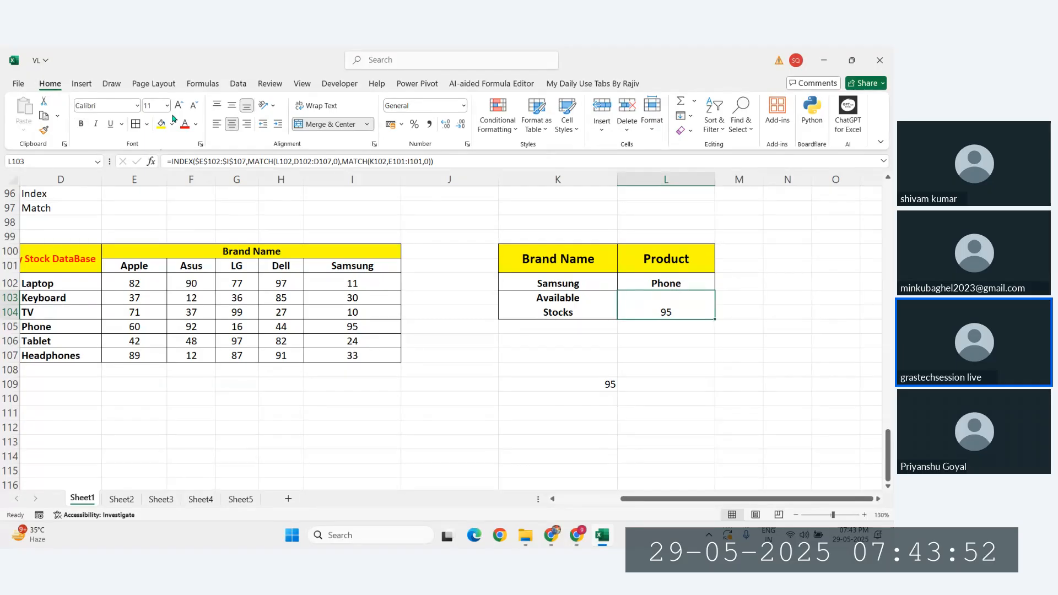
Make the Available Stocks result in L103 bold and enlarge its font to size 14
left_click(81, 124)
left_click(178, 105)
left_click(177, 105)
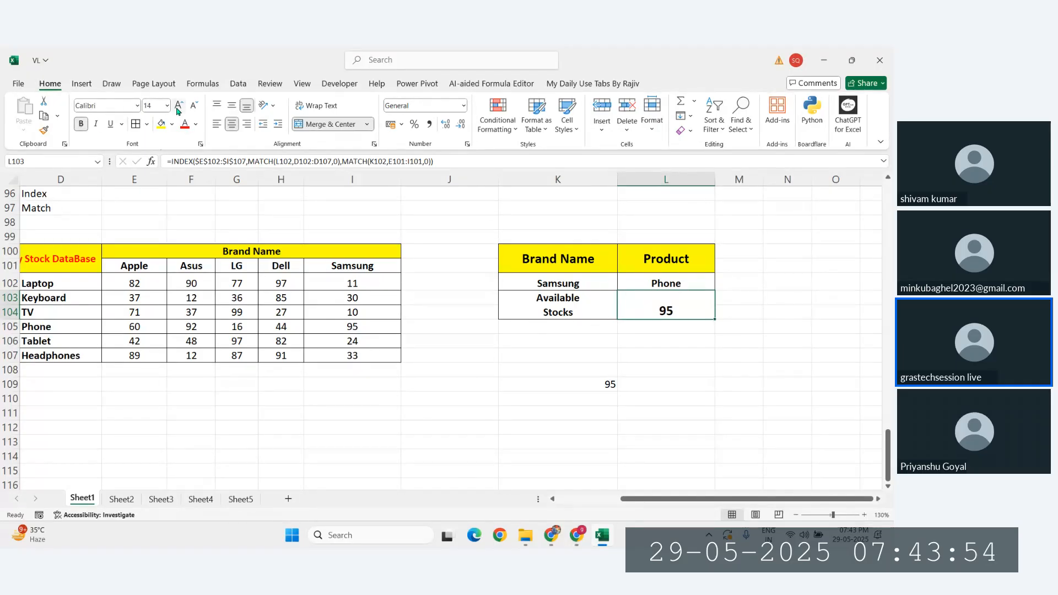
Change the lookup brand to Dell and the product to TV, and check the result against the inventory table
left_click(541, 278)
type("Dell")
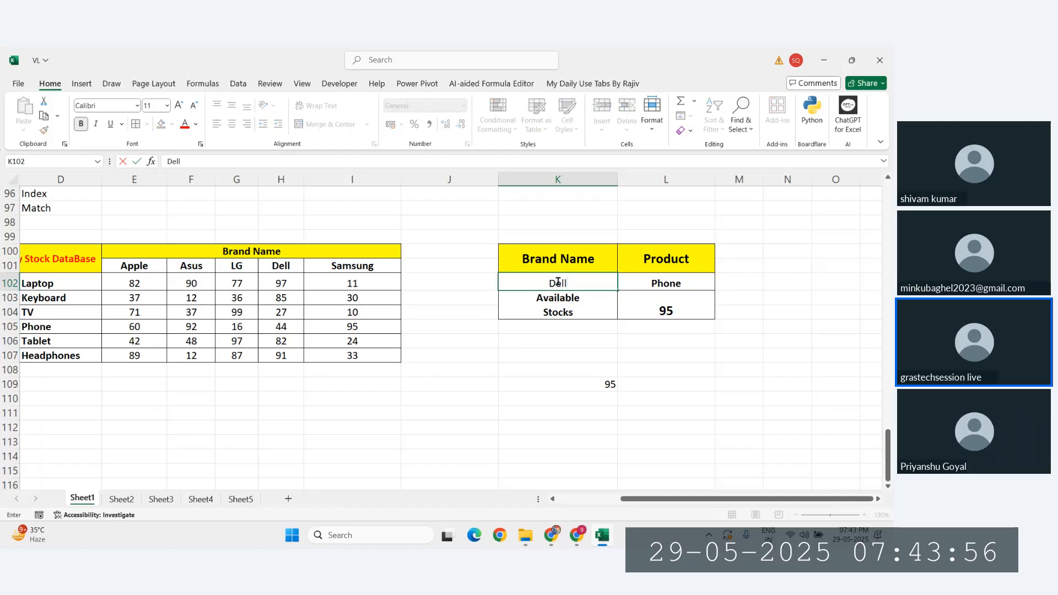
key("Left")
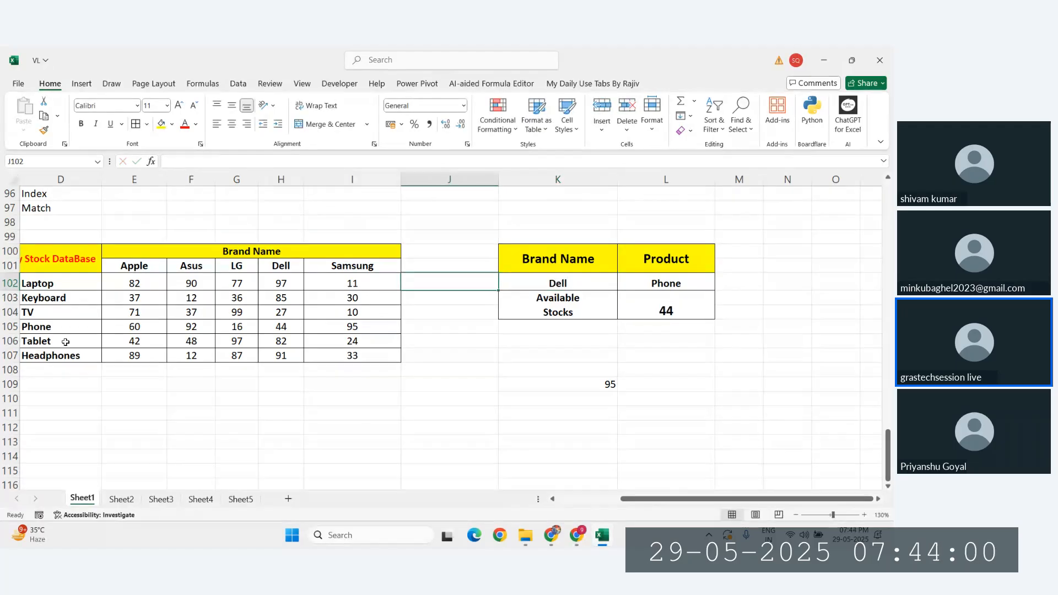
left_click(649, 281)
type("TV")
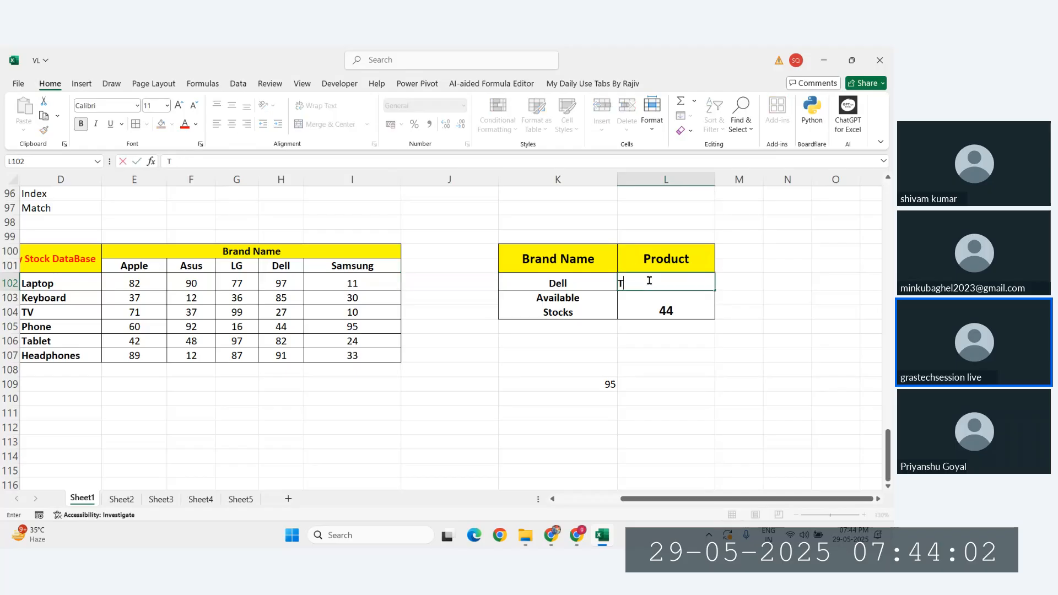
key("Return")
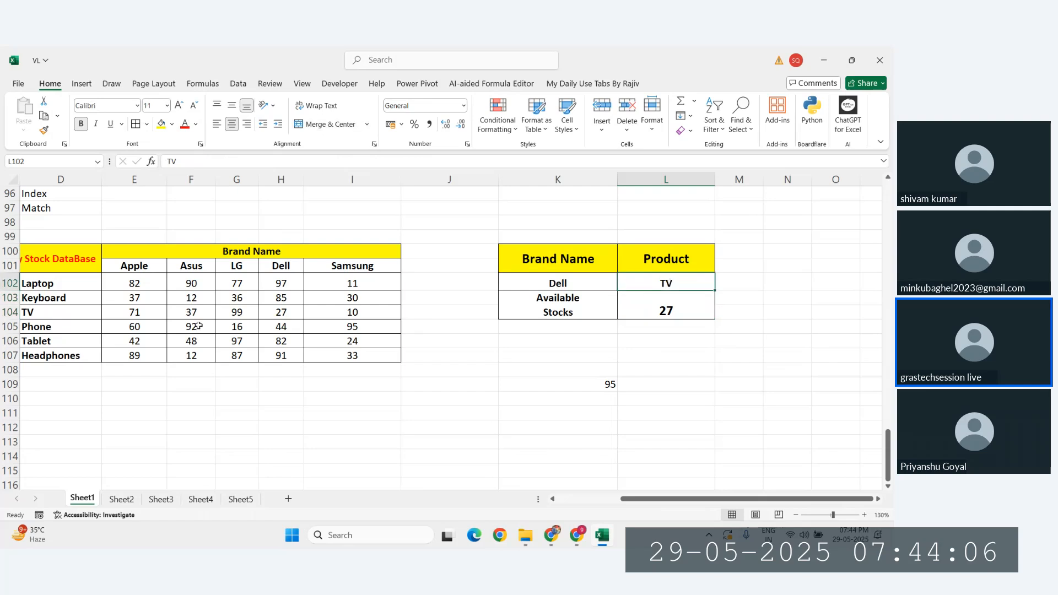
left_click(283, 267)
left_click_drag(35, 316, 283, 313)
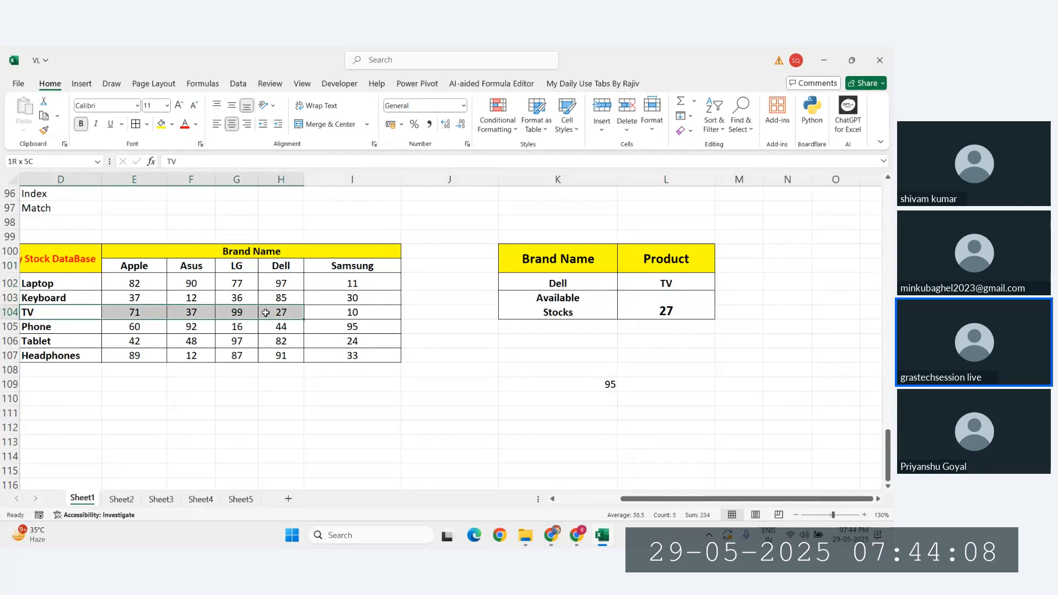
left_click(290, 313)
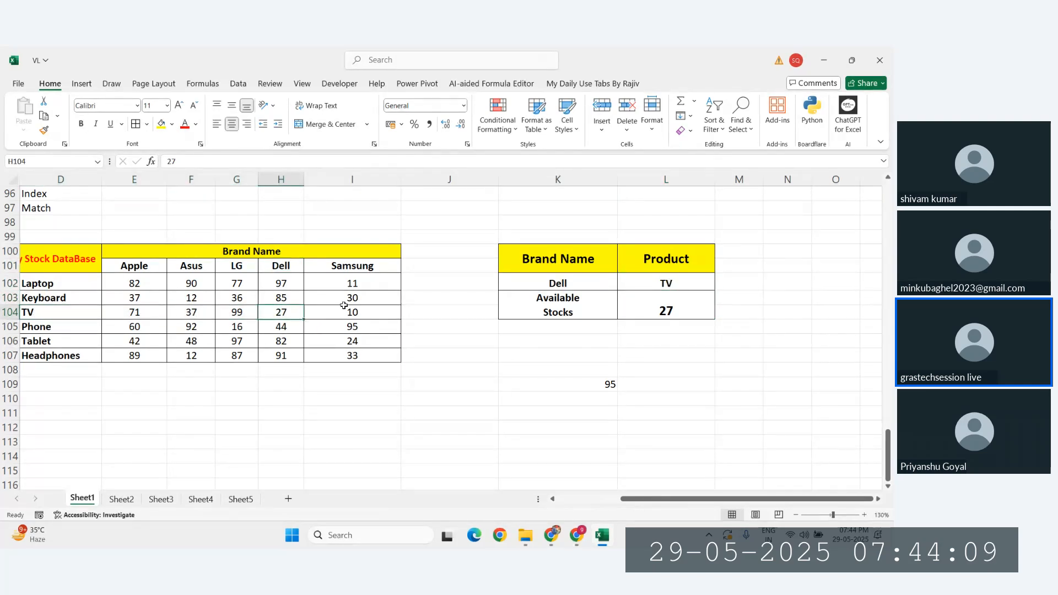
Re-enter the lookup product in L102 in lowercase as tv
left_click(670, 277)
type("tv")
key("Return")
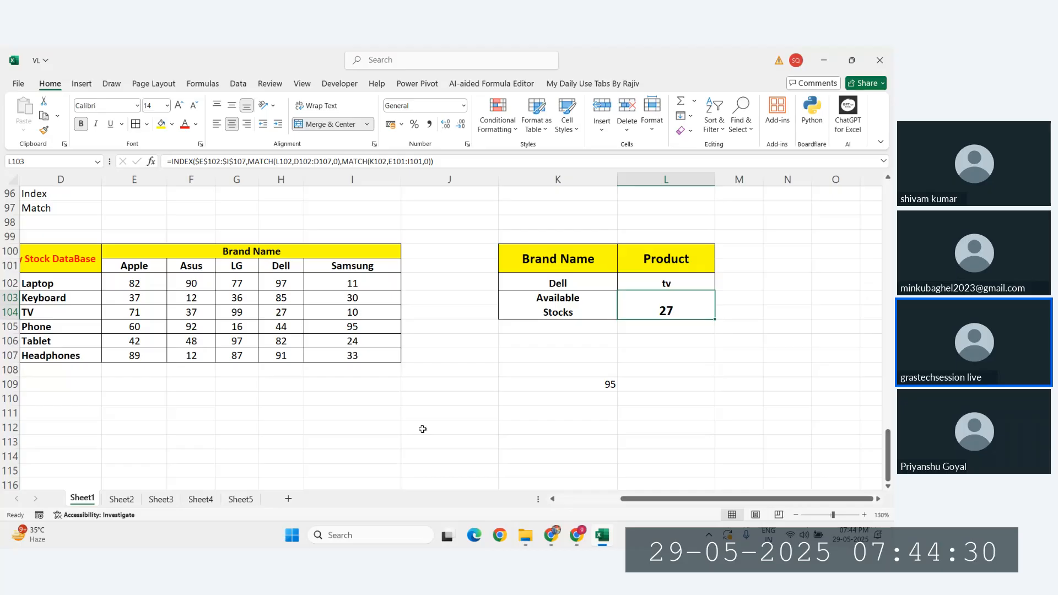
Compare the product names in D102:D107, especially TV, with the lowercase lookup product in L102
left_click_drag(50, 282, 49, 359)
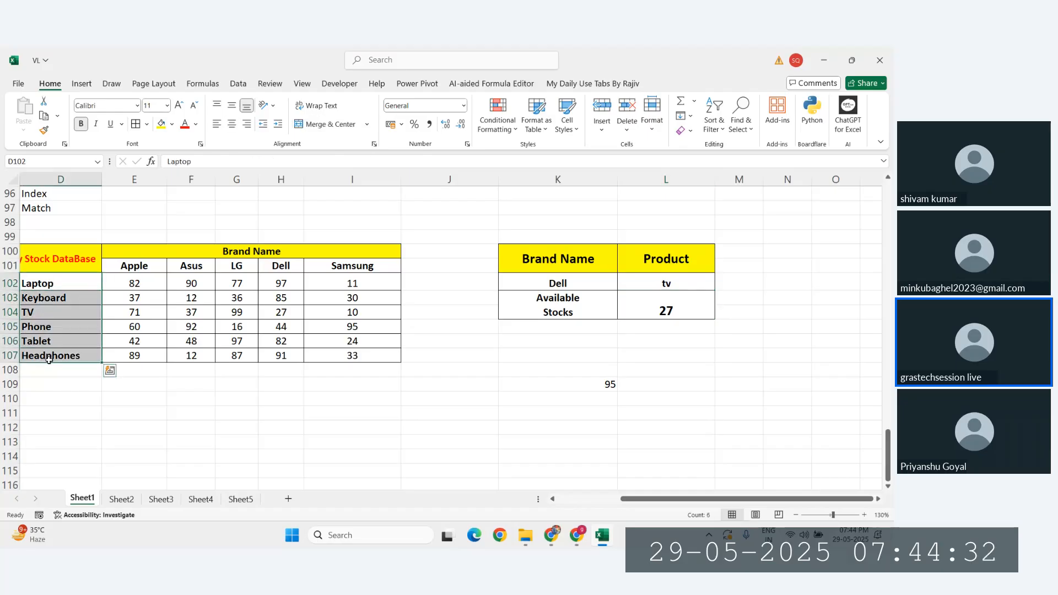
scroll(49, 360, "left", 2)
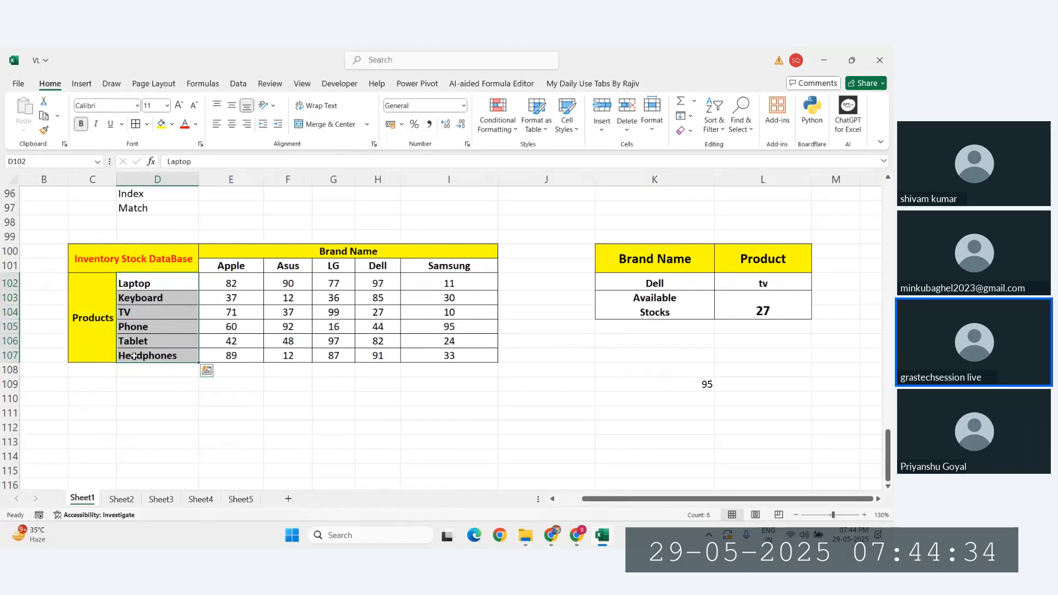
scroll(137, 356, "right", 1)
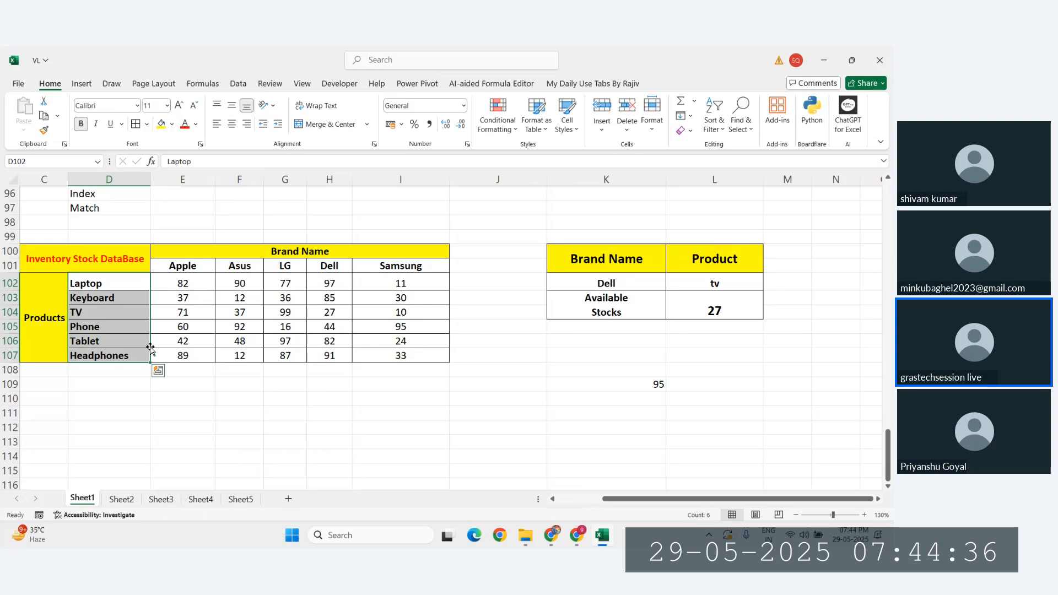
left_click(95, 312)
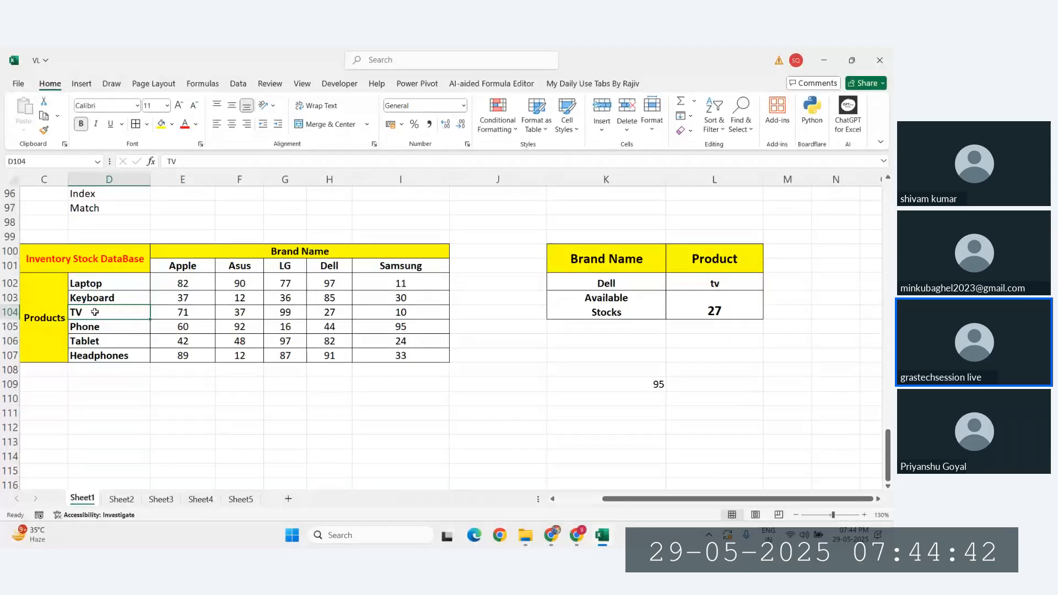
scroll(562, 278, "right", 1)
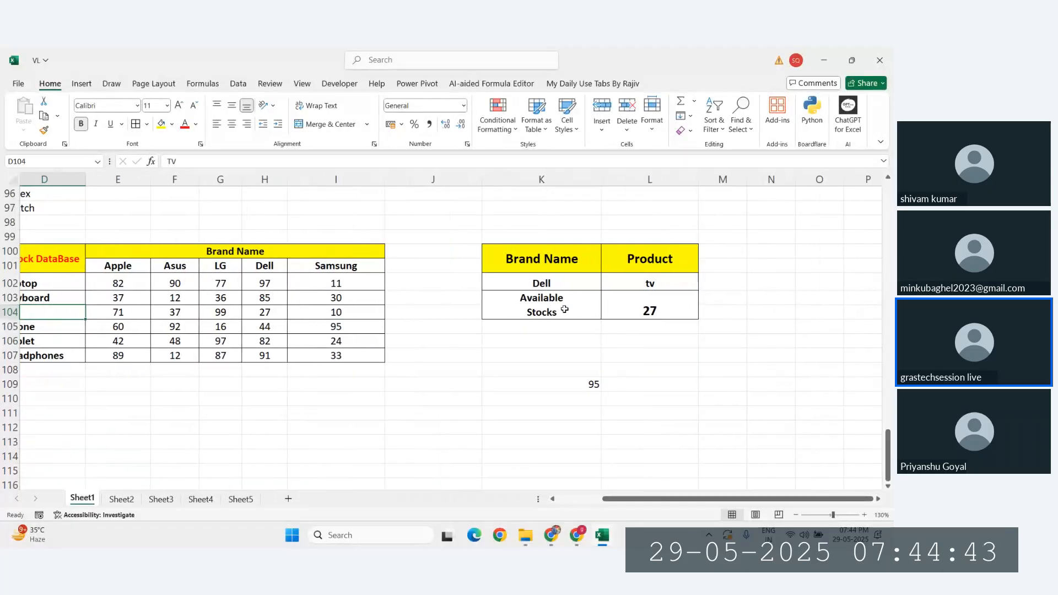
left_click(647, 284)
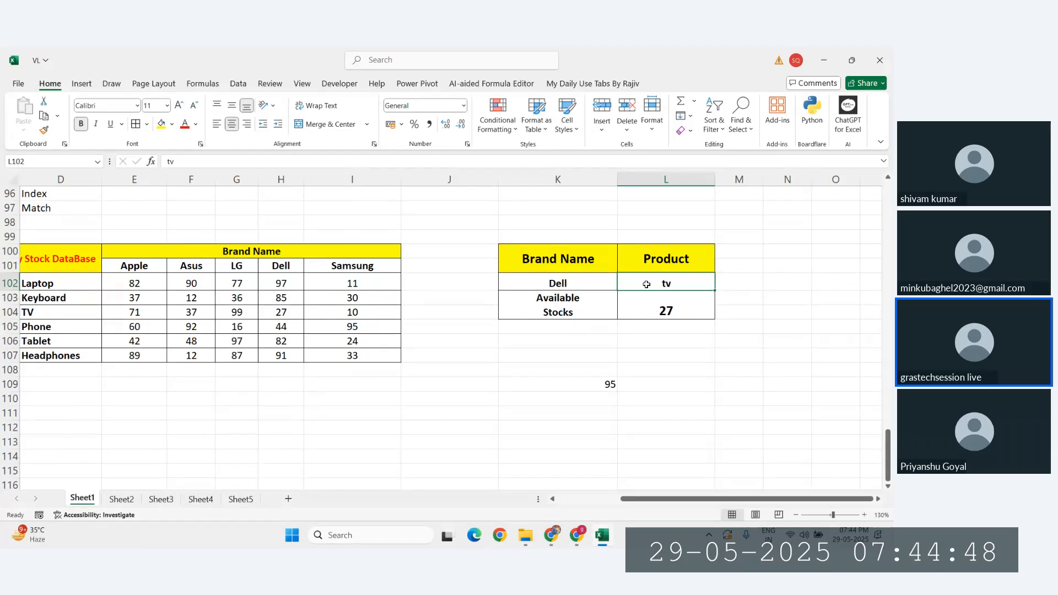
Examine the INDEX and MATCH references in the Available Stocks formula in L103
left_click(667, 309)
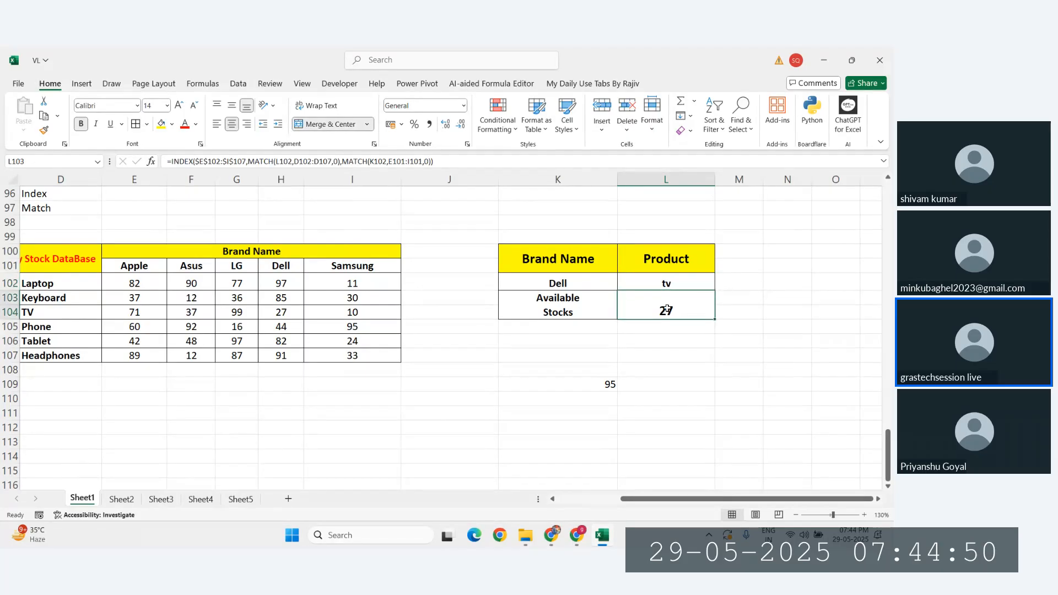
left_click(664, 323)
left_click(670, 311)
double_click(668, 311)
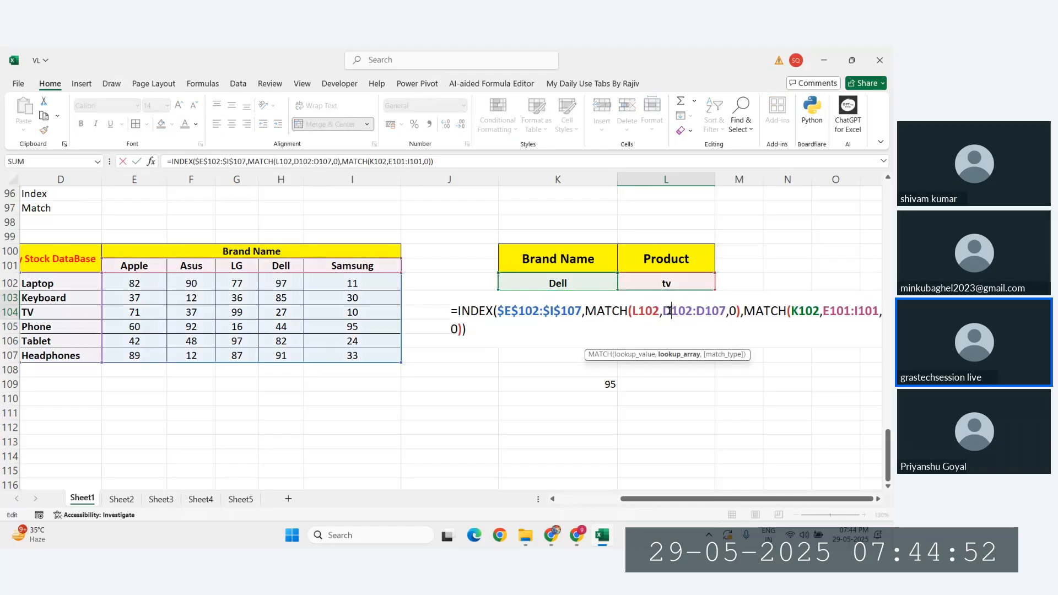
scroll(821, 287, "right", 1)
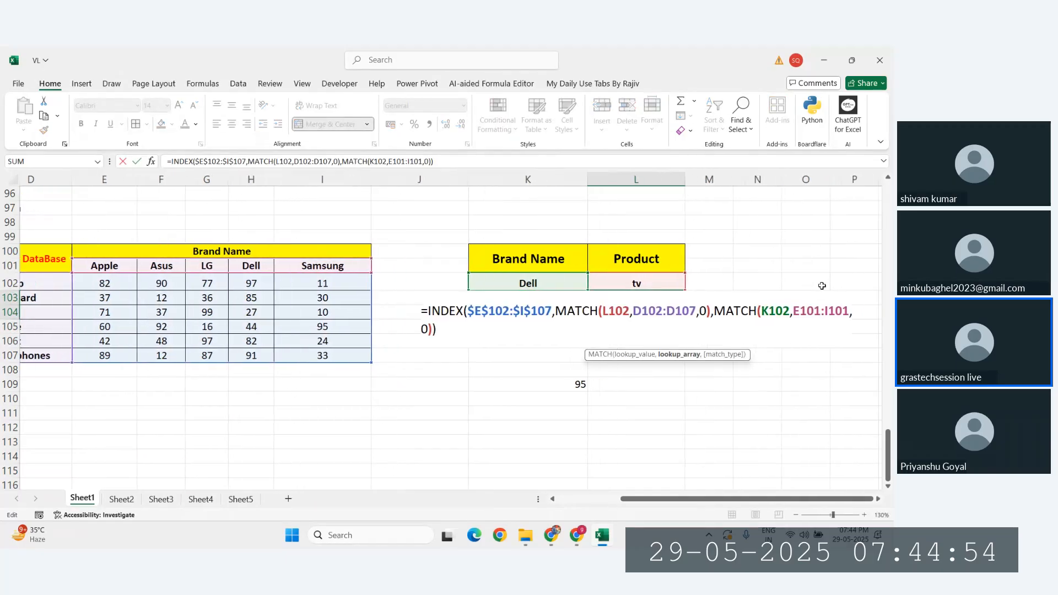
key("Escape")
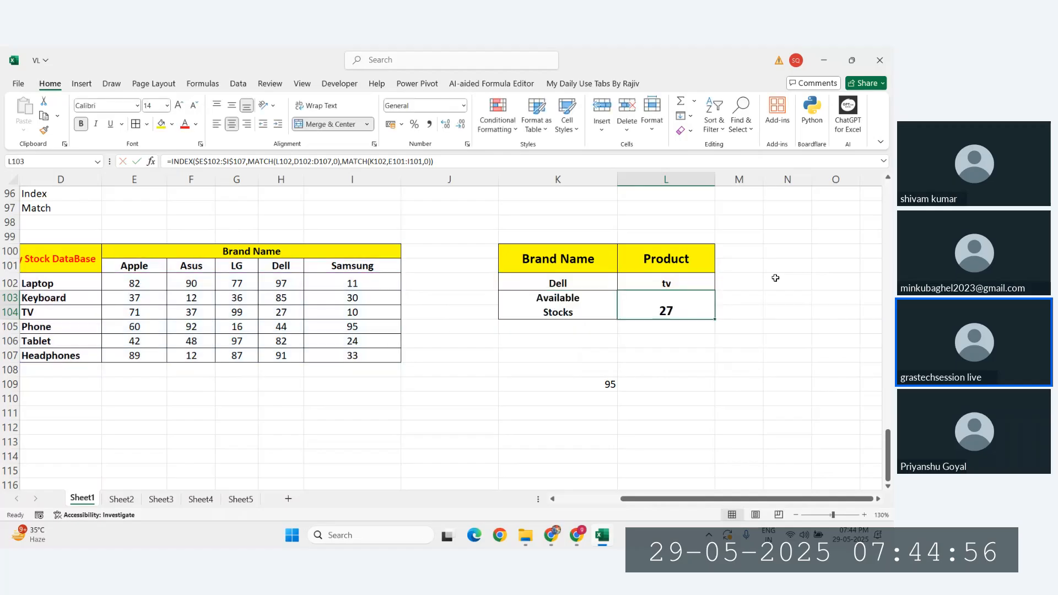
double_click(677, 311)
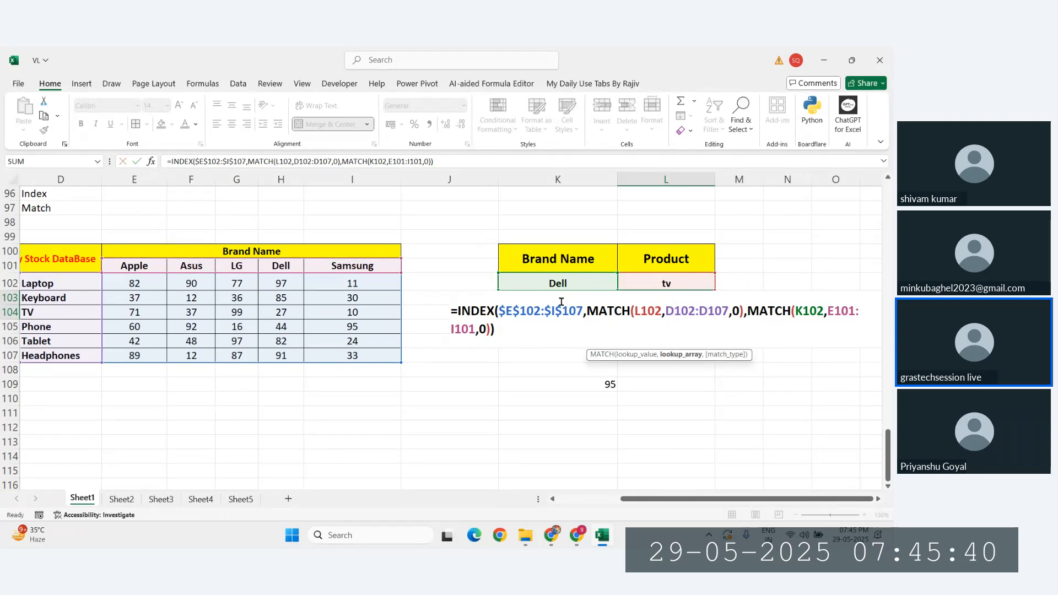
key("ctrl+Return")
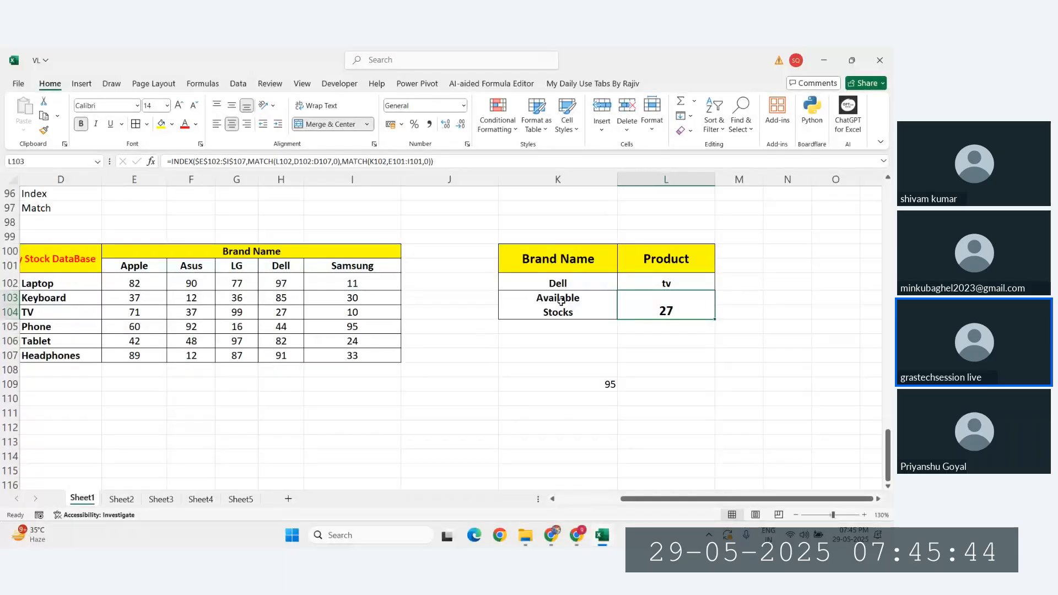
Re-enter the lookup product in L102 in uppercase as TV
left_click(660, 277)
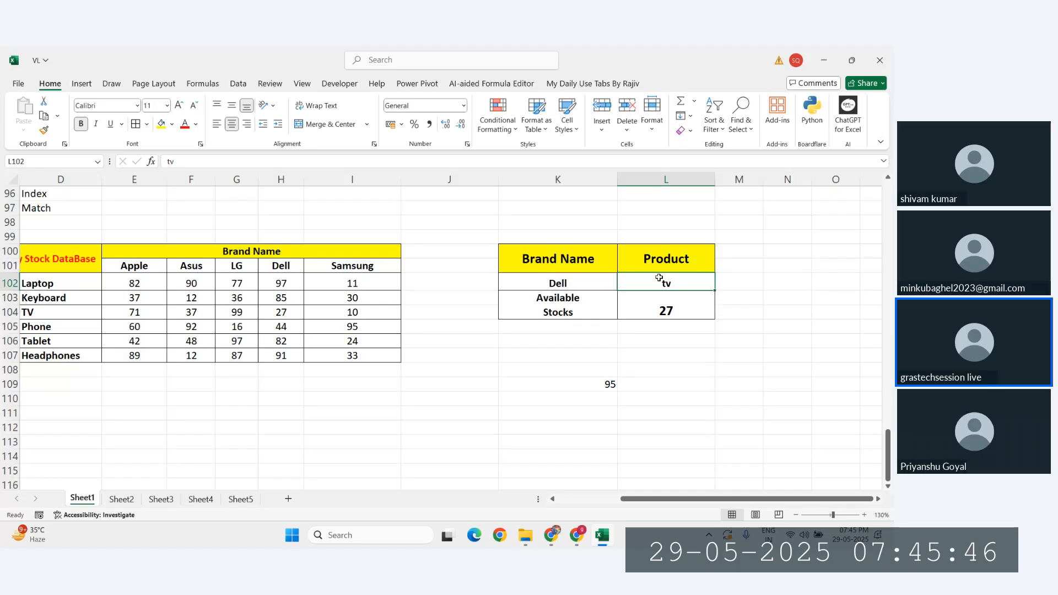
key("Return")
left_click(686, 365)
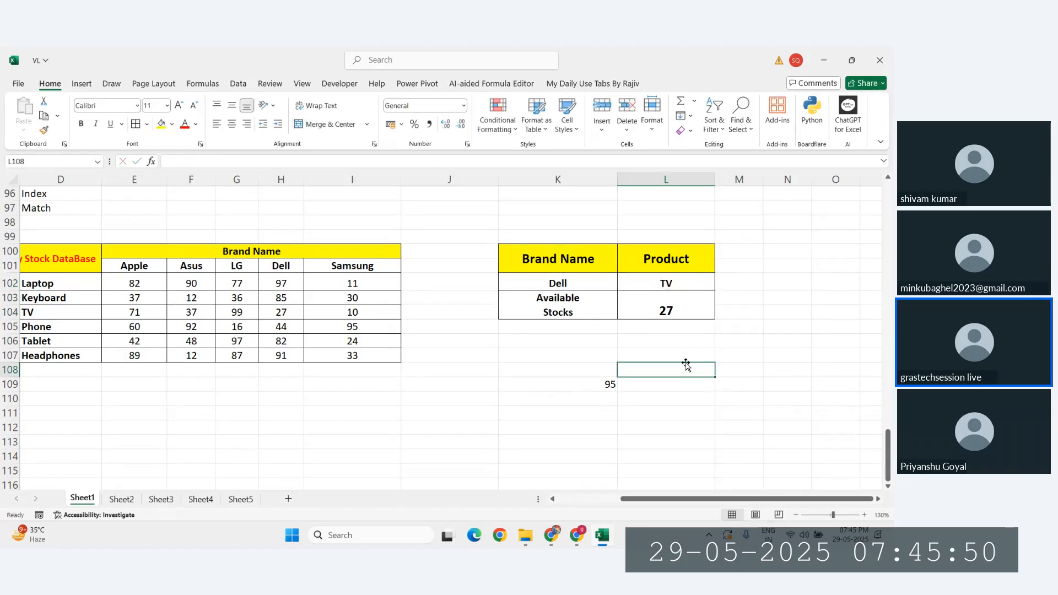
Review how the L103 formula uses the Brand Name and Product inputs of the lookup table
left_click(680, 316)
double_click(680, 315)
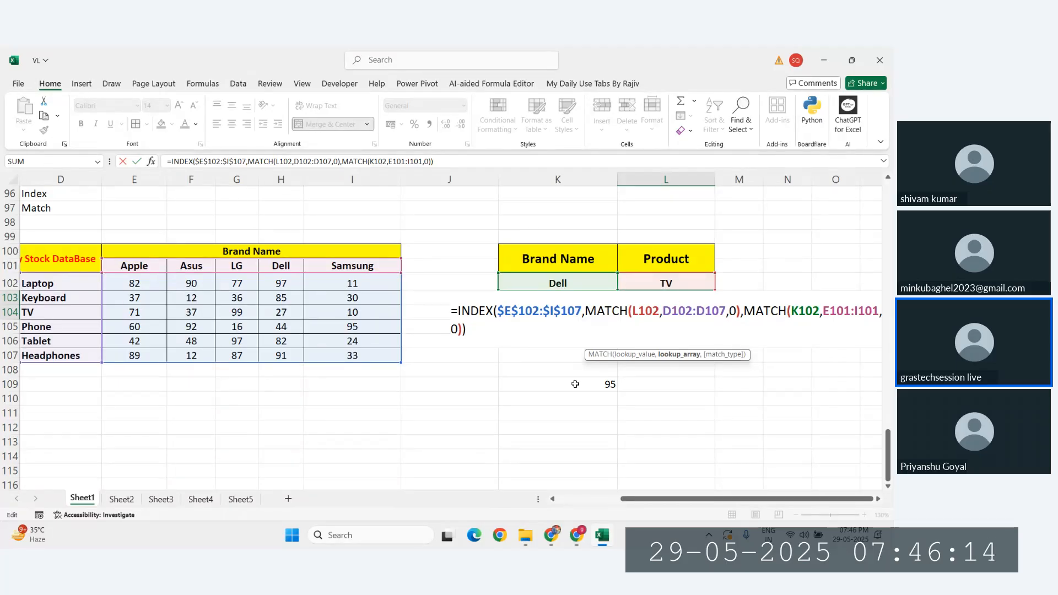
key("Return")
left_click(659, 285)
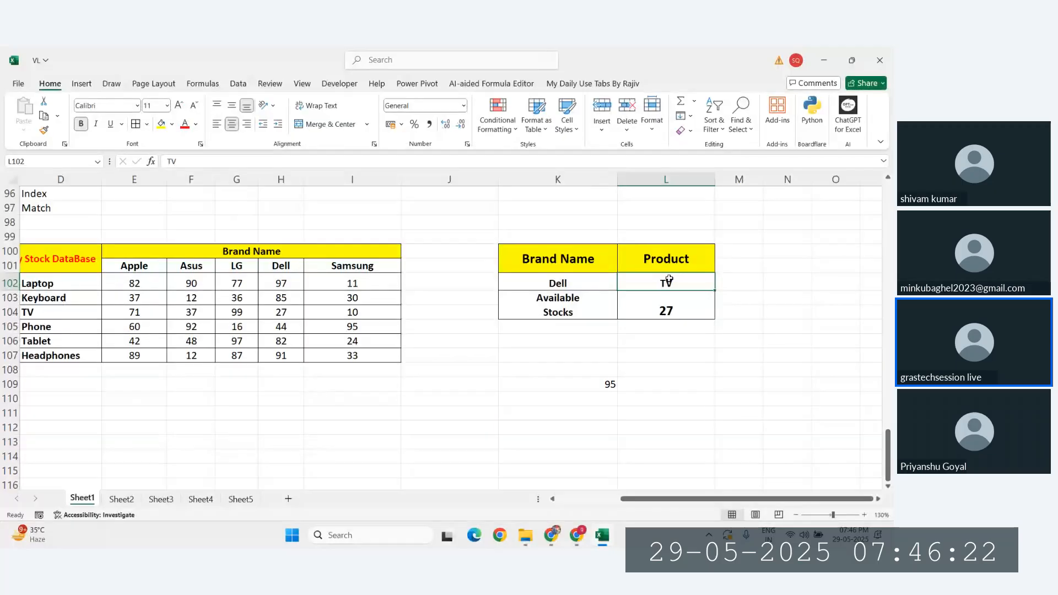
left_click_drag(554, 267, 567, 292)
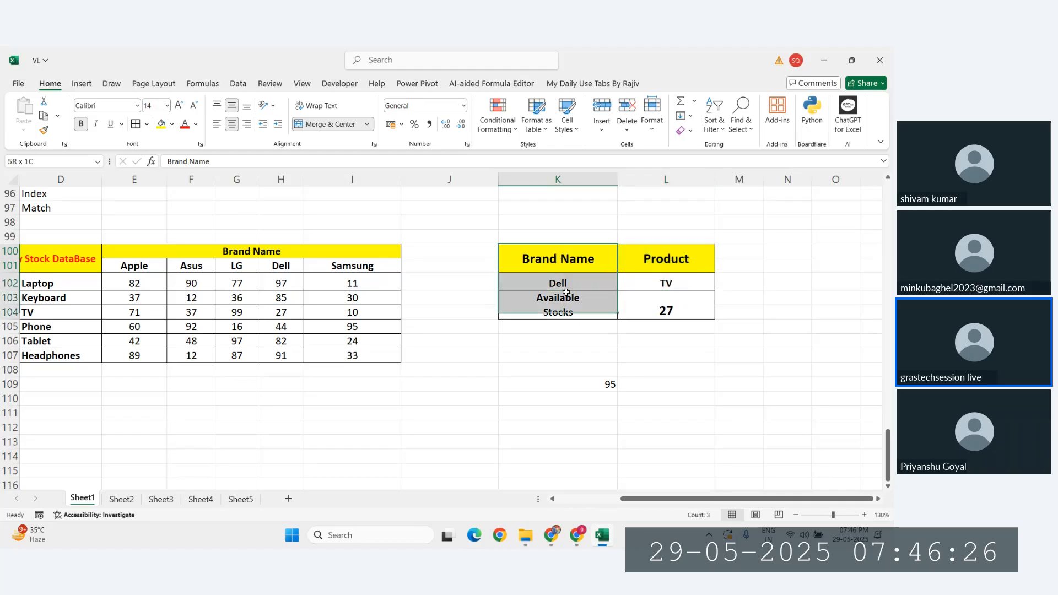
left_click_drag(656, 263, 661, 277)
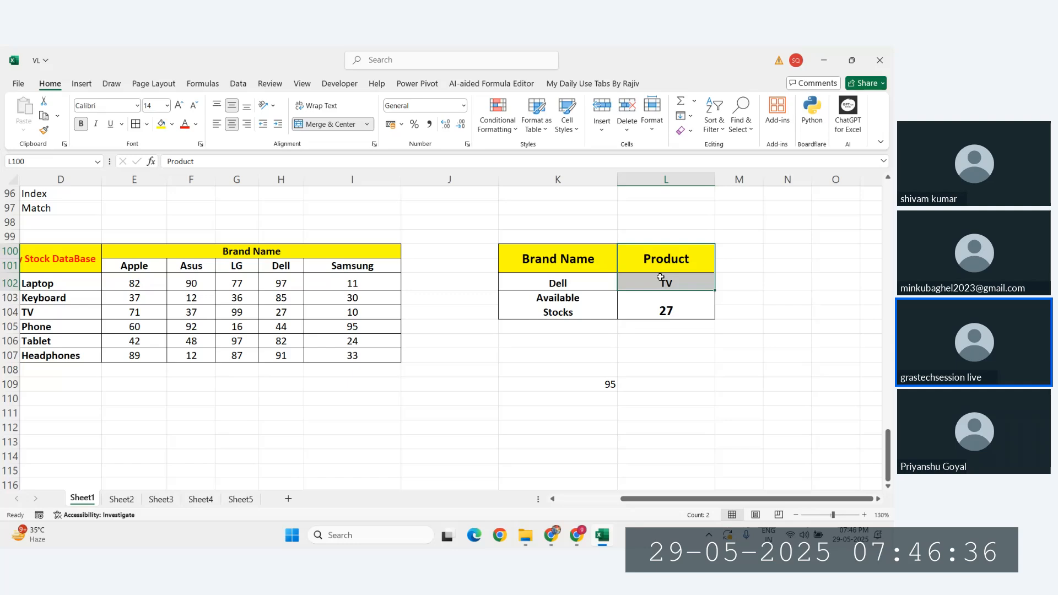
left_click(672, 300)
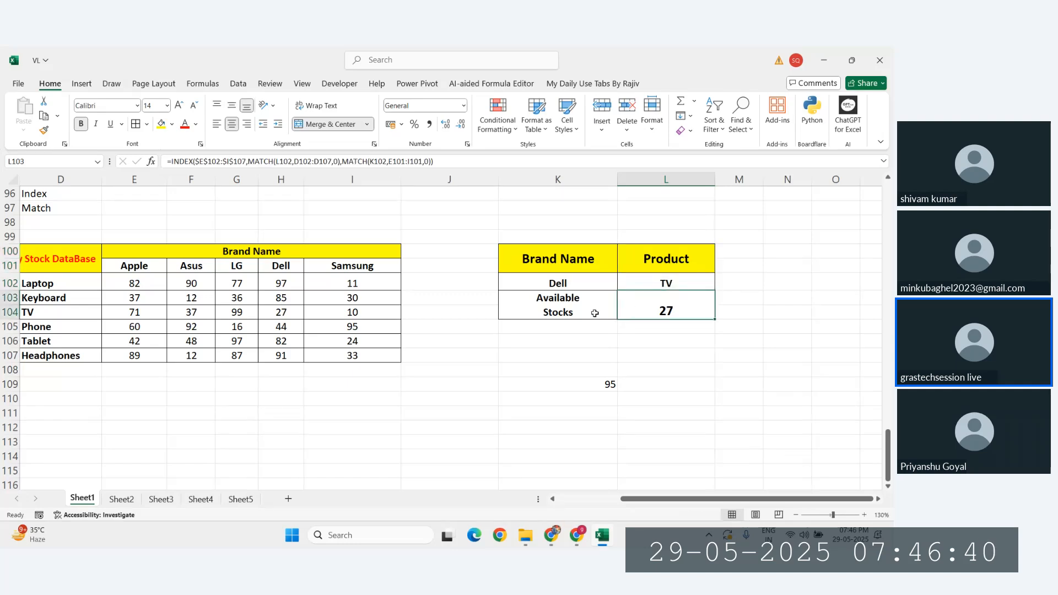
double_click(653, 304)
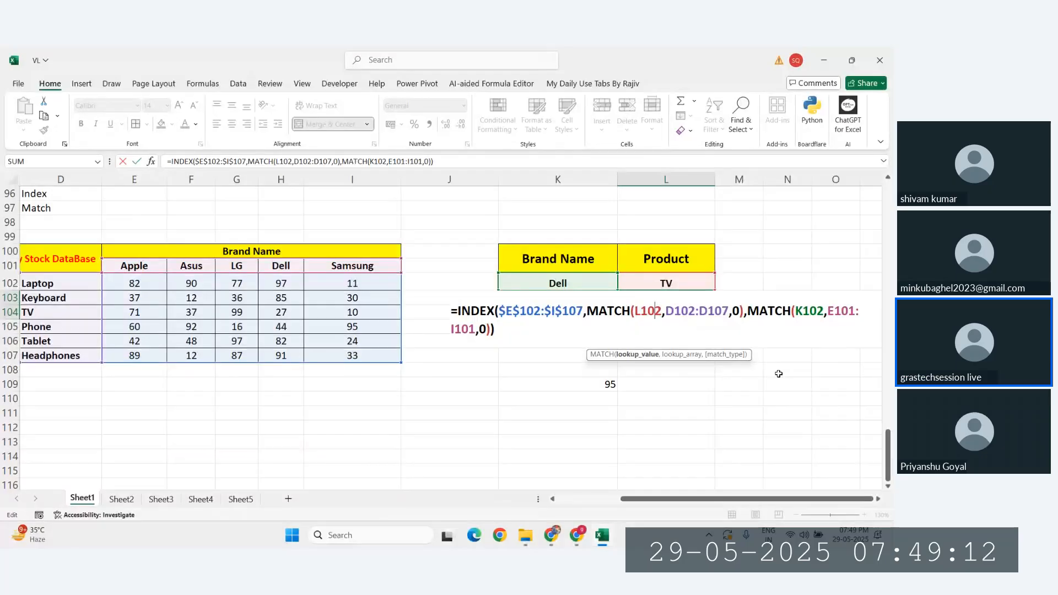
key("ctrl+Return")
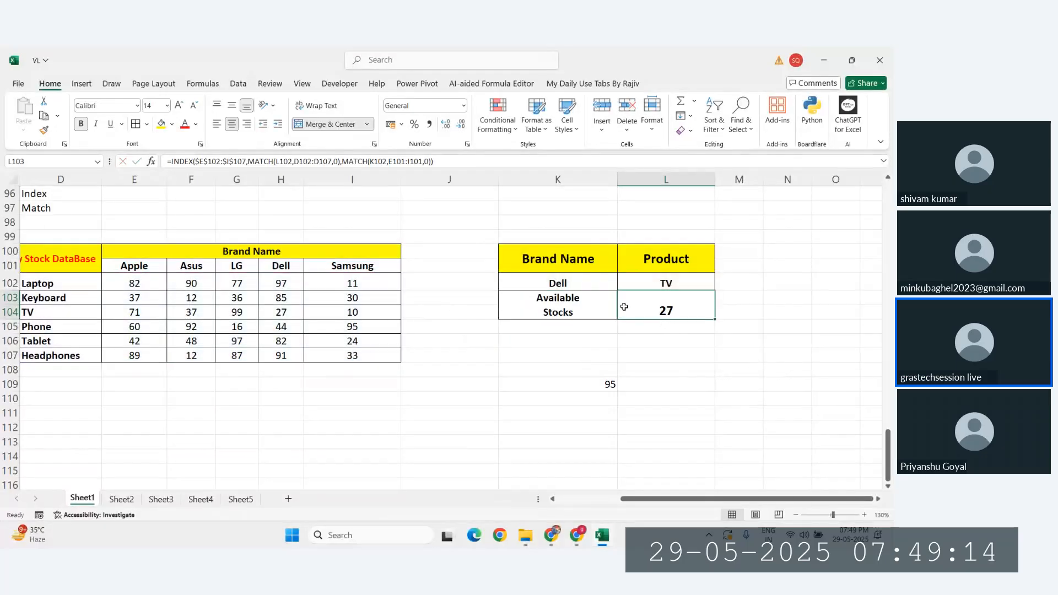
Clear the lookup brand in K102 and the lookup product in L102
scroll(623, 306, "left", 1)
scroll(624, 306, "right", 1)
left_click(612, 282)
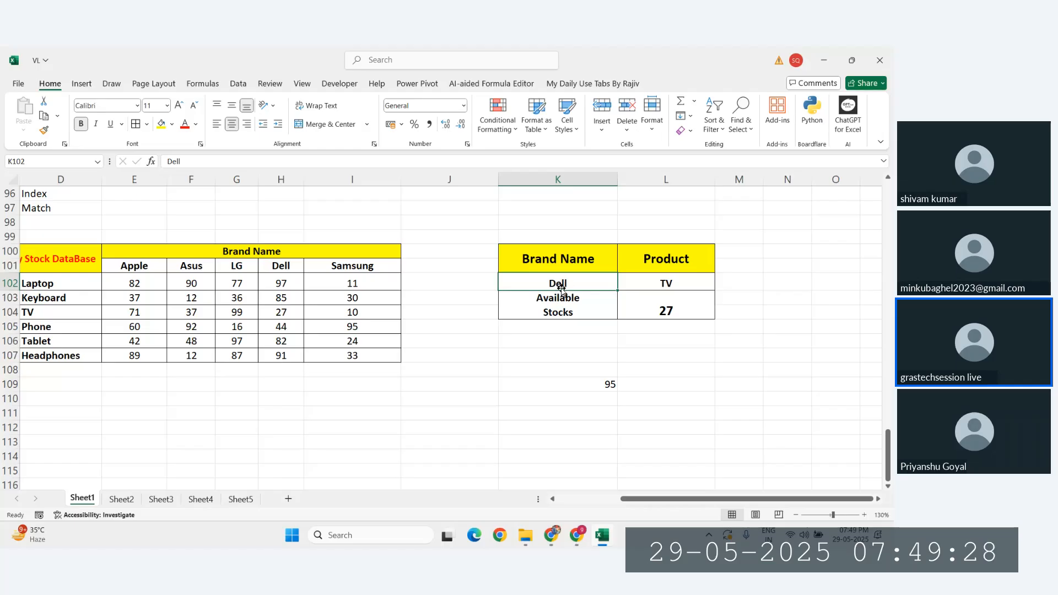
key("Delete")
left_click(656, 281)
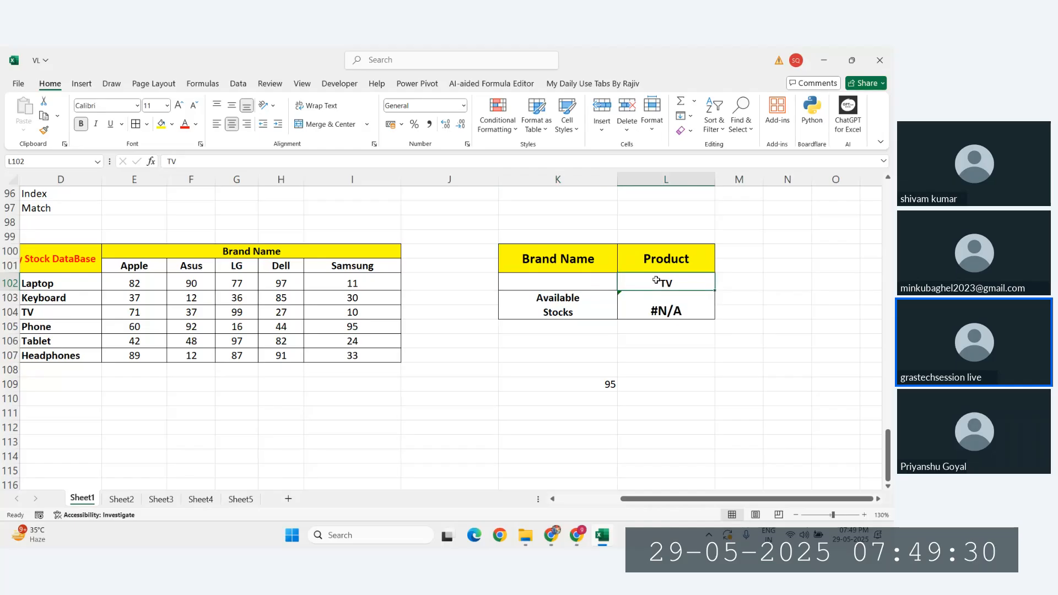
key("Delete")
left_click(601, 280)
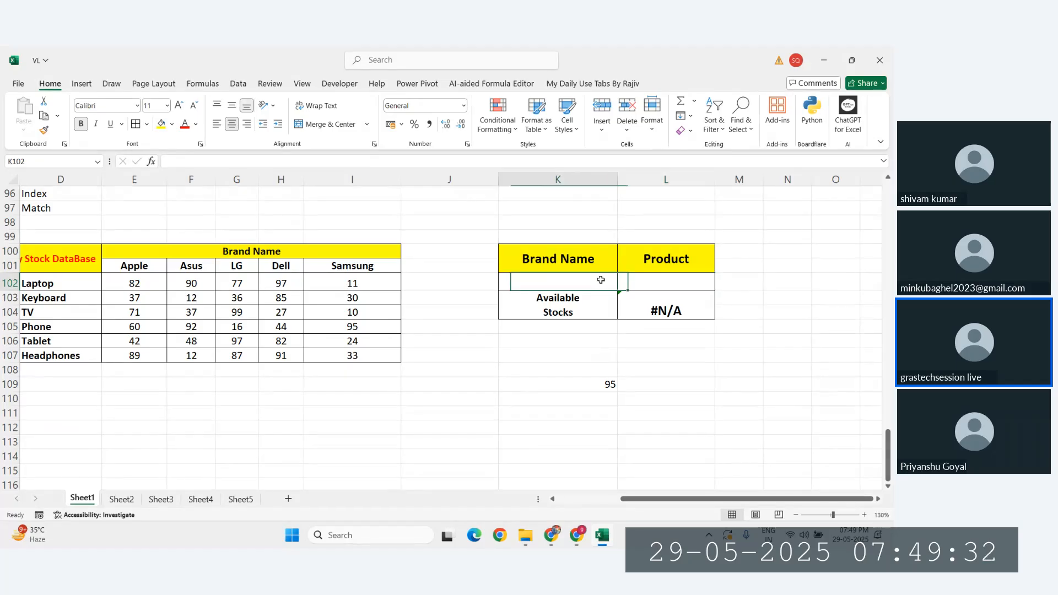
left_click_drag(601, 280, 659, 279)
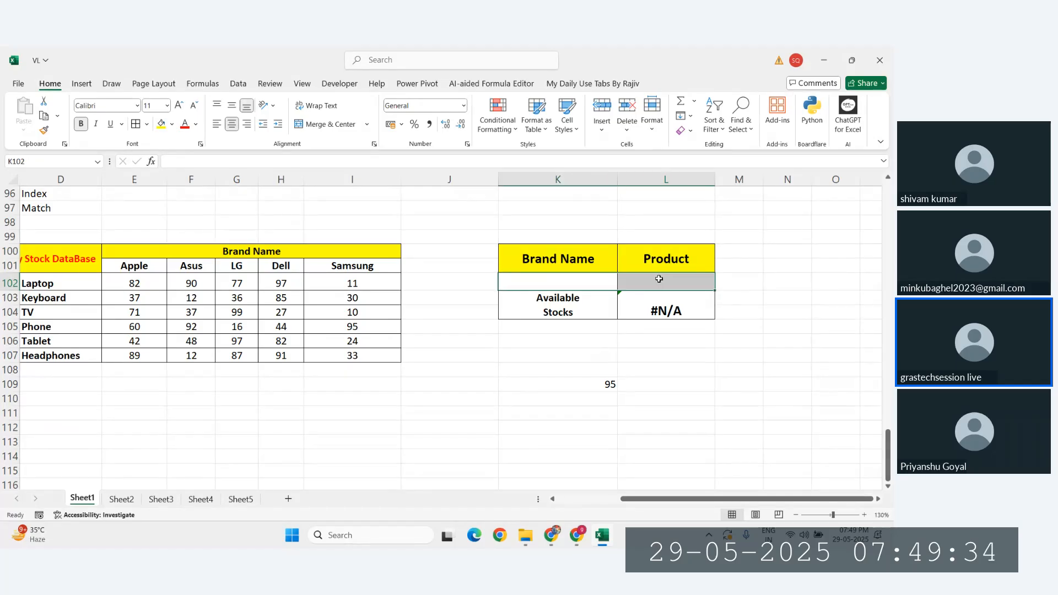
Add List data validation with an in-cell dropdown to the brand cell K102, using the brand headings =$E$101:$I$101 as the source
left_click(567, 280)
scroll(567, 279, "left", 3)
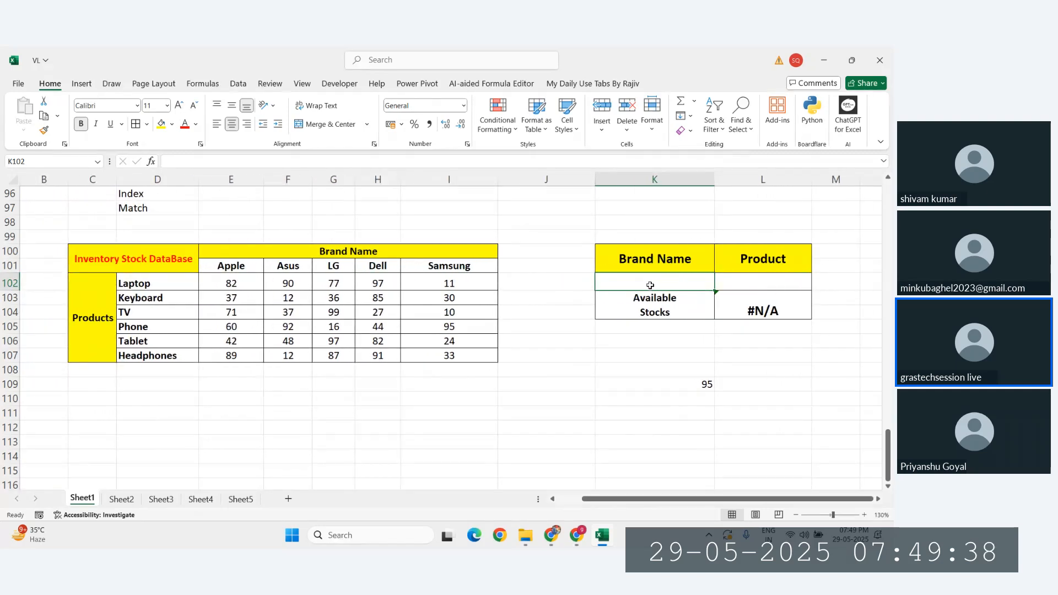
left_click_drag(226, 266, 441, 270)
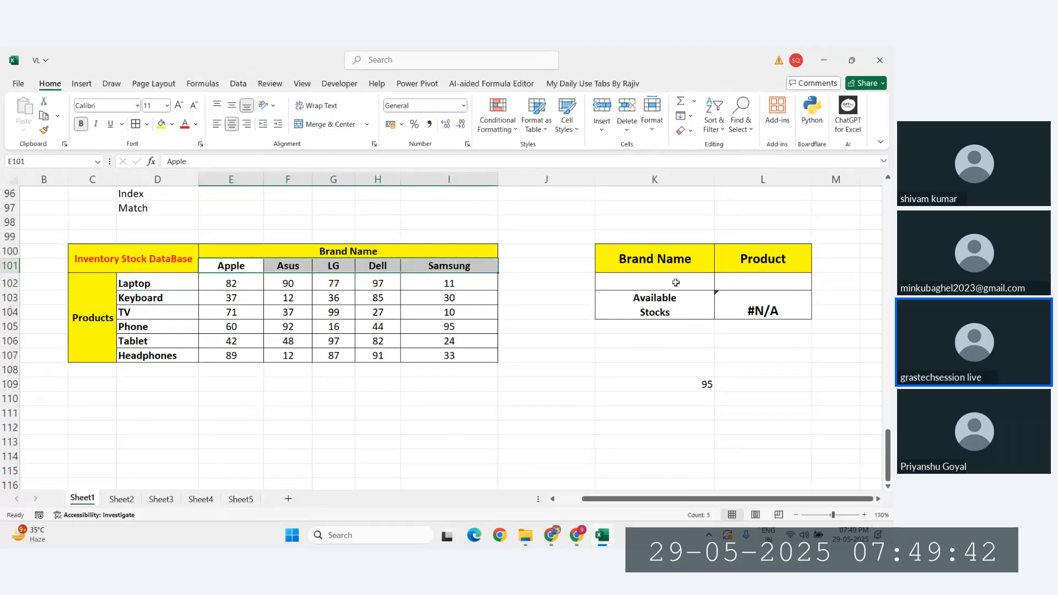
left_click(684, 282)
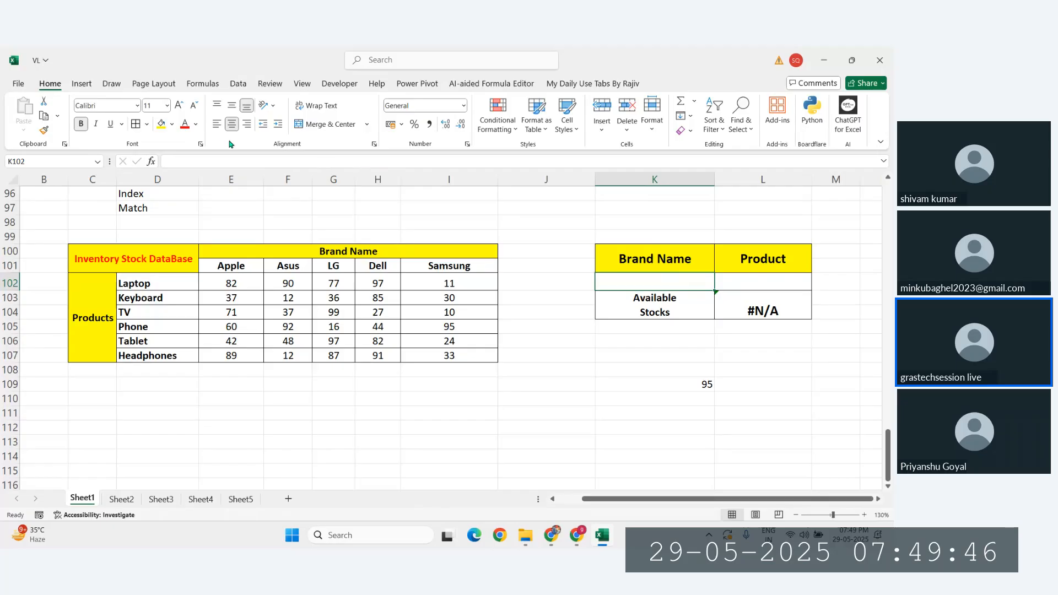
left_click(238, 84)
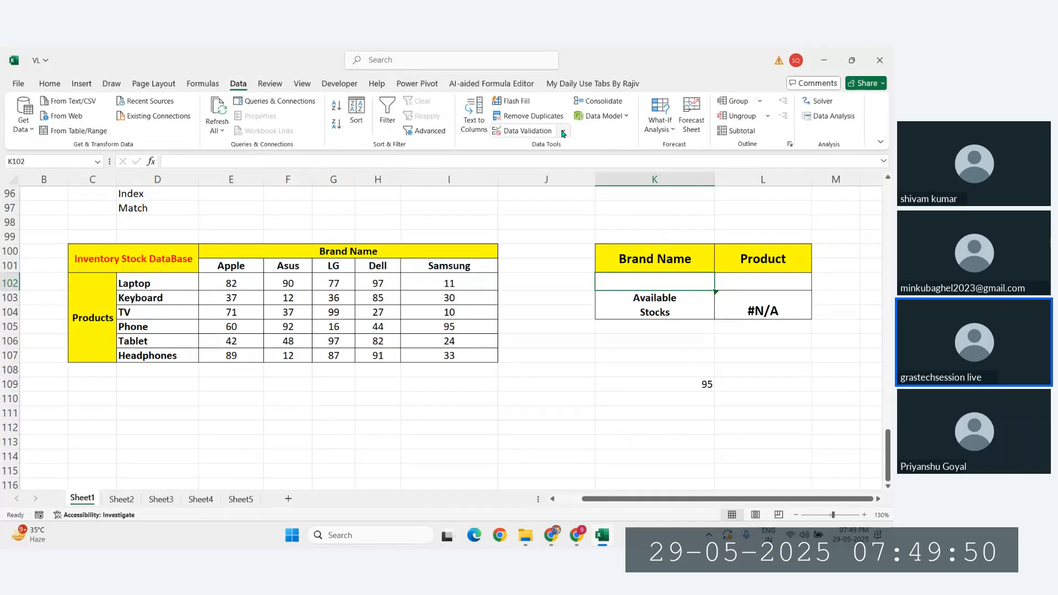
left_click(529, 132)
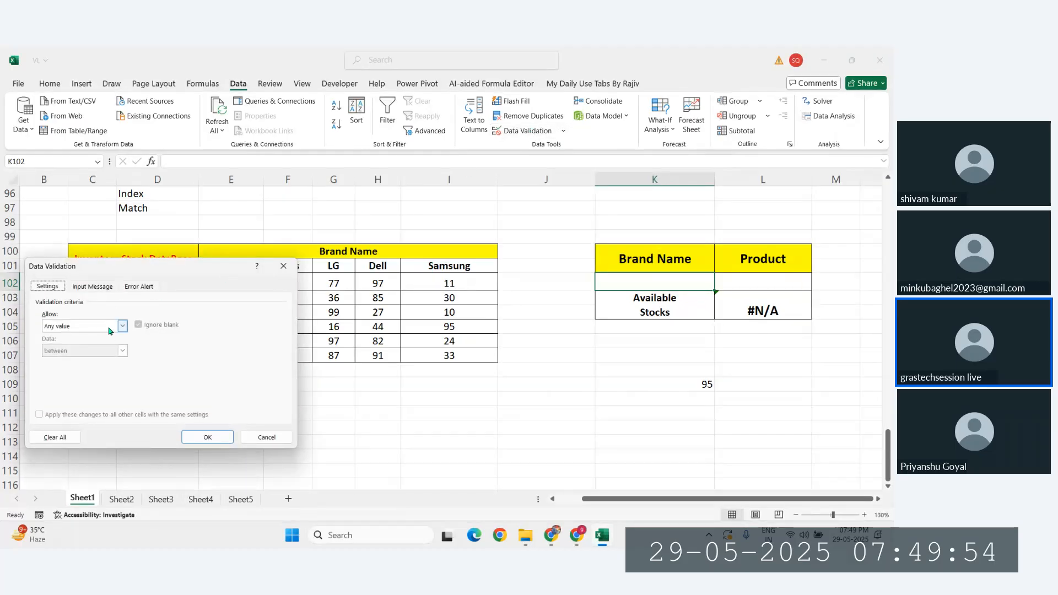
left_click(109, 331)
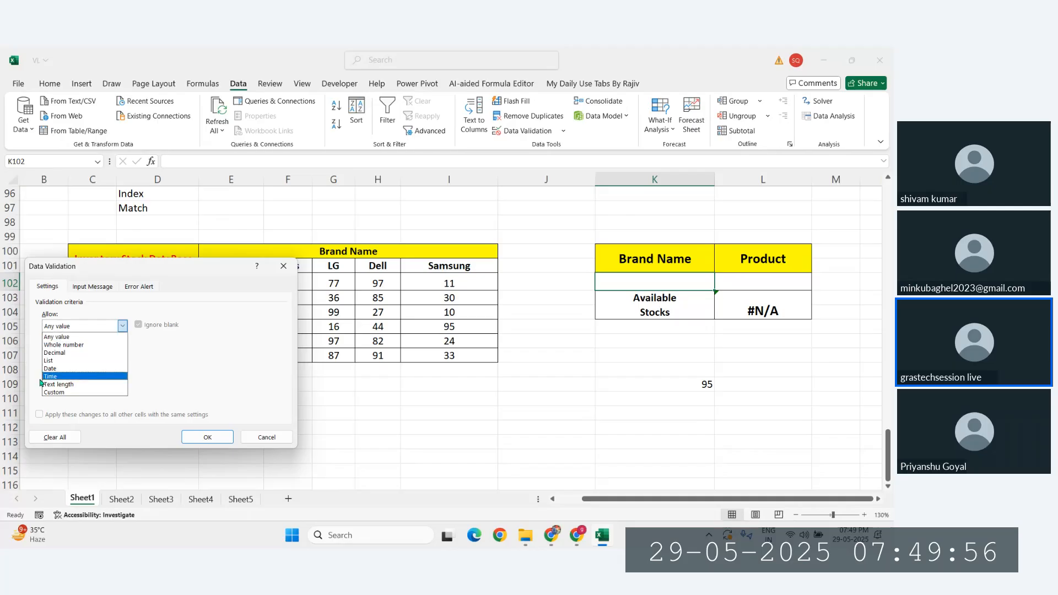
left_click(49, 362)
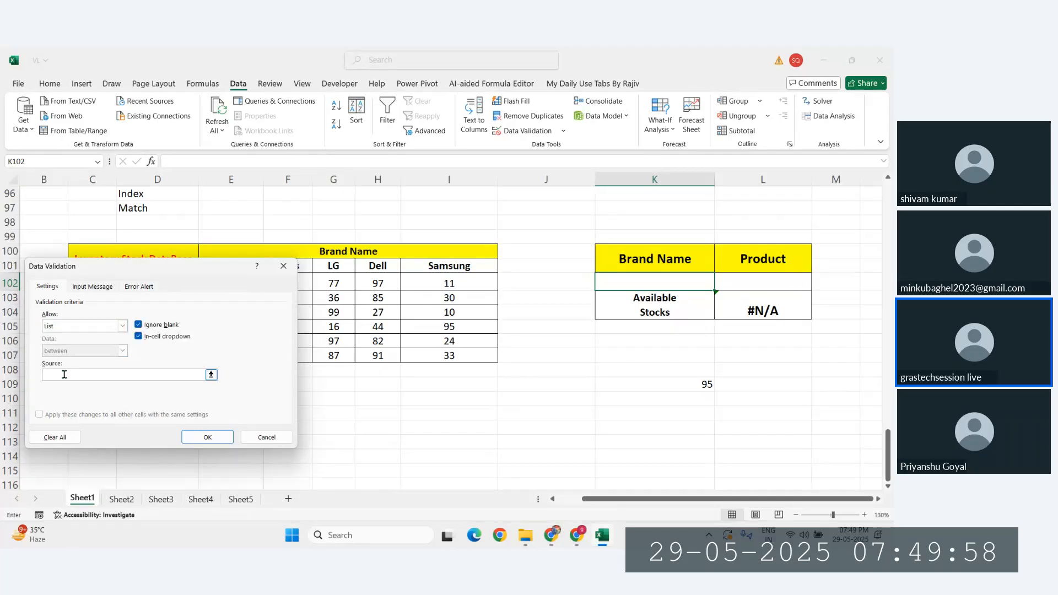
left_click_drag(128, 278, 150, 330)
left_click(100, 426)
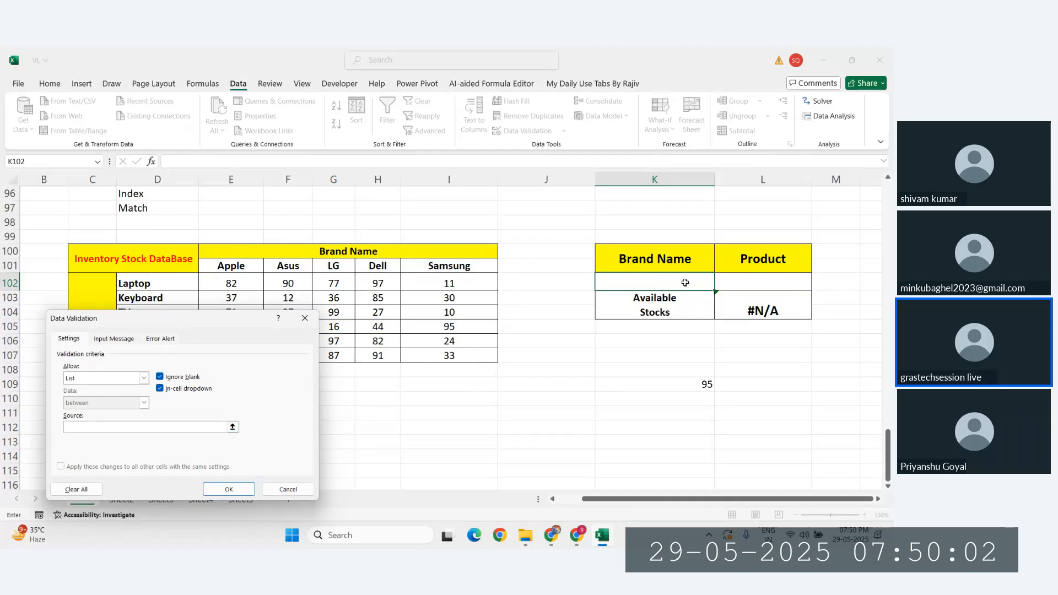
left_click_drag(229, 270, 438, 266)
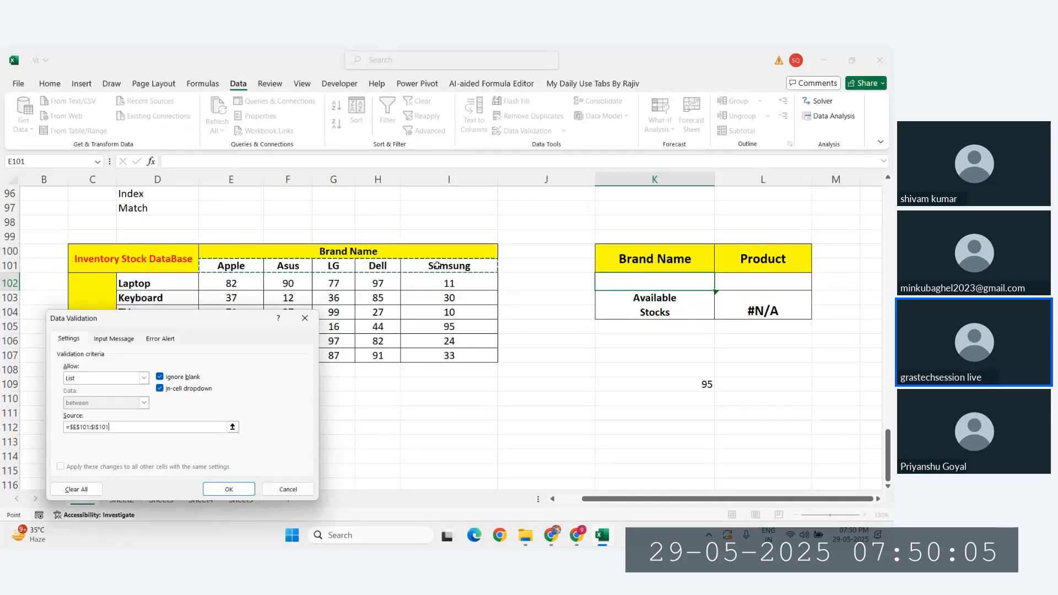
left_click(228, 489)
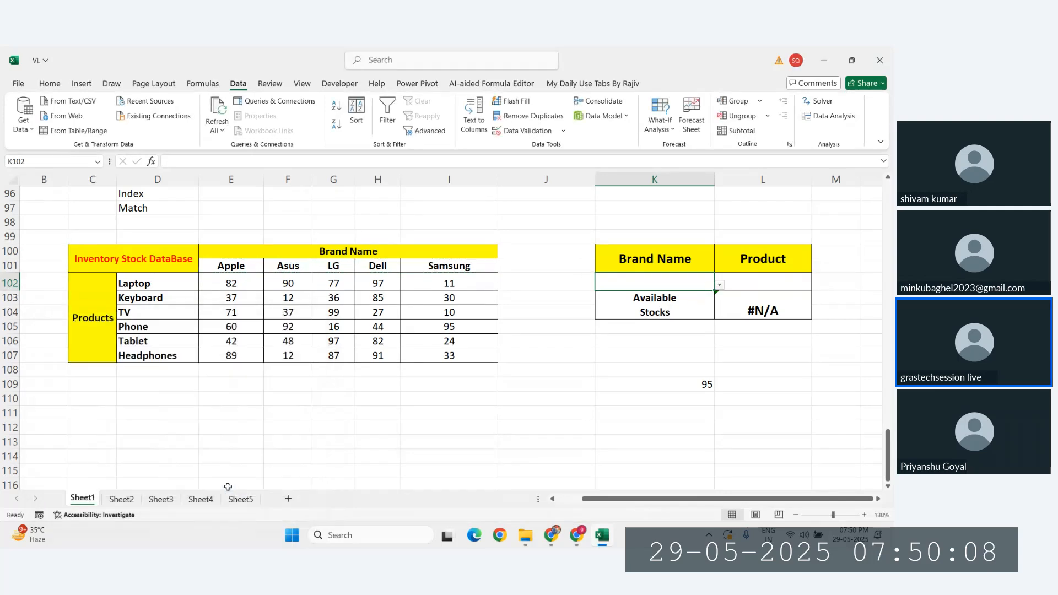
Add List data validation with an in-cell dropdown to the product cell L102, using the product names =$D$102:$D$107 as the source
left_click(760, 281)
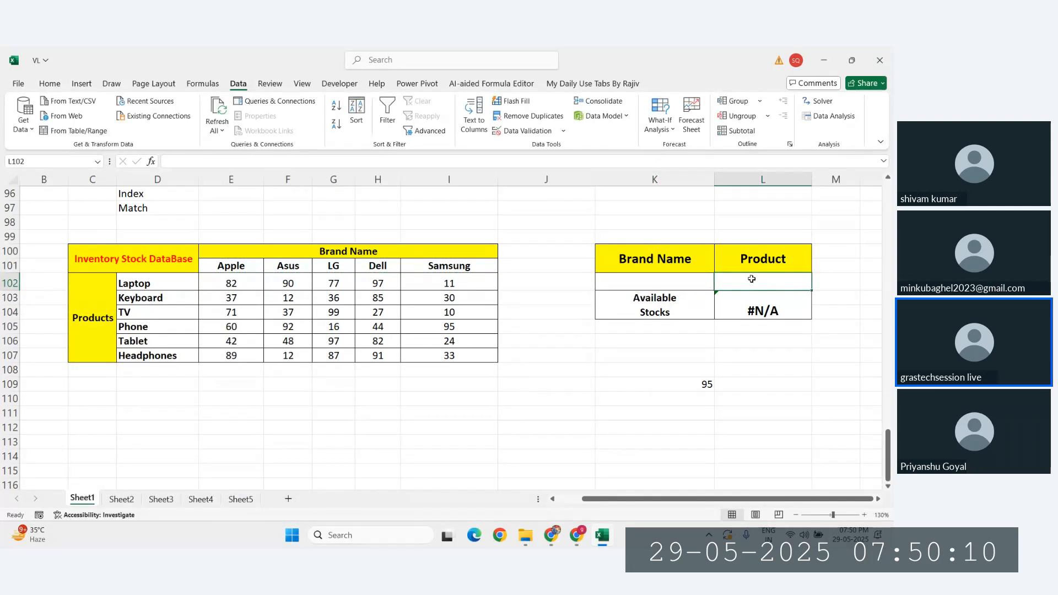
left_click(525, 131)
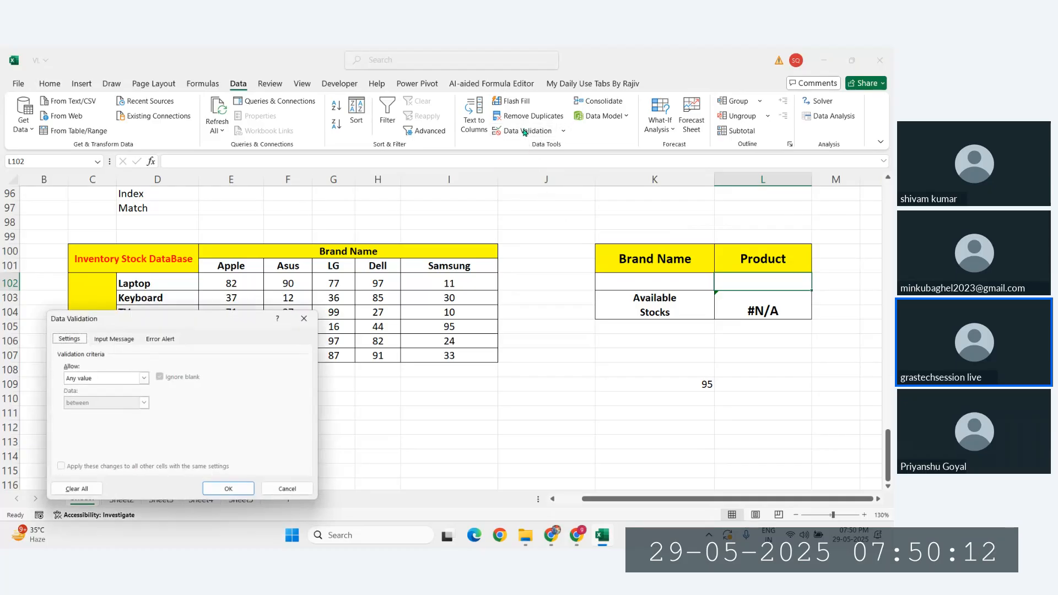
left_click(144, 378)
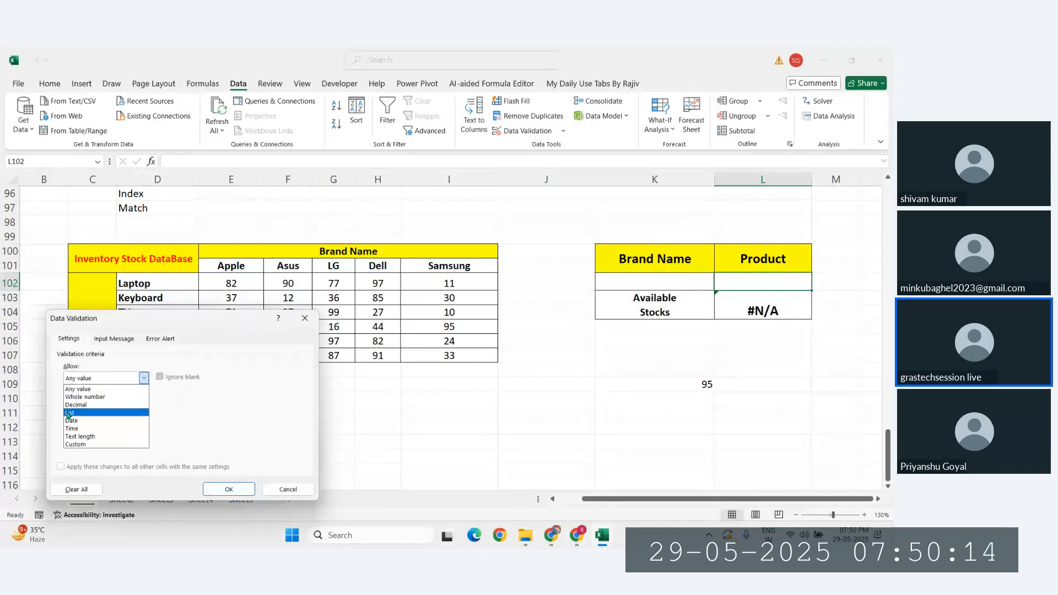
left_click(68, 414)
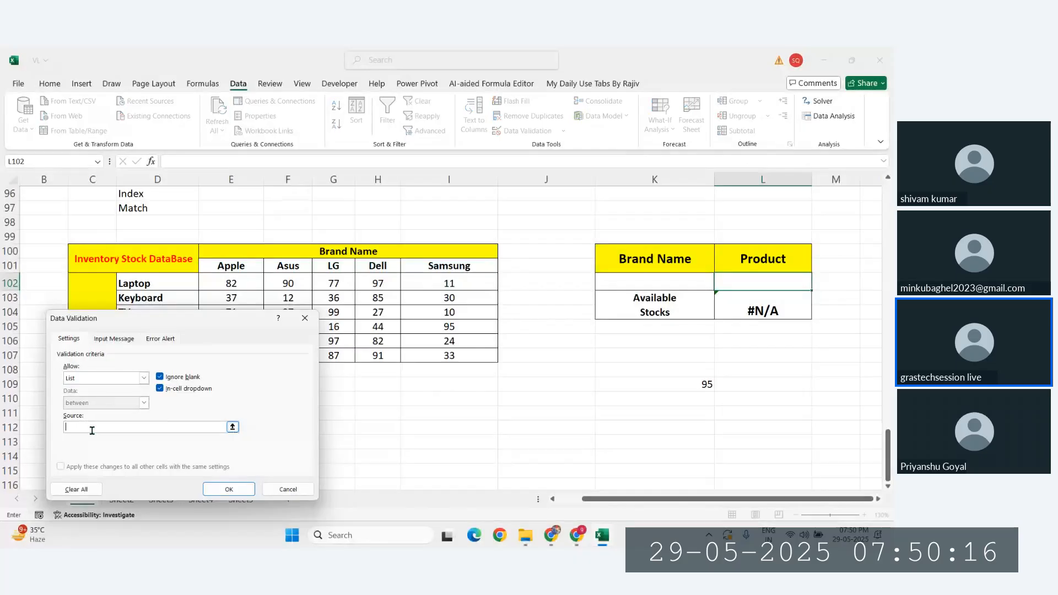
left_click_drag(185, 322, 451, 297)
left_click(347, 399)
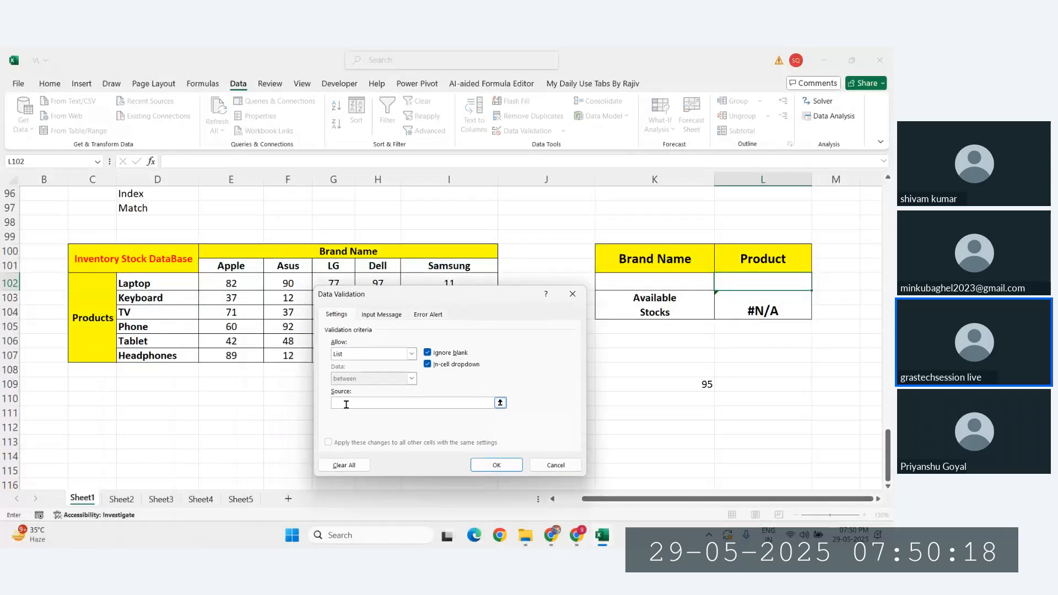
left_click_drag(143, 280, 142, 355)
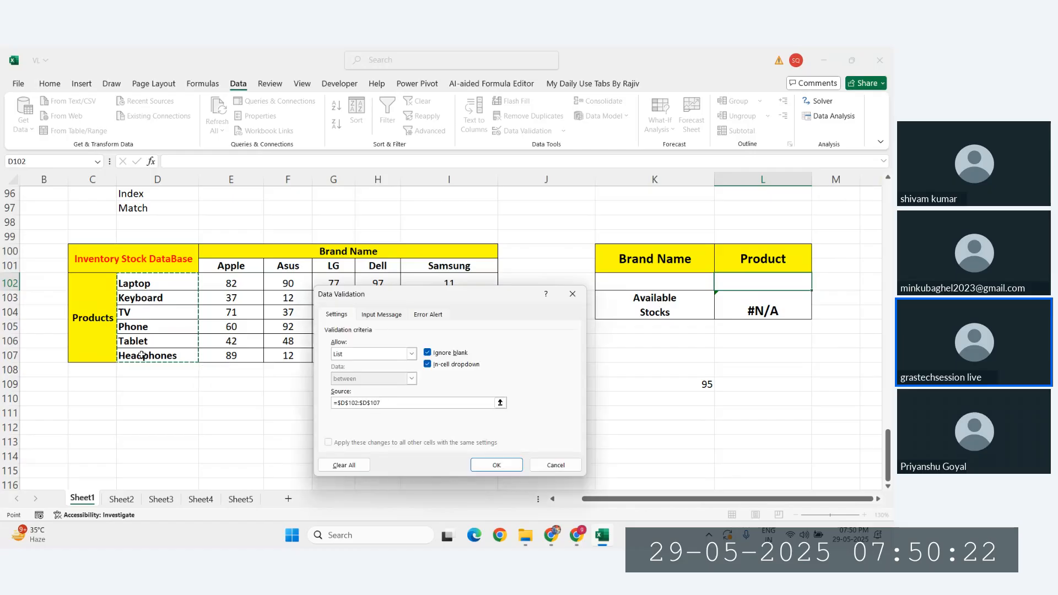
left_click(497, 465)
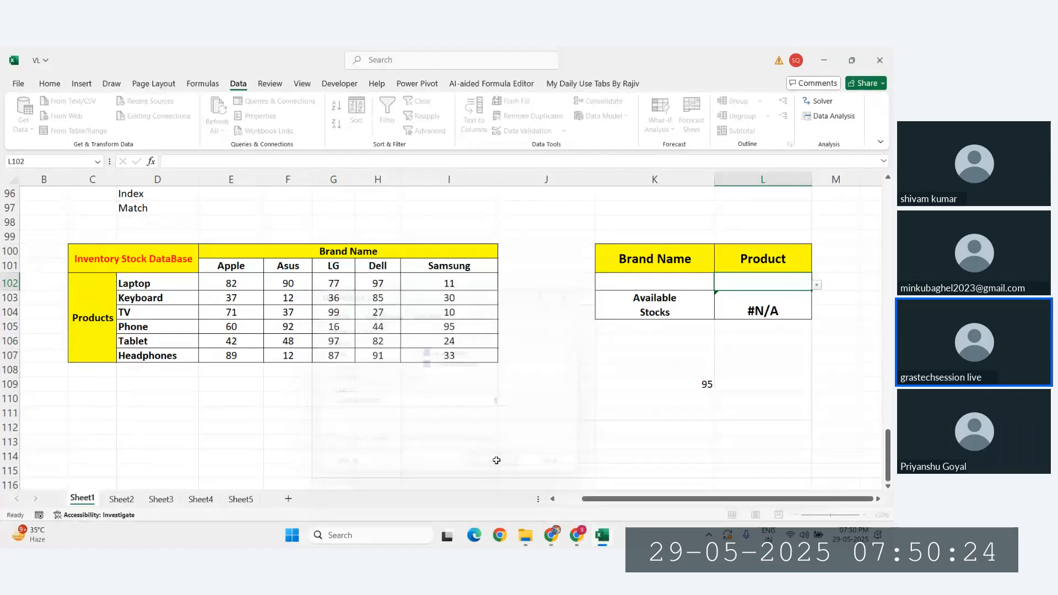
left_click(698, 392)
Choose Samsung from the brand dropdown in K102 and Phone from the product dropdown in L102
left_click(668, 281)
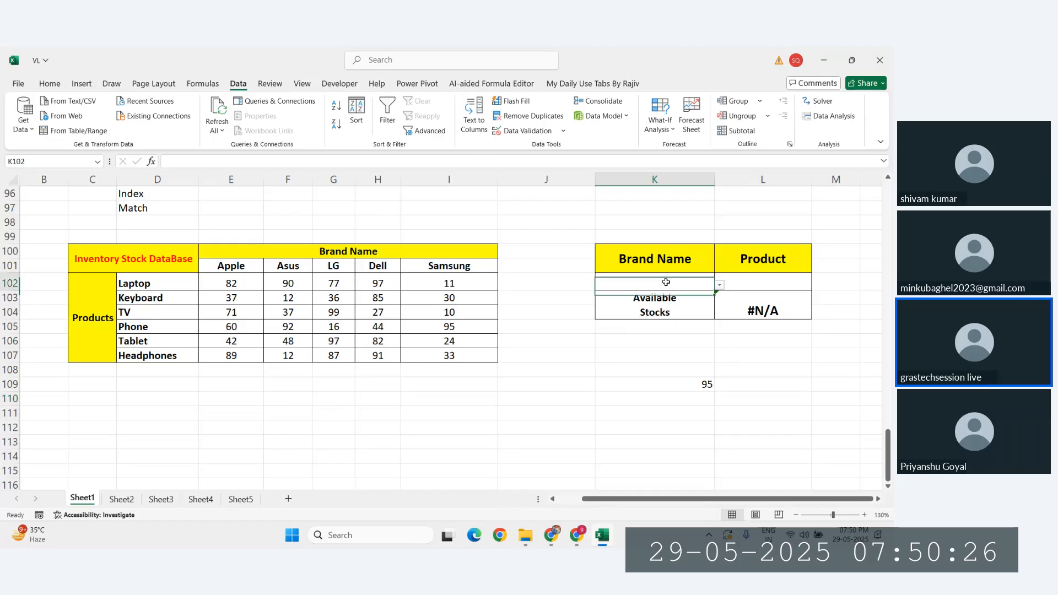
left_click(719, 286)
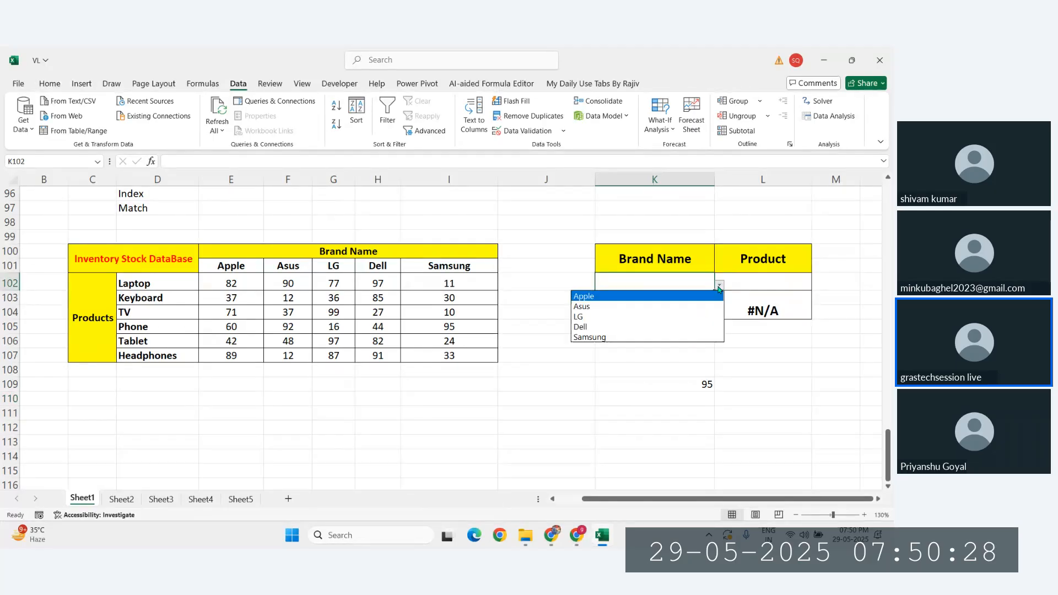
left_click(628, 337)
left_click(765, 280)
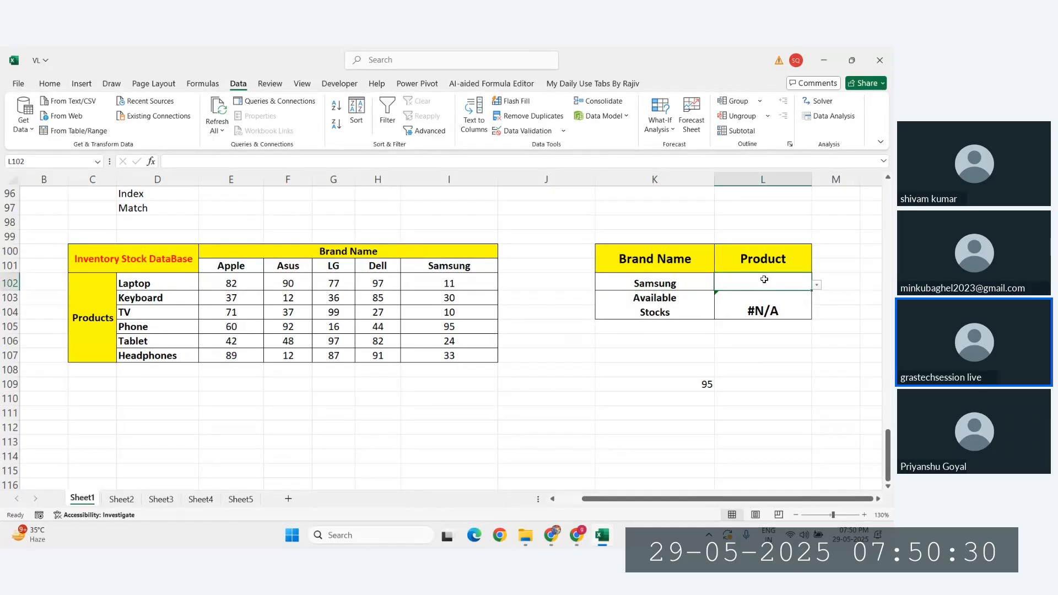
left_click(816, 285)
left_click(720, 328)
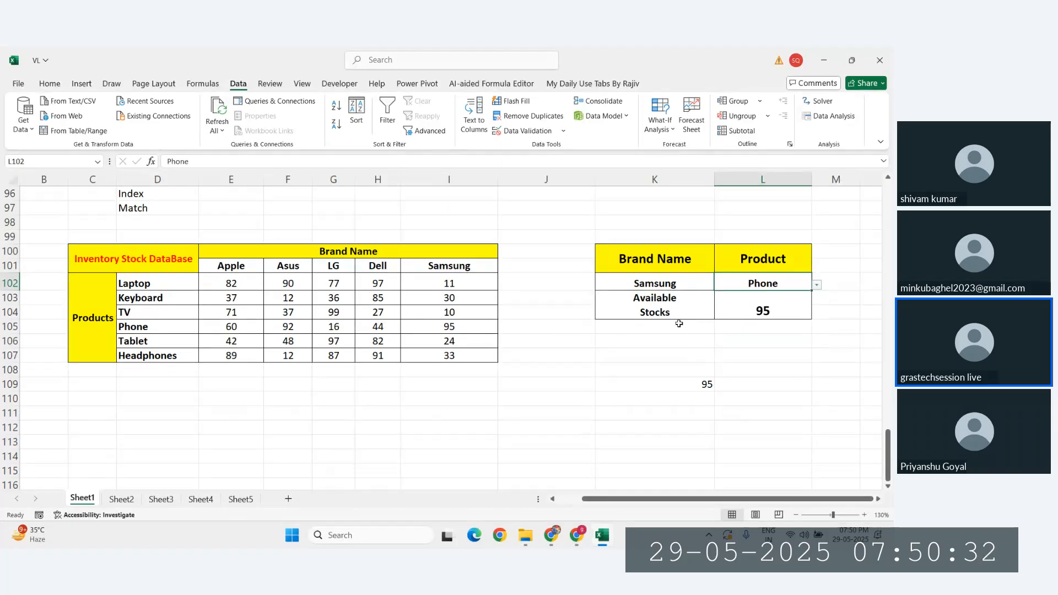
Increase the font size of the lookup inputs K102:L102 to 14
left_click_drag(631, 285, 741, 282)
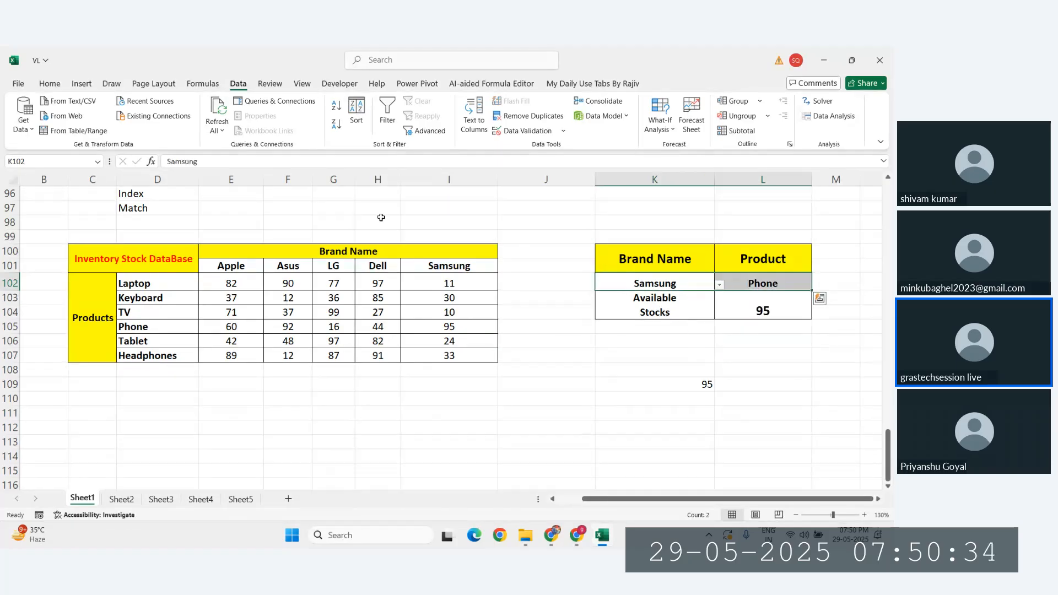
left_click(50, 83)
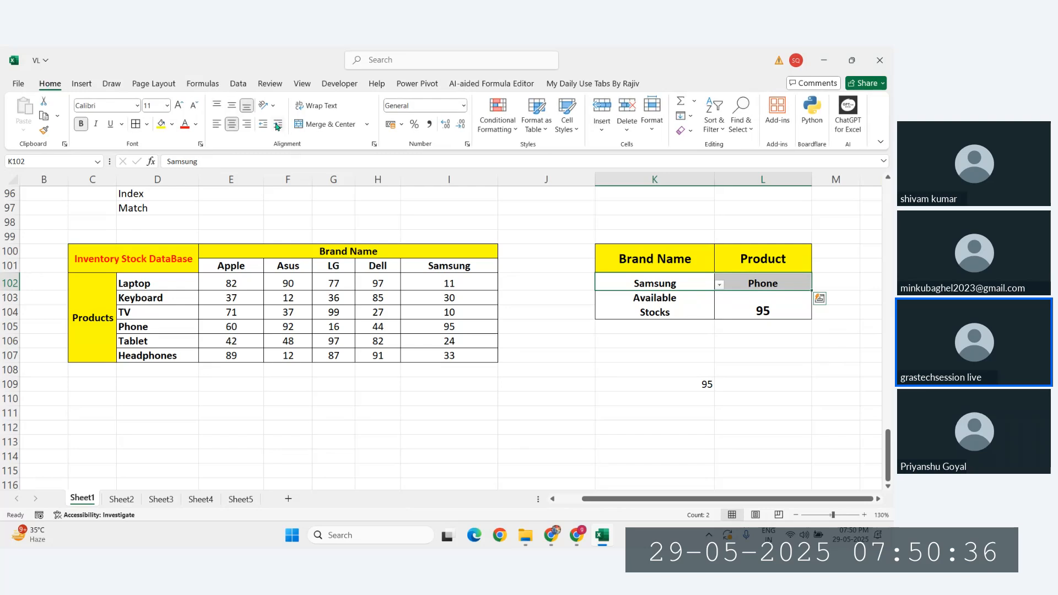
left_click(179, 105)
left_click(180, 107)
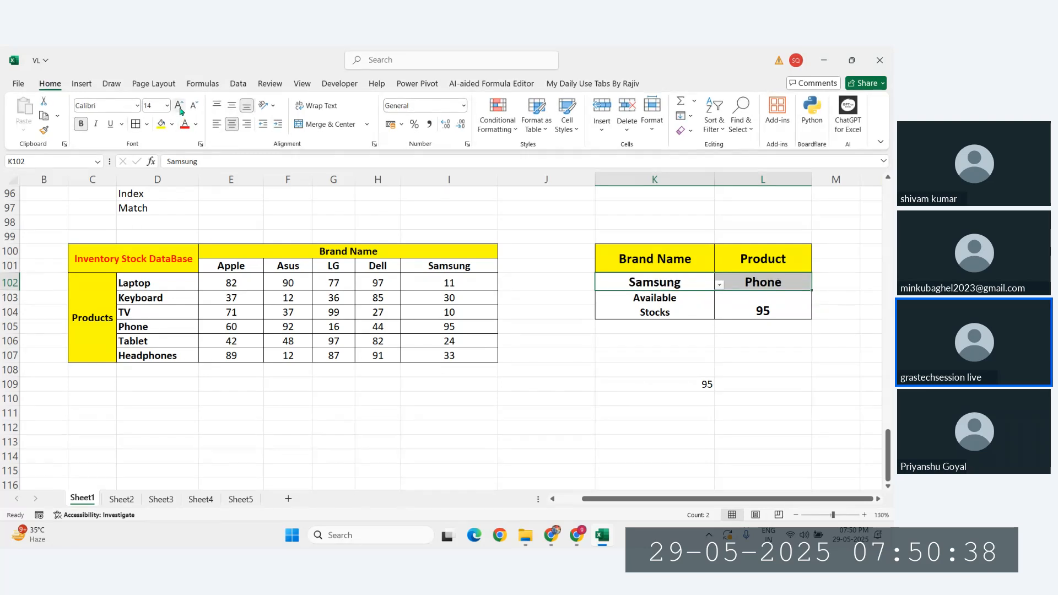
left_click(620, 340)
Choose LG from the brand dropdown in K102 and Keyboard from the product dropdown in L102
left_click(662, 283)
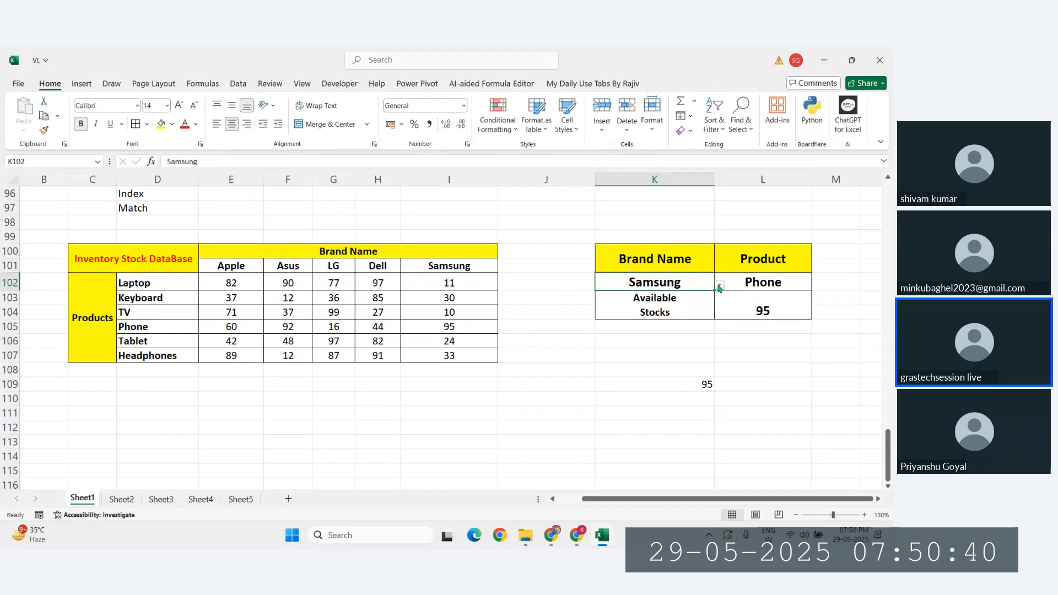
left_click(720, 285)
left_click(632, 315)
left_click(811, 286)
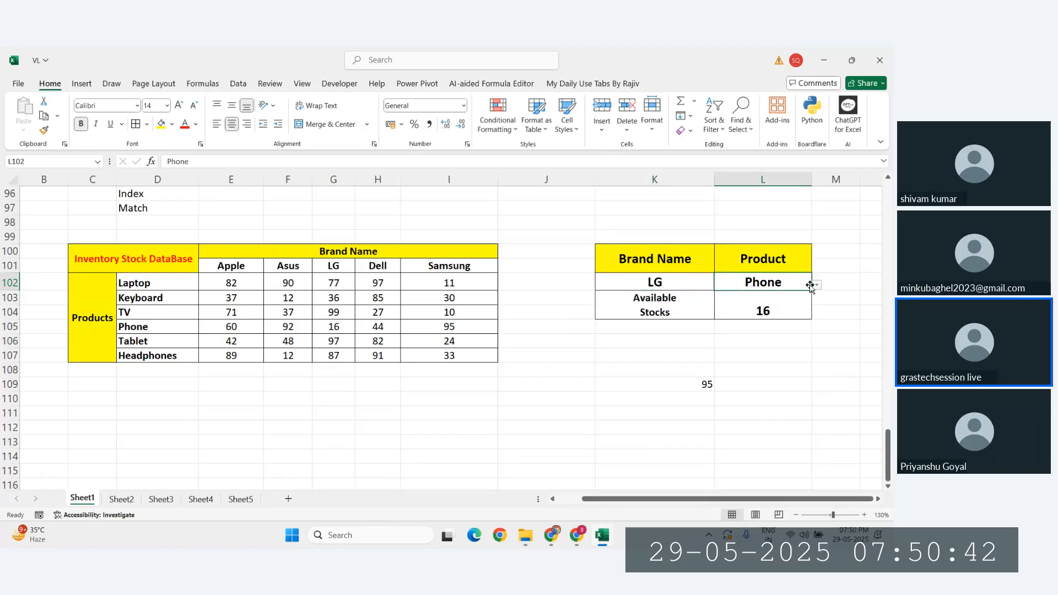
left_click(816, 285)
left_click(722, 306)
Examine the INDEX formula in K109, the stock values of the inventory table and the brand, product and stock cells of the lookup table
left_click(698, 381)
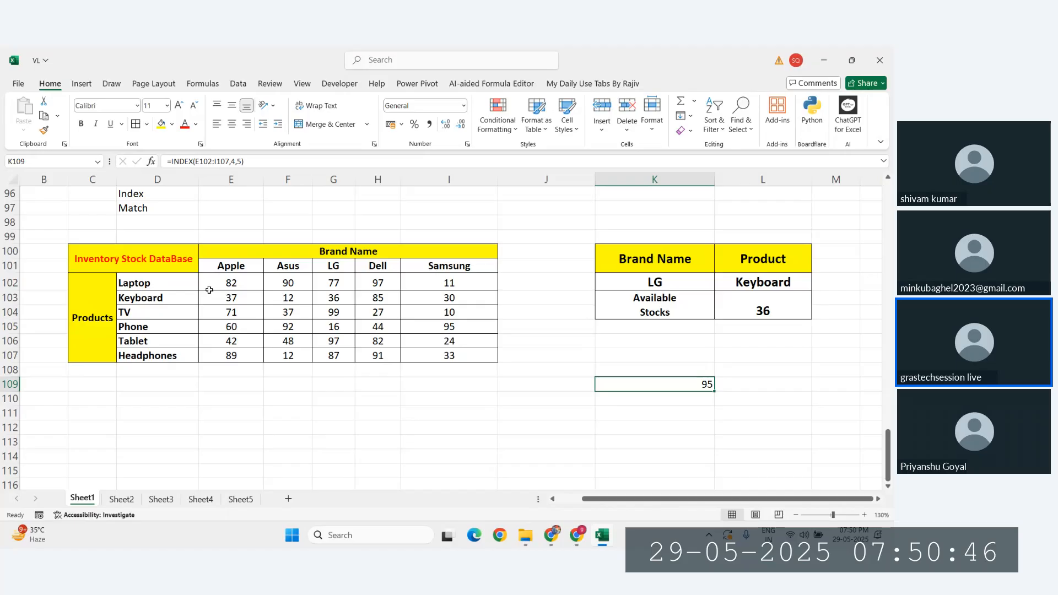
left_click_drag(232, 282, 426, 346)
left_click(670, 314)
left_click_drag(651, 283, 757, 309)
left_click(739, 342)
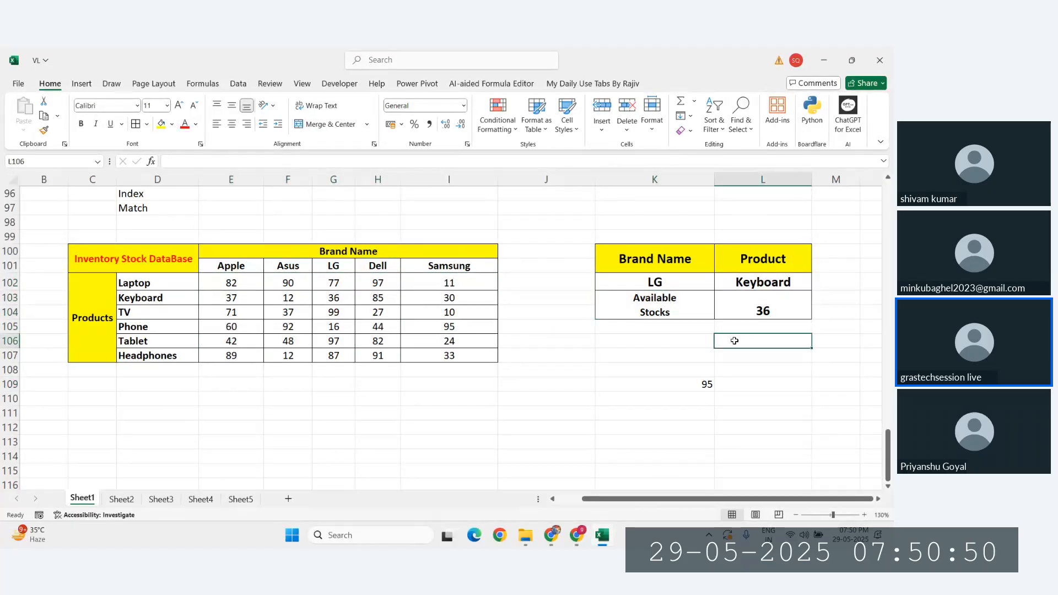
scroll(735, 341, "right", 1)
left_click(616, 285)
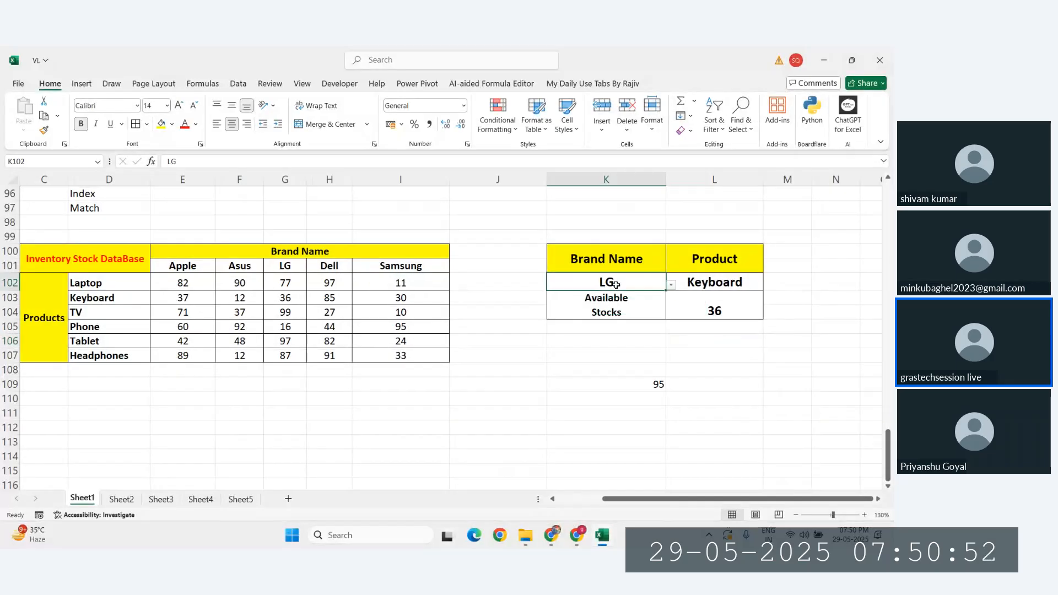
left_click(739, 280)
left_click(717, 310)
Choose Samsung from the brand dropdown in K102 and view the list of brands it offers
left_click(640, 285)
left_click(671, 285)
left_click(651, 337)
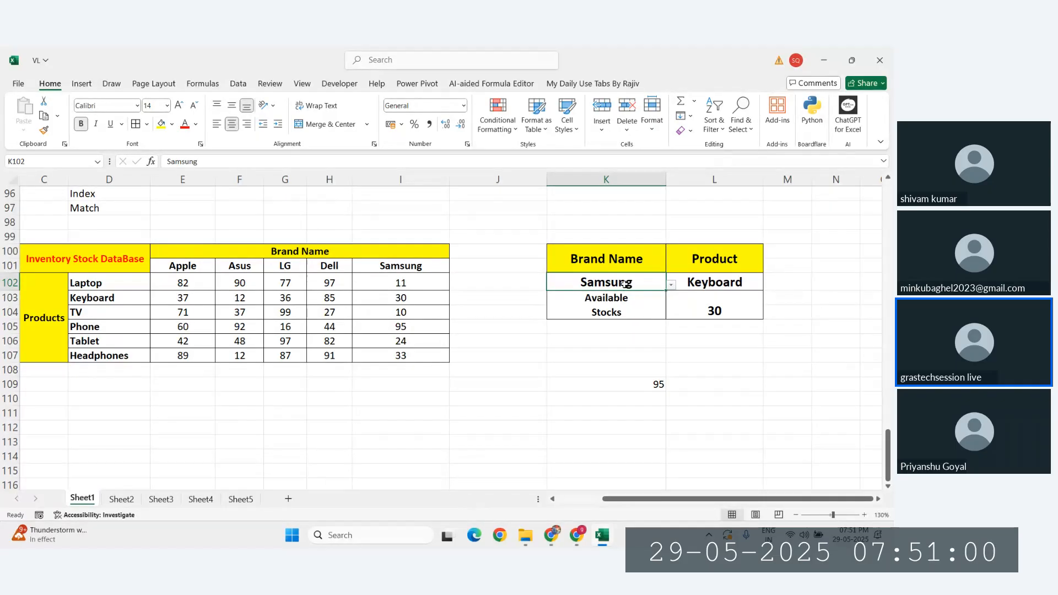
key("Down")
left_click(611, 285)
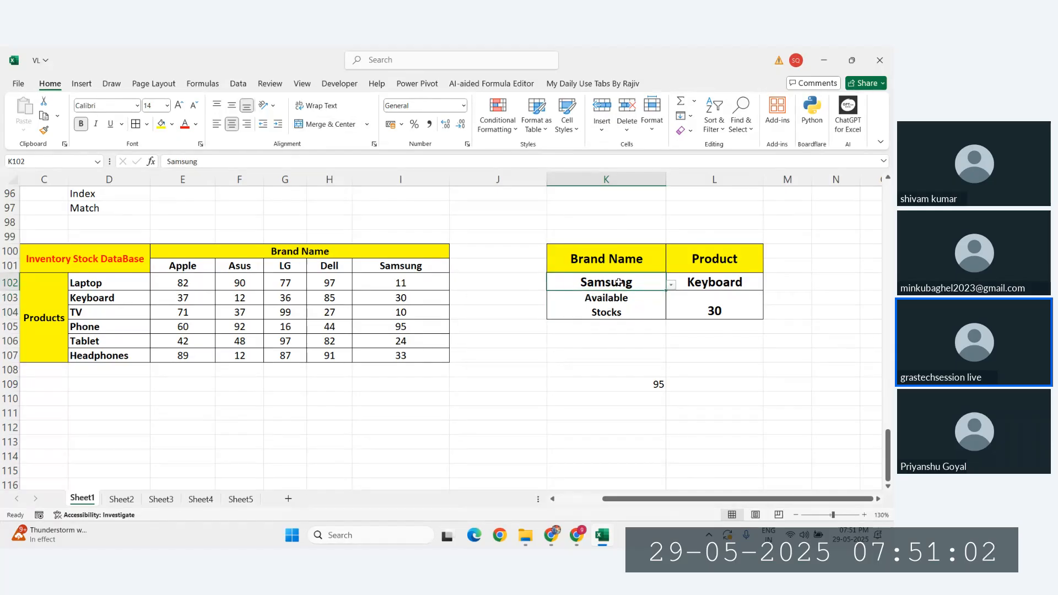
left_click(672, 285)
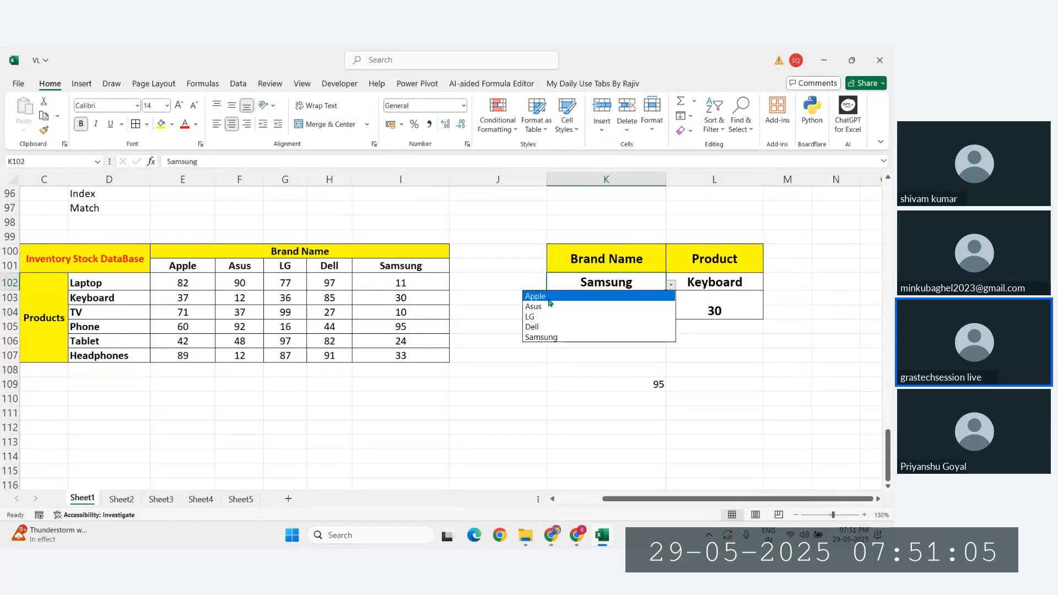
left_click(601, 283)
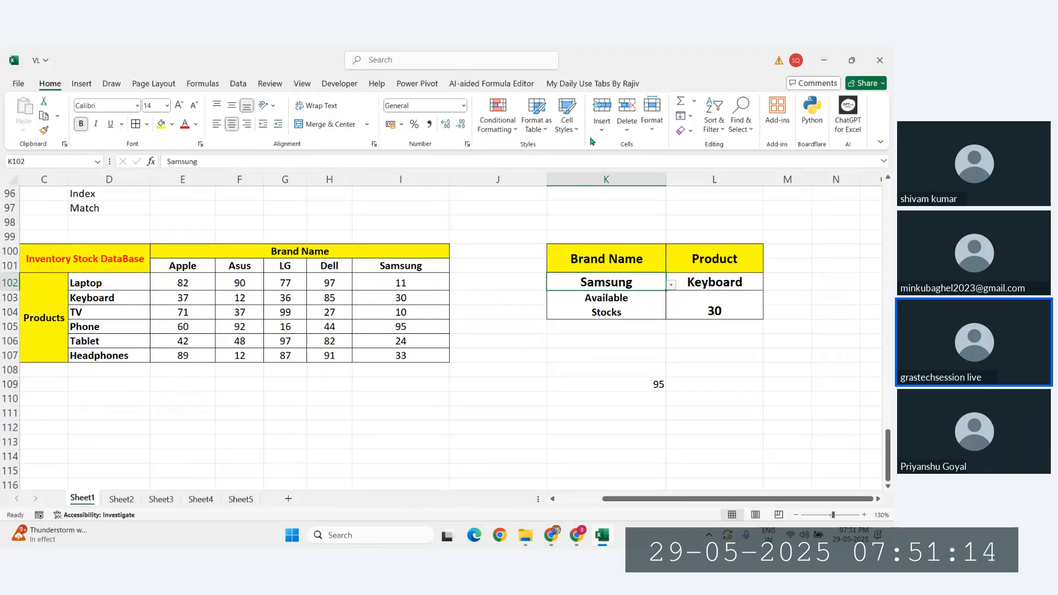
Review the data validation criteria and input message settings of the brand cell K102, leaving them unchanged
left_click(239, 83)
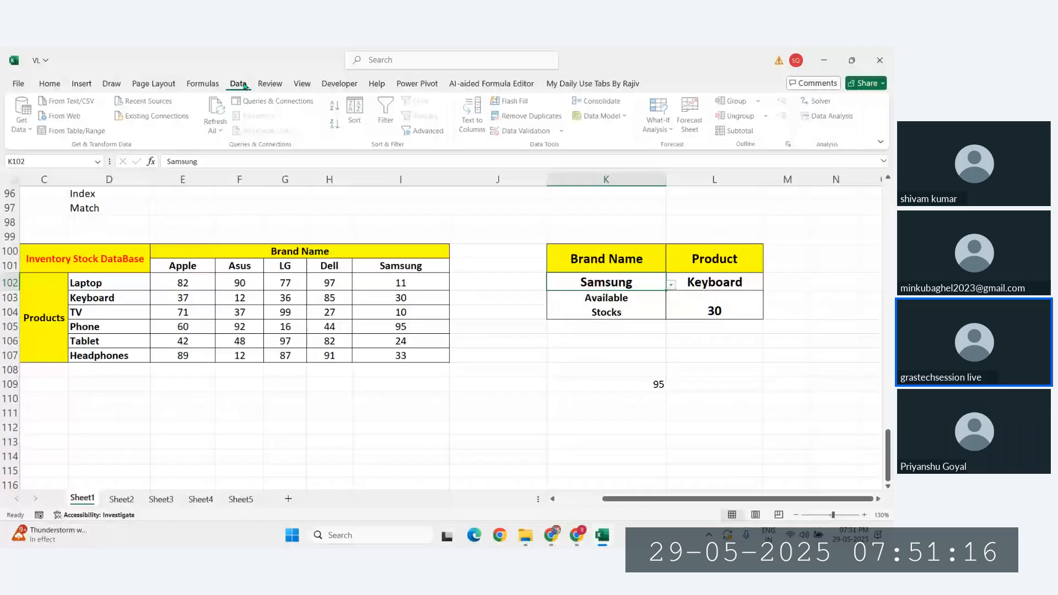
left_click(562, 133)
left_click(534, 148)
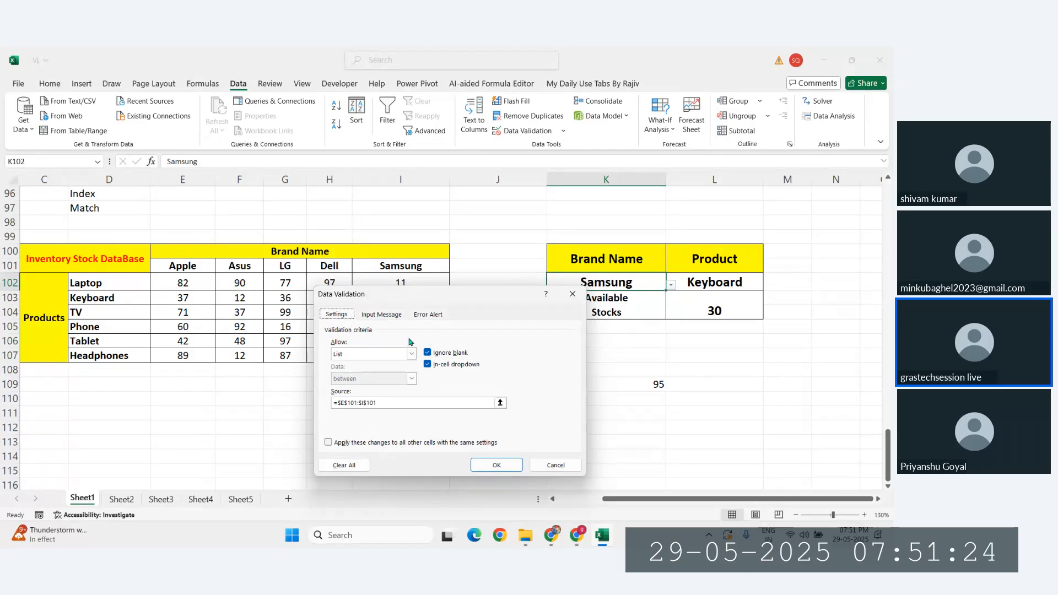
left_click(382, 316)
left_click(337, 315)
left_click(547, 466)
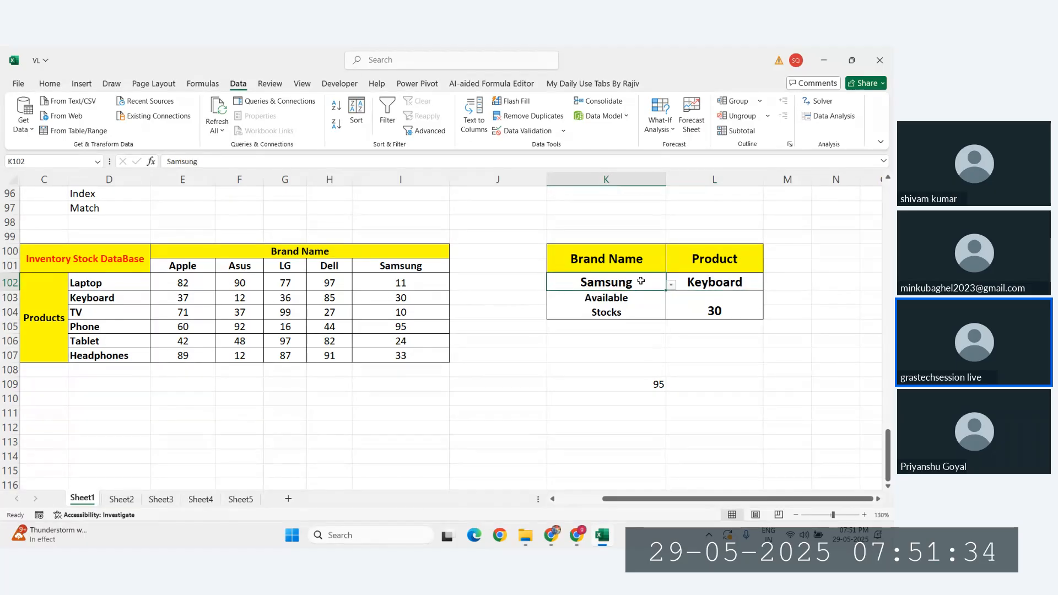
Reselect Samsung as the lookup brand and delete the inventory table's Samsung column I
left_click(672, 285)
left_click(551, 337)
left_click(390, 177)
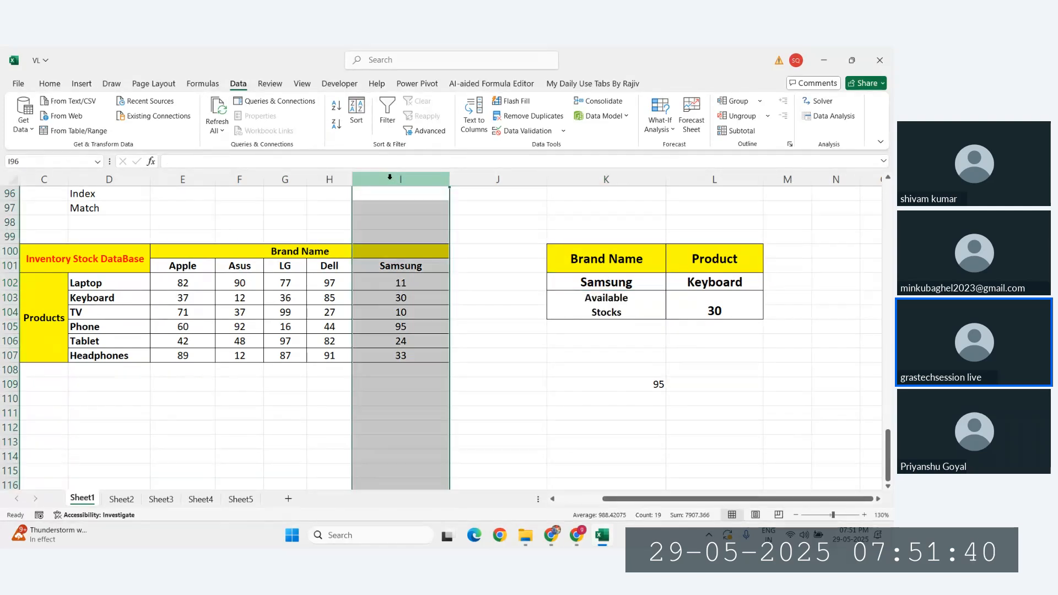
key("ctrl+minus")
Test the brand dropdown in J102 by choosing LG, Apple and finally Dell
left_click(533, 284)
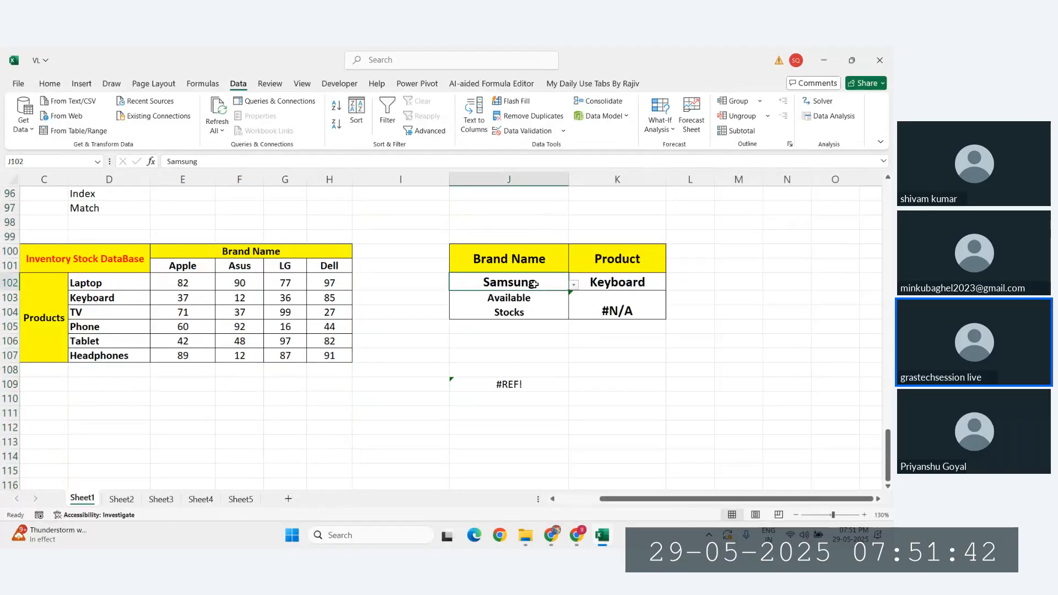
left_click(574, 285)
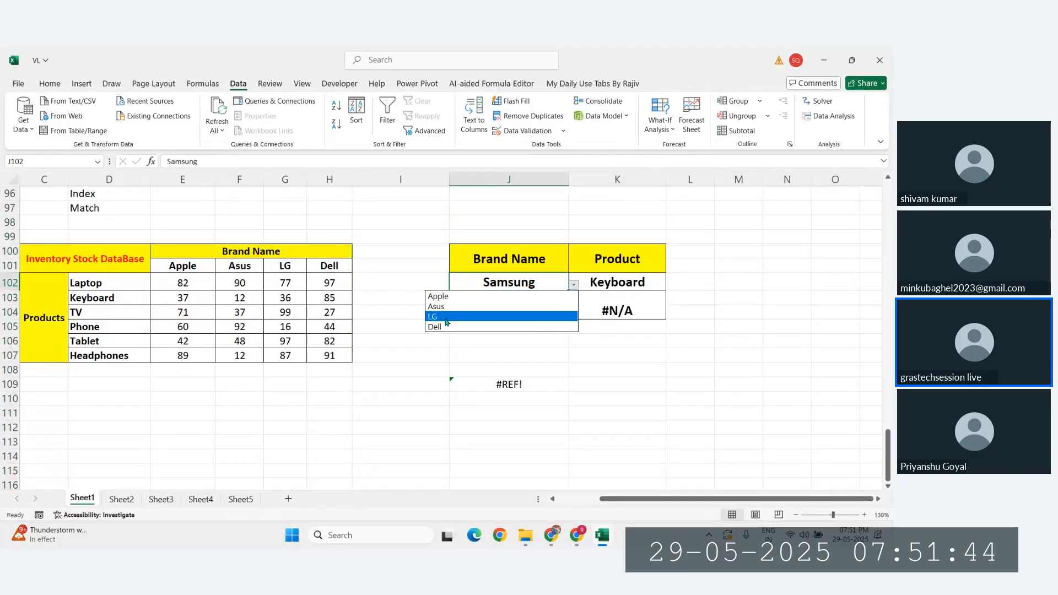
left_click(445, 318)
left_click(574, 285)
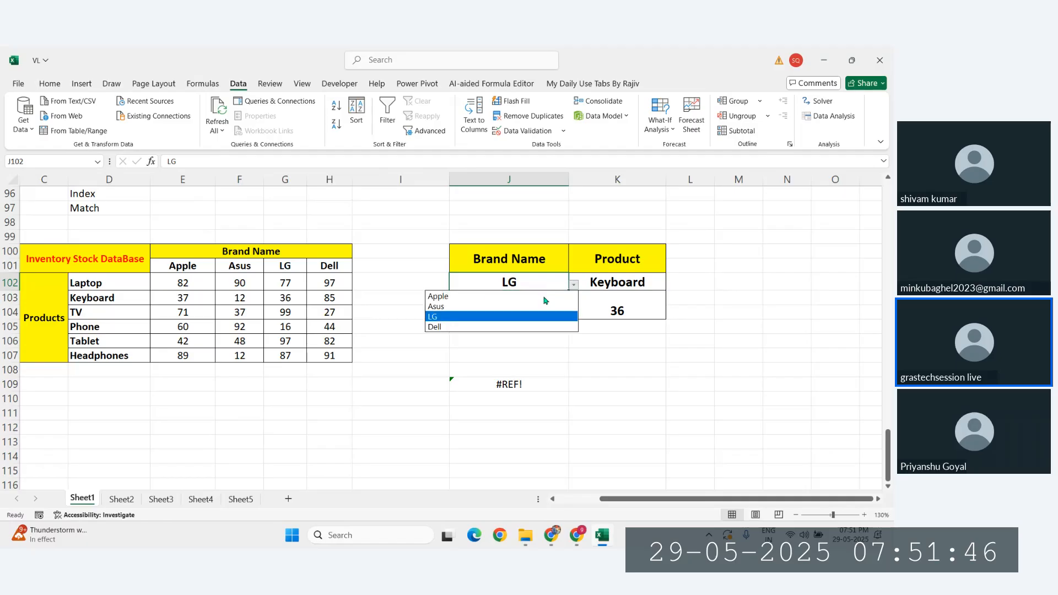
left_click(450, 297)
left_click(574, 284)
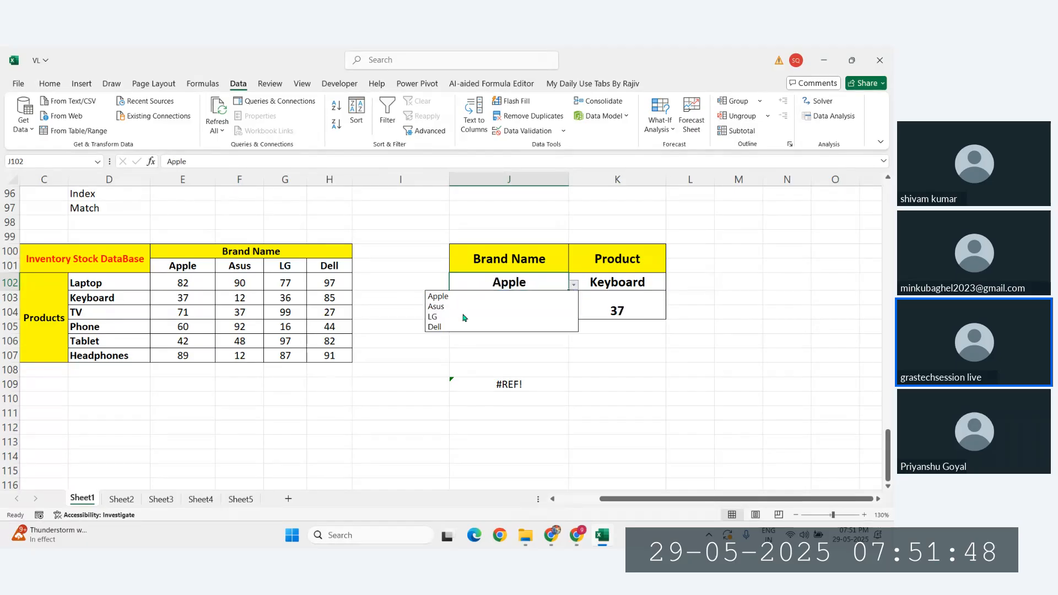
left_click(453, 327)
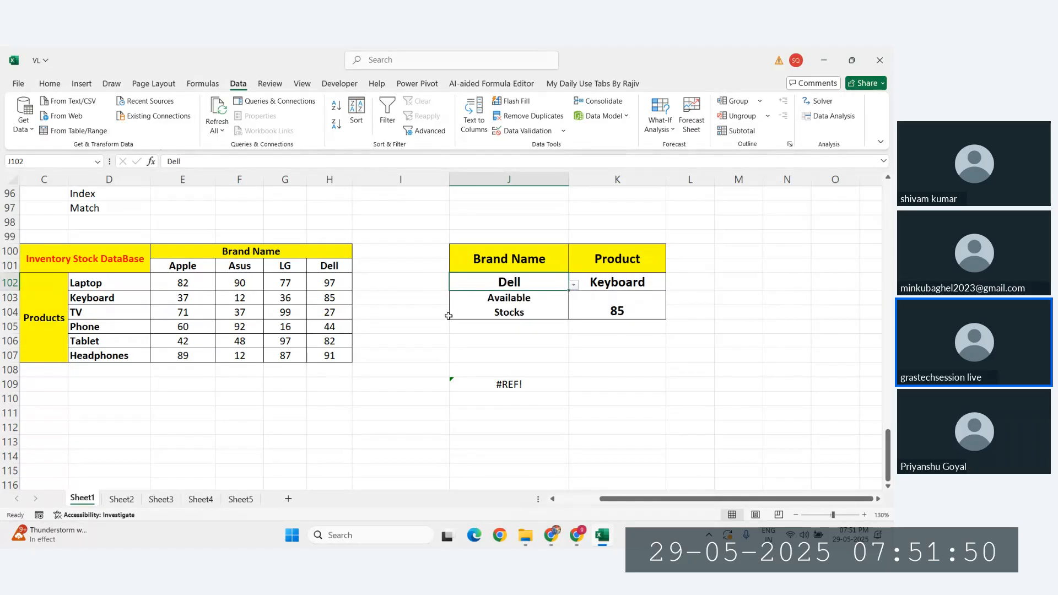
Delete the Headphones row 107 from the inventory table and open the product dropdown in K102
left_click(7, 356)
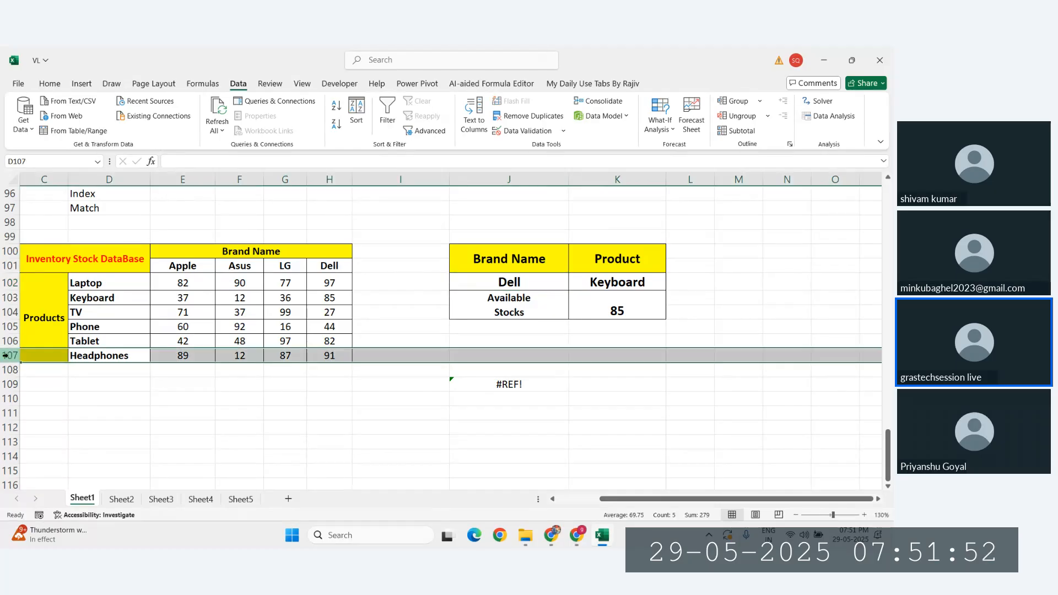
key("ctrl+minus")
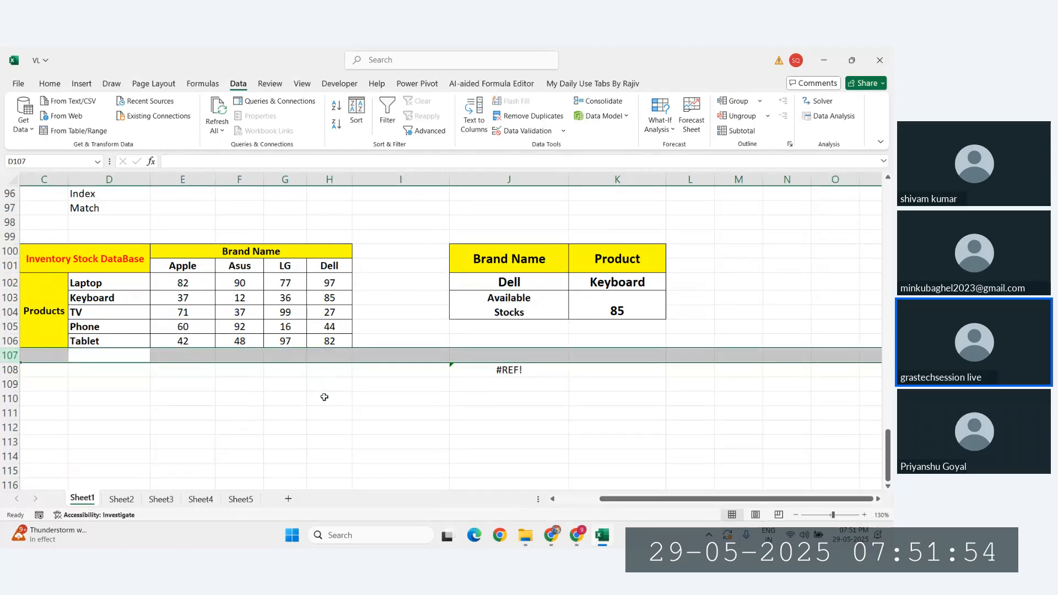
left_click(325, 398)
left_click(617, 281)
left_click(671, 285)
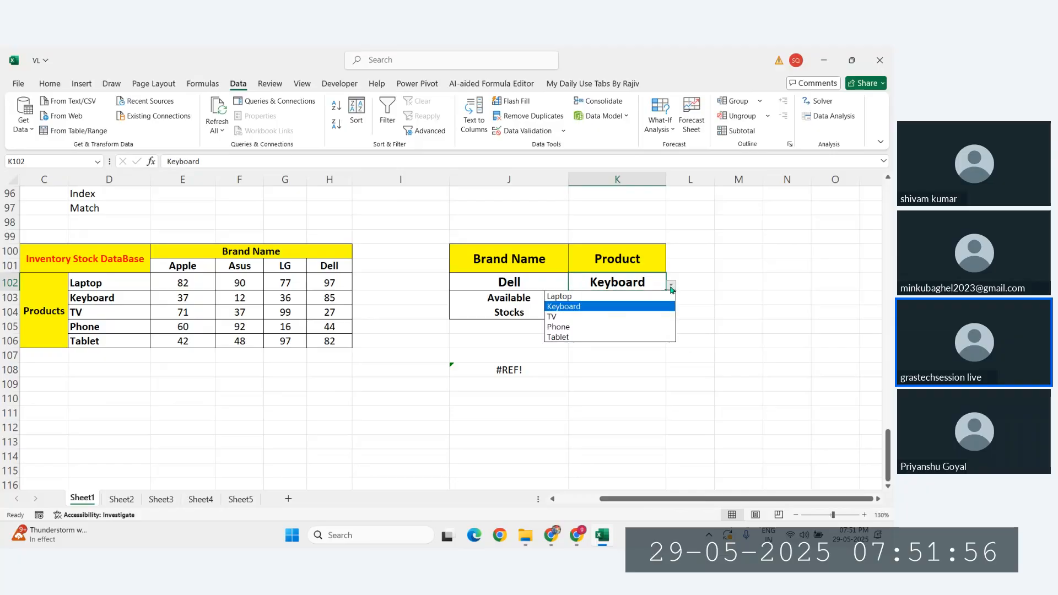
Close the product dropdown without choosing anything and undo the deletion of the Headphones row 107
key("Escape")
key("ctrl+z")
key("ctrl+z")
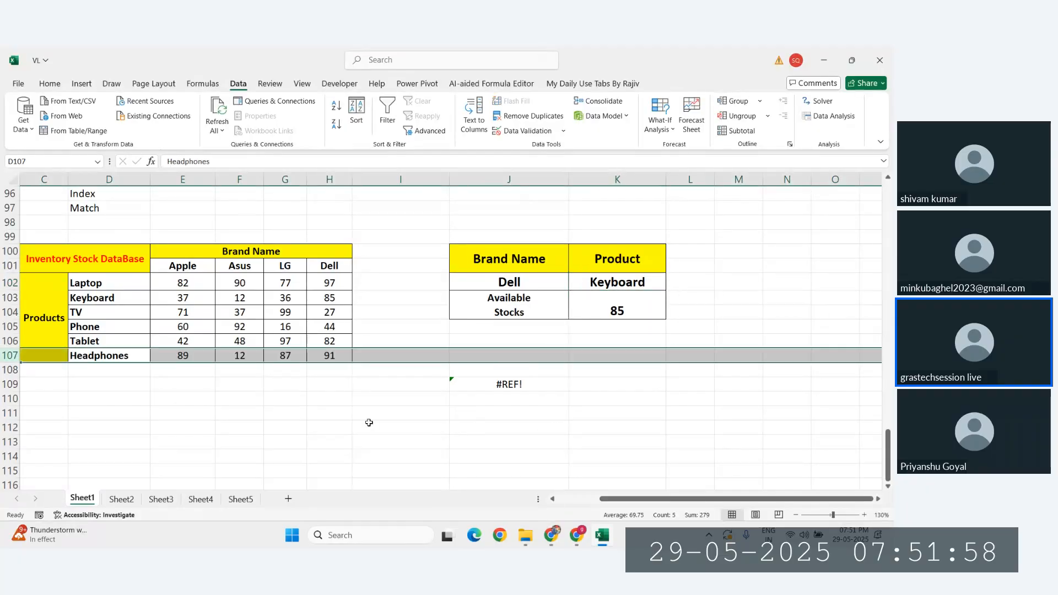
left_click(320, 359)
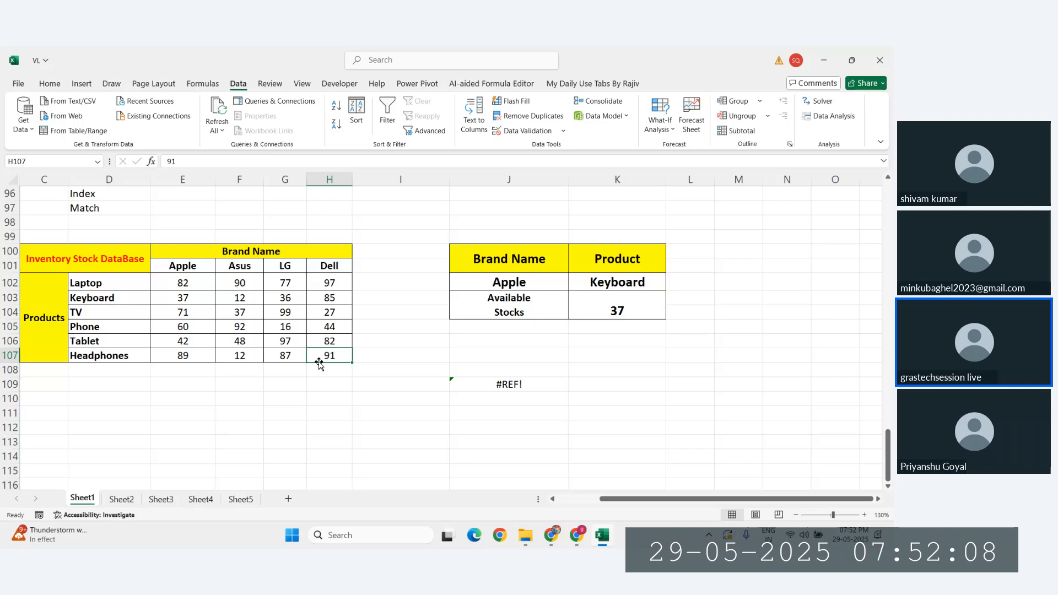
Undo the remaining brand choices in the lookup and the deletion of the inventory table's Samsung column I
left_click(205, 309)
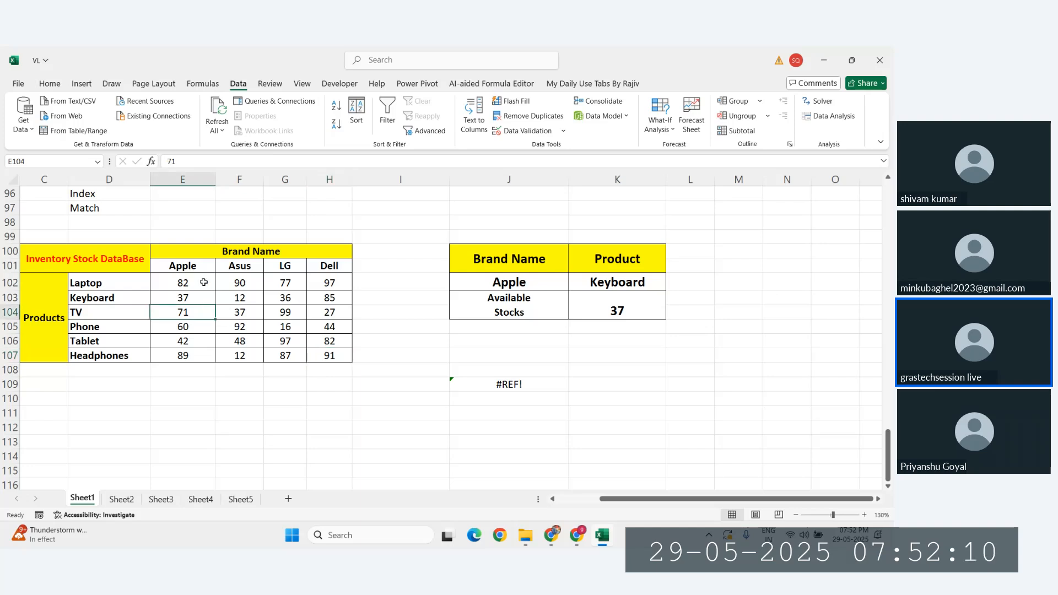
key("ctrl+z")
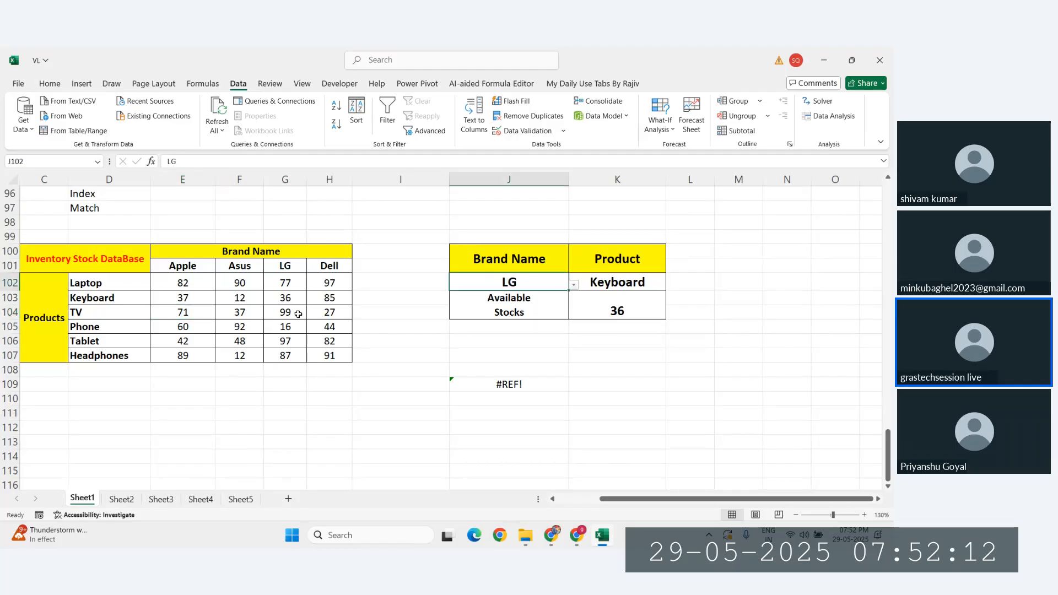
key("ctrl+z")
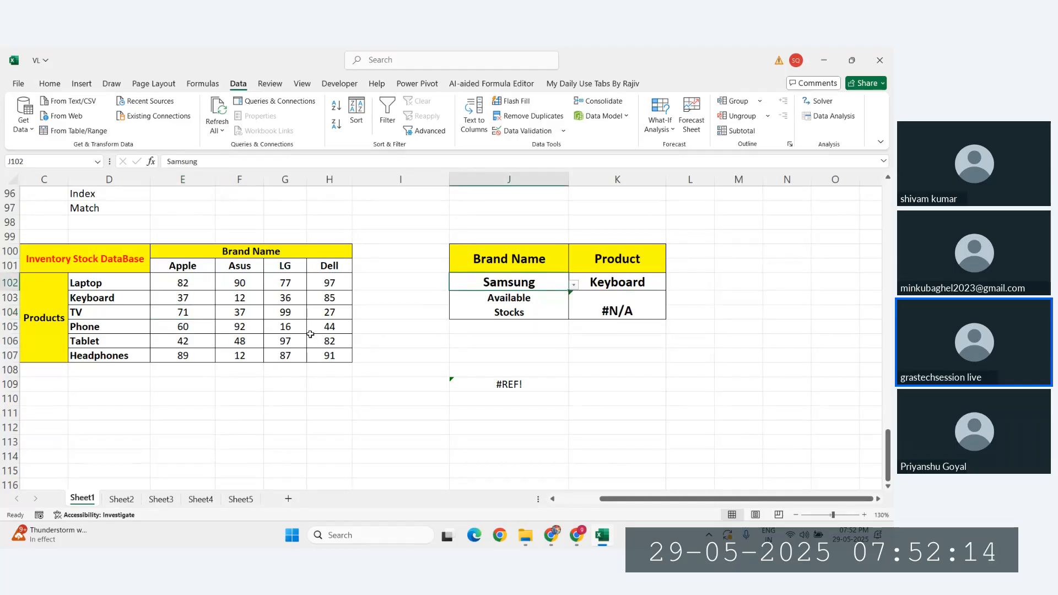
left_click(356, 371)
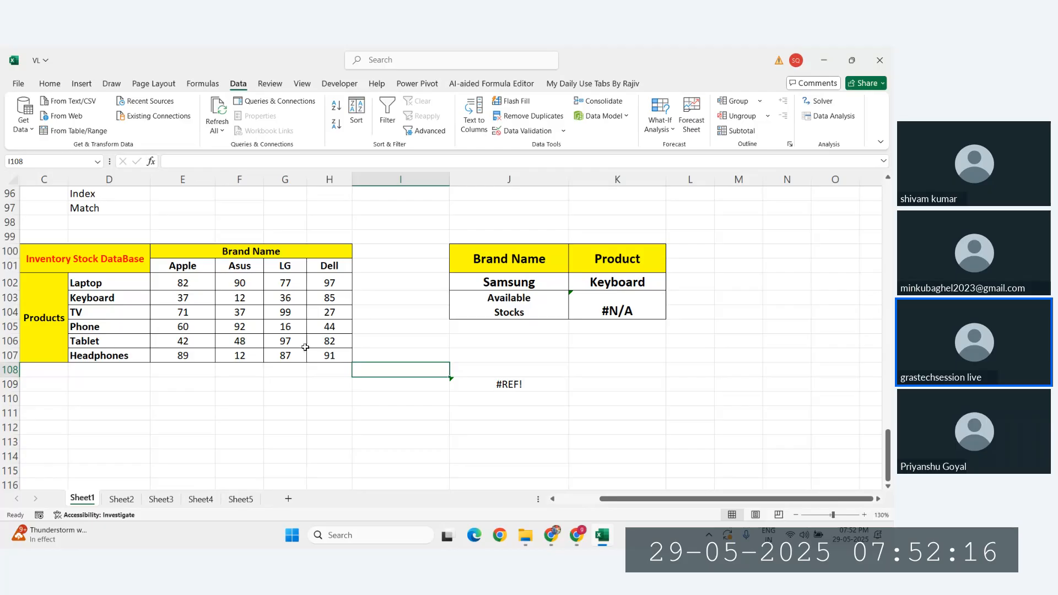
key("ctrl+z")
left_click(491, 353)
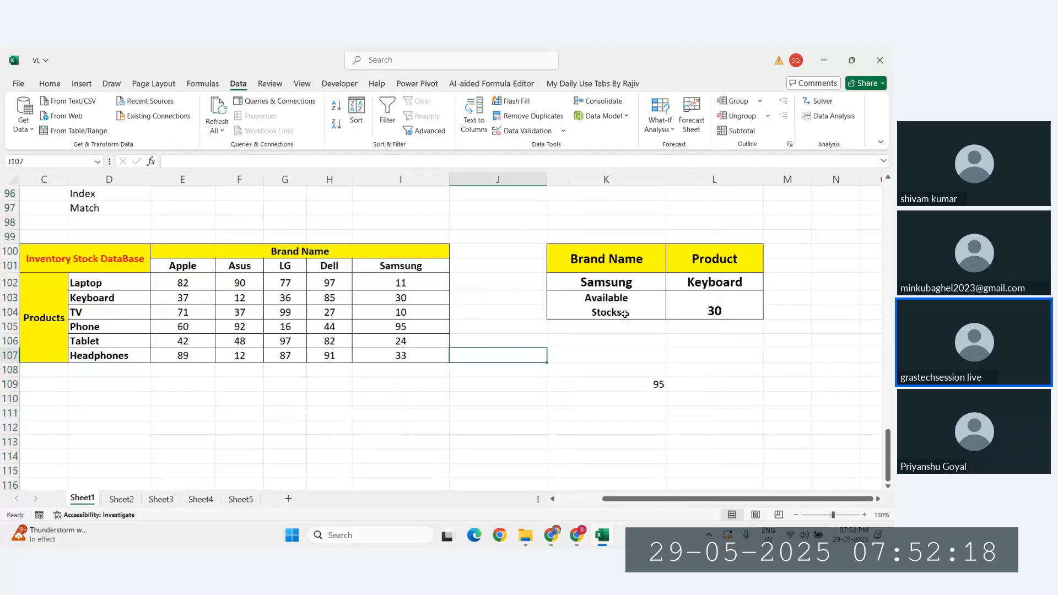
Examine the INDEX and MATCH formula in L103 alongside the stock range E102:I107 and the lookup block K102:L103
left_click(705, 312)
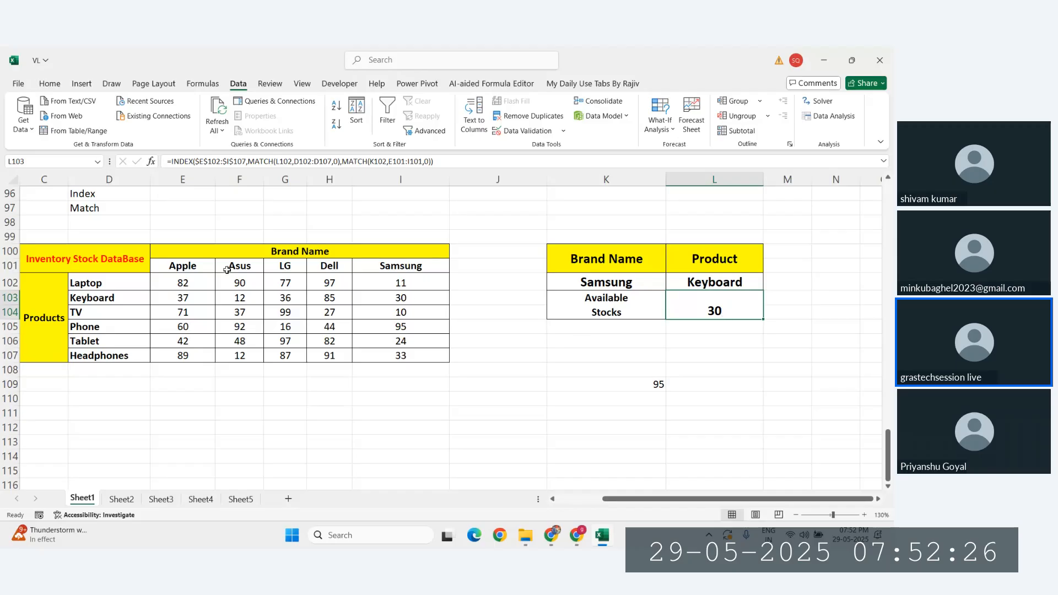
left_click_drag(164, 290, 436, 357)
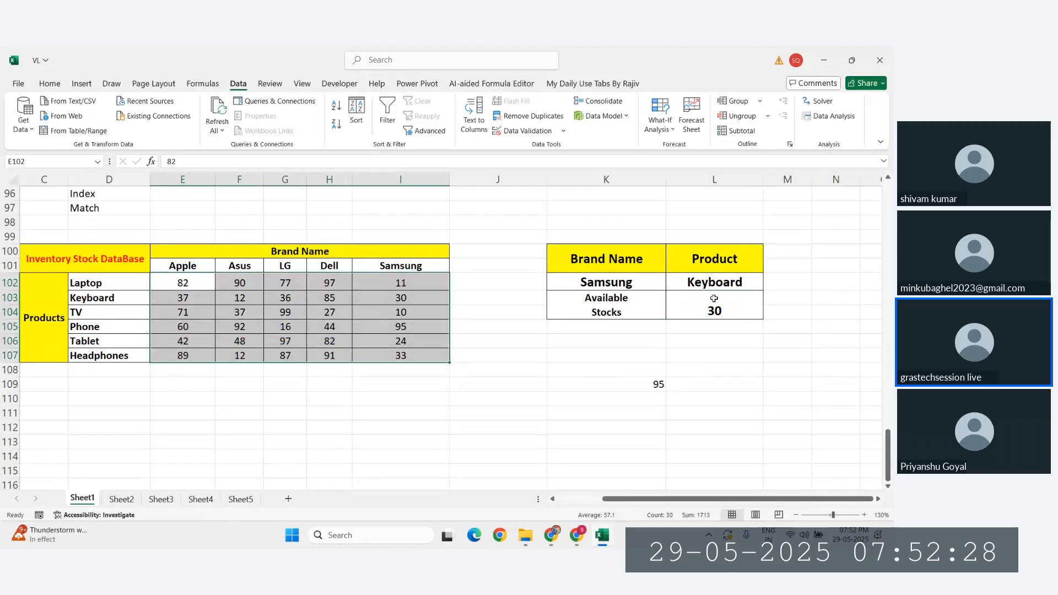
left_click(84, 264)
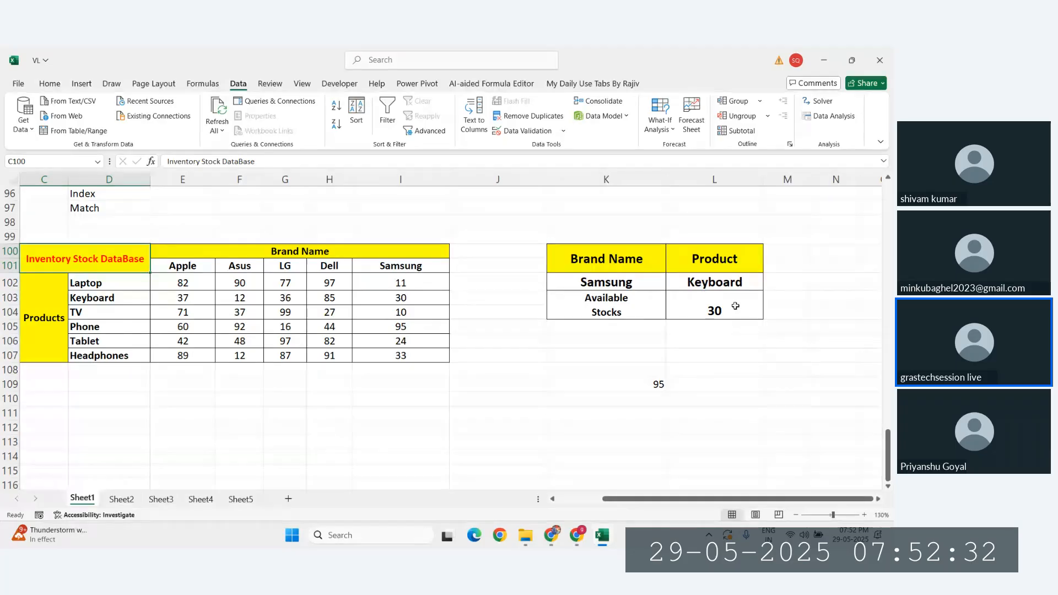
left_click(716, 315)
left_click_drag(599, 275, 710, 312)
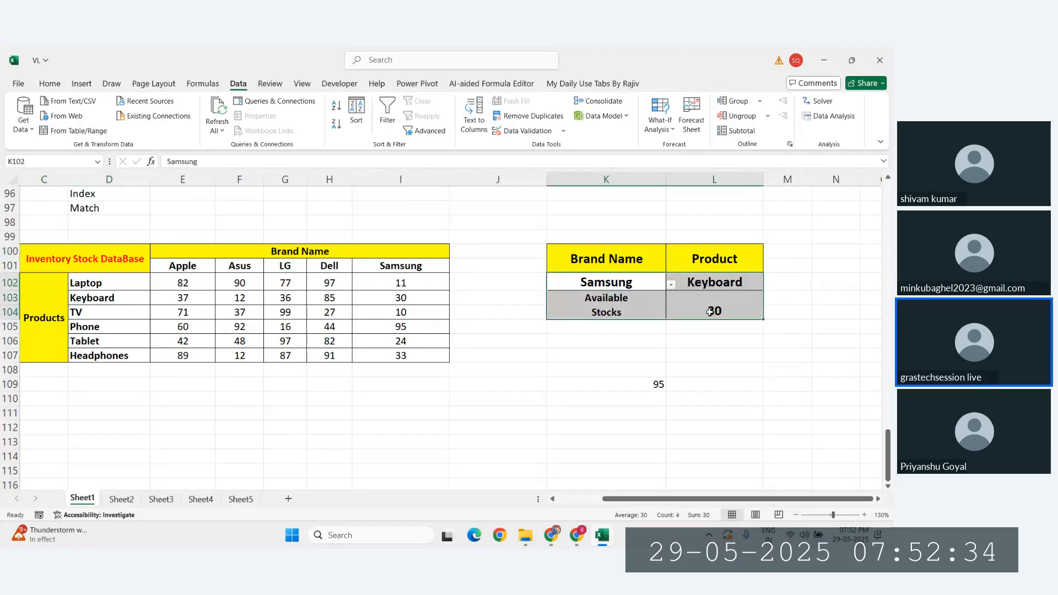
left_click(729, 310)
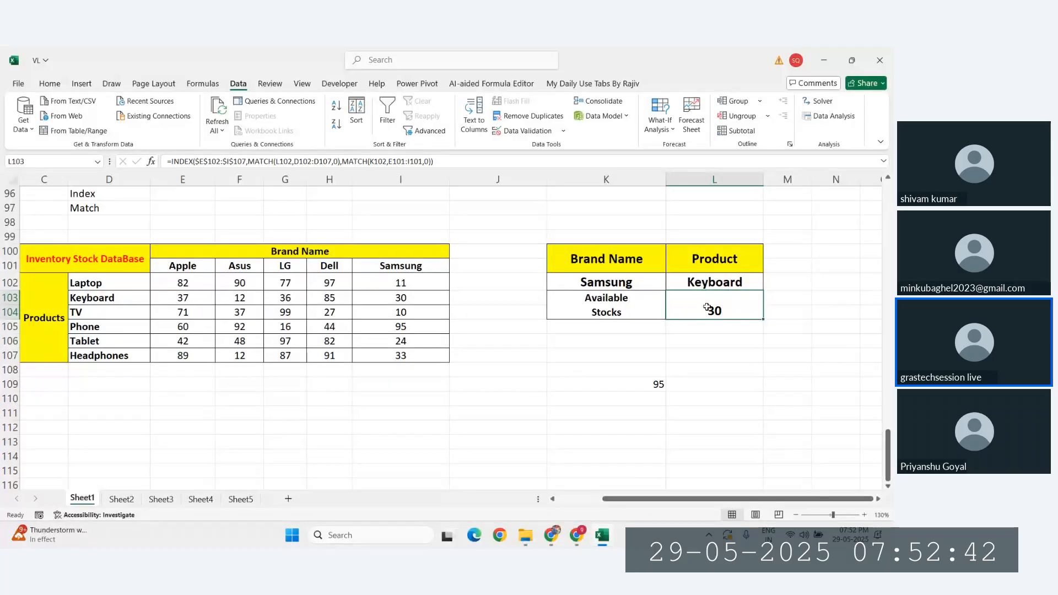
left_click_drag(780, 259, 785, 312)
left_click(132, 265)
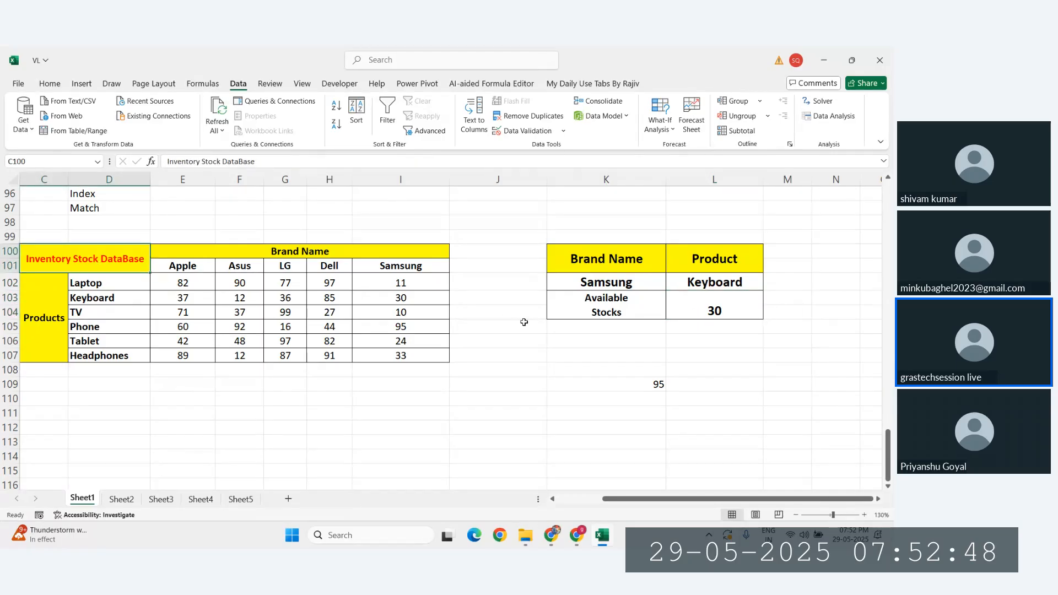
left_click(730, 307)
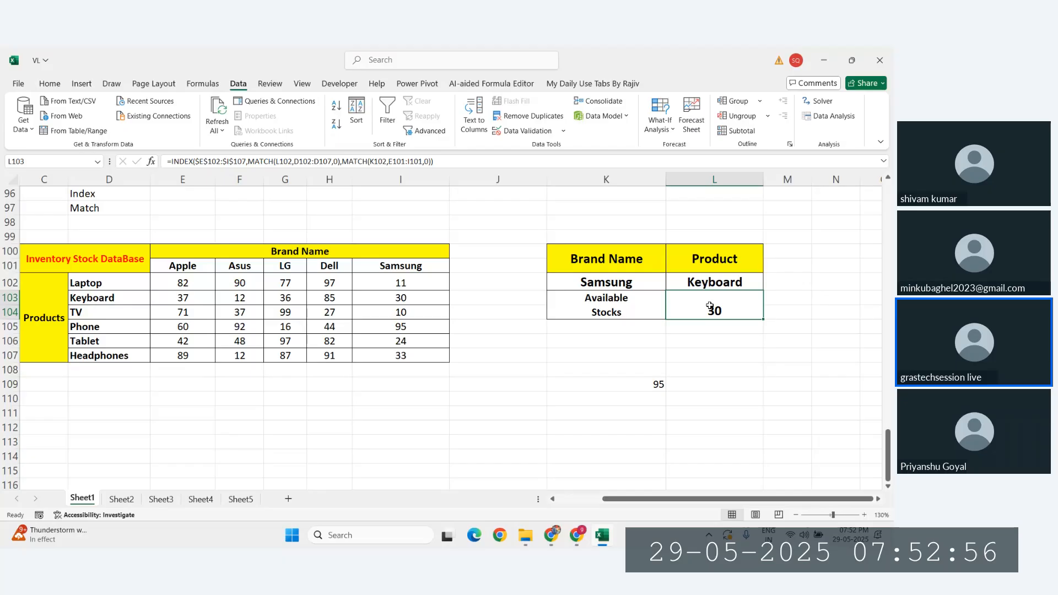
Compare the plain INDEX formula in K109 with the lookup brand in K102 and the brand headers E101:I101
left_click(609, 390)
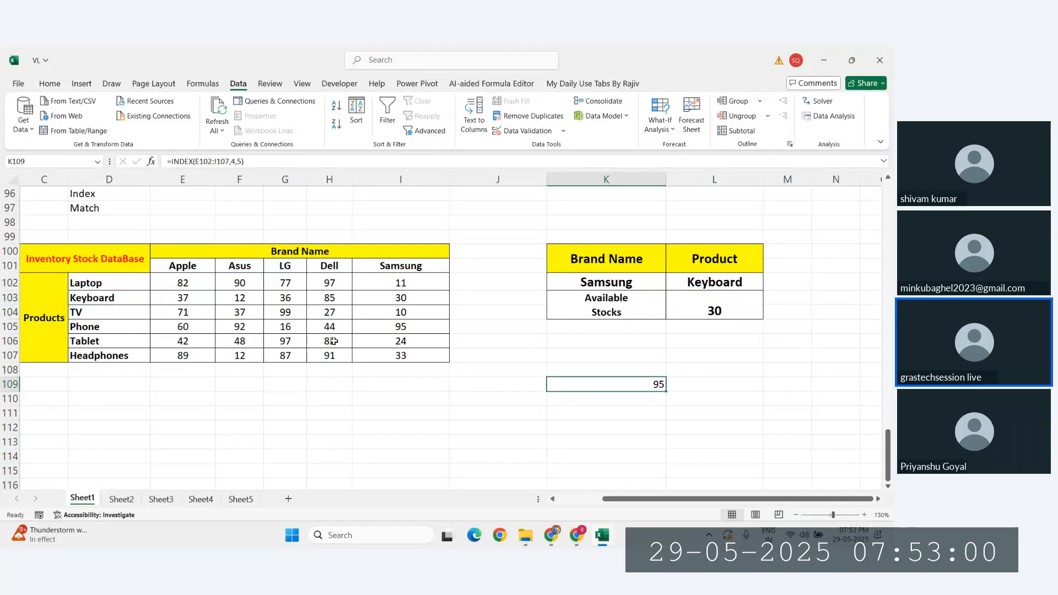
left_click(612, 285)
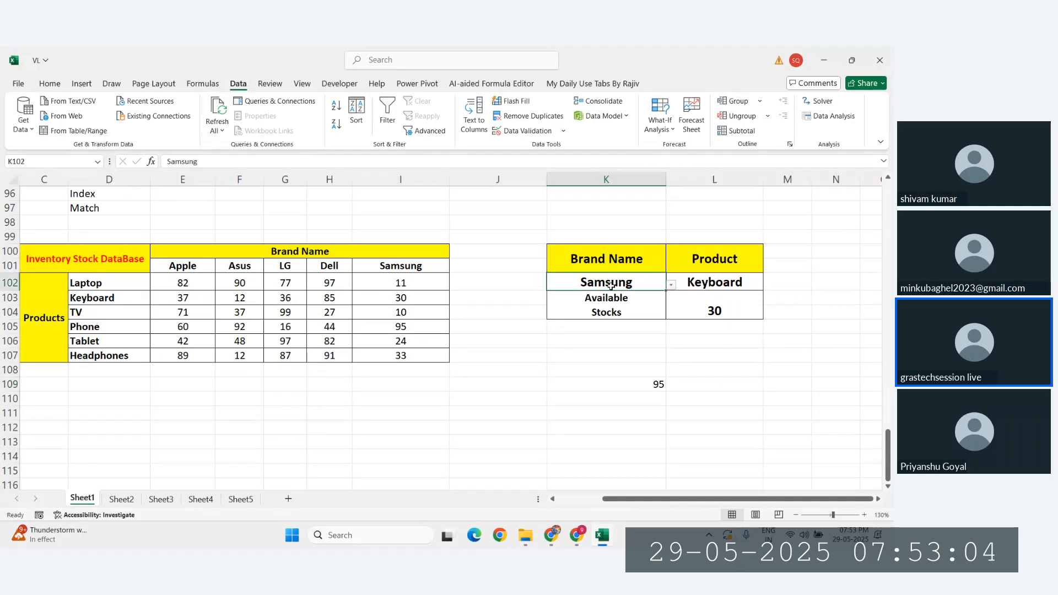
left_click_drag(176, 272, 407, 268)
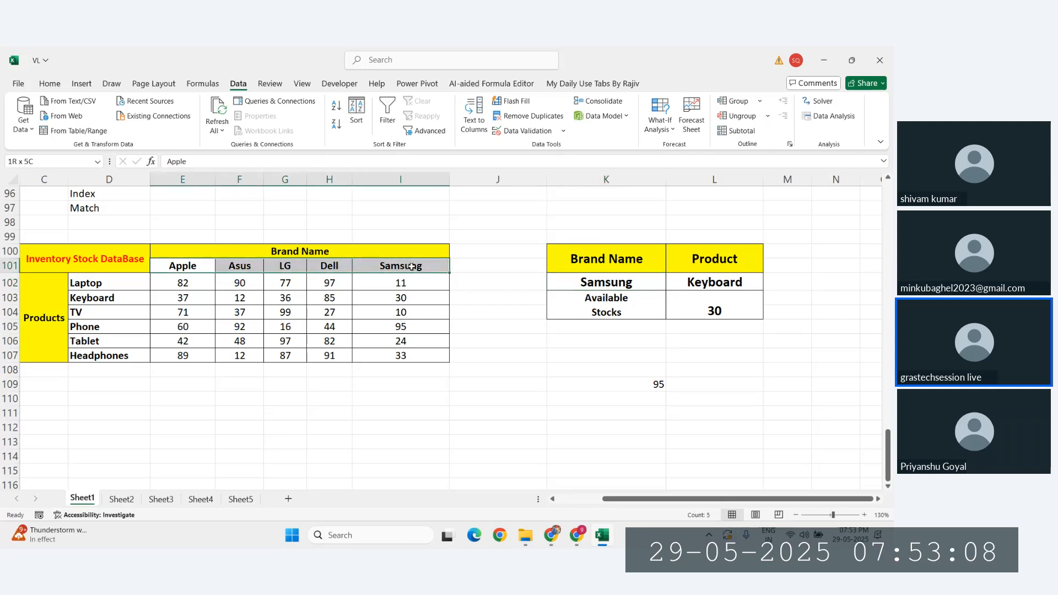
left_click_drag(411, 267, 412, 266)
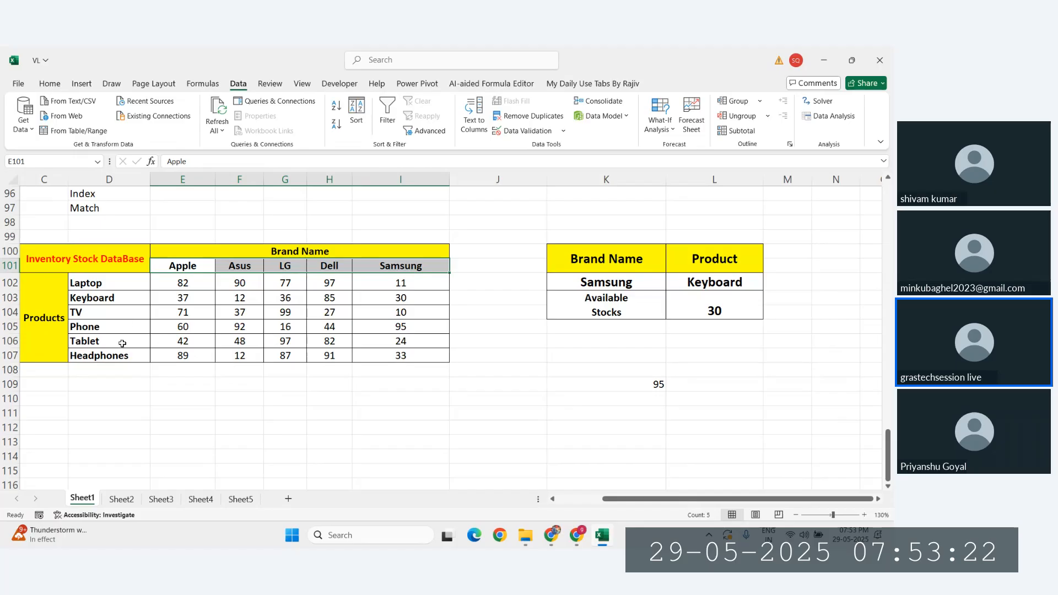
left_click(282, 396)
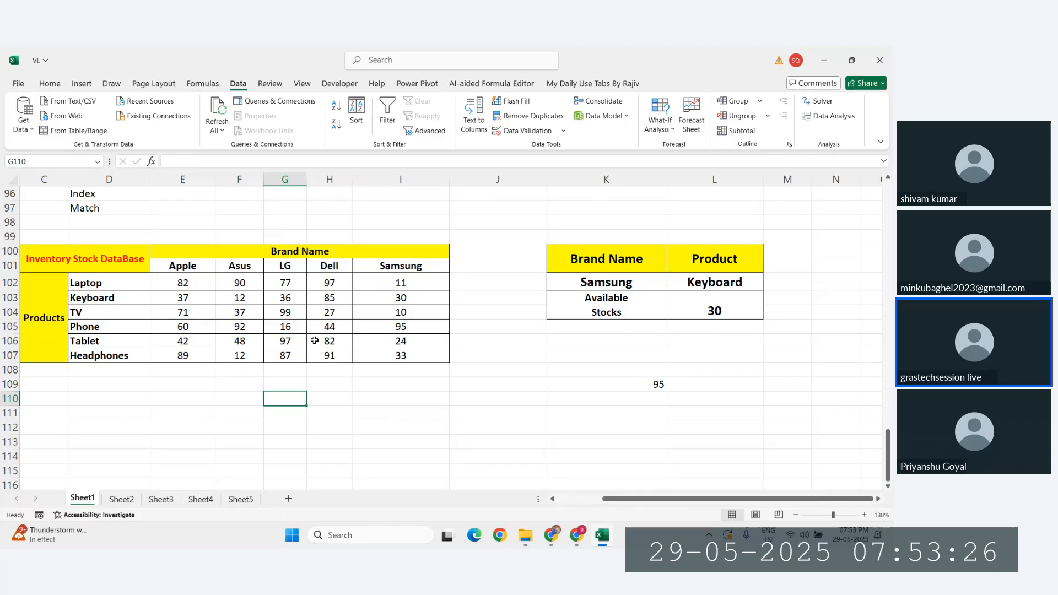
Inspect the ranges referenced by the L103 formula in edit mode, keep it as is, and check the brand headers E101:I101
left_click(690, 316)
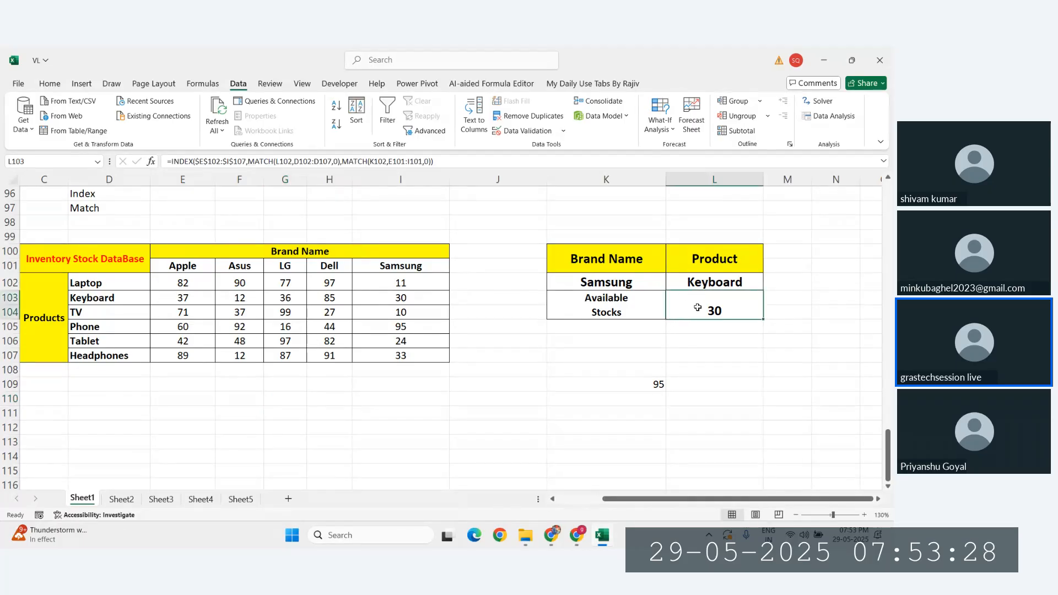
double_click(697, 307)
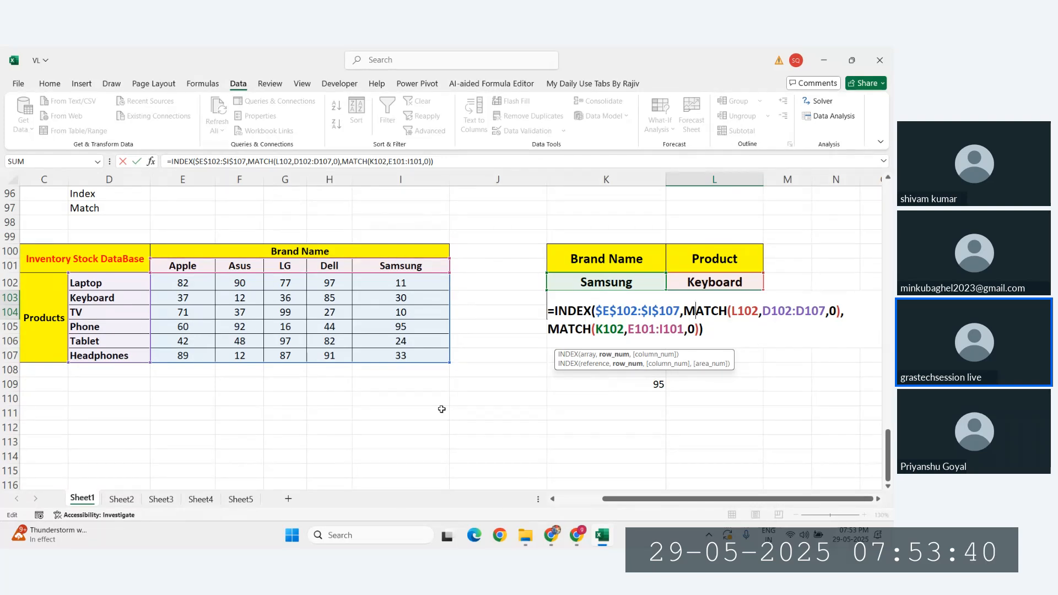
key("ctrl+Return")
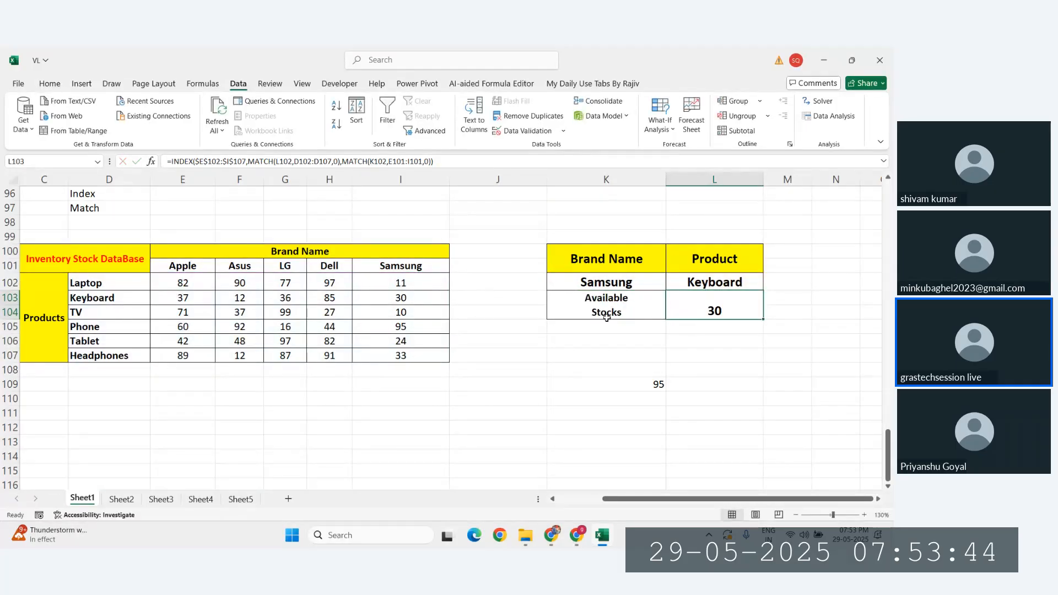
left_click_drag(196, 263, 425, 266)
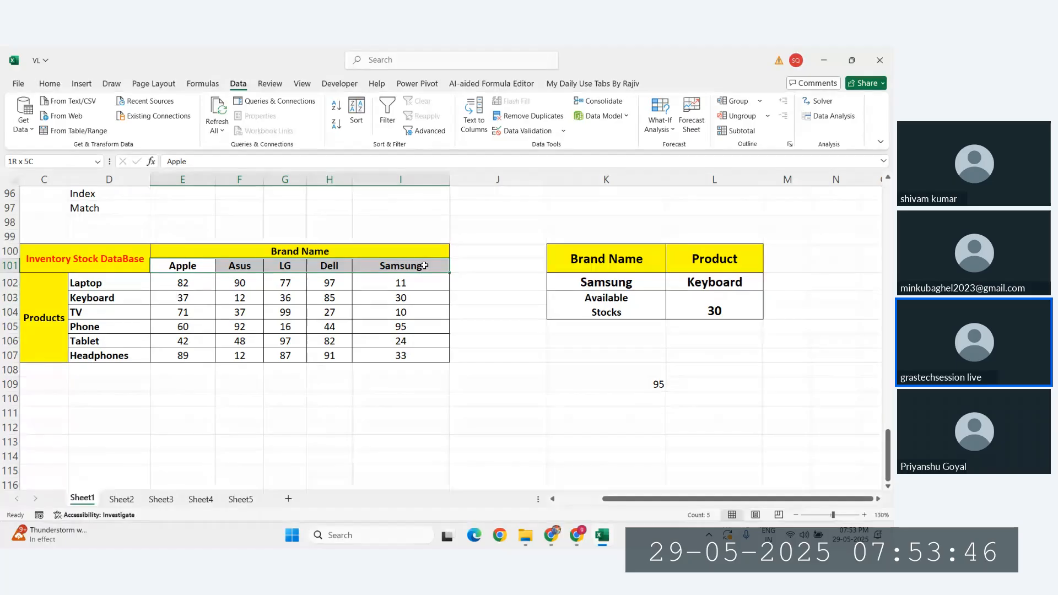
left_click(750, 316)
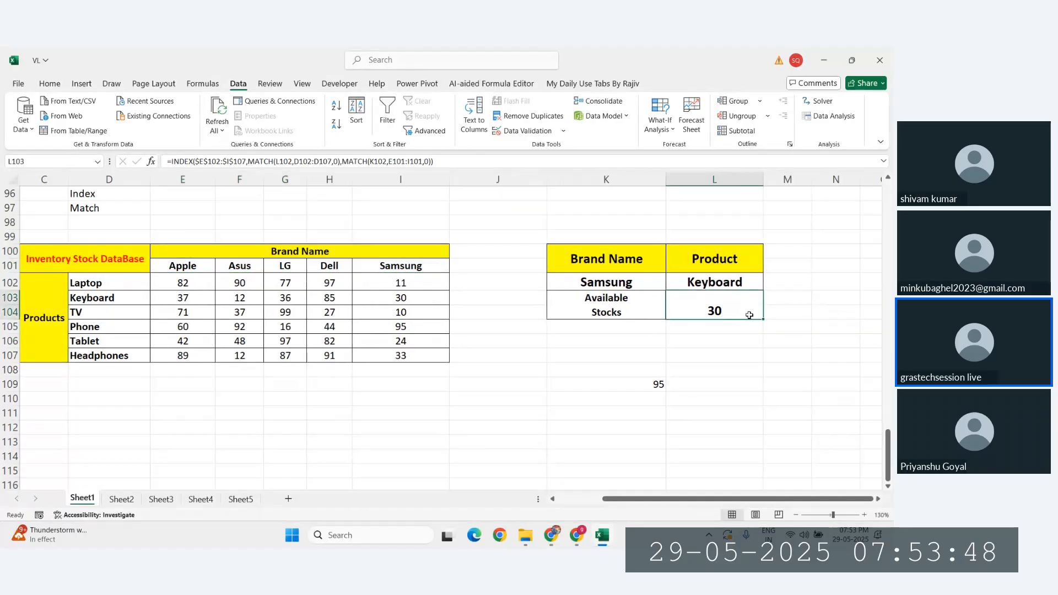
Review the inventory table C100:I107, its stock values E102:I107, and the product and result cells of the lookup
left_click_drag(118, 270, 364, 345)
scroll(34, 309, "up", 2)
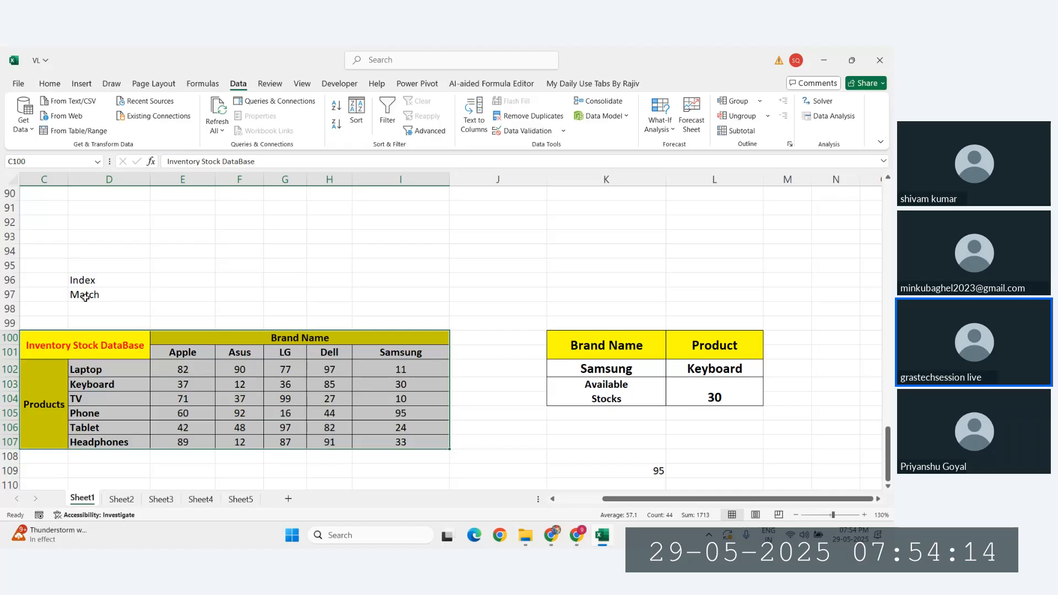
scroll(85, 298, "down", 1)
left_click(417, 355)
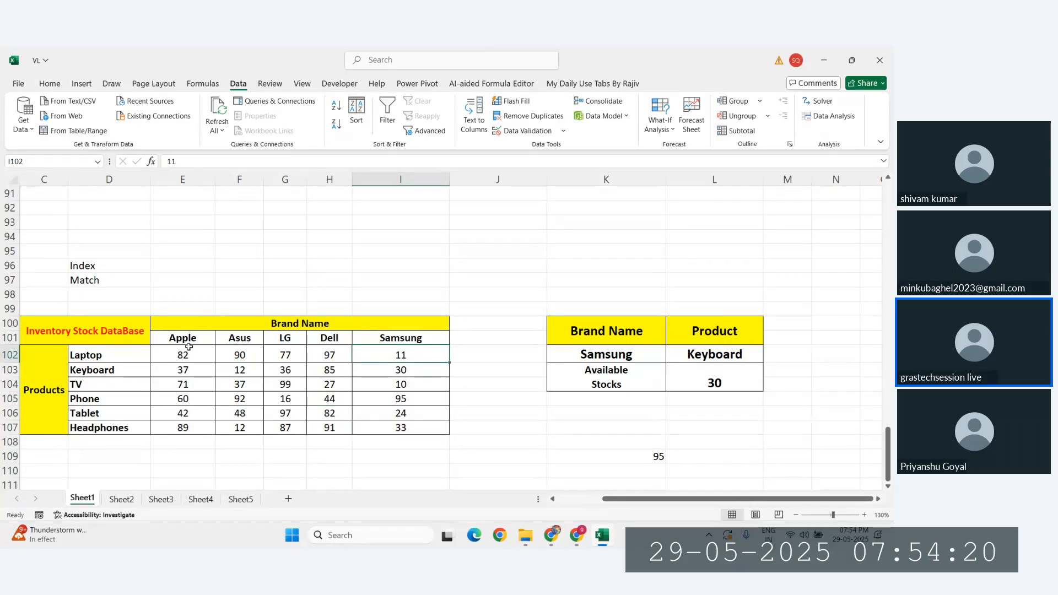
left_click_drag(188, 352, 417, 424)
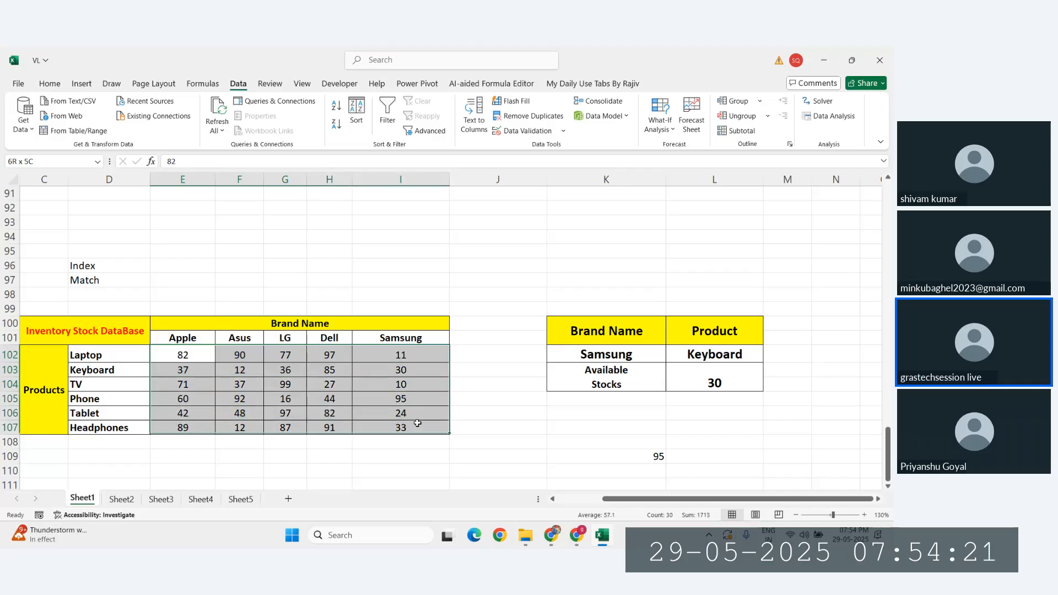
left_click(689, 387)
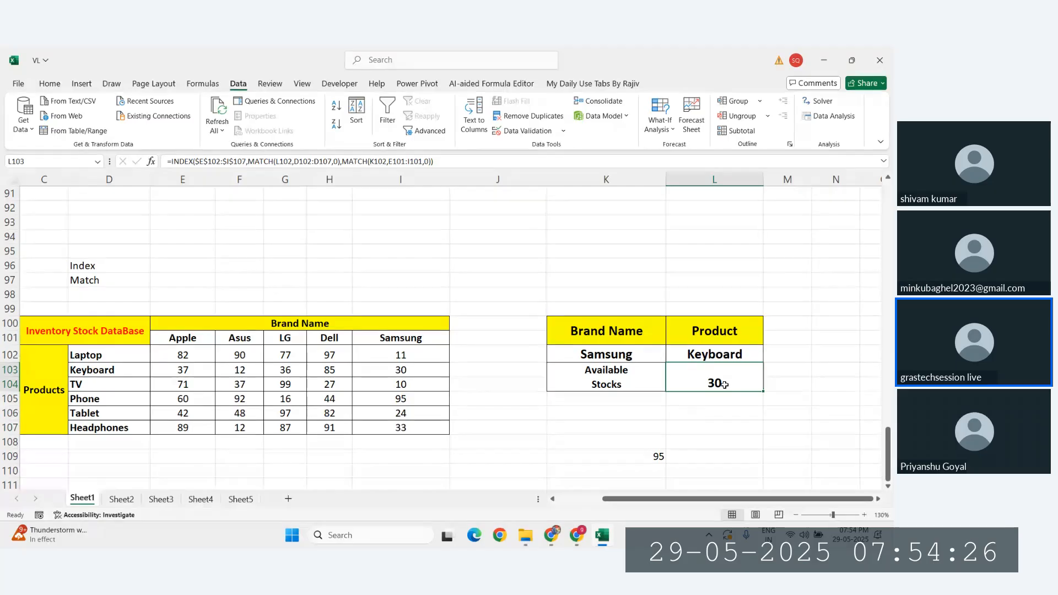
left_click(718, 355)
left_click(716, 375)
AutoFit column G to the full Remarks text of the product price table in rows 76 to 86
scroll(442, 381, "left", 2)
scroll(441, 381, "up", 8)
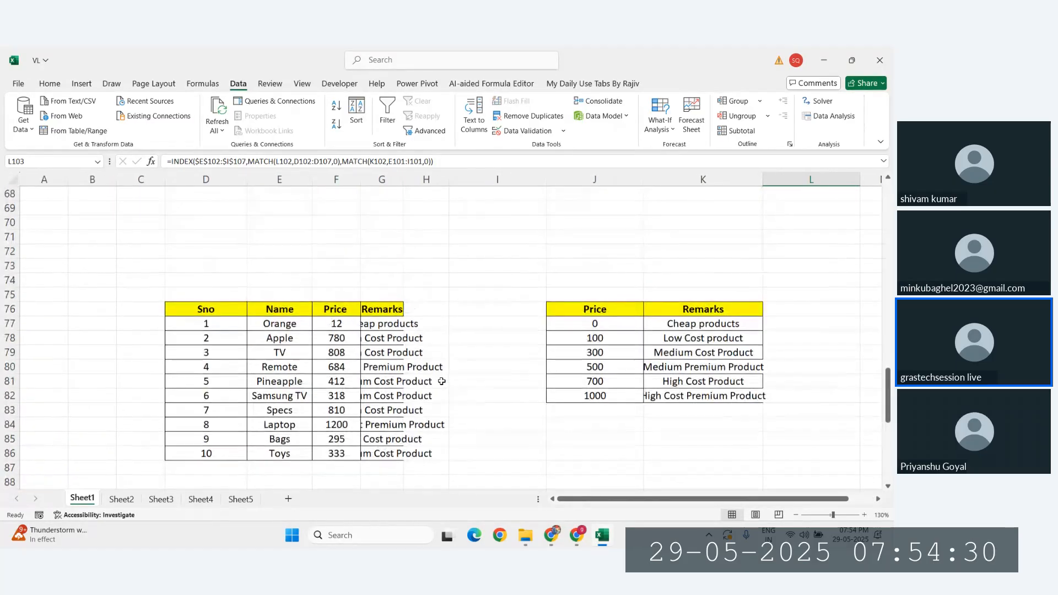
double_click(403, 186)
scroll(416, 375, "down", 9)
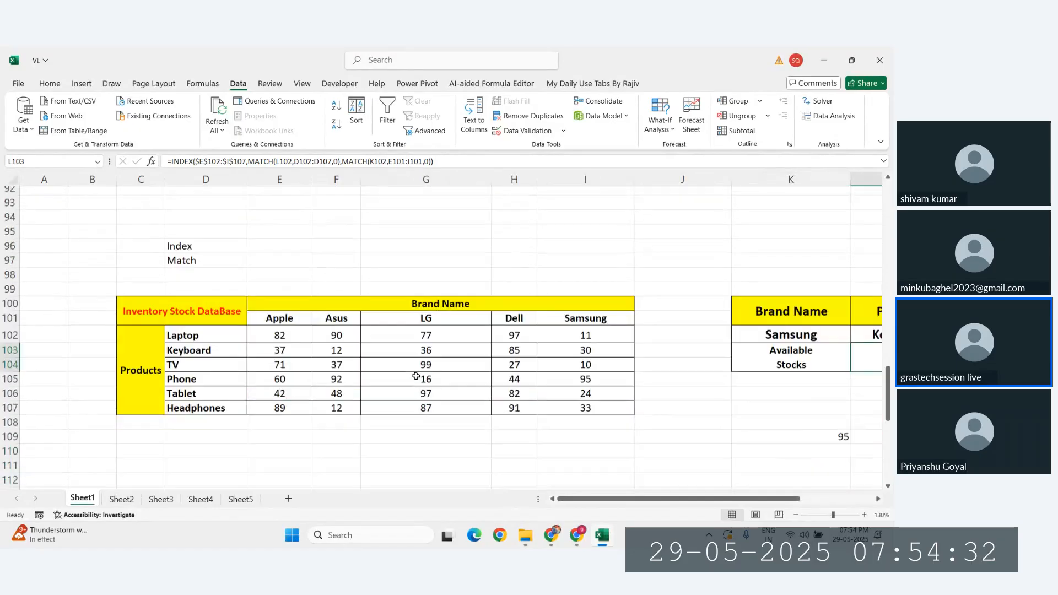
scroll(416, 376, "up", 8)
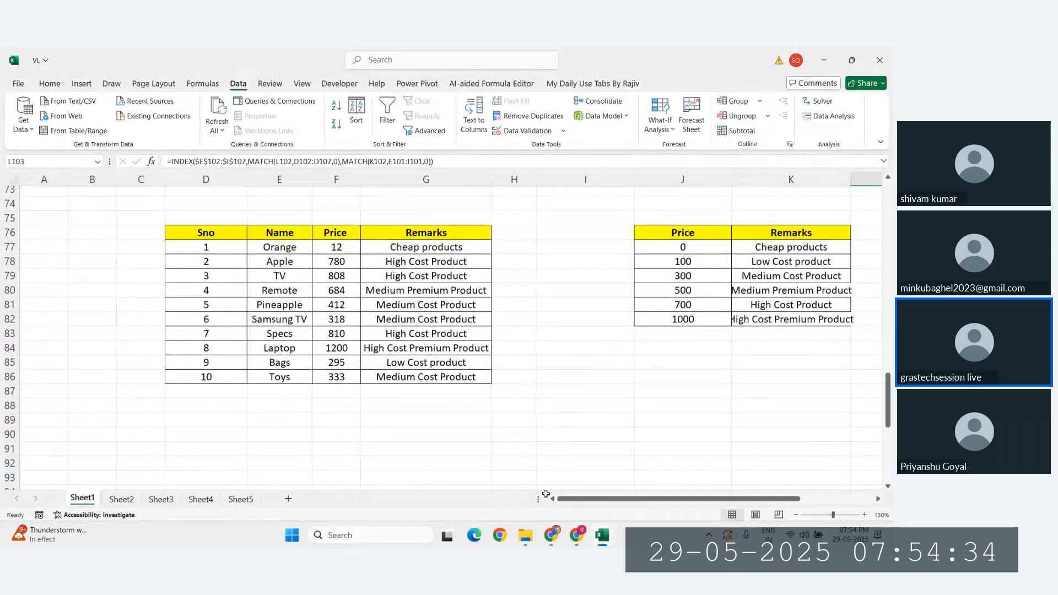
mouse_move(577, 540)
left_click(512, 479)
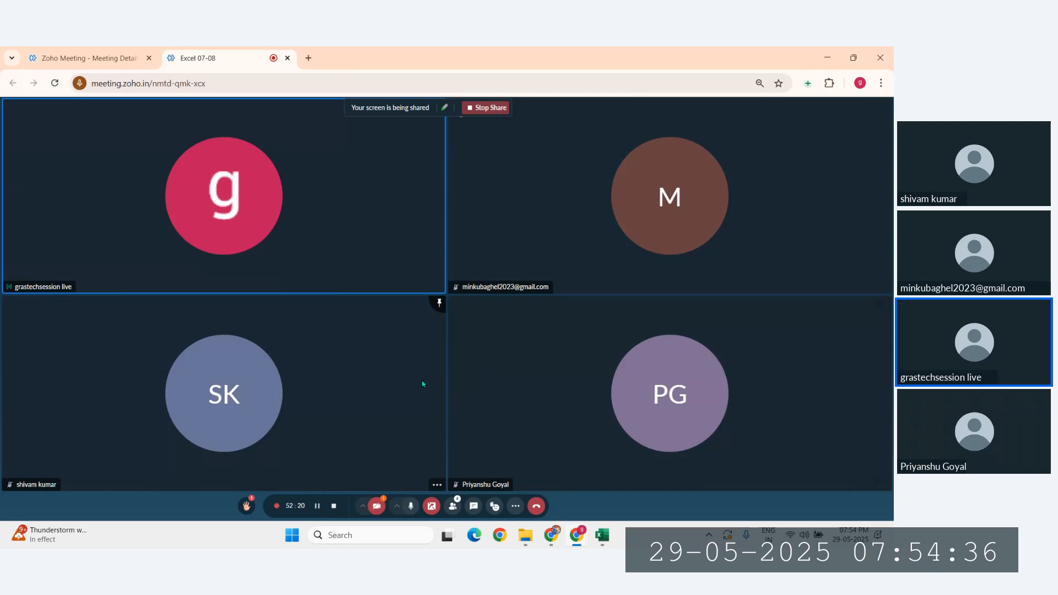
key("alt+Tab")
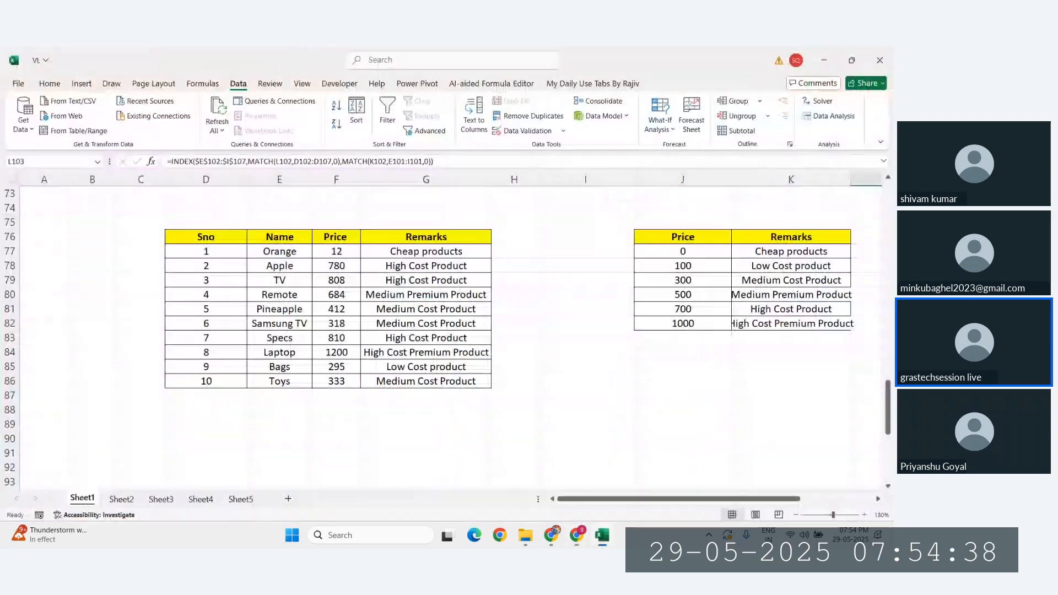
scroll(550, 387, "up", 1)
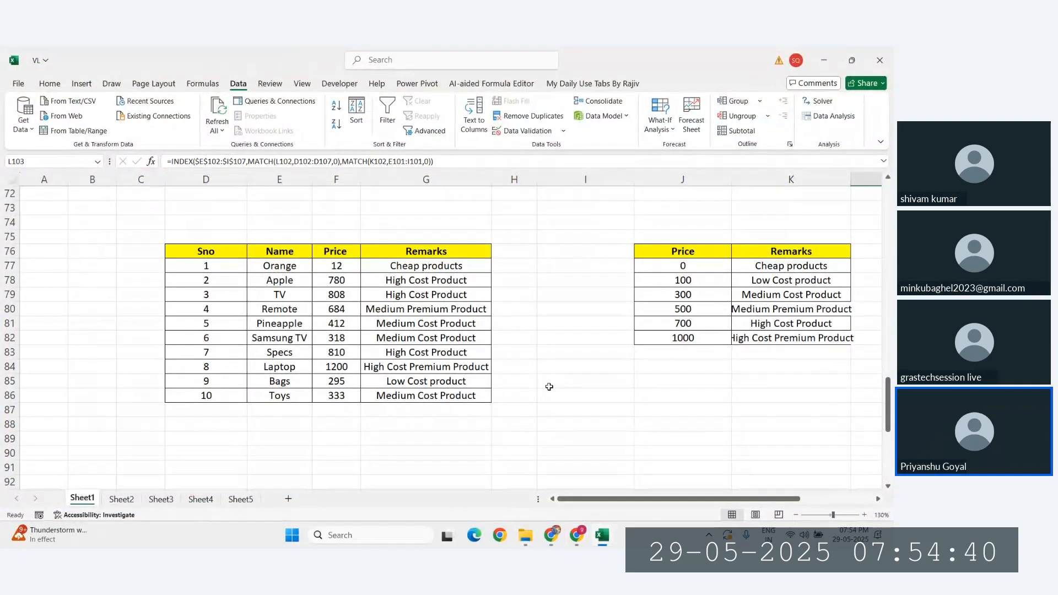
scroll(550, 387, "right", 1)
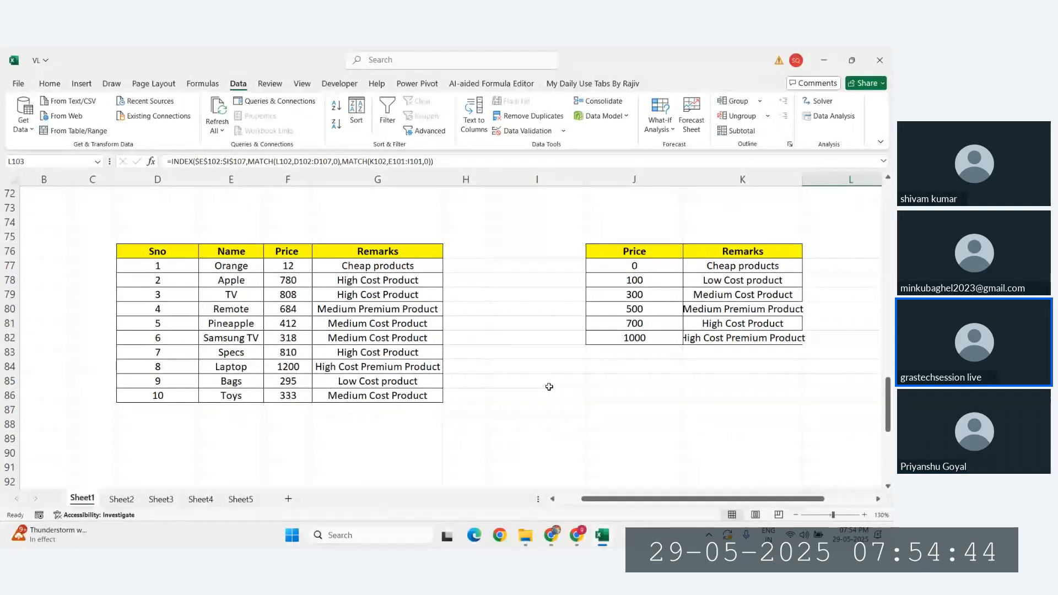
Look back over the earlier price tables and examine the employee lookup example in C22:K27
scroll(550, 387, "down", 1)
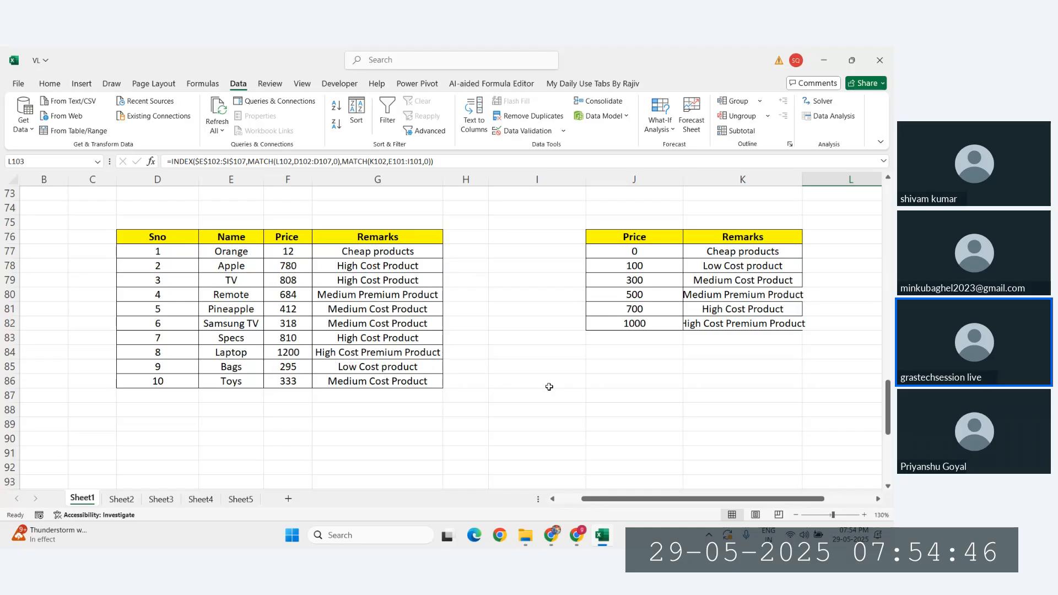
scroll(549, 387, "left", 1)
scroll(550, 387, "up", 11)
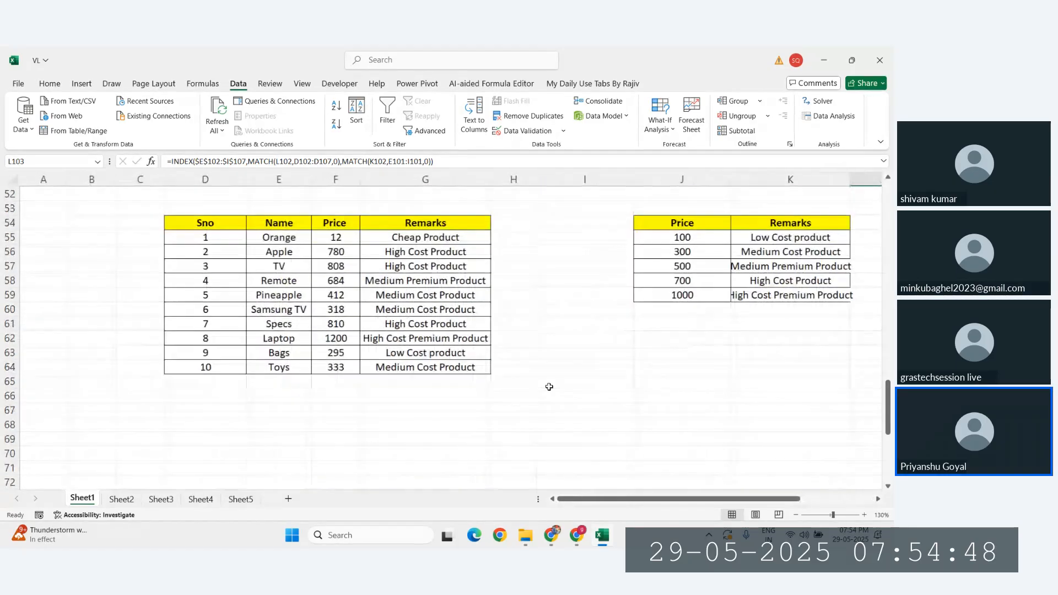
scroll(550, 387, "up", 8)
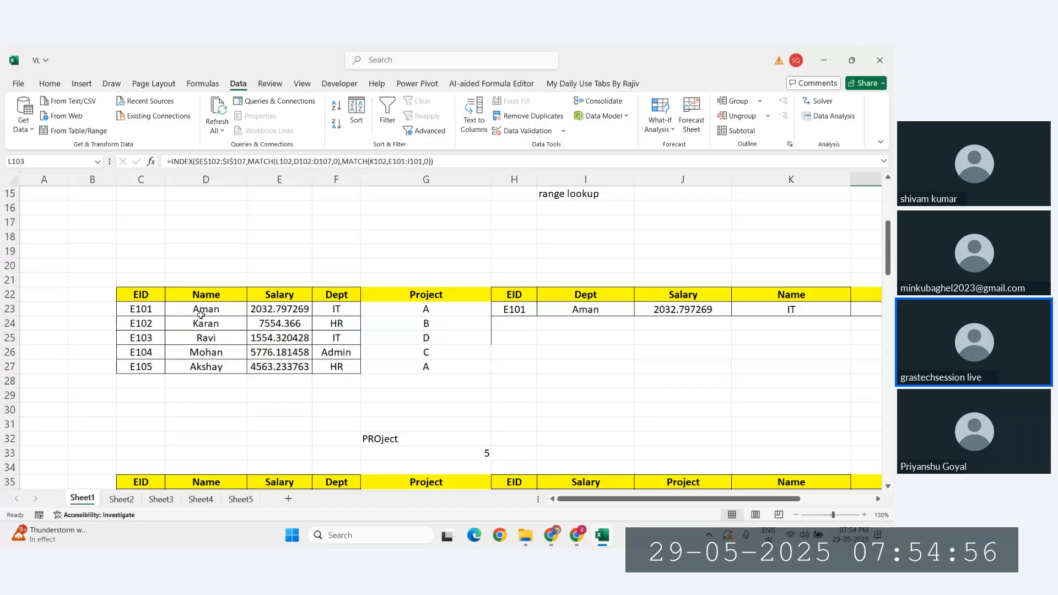
left_click_drag(123, 293, 838, 370)
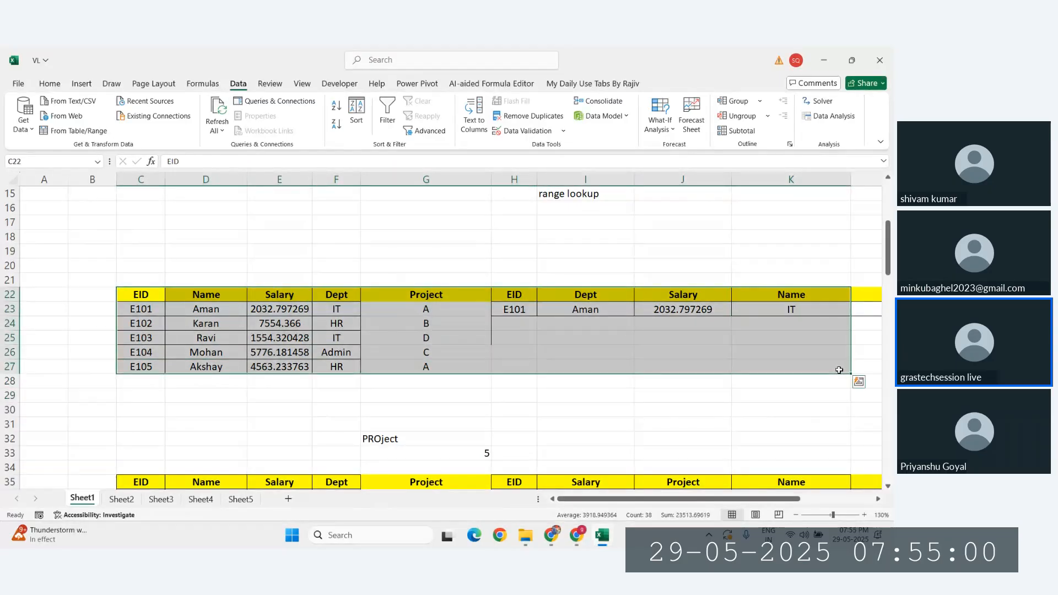
Review the employee table and lookup row in C35:L40, including the VLOOKUP and MATCH formula in I36
scroll(550, 325, "down", 4)
scroll(549, 326, "right", 1)
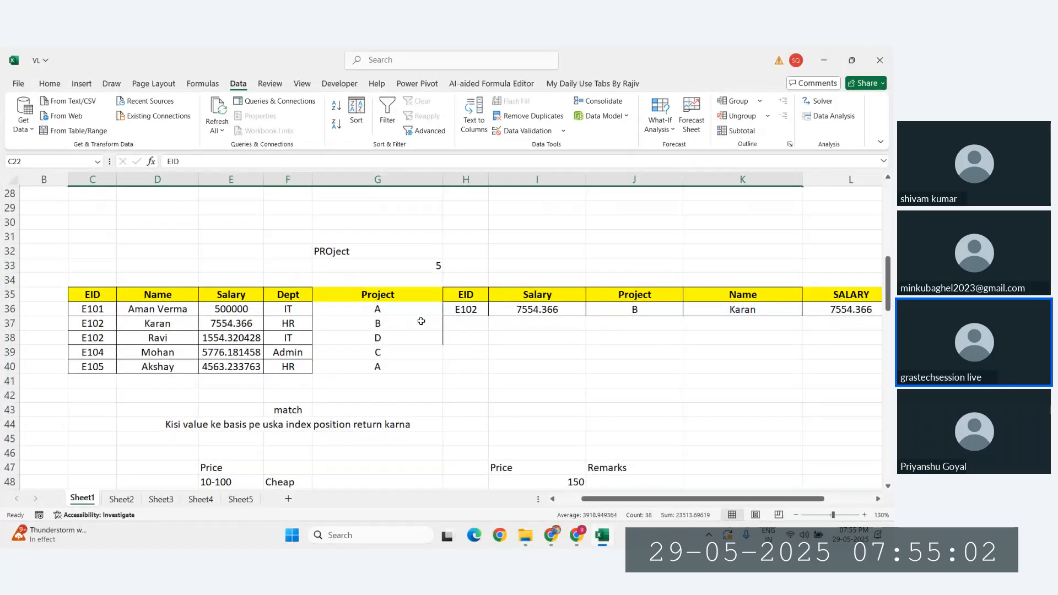
left_click_drag(91, 298, 862, 381)
left_click(619, 353)
scroll(619, 352, "right", 2)
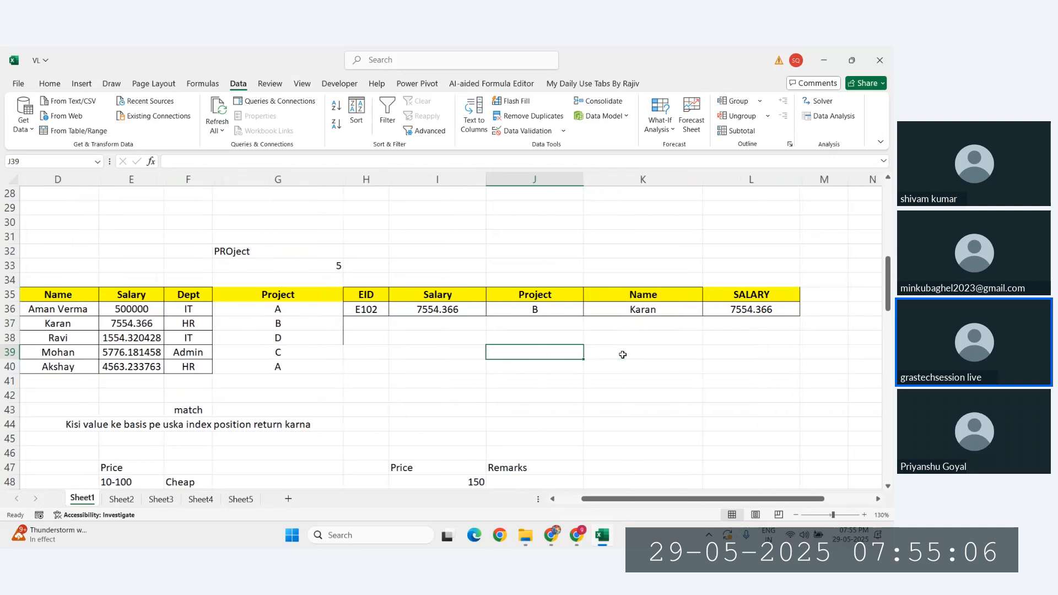
scroll(620, 352, "left", 1)
left_click(430, 324)
scroll(496, 314, "left", 1)
left_click(532, 310)
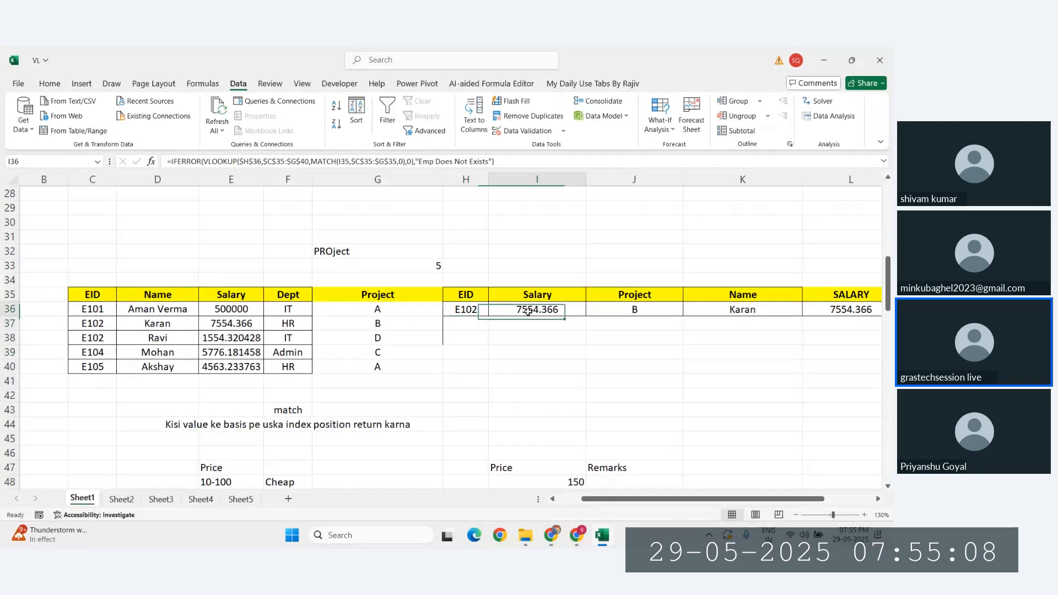
left_click(558, 300)
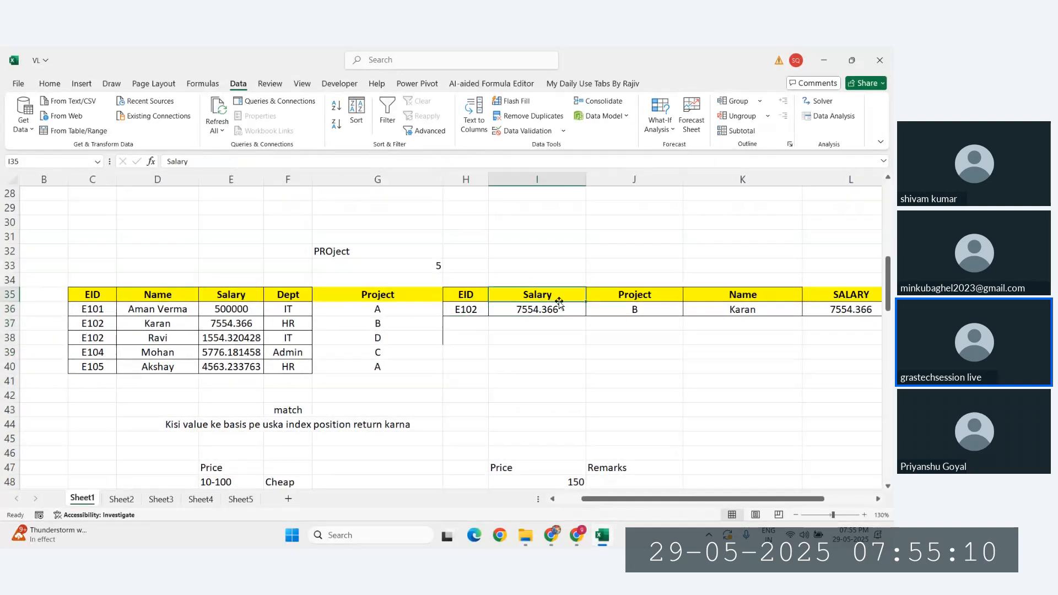
Copy the EID, Name, Salary and Dept columns of the employee table C35:F40 to the empty area starting at D120
left_click_drag(86, 292, 288, 364)
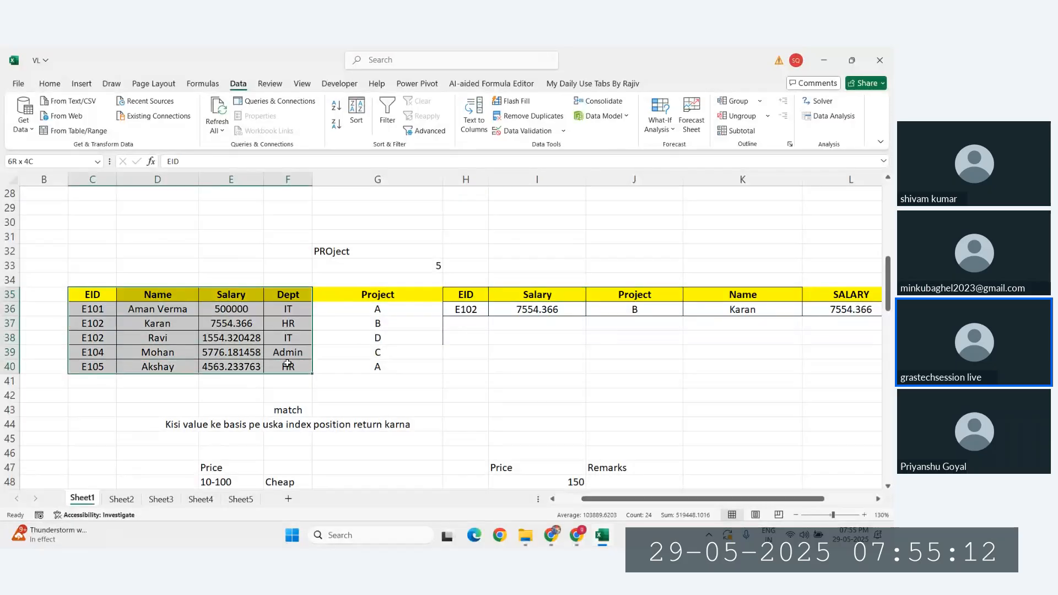
key("ctrl+c")
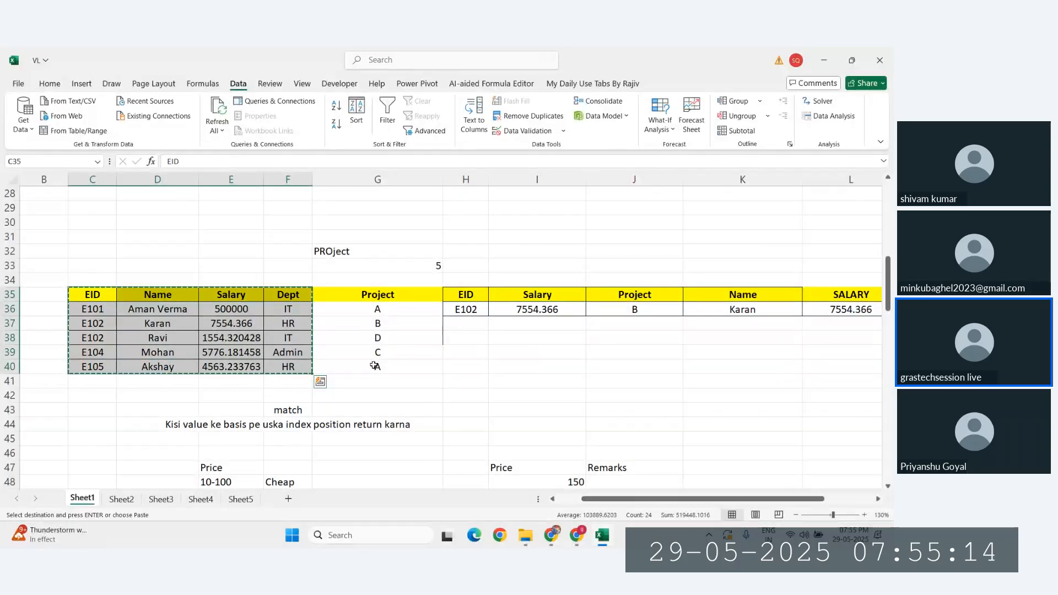
scroll(374, 366, "left", 1)
scroll(374, 366, "down", 20)
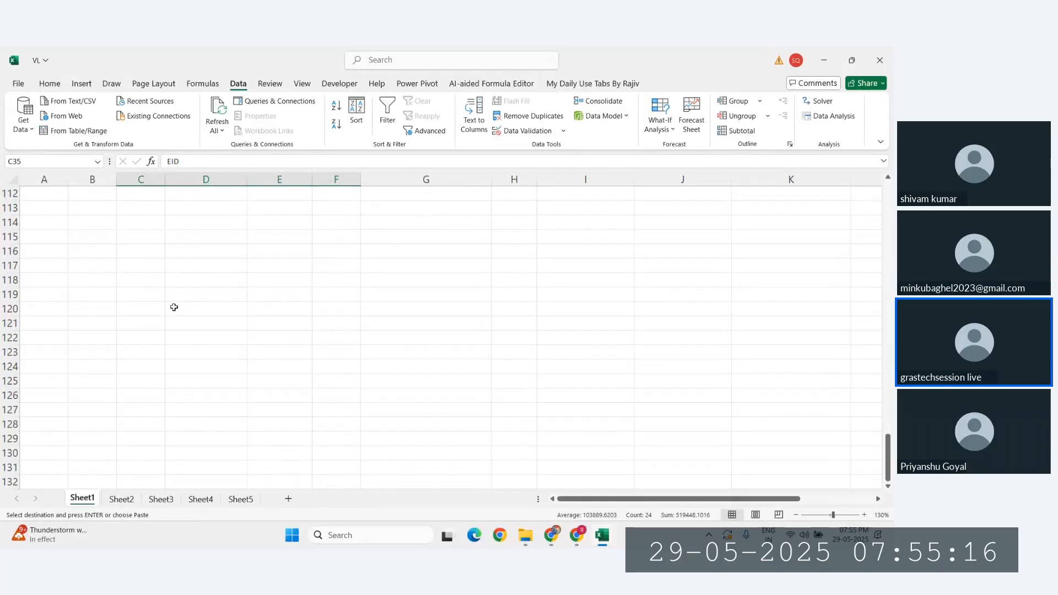
left_click(204, 308)
key("ctrl+v")
left_click(458, 319)
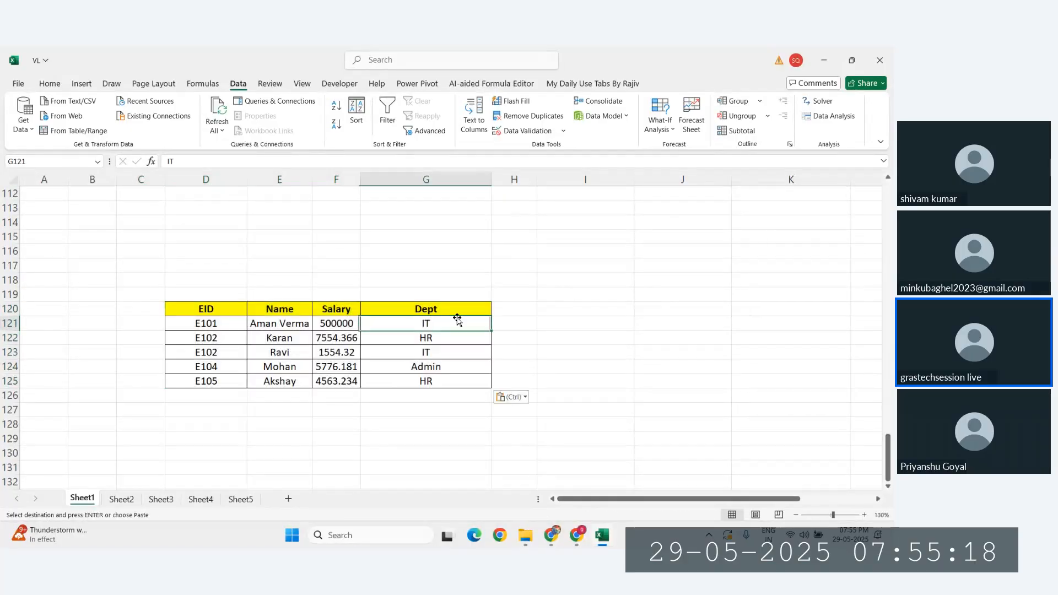
left_click(588, 306)
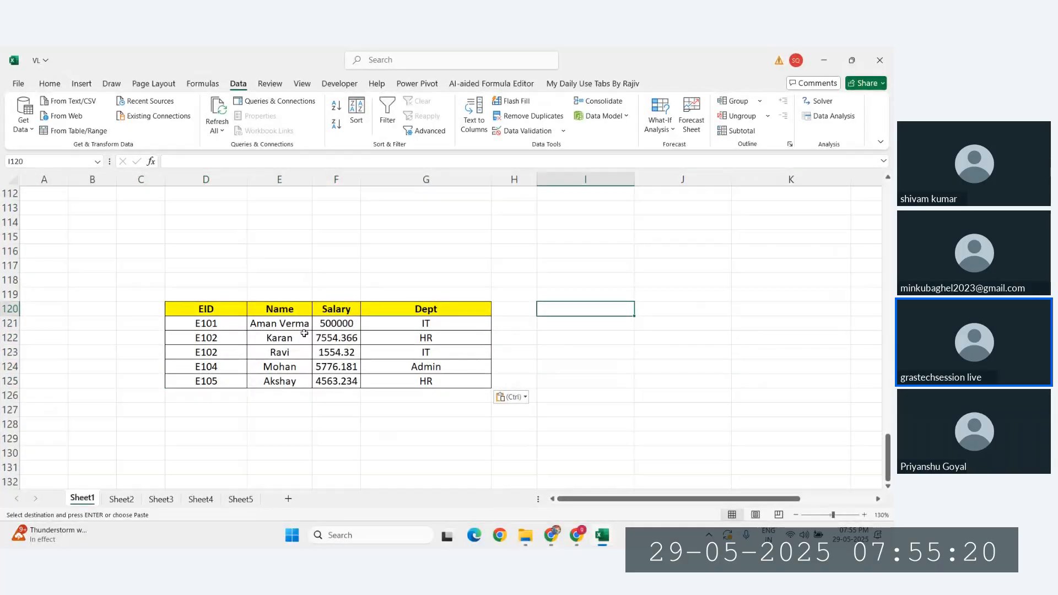
Move the Name, Salary and Dept columns E120:G125 to A120, before the EID column, and AutoFit column A
left_click_drag(281, 310, 415, 376)
key("ctrl+c")
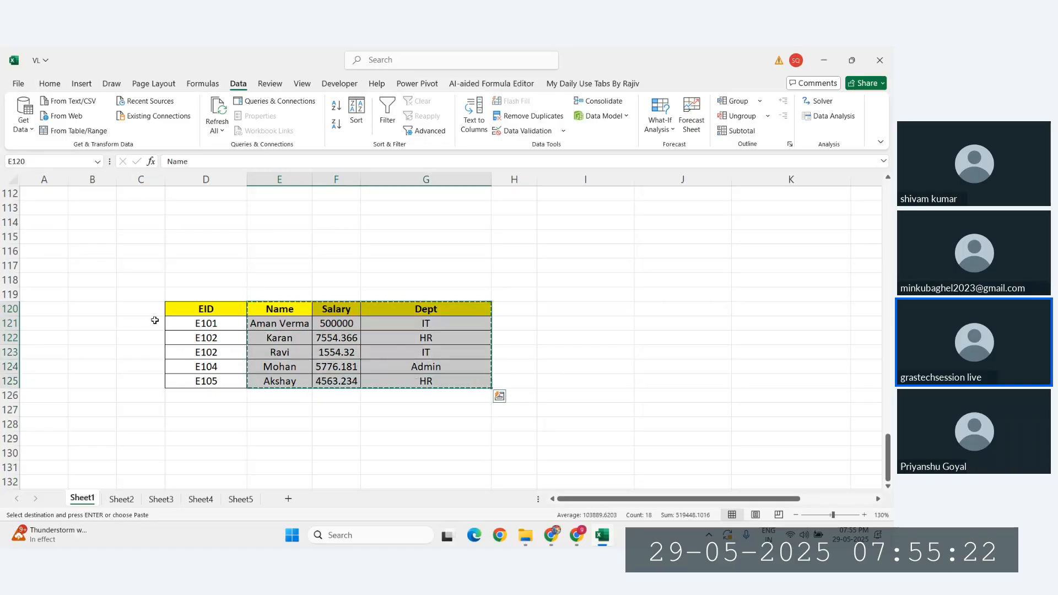
left_click(39, 309)
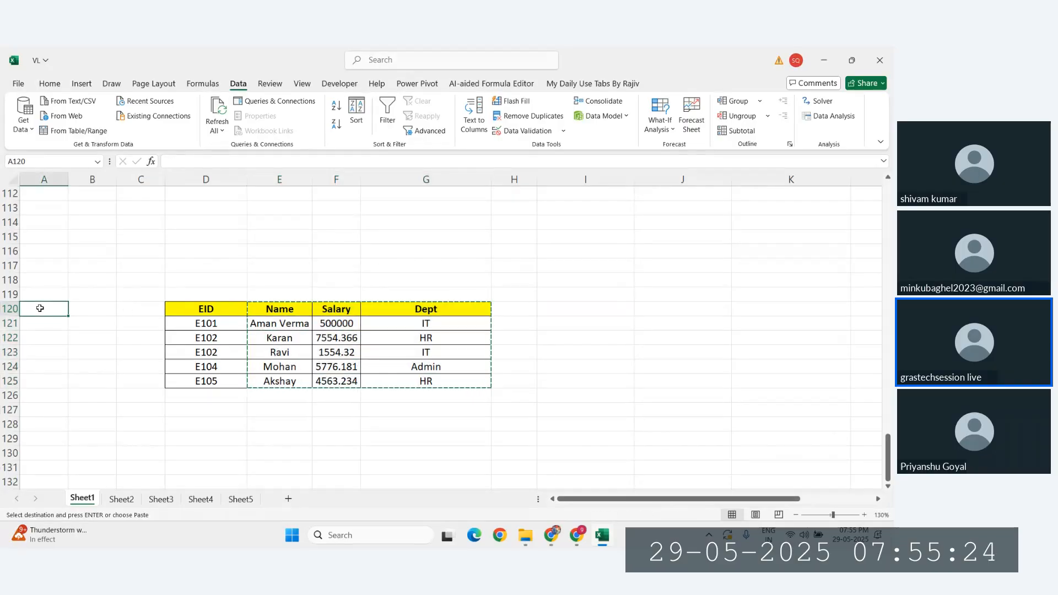
key("ctrl+v")
left_click(210, 340)
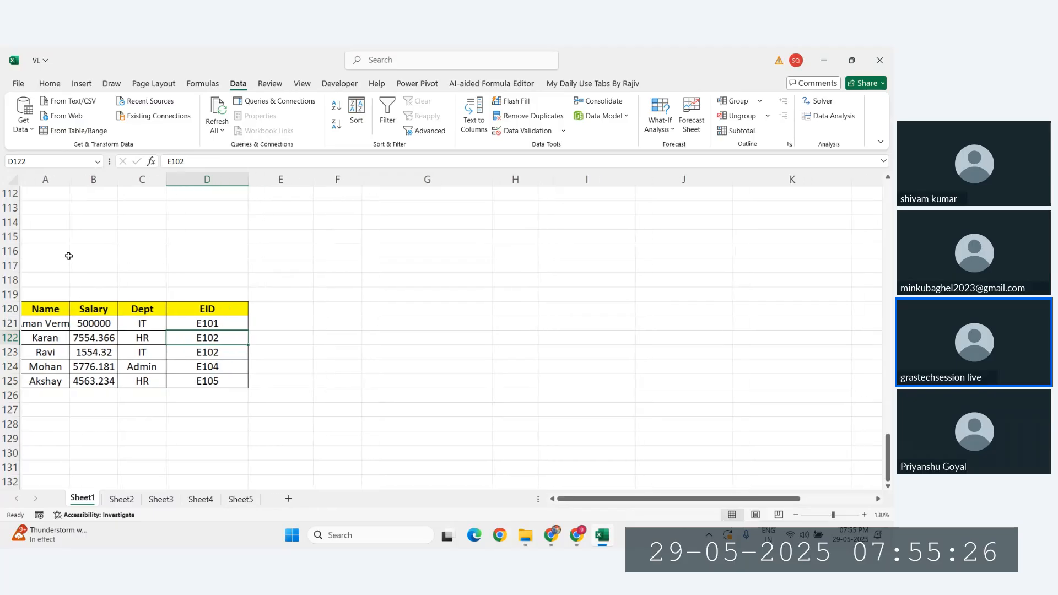
double_click(68, 179)
left_click_drag(223, 309, 226, 382)
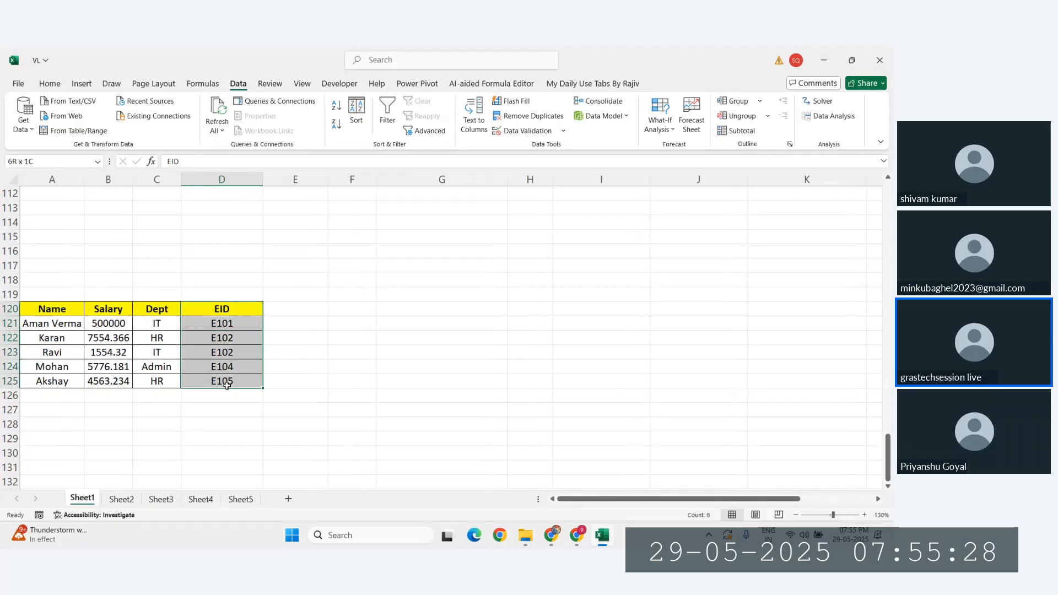
key("ctrl+c")
left_click(108, 180)
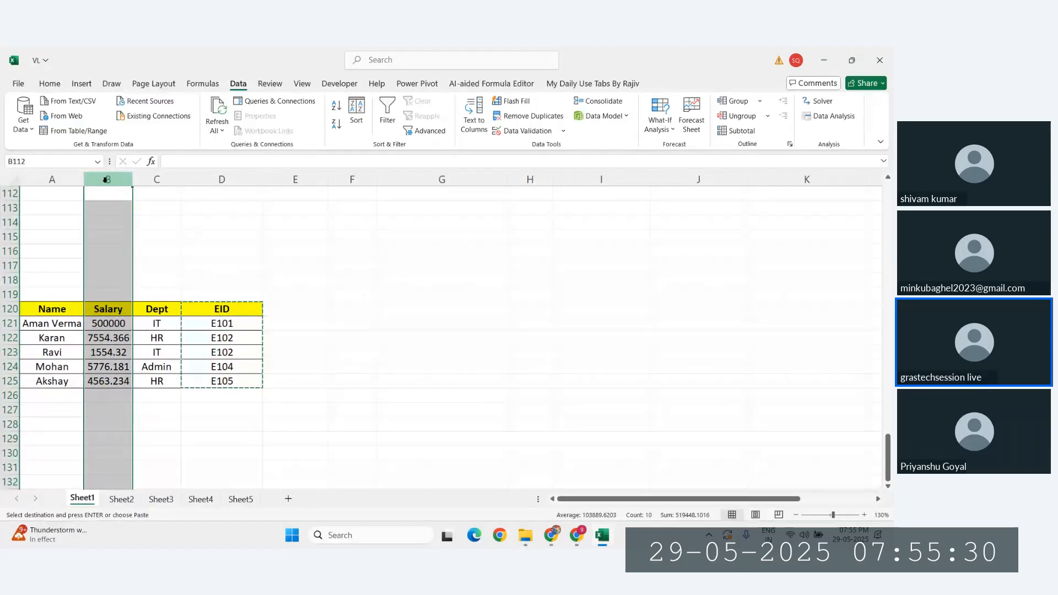
key("ctrl+shift+plus")
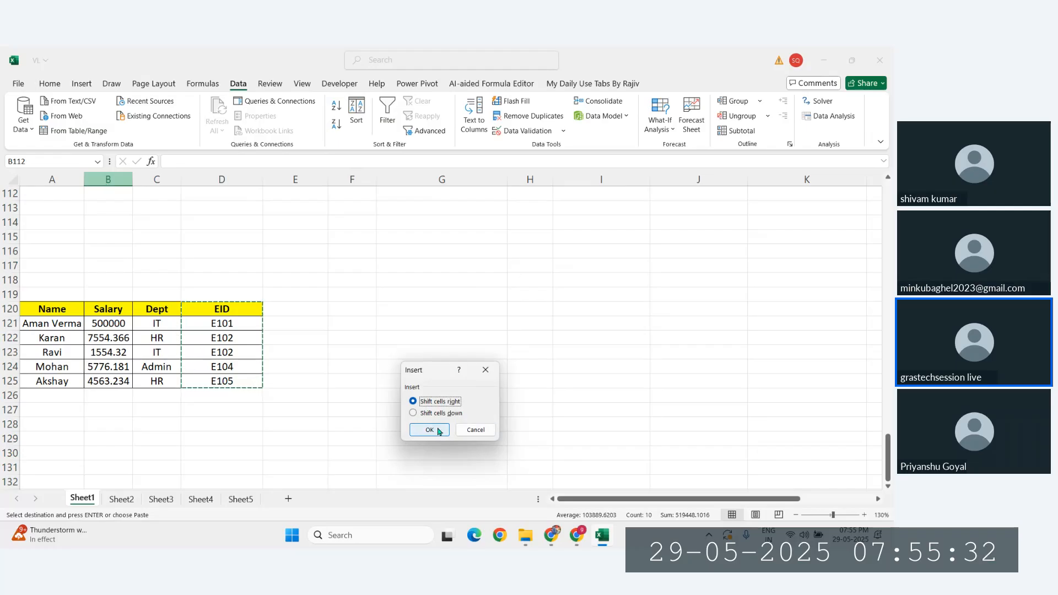
left_click(475, 430)
Insert a blank column before Salary and move the EID column E120:E125 into B120:B125, beside Name
left_click(108, 180)
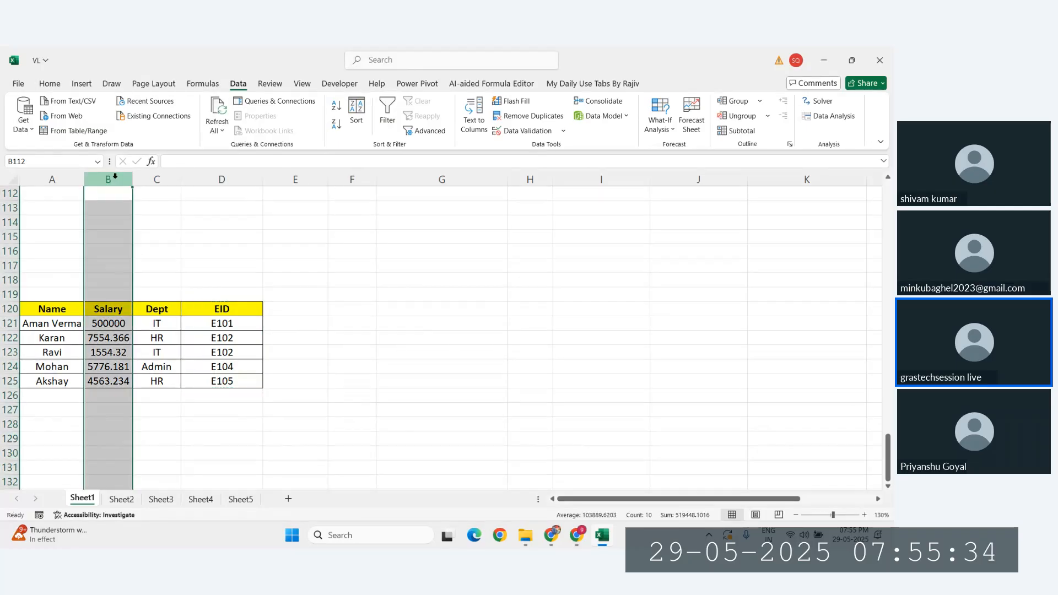
key("ctrl+shift+plus")
left_click_drag(287, 309, 286, 382)
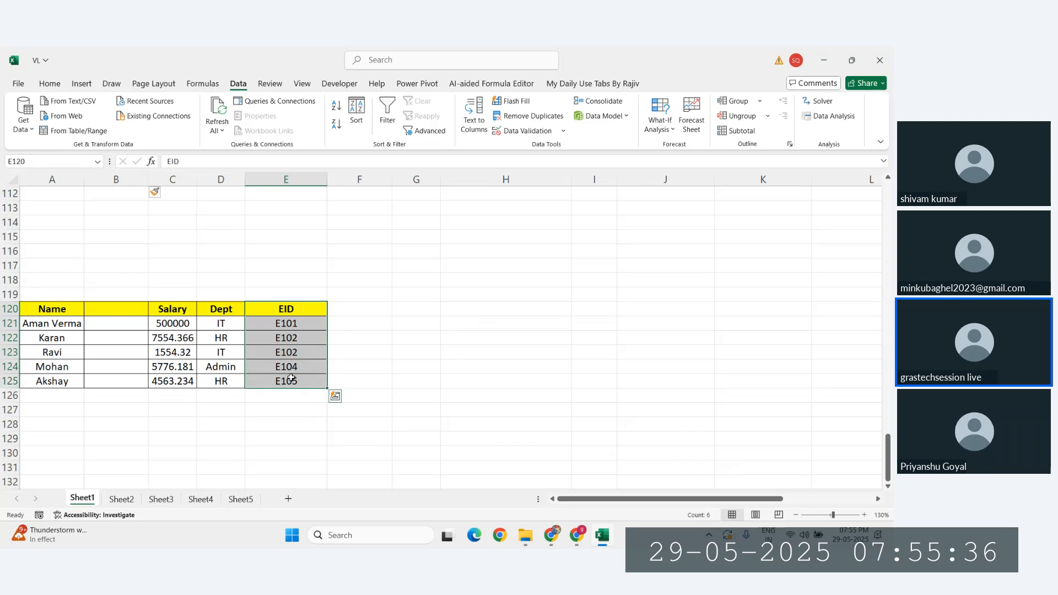
key("ctrl+c")
key("ctrl+v")
left_click(326, 357)
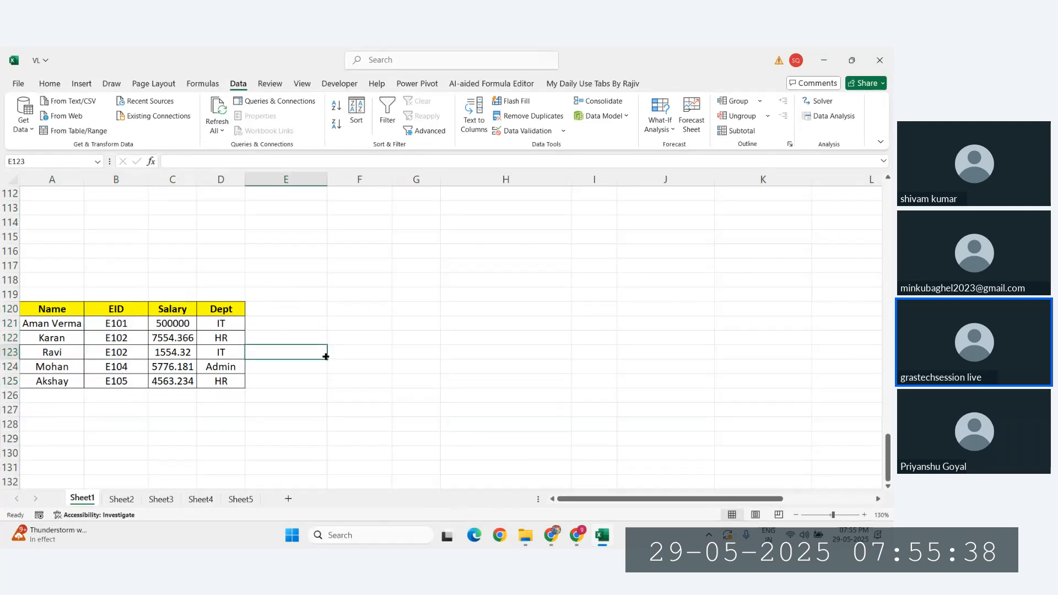
Add the lookup headers Eid in F120 and Name in G120
left_click(363, 309)
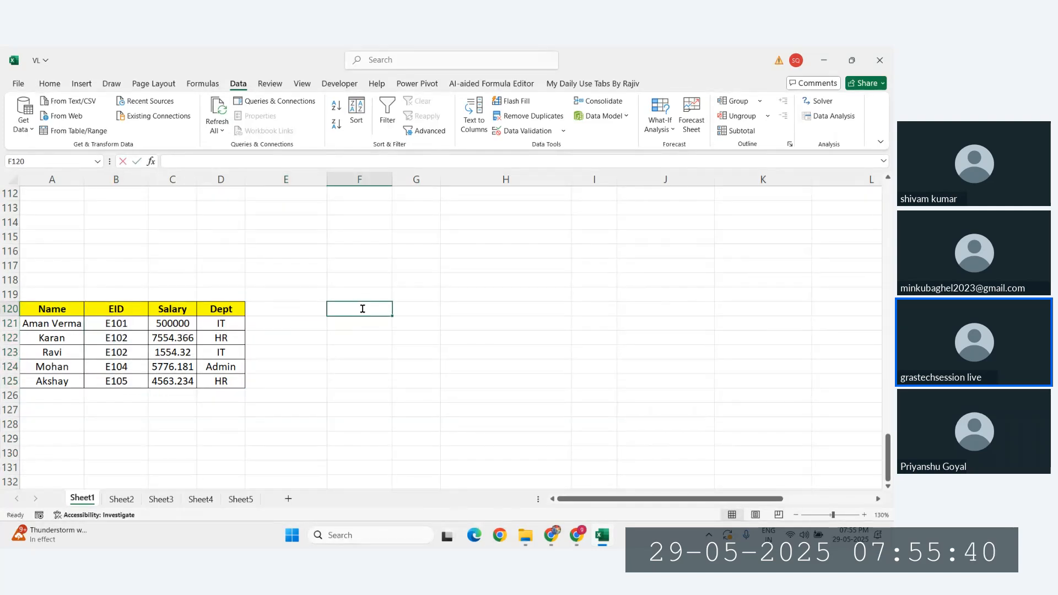
type("EID")
key("Return")
key("Up")
key("Right")
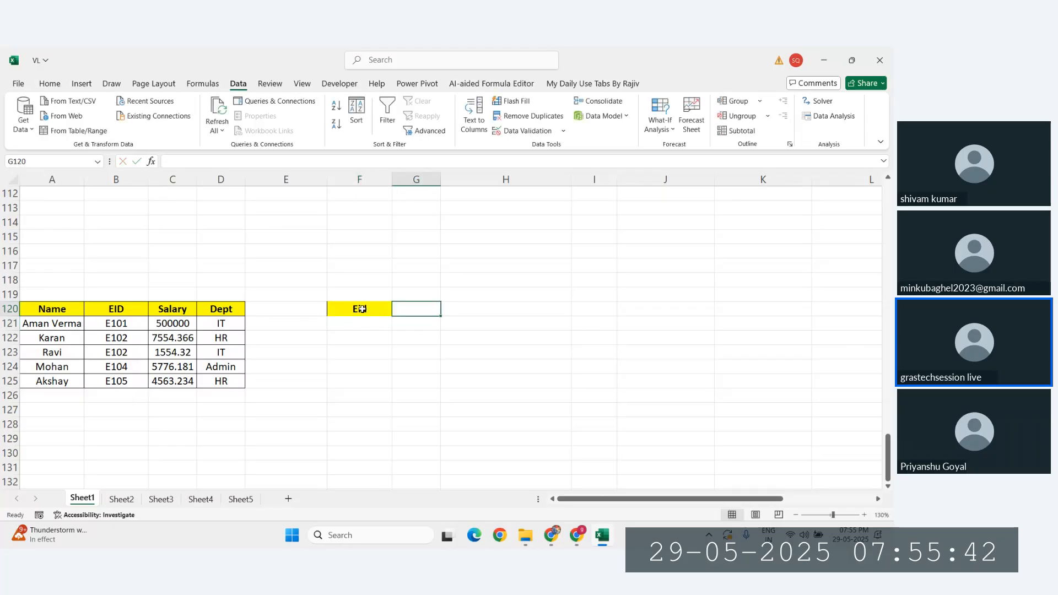
type("Name")
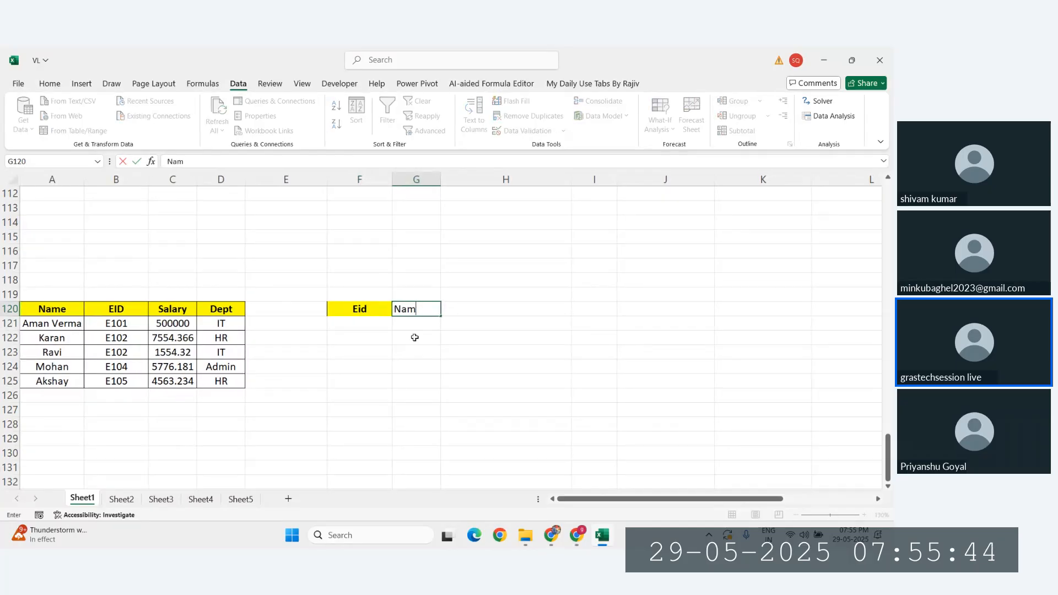
key("Return")
left_click_drag(358, 311, 416, 310)
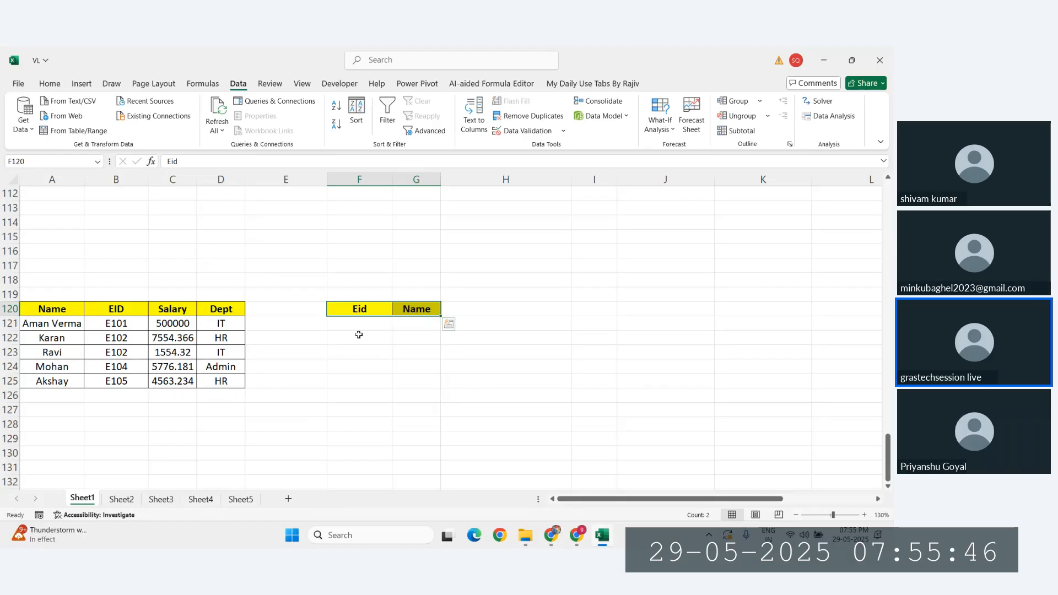
scroll(359, 335, "up", 1)
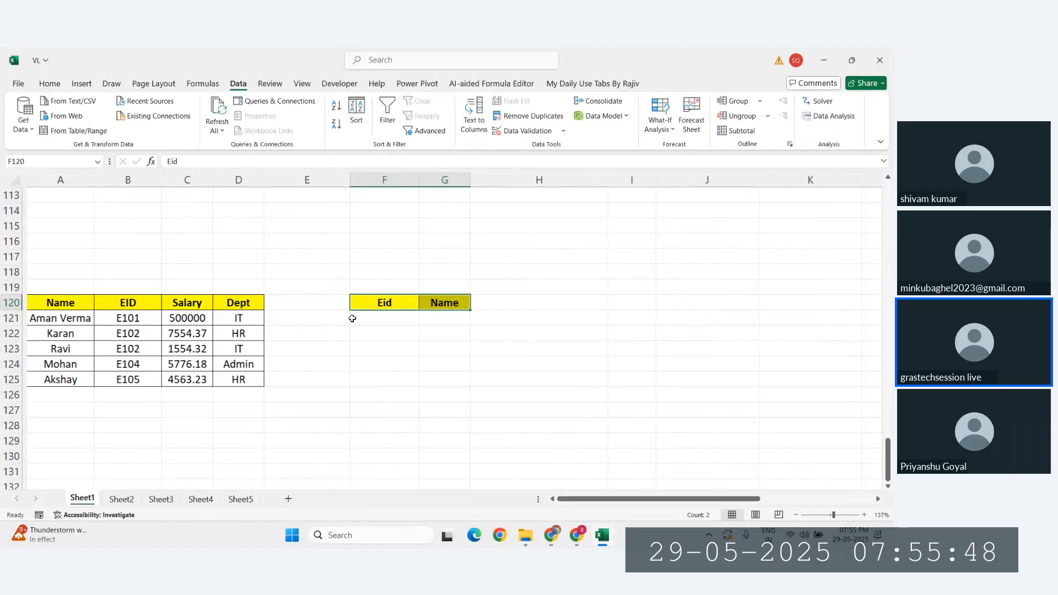
left_click(385, 303)
left_click(445, 304)
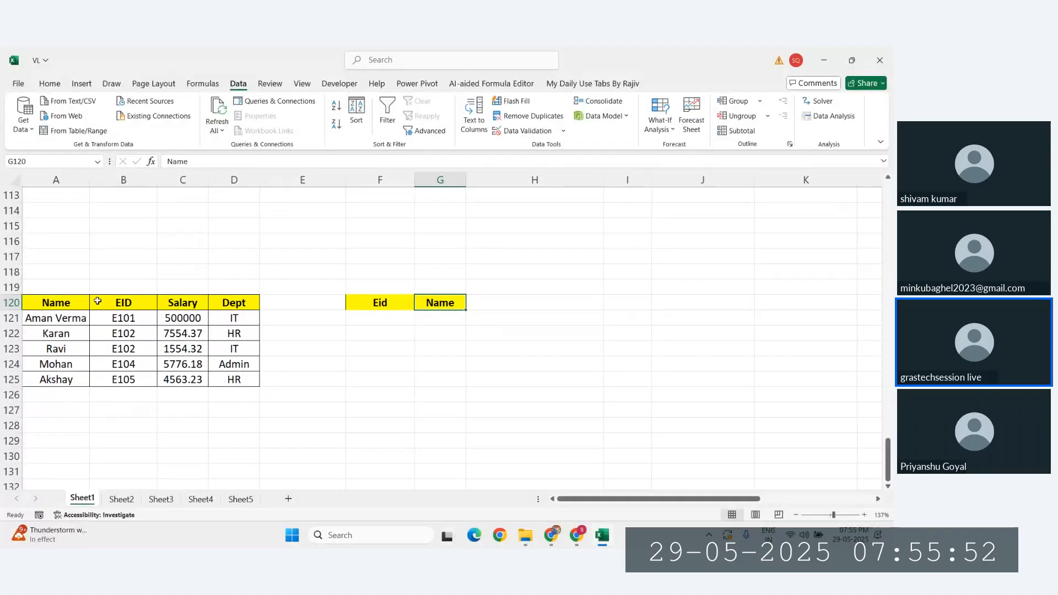
Compare the EID and Name columns of the copied table, and enter the employee ID from B124 as the lookup value in F121
left_click_drag(98, 301, 121, 378)
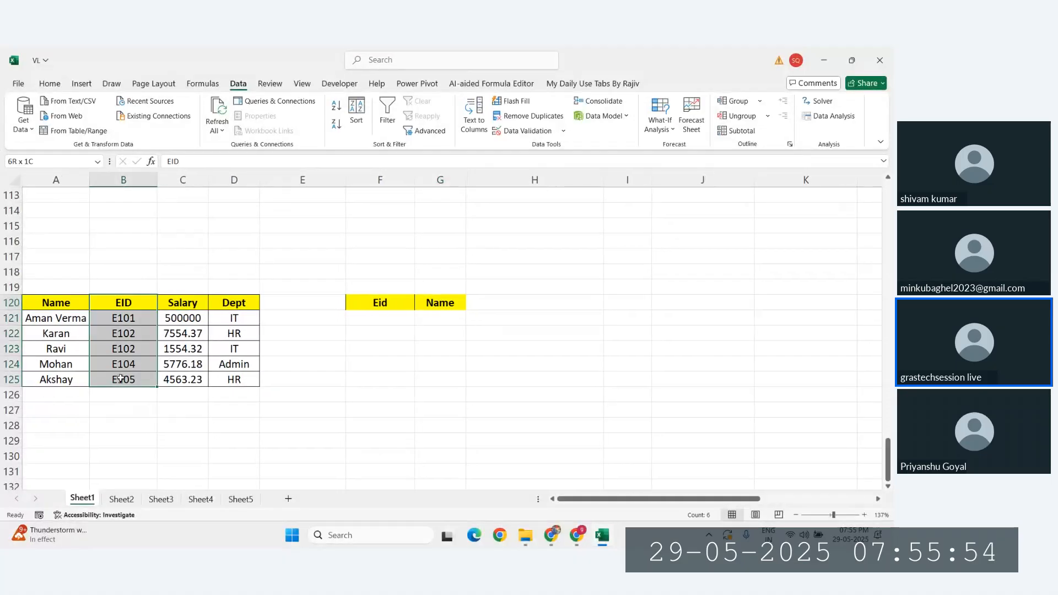
left_click_drag(50, 304, 63, 376)
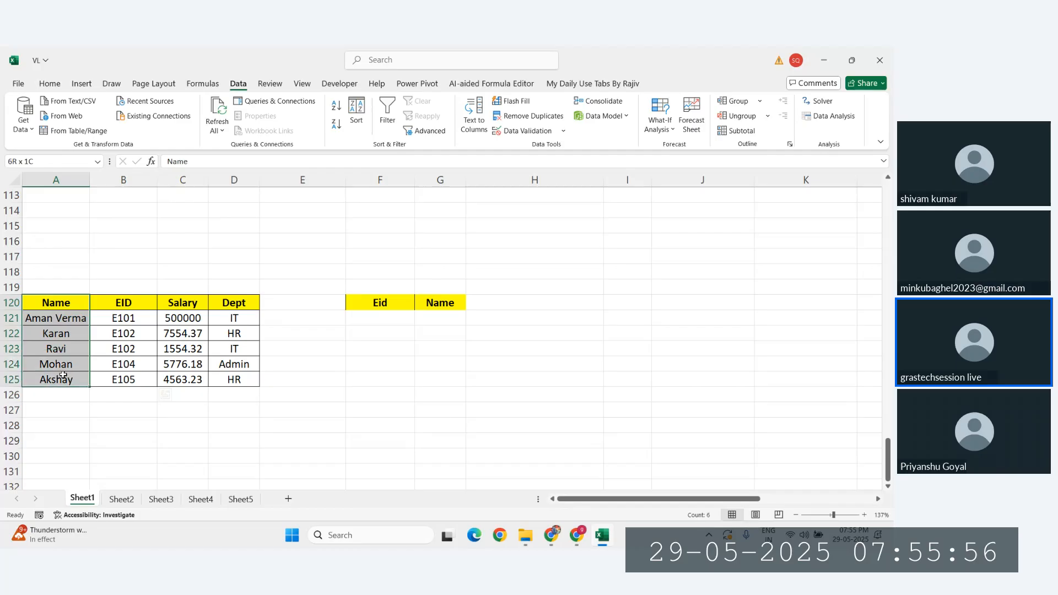
left_click(369, 319)
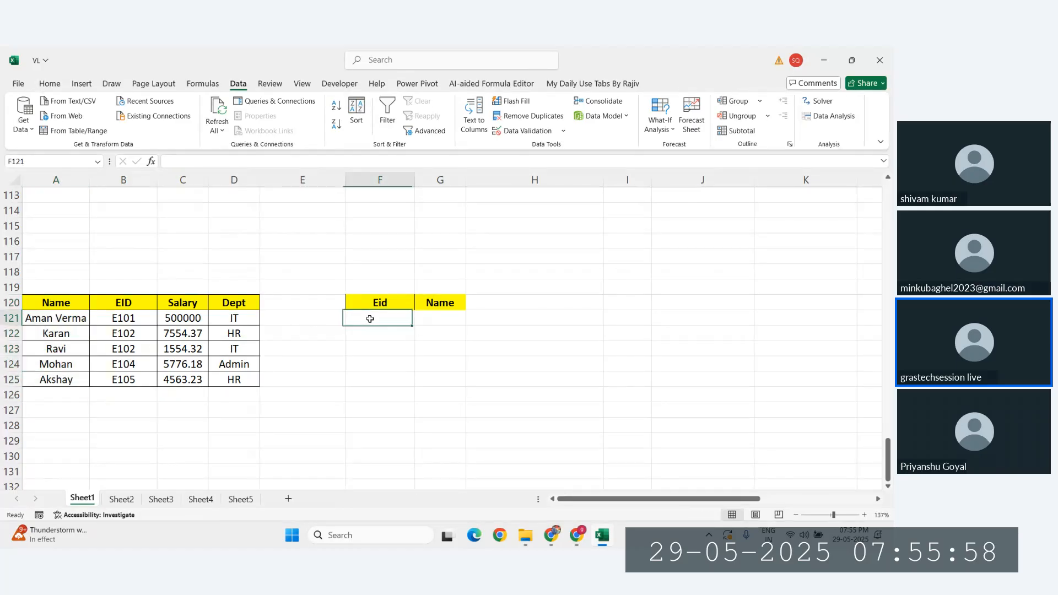
type("E10")
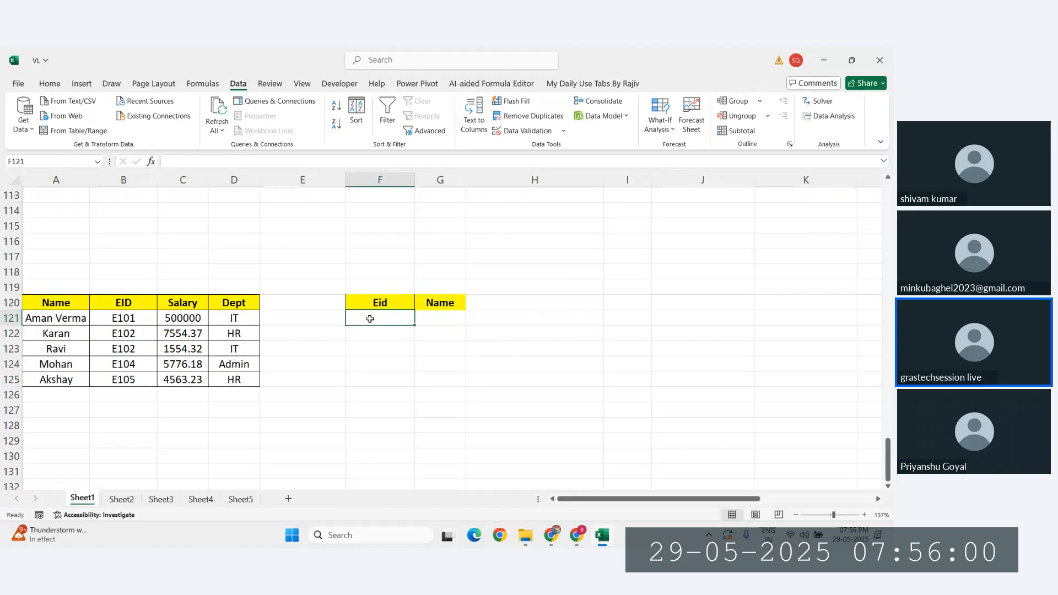
type("4")
key("Return")
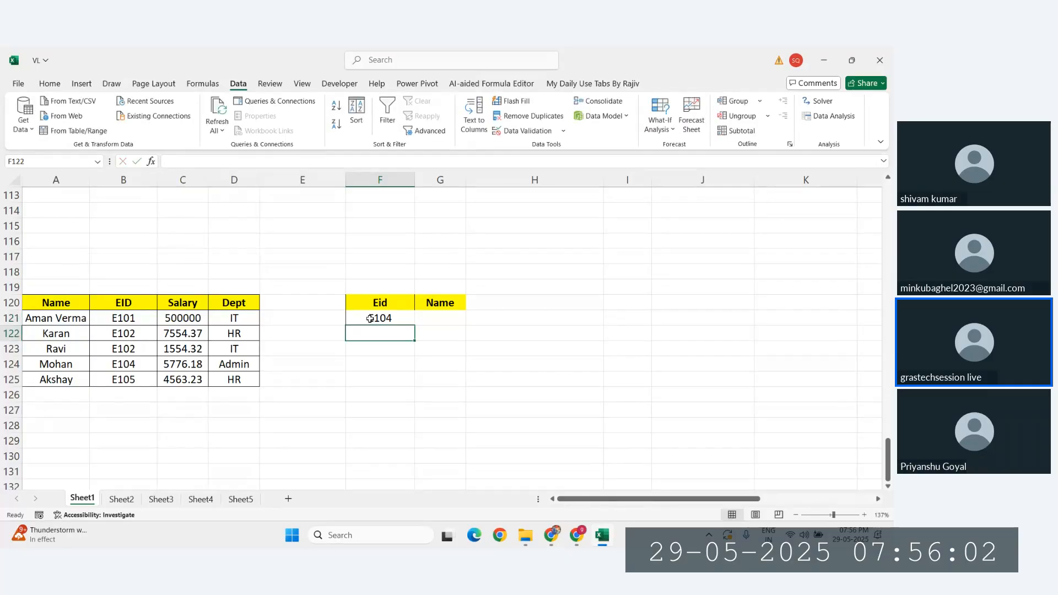
Try to look up the name for the ID in F121 by entering =VLOOKUP(F121,A120:D125,1,0) in G121
key("Up")
key("Right")
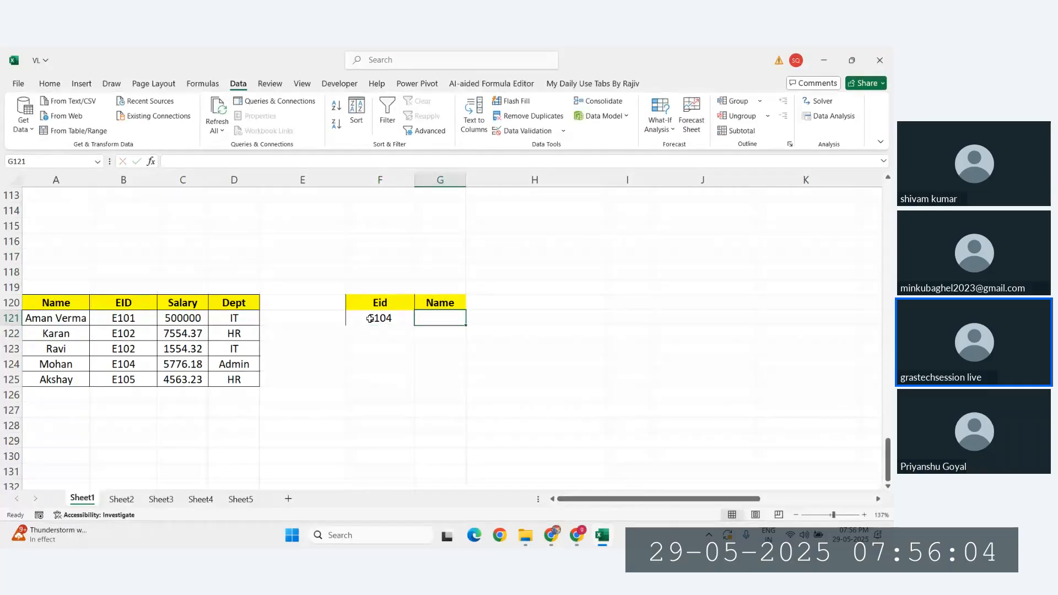
type("vl")
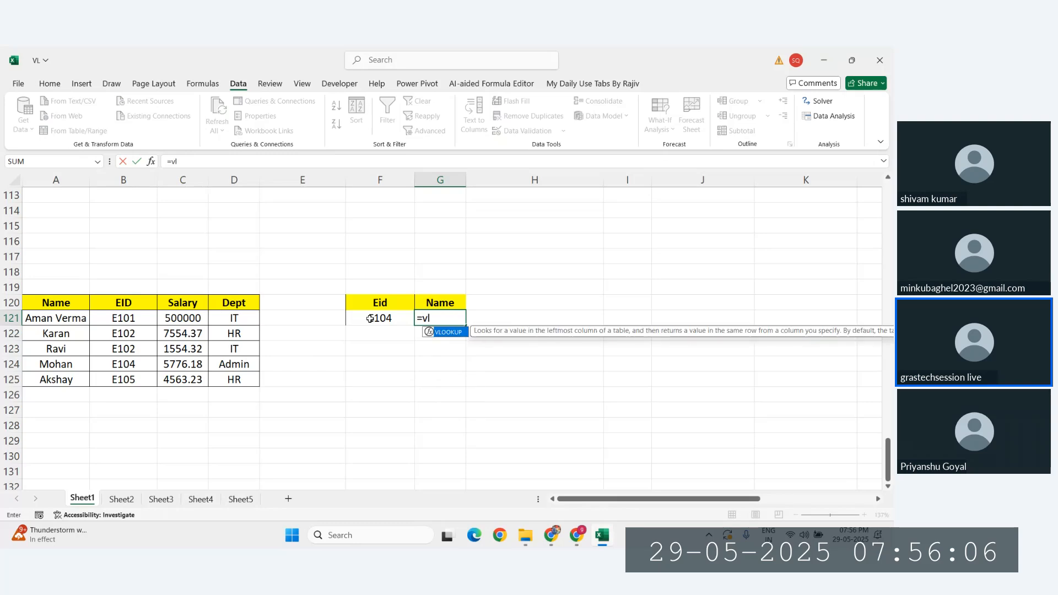
key("Tab")
left_click(384, 321)
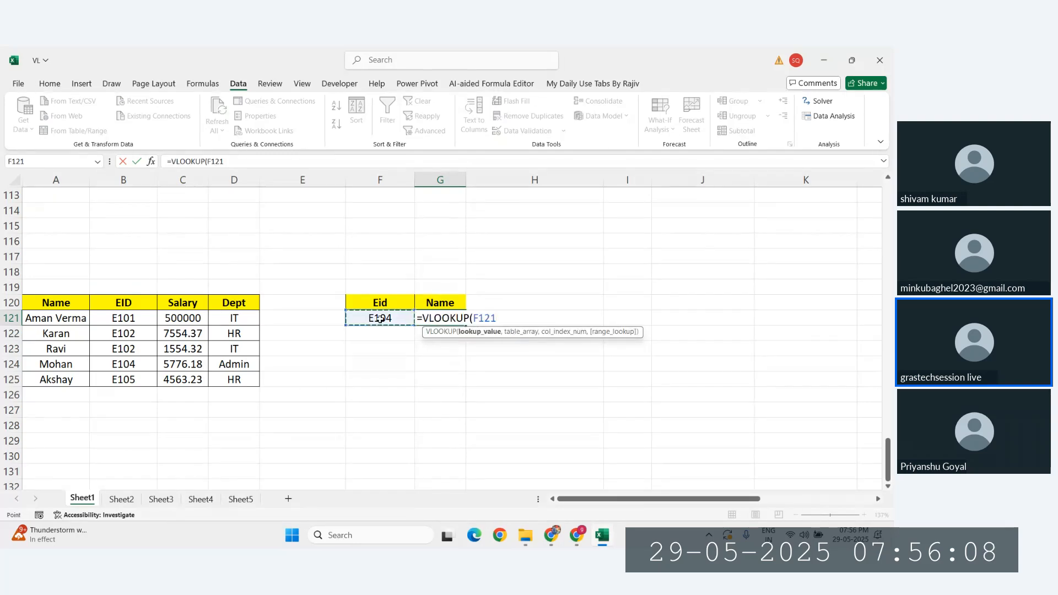
type(",")
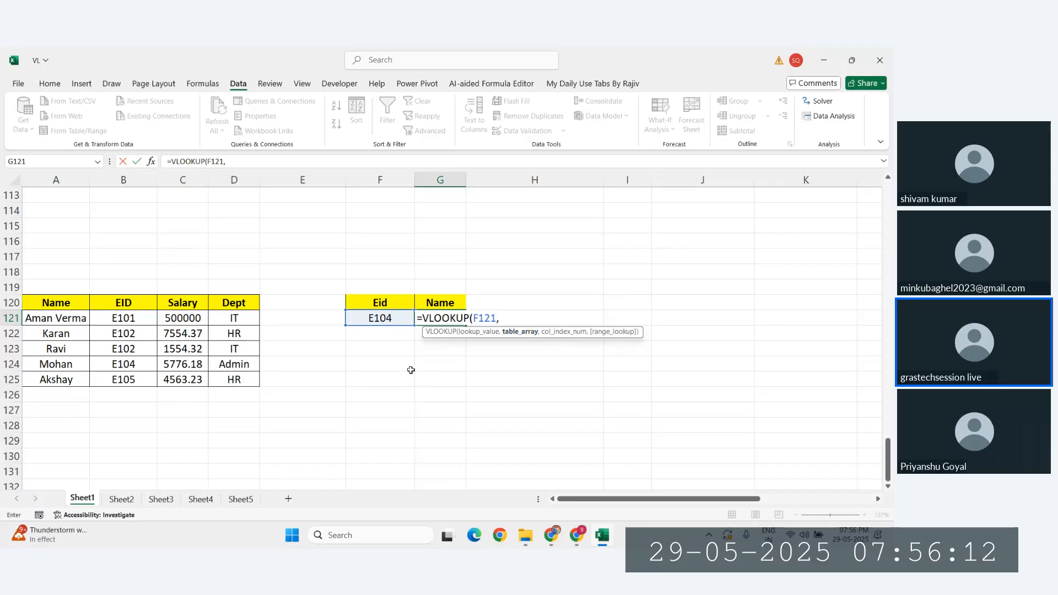
left_click_drag(102, 303, 229, 383)
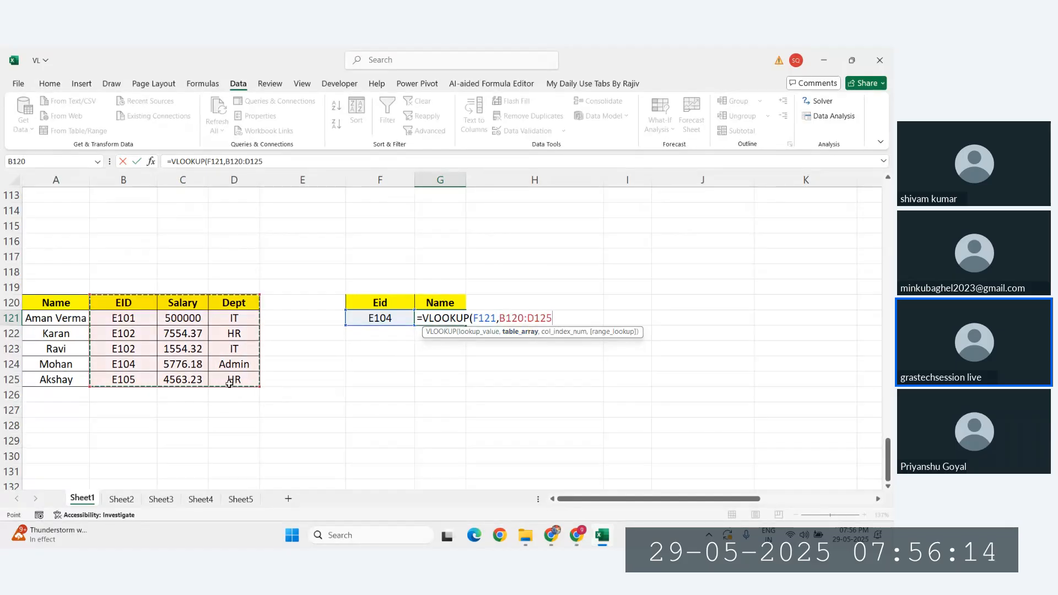
left_click_drag(55, 303, 225, 379)
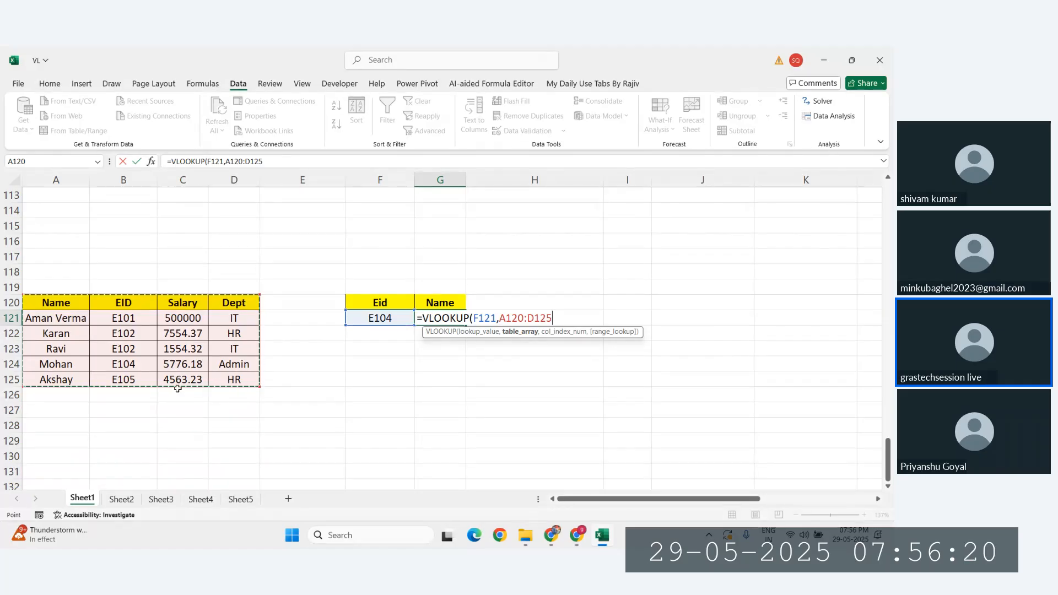
type(",")
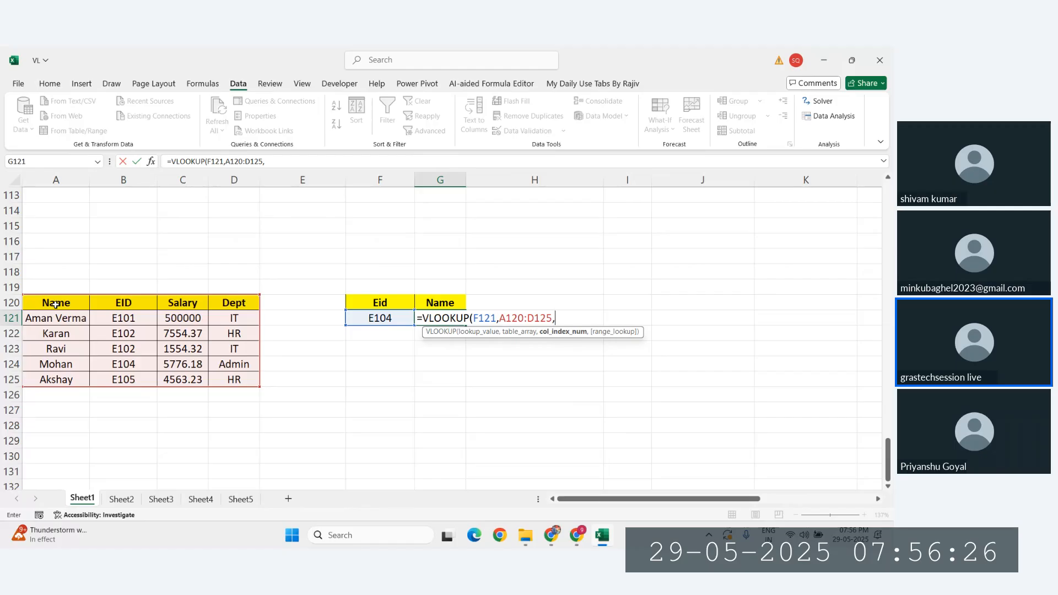
type("1,0")
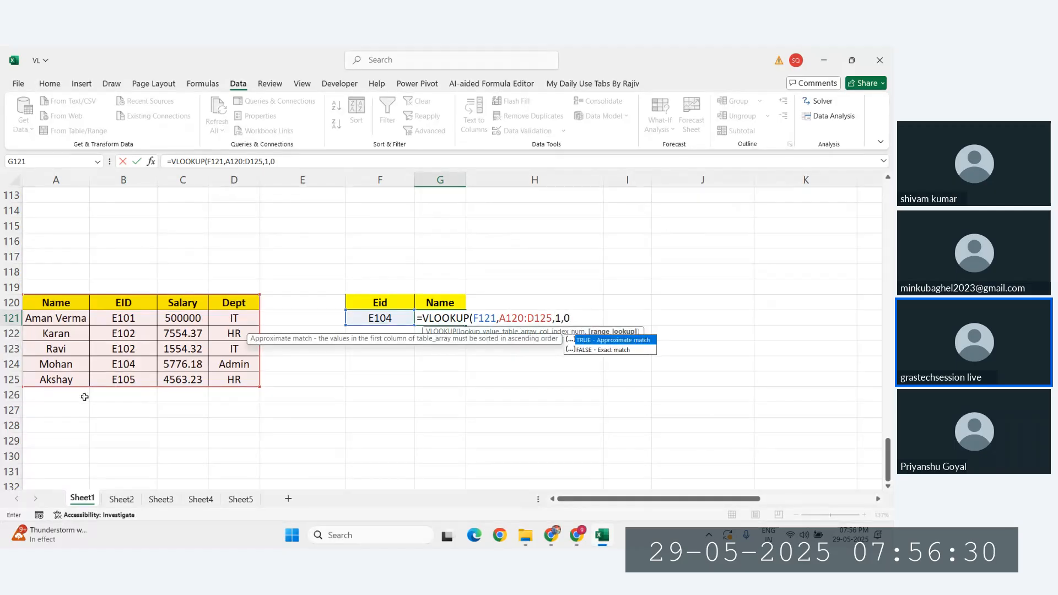
key("Escape")
type(")")
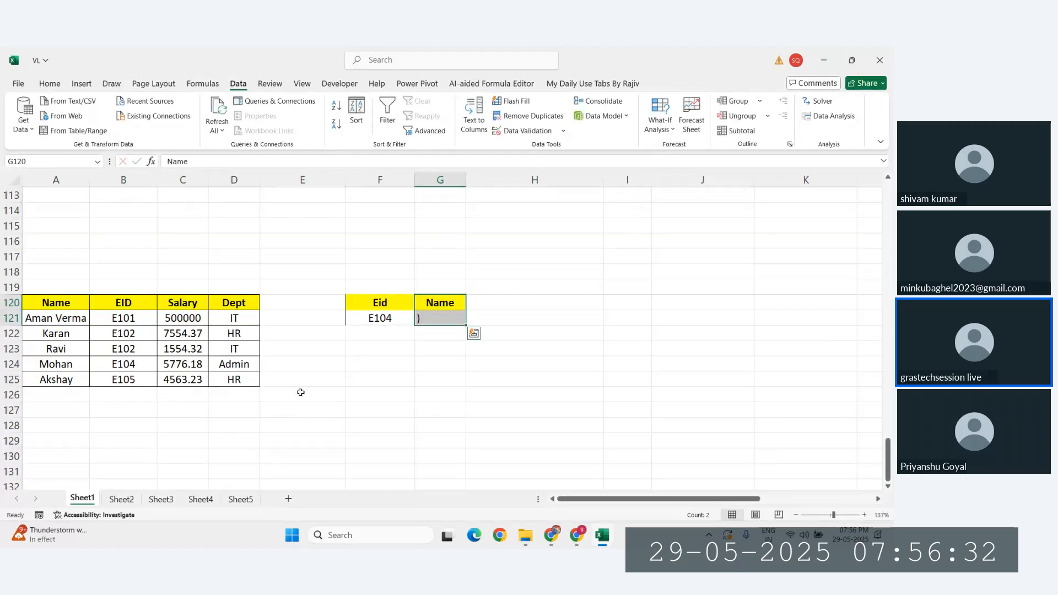
Undo the stray parenthesis entry in G121 to restore the VLOOKUP formula
left_click(435, 379)
left_click(435, 316)
key("Delete")
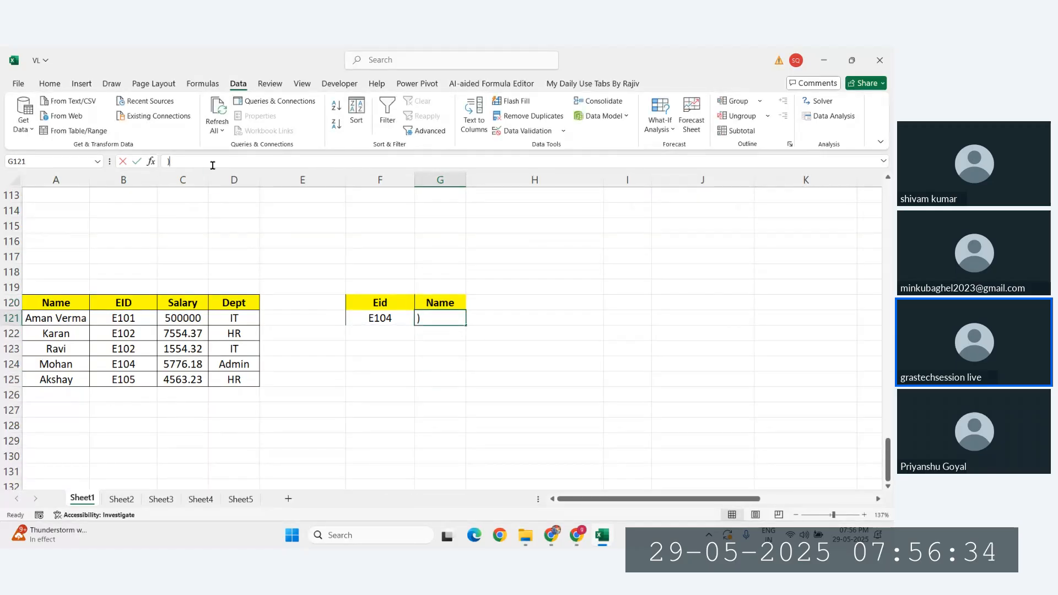
left_click(213, 165)
left_click(375, 363)
left_click(432, 318)
key("ctrl+z")
key("ctrl+z")
left_click(446, 379)
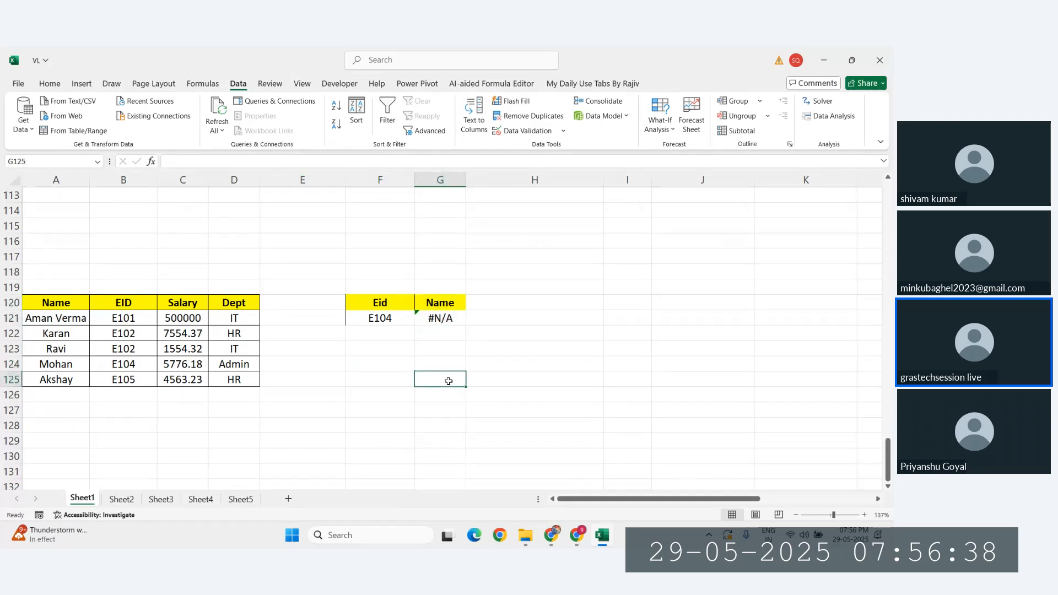
Inspect the VLOOKUP formula in G121 and compare the lookup ID in F121 with the matching EID and Name in row 124
left_click(441, 319)
double_click(441, 319)
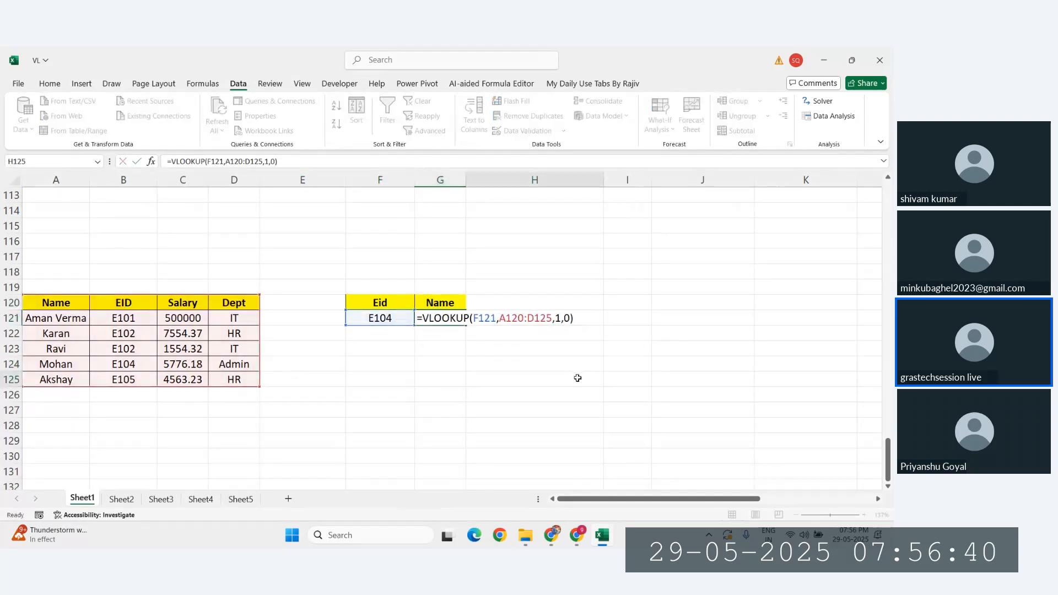
left_click(479, 379)
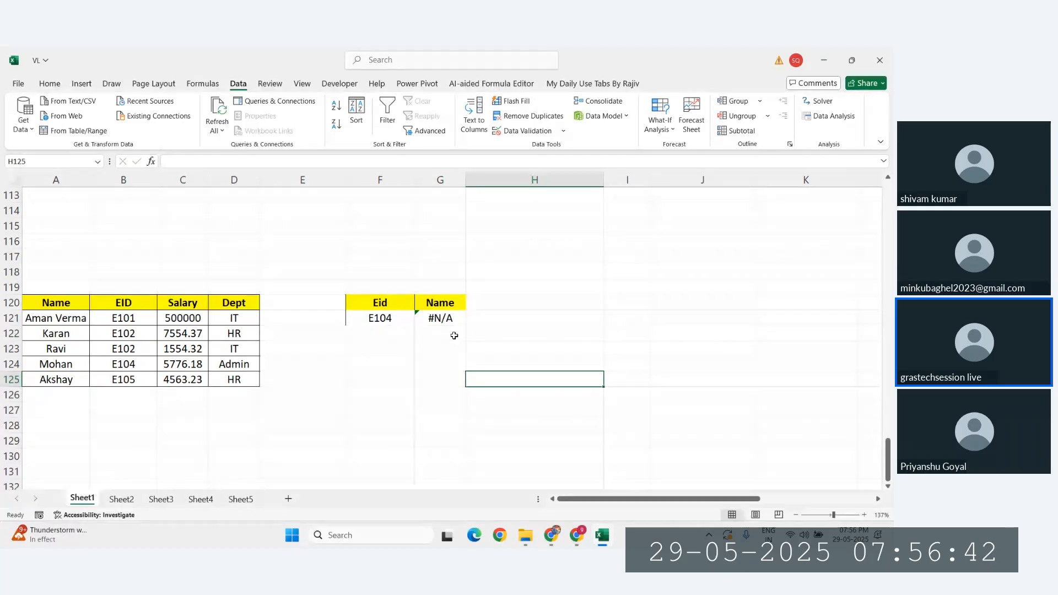
scroll(390, 320, "left", 1)
left_click(132, 364)
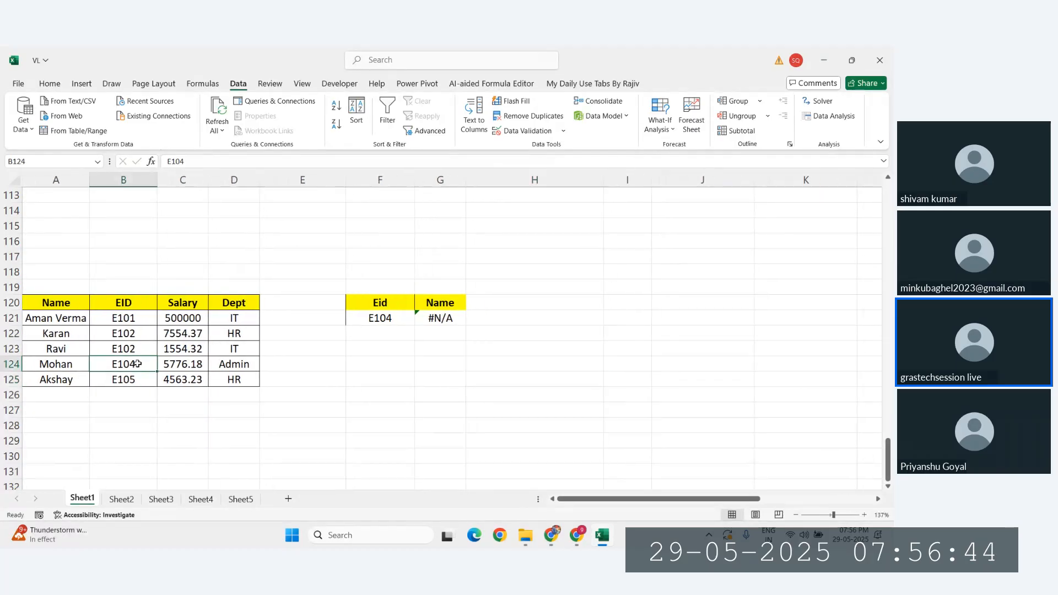
key("Left")
left_click(372, 322)
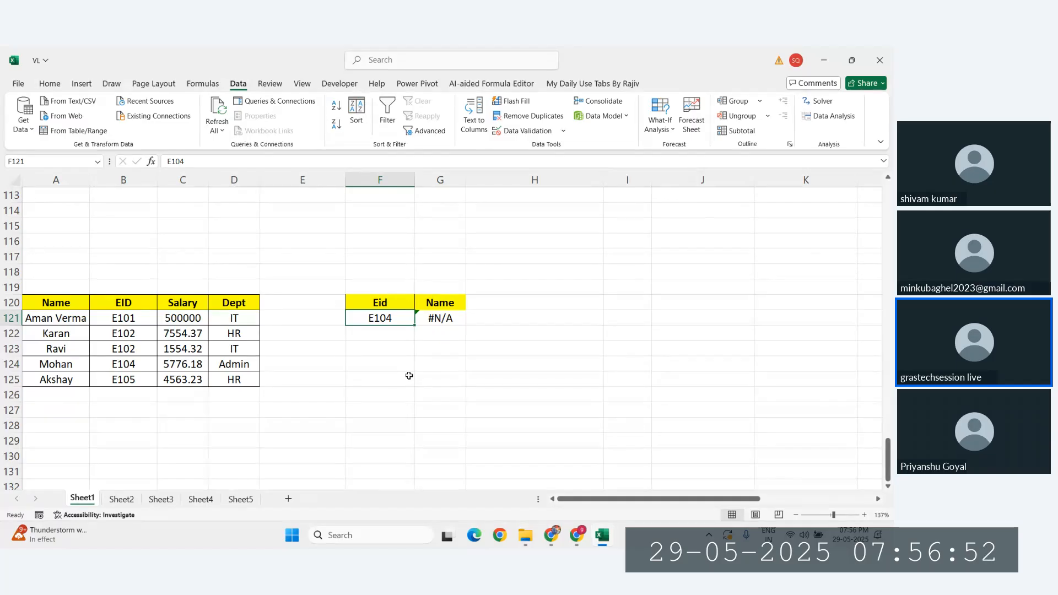
Examine the EID column's position relative to the Name, Salary and Dept columns and compare it with the lookup in G121
left_click_drag(133, 306, 135, 380)
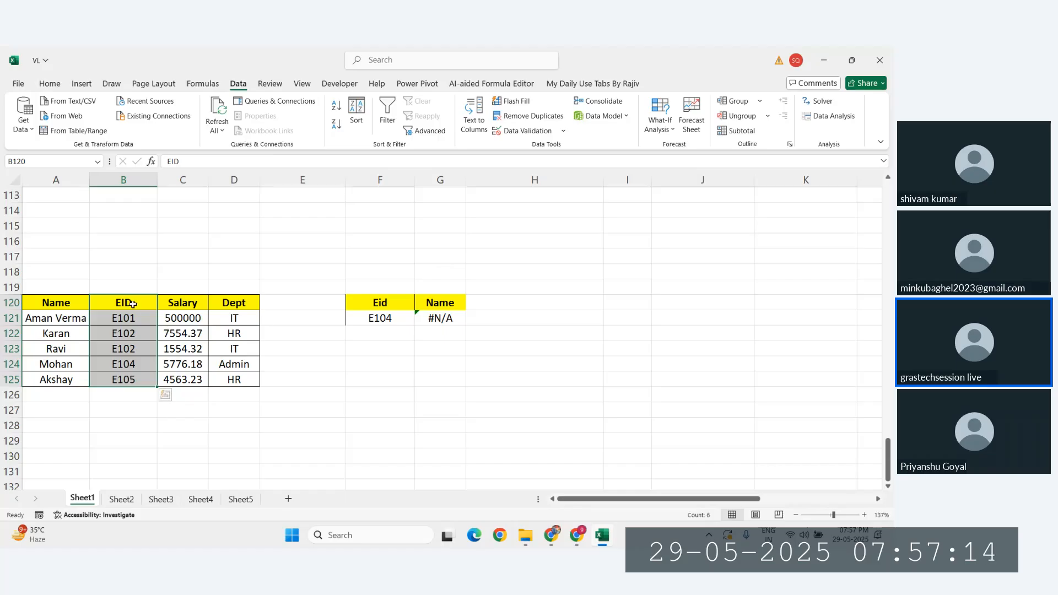
left_click(378, 305)
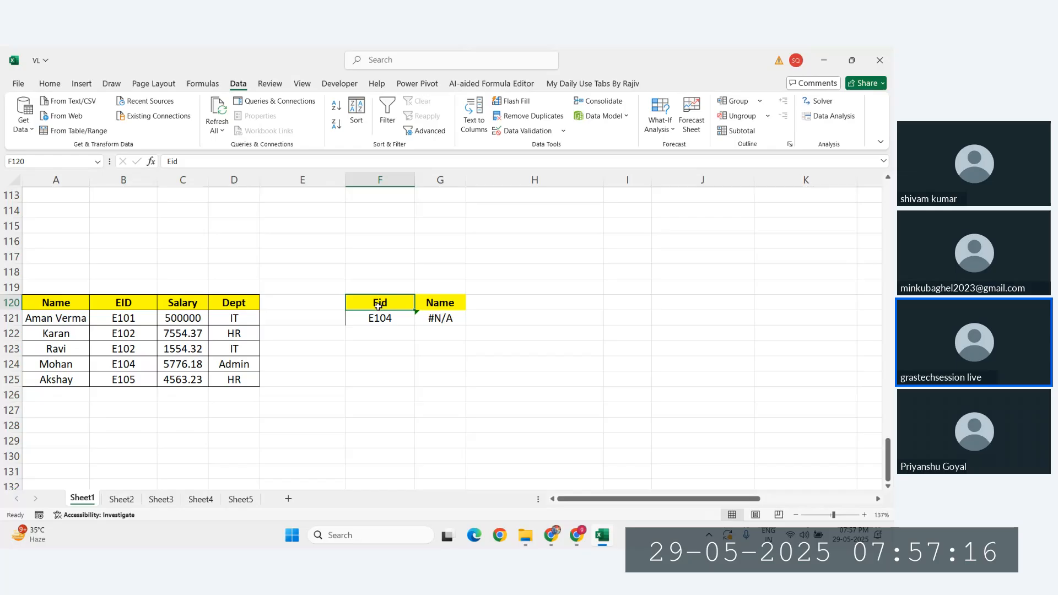
left_click_drag(118, 301, 585, 385)
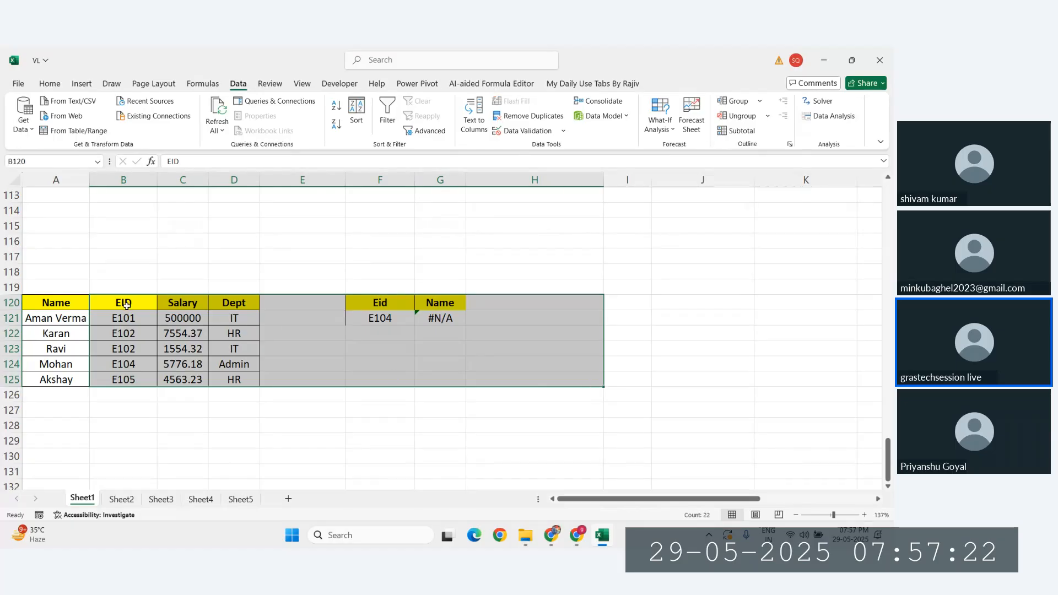
left_click_drag(126, 305, 25, 375)
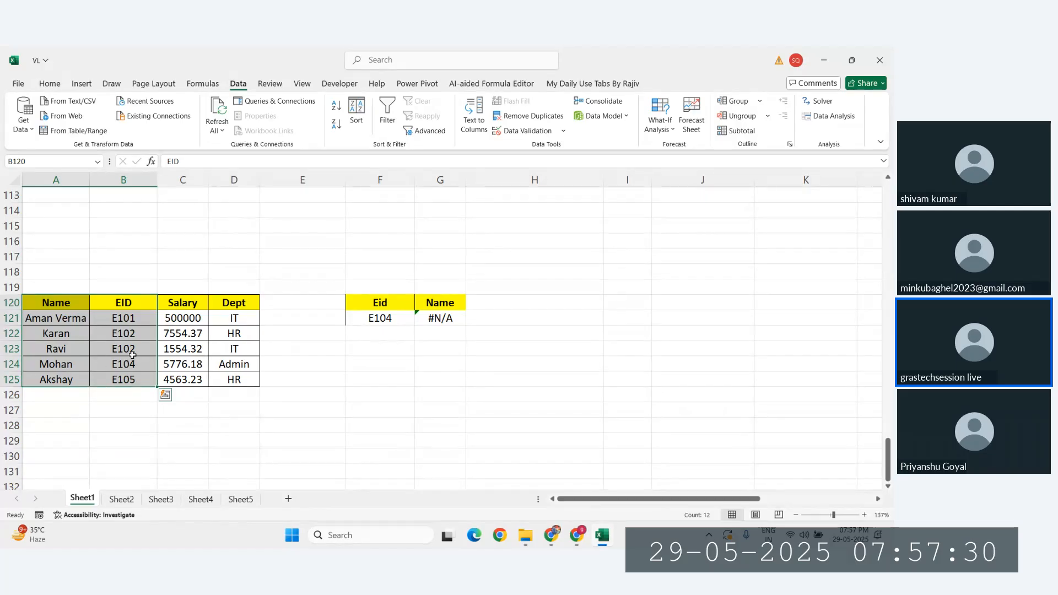
left_click(120, 302)
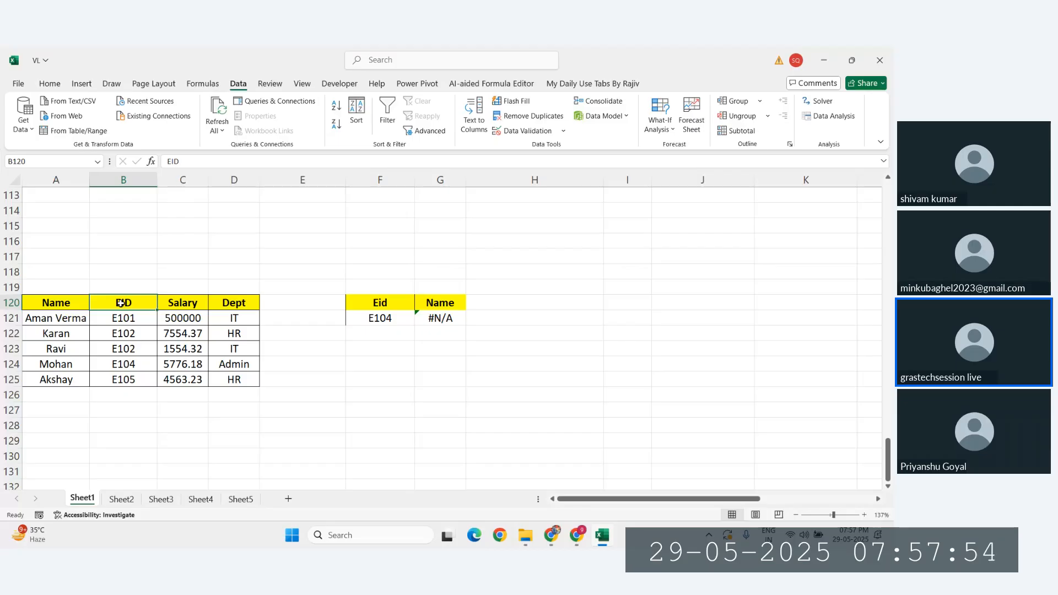
left_click(425, 319)
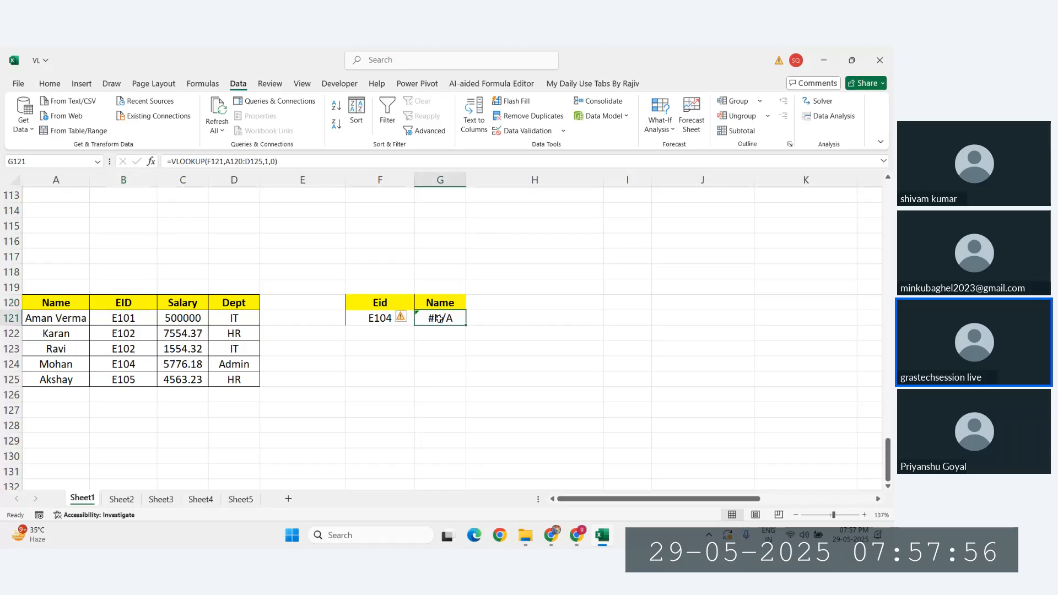
left_click_drag(124, 303, 252, 384)
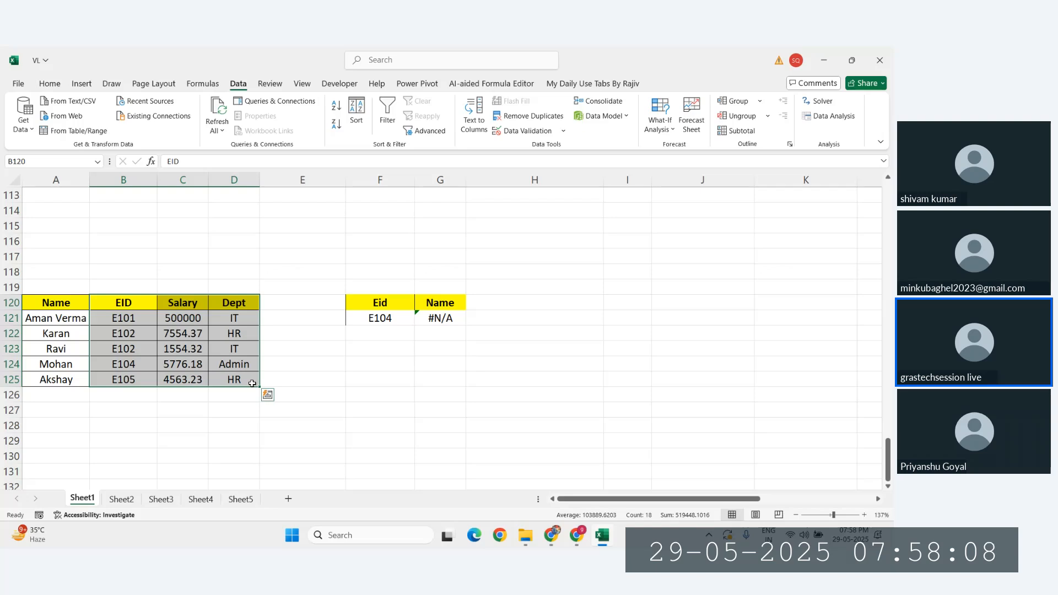
left_click(449, 314)
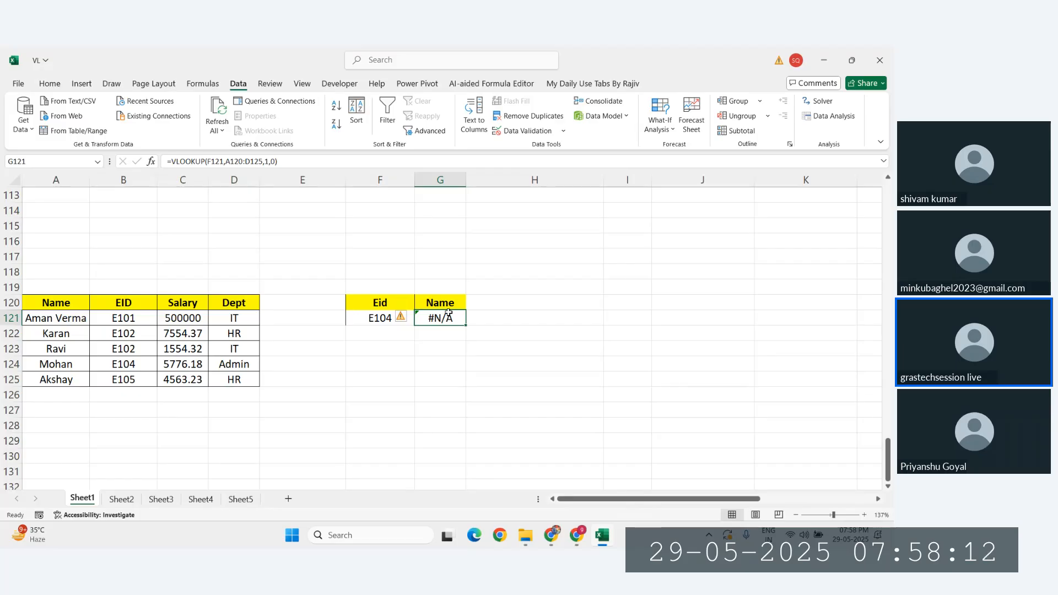
left_click(347, 383)
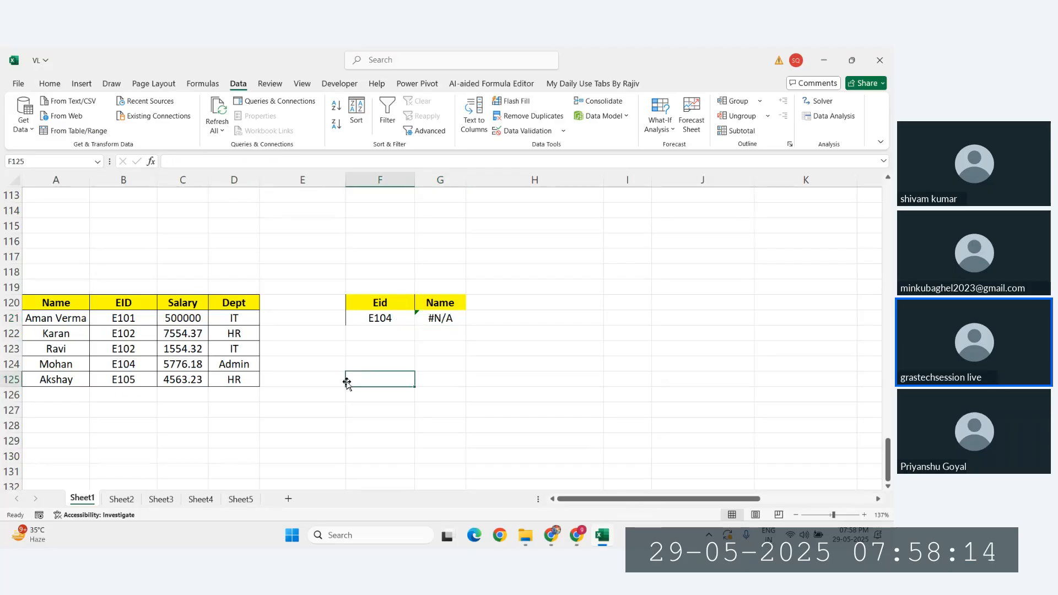
Try changing the table array of the VLOOKUP in G121 to A120:B125, and discard the edit
left_click(442, 316)
double_click(442, 315)
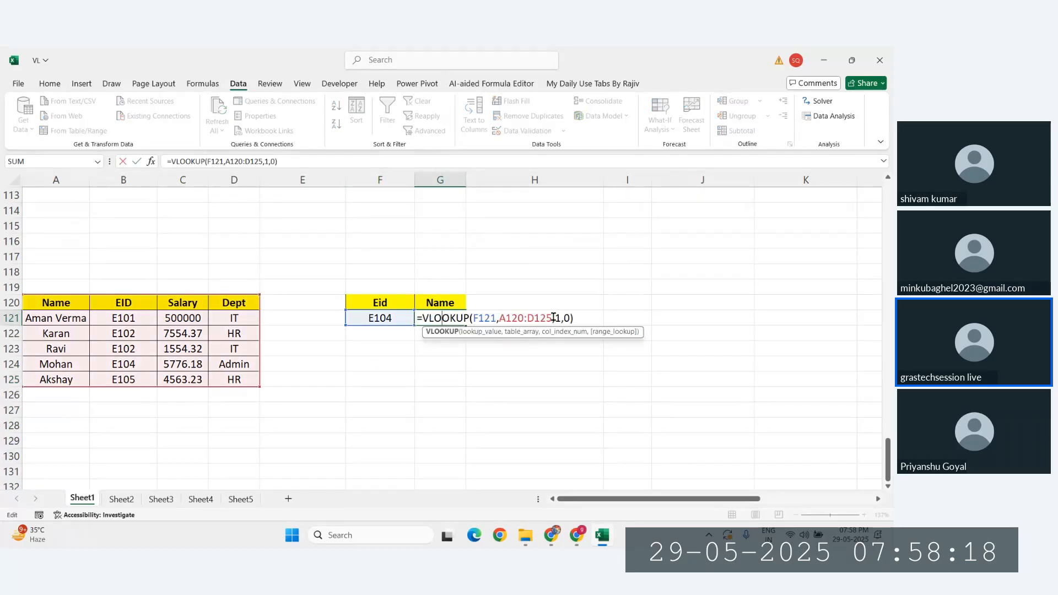
left_click_drag(554, 318, 499, 318)
key("BackSpace")
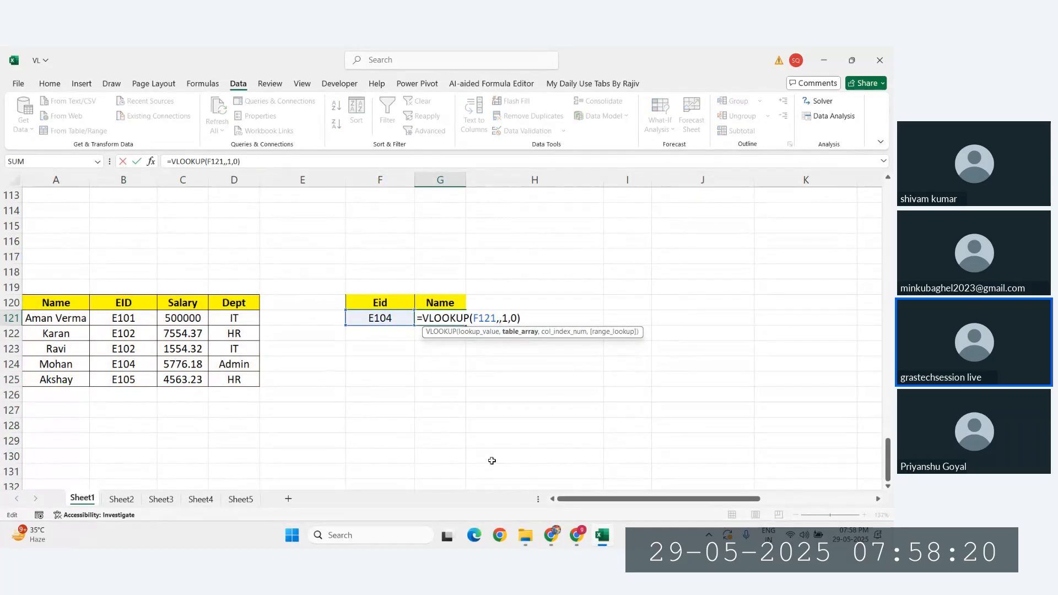
left_click_drag(55, 305, 133, 377)
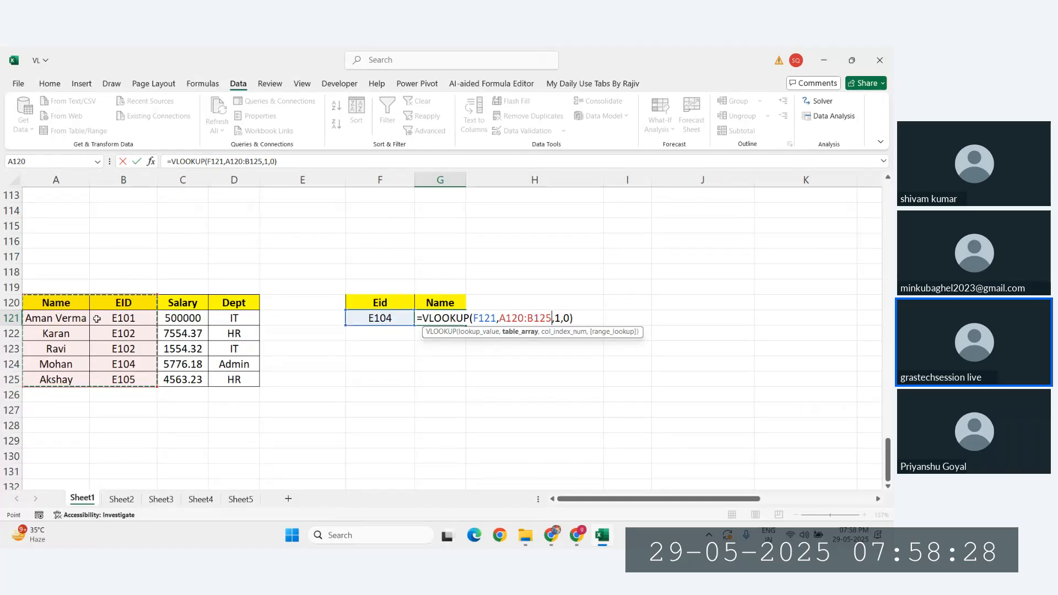
key("Escape")
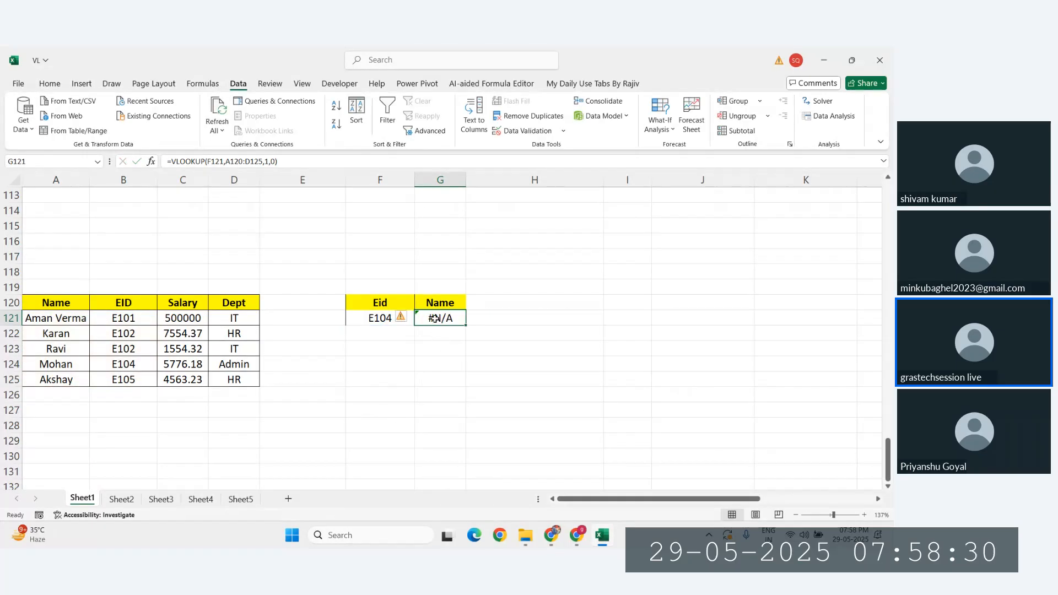
Try Salary as the lookup header in G120, and replace it with Dept
double_click(464, 320)
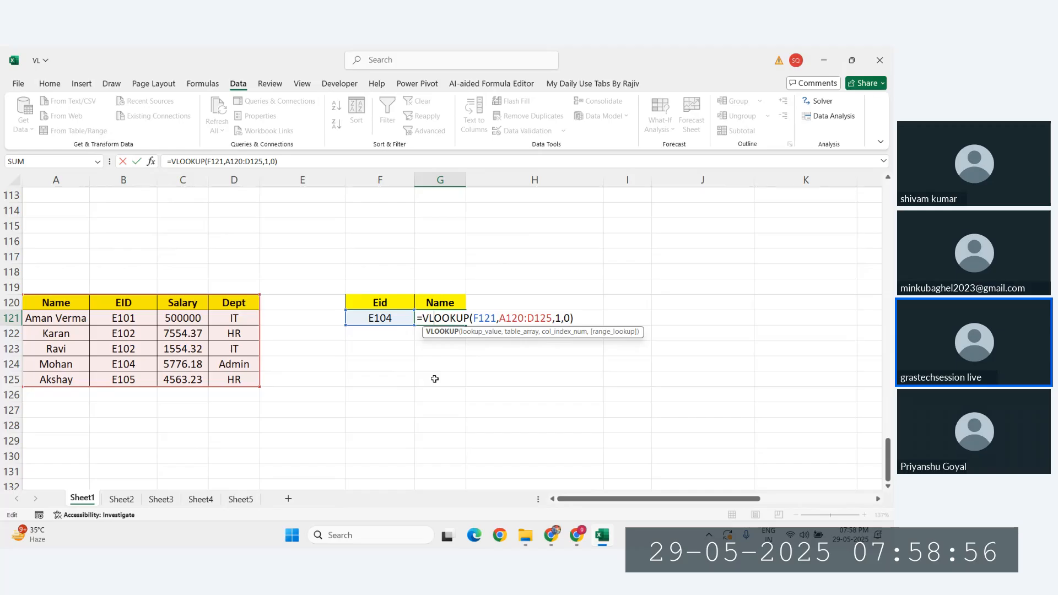
left_click(299, 424)
left_click(439, 302)
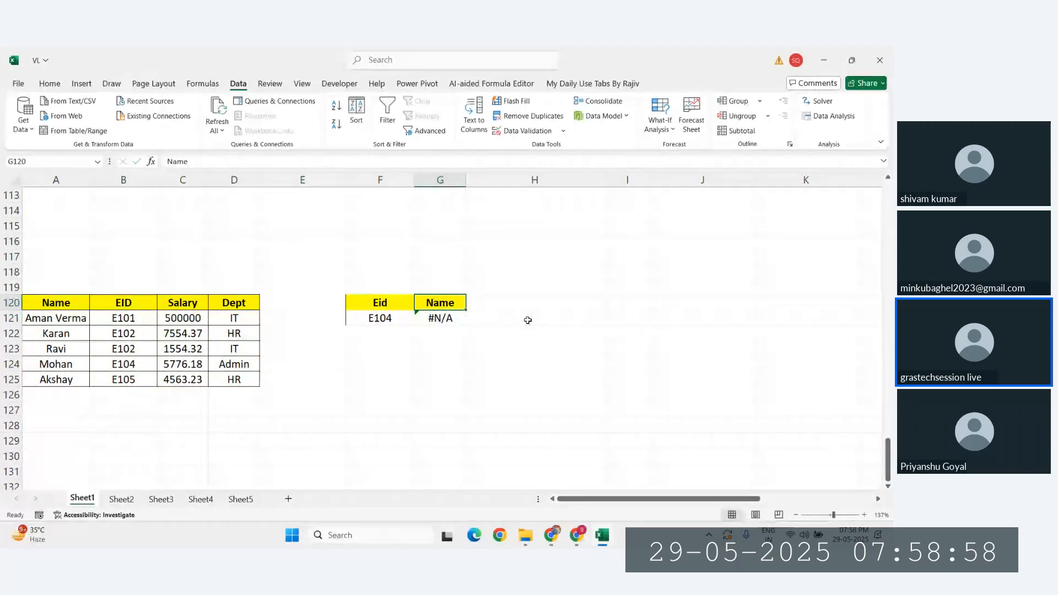
type("S")
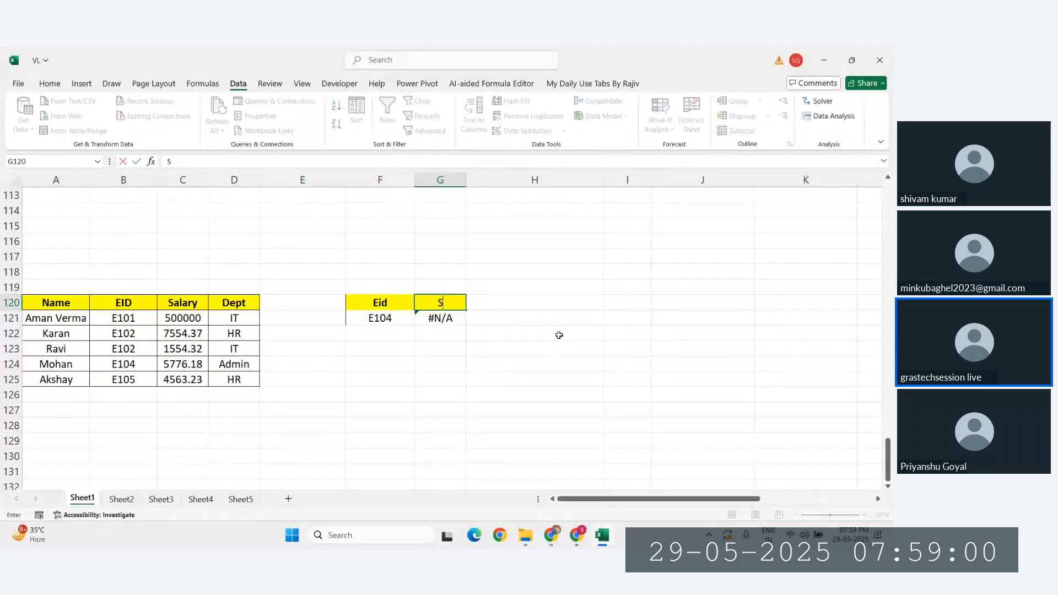
type("alary")
key("Return")
key("Up")
type("De")
key("Return")
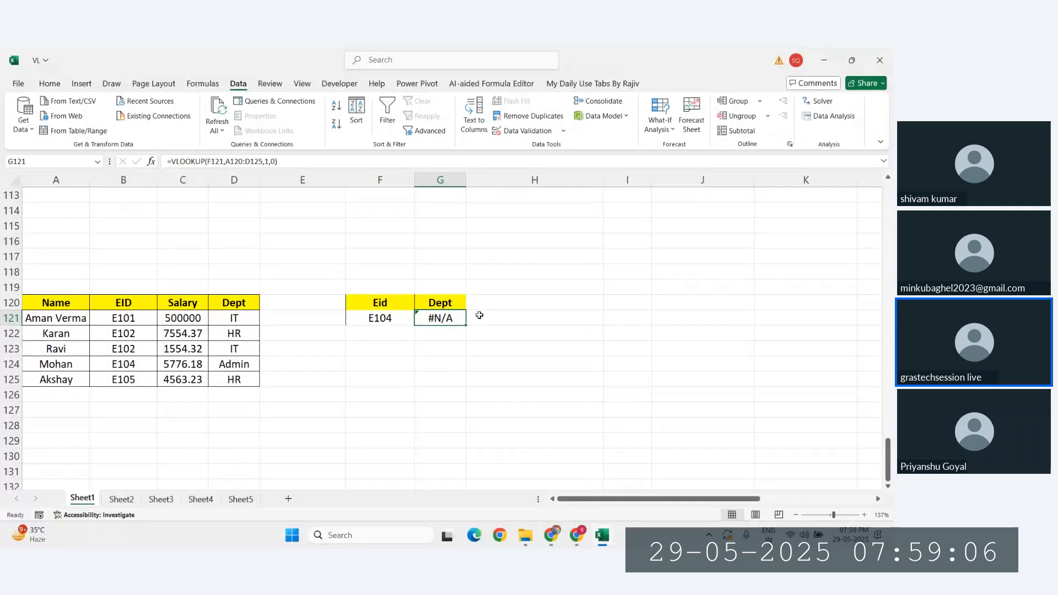
Look up the Dept for the ID in F121 by entering =VLOOKUP(F121,B120:D125,3,0) in G121
left_click(431, 320)
type("=vl")
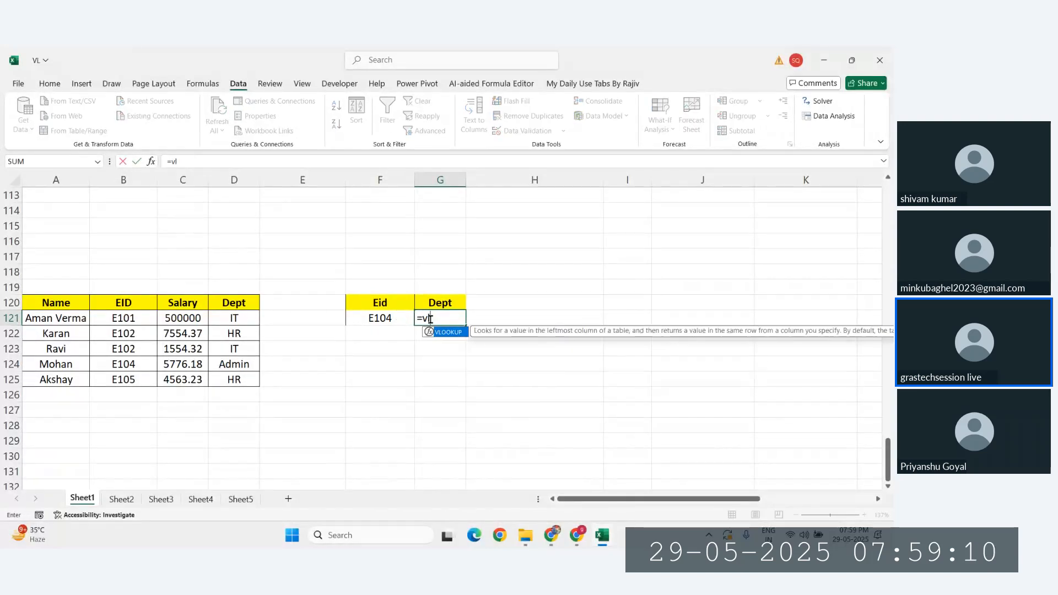
key("Tab")
left_click(390, 320)
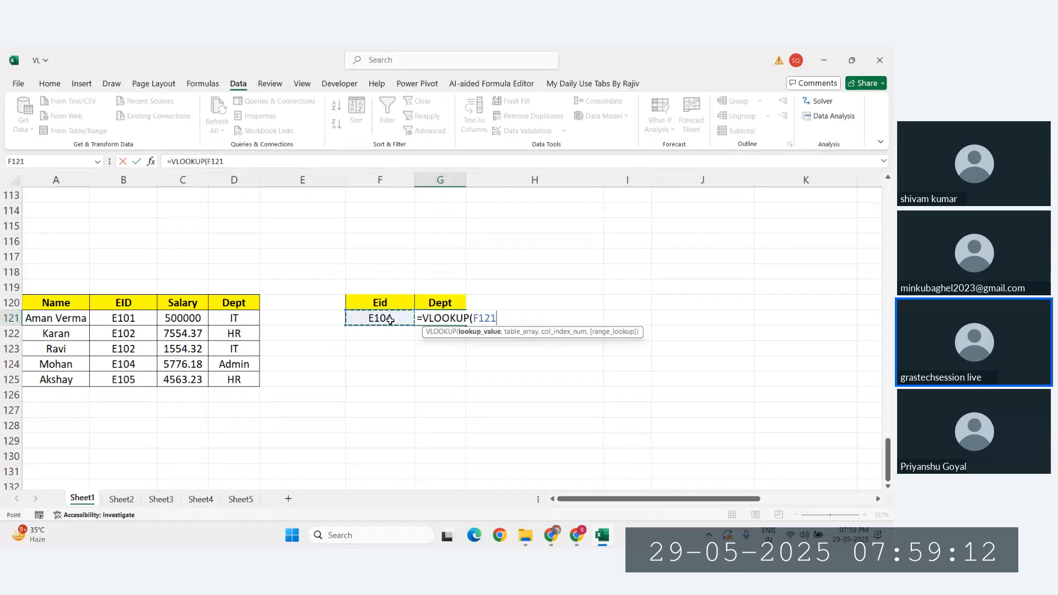
type(",")
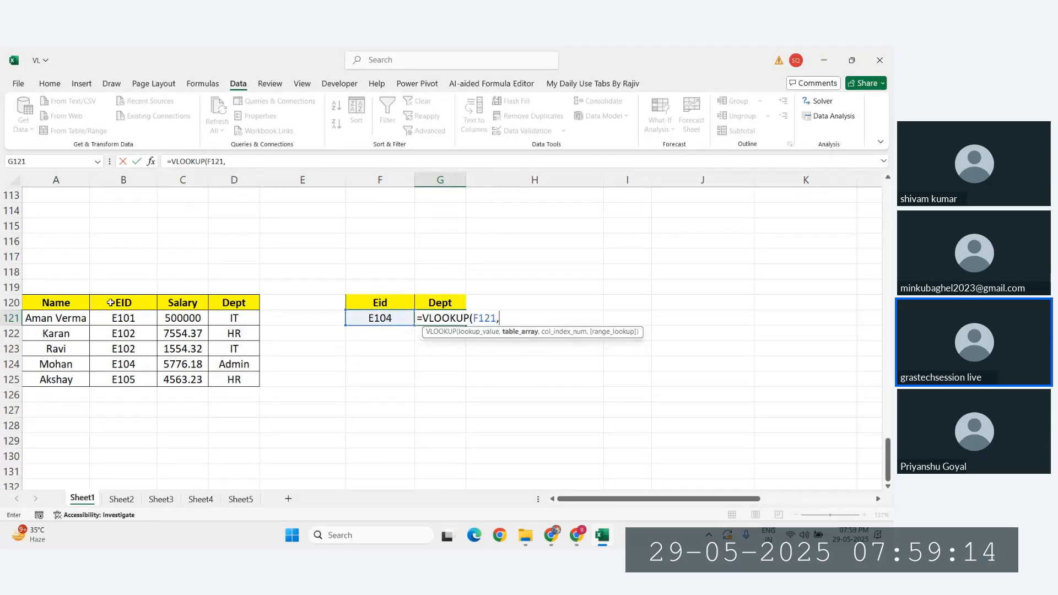
left_click(51, 301)
left_click_drag(51, 301, 229, 384)
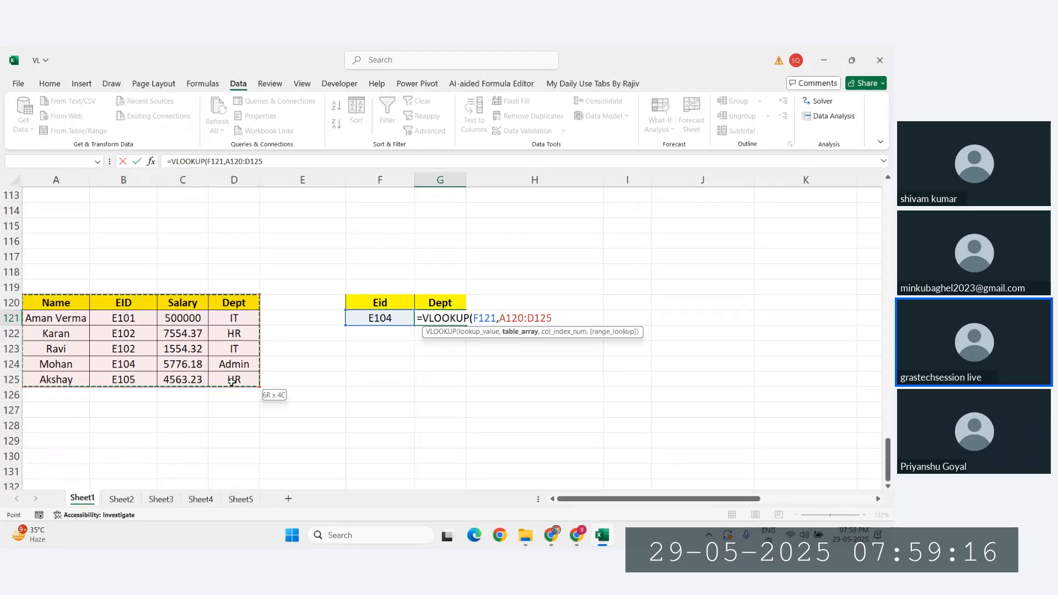
left_click_drag(128, 309, 229, 380)
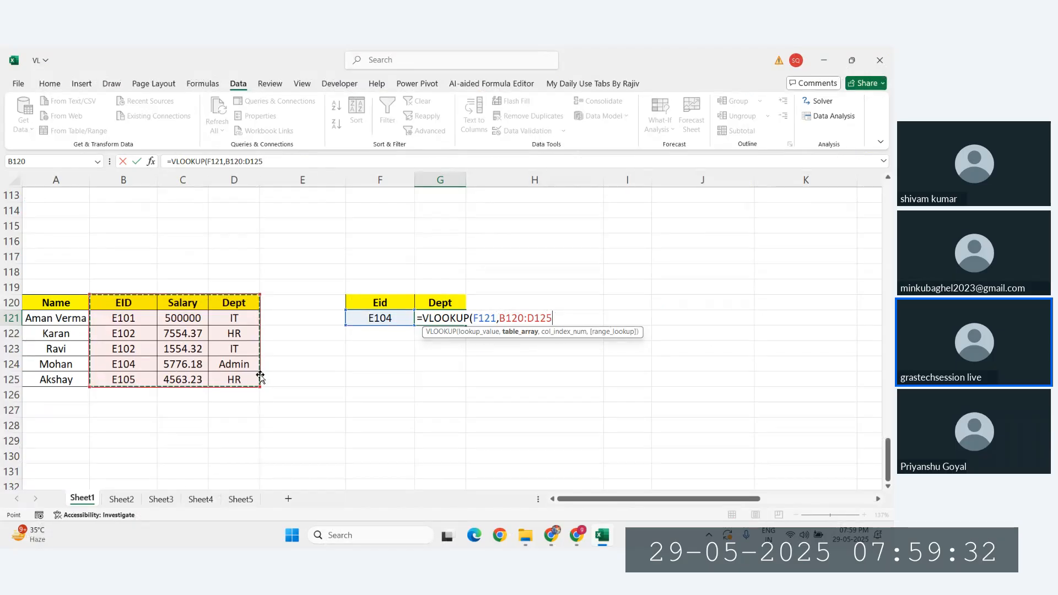
type(",")
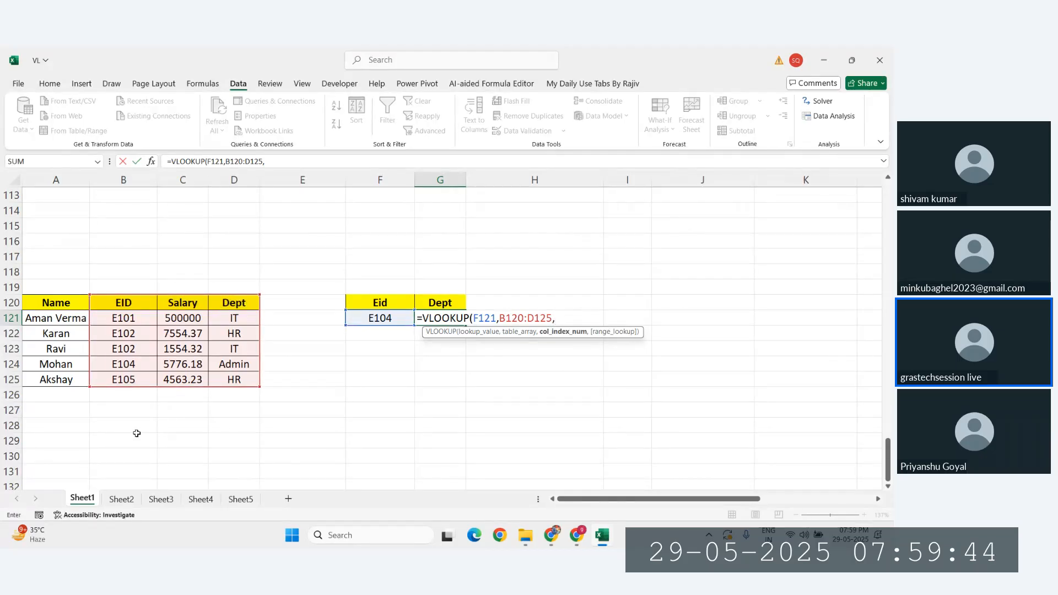
type("3")
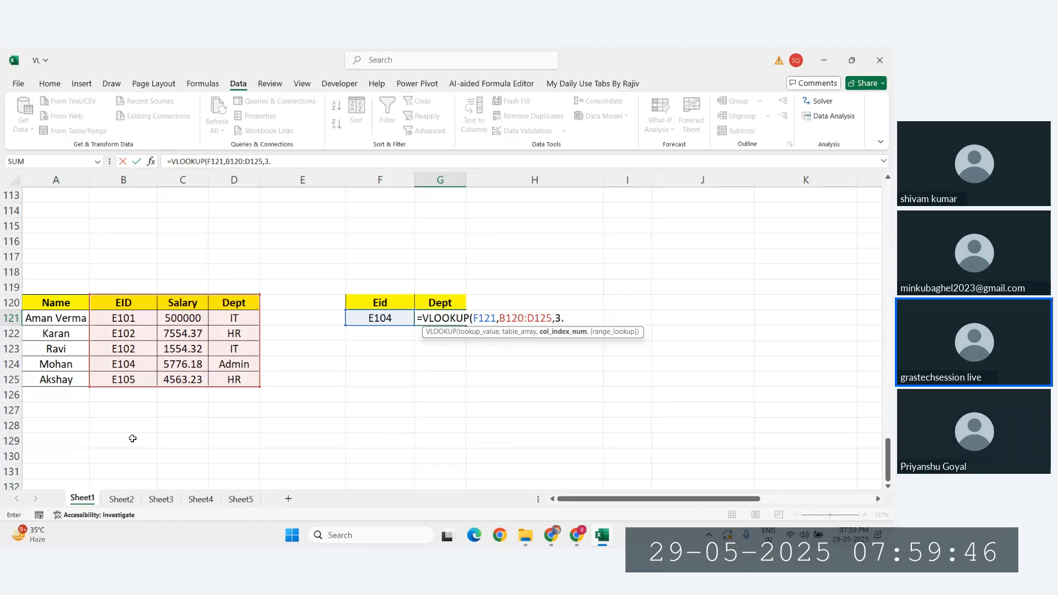
type(",0")
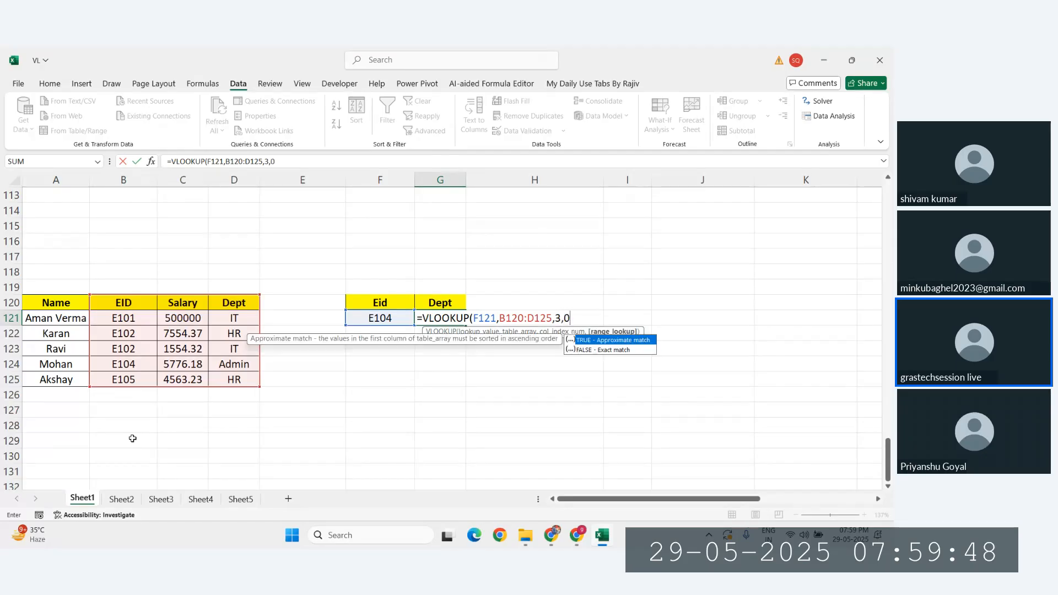
key("Return")
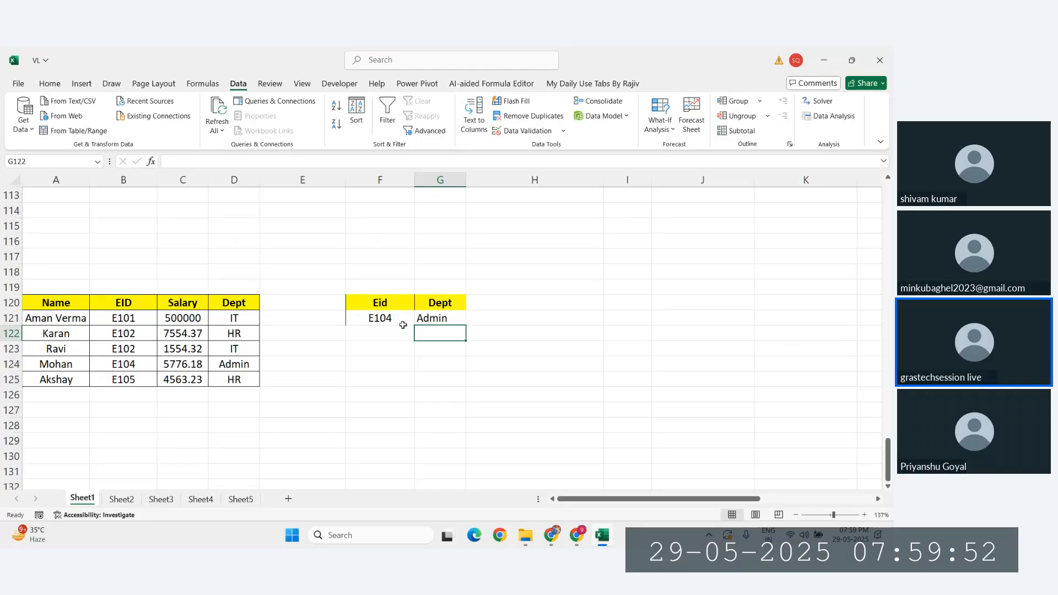
Change the lookup ID in F121 to the EID listed in row 122 of the table
left_click(384, 319)
type("E102")
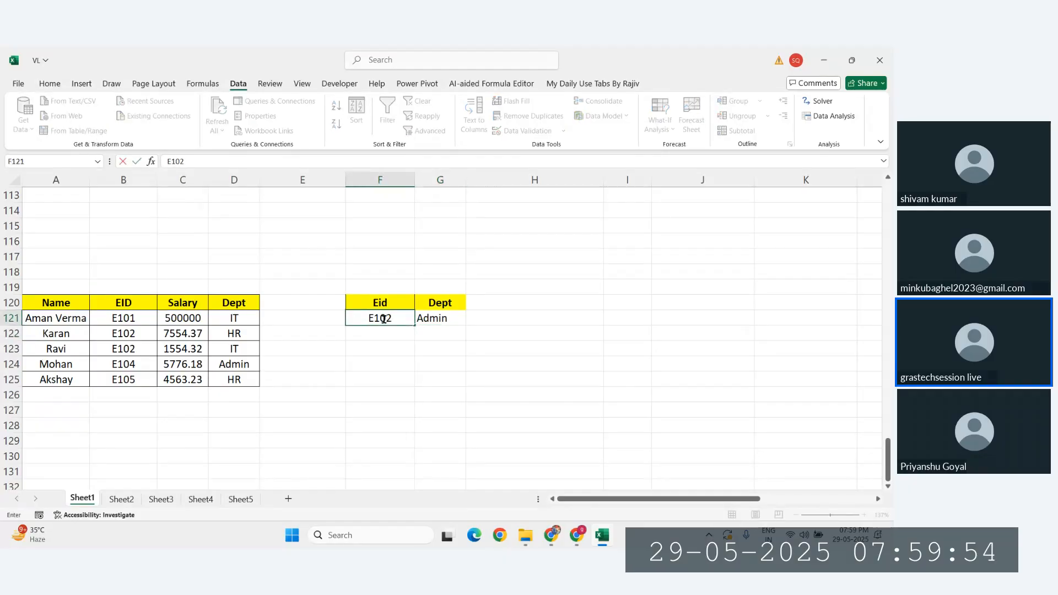
key("Return")
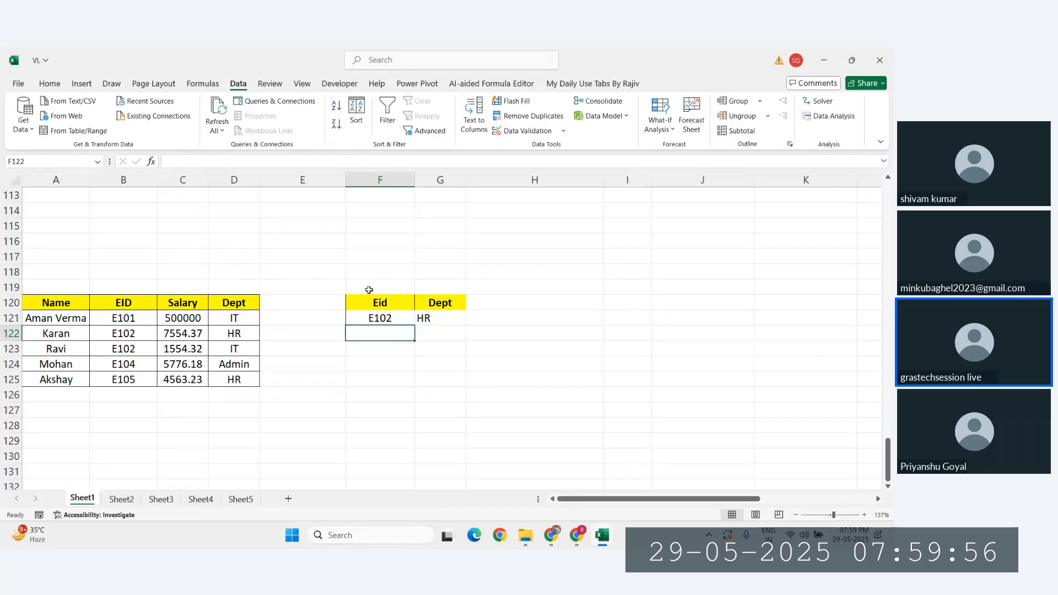
left_click_drag(138, 304, 534, 360)
left_click(284, 348)
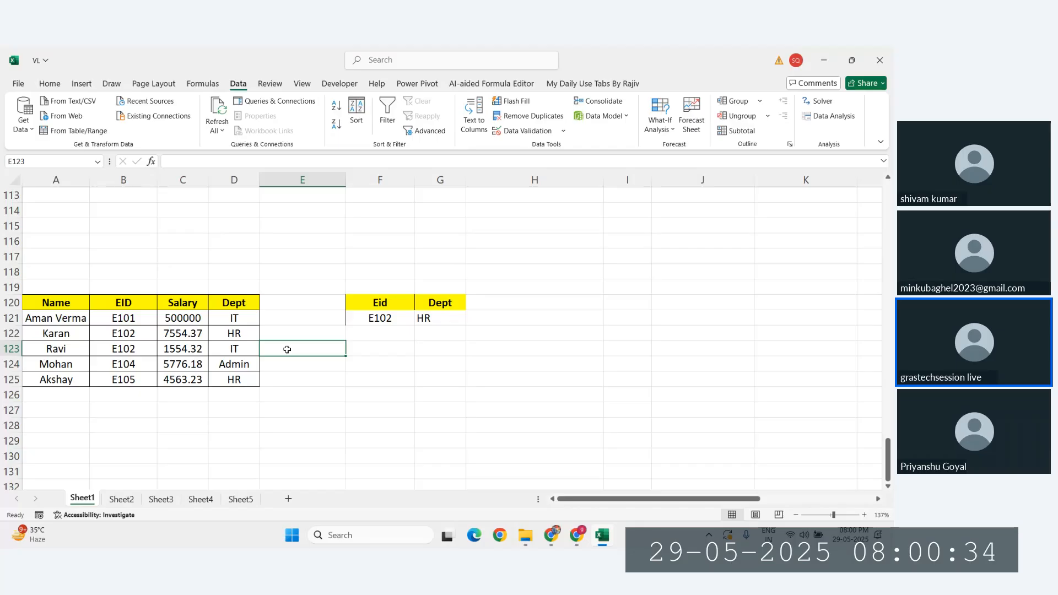
Clear the VLOOKUP formula from the Dept result cell G121
left_click(441, 318)
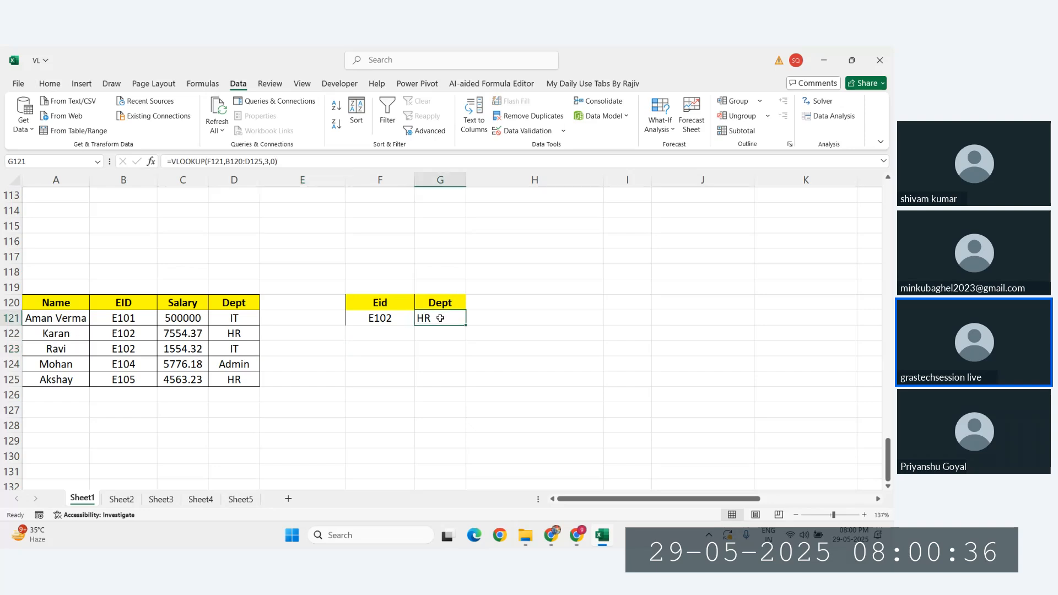
key("Delete")
Try an INDEX formula in G121 with A121:D125 as the array, and discard it
type("=inde")
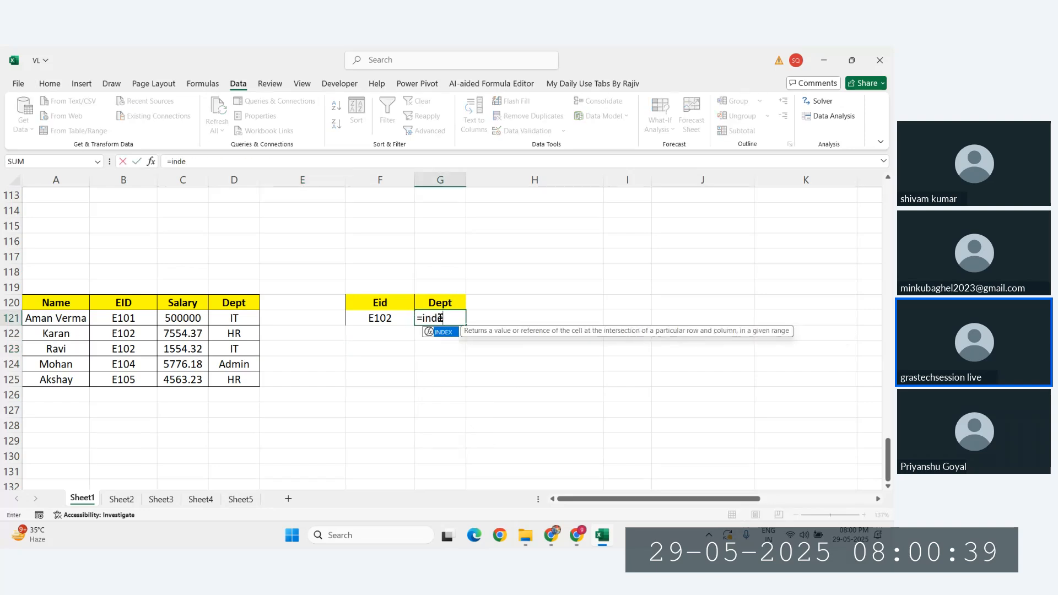
key("Tab")
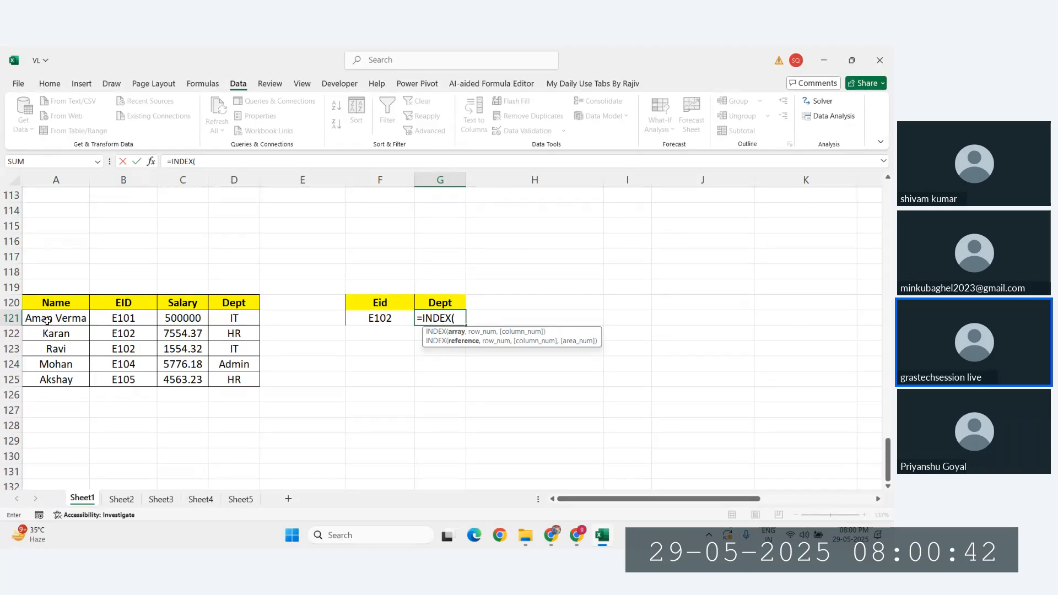
left_click_drag(47, 321, 241, 384)
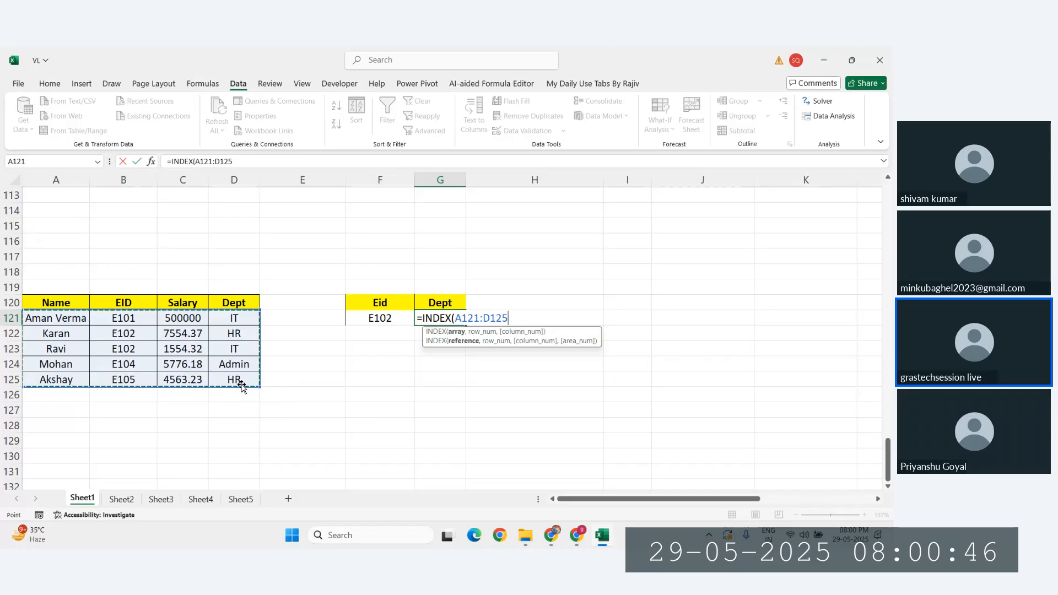
left_click_drag(45, 301, 216, 379)
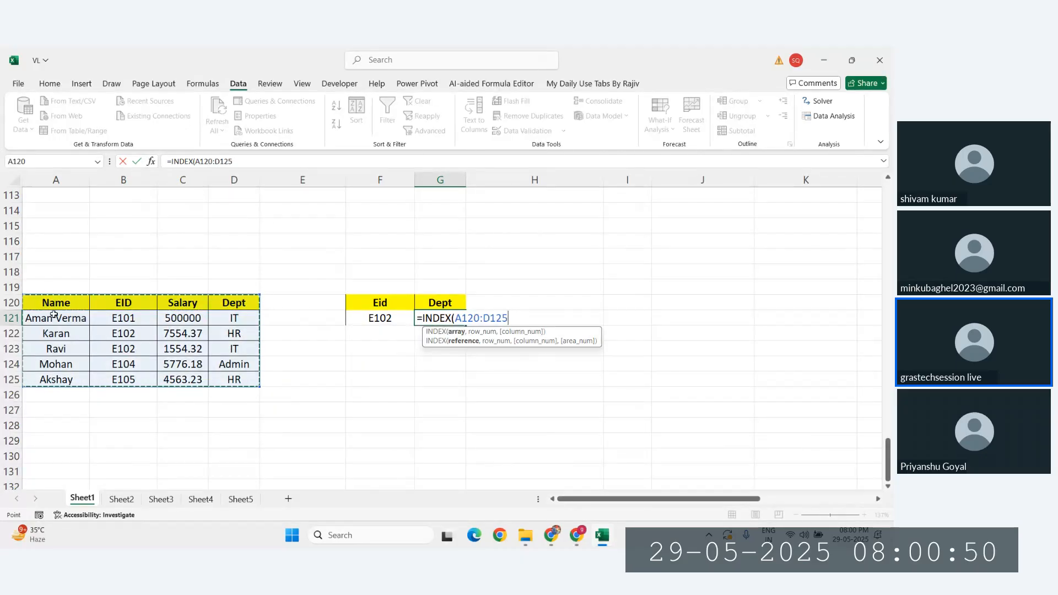
left_click_drag(58, 316, 228, 380)
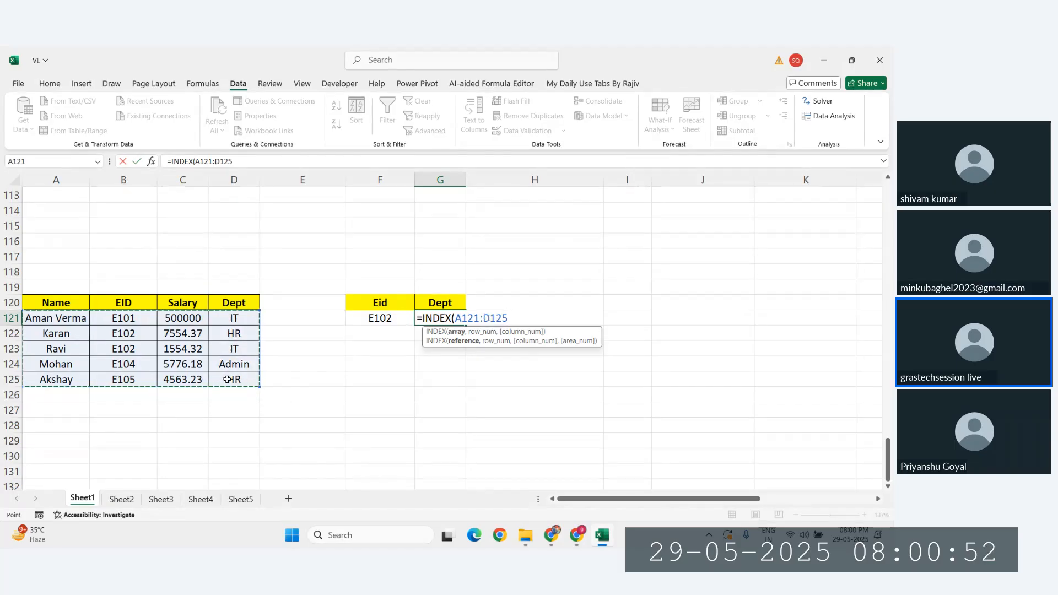
type(",")
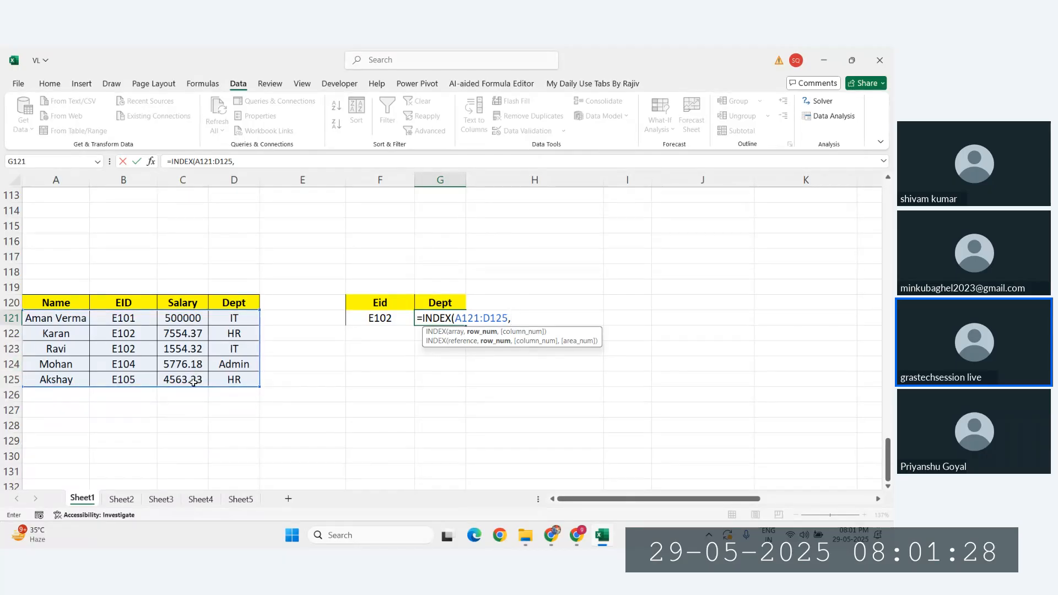
key("BackSpace")
key("BackSpace")
key("BackSpace")
key("BackSpace")
key("BackSpace")
key("BackSpace")
key("BackSpace")
key("BackSpace")
key("BackSpace")
key("BackSpace")
key("BackSpace")
key("BackSpace")
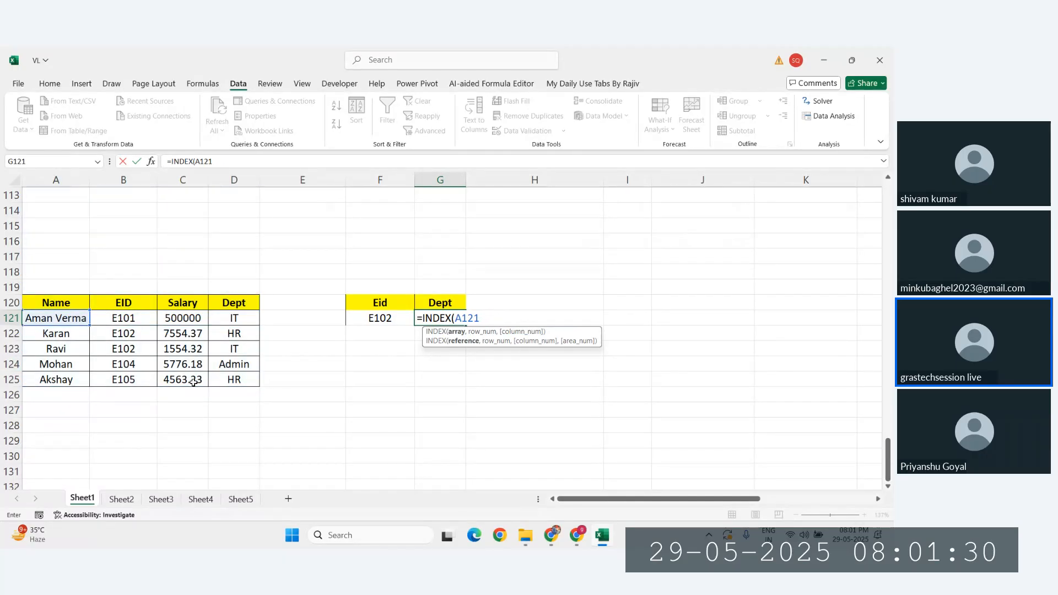
key("BackSpace")
key("BackSpace")
key("BackSpace")
key("BackSpace")
key("BackSpace")
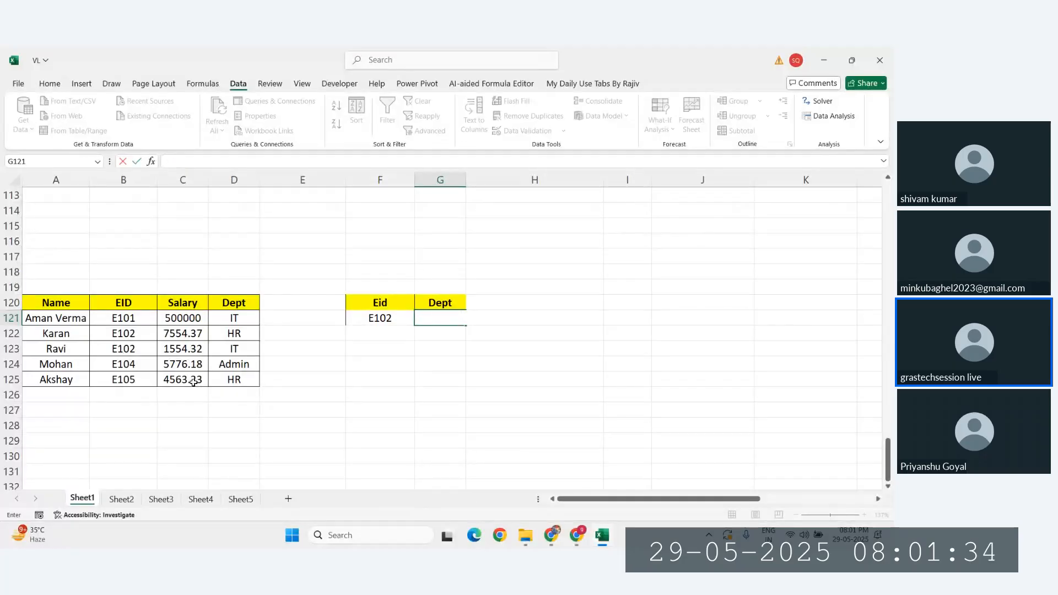
Try an INDEX formula in G121 with only the EID range B121:B125 as the array, and discard it
type("=")
type("INDEX(")
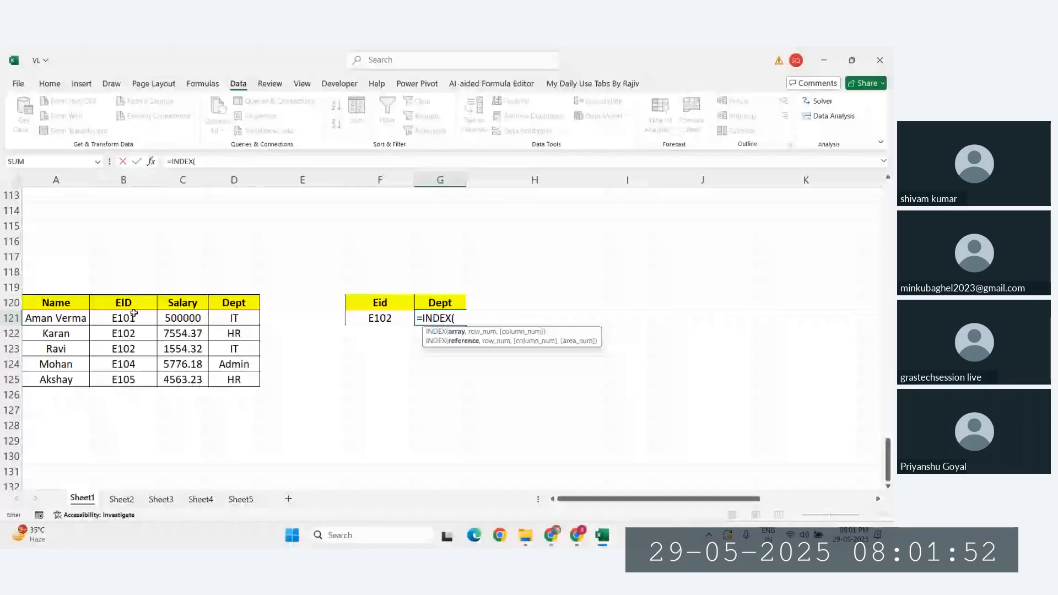
left_click_drag(134, 314, 130, 381)
type(",")
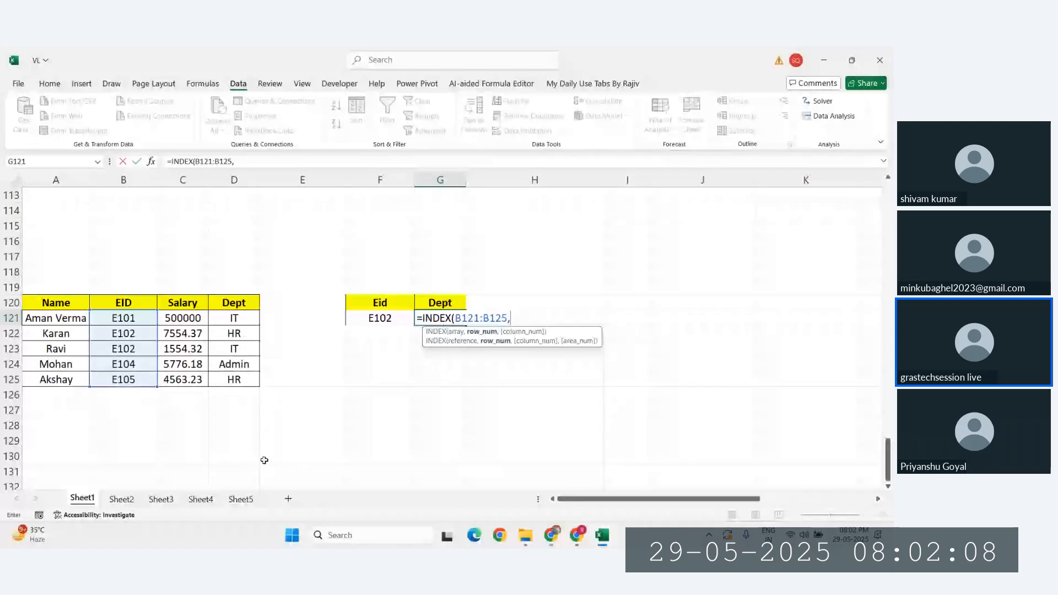
key("BackSpace")
key("BackSpace")
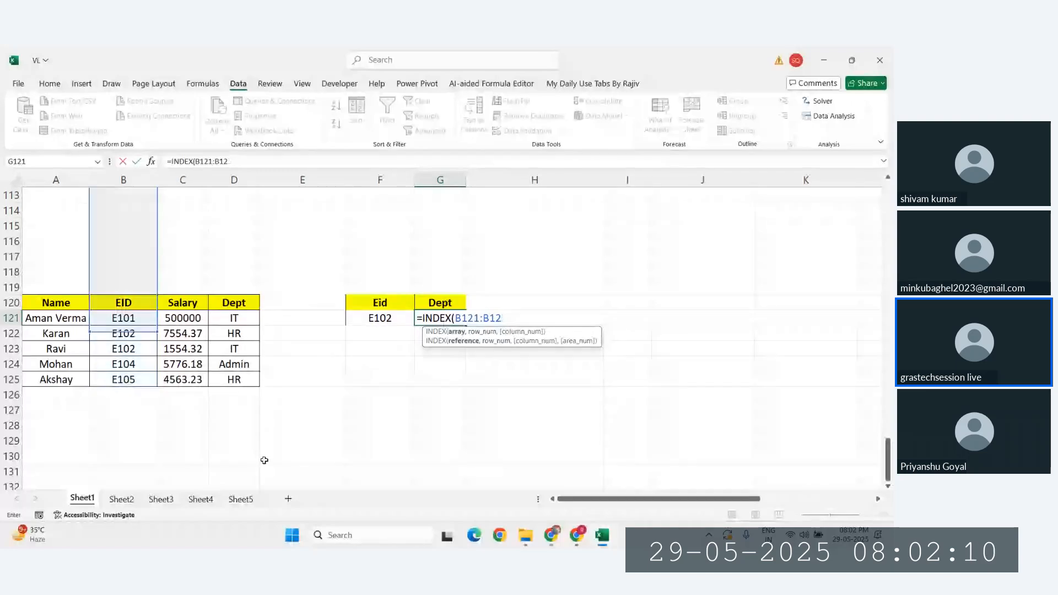
key("BackSpace")
key("BackSpace")
key("BackSpace")
key("BackSpace")
key("BackSpace")
key("BackSpace")
key("BackSpace")
key("BackSpace")
key("BackSpace")
key("BackSpace")
key("BackSpace")
key("BackSpace")
key("BackSpace")
key("BackSpace")
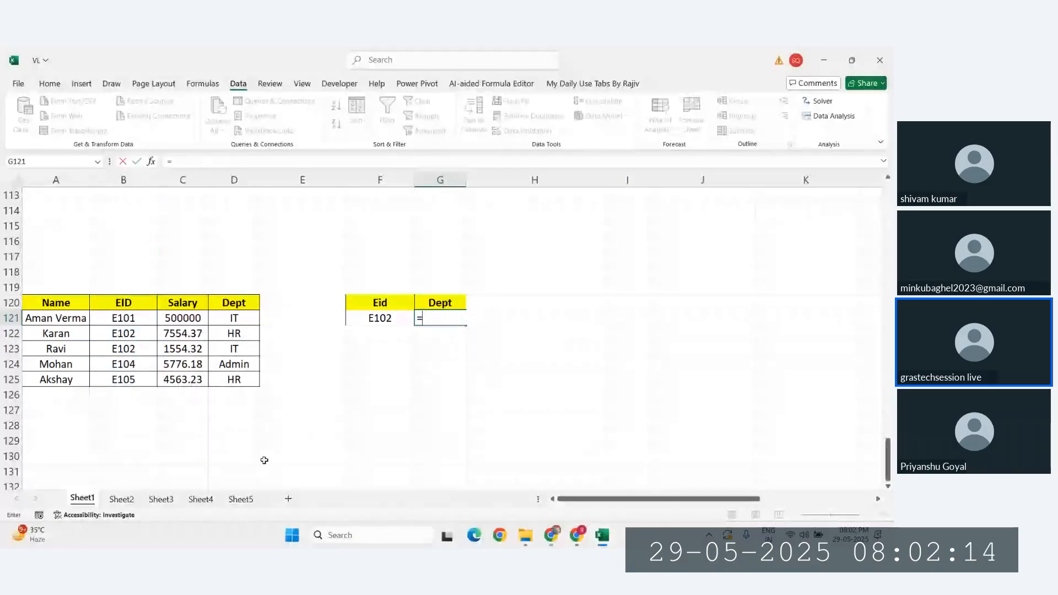
key("BackSpace")
key("Return")
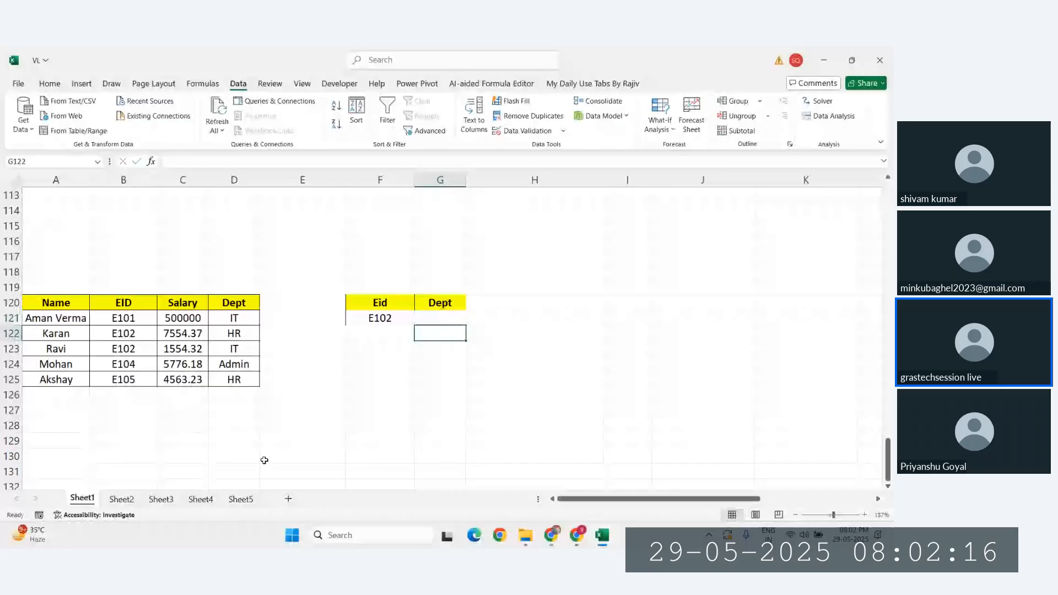
key("Up")
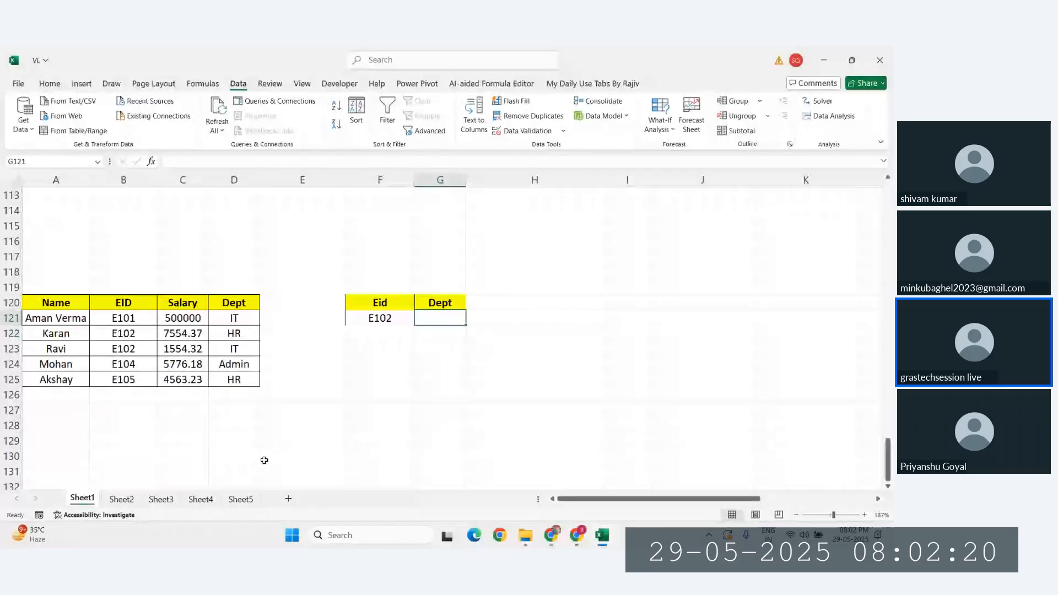
type("=")
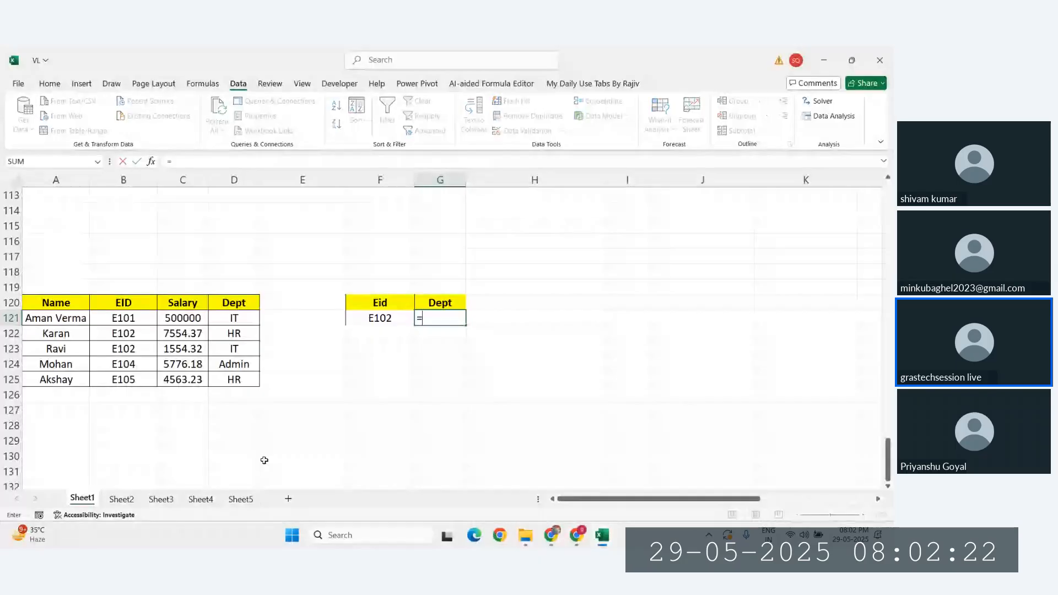
key("Escape")
Compare the lookup ID in F121 with the EID range B121:B125 and the matching entry in the Name range A121:A125
left_click(321, 451)
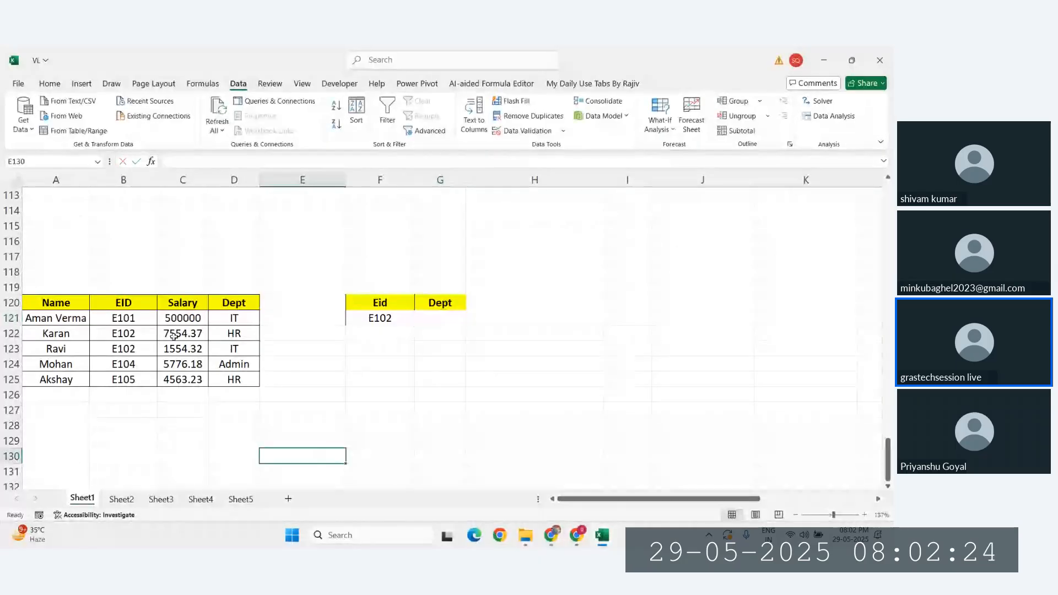
left_click(367, 319)
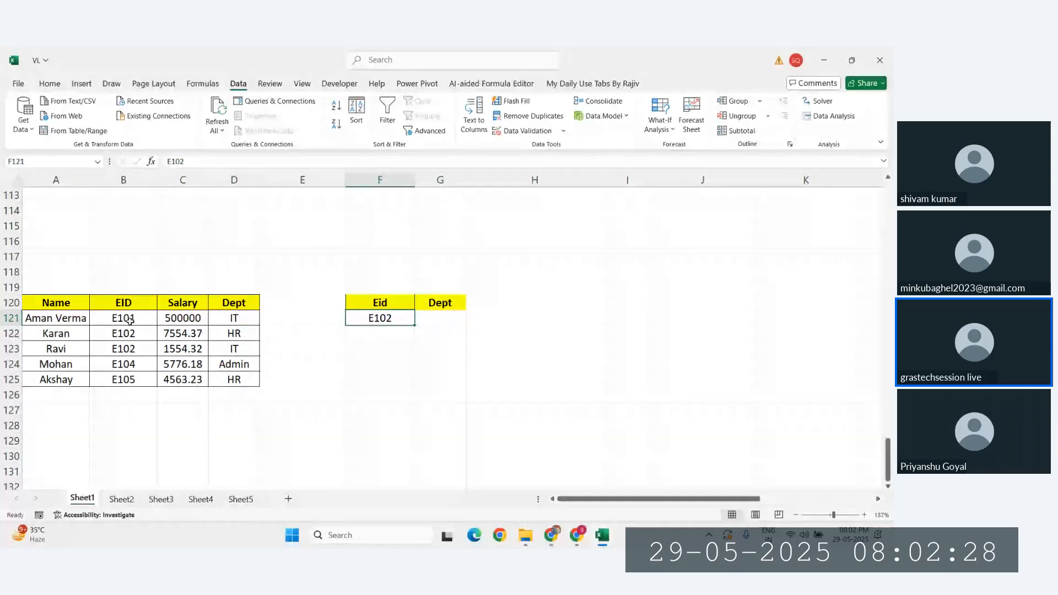
left_click_drag(124, 321, 125, 382)
left_click(121, 334)
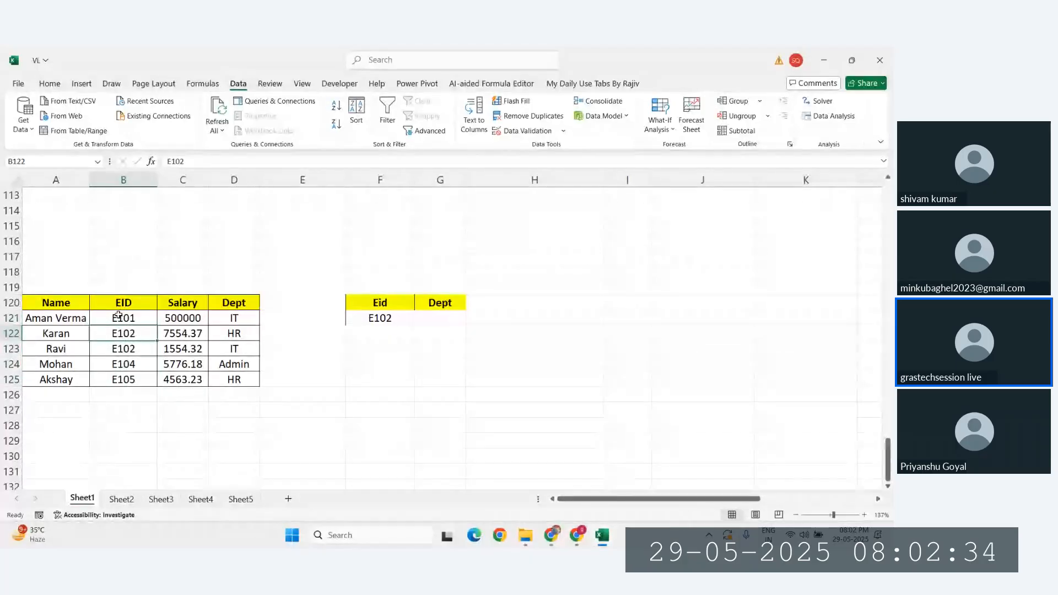
left_click_drag(122, 317, 123, 379)
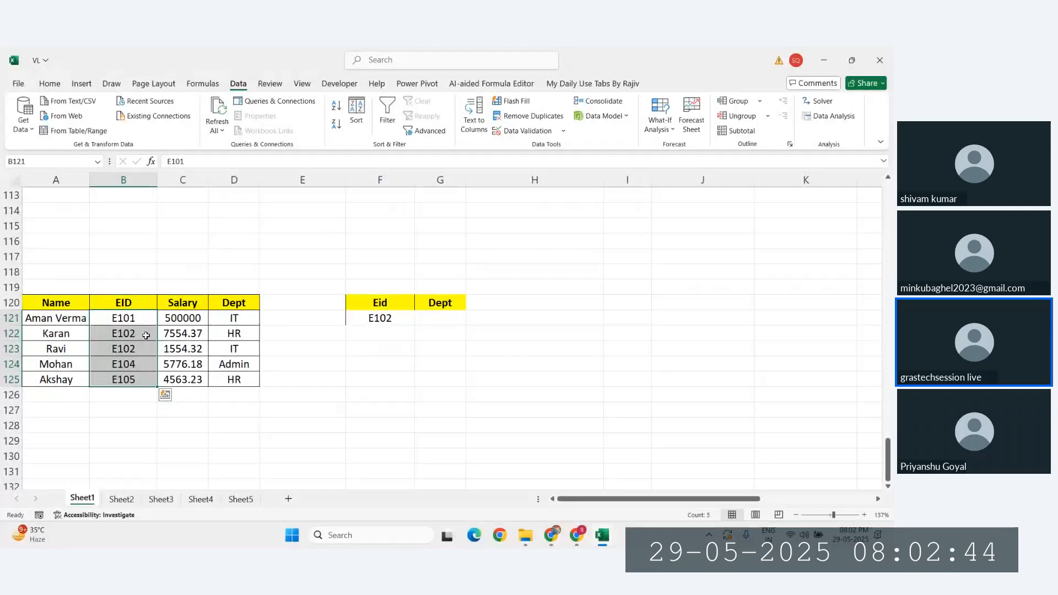
left_click_drag(55, 317, 60, 379)
left_click(55, 336)
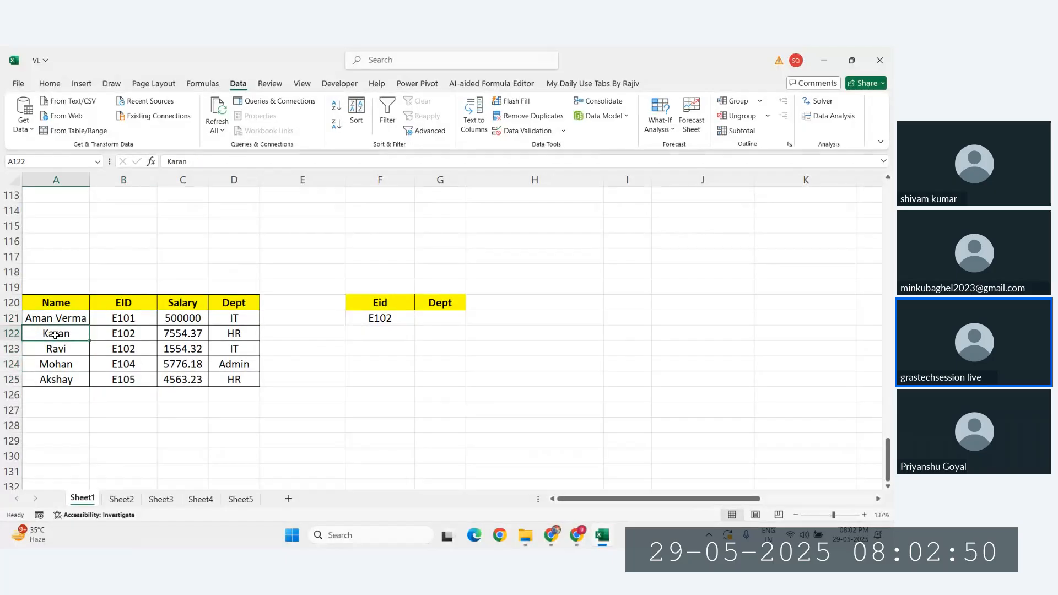
left_click_drag(57, 317, 65, 383)
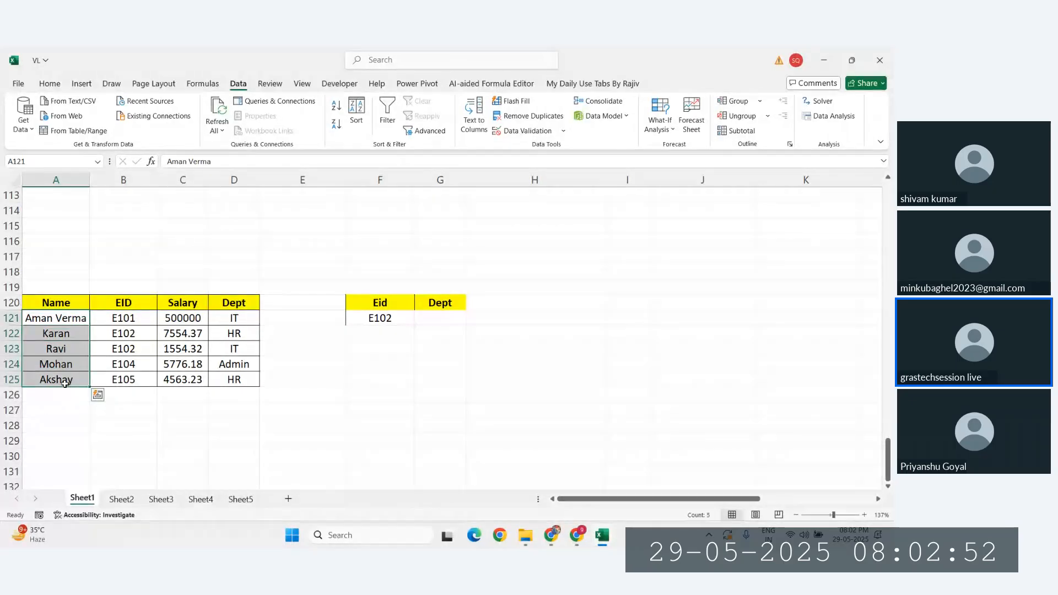
left_click(442, 320)
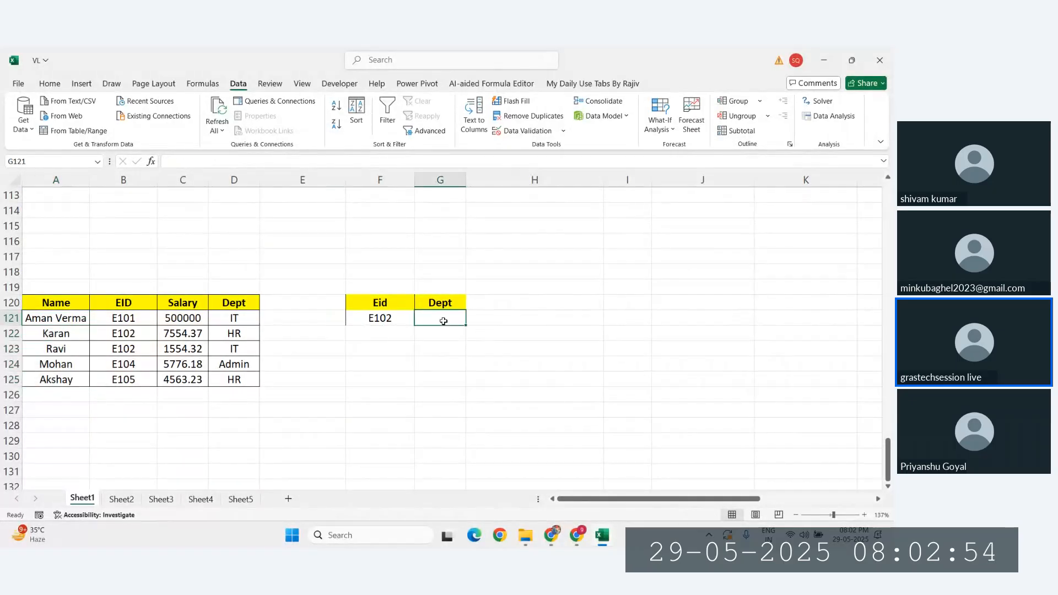
Enter an exact MATCH formula in G121 that finds F121 in the absolute EID range $B$121:$B$125
type("=")
type("m")
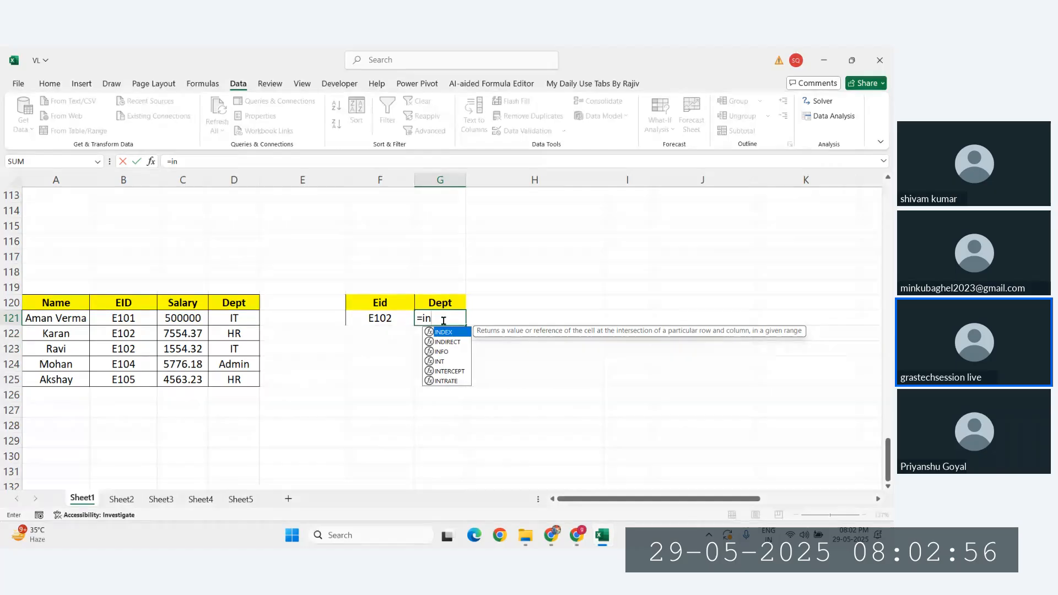
key("BackSpace")
type("mat")
key("Tab")
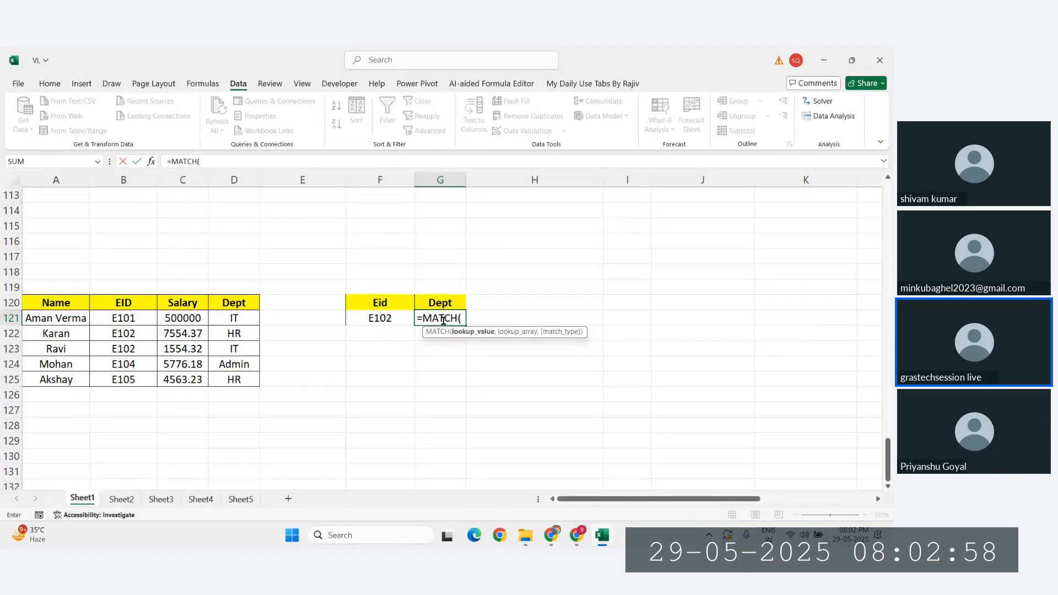
left_click(386, 320)
type(",")
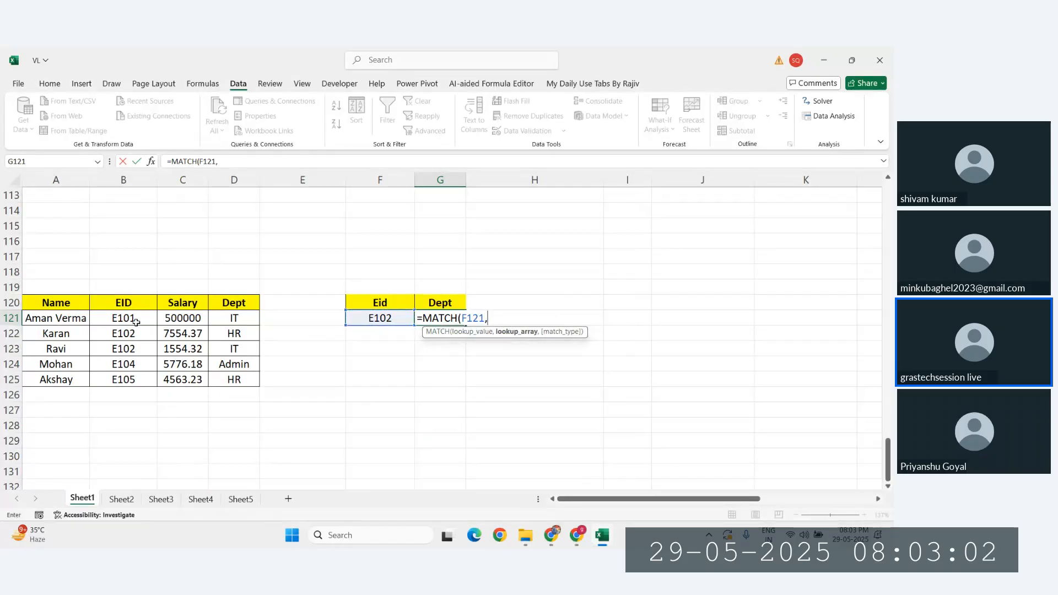
left_click_drag(135, 319, 143, 378)
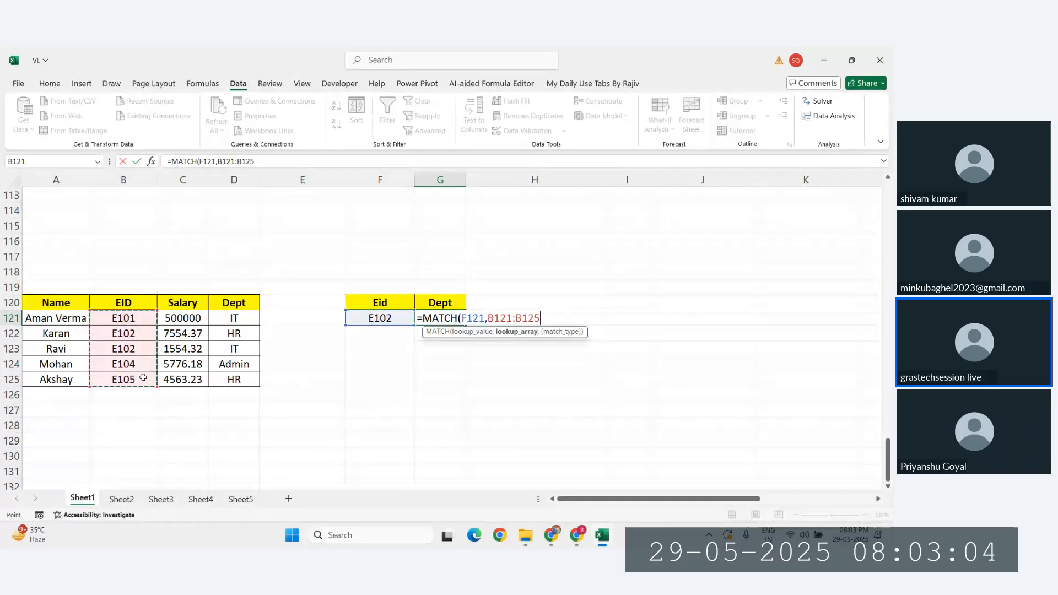
key("F4")
type(",0")
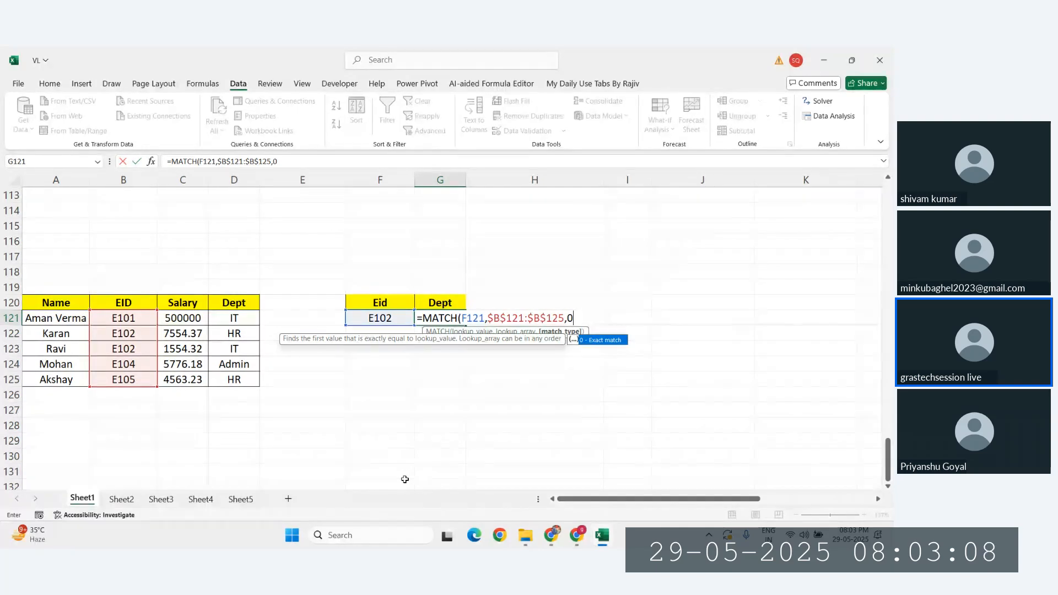
type(")")
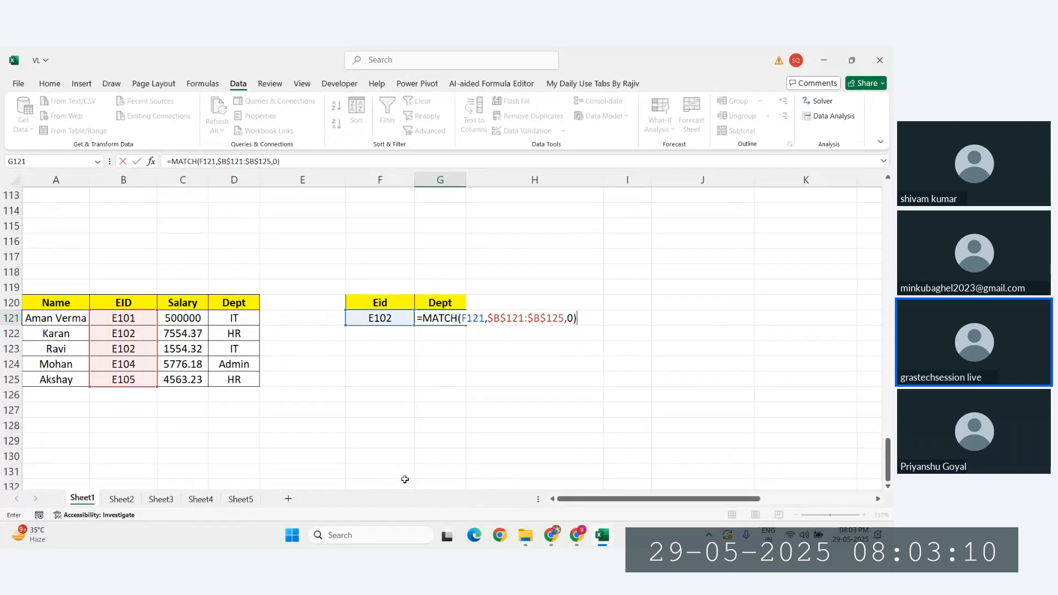
key("Return")
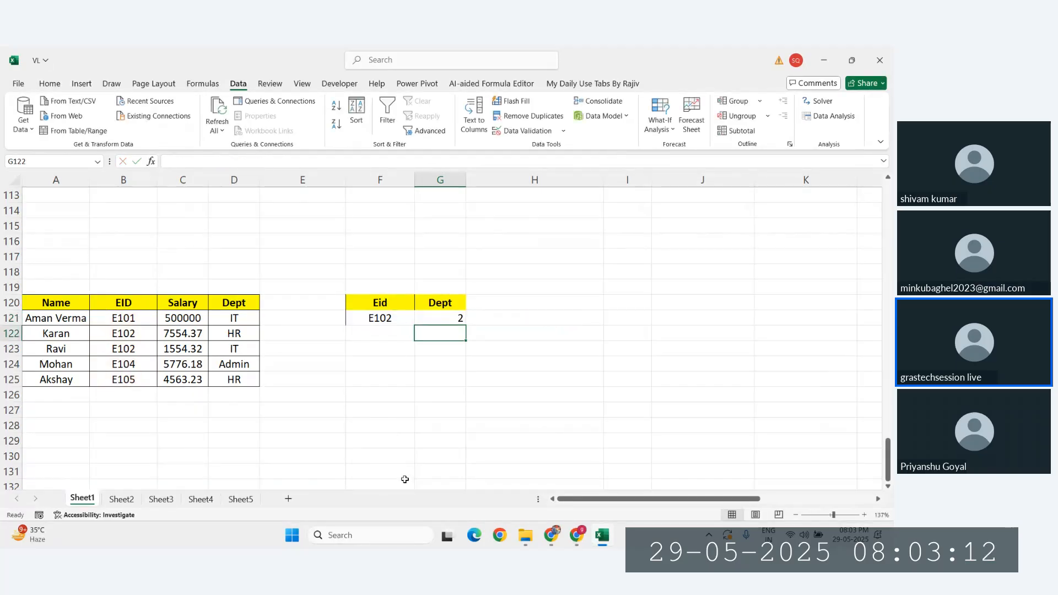
Compare the MATCH result in G121 with the lookup ID's position in the EID column and the matching row of A121:A125
left_click(435, 319)
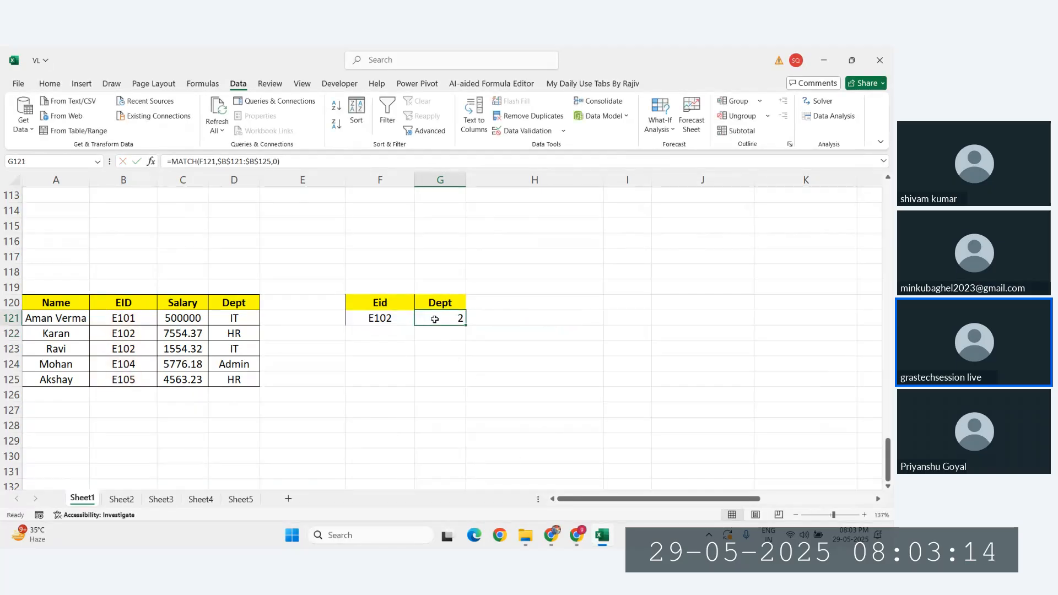
left_click(389, 319)
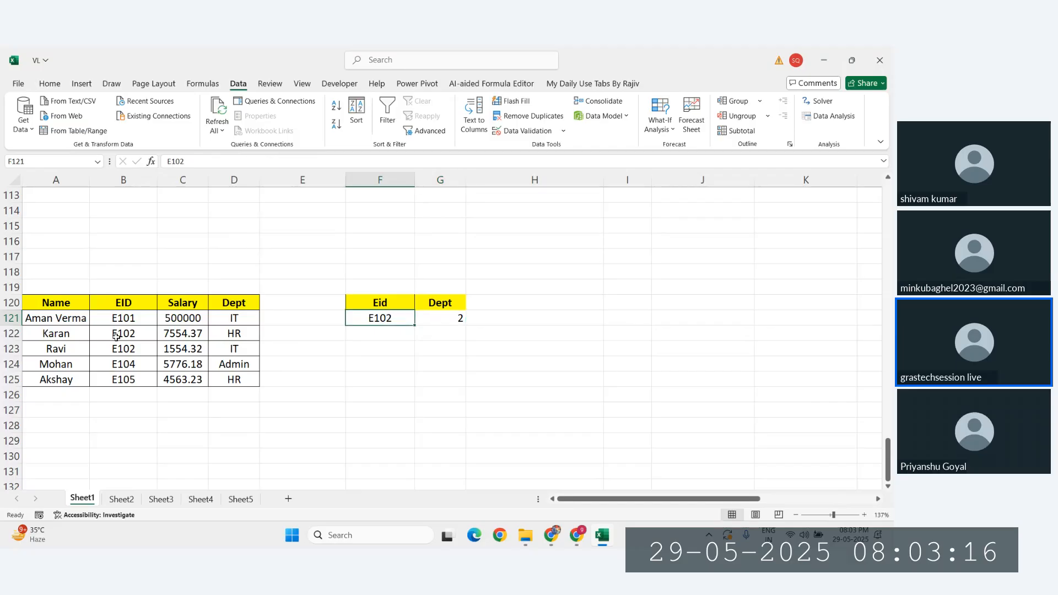
left_click(114, 334)
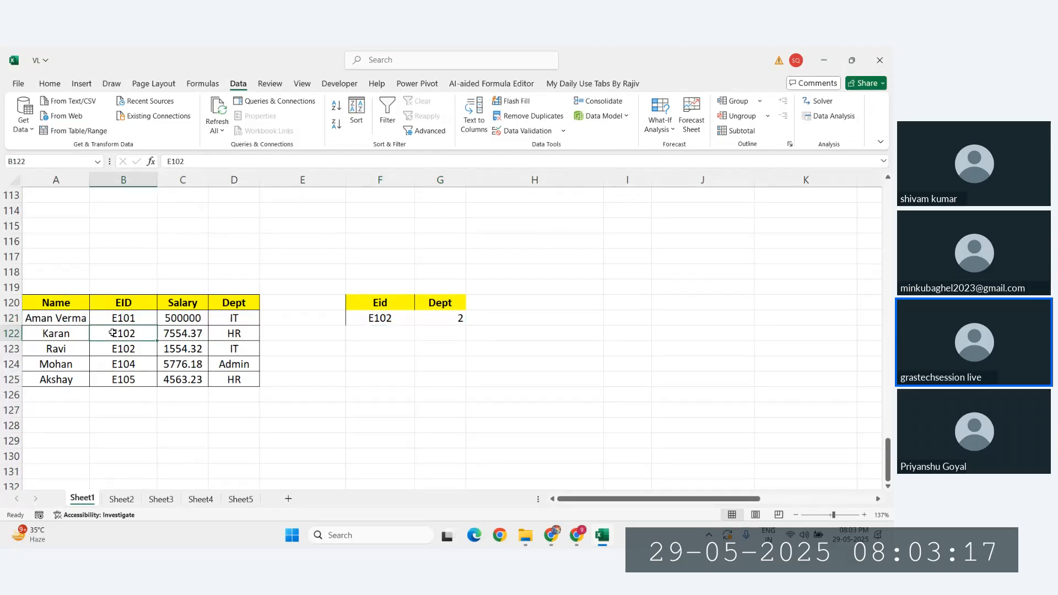
left_click(444, 319)
left_click(118, 333)
left_click_drag(83, 320, 66, 380)
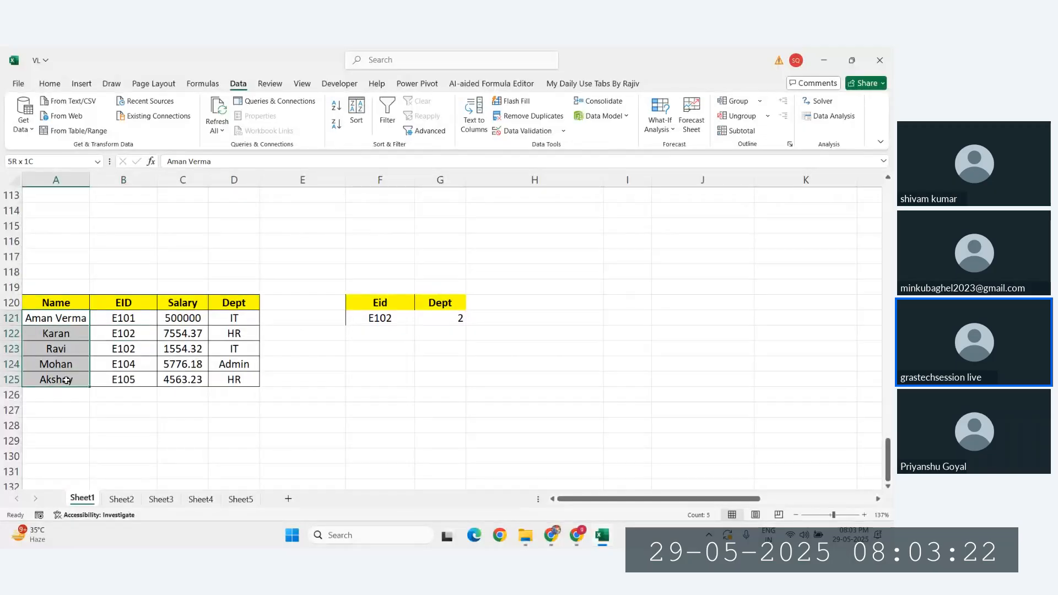
left_click(60, 334)
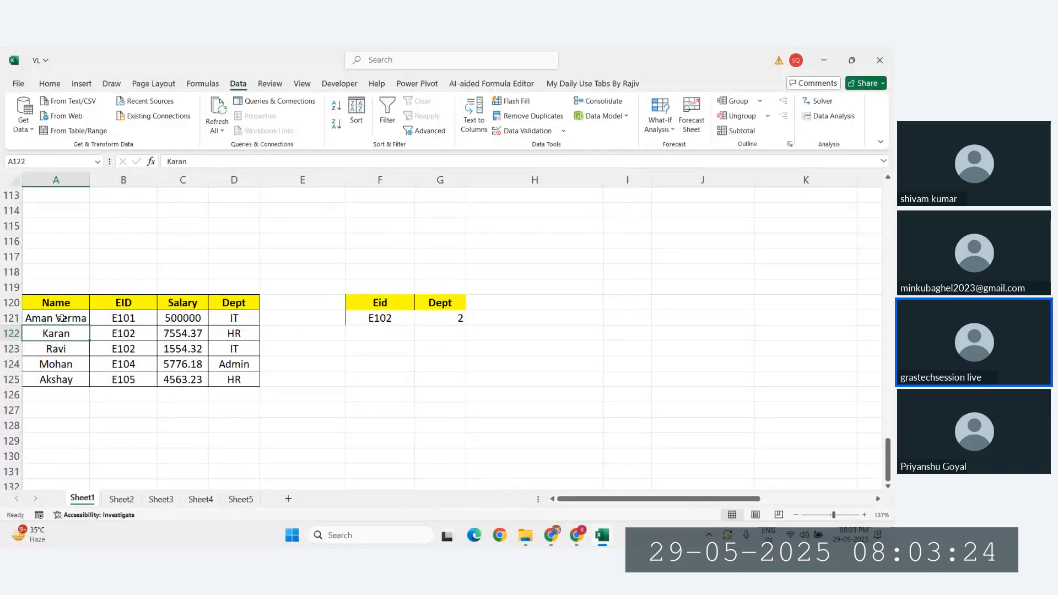
left_click_drag(62, 318, 67, 379)
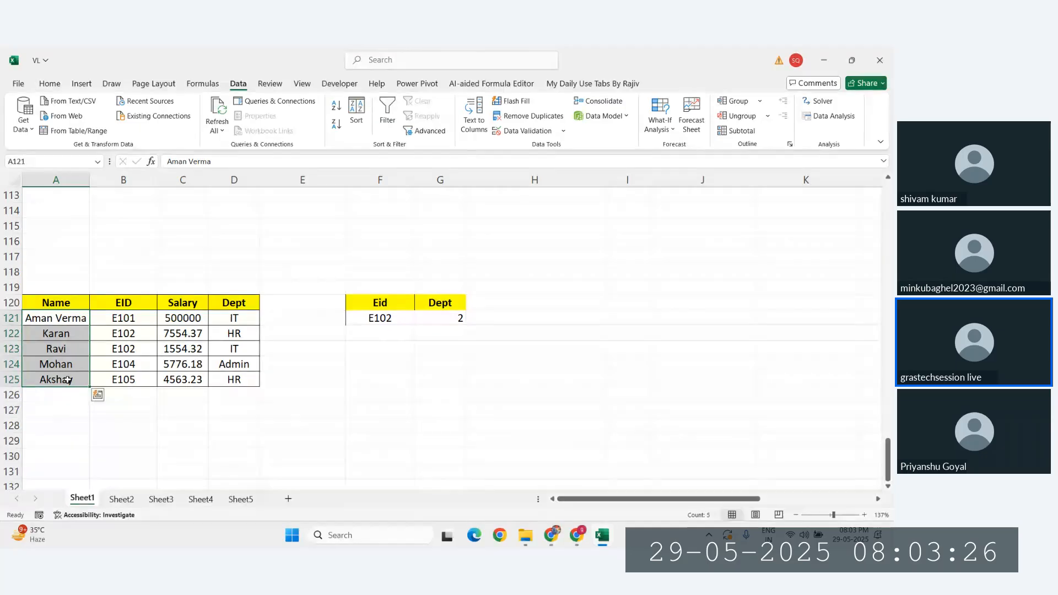
left_click(51, 334)
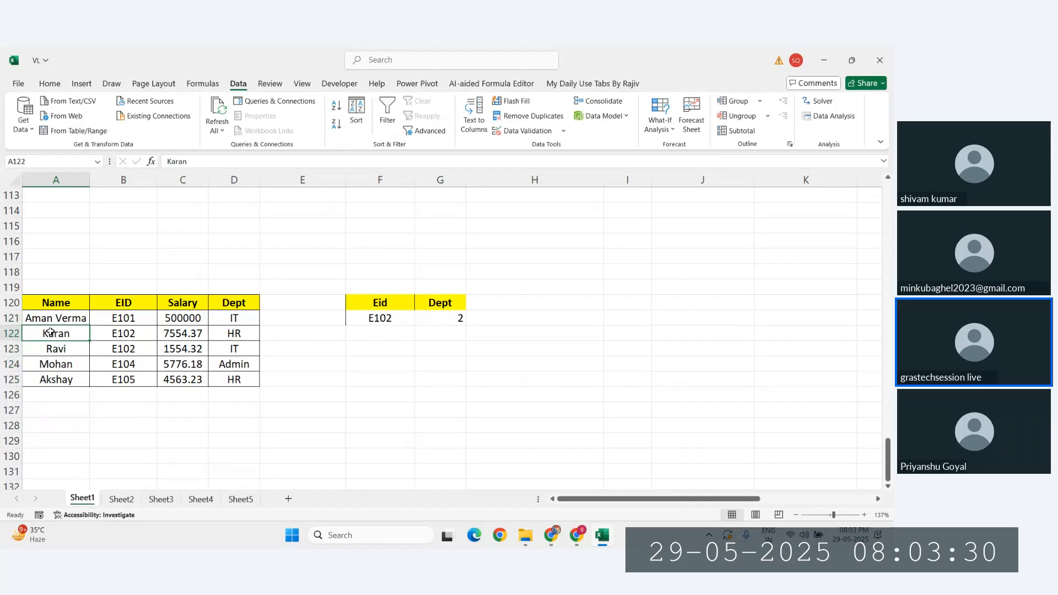
Wrap the MATCH formula in G121 inside INDEX, with A121:A125 as the array and 1 as the column number
left_click(457, 318)
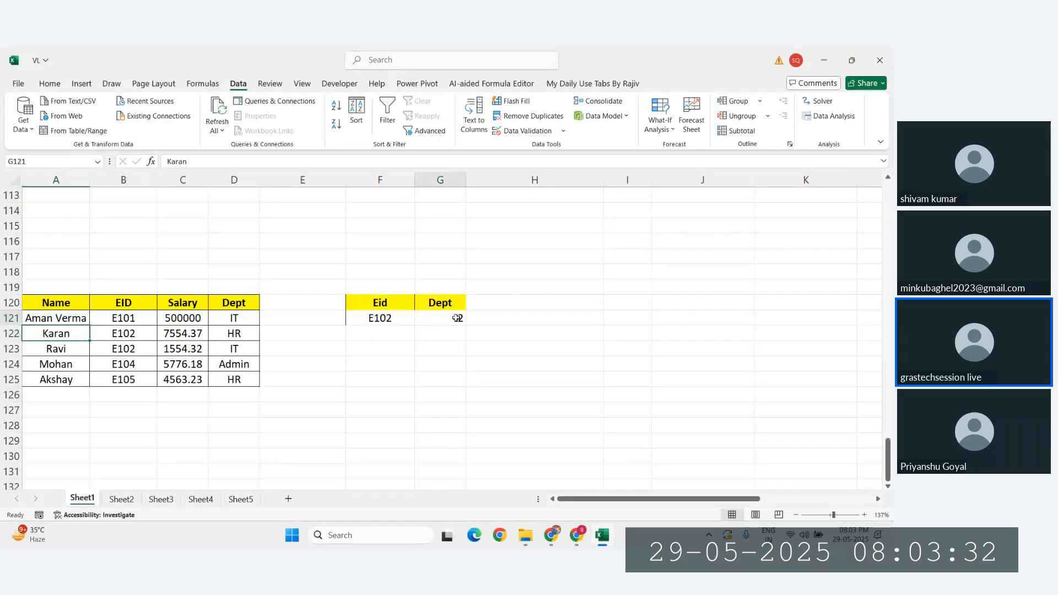
left_click(169, 162)
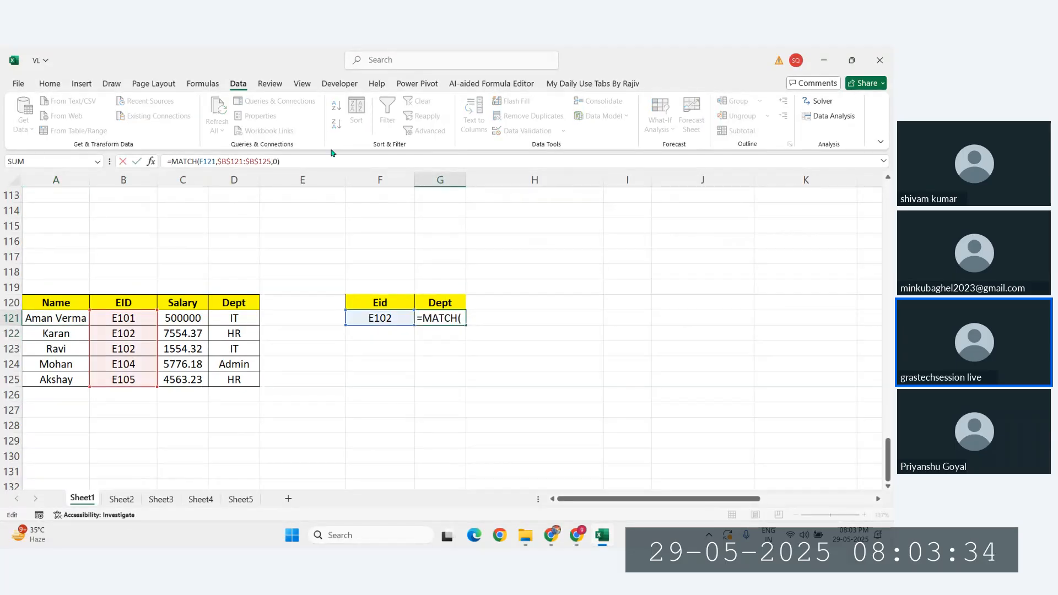
type("inde")
key("Tab")
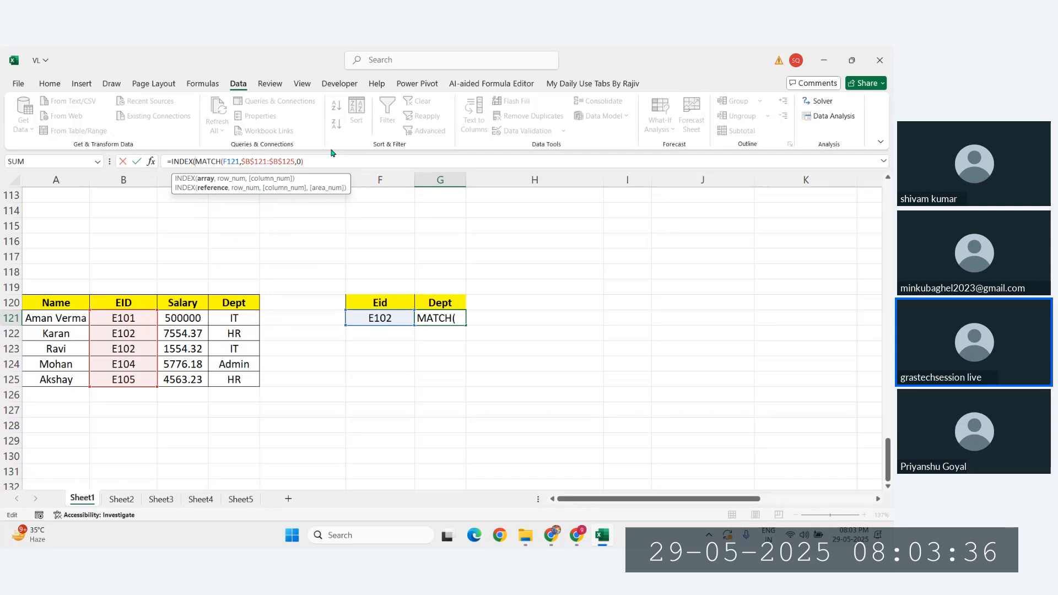
left_click_drag(55, 318, 53, 381)
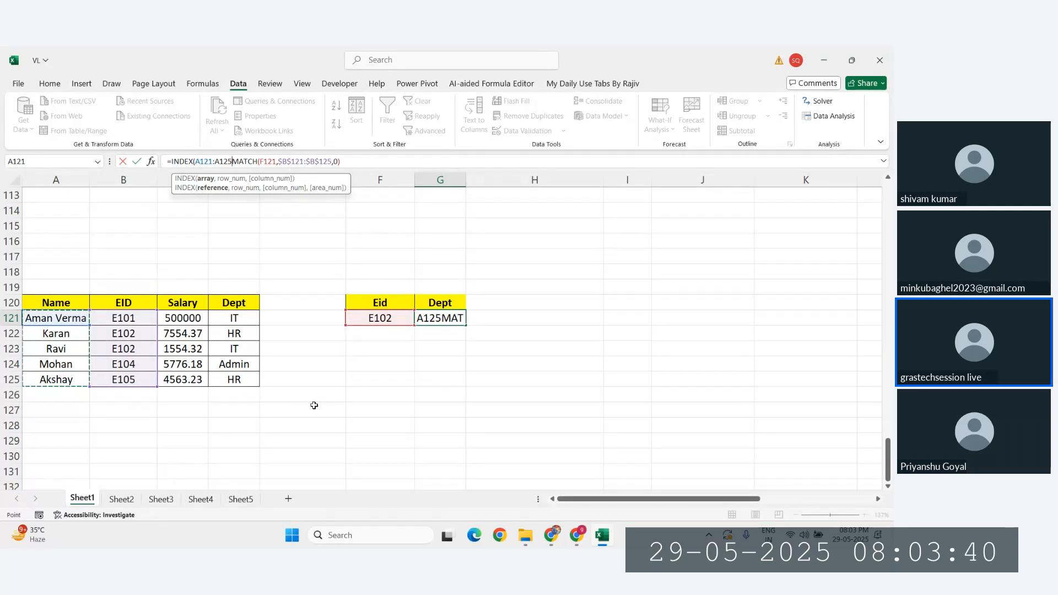
type(",")
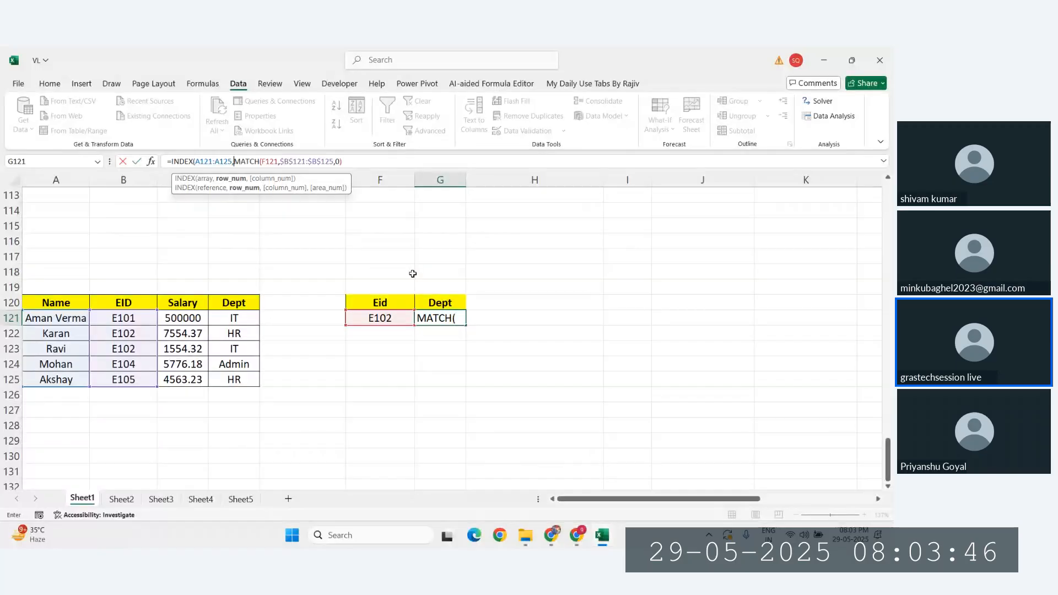
left_click(350, 161)
type(",1")
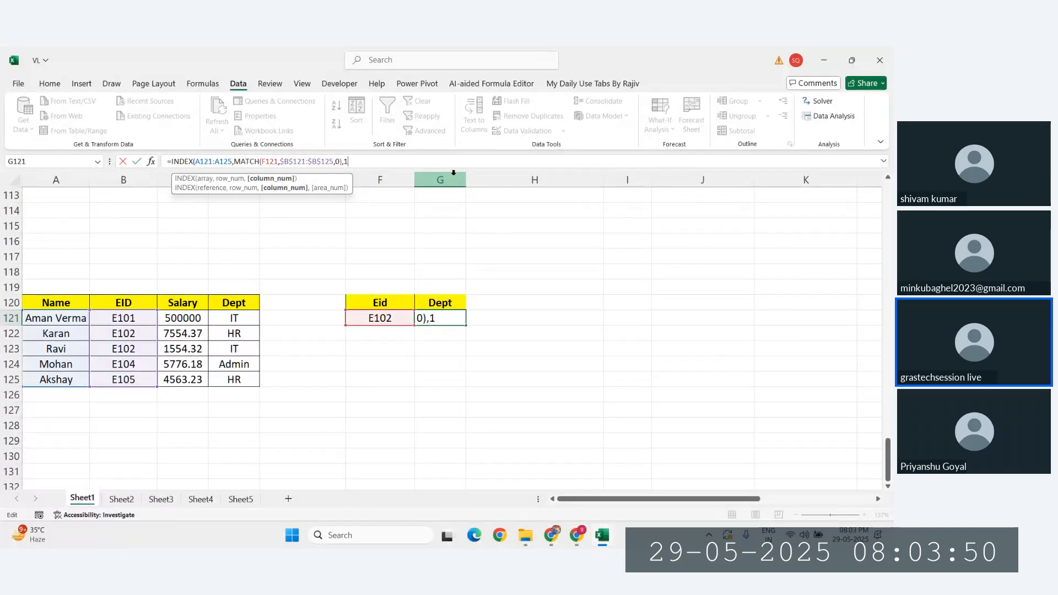
type(")")
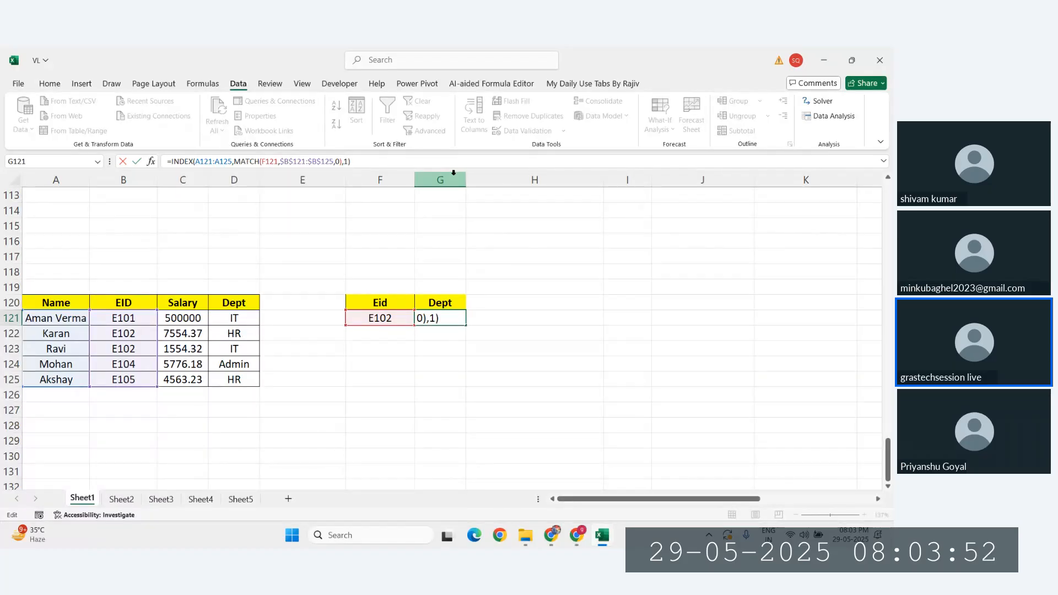
key("Return")
left_click(450, 312)
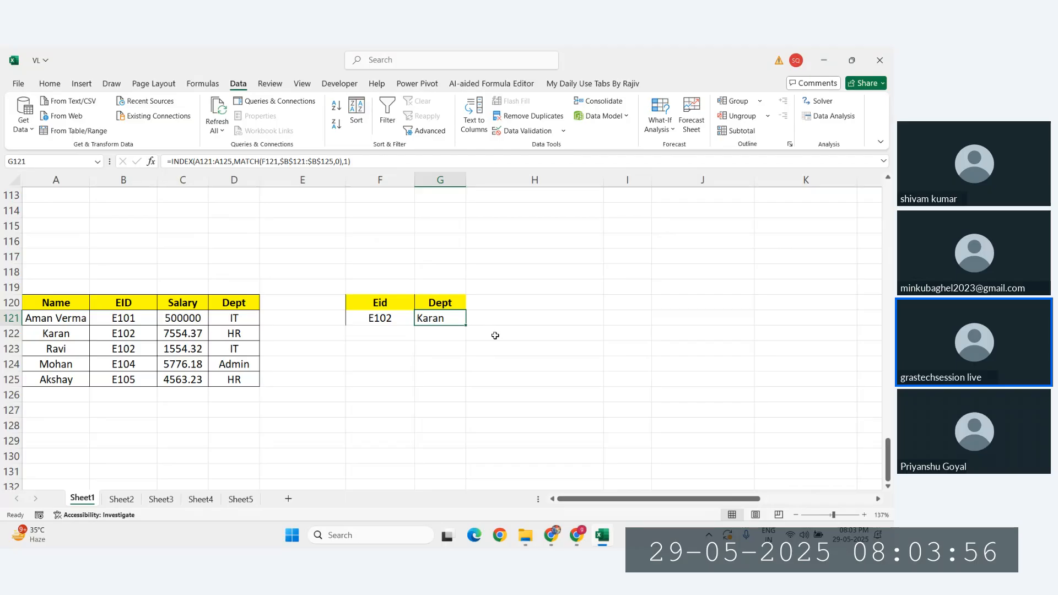
Test the INDEX-MATCH formula by changing the lookup ID in F121 to E103 and to E104
left_click(385, 317)
type("E103")
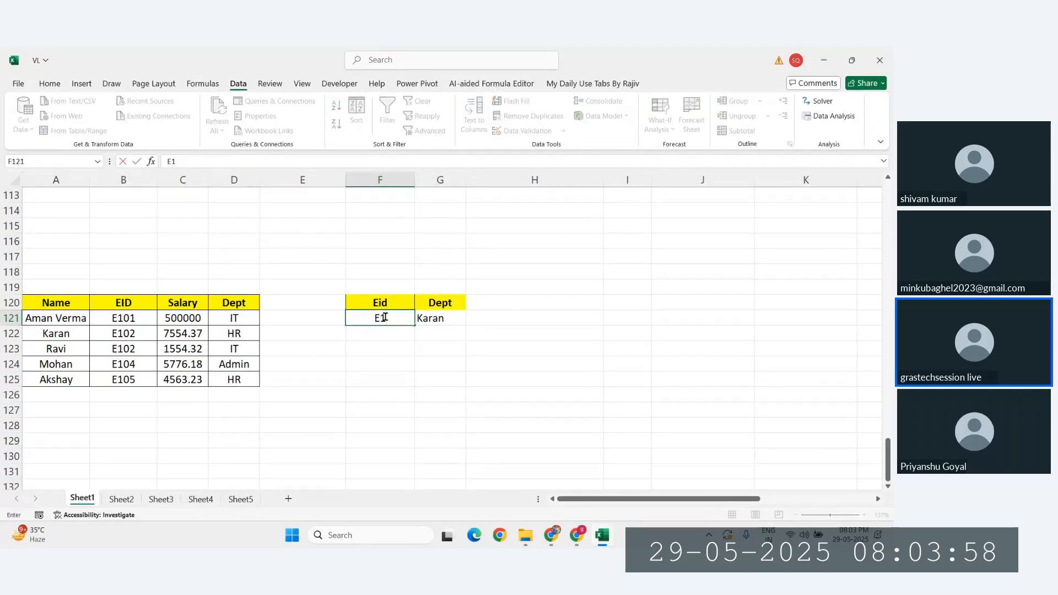
key("Return")
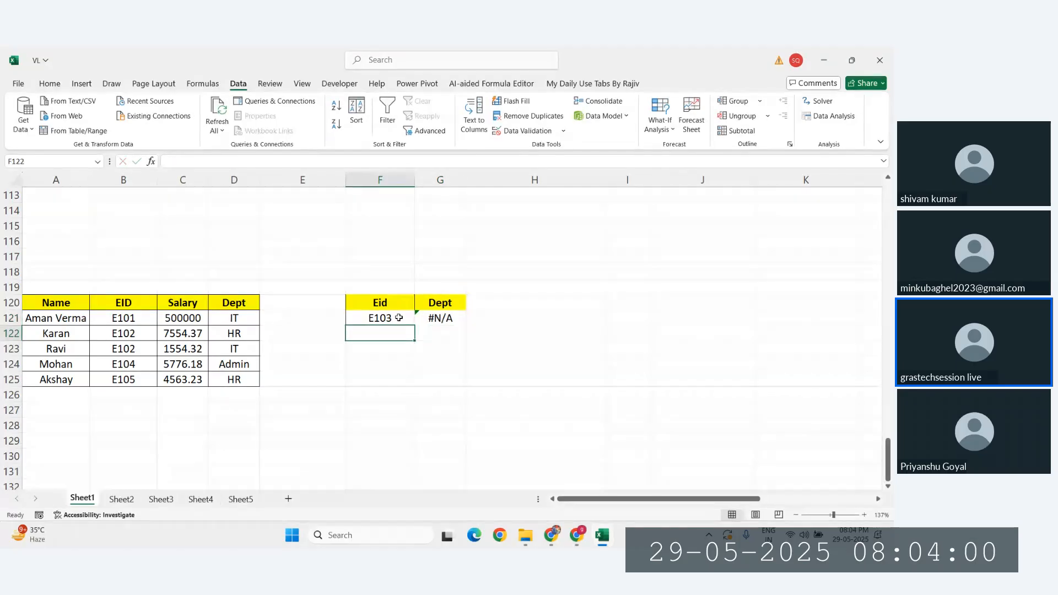
left_click(403, 319)
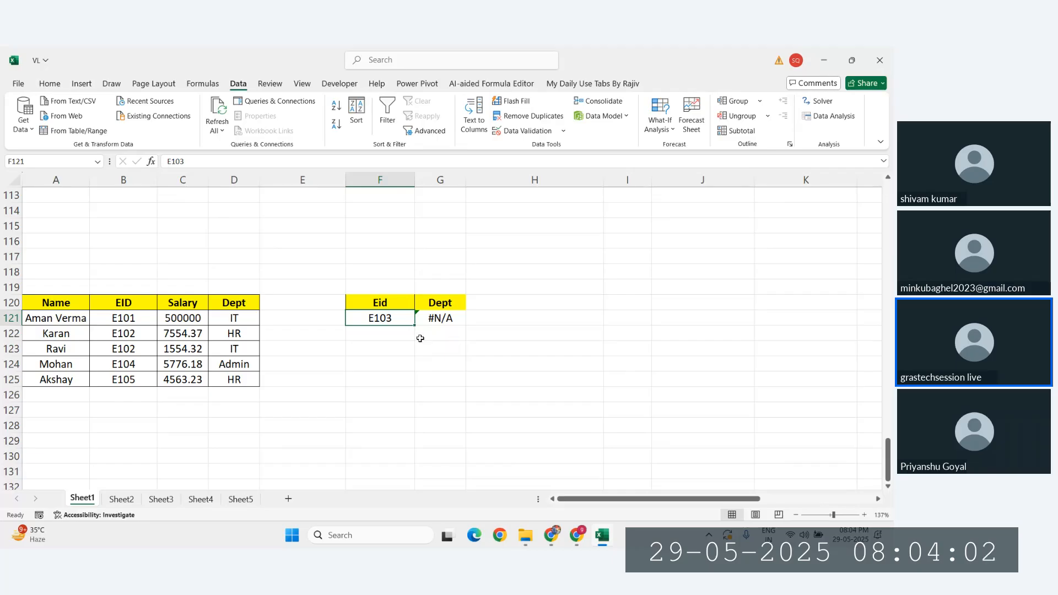
type("E1")
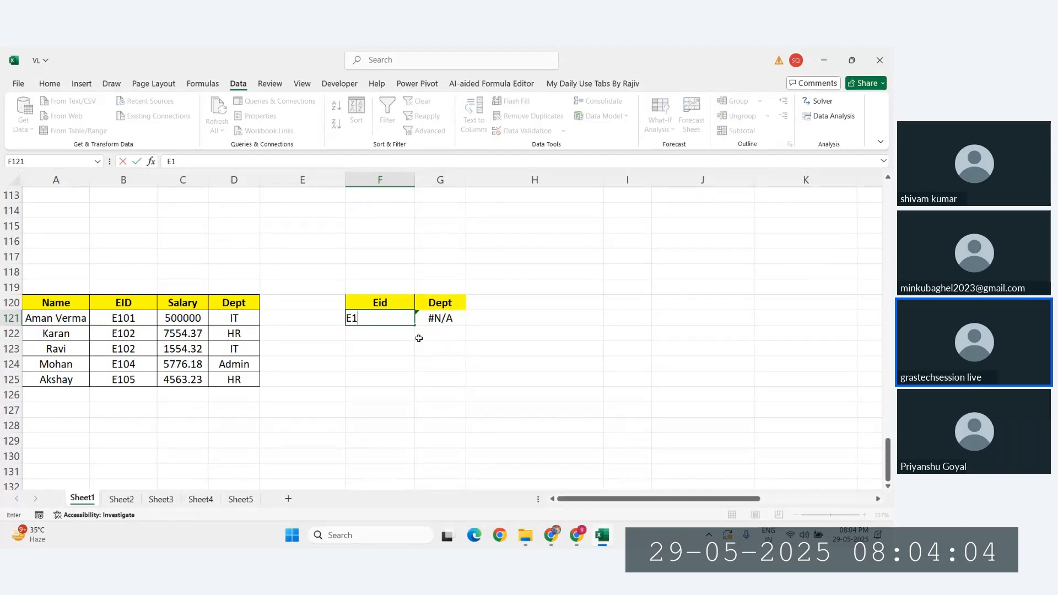
key("Return")
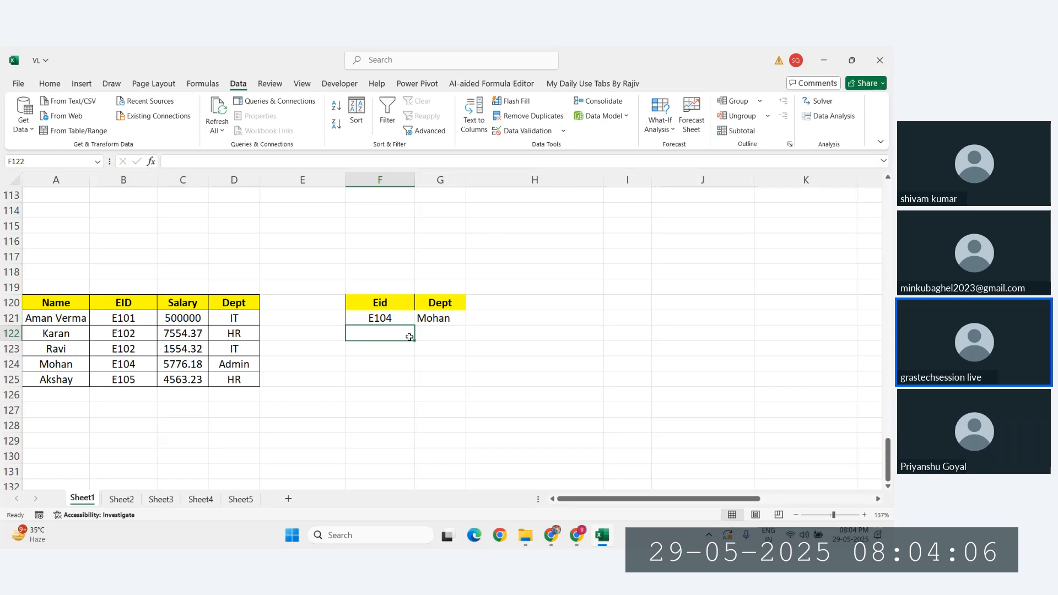
Set the lookup ID in F121 to E101 and review the INDEX-MATCH formula in G121
left_click(399, 317)
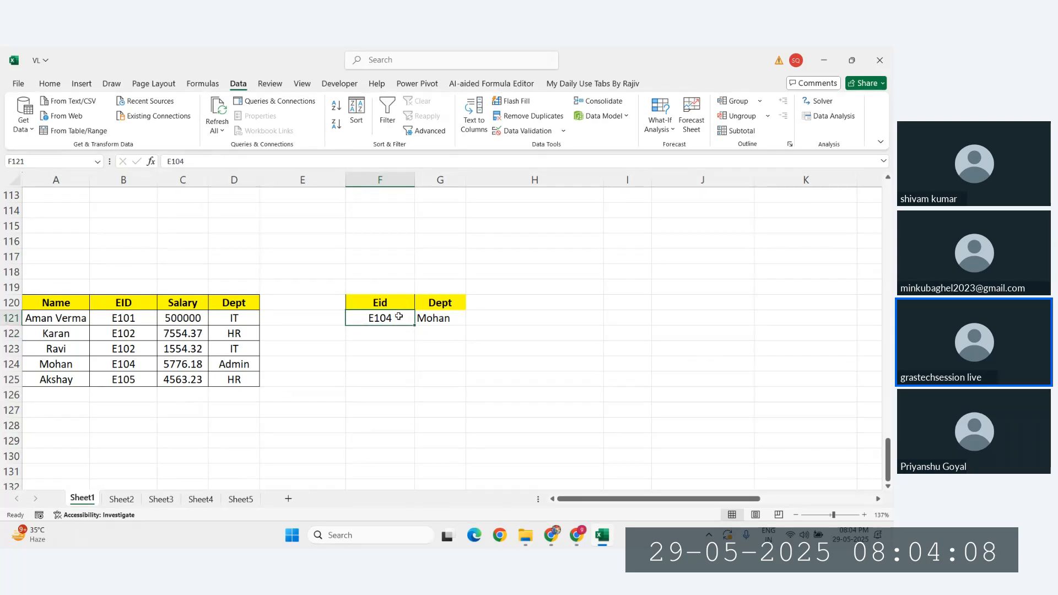
type("E101")
key("Return")
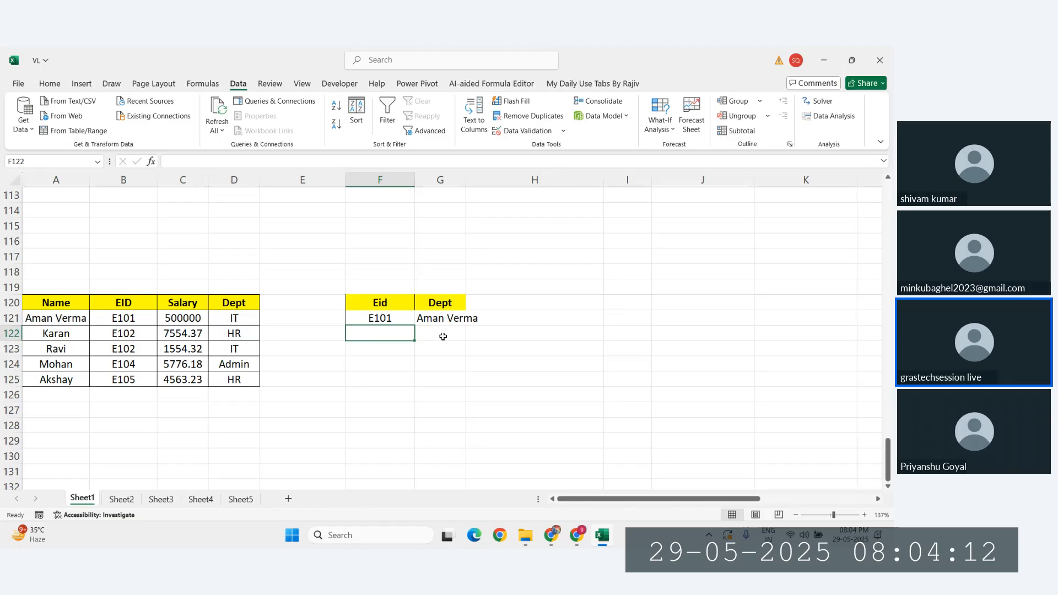
double_click(455, 320)
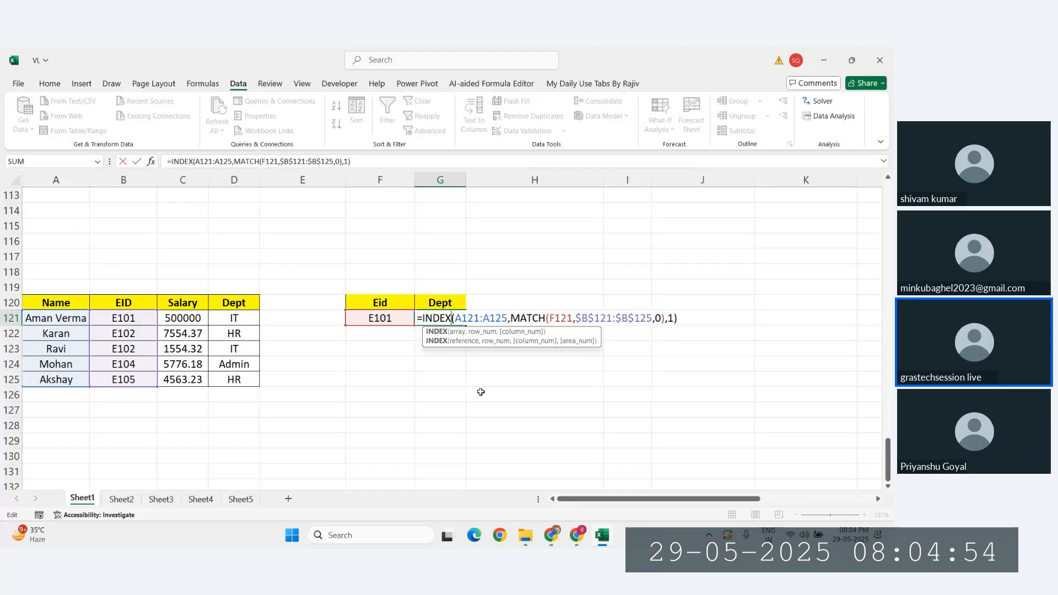
key("ctrl+Return")
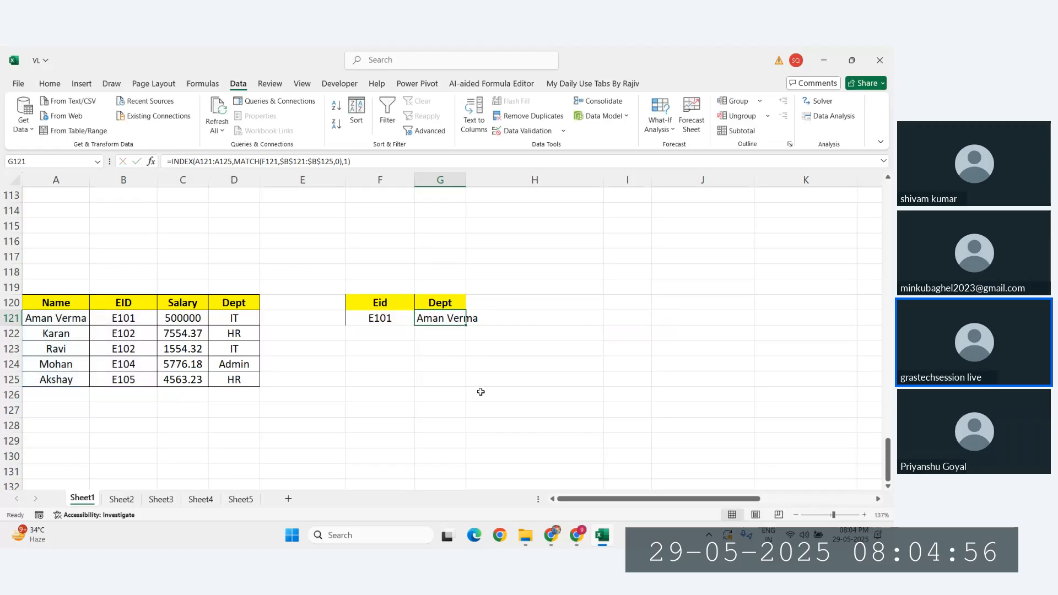
Add the lookup IDs E015 in F122 and E017 in F123 below the existing Eid entry
left_click(386, 323)
left_click(388, 335)
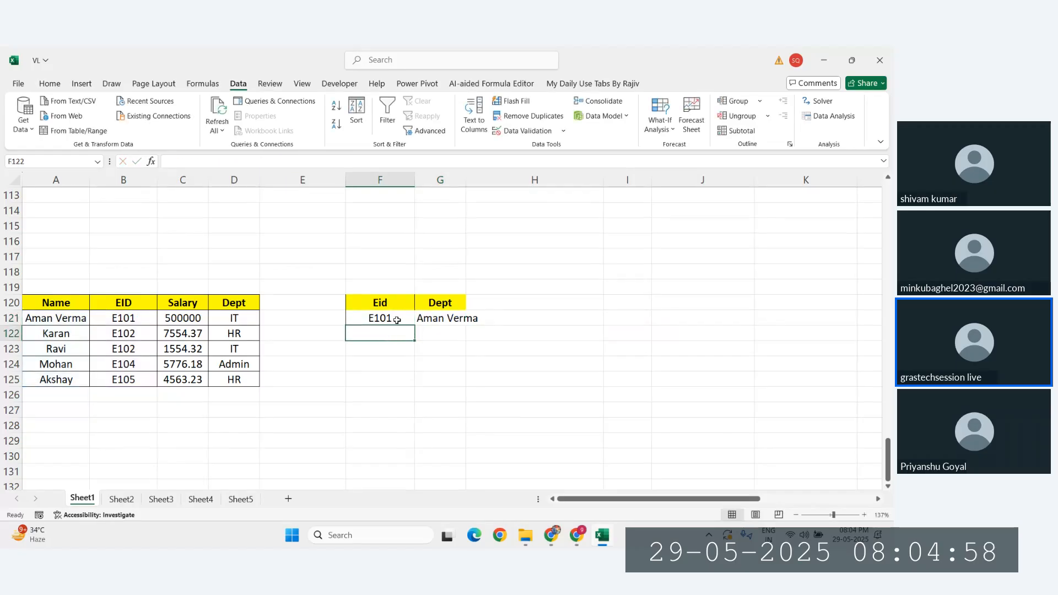
left_click(397, 320)
left_click(393, 333)
type("E10")
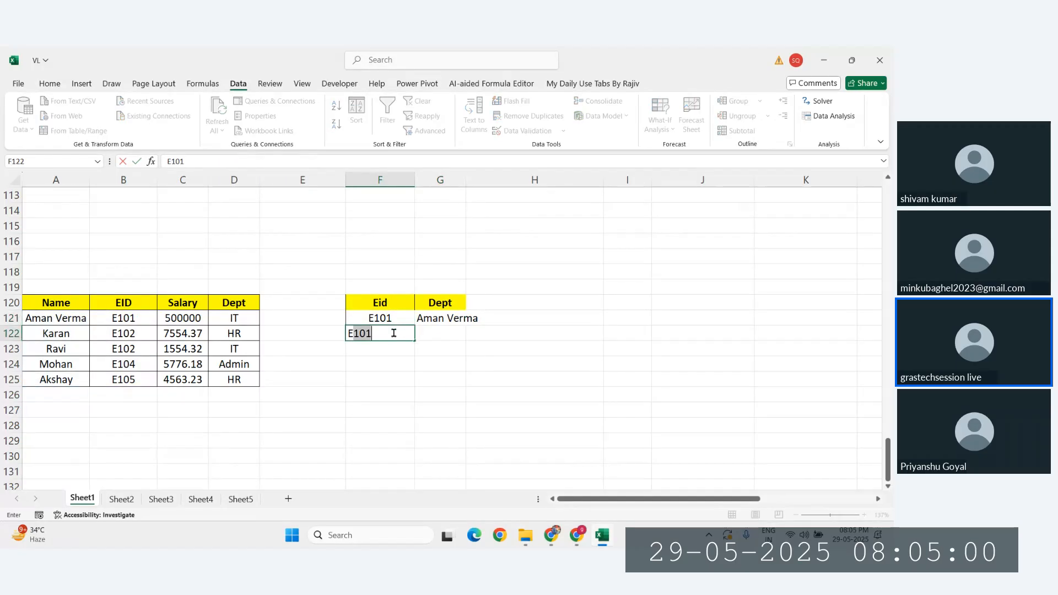
key("BackSpace")
key("BackSpace")
type("015")
key("Return")
type("E017")
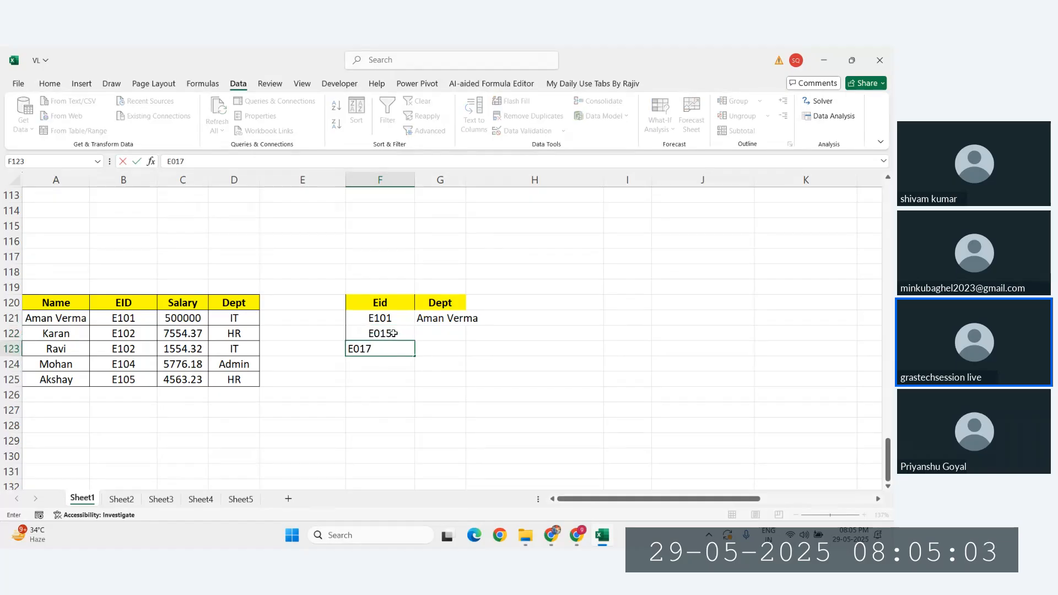
key("Return")
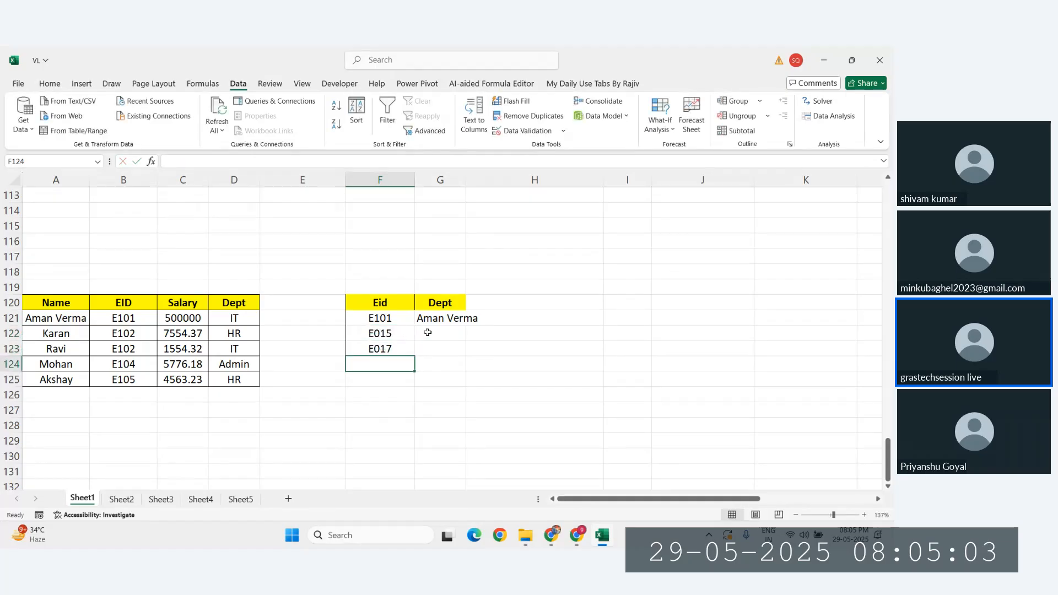
Change the lookup IDs in F122 to E105 and in F123 to E107
left_click(381, 347)
left_click(384, 334)
type("E105")
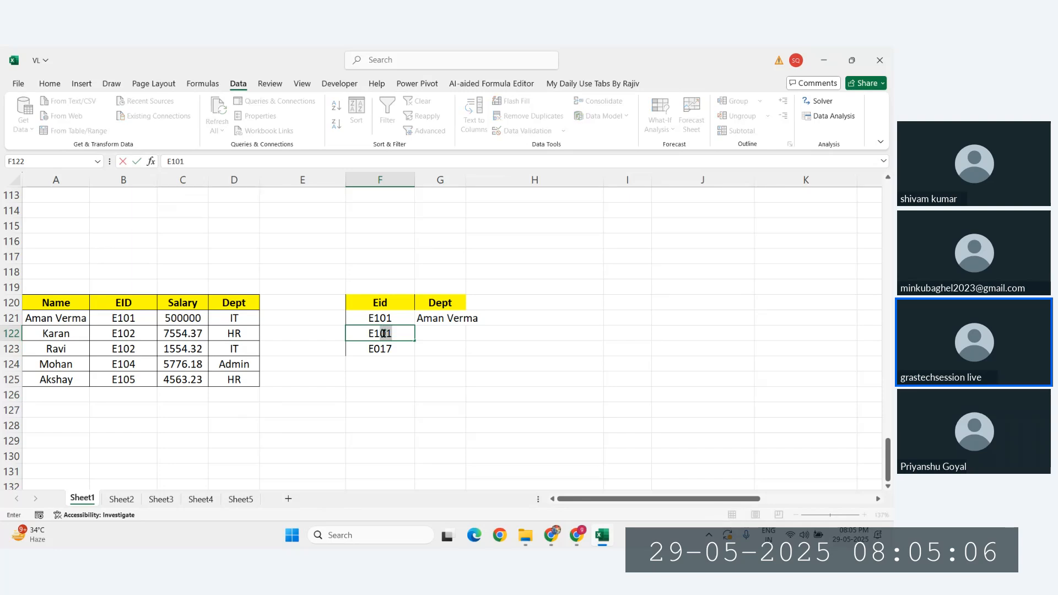
key("Return")
type("E107")
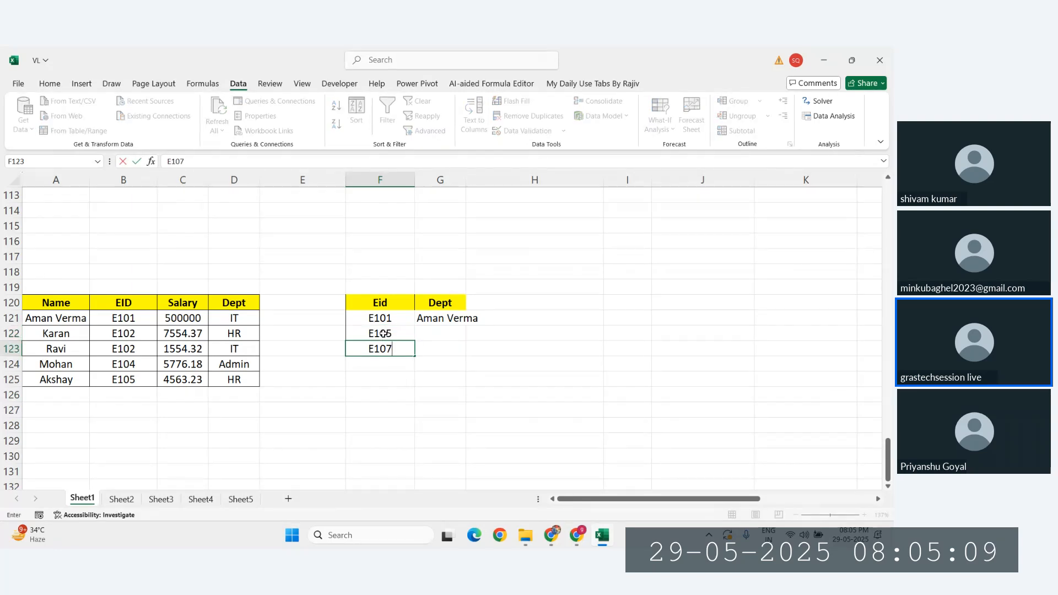
key("Return")
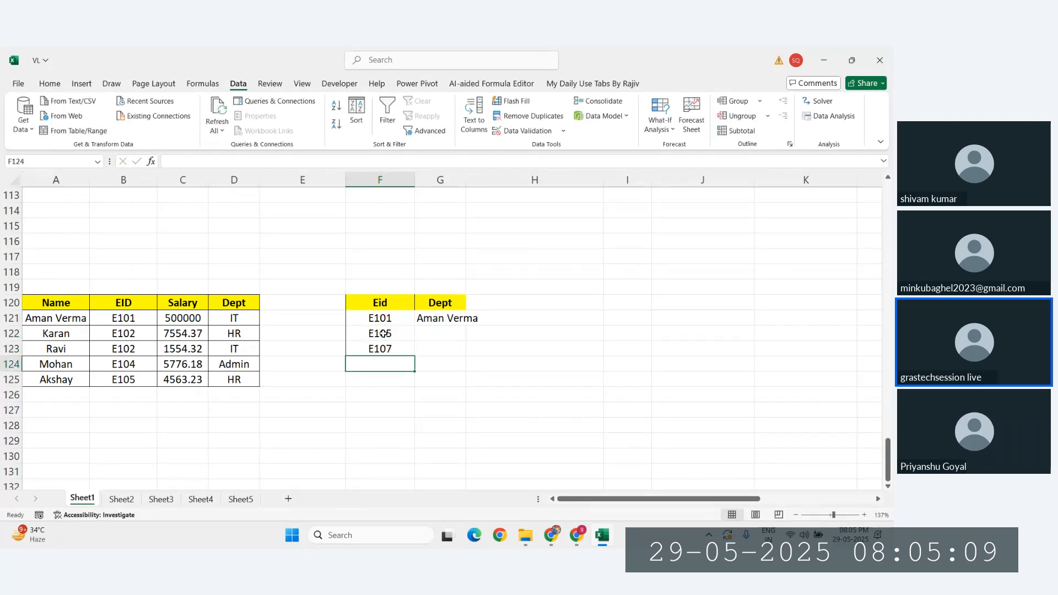
Make the INDEX array in G121 absolute as $A$121:$A$125 and fill the formula down to G123
left_click(436, 323)
double_click(436, 323)
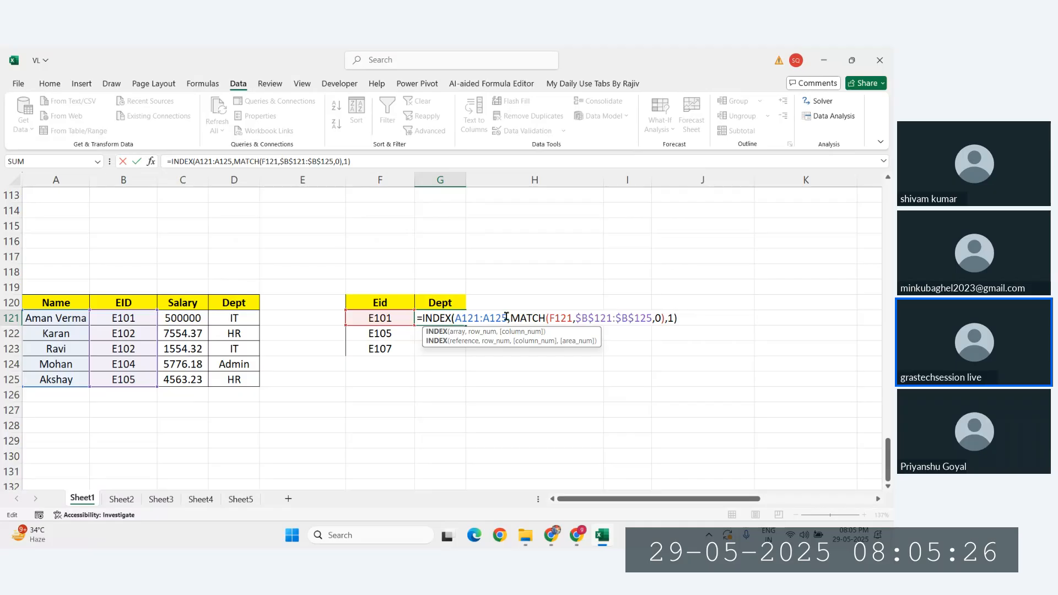
left_click_drag(507, 318, 454, 318)
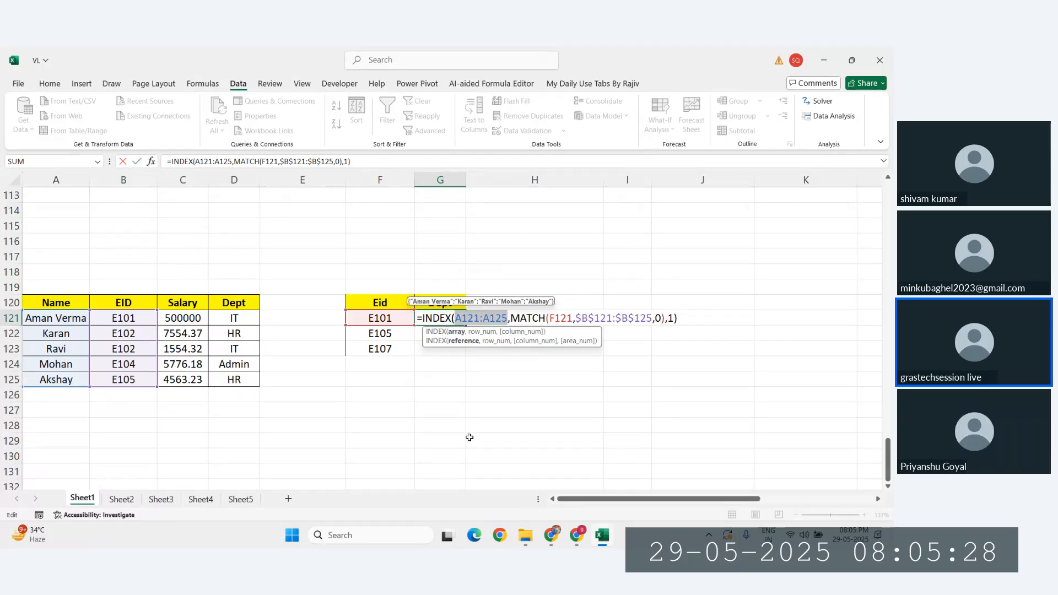
key("F4")
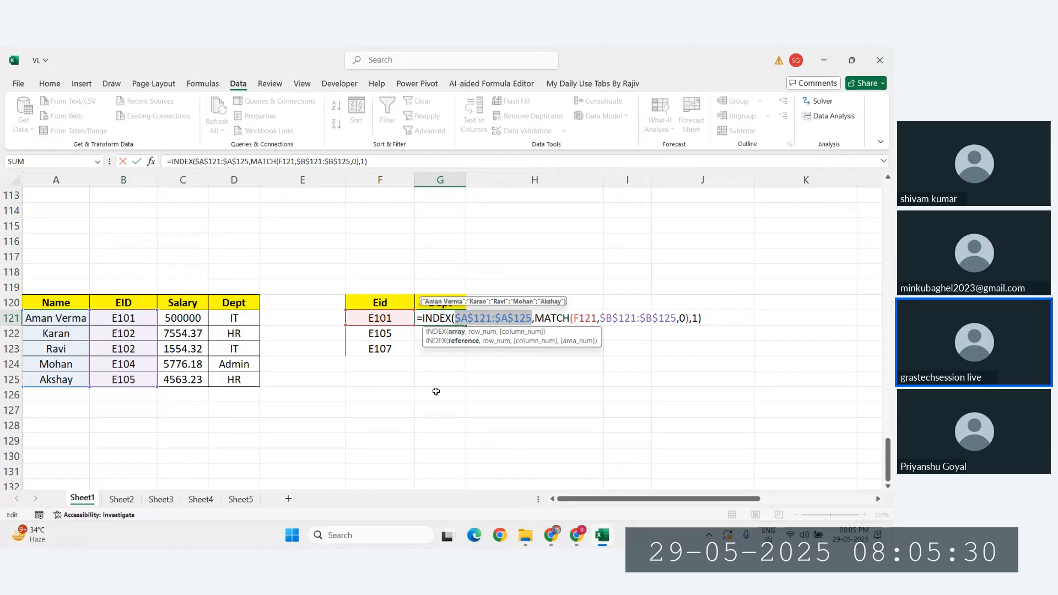
key("Return")
left_click(444, 318)
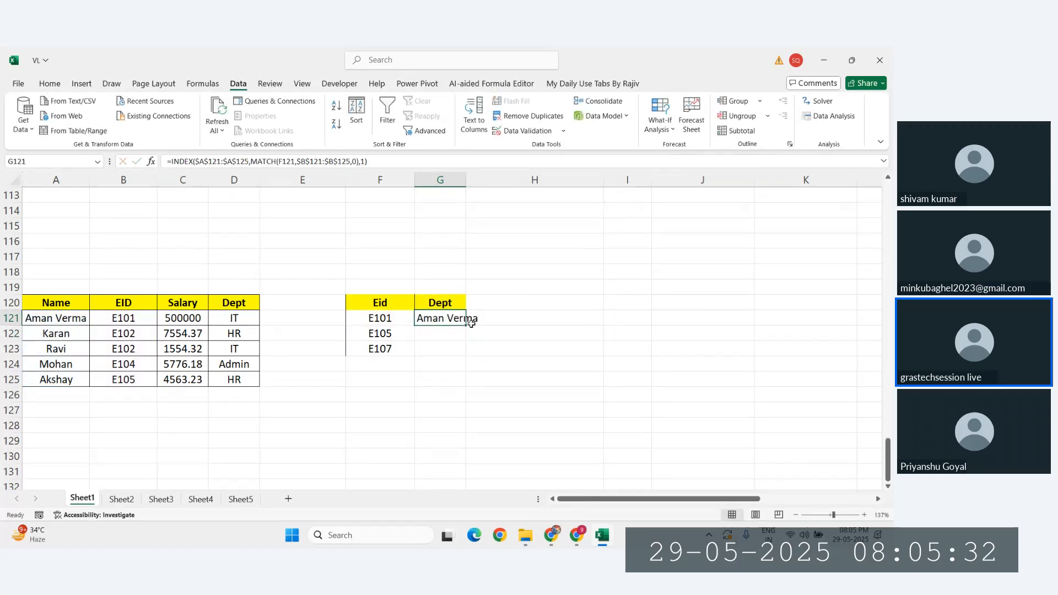
left_click_drag(466, 326, 464, 359)
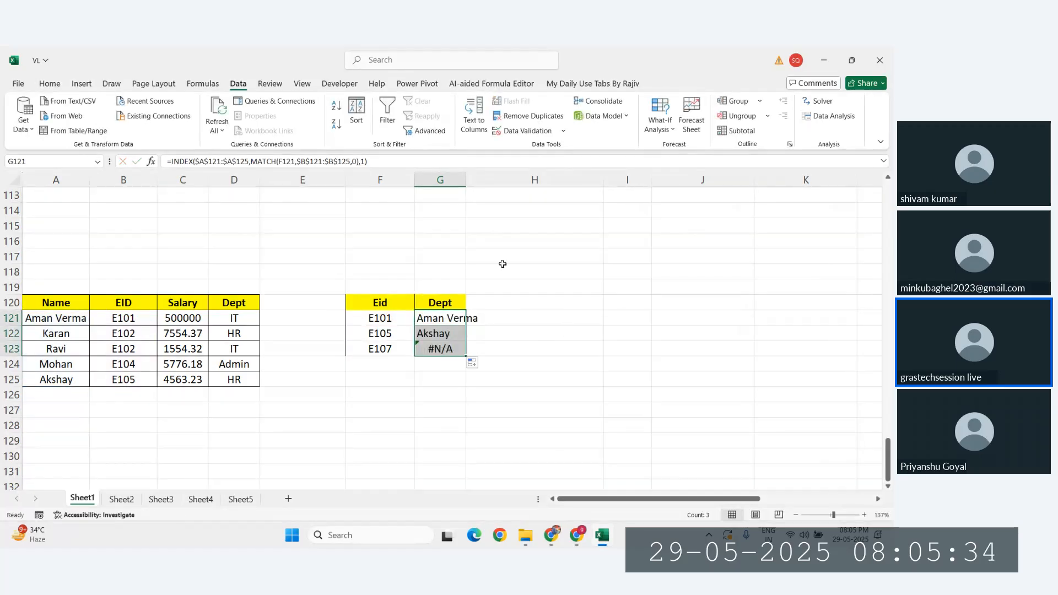
Widen column G to fit the returned names and centre the results in G121:G123
left_click_drag(467, 180, 679, 179)
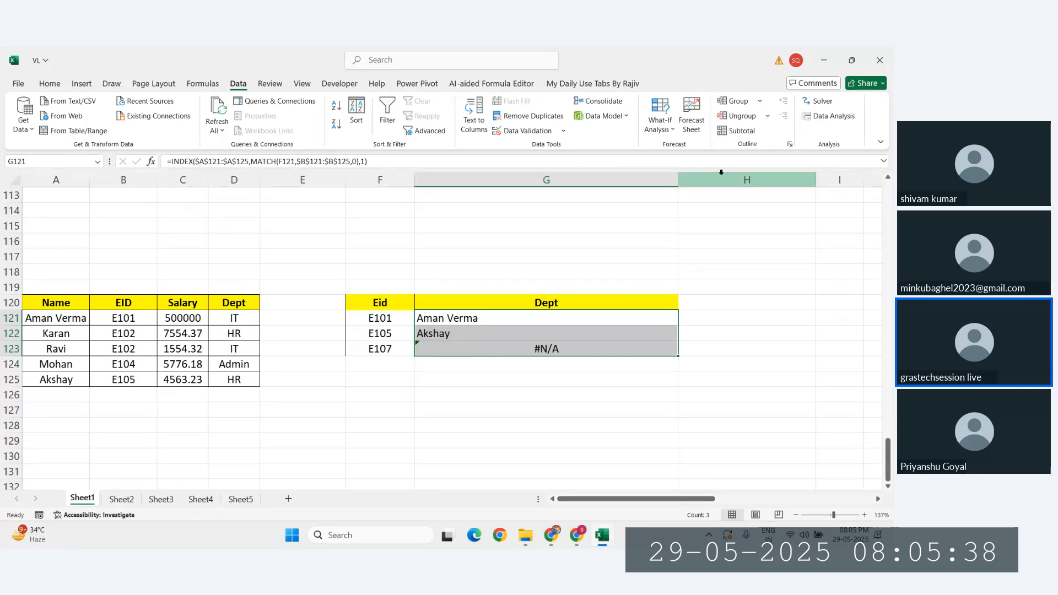
left_click_drag(679, 179, 484, 209)
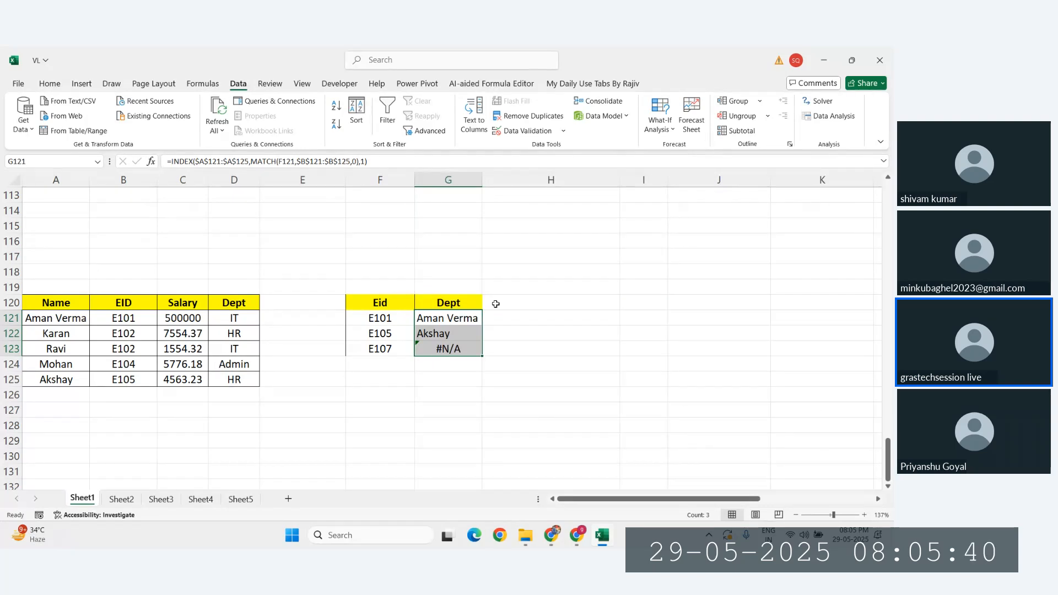
left_click(49, 84)
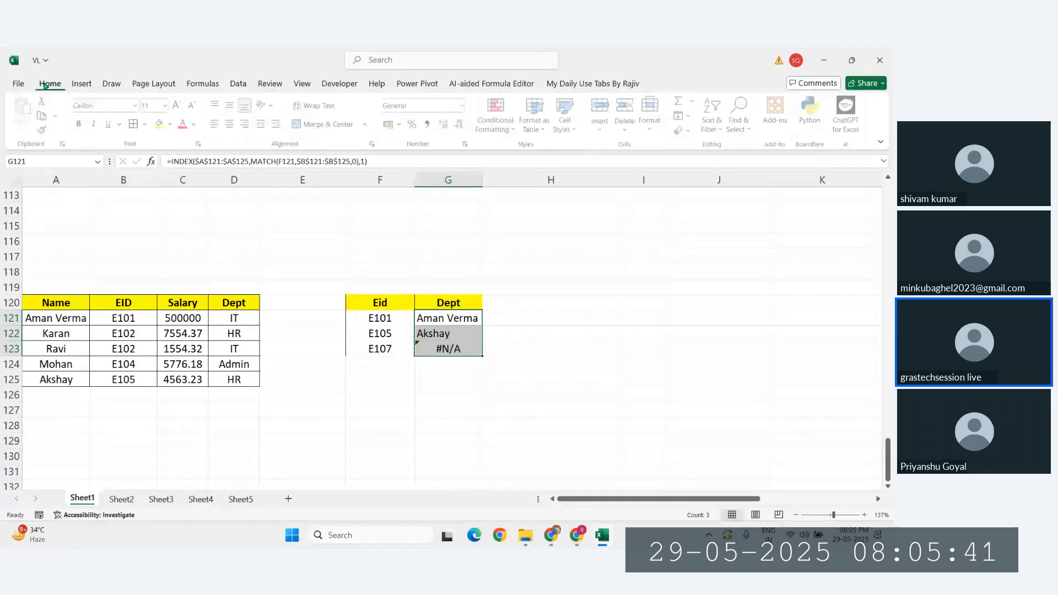
left_click(232, 124)
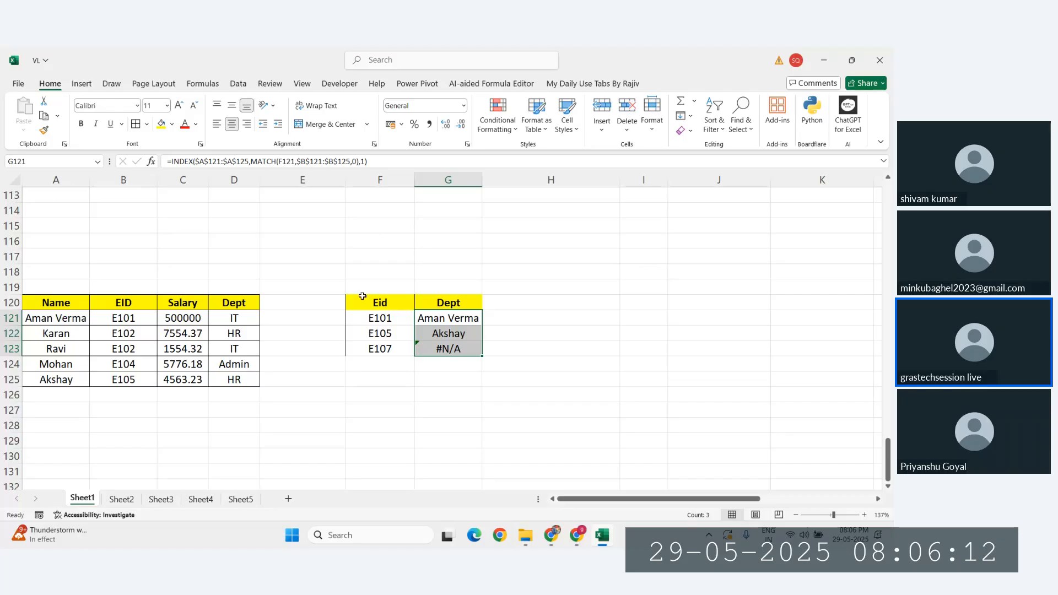
left_click(184, 330)
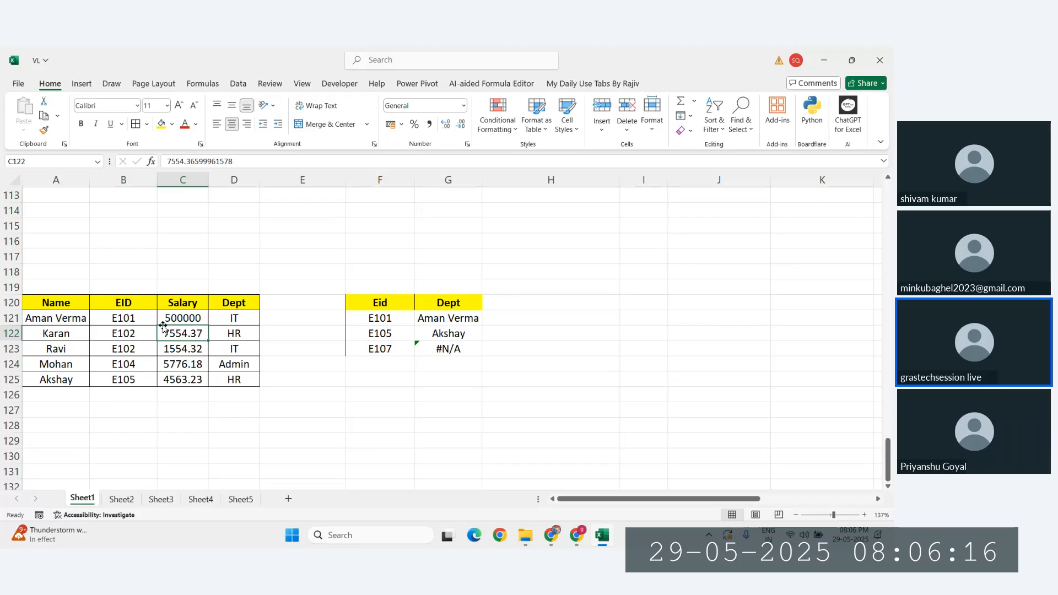
scroll(163, 327, "up", 1)
scroll(163, 326, "up", 5)
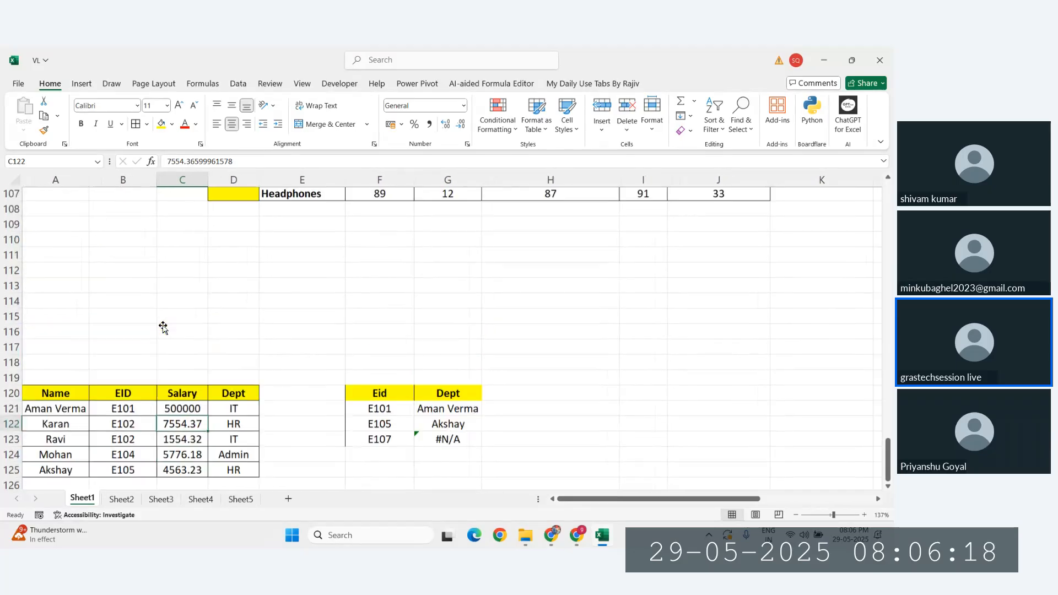
scroll(163, 326, "down", 2)
scroll(163, 328, "down", 3)
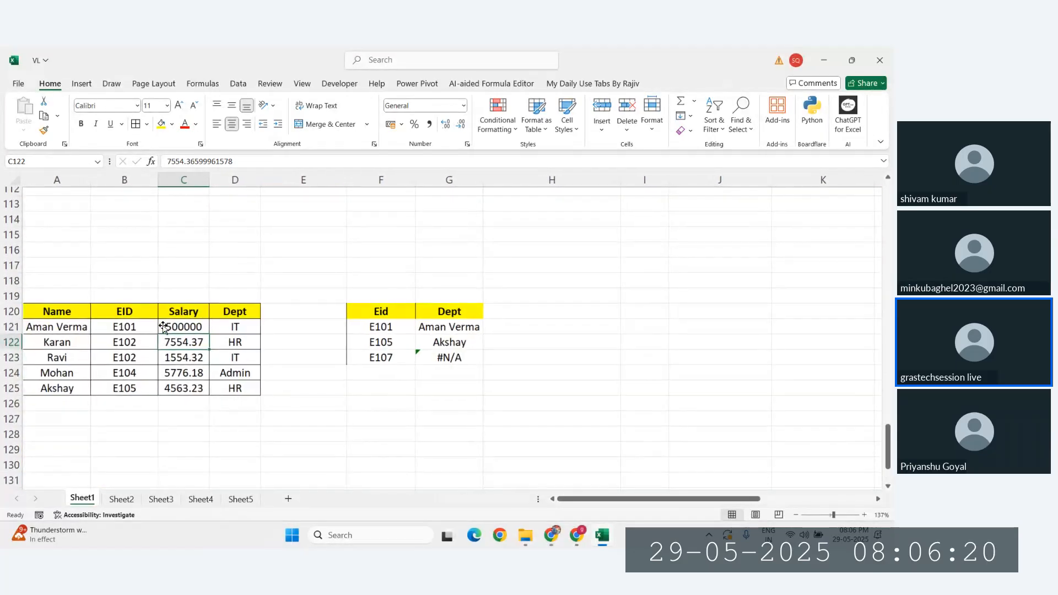
left_click_drag(57, 334, 254, 396)
key("ctrl+c")
scroll(254, 403, "down", 2)
scroll(254, 403, "up", 18)
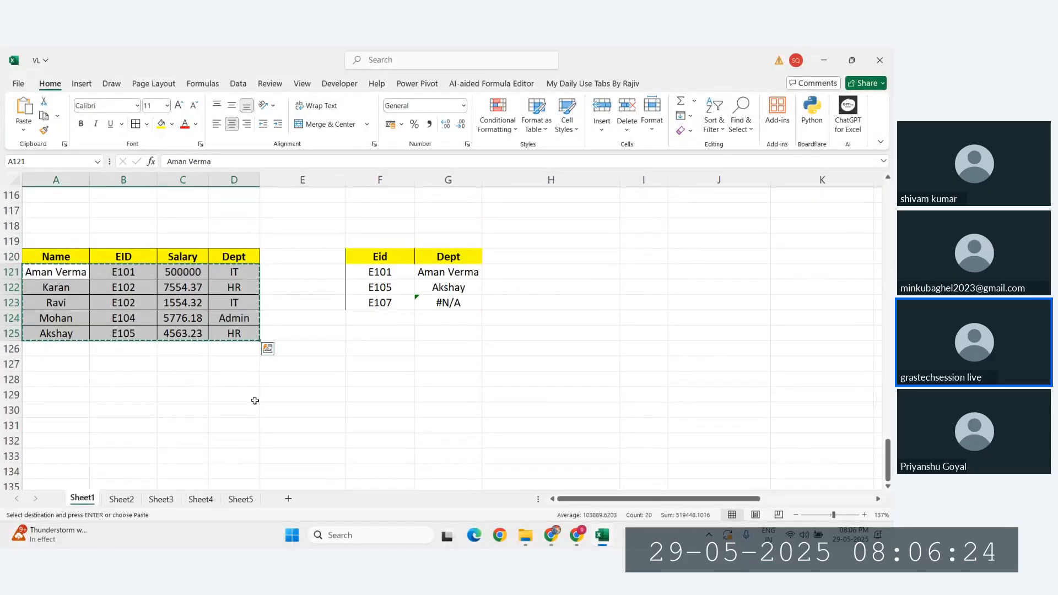
key("Escape")
Copy the employee table with its EID, Name, Salary and Dept headings from D35:G40
scroll(257, 398, "up", 12)
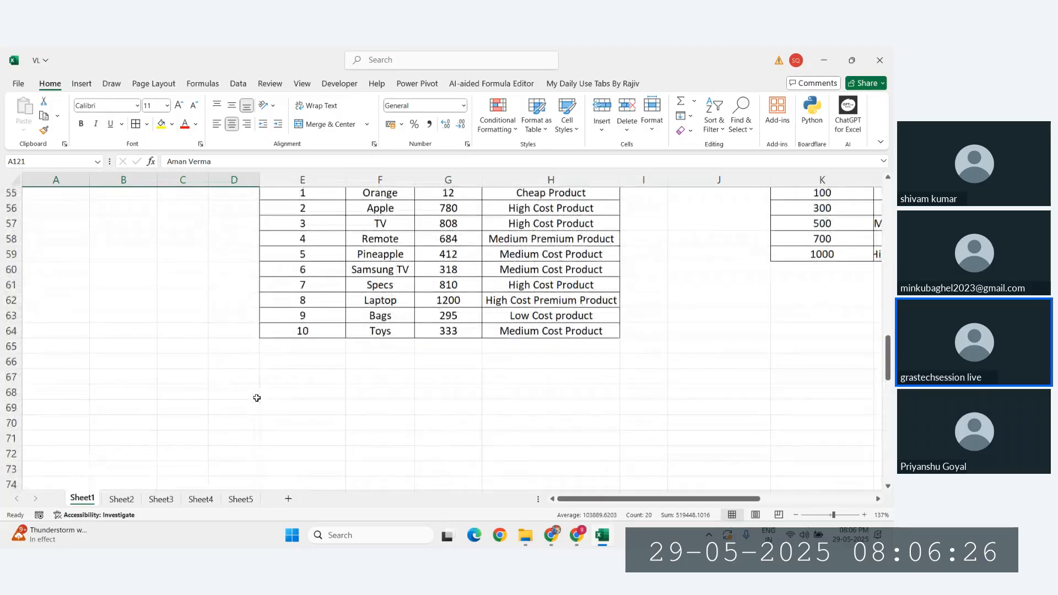
left_click_drag(234, 290, 448, 368)
key("ctrl+c")
scroll(423, 359, "down", 10)
scroll(423, 359, "down", 20)
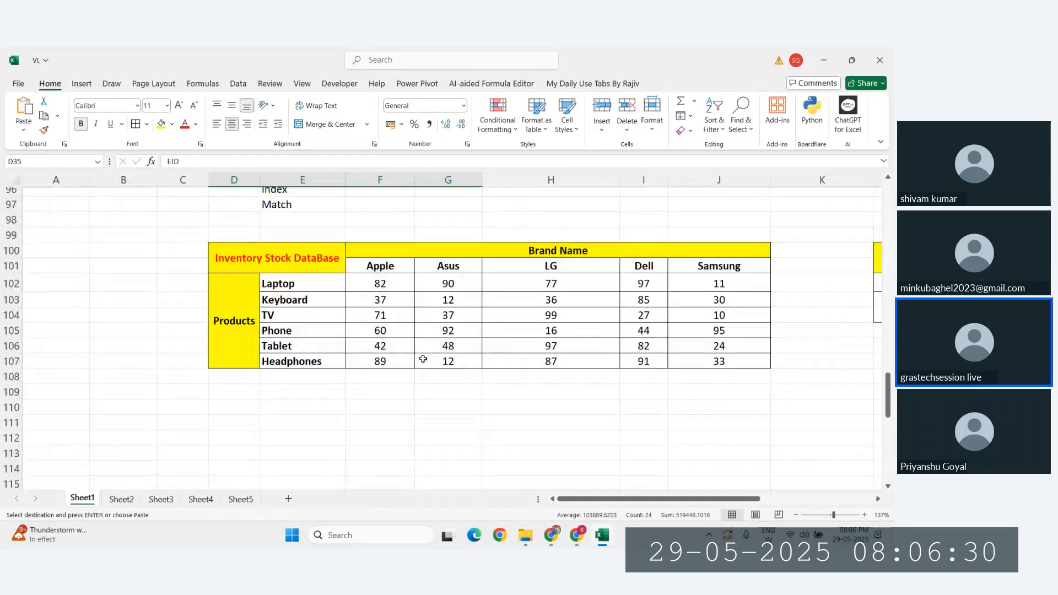
Try pasting the copied table at D133 using Paste Special with the Transpose option
left_click(219, 333)
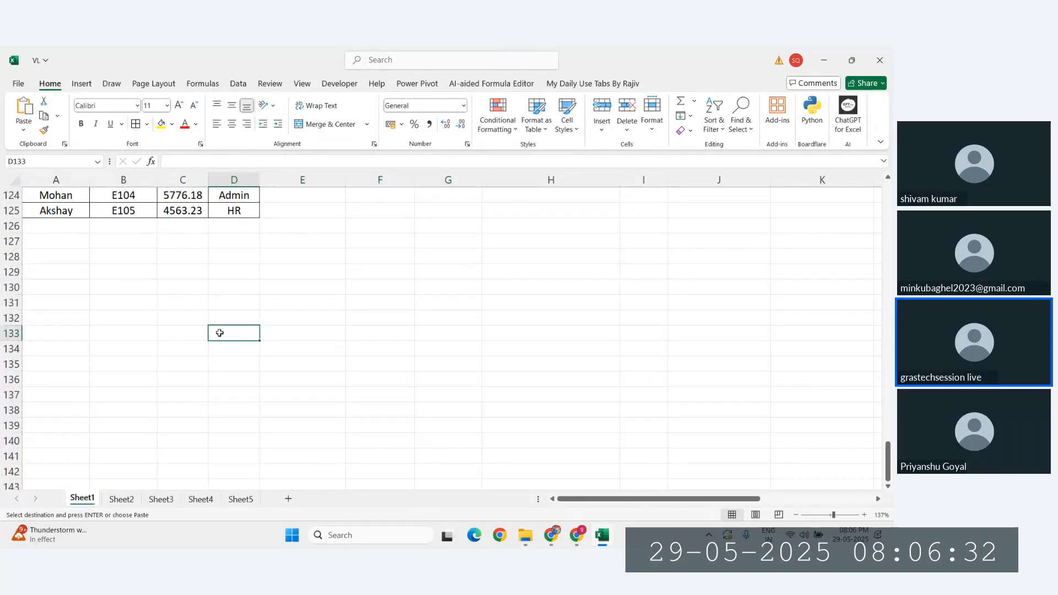
key("ctrl+alt+v")
left_click(460, 468)
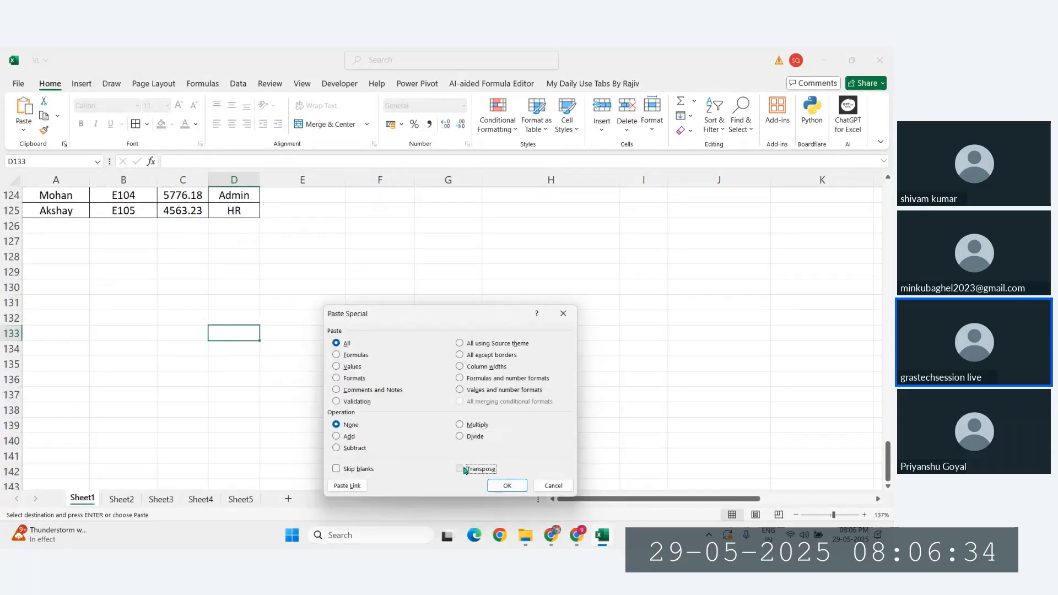
left_click(509, 485)
left_click(381, 410)
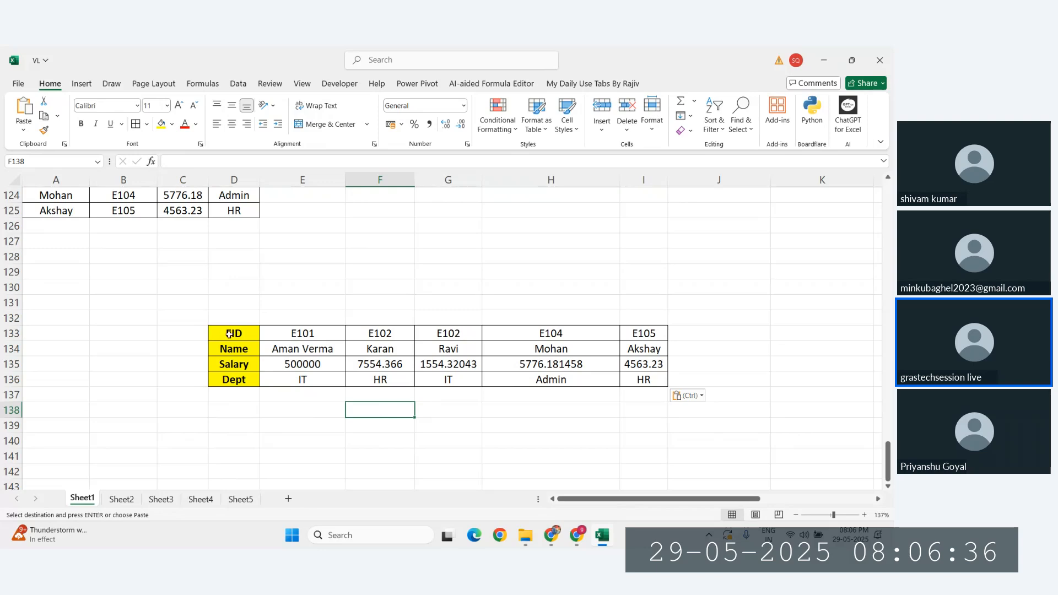
left_click_drag(229, 334, 660, 383)
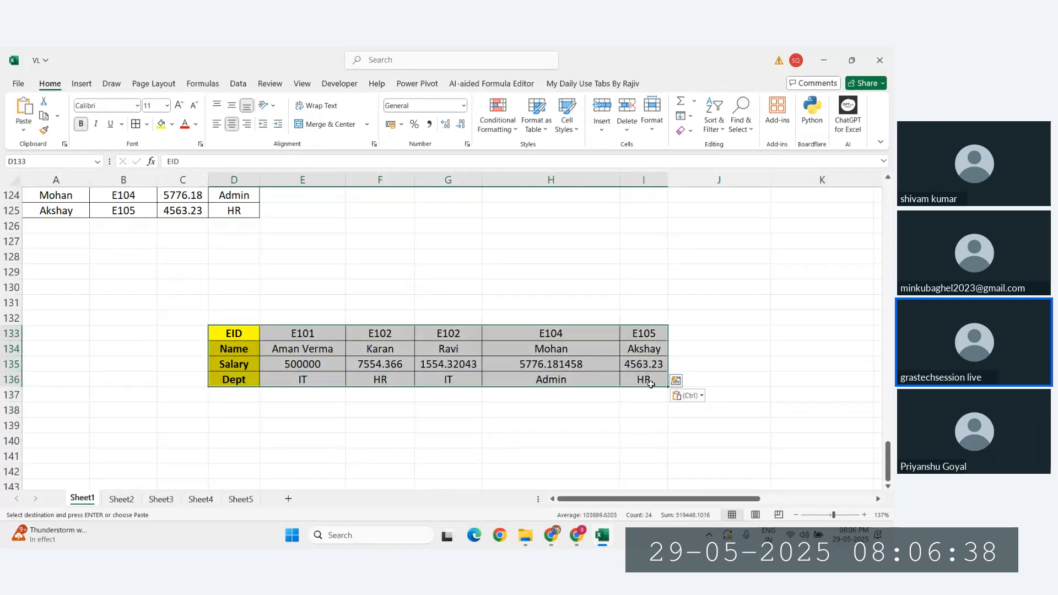
Paste the copied employee table transposed at D133, with its headings running down column D
left_click(229, 336)
right_click(232, 340)
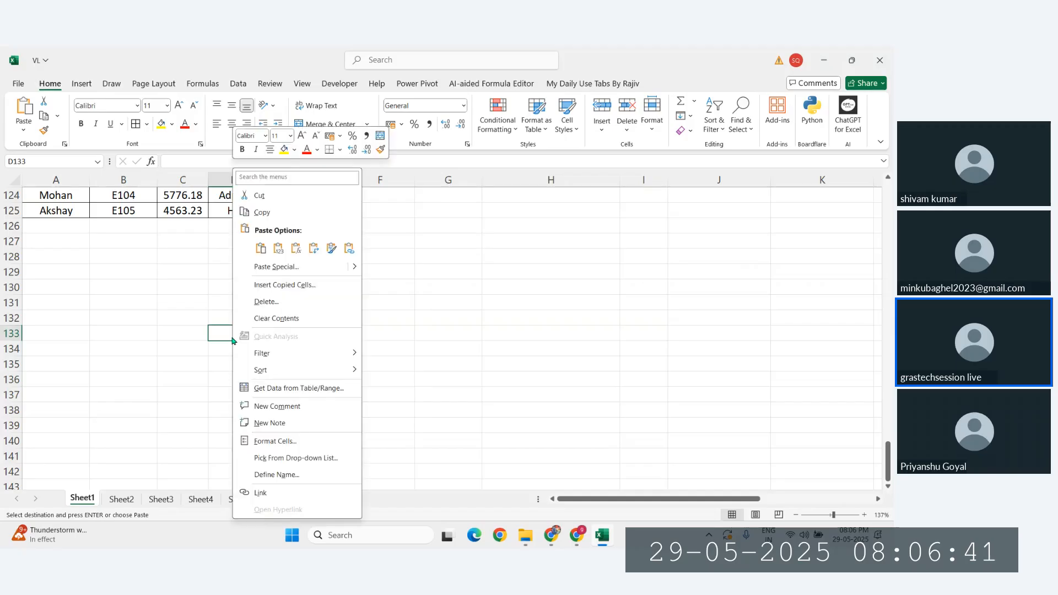
left_click(314, 248)
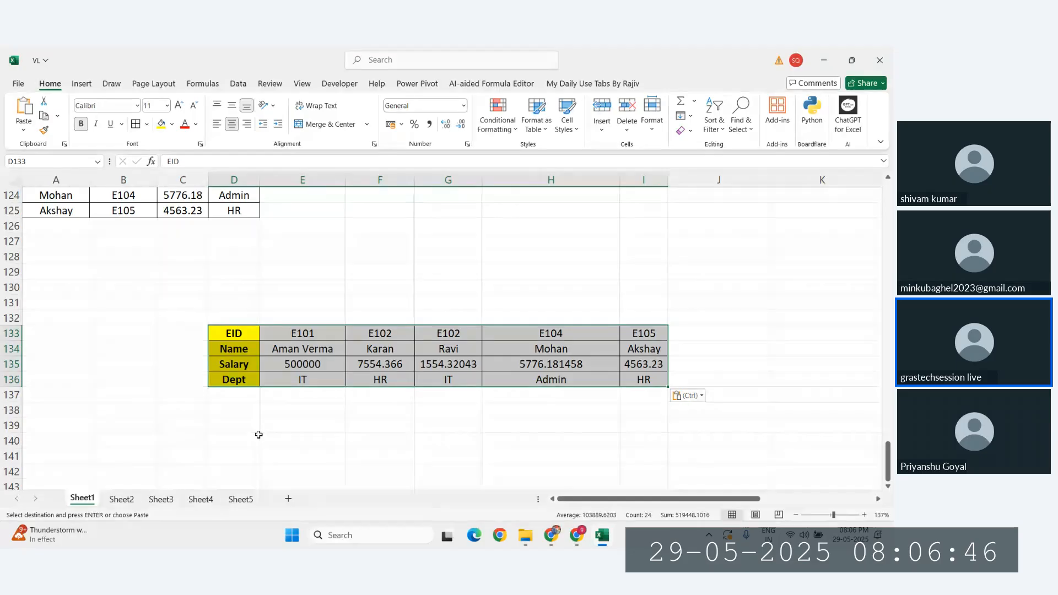
Examine the transposed table's headings in column D, its EID row and the employee details beneath
left_click(220, 362)
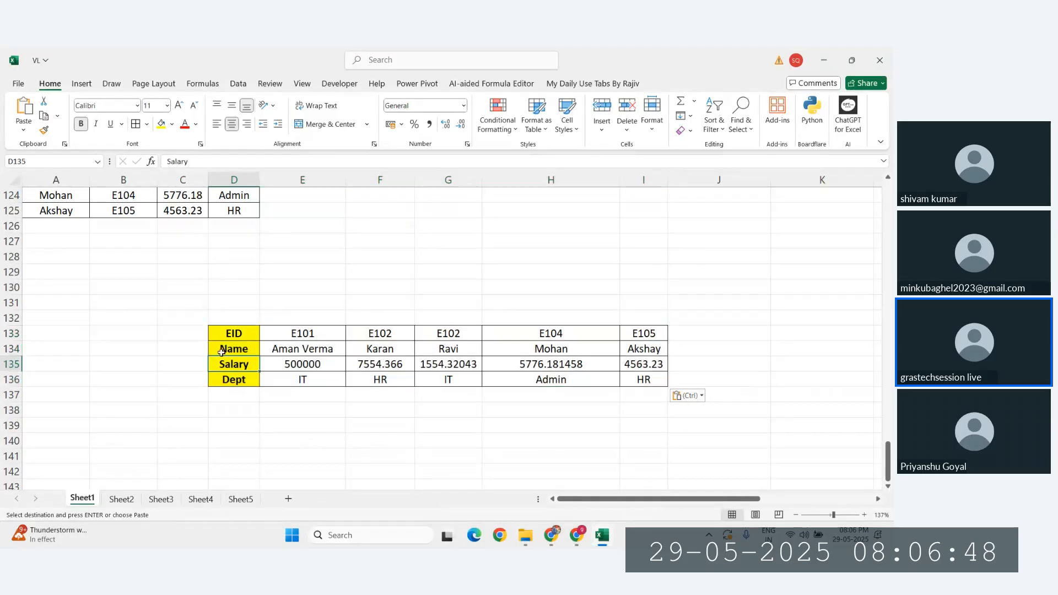
left_click(234, 180)
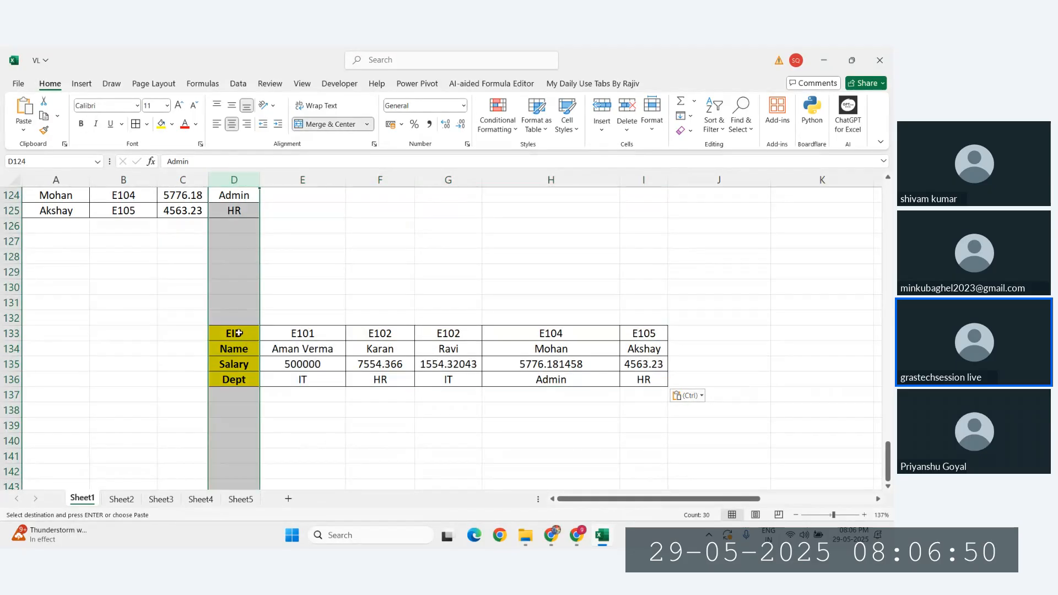
left_click_drag(246, 338, 234, 381)
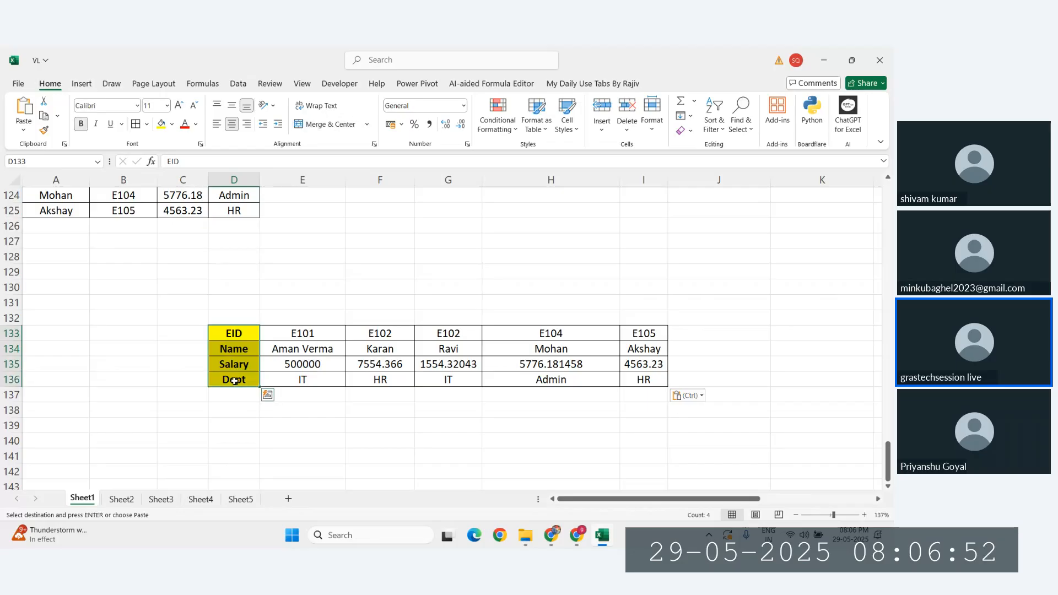
left_click_drag(307, 334, 641, 330)
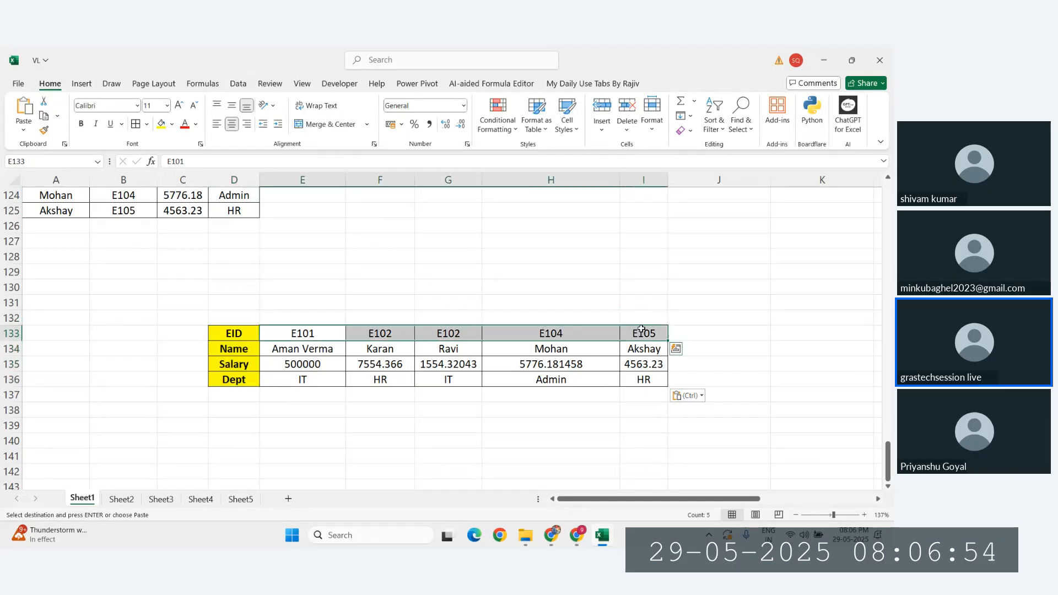
left_click_drag(303, 349, 510, 378)
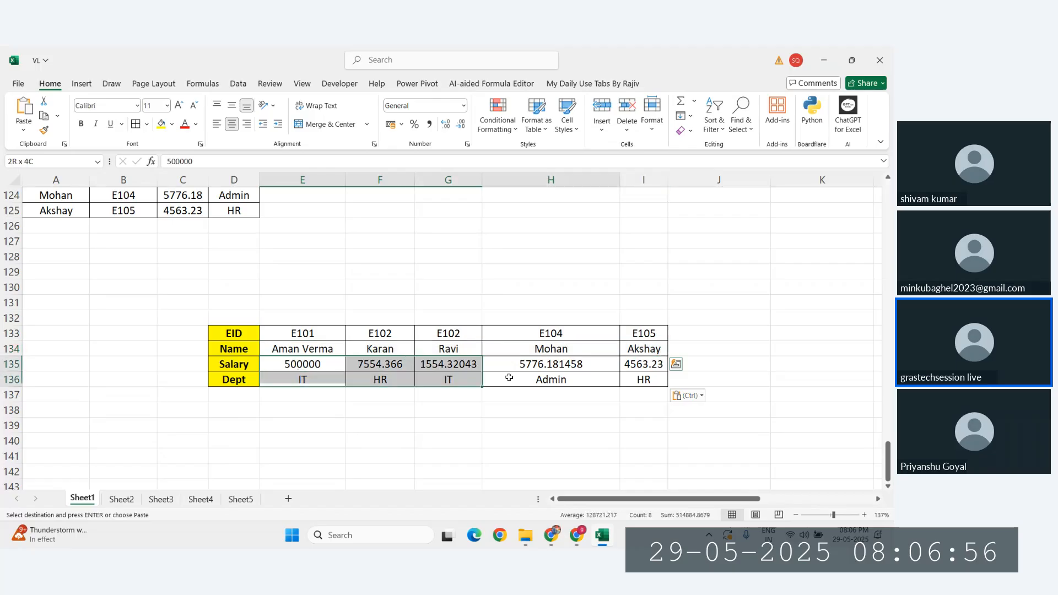
left_click(373, 408)
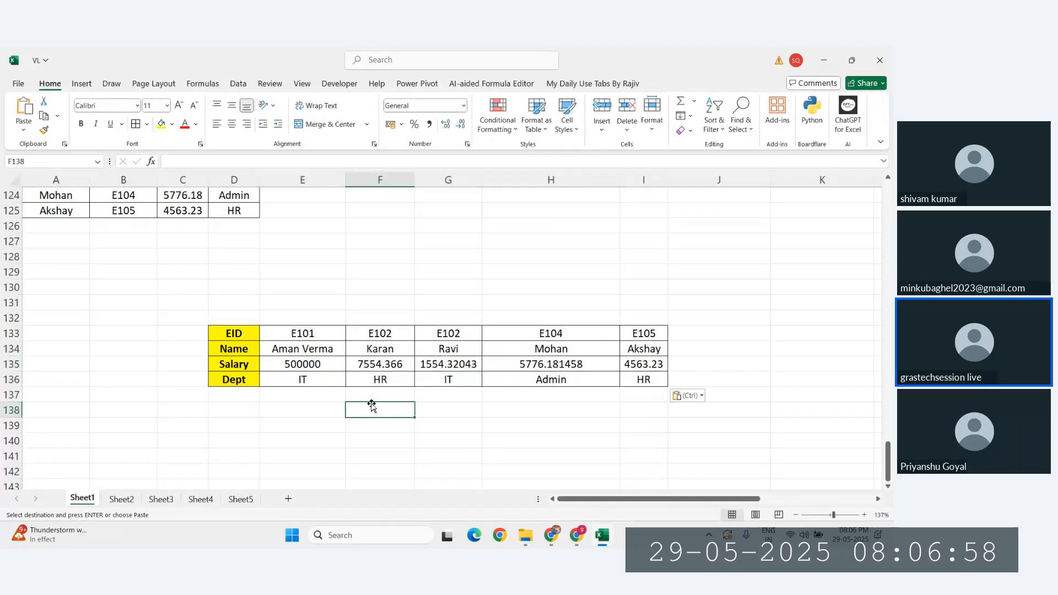
Enter the headings Eid in D140 and Dept in E140 below the transposed table and centre them
left_click(296, 441)
left_click(248, 441)
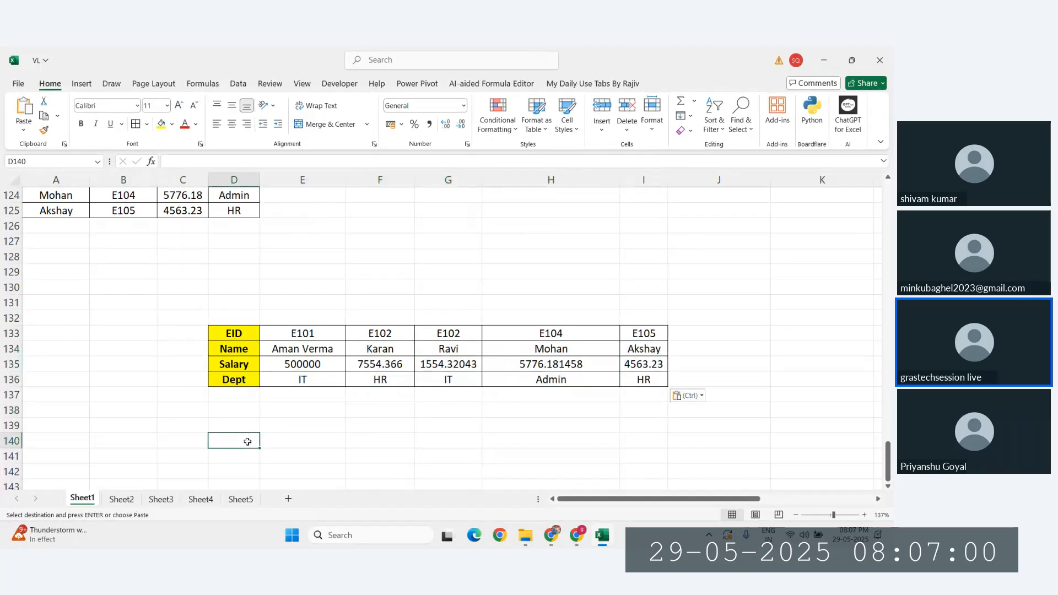
type("Eid")
key("Tab")
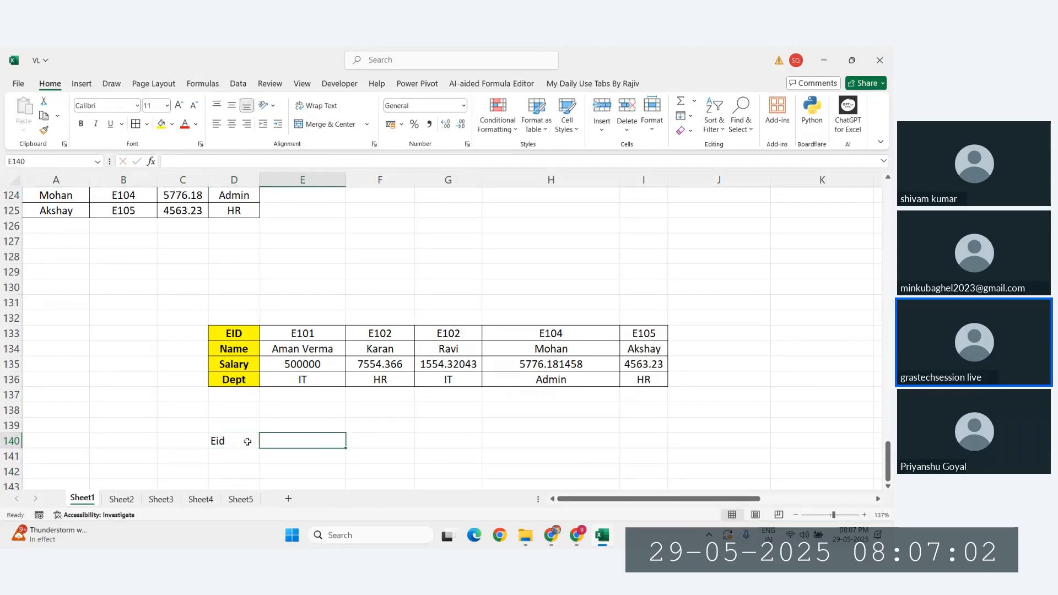
type("Dept")
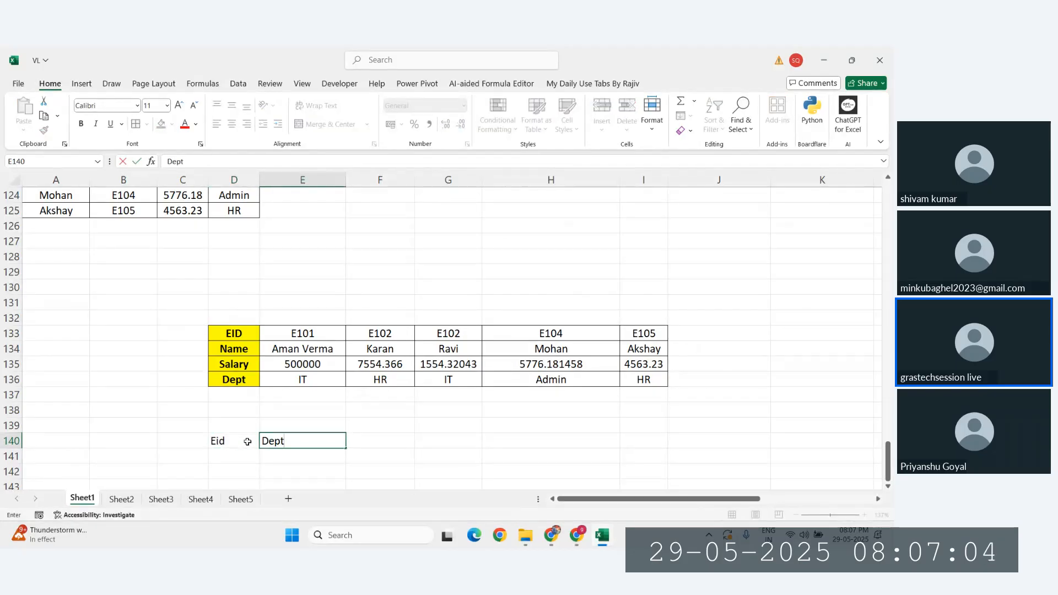
key("Return")
left_click_drag(221, 441, 292, 441)
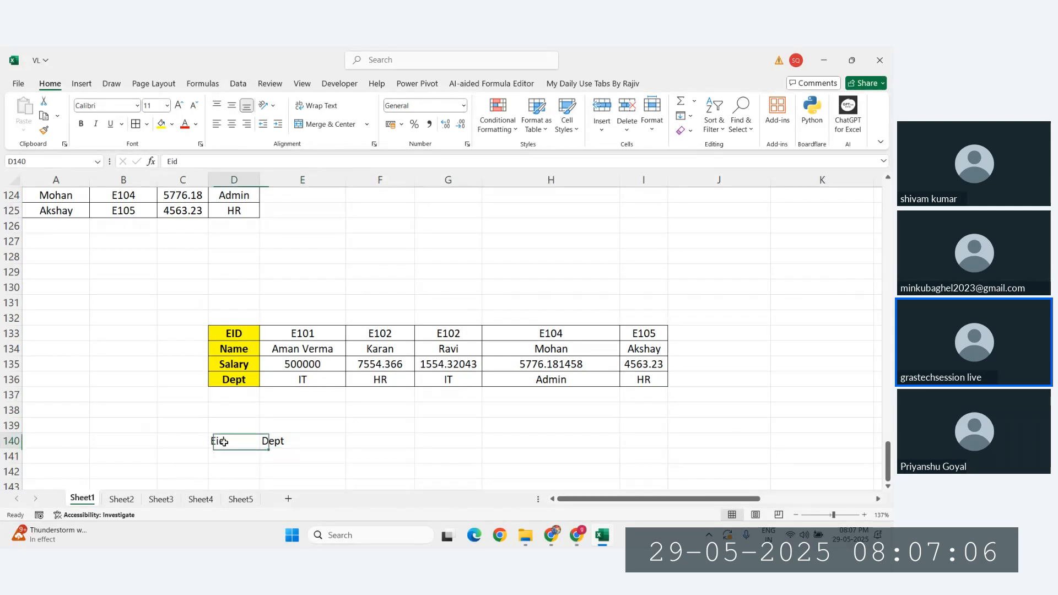
left_click(233, 124)
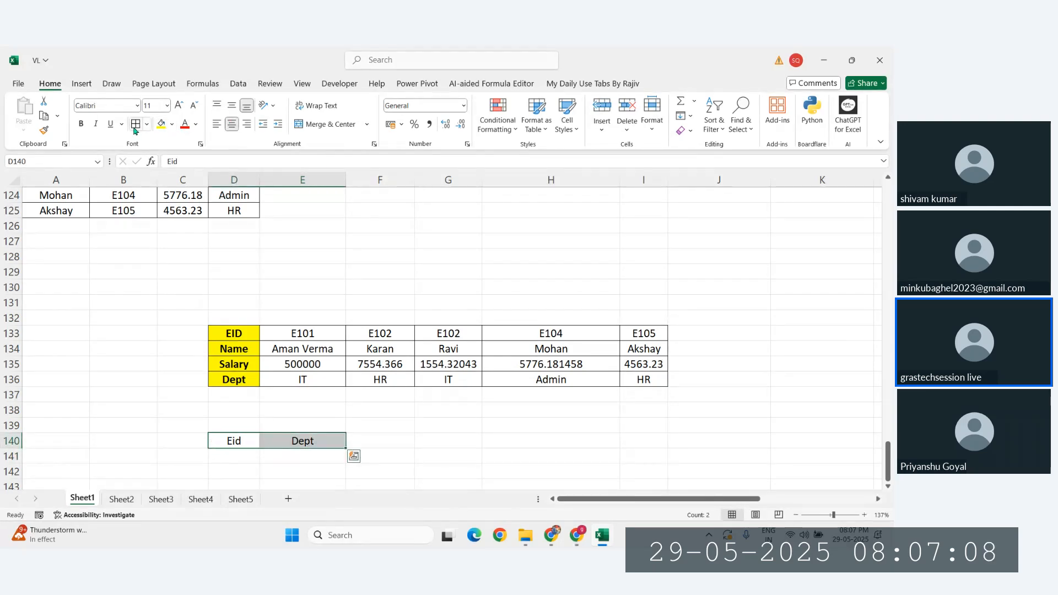
Enter the lookup value E104 in D141 under the Eid heading
left_click(237, 454)
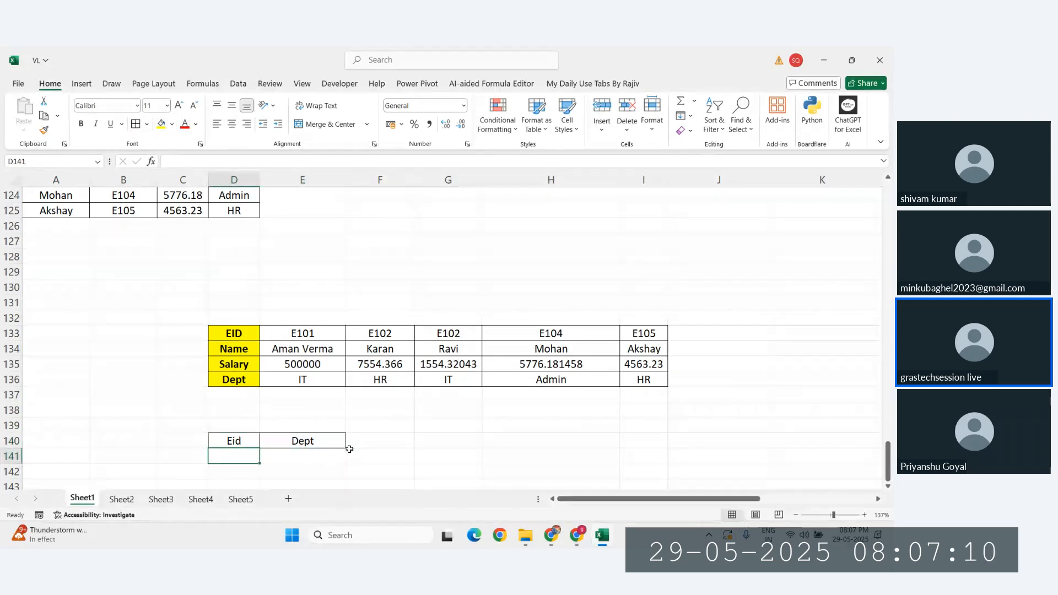
type("Eid10")
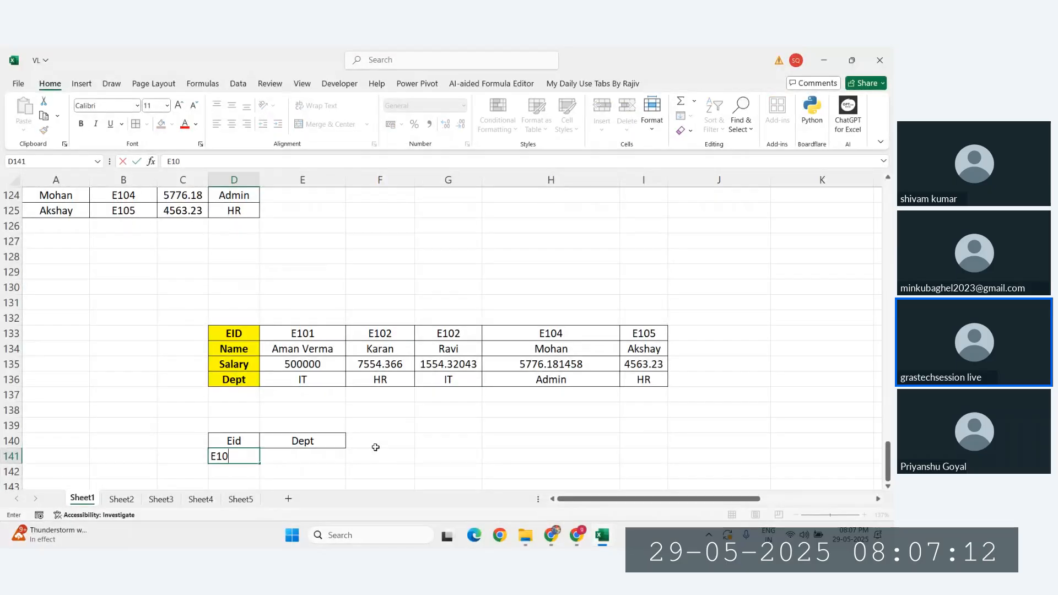
type("4")
key("Return")
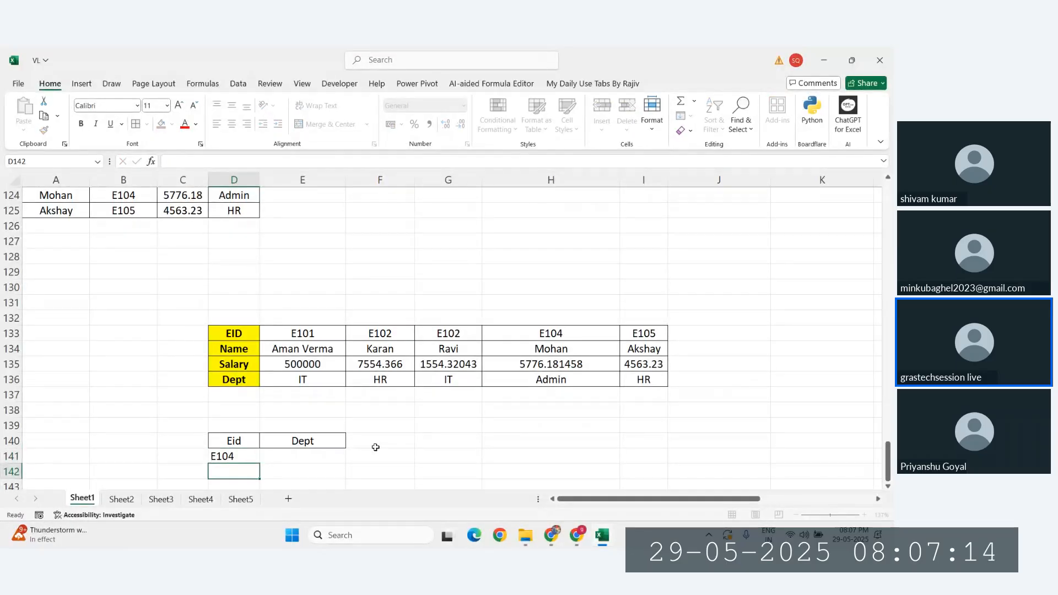
Start an HLOOKUP formula in E141 under Dept, using the absolute reference $D$141 as the lookup value
left_click(324, 452)
scroll(314, 452, "down", 2)
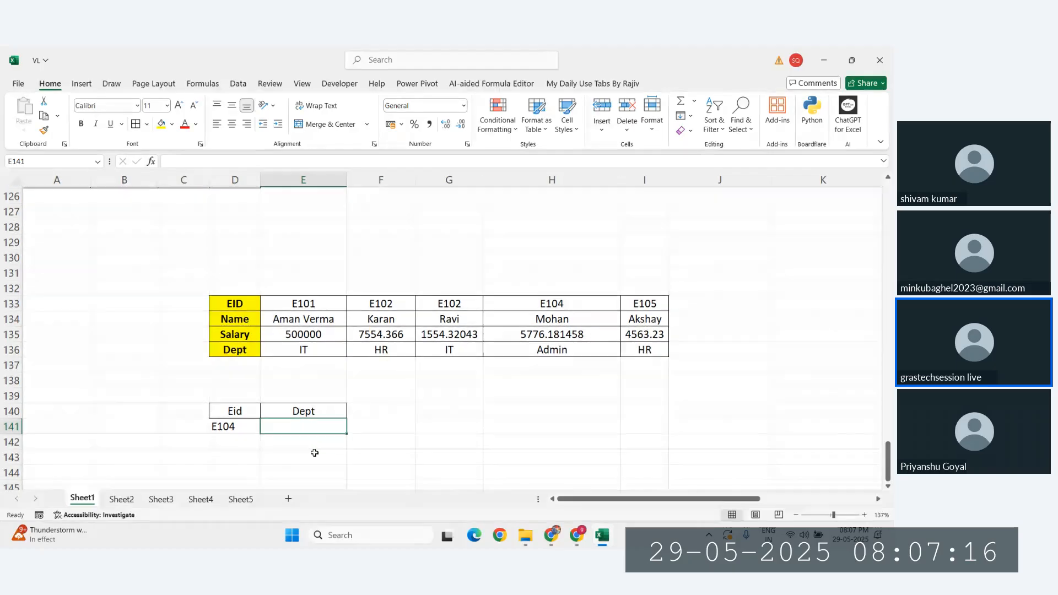
left_click_drag(232, 302, 641, 355)
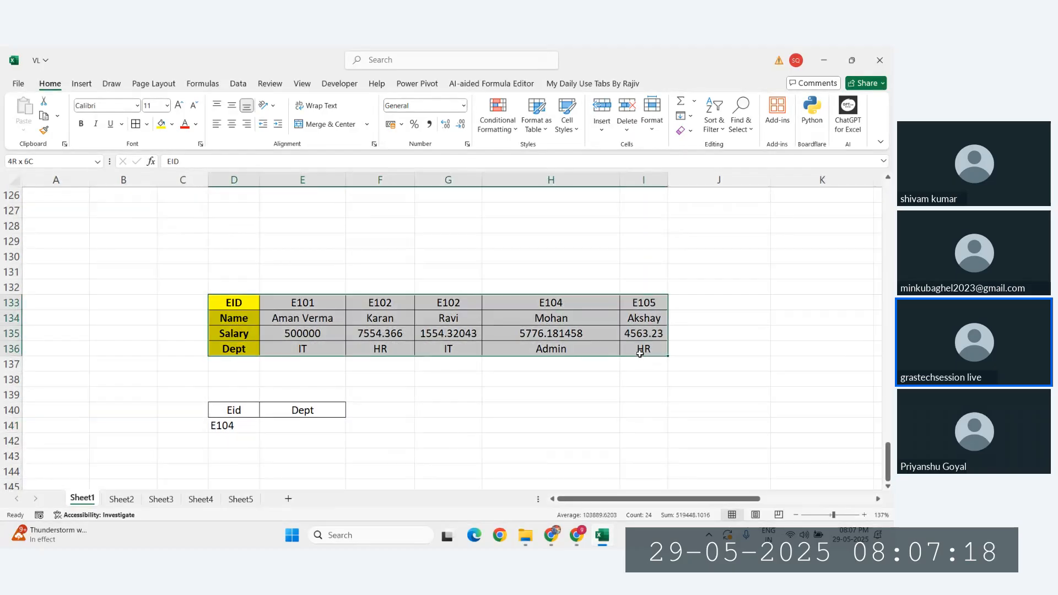
left_click(304, 423)
type("=h")
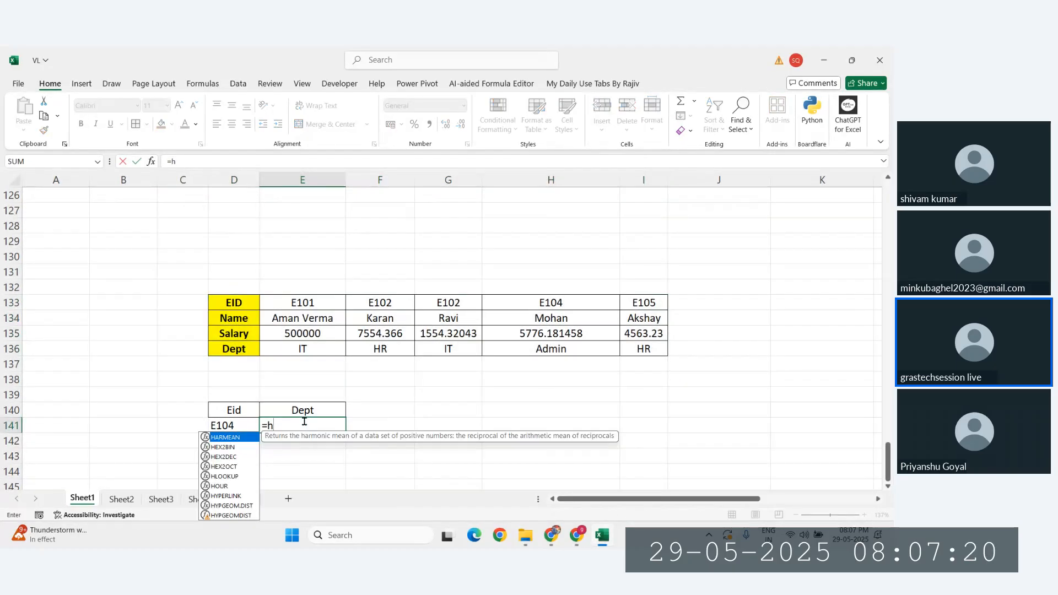
type("l")
key("Tab")
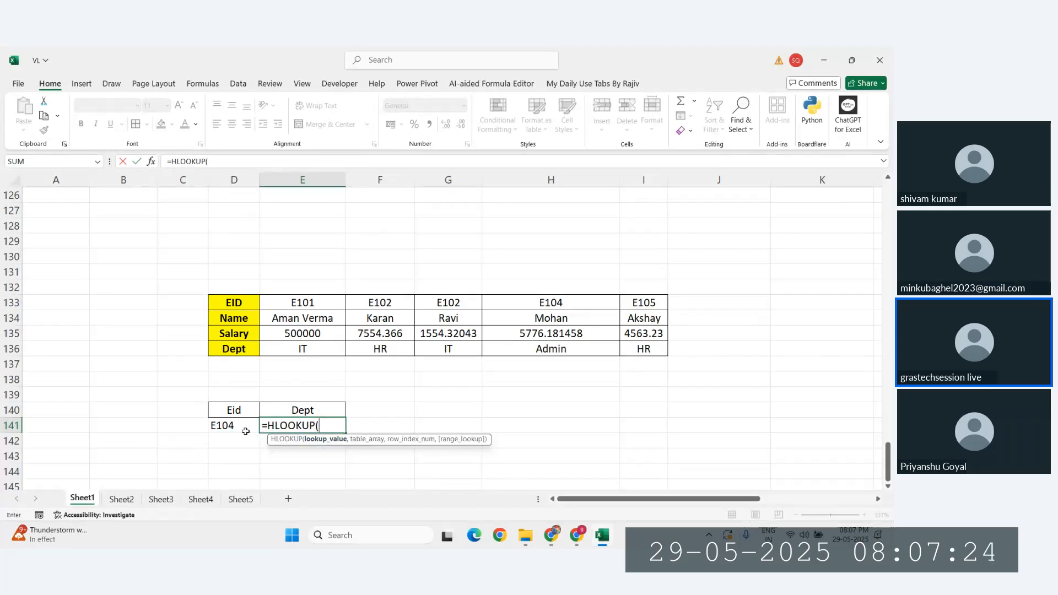
left_click(224, 429)
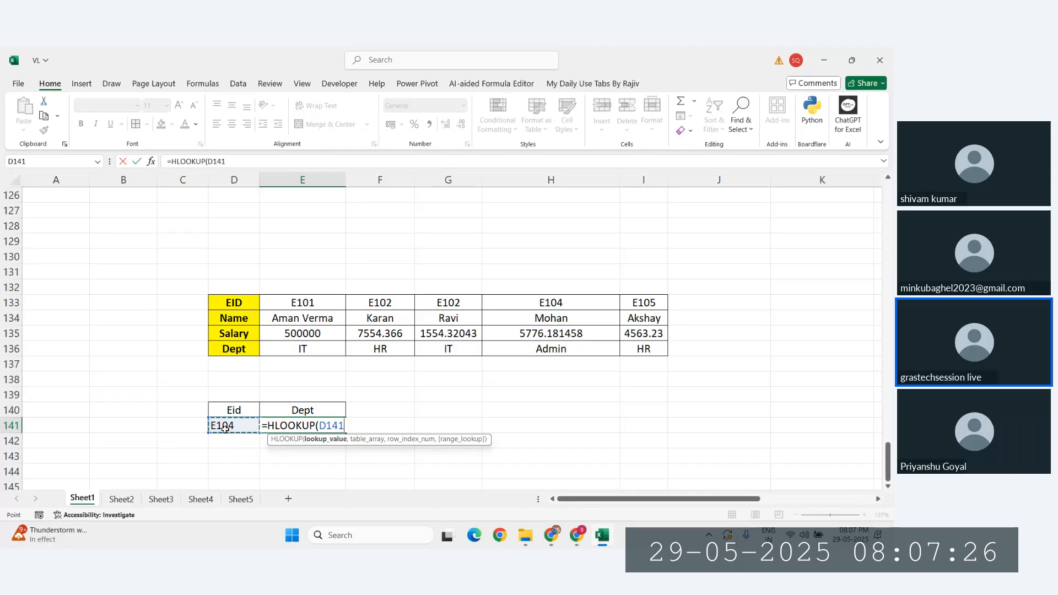
key("F4")
type(",")
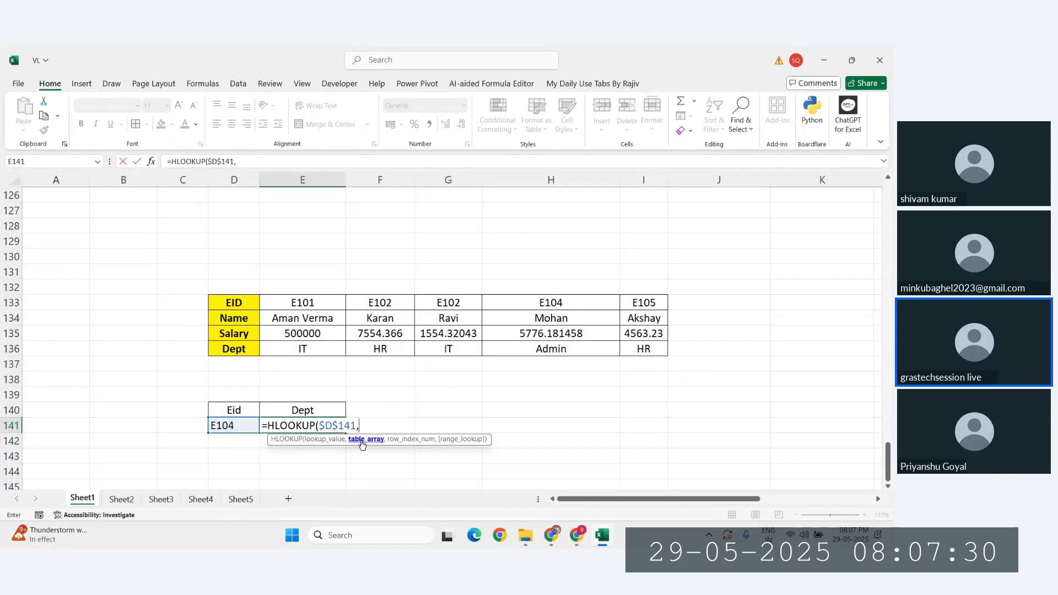
Complete the HLOOKUP with table array $D$133:$I$136, row index 4 and range lookup 0, and centre D141:E141
left_click_drag(234, 302, 629, 350)
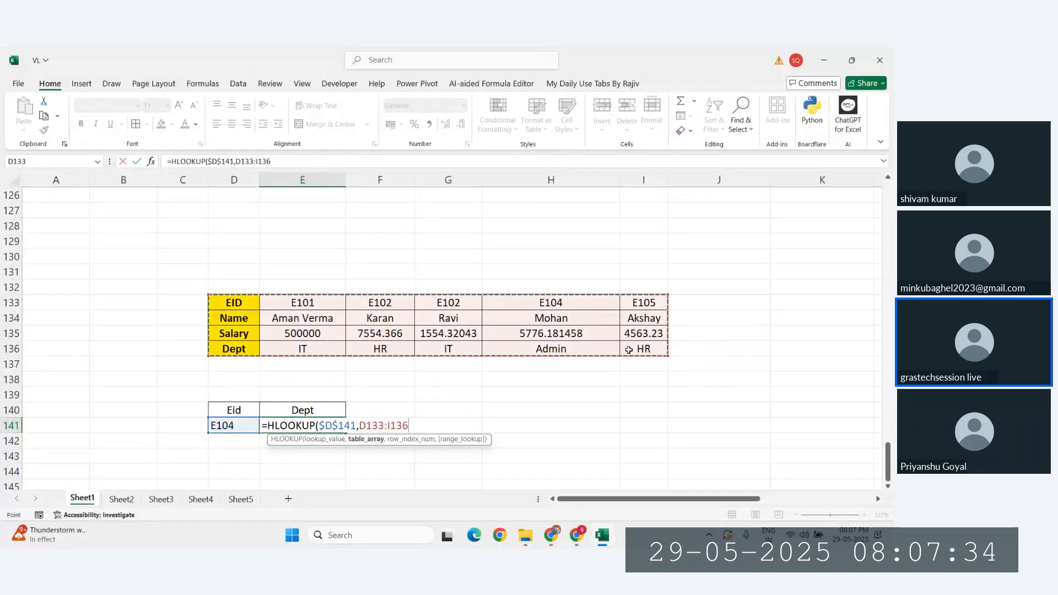
key("F4")
type(",")
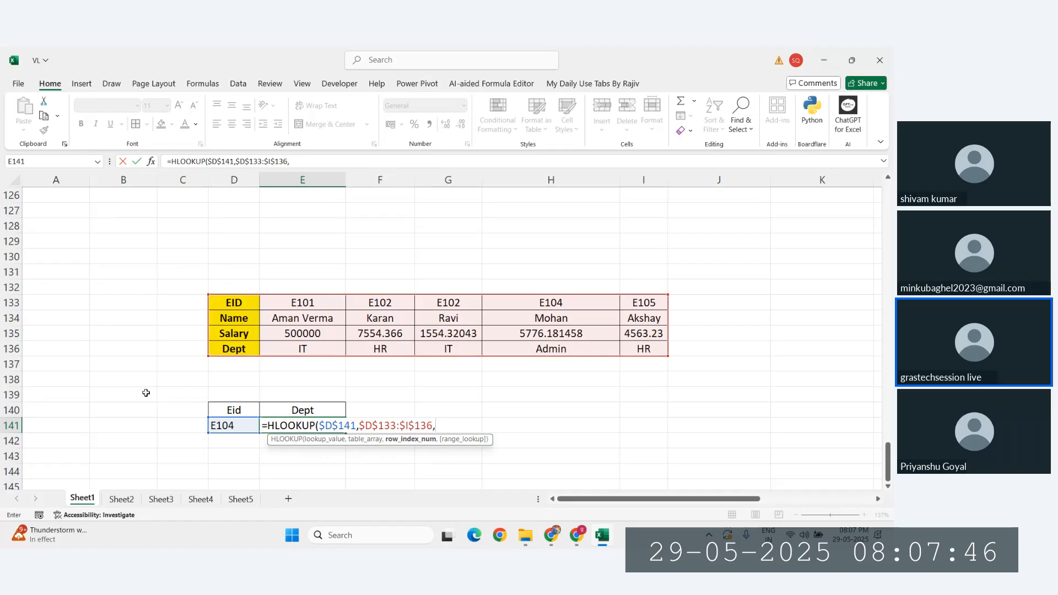
type("4,0")
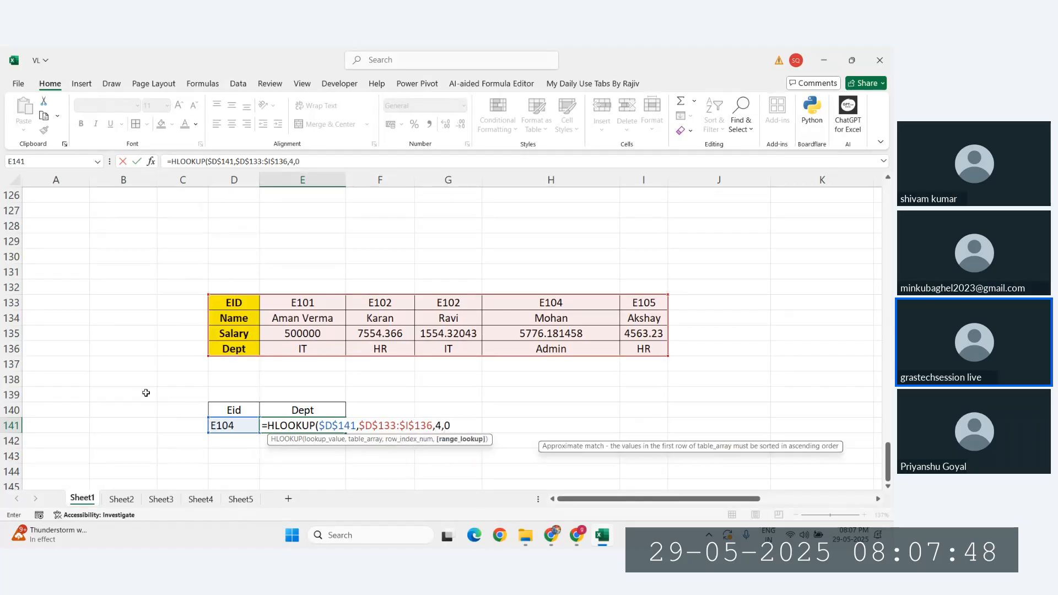
key("Return")
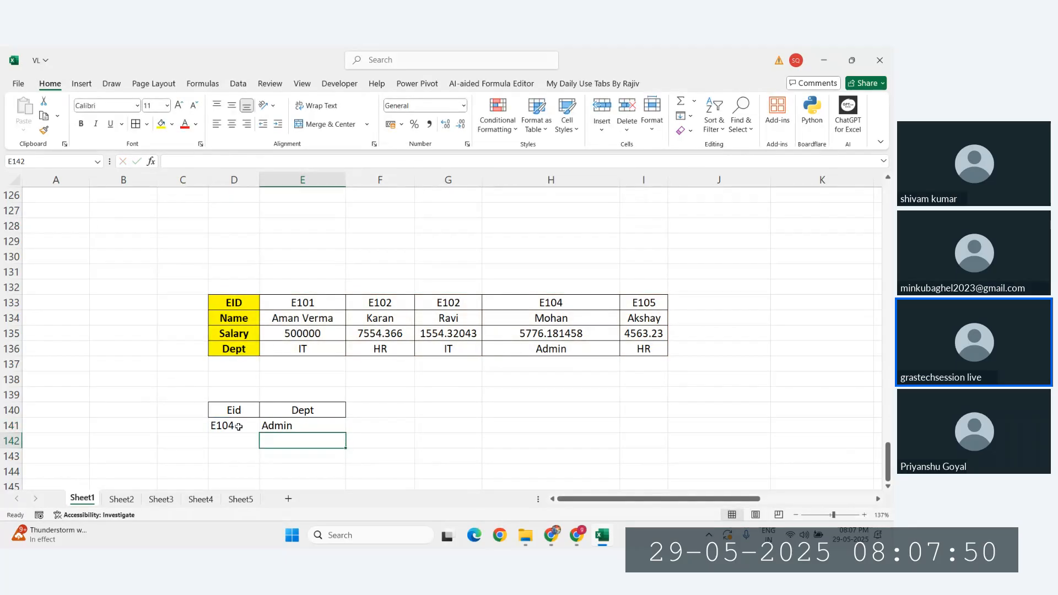
left_click_drag(238, 426, 319, 426)
left_click(232, 124)
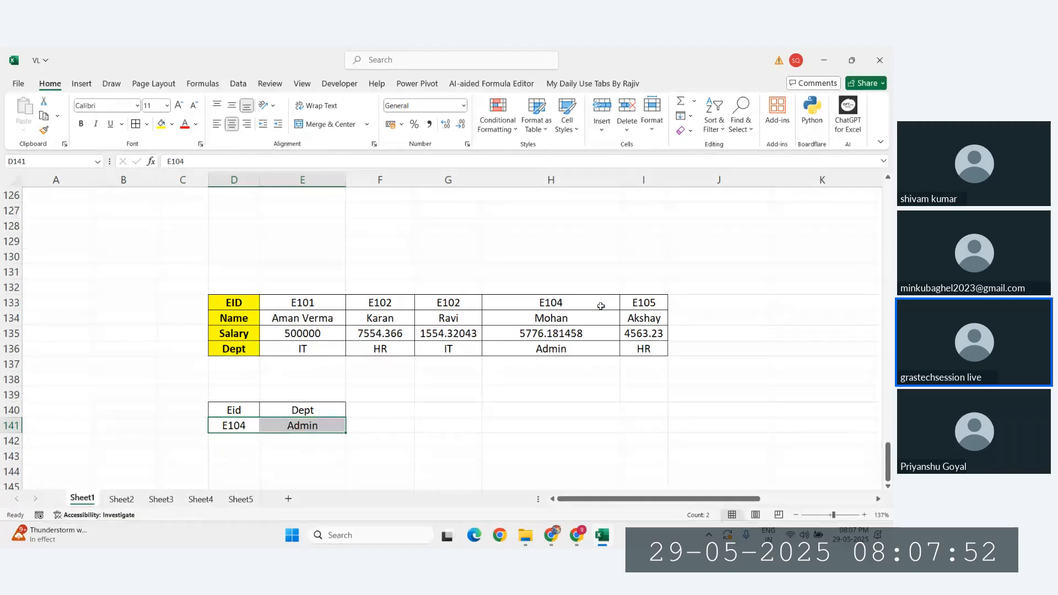
Try E013 as the lookup value in D141 and check the HLOOKUP formula in E141
left_click(243, 425)
type("E")
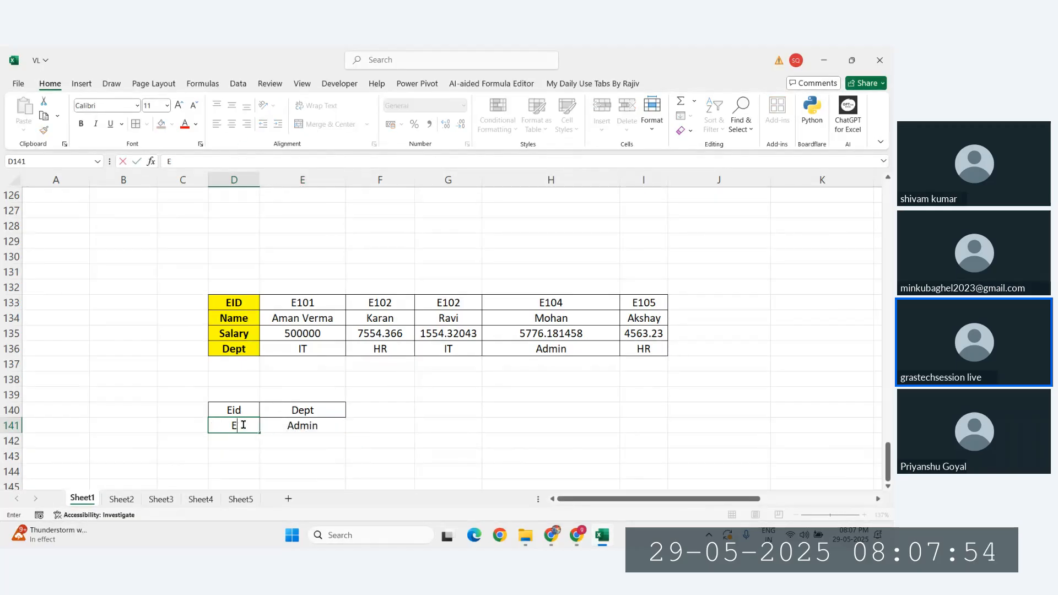
type("01")
key("Return")
key("Up")
key("Right")
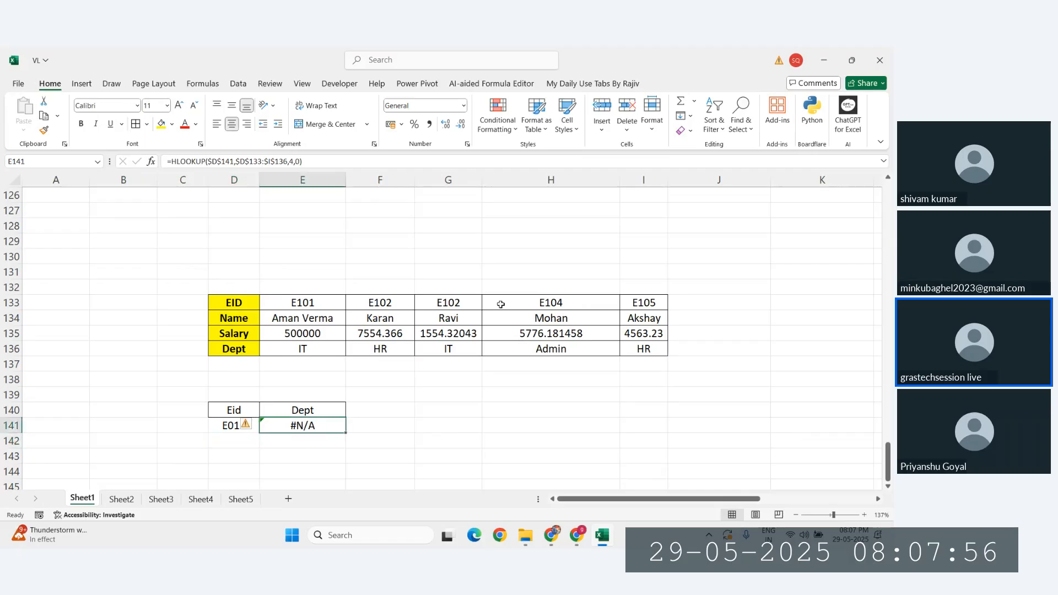
Replace the lookup value in D141 with E102
left_click(239, 426)
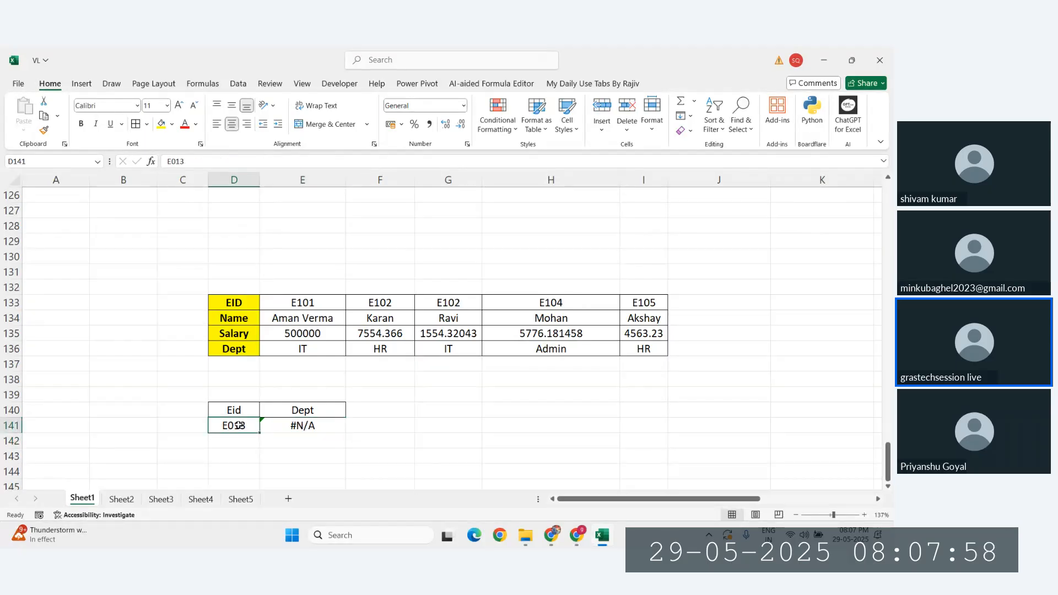
type("E102")
key("Return")
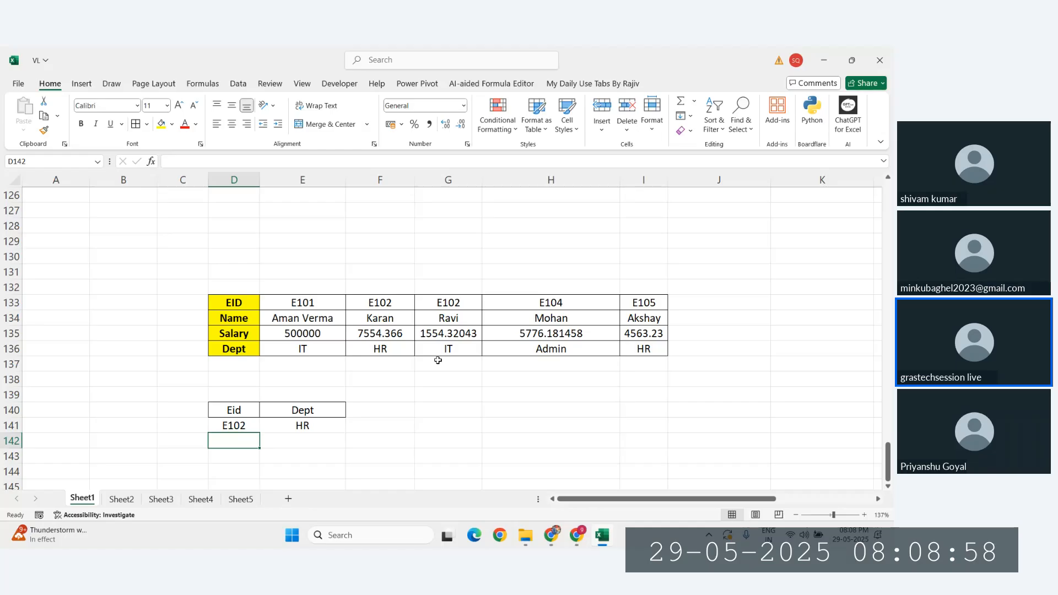
left_click(505, 398)
Switch to the Zoho Meeting window in Chrome and stop sharing the screen
mouse_move(577, 535)
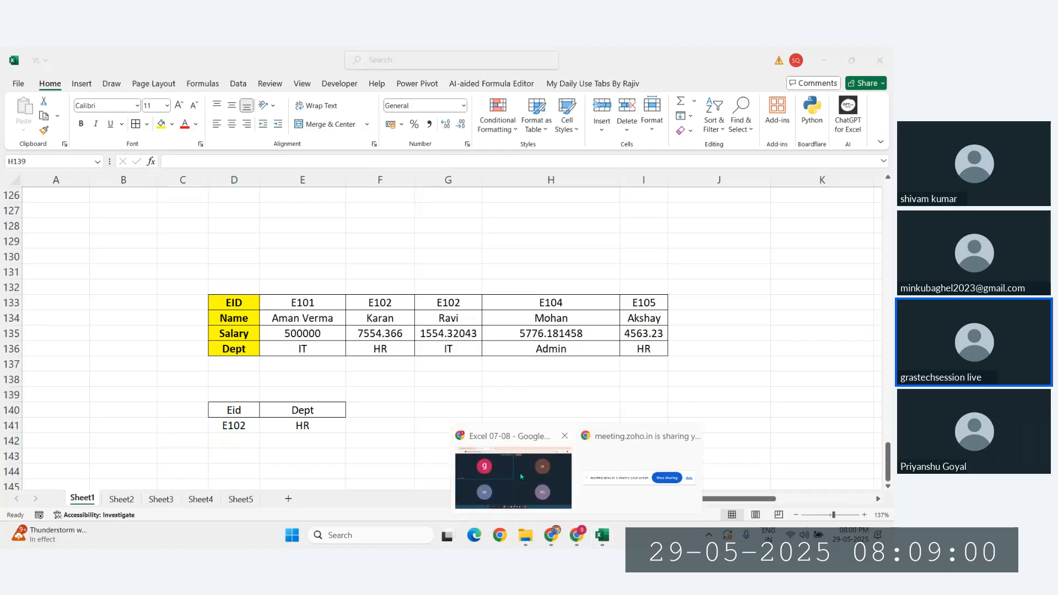
left_click(513, 474)
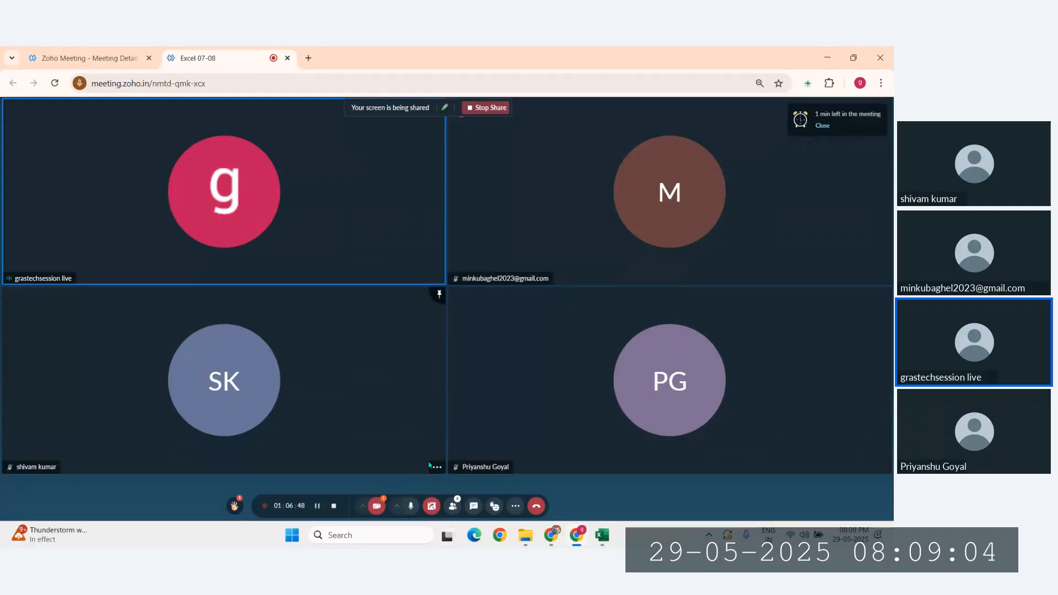
left_click(431, 511)
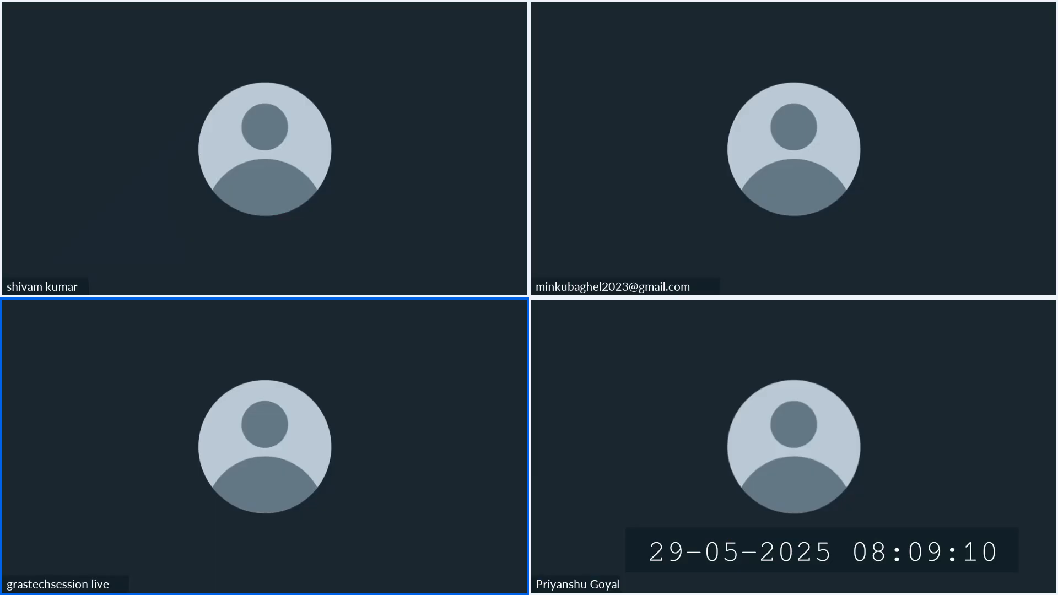